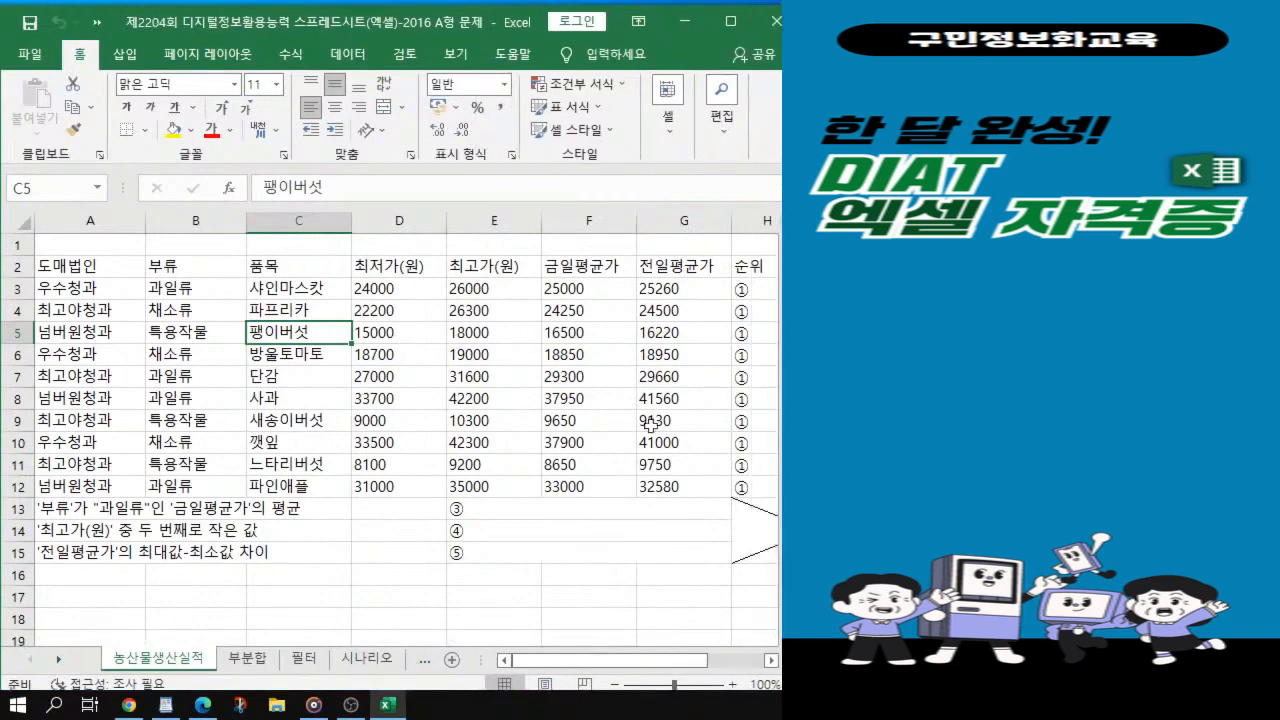
Step: Set the height of row 1 to 80
{"action": "key", "text": "alt+Tab"}
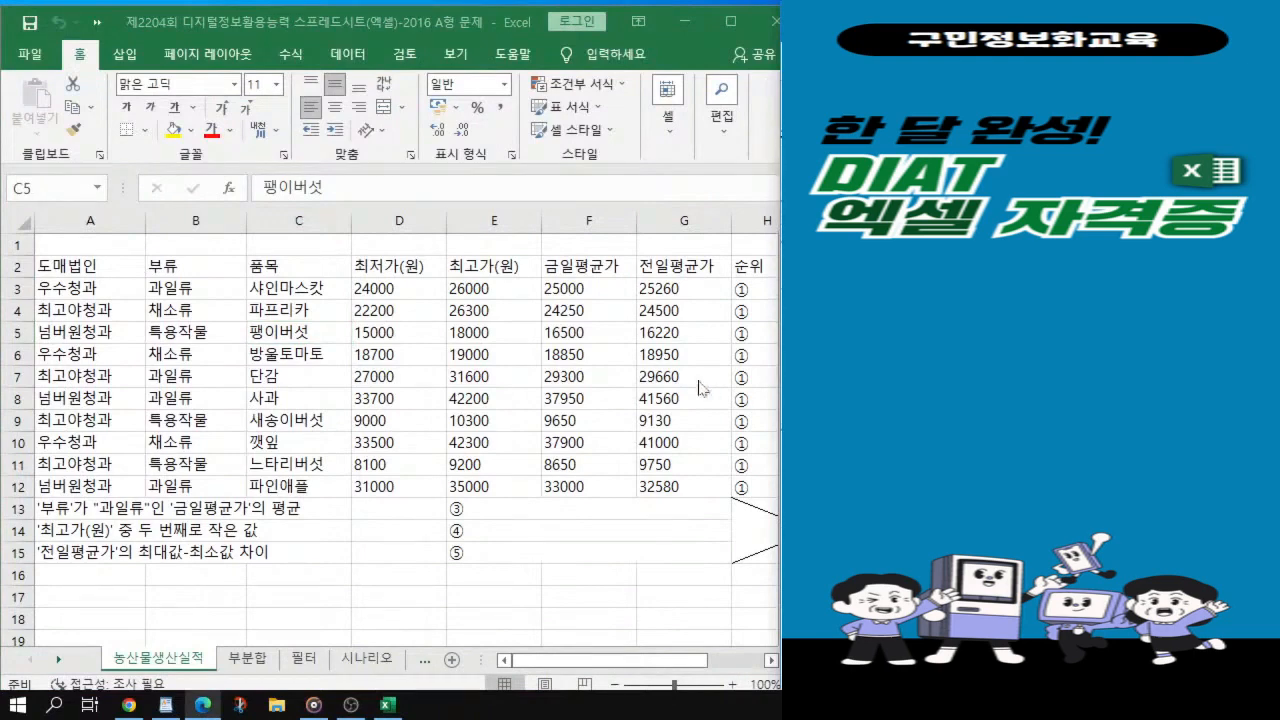
{"action": "left_click", "coordinate": [14, 245]}
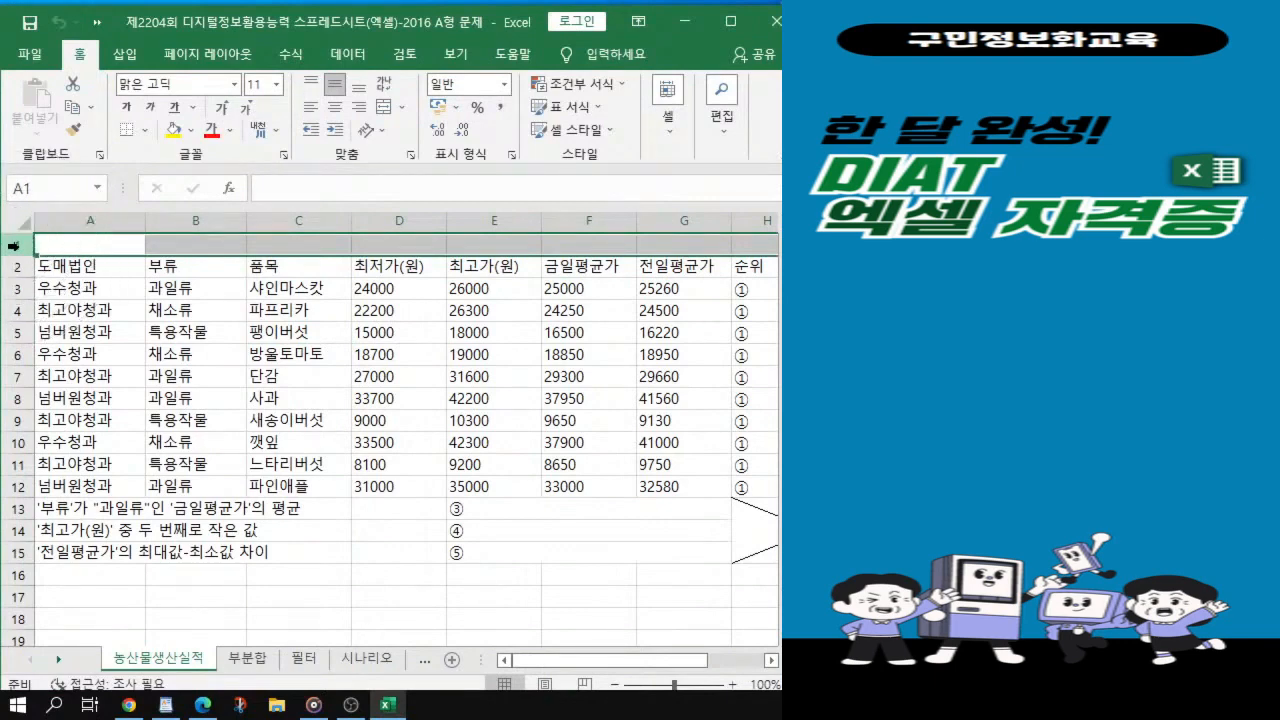
{"action": "right_click", "coordinate": [14, 245]}
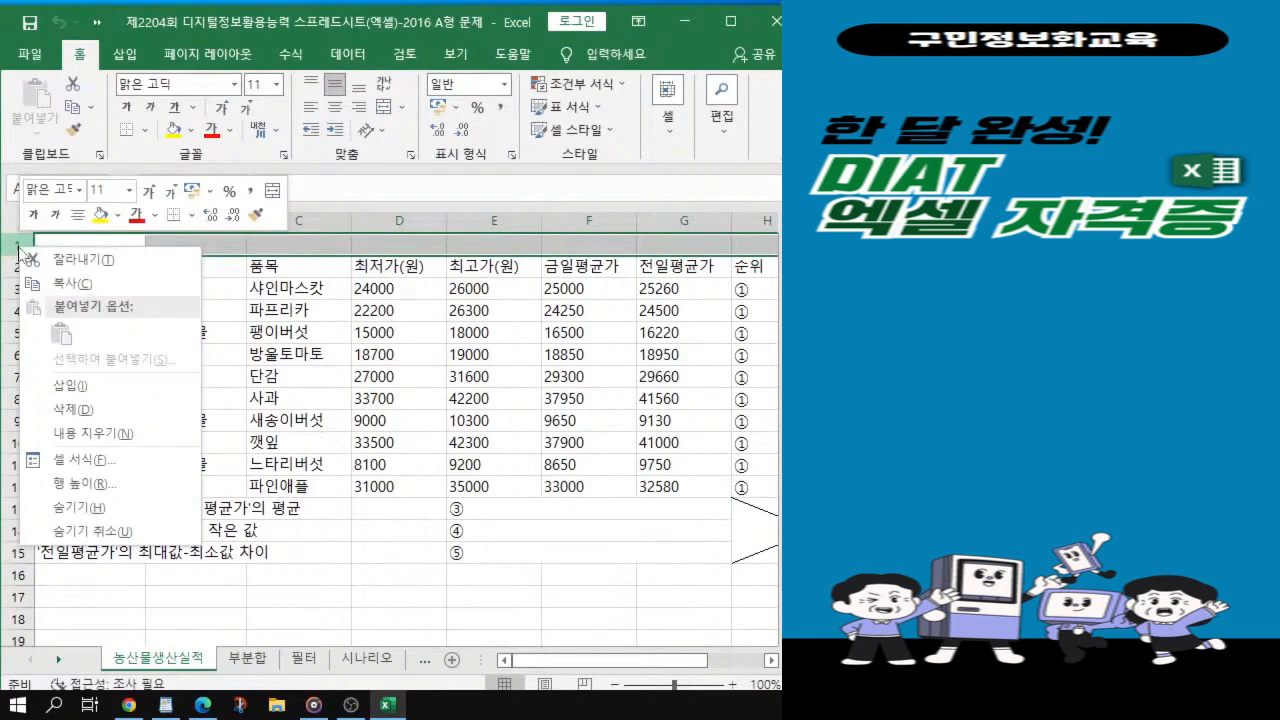
{"action": "left_click", "coordinate": [70, 489]}
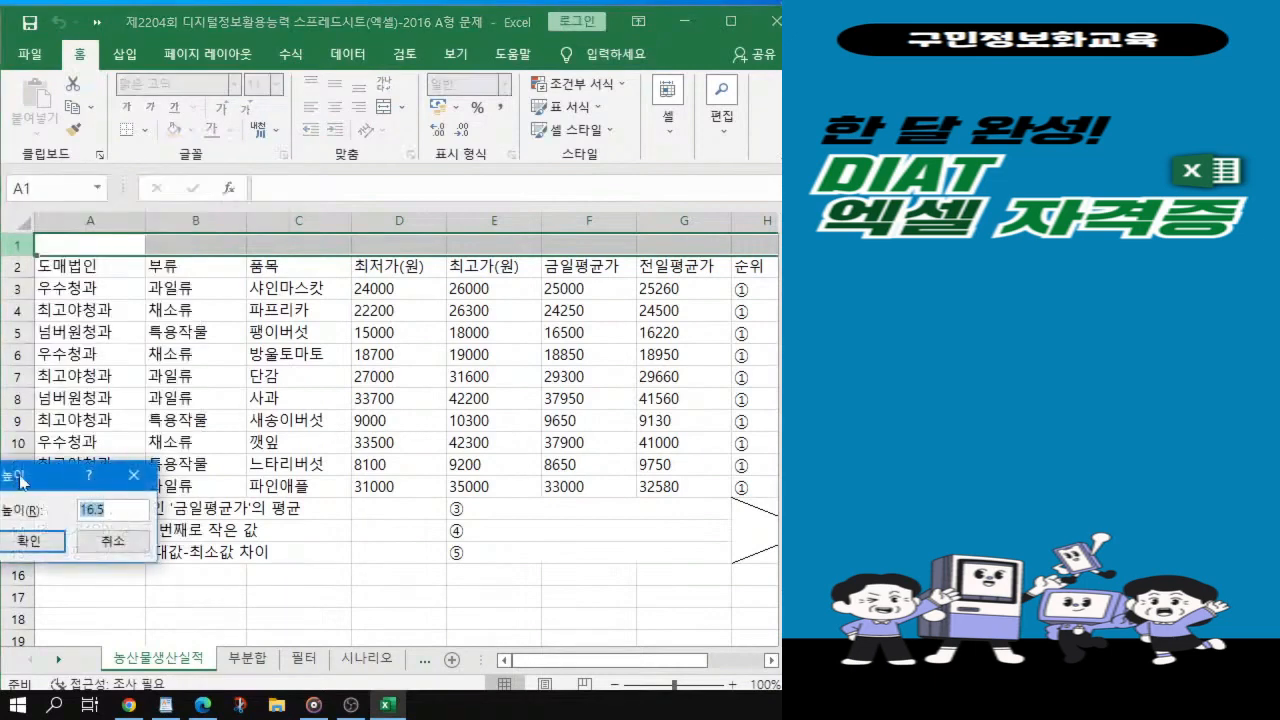
{"action": "left_click_drag", "start_coordinate": [25, 480], "coordinate": [337, 229]}
{"action": "type", "text": "80"}
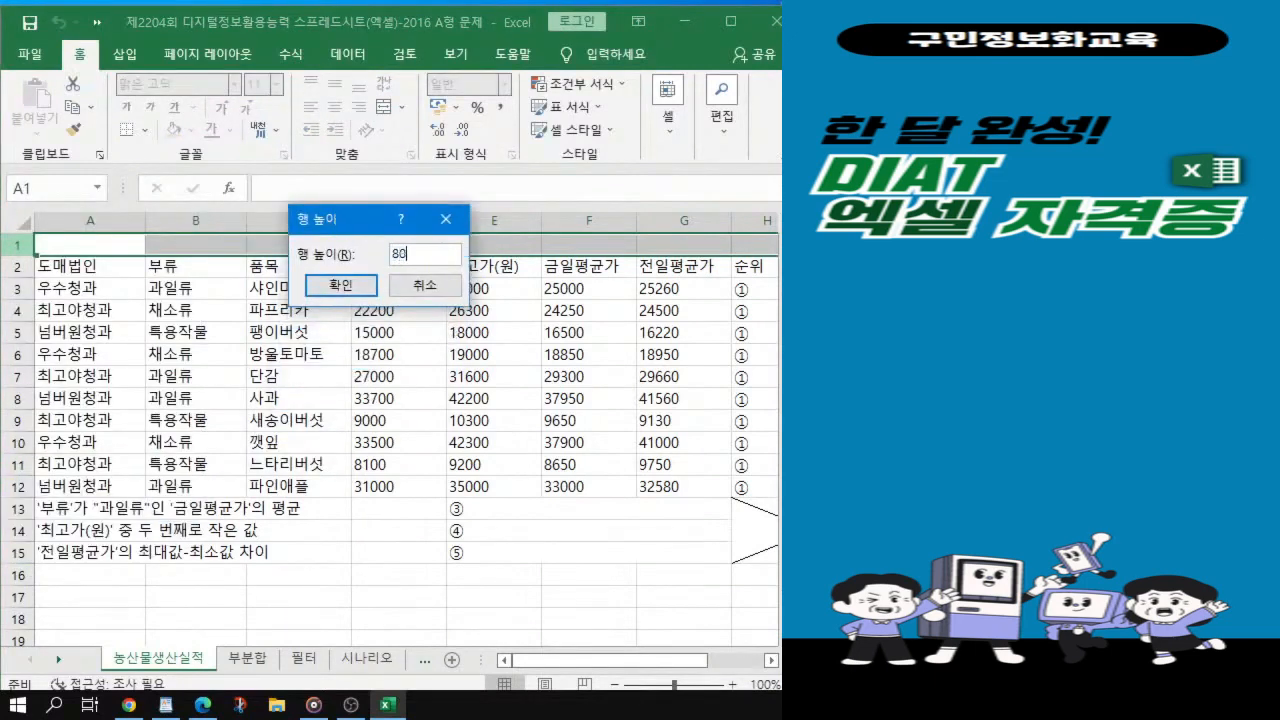
{"action": "left_click", "coordinate": [360, 292]}
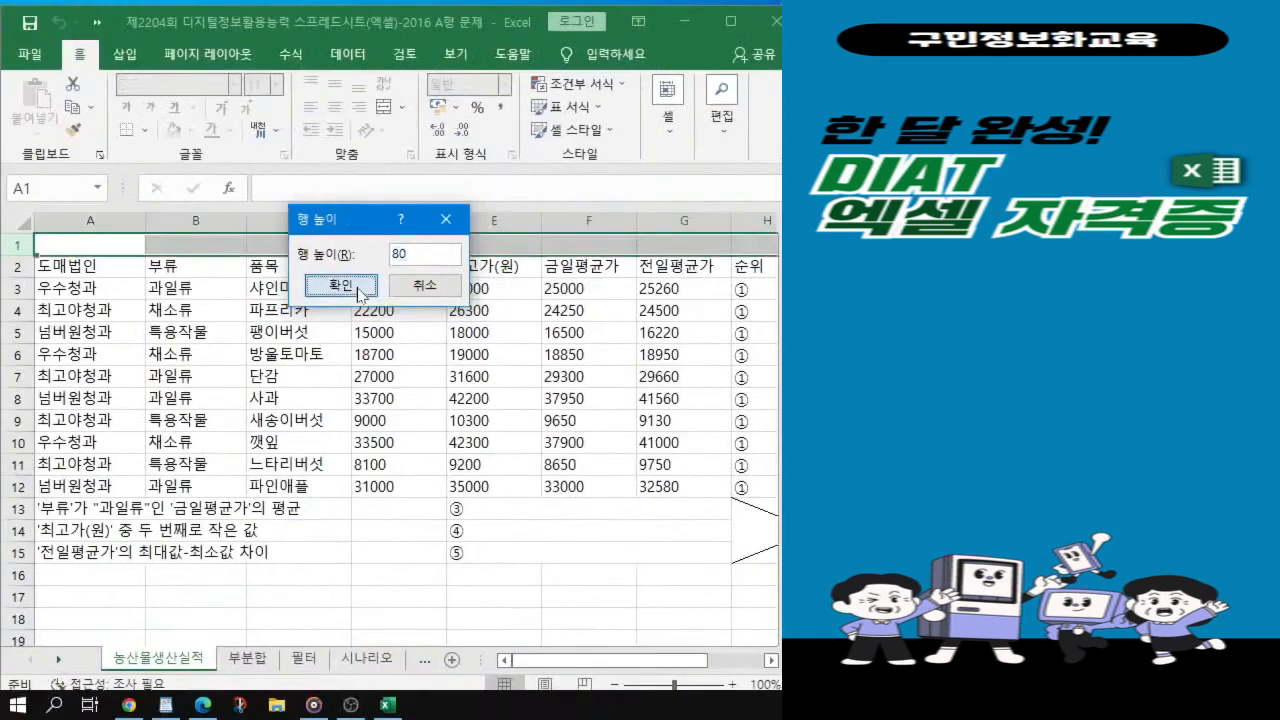
{"action": "left_click", "coordinate": [322, 284]}
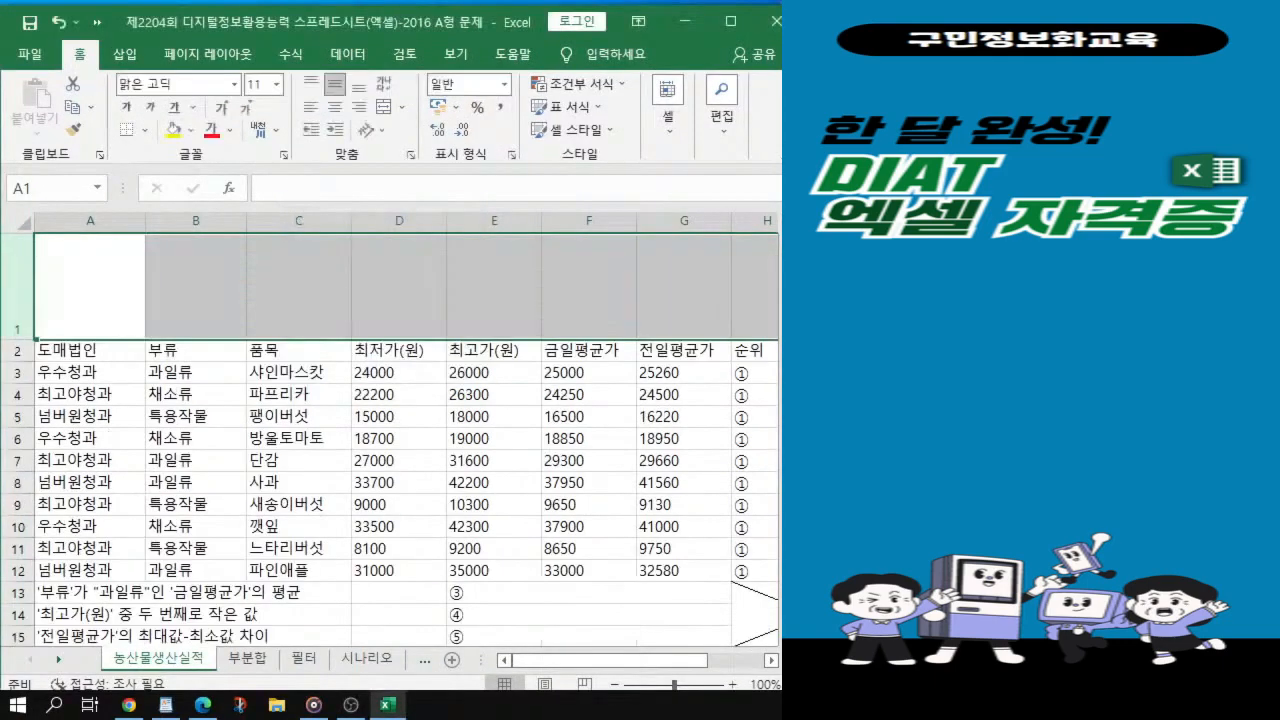
Step: Set the height of rows 2 through 15 to 18
{"action": "key", "text": "alt+Tab"}
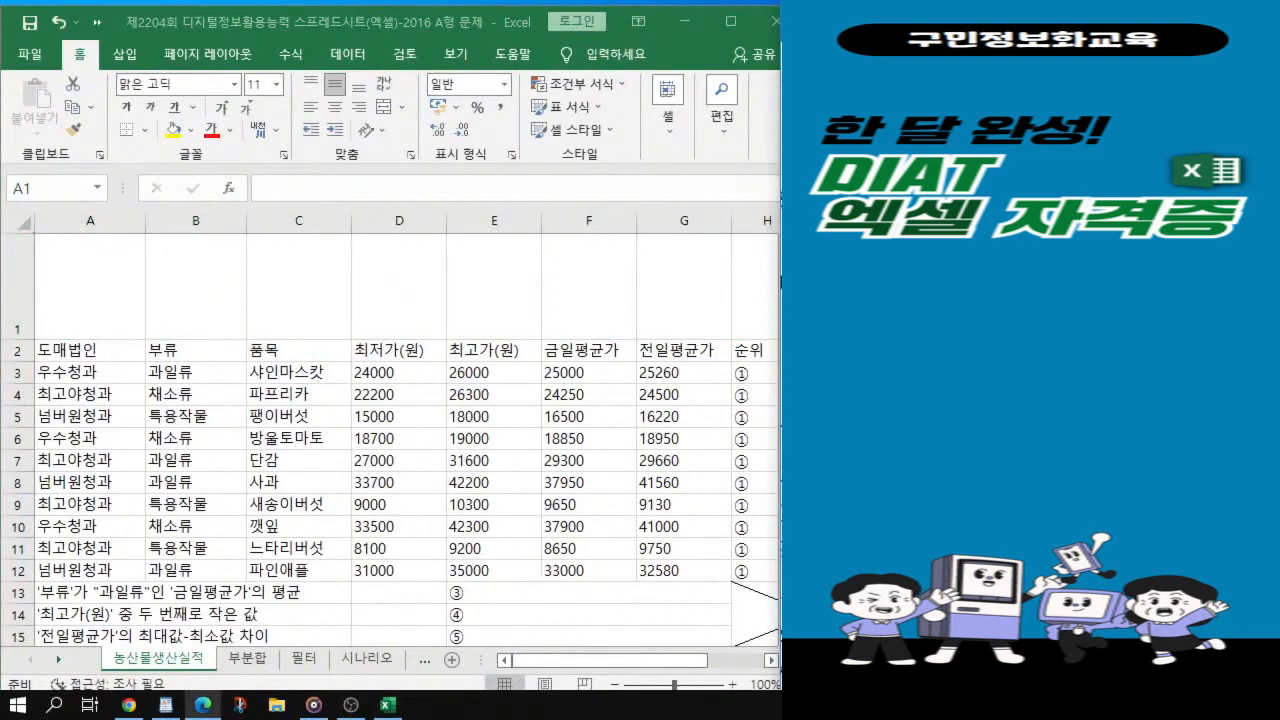
{"action": "key", "text": "alt+Tab"}
{"action": "left_click", "coordinate": [14, 350]}
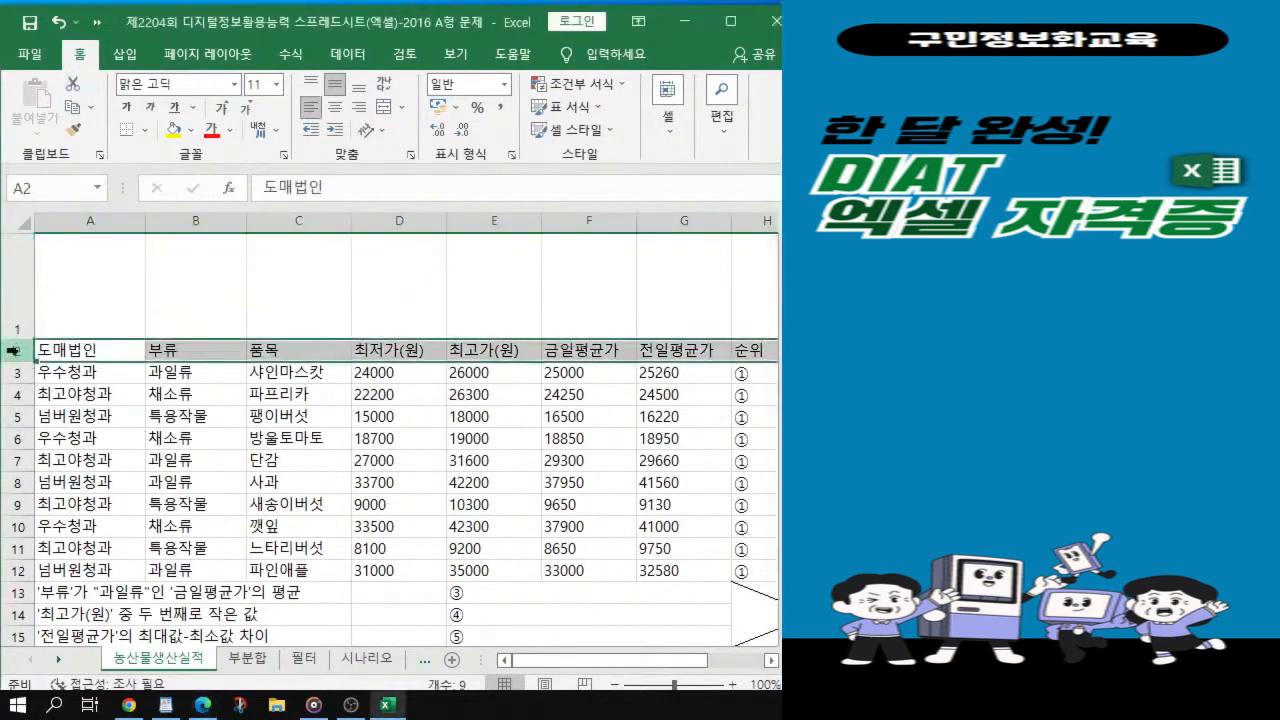
{"action": "key", "text": "ctrl"}
{"action": "key", "text": "ctrl"}
{"action": "key", "text": "ctrl"}
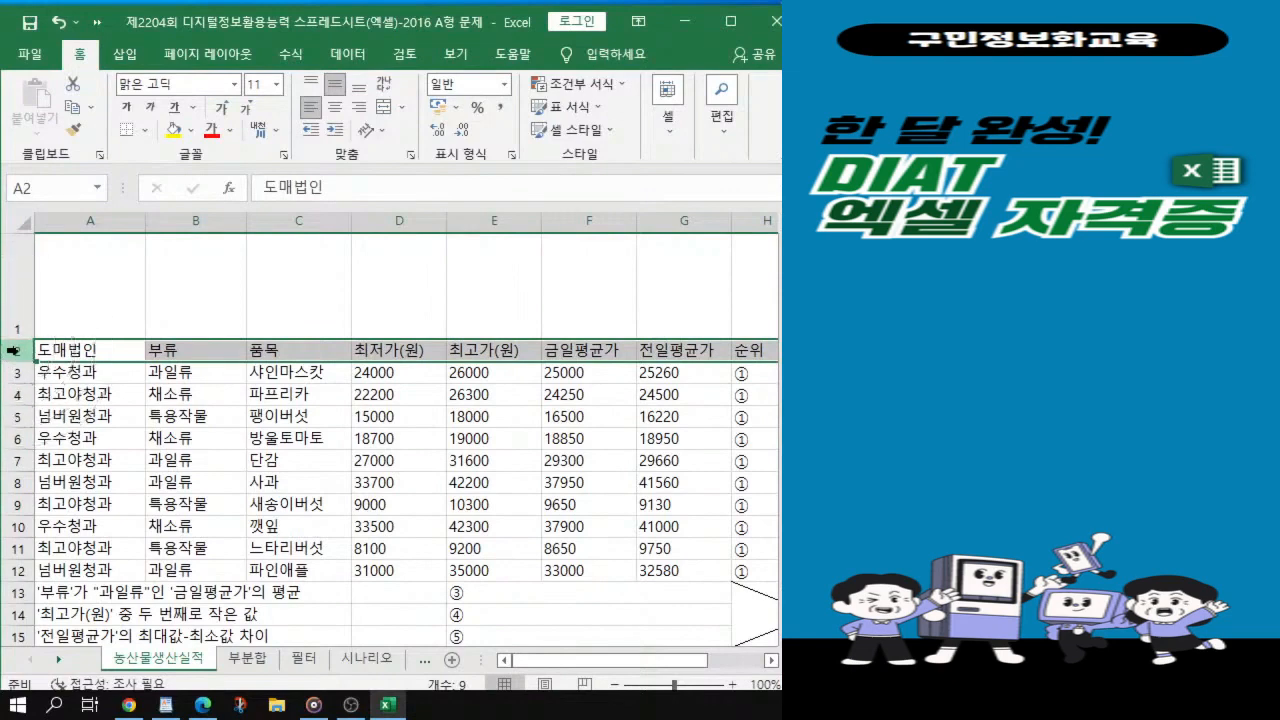
{"action": "key", "text": "ctrl"}
{"action": "key", "text": "ctrl"}
{"action": "left_click", "coordinate": [17, 350]}
{"action": "left_click_drag", "start_coordinate": [17, 350], "coordinate": [12, 636]}
{"action": "scroll", "coordinate": [20, 534], "scroll_direction": "down", "scroll_amount": 1}
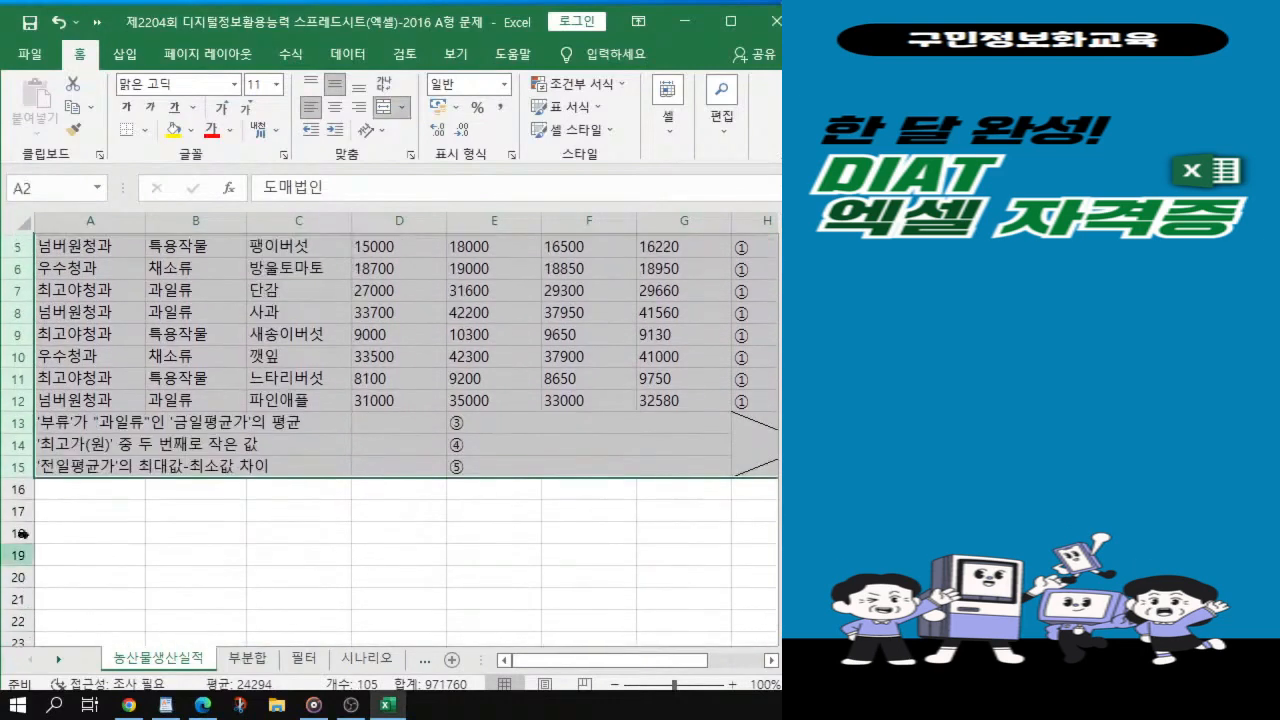
{"action": "scroll", "coordinate": [20, 534], "scroll_direction": "up", "scroll_amount": 1}
{"action": "key", "text": "ctrl"}
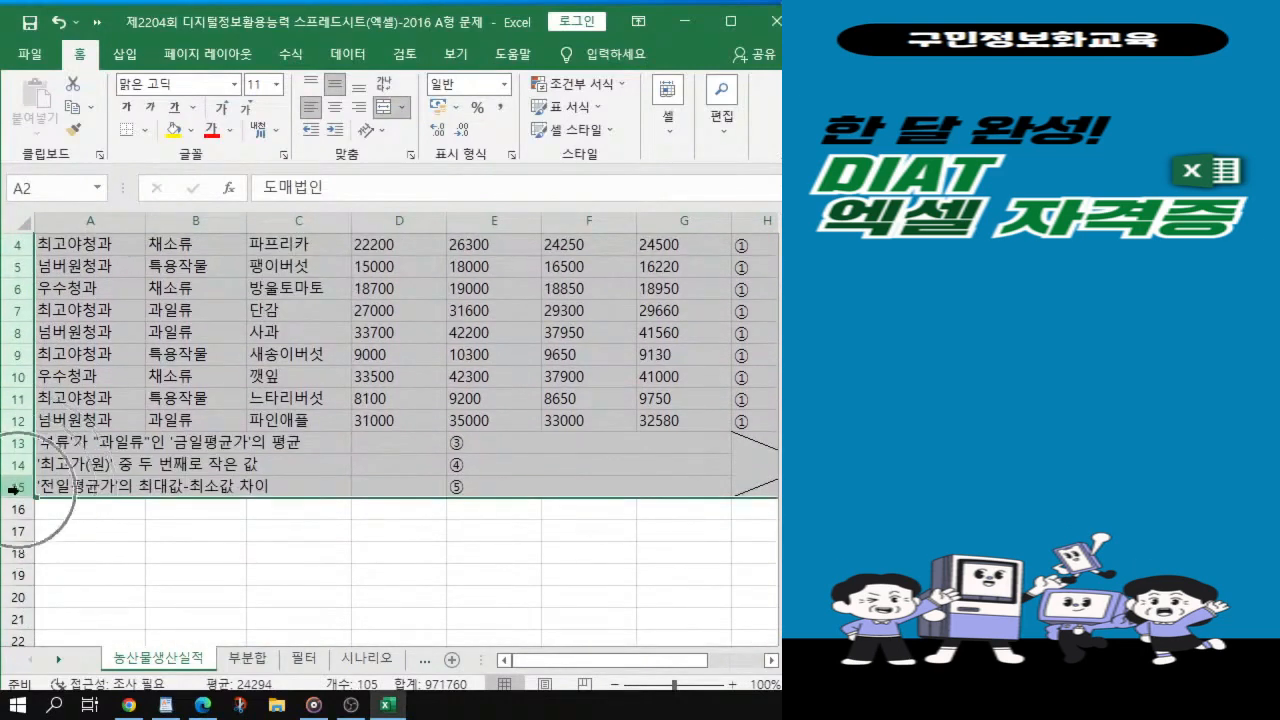
{"action": "scroll", "coordinate": [13, 489], "scroll_direction": "up", "scroll_amount": 1}
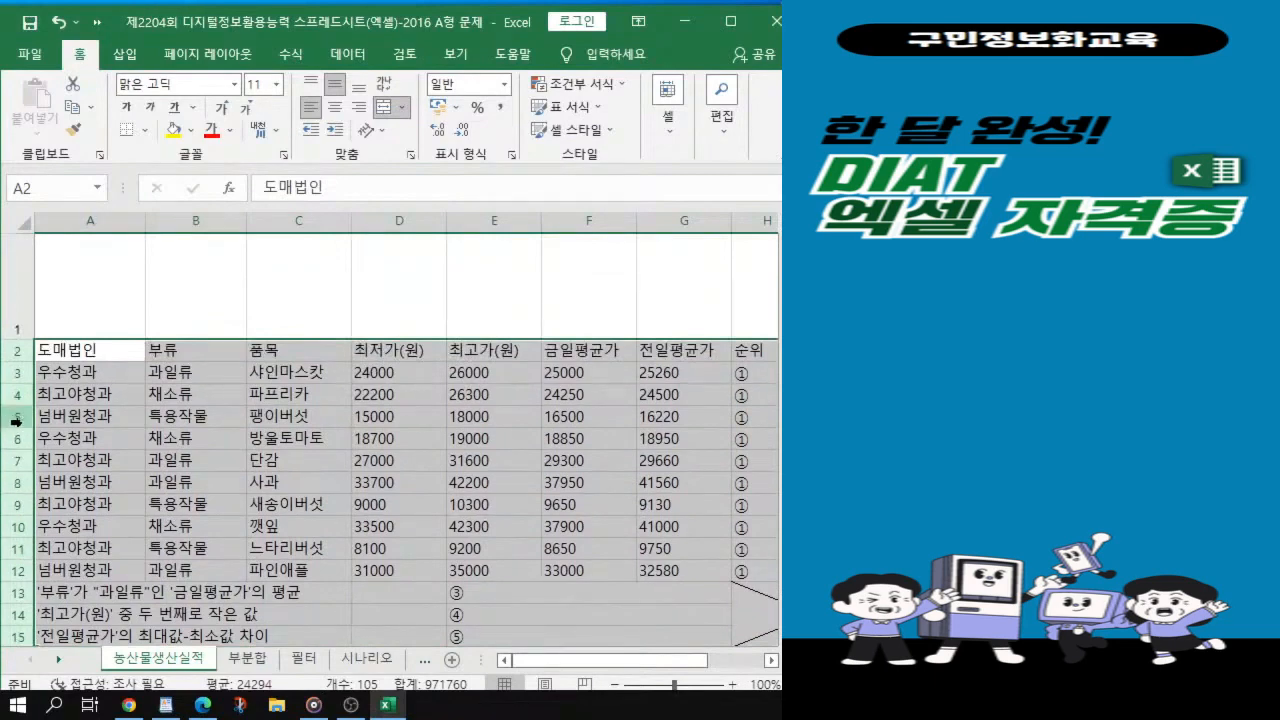
{"action": "key", "text": "ctrl"}
{"action": "key", "text": "ctrl"}
{"action": "key", "text": "ctrl"}
{"action": "right_click", "coordinate": [22, 428]}
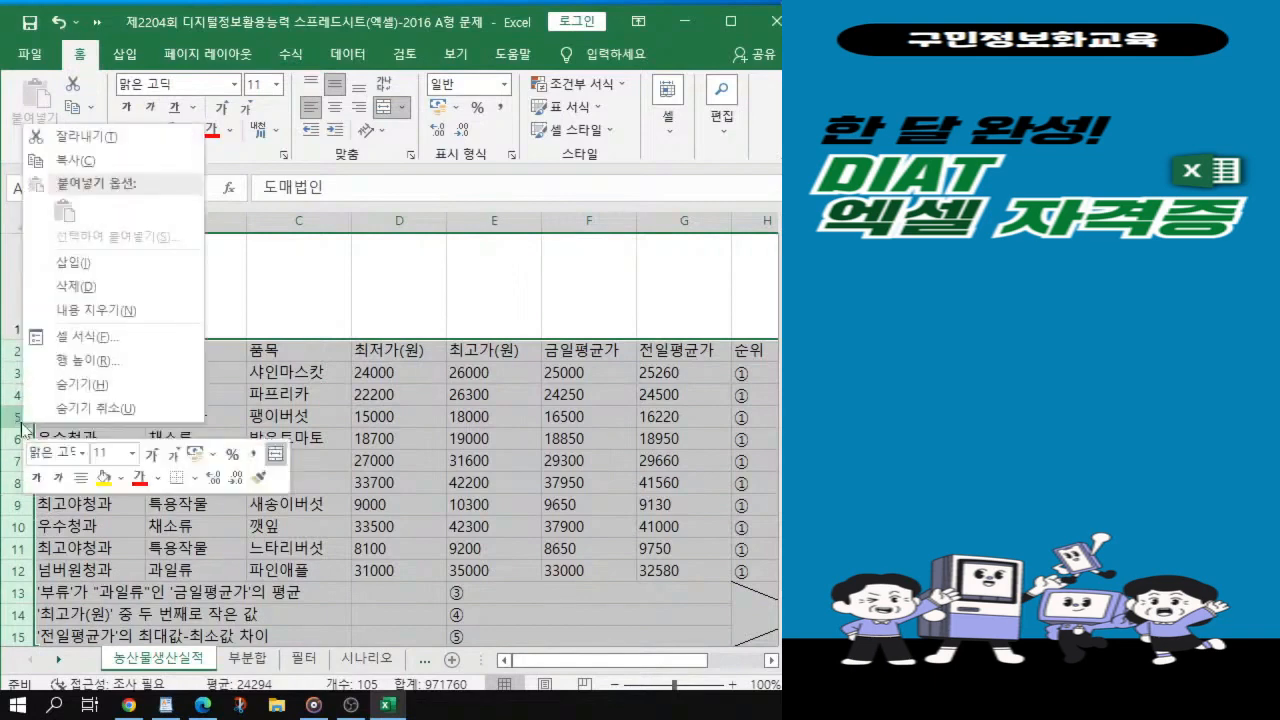
{"action": "key", "text": "ctrl"}
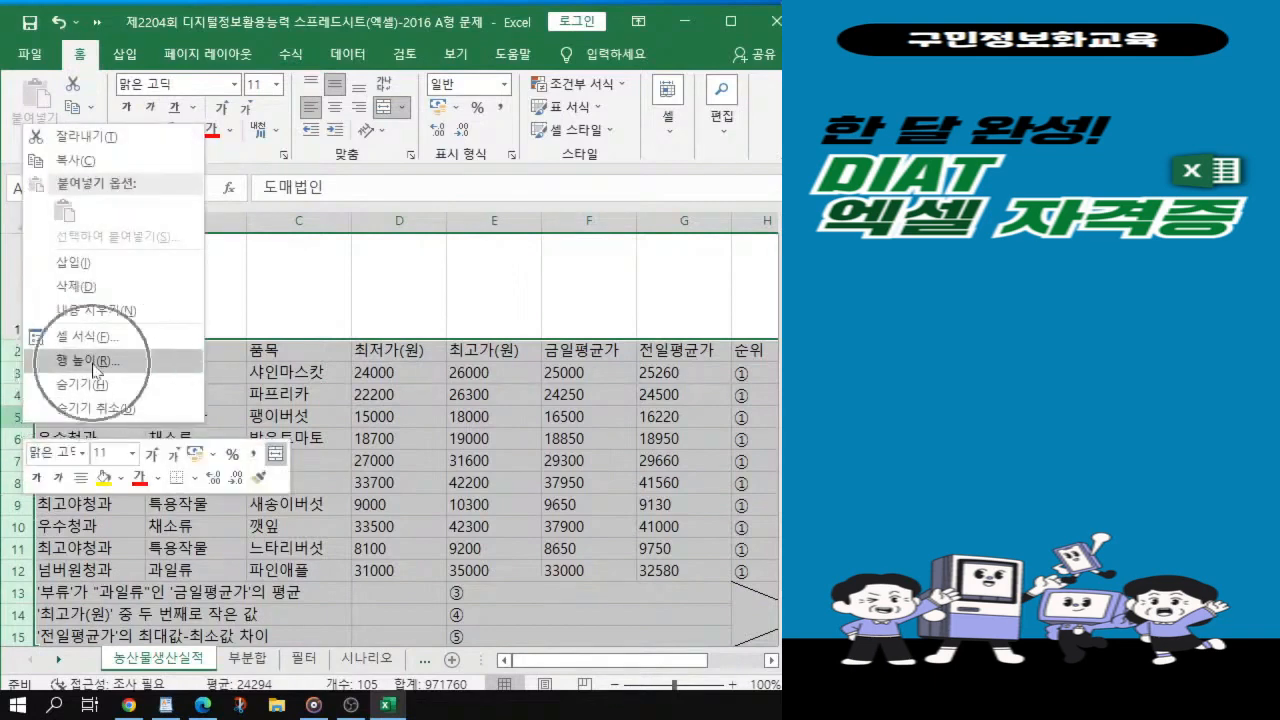
{"action": "key", "text": "ctrl"}
{"action": "key", "text": "ctrl"}
{"action": "key", "text": "ctrl"}
{"action": "key", "text": "ctrl"}
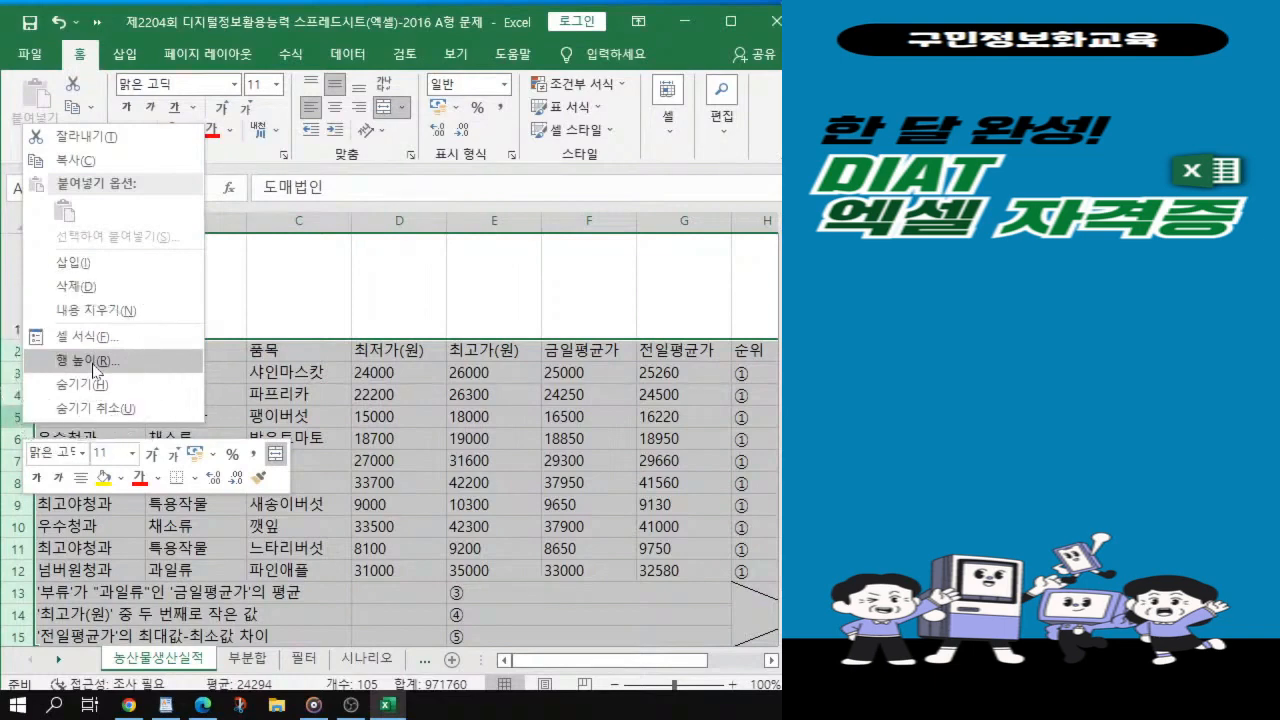
{"action": "left_click", "coordinate": [96, 368]}
{"action": "left_click_drag", "start_coordinate": [74, 352], "coordinate": [490, 360]}
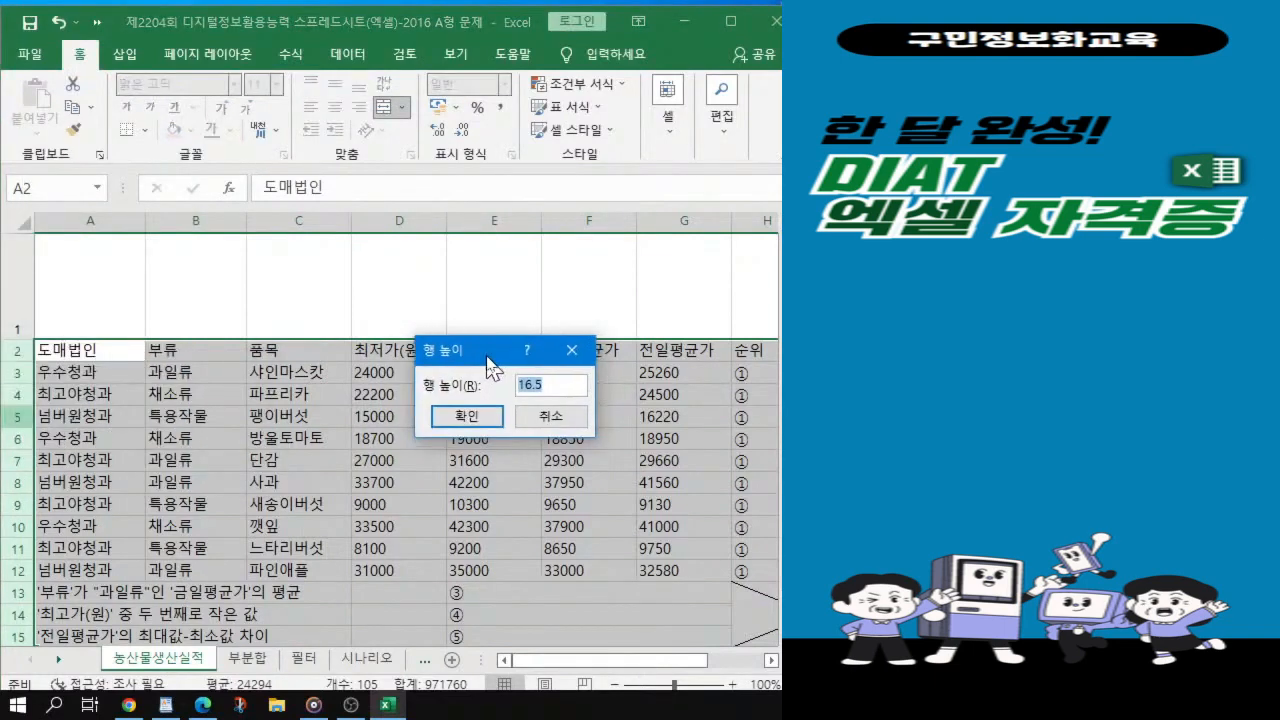
{"action": "type", "text": "18"}
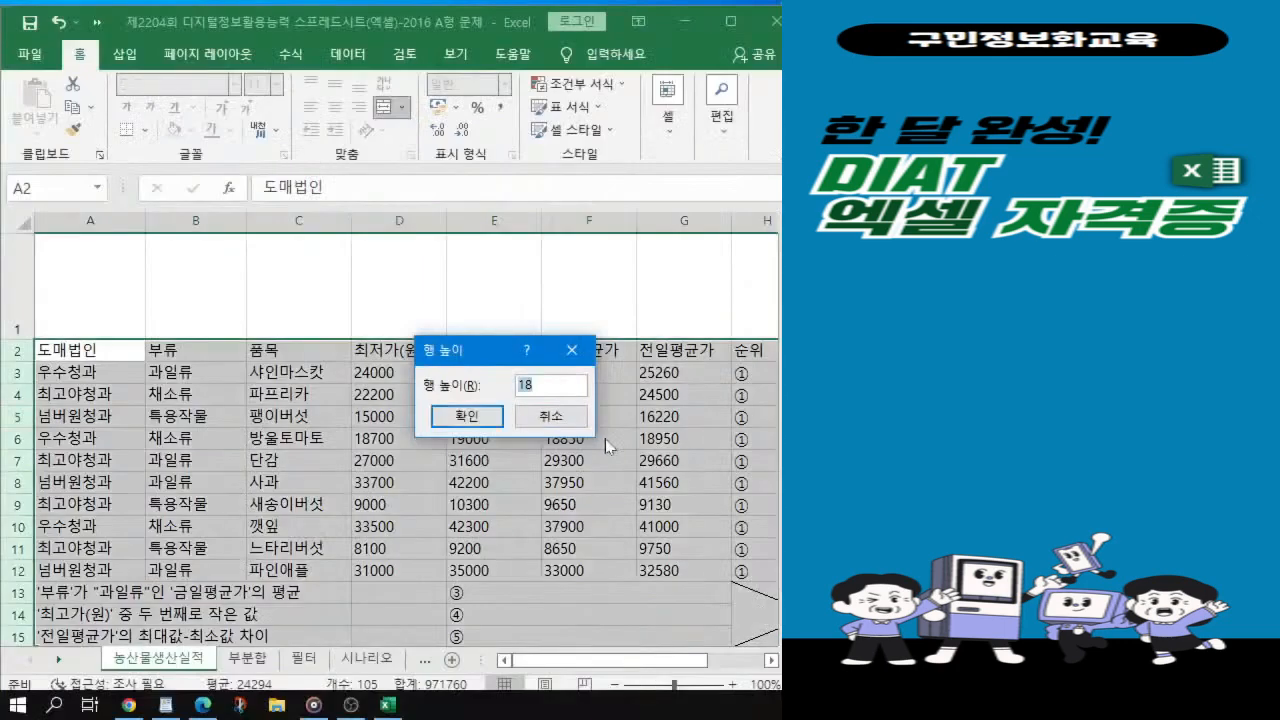
{"action": "left_click", "coordinate": [477, 431]}
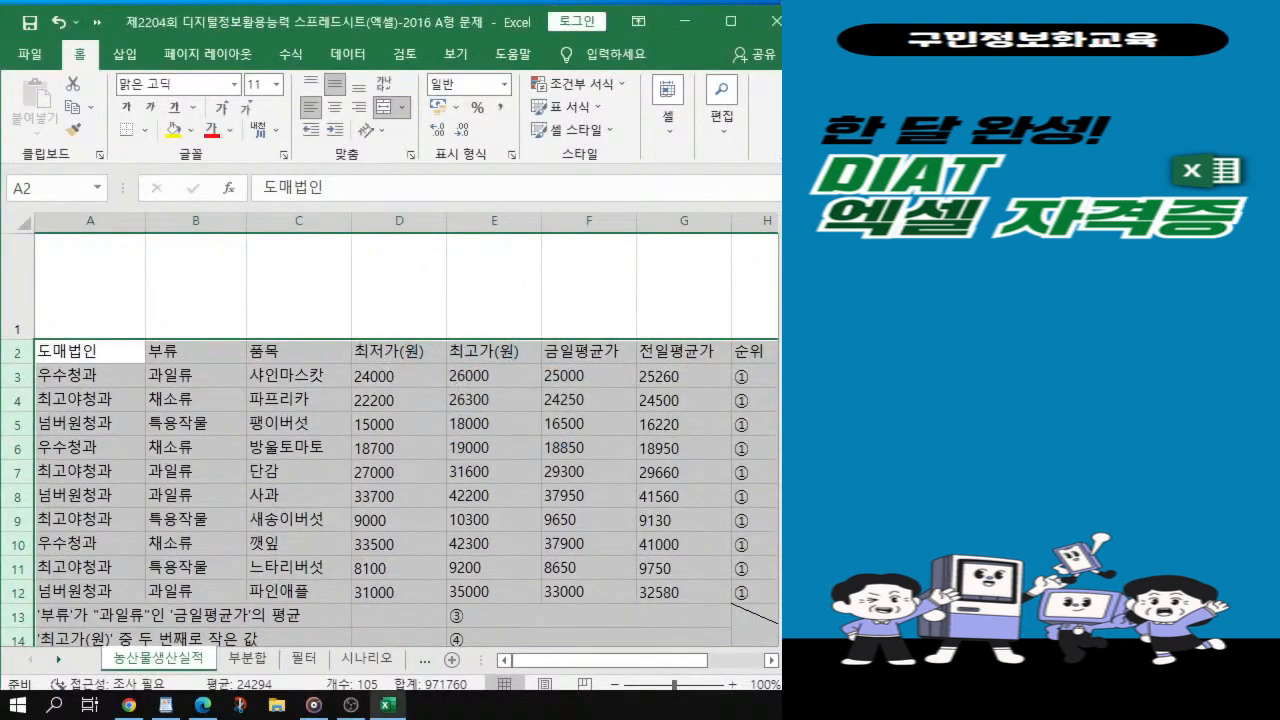
Step: Insert a bevel shape (빗면) filling row 1 from column B through column H, with its upper edge at the row's top
{"action": "key", "text": "alt+Tab"}
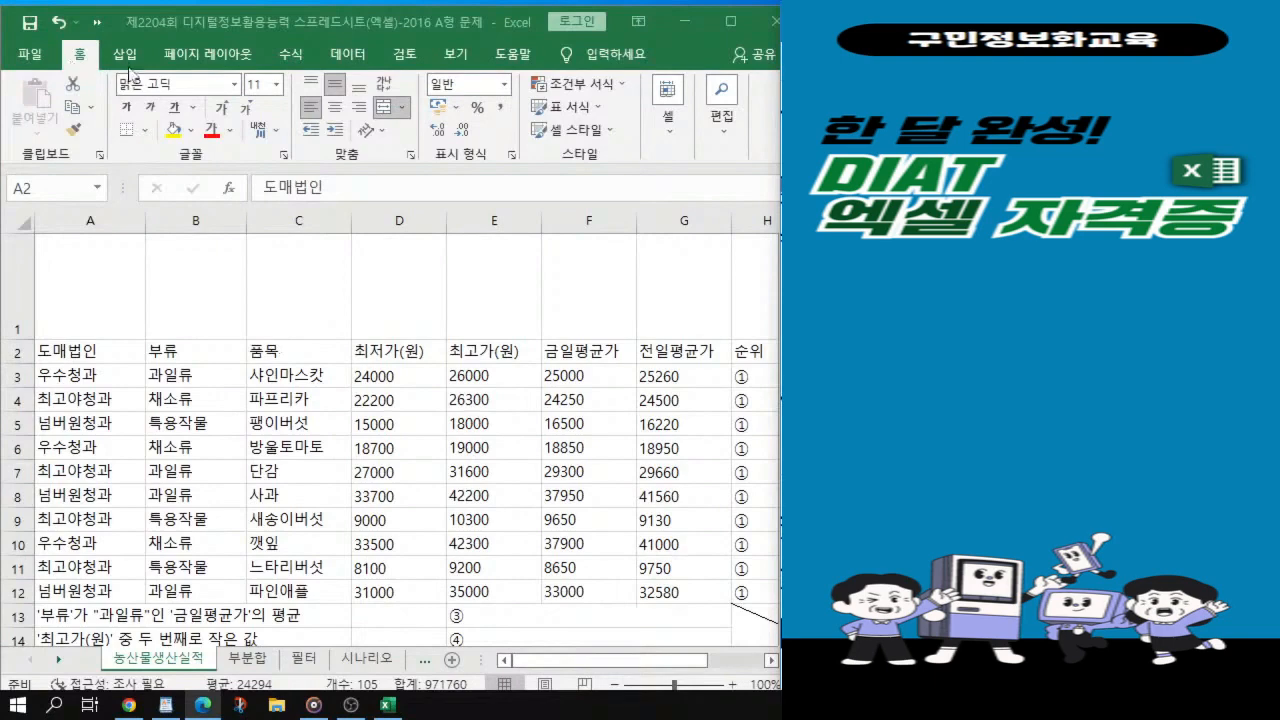
{"action": "key", "text": "ctrl+a"}
{"action": "left_click", "coordinate": [127, 55]}
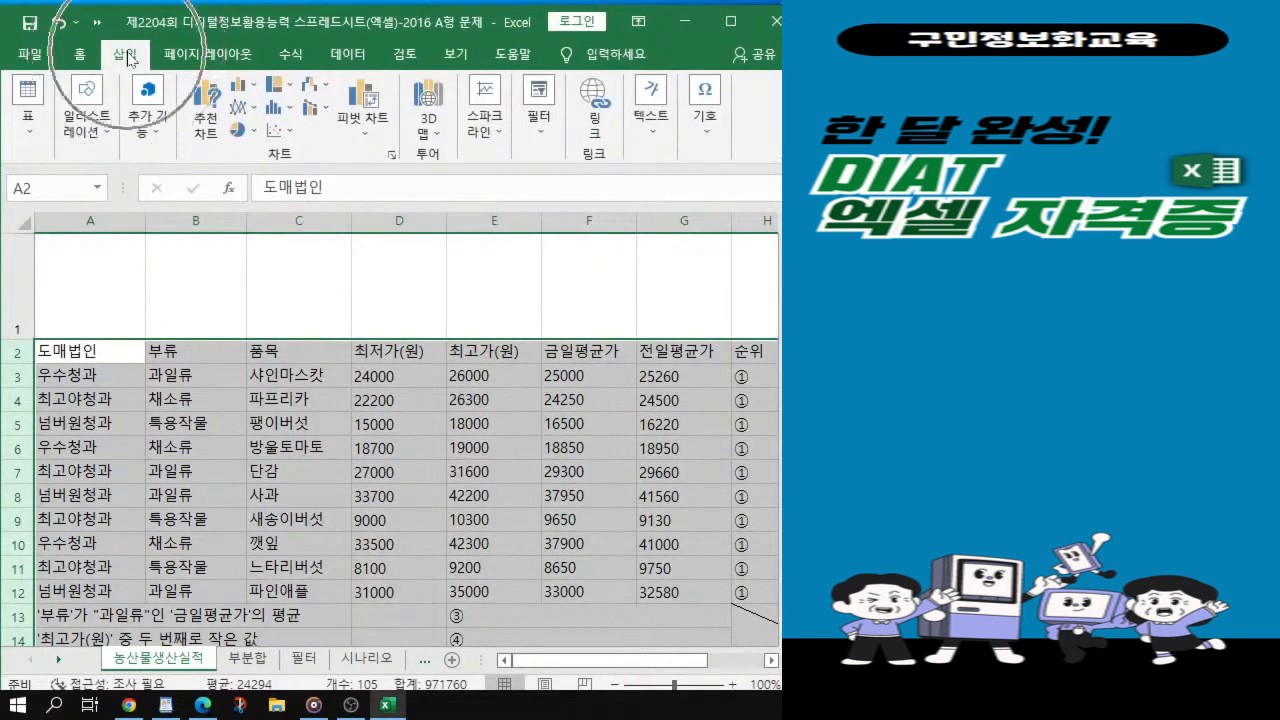
{"action": "left_click", "coordinate": [85, 140]}
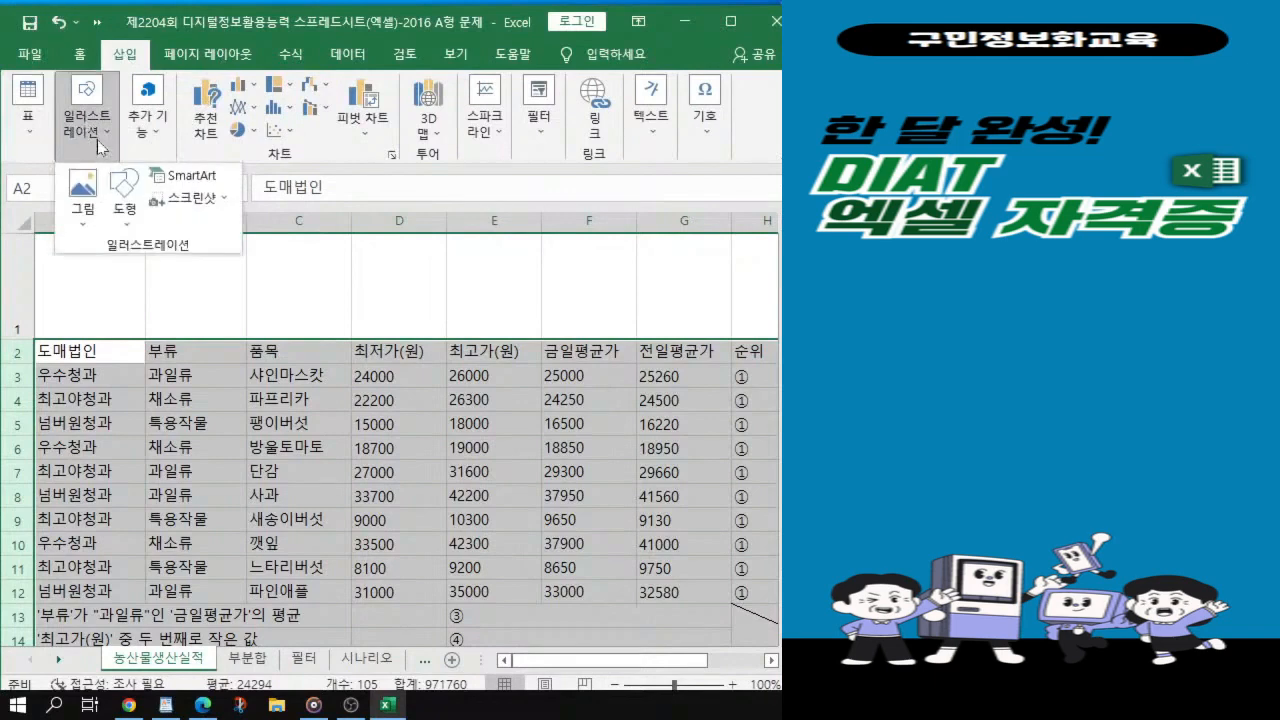
{"action": "left_click", "coordinate": [127, 208]}
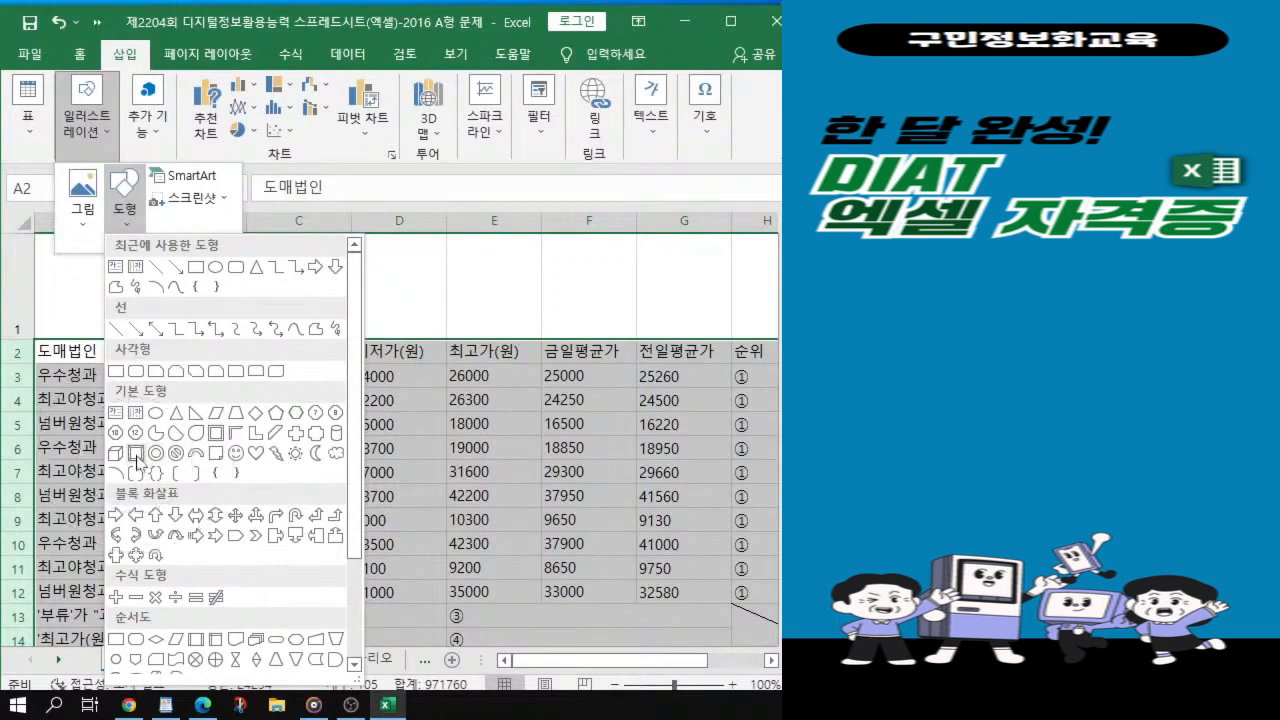
{"action": "left_click", "coordinate": [136, 458]}
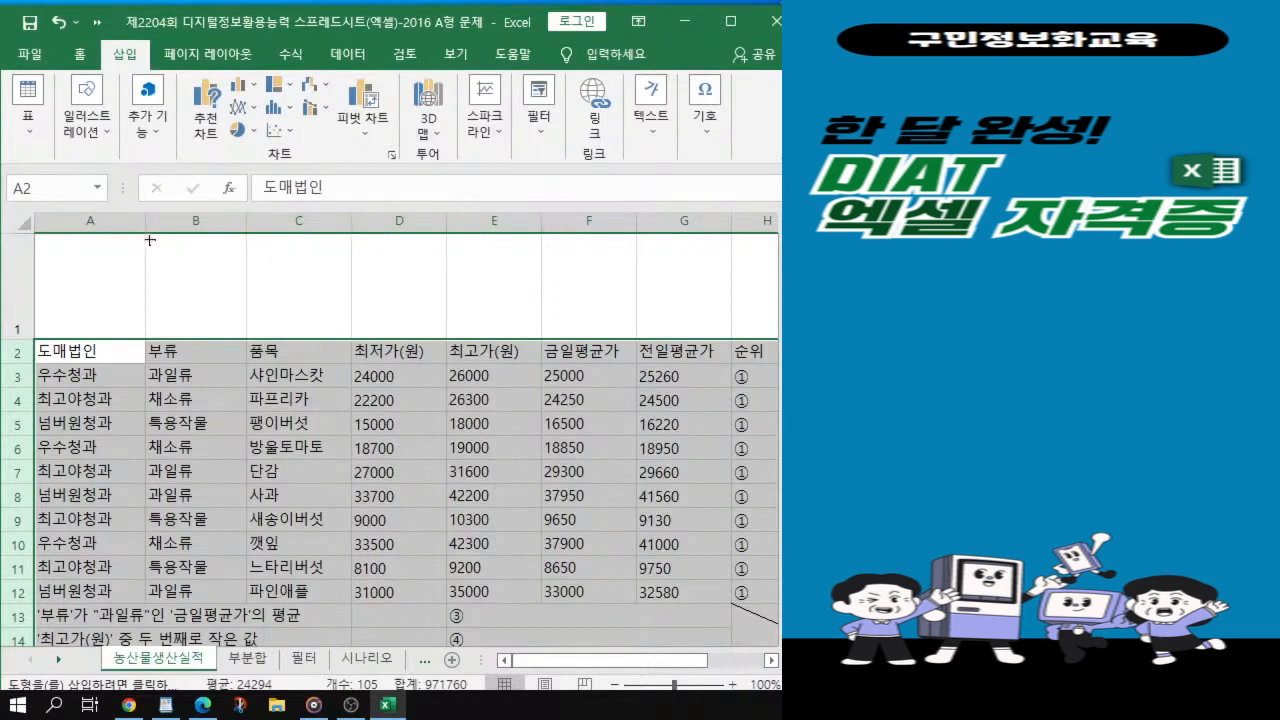
{"action": "mouse_move", "coordinate": [150, 240]}
{"action": "left_mouse_down"}
{"action": "mouse_move", "coordinate": [168, 280]}
{"action": "mouse_move", "coordinate": [286, 317]}
{"action": "mouse_move", "coordinate": [537, 309]}
{"action": "mouse_move", "coordinate": [760, 325]}
{"action": "mouse_move", "coordinate": [437, 294]}
{"action": "mouse_move", "coordinate": [489, 303]}
{"action": "mouse_move", "coordinate": [403, 303]}
{"action": "mouse_move", "coordinate": [476, 315]}
{"action": "left_mouse_up"}
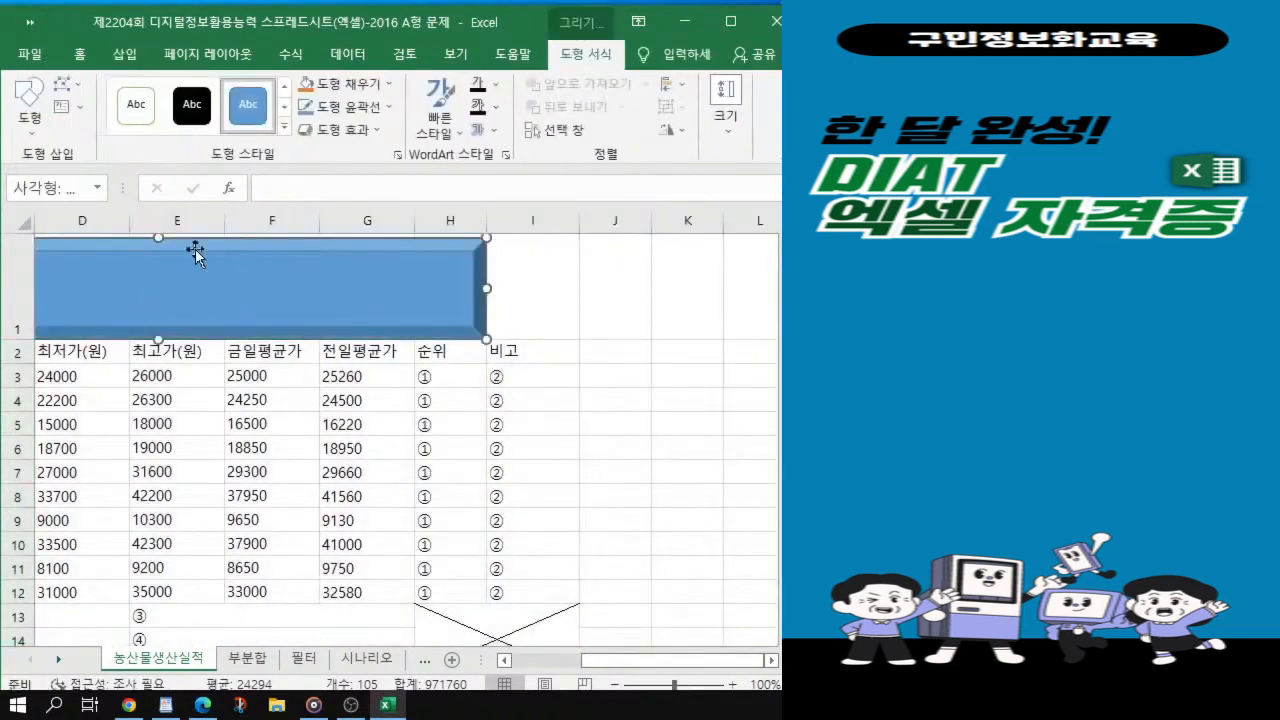
{"action": "left_click_drag", "start_coordinate": [157, 236], "coordinate": [158, 233]}
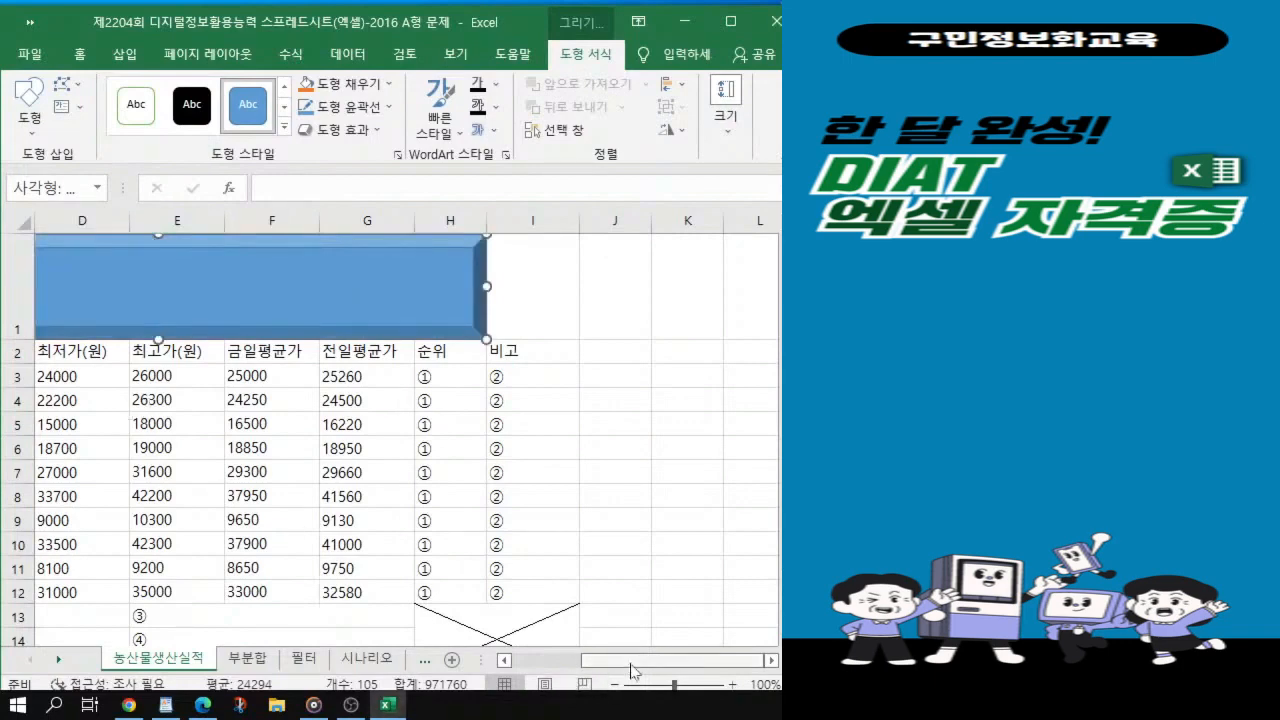
{"action": "left_click_drag", "start_coordinate": [633, 661], "coordinate": [602, 670]}
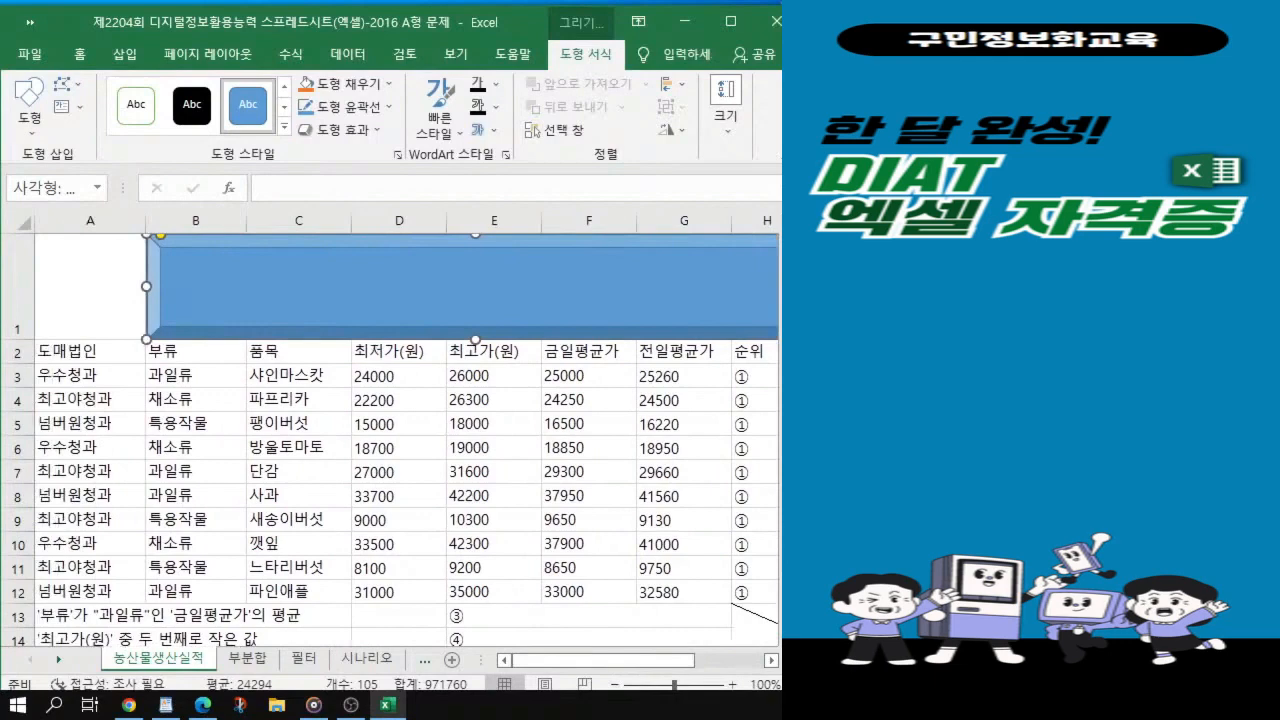
Step: Enter the title text "농산물 생산실적 현황" in the bevel shape
{"action": "key", "text": "alt+Tab"}
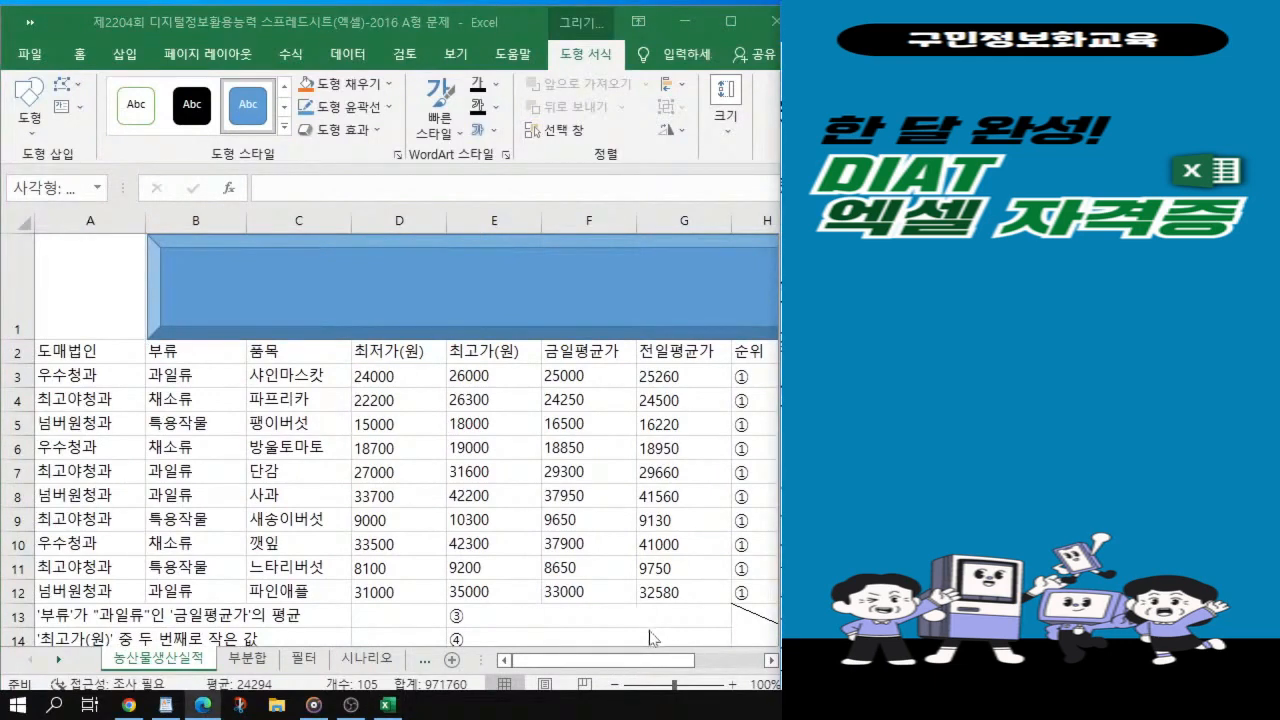
{"action": "left_click", "coordinate": [398, 290]}
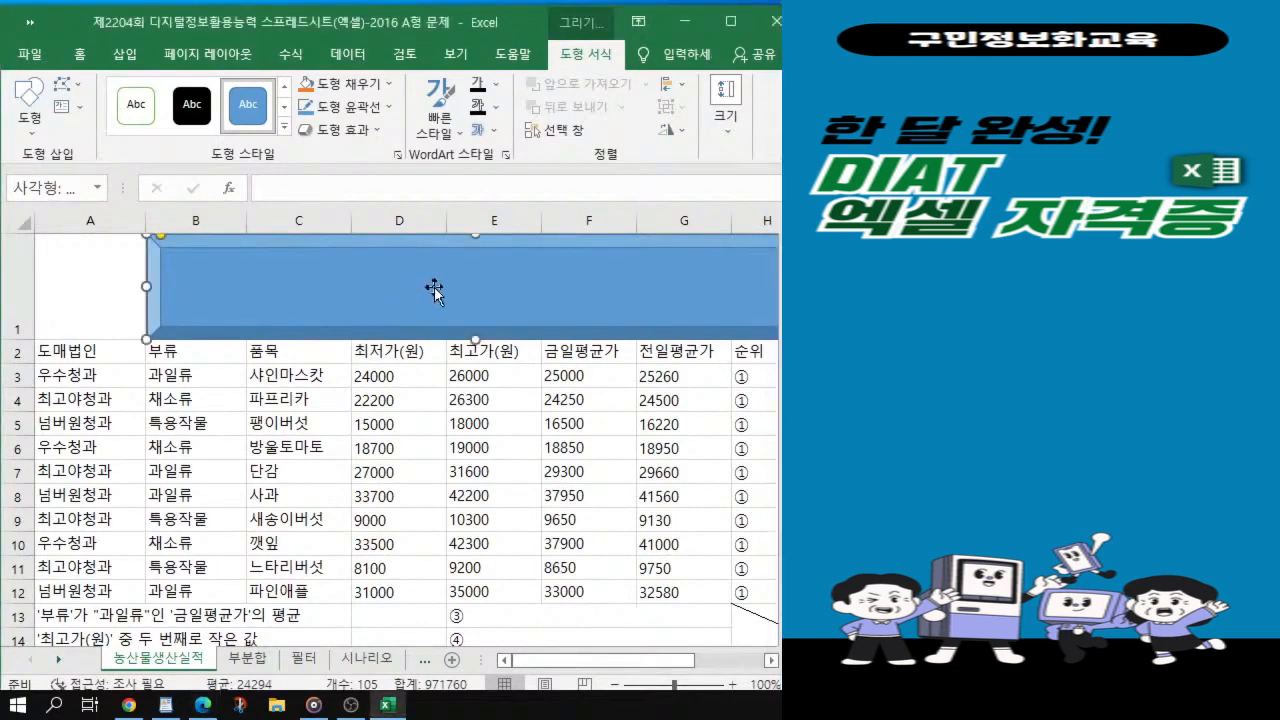
{"action": "type", "text": "sh"}
{"action": "type", "text": "농산"}
{"action": "type", "text": "무"}
{"action": "type", "text": " 생ㅅ"}
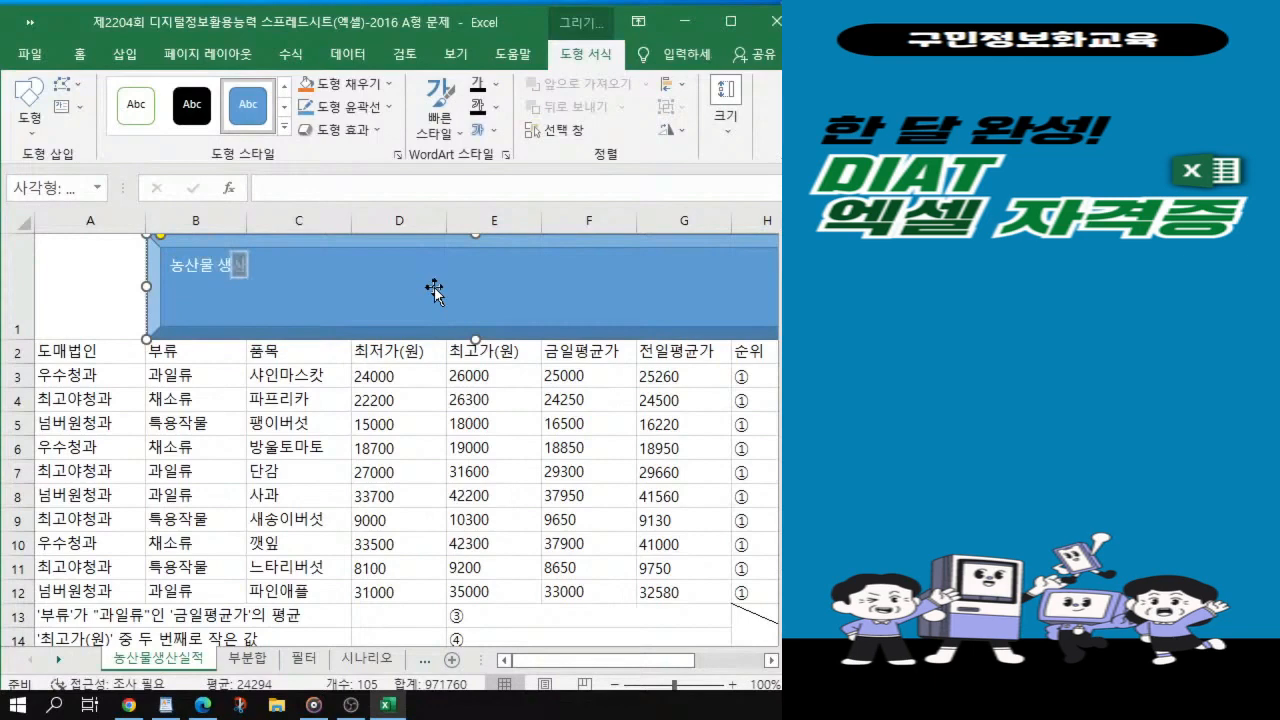
{"action": "type", "text": "산시저"}
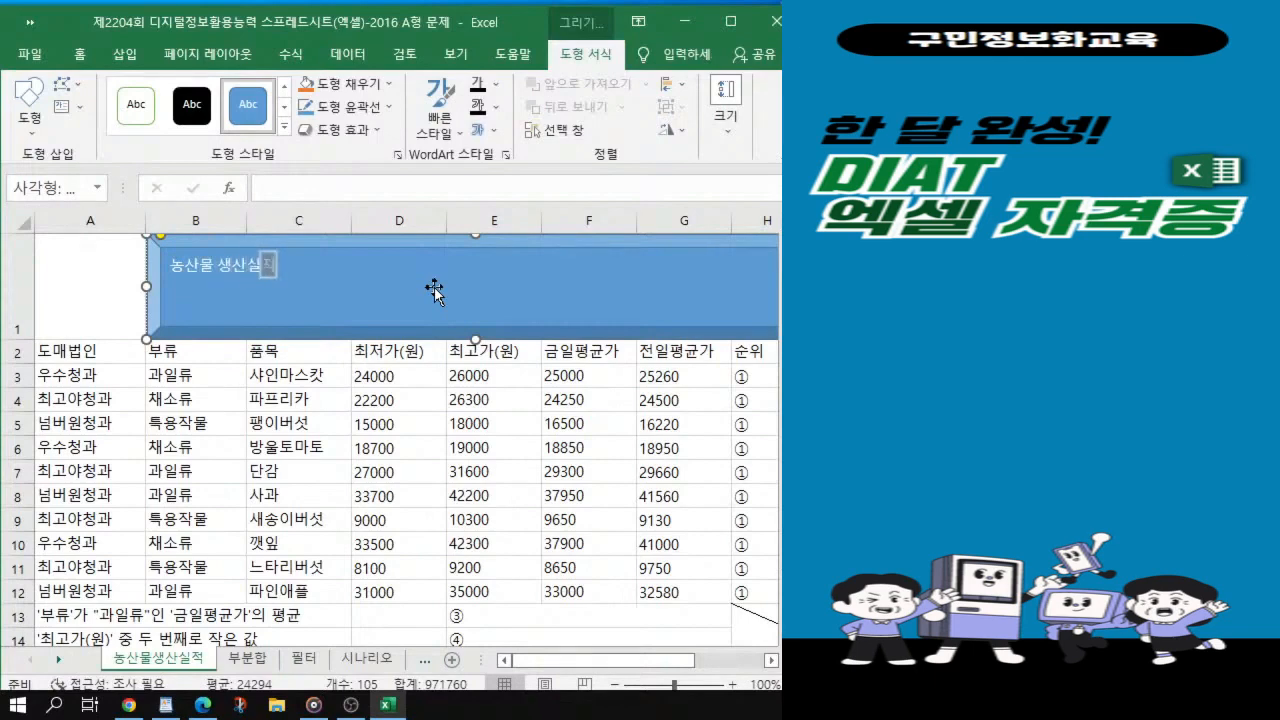
{"action": "type", "text": " ㅎ"}
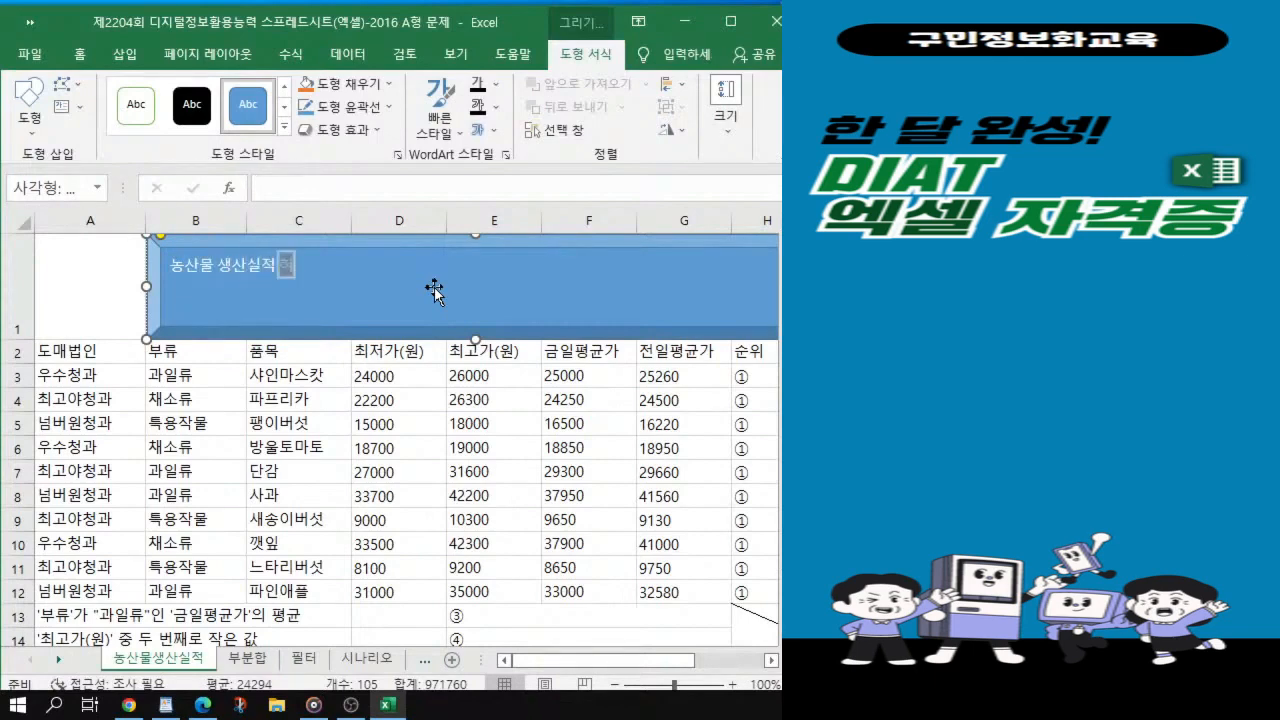
{"action": "type", "text": "현황"}
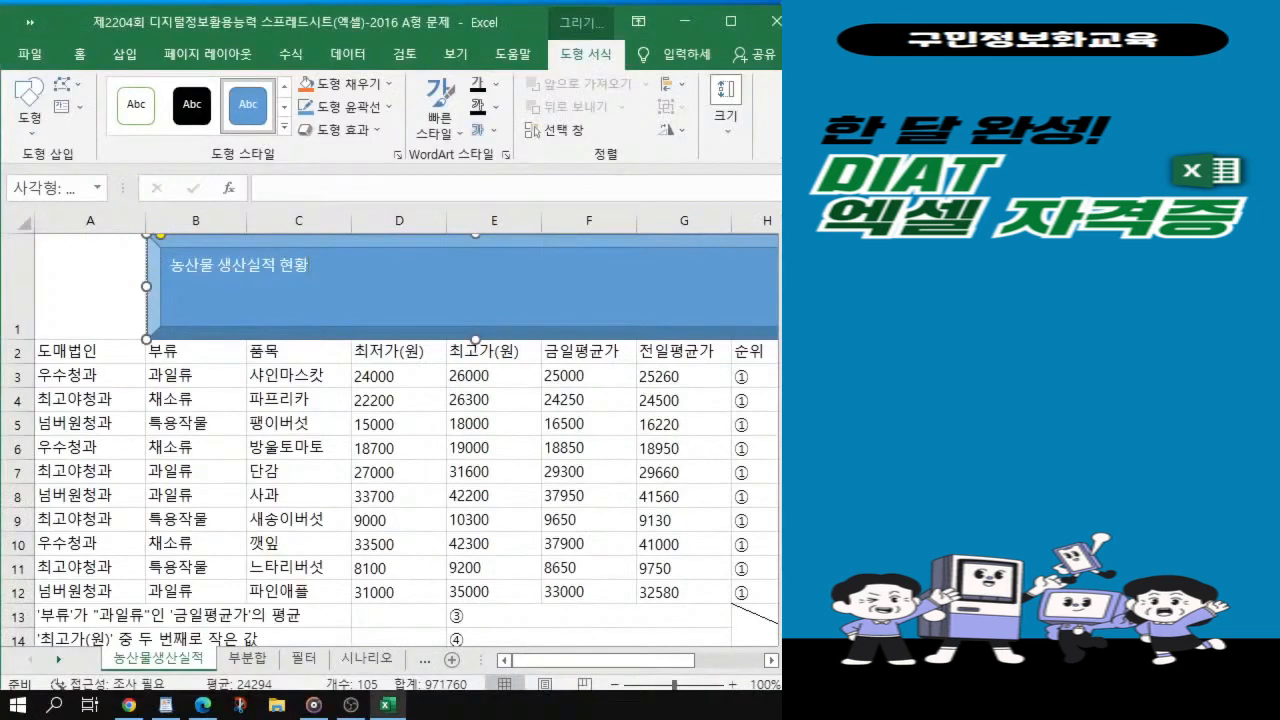
{"action": "key", "text": "alt+Tab"}
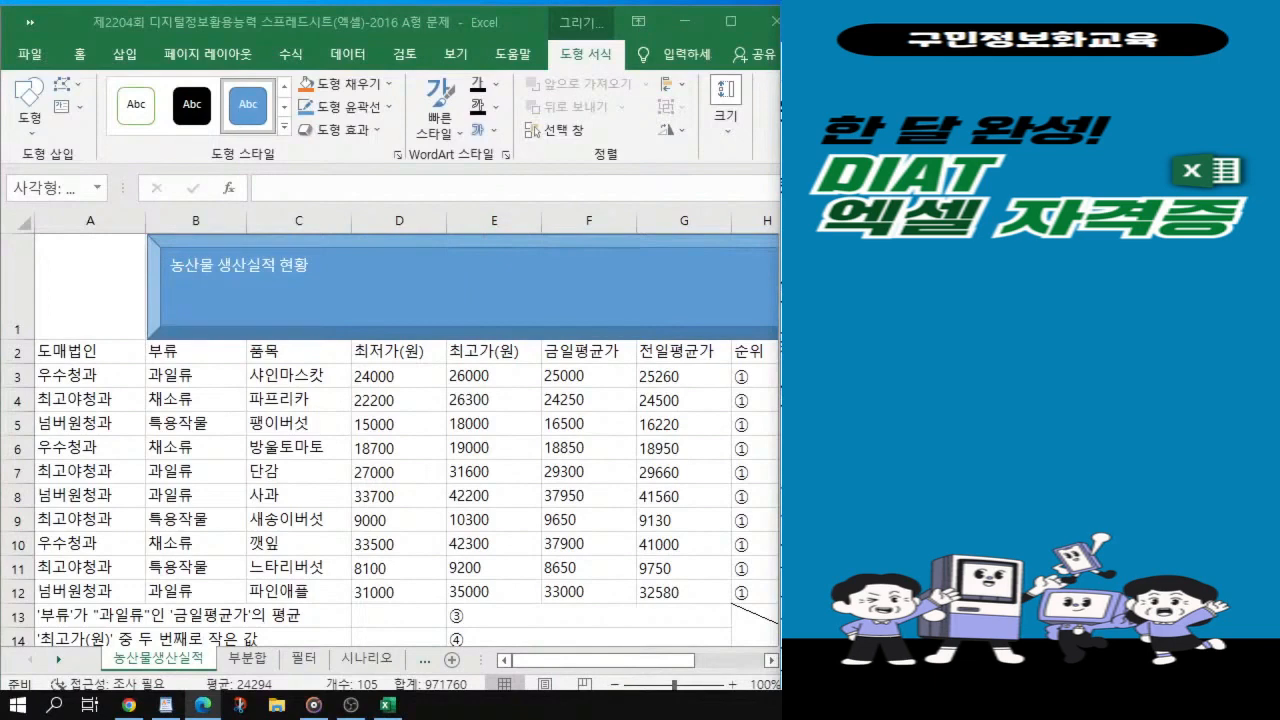
{"action": "left_click", "coordinate": [369, 298]}
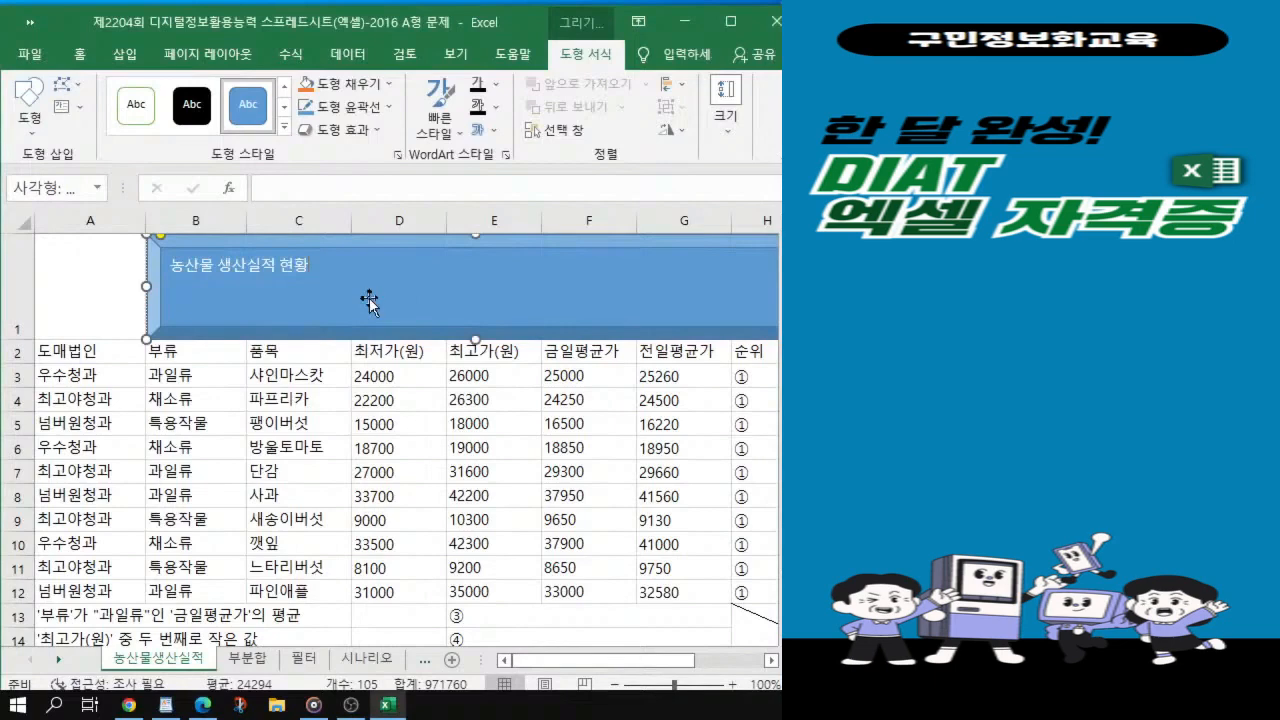
{"action": "key", "text": "ctrl"}
{"action": "key", "text": "ctrl"}
{"action": "key", "text": "ctrl"}
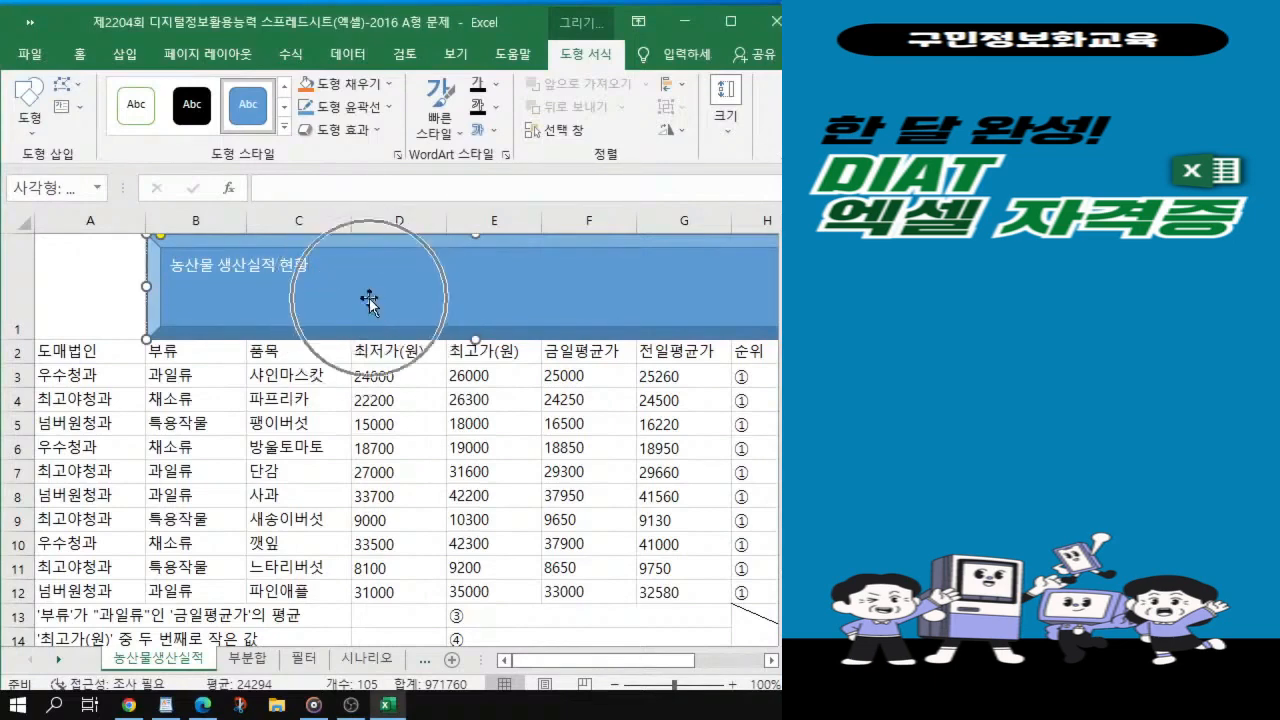
{"action": "key", "text": "ctrl"}
{"action": "key", "text": "ctrl"}
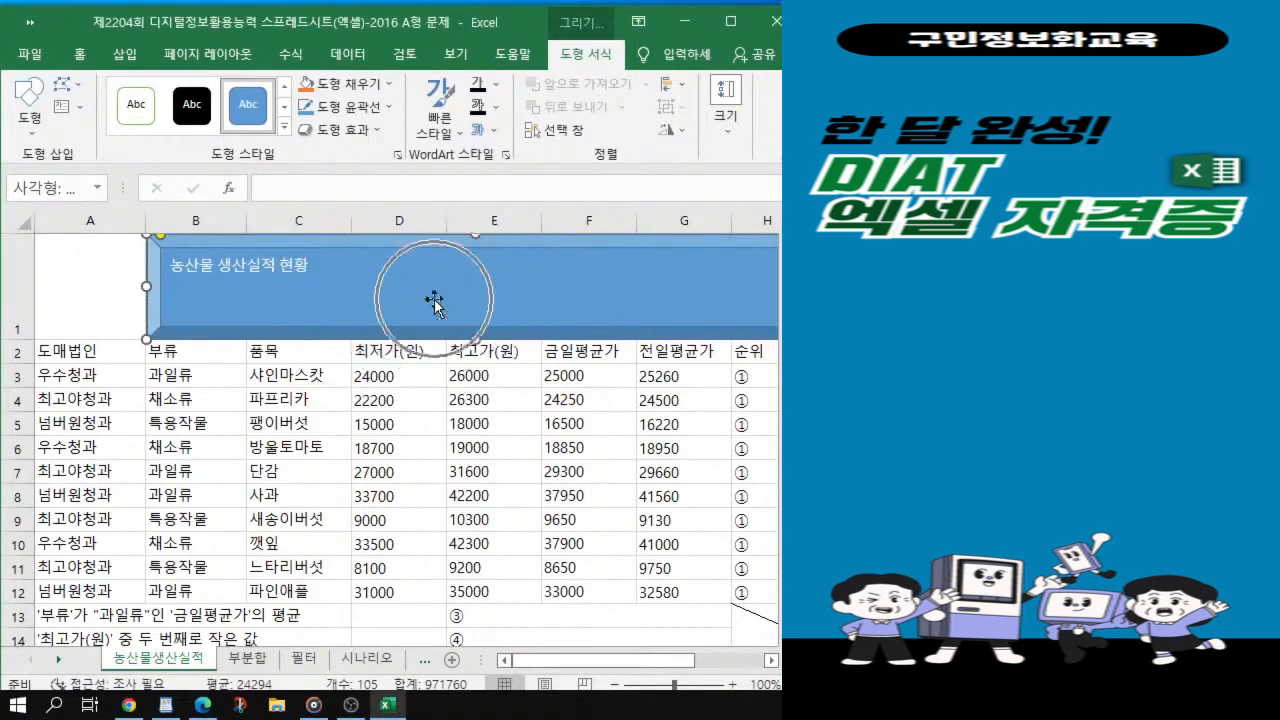
{"action": "key", "text": "ctrl"}
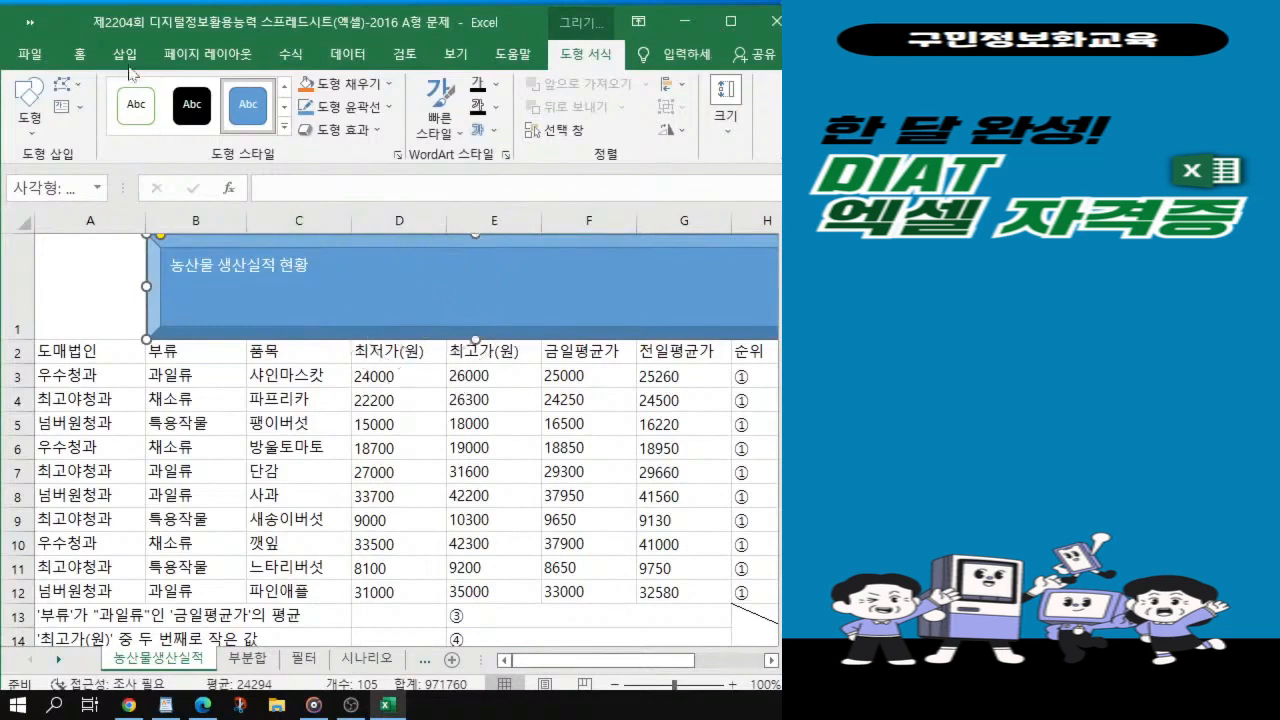
Step: Change the bevel title shape's font to 돋움체
{"action": "left_click", "coordinate": [80, 55]}
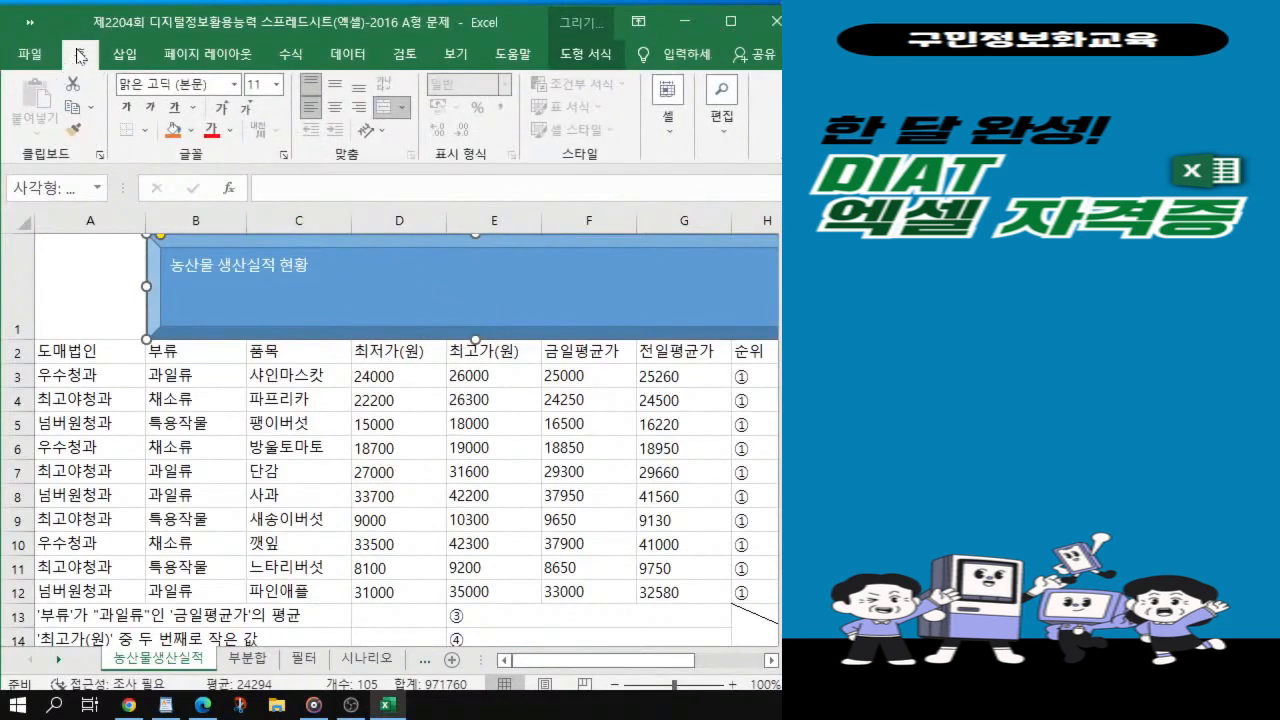
{"action": "key", "text": "ctrl"}
{"action": "left_click", "coordinate": [170, 84]}
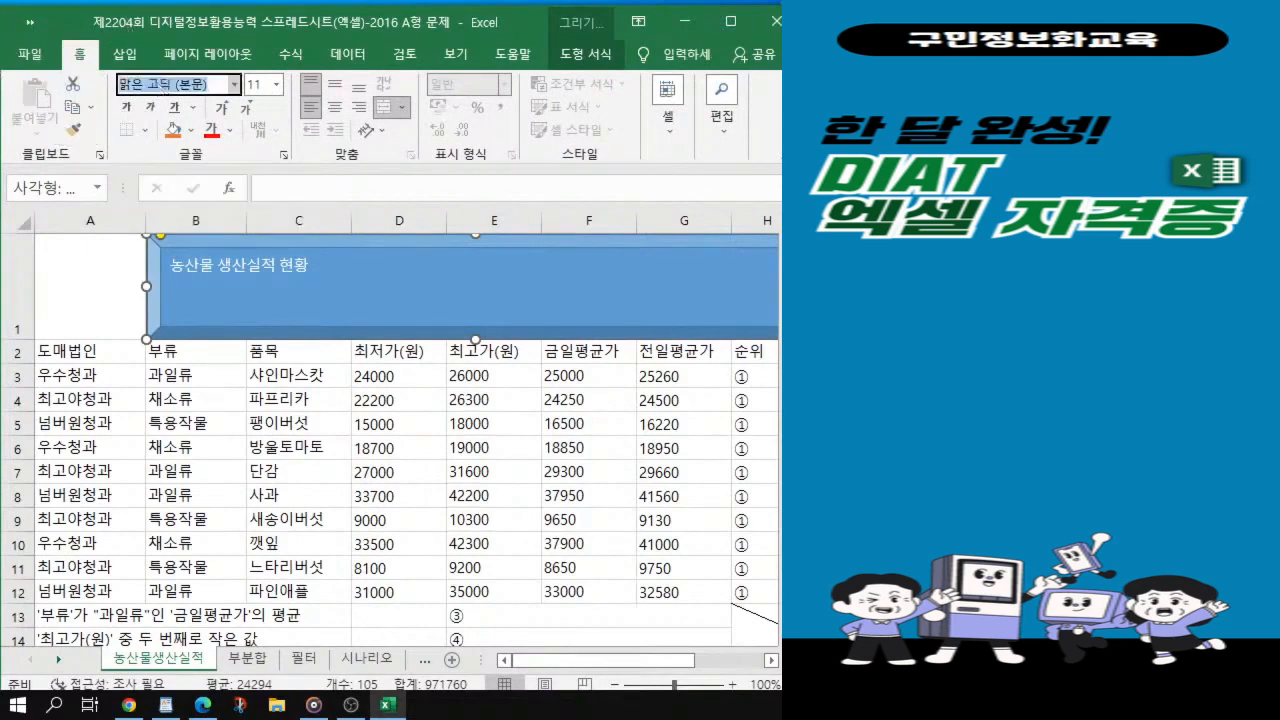
{"action": "key", "text": "BackSpace"}
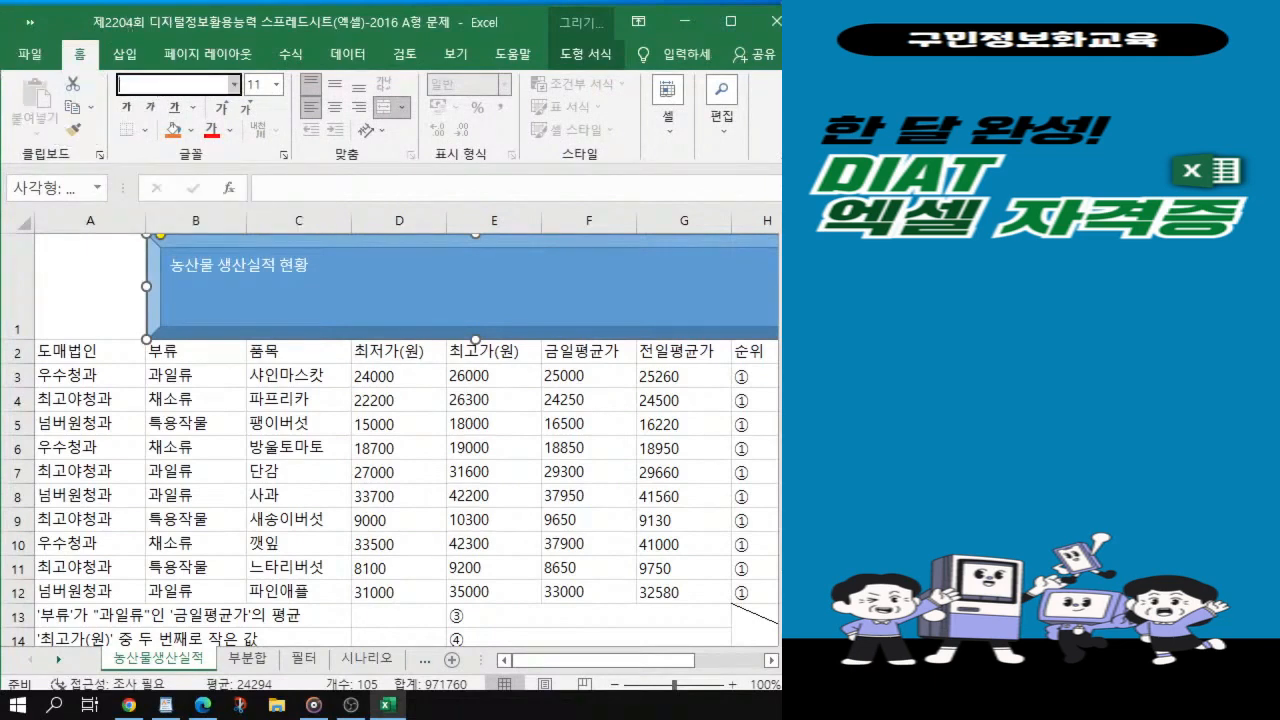
{"action": "type", "text": "돋움체"}
{"action": "key", "text": "Return"}
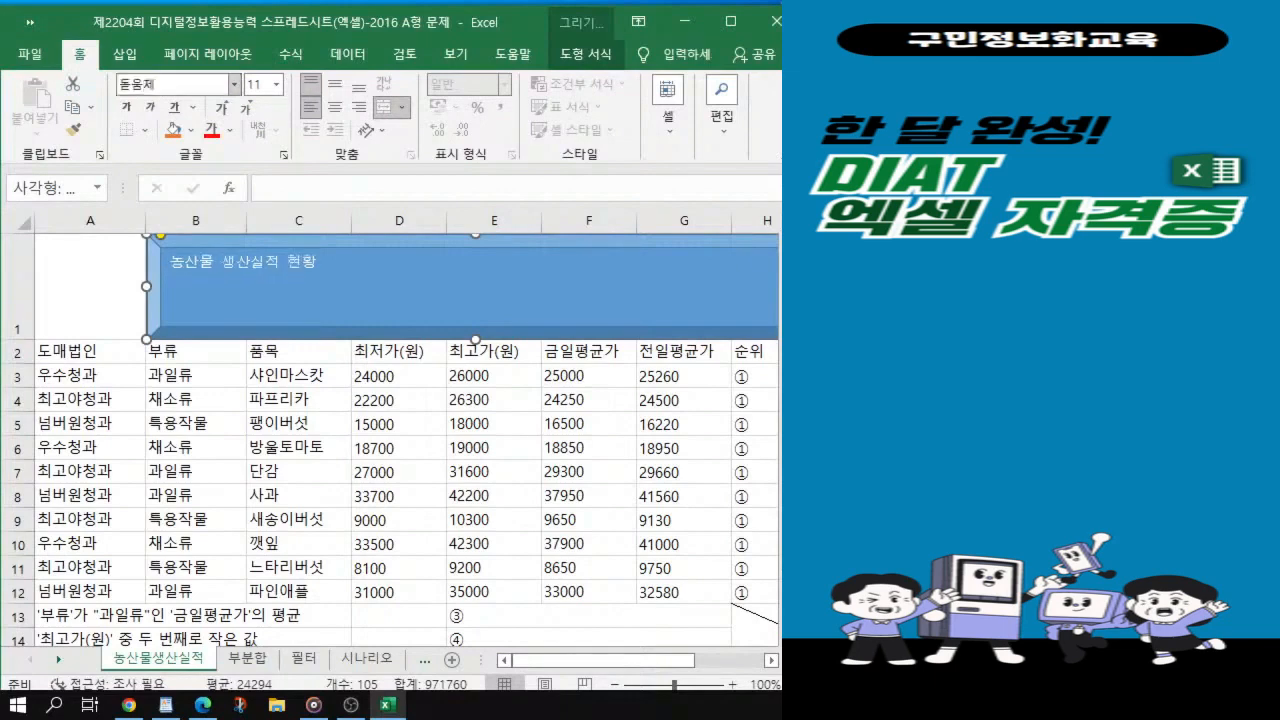
Step: Make the title text 28 pt and bold, and center it horizontally and vertically within the bevel shape
{"action": "left_click", "coordinate": [257, 84]}
{"action": "type", "text": "28"}
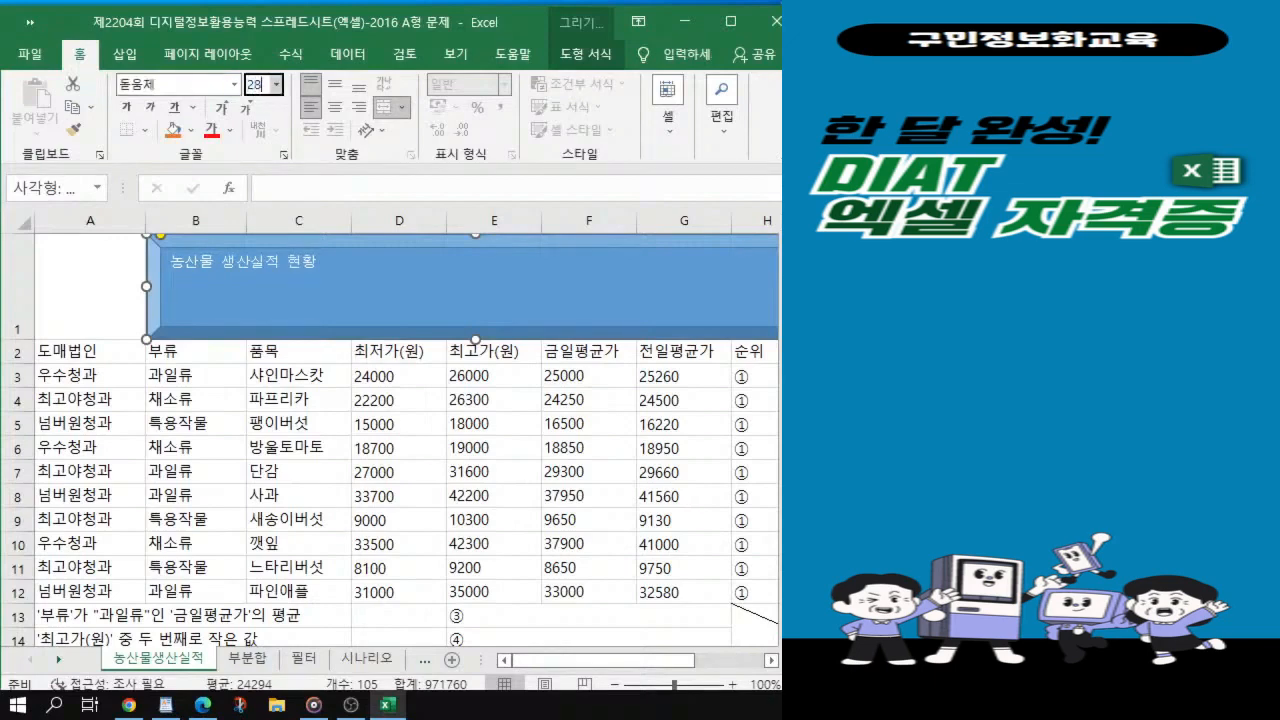
{"action": "key", "text": "Return"}
{"action": "left_click", "coordinate": [126, 106]}
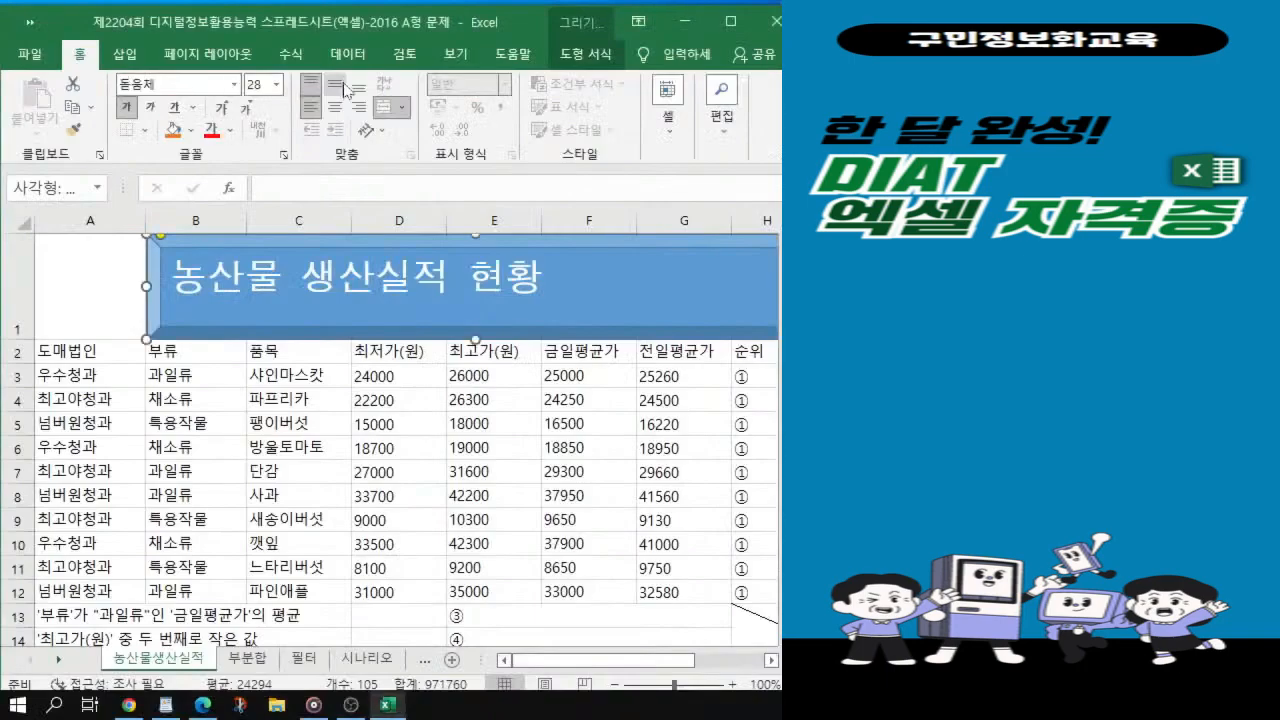
{"action": "left_click", "coordinate": [336, 108]}
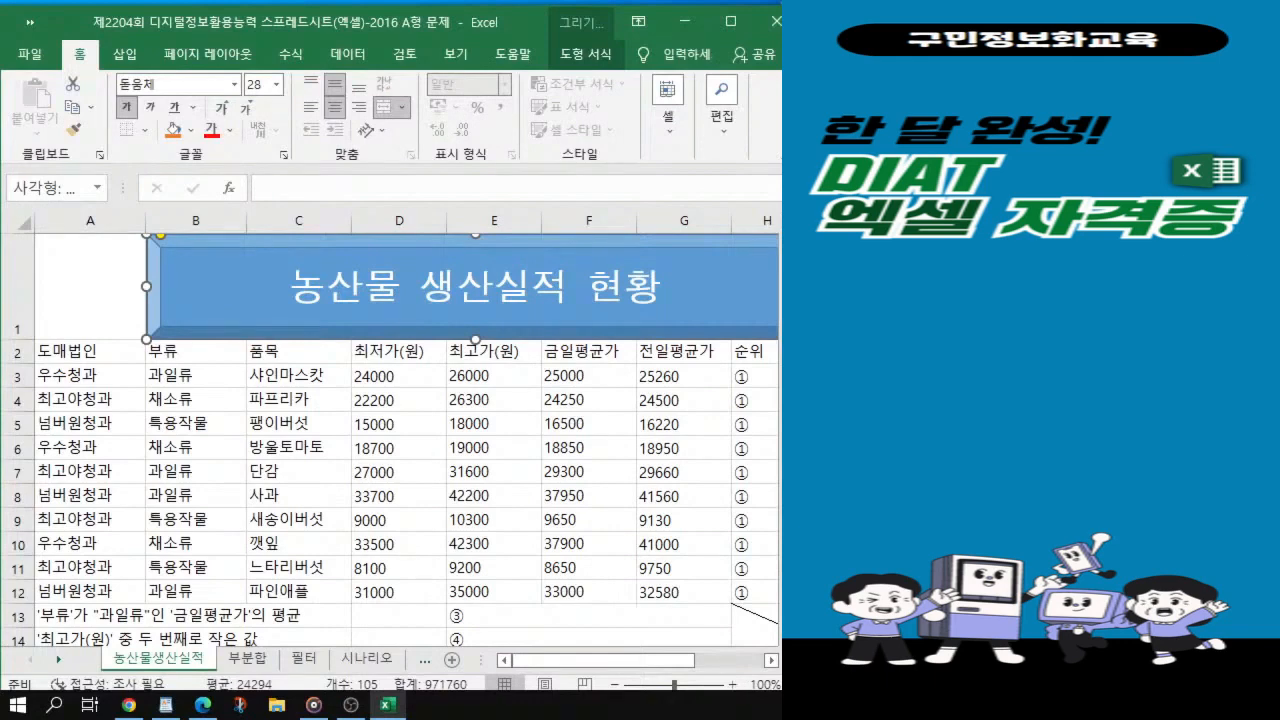
Step: Apply the green theme style from the fifth row of the shape style gallery to the bevel title shape
{"action": "key", "text": "alt+Tab"}
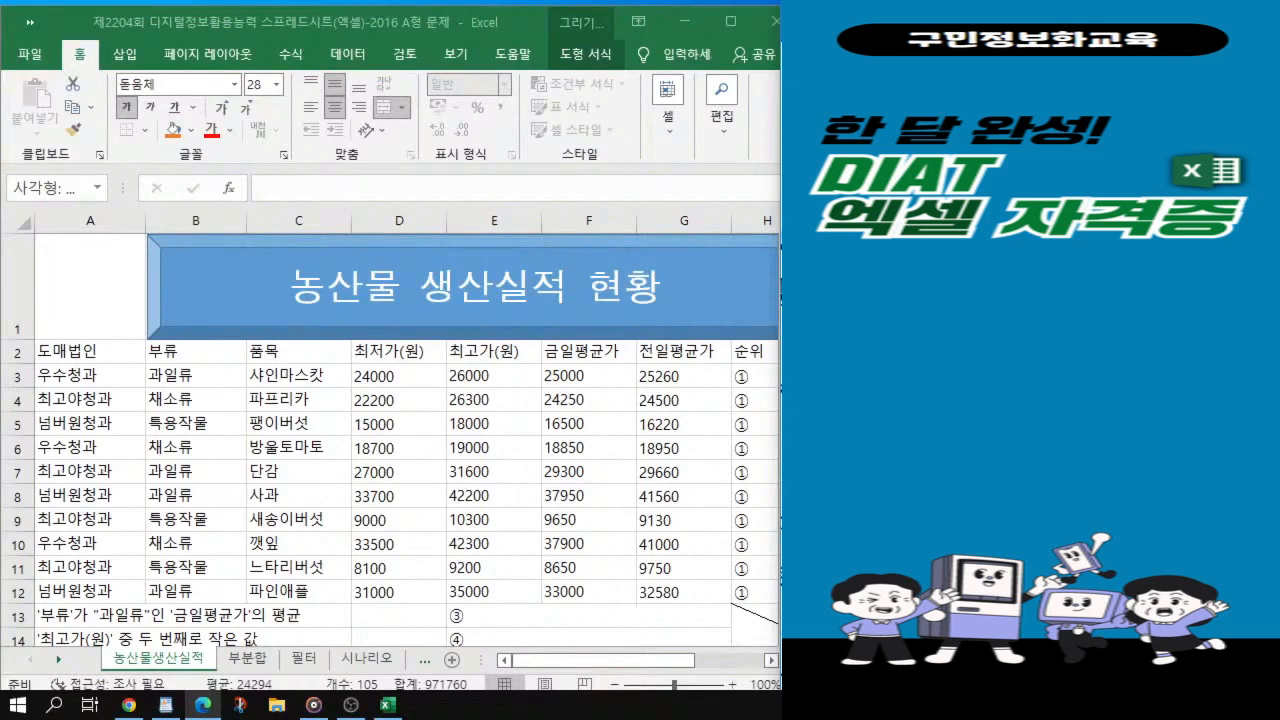
{"action": "left_click", "coordinate": [257, 287]}
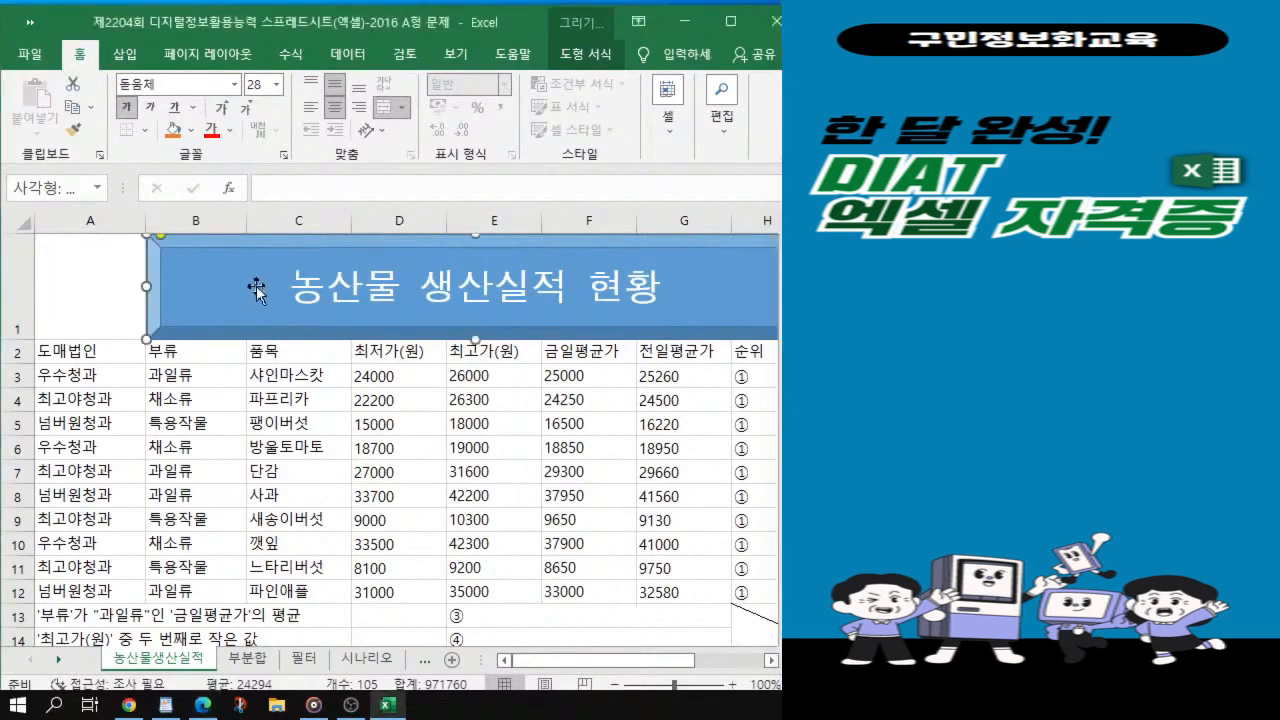
{"action": "left_click", "coordinate": [257, 287]}
{"action": "left_click", "coordinate": [596, 58]}
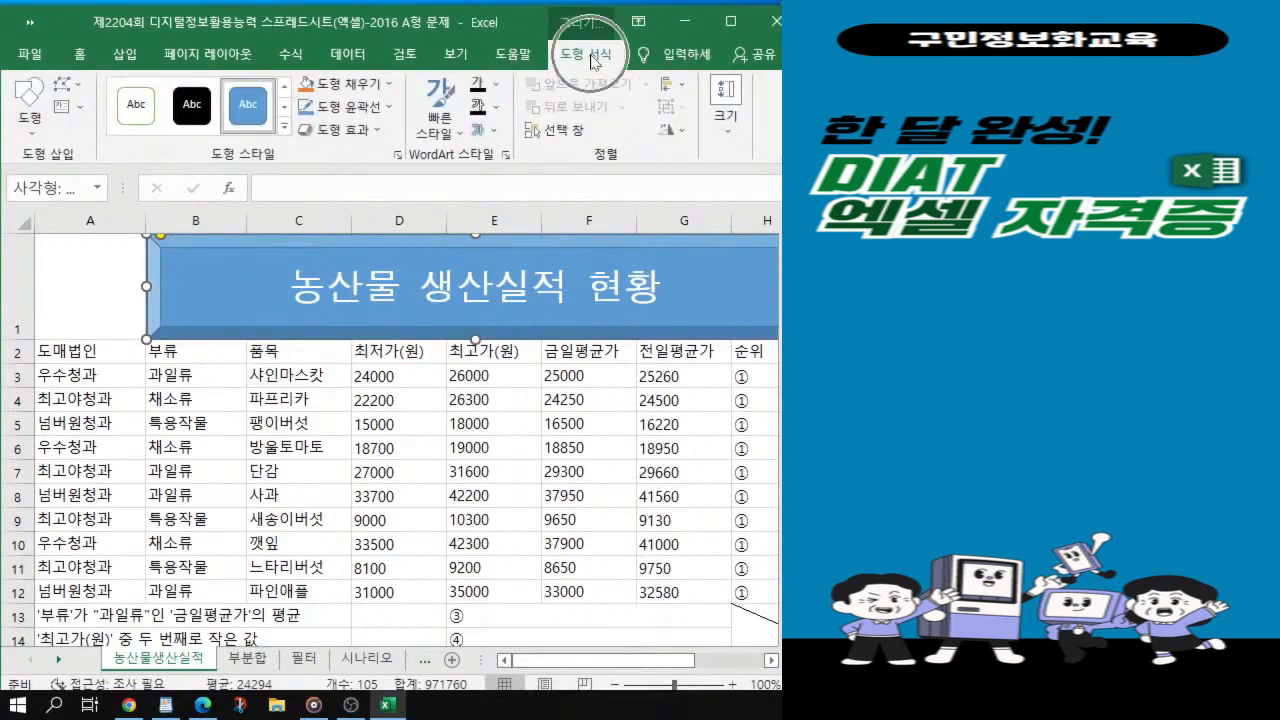
{"action": "left_click", "coordinate": [285, 128]}
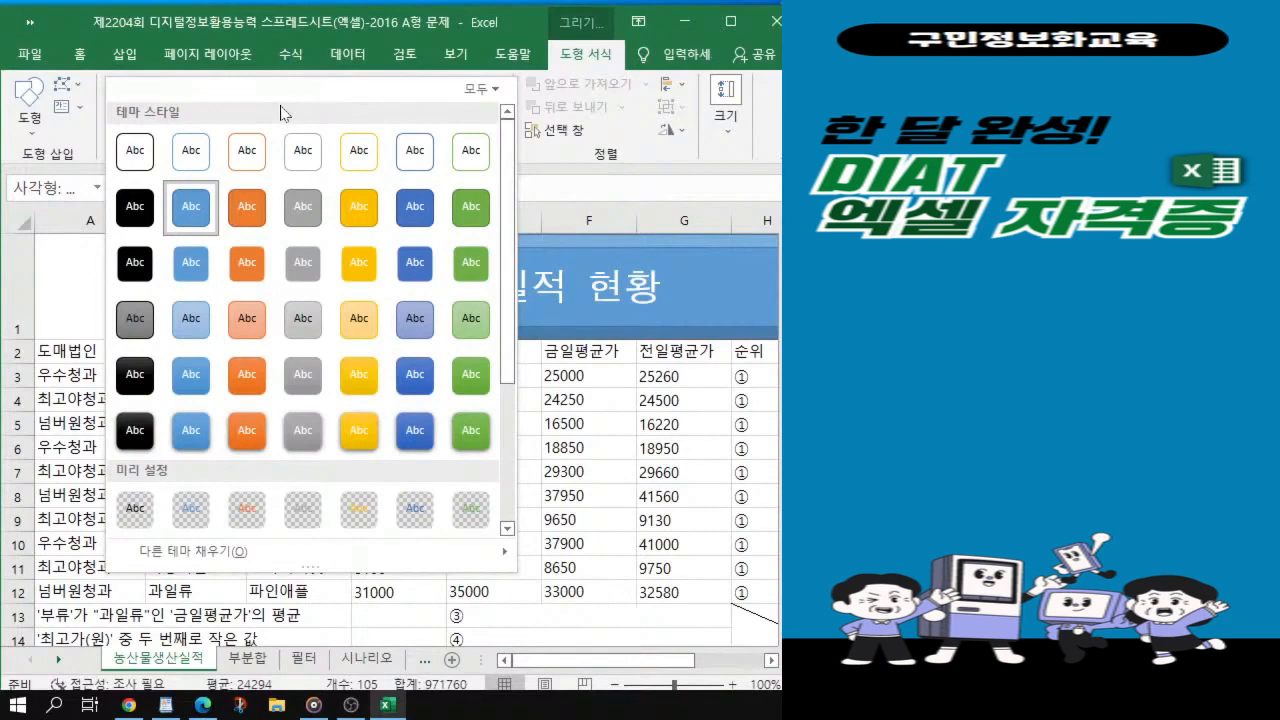
{"action": "left_click", "coordinate": [463, 379]}
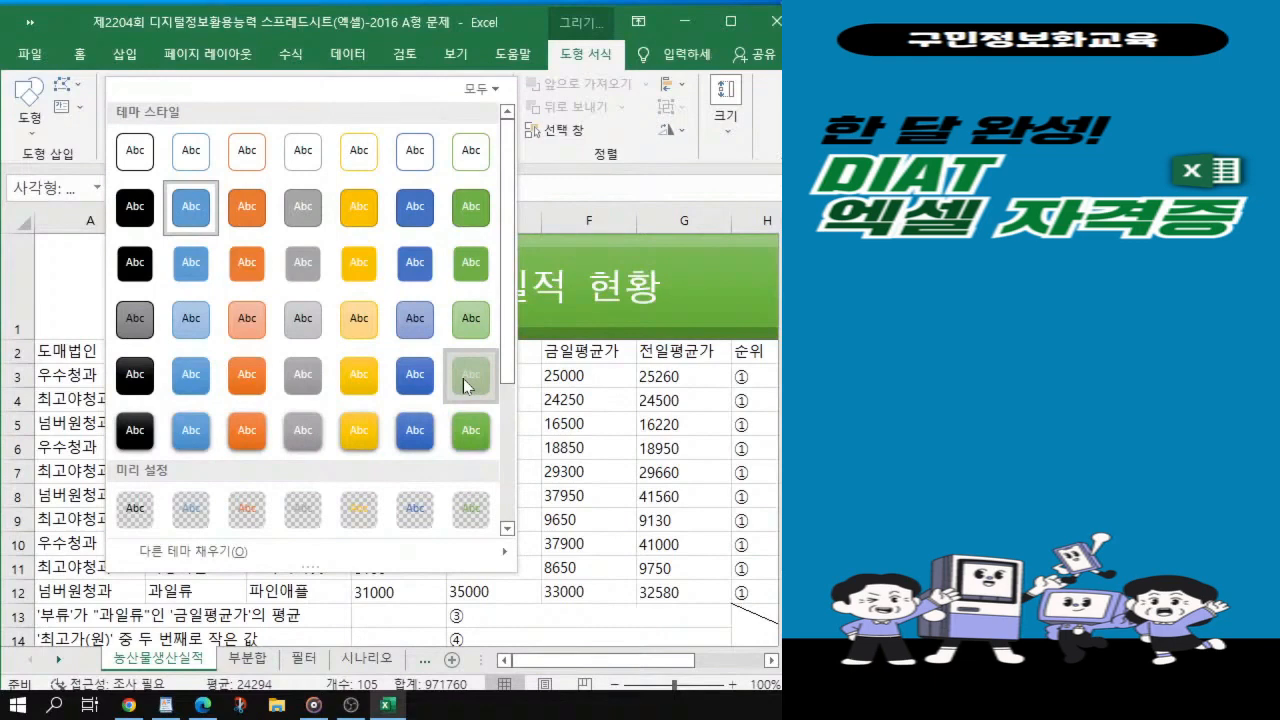
{"action": "left_click", "coordinate": [463, 385]}
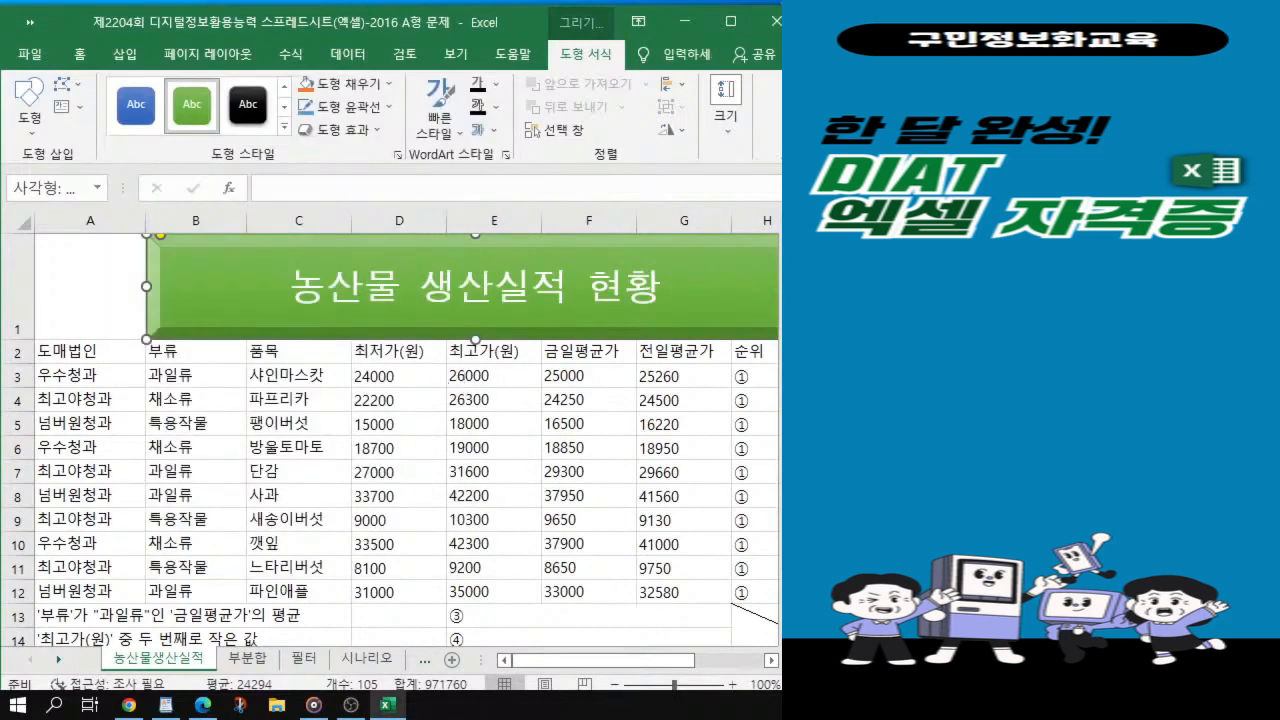
Step: Set the horizontal text alignment of cells A2:I15 to center (가운데) in the cell format settings
{"action": "key", "text": "alt+Tab"}
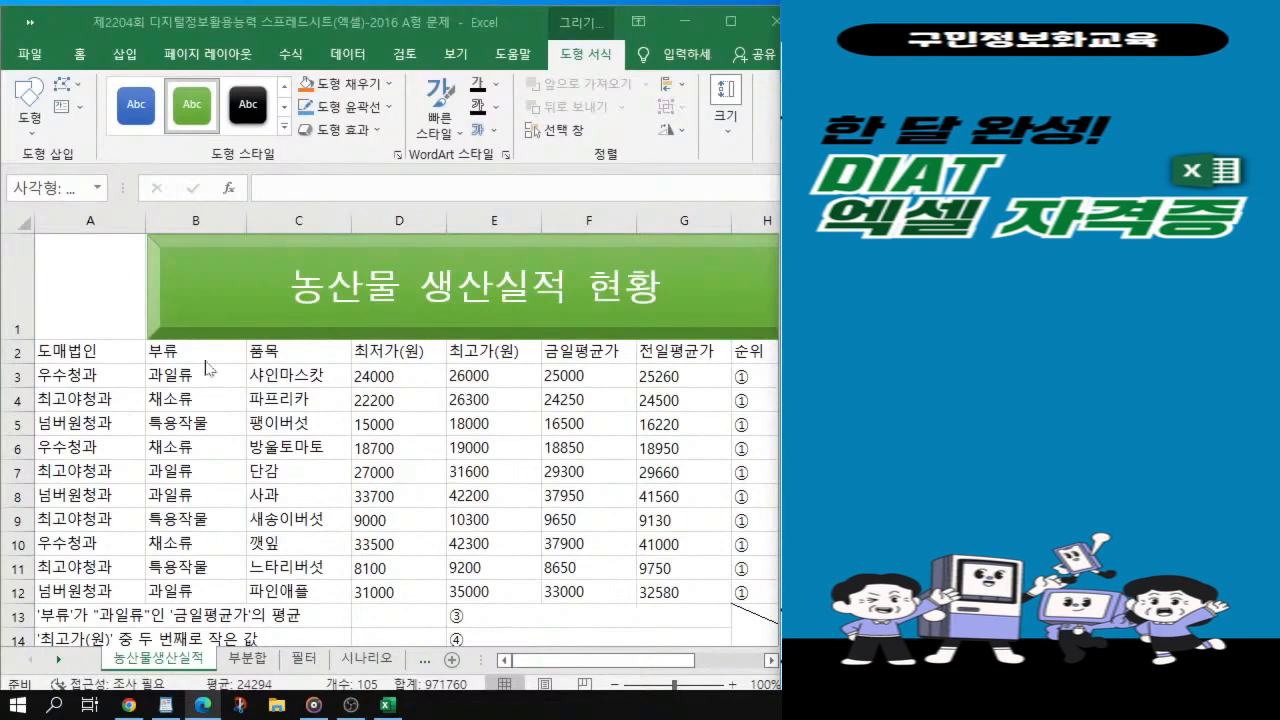
{"action": "left_click", "coordinate": [50, 350]}
{"action": "left_click_drag", "start_coordinate": [50, 350], "coordinate": [489, 535]}
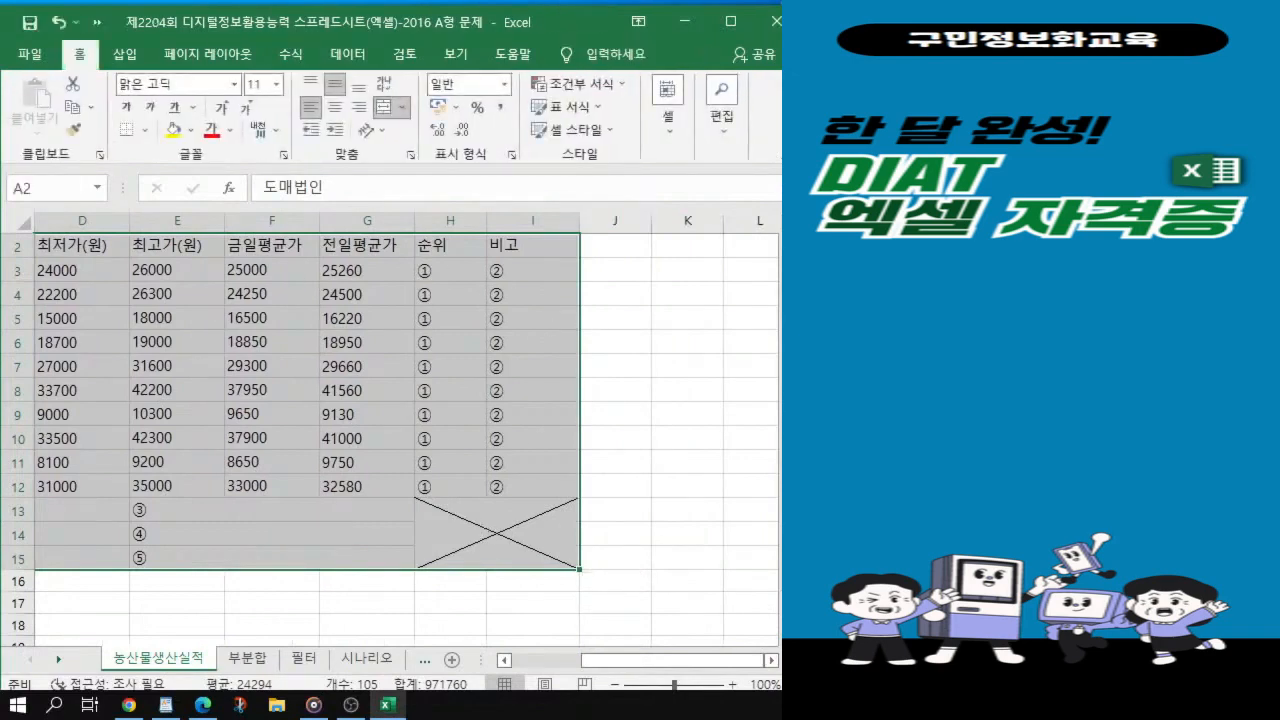
{"action": "key", "text": "alt+Tab"}
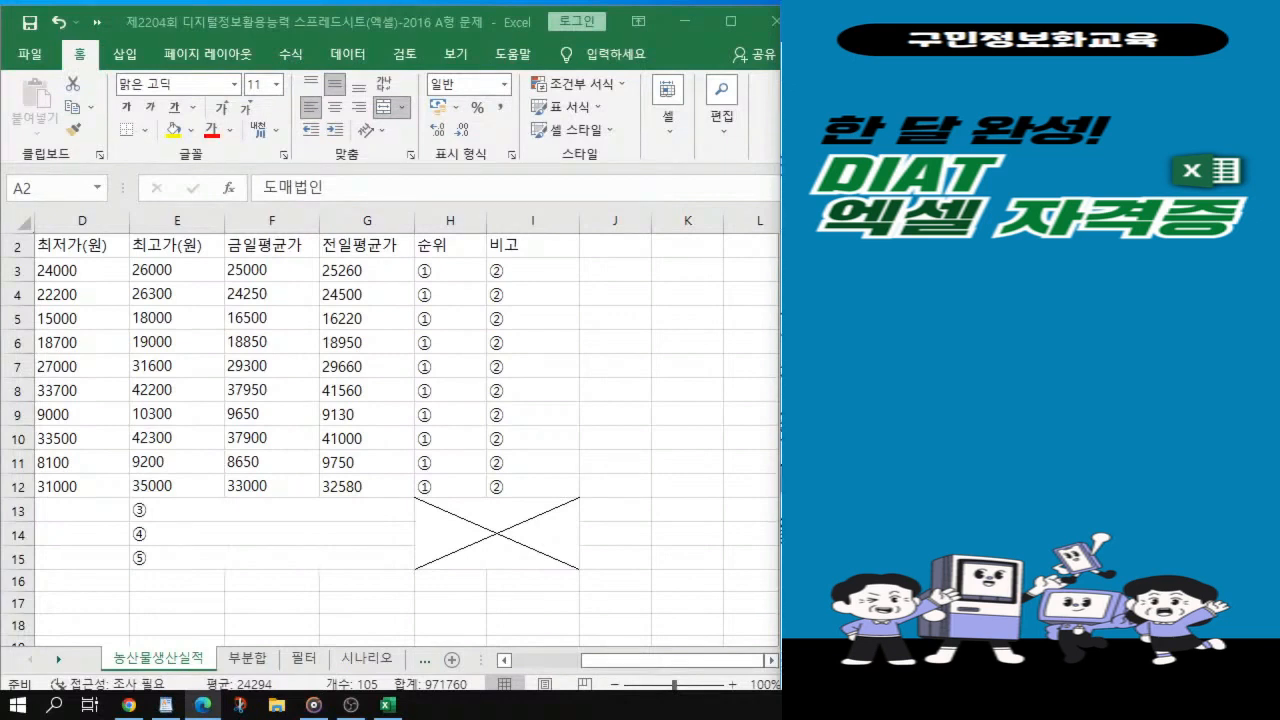
{"action": "key", "text": "ctrl+a"}
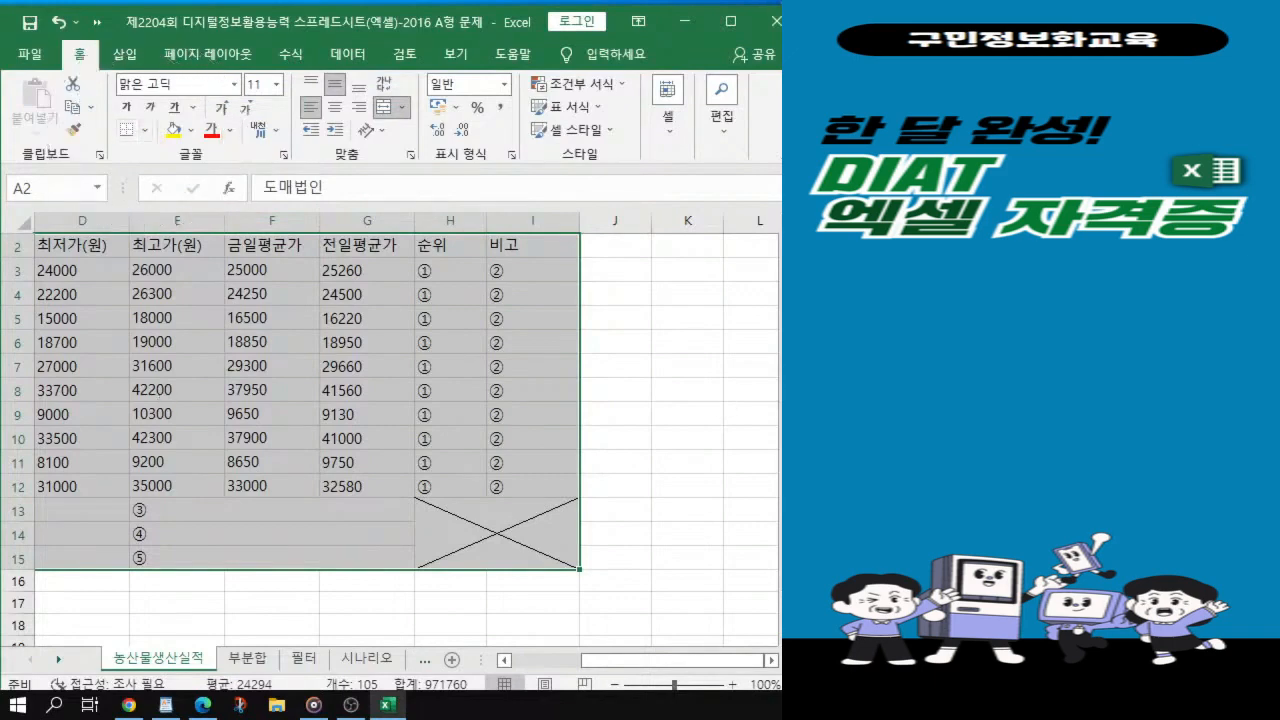
{"action": "left_click", "coordinate": [1030, 375]}
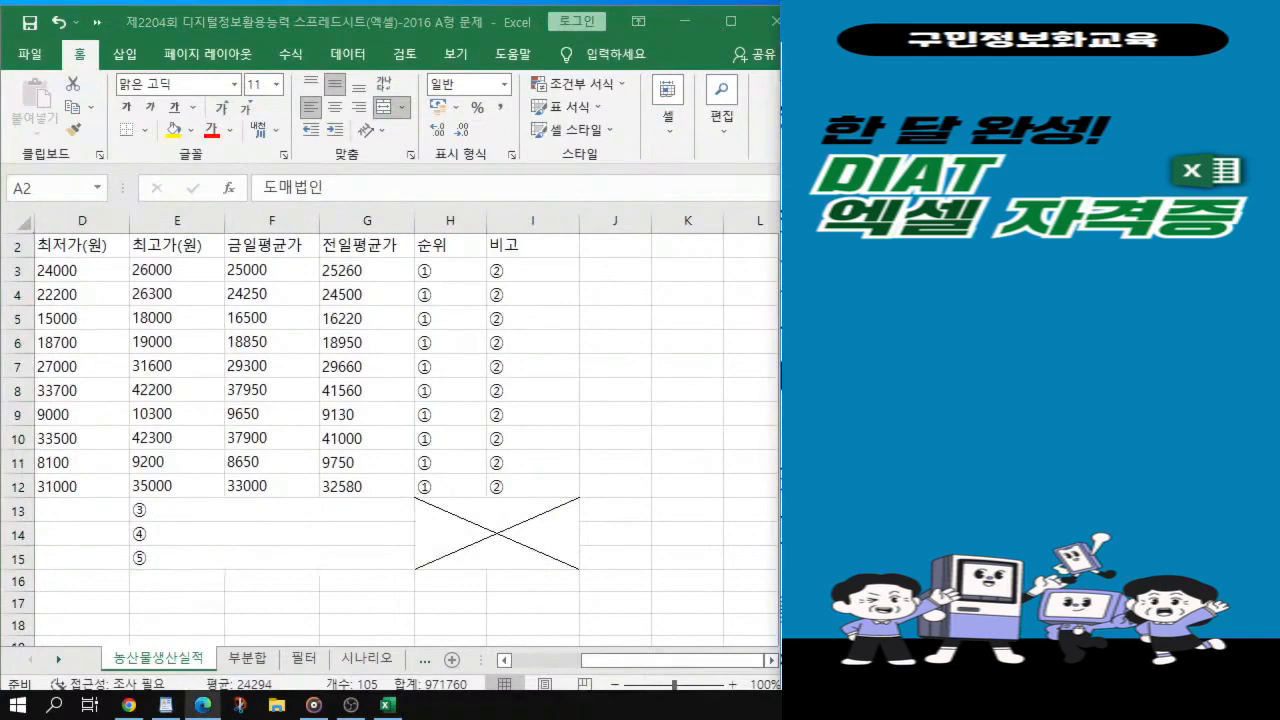
{"action": "left_click", "coordinate": [233, 345]}
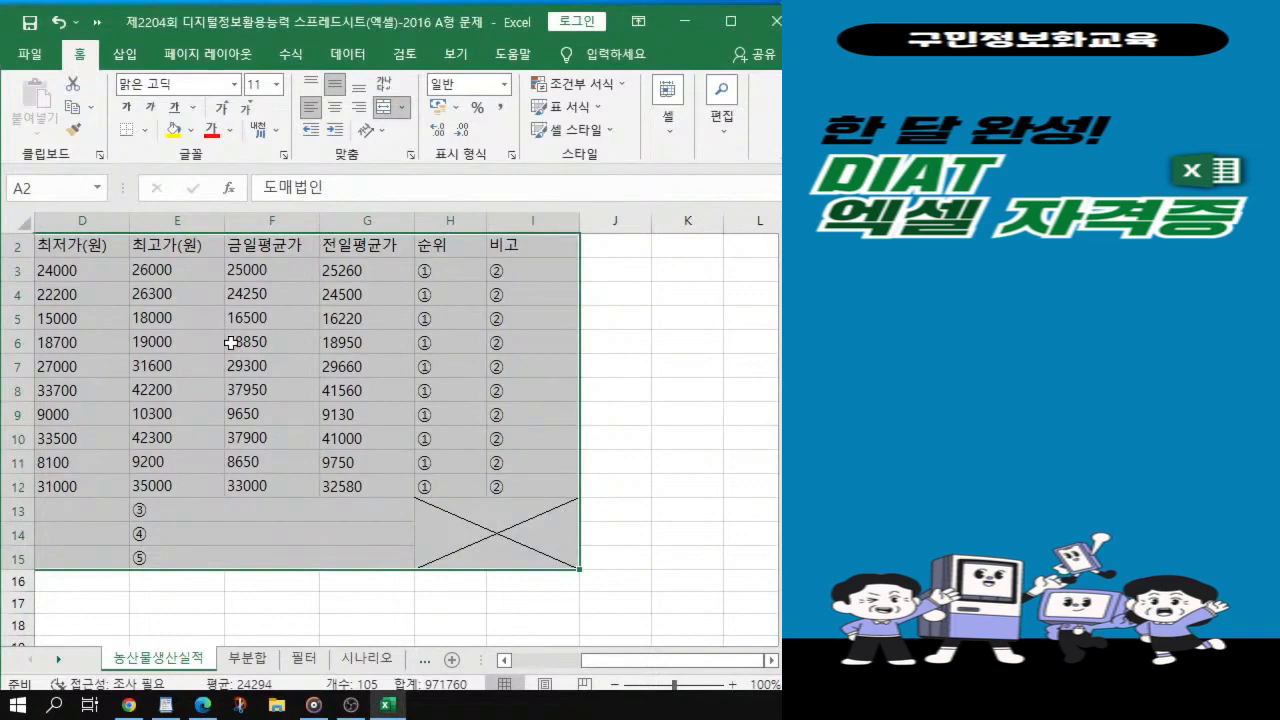
{"action": "scroll", "coordinate": [231, 342], "scroll_direction": "left", "scroll_amount": 3}
{"action": "key", "text": "ctrl+1"}
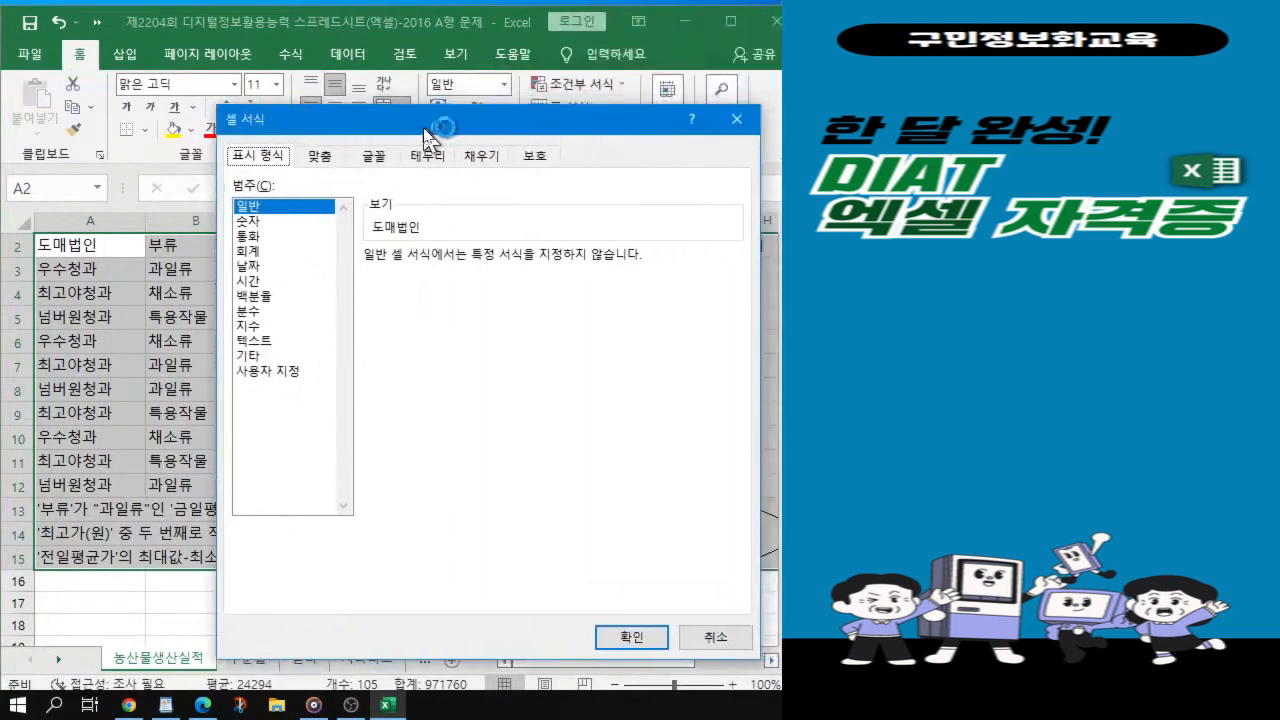
{"action": "left_click", "coordinate": [336, 165]}
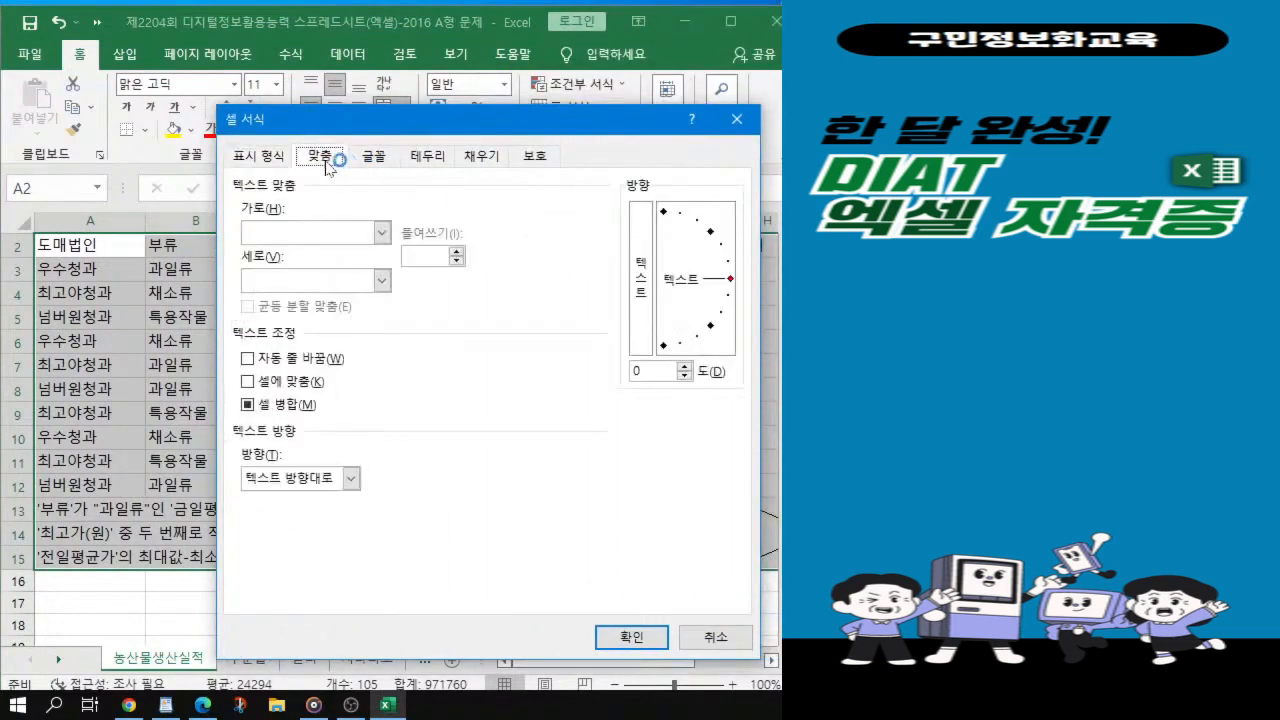
{"action": "left_click", "coordinate": [321, 168]}
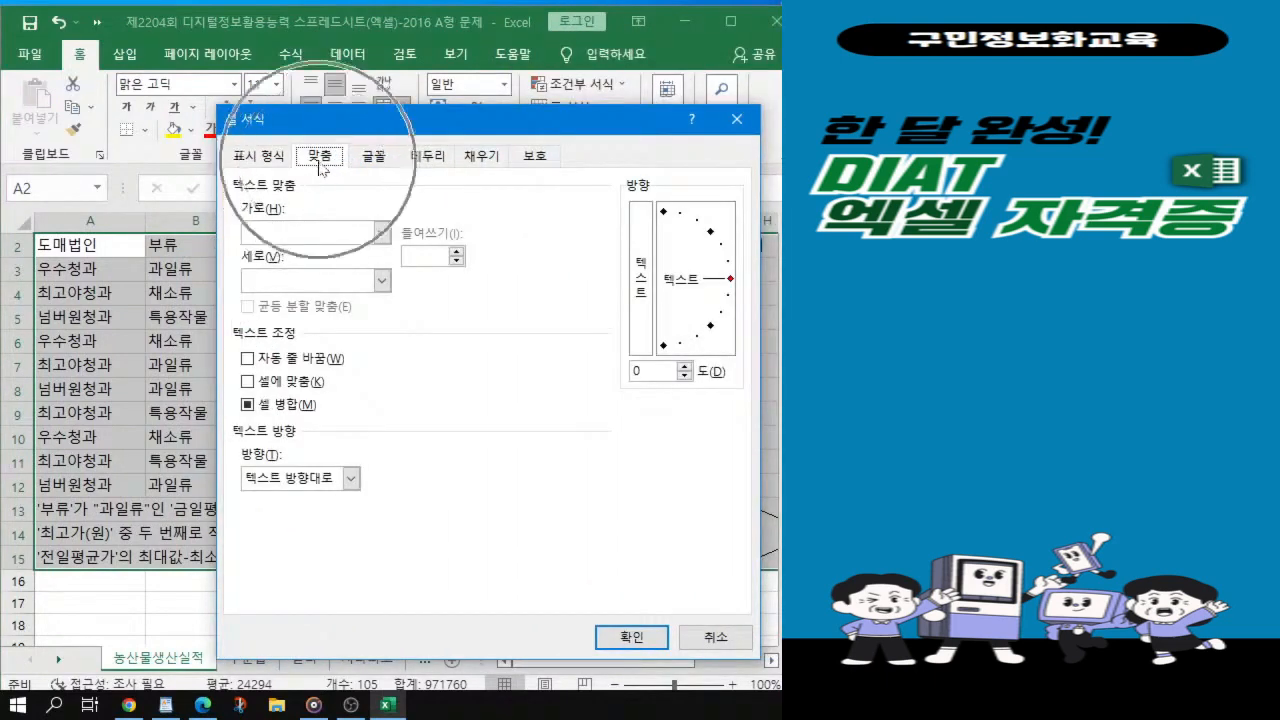
{"action": "left_click", "coordinate": [382, 233]}
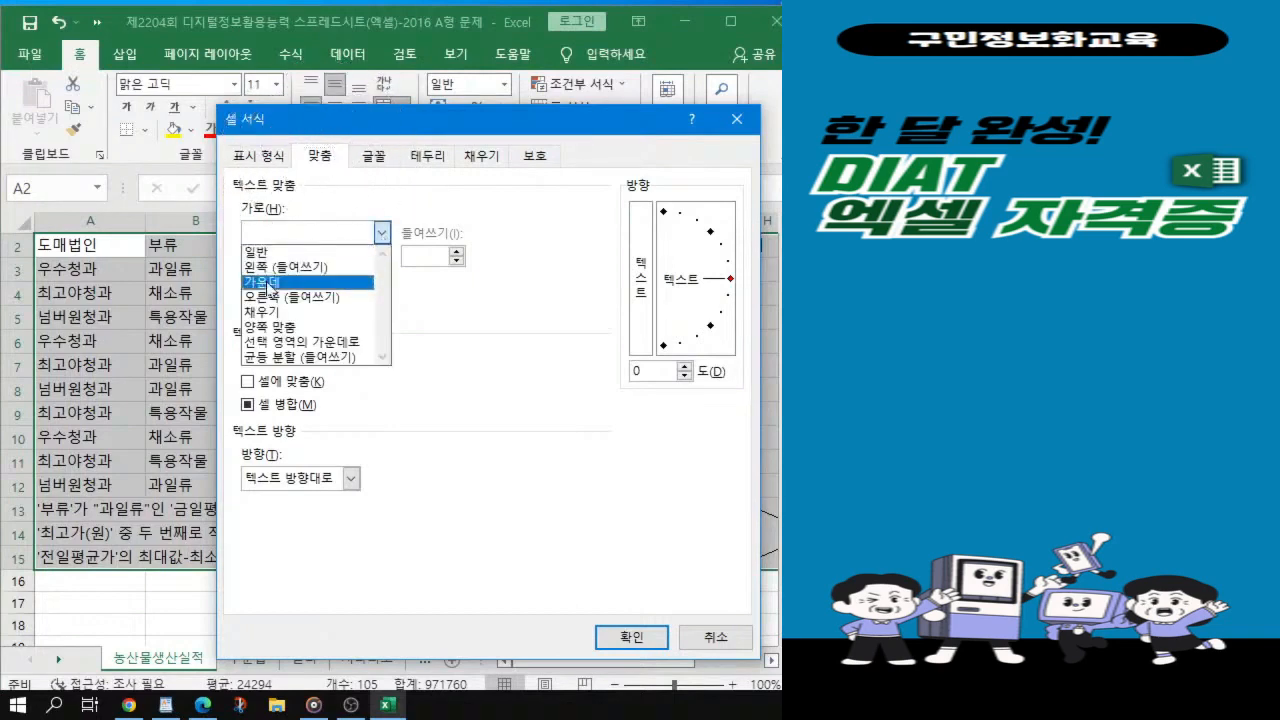
{"action": "key", "text": "ctrl"}
{"action": "key", "text": "ctrl"}
{"action": "key", "text": "ctrl"}
{"action": "left_click", "coordinate": [270, 284]}
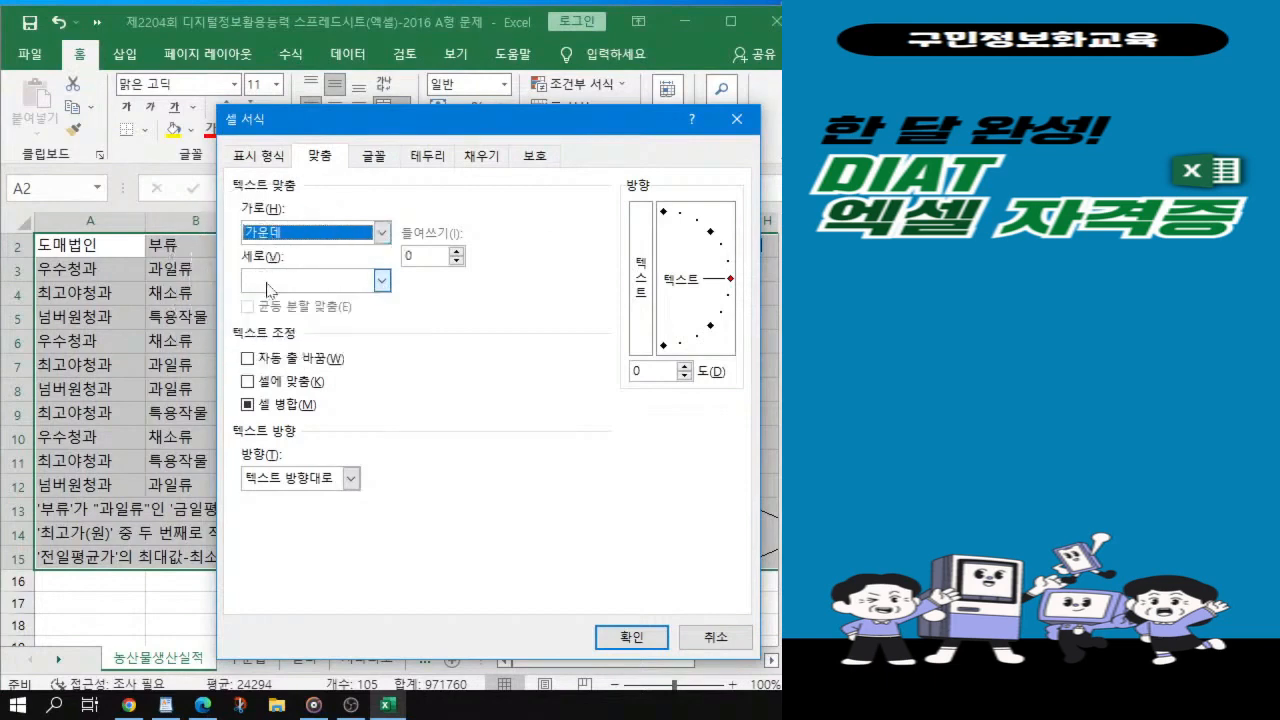
{"action": "key", "text": "ctrl"}
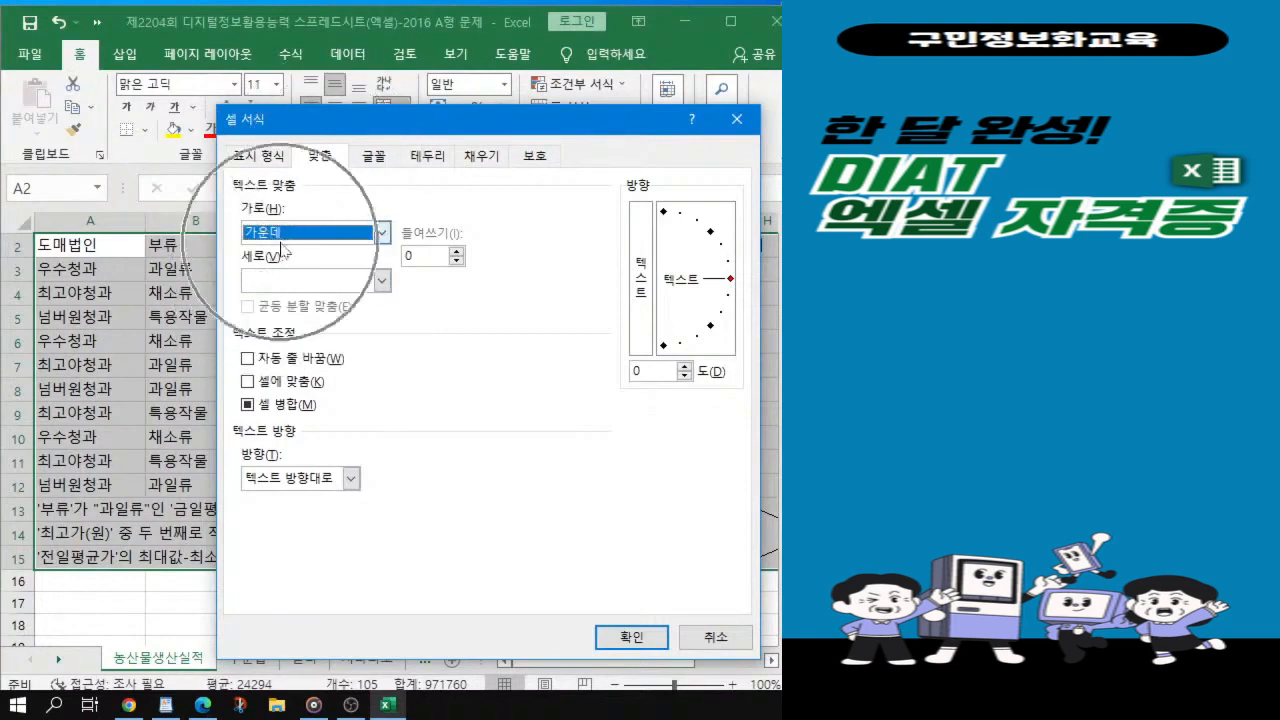
Step: Apply thin black outline and inside borders to cells A2:I15
{"action": "left_click", "coordinate": [424, 157]}
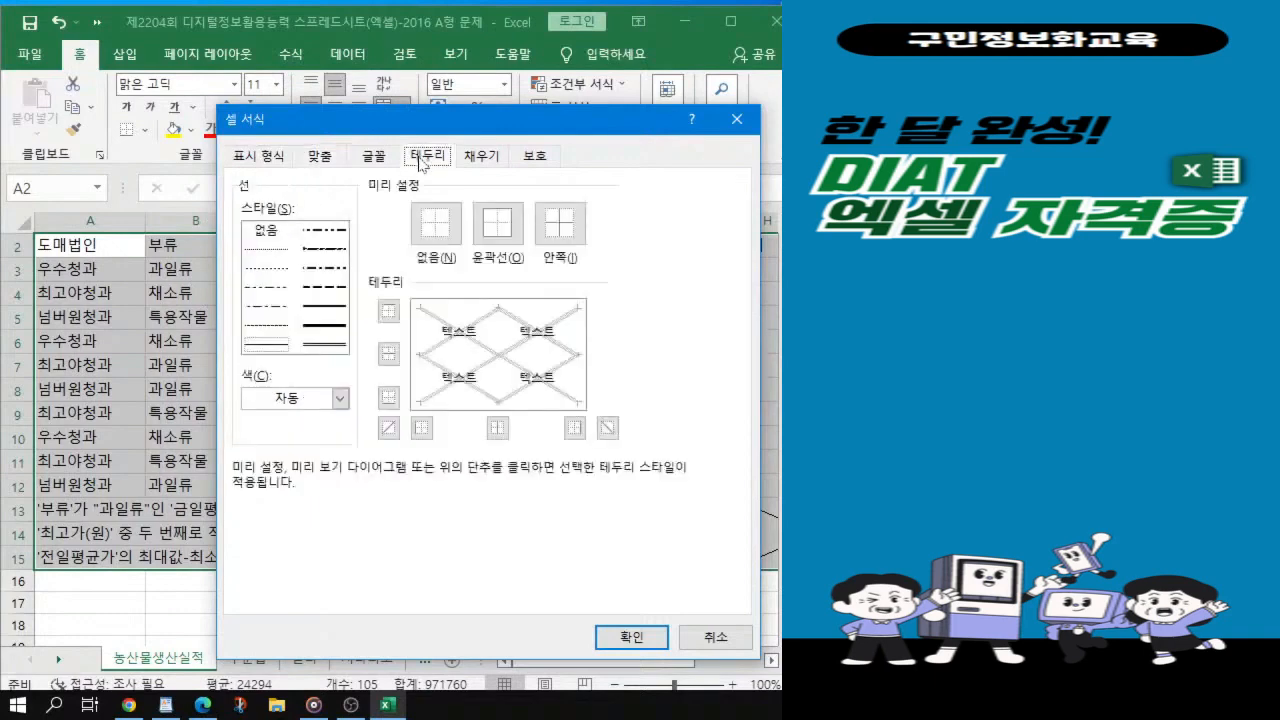
{"action": "key", "text": "ctrl"}
{"action": "left_click", "coordinate": [340, 399]}
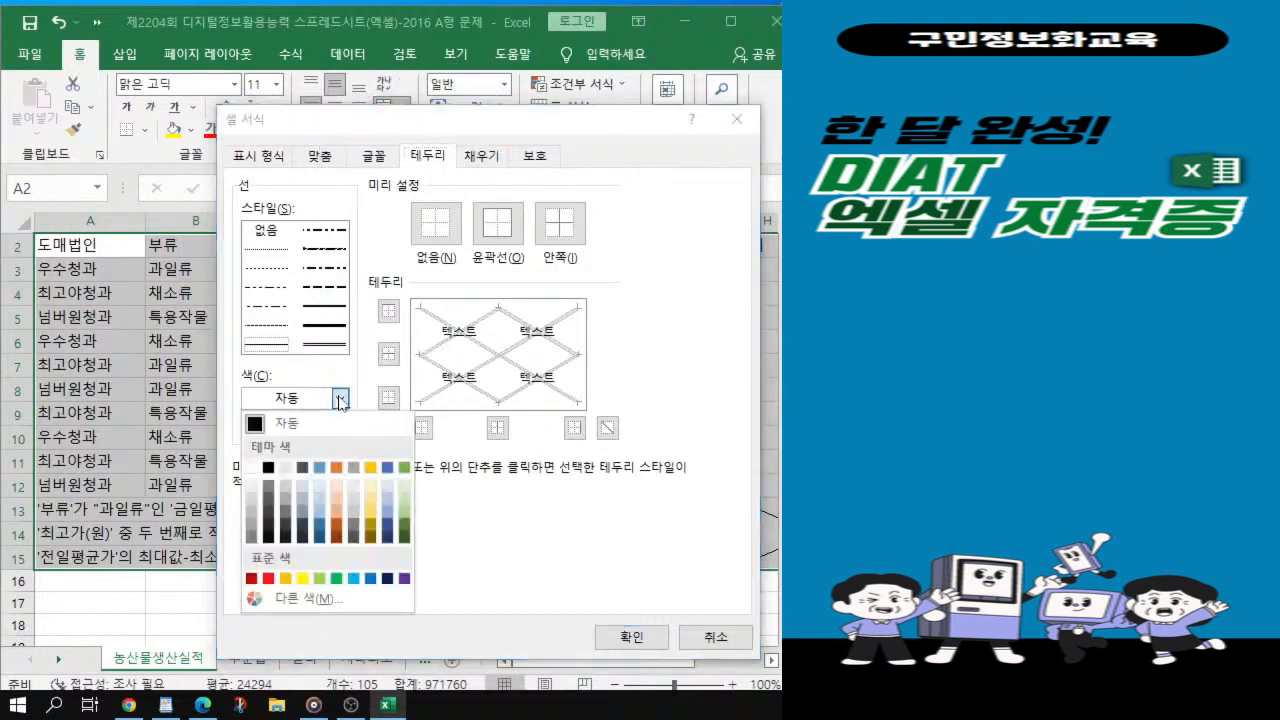
{"action": "key", "text": "ctrl"}
{"action": "key", "text": "ctrl"}
{"action": "left_click", "coordinate": [268, 468]}
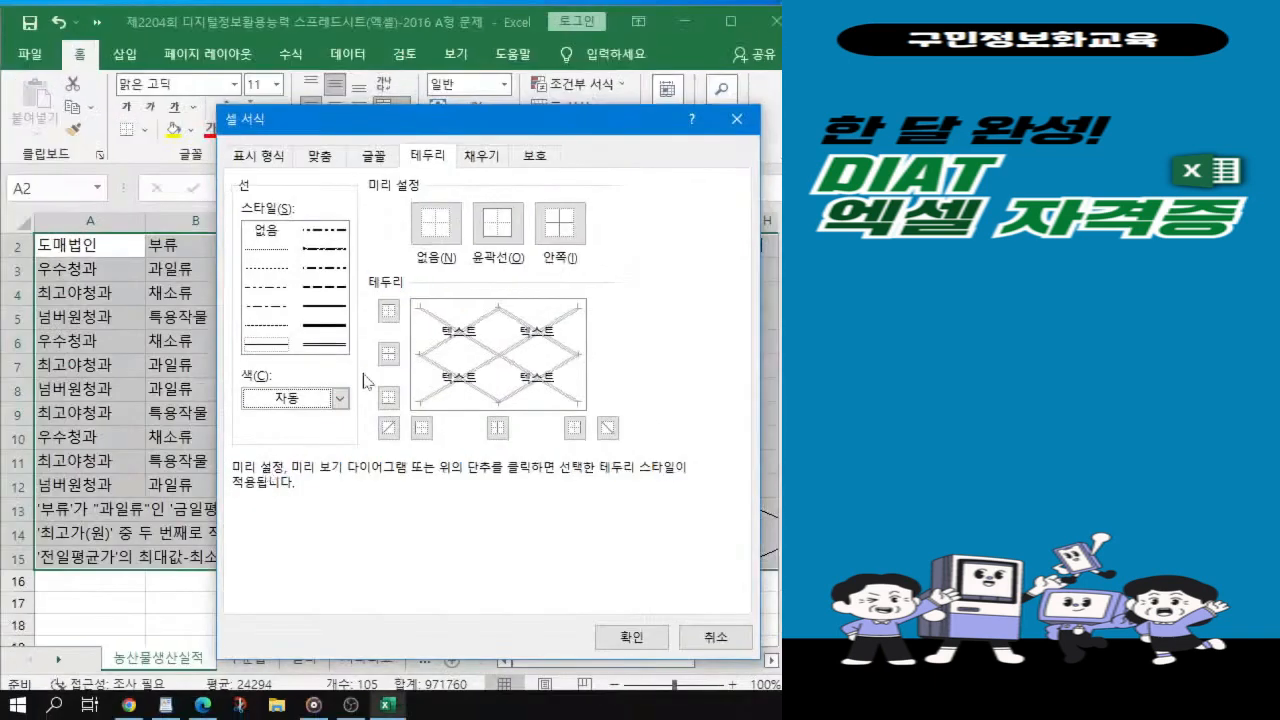
{"action": "left_click", "coordinate": [415, 330]}
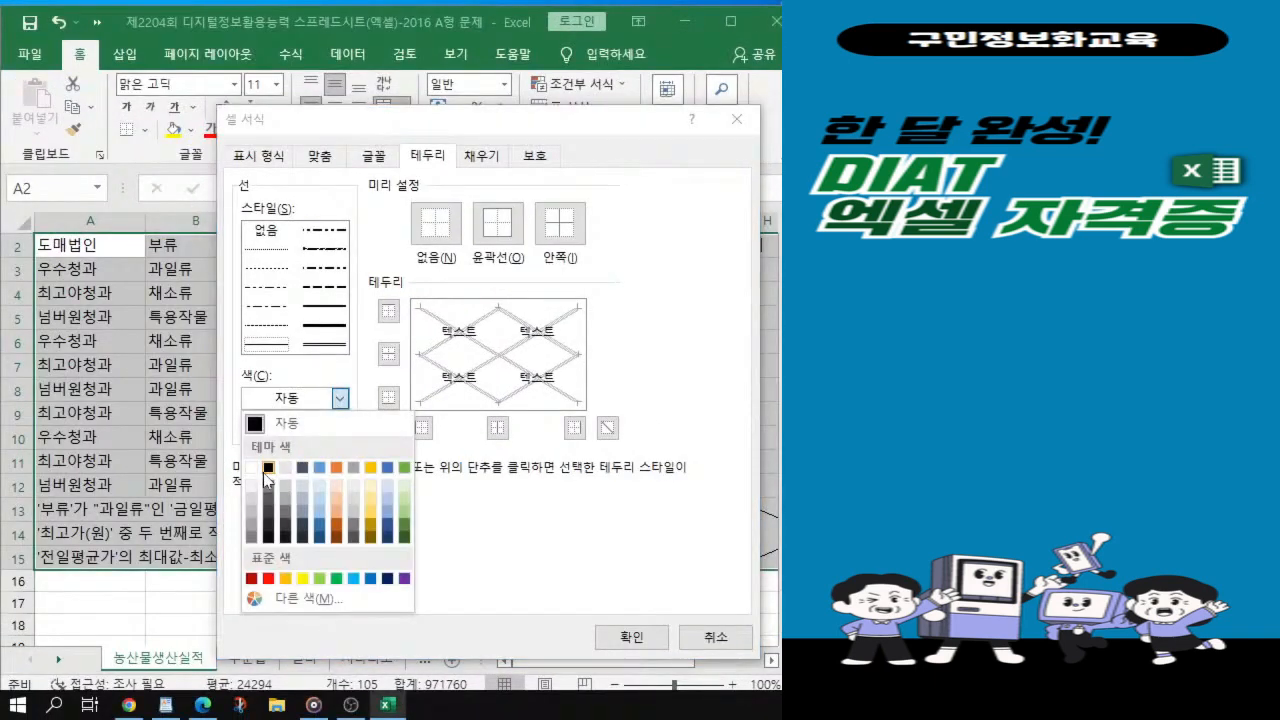
{"action": "left_click", "coordinate": [267, 468]}
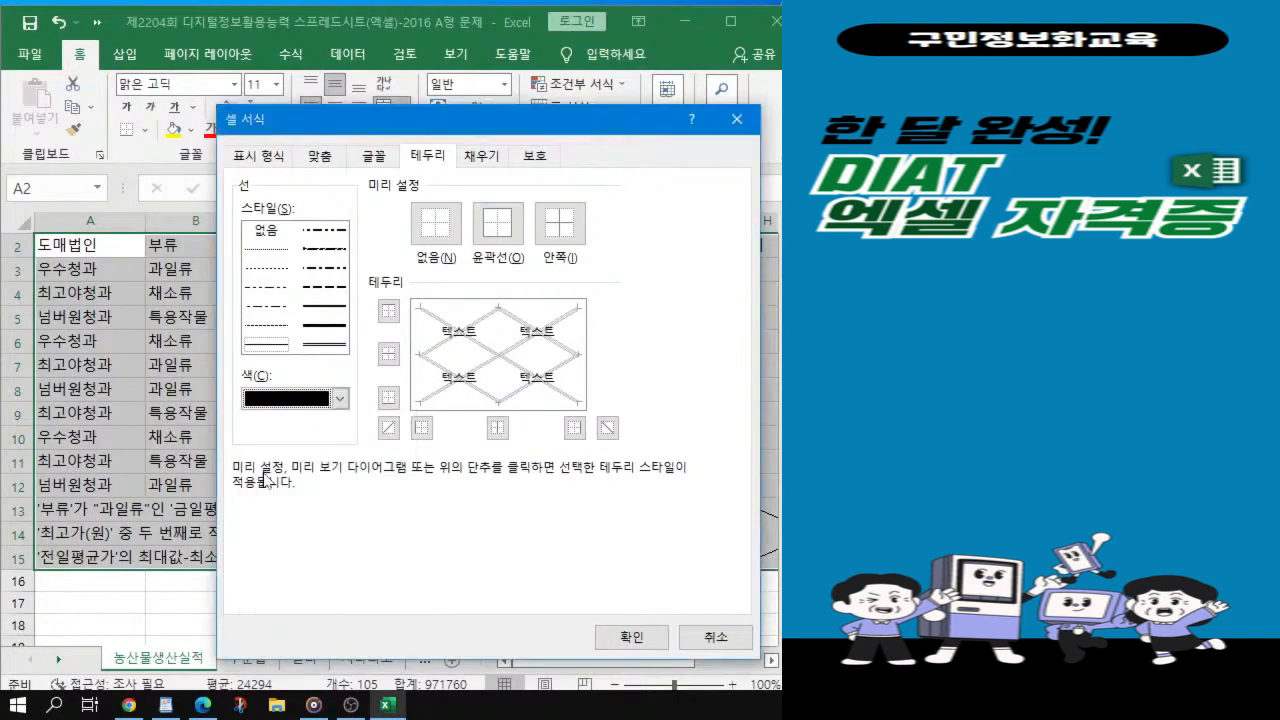
{"action": "left_click", "coordinate": [509, 226]}
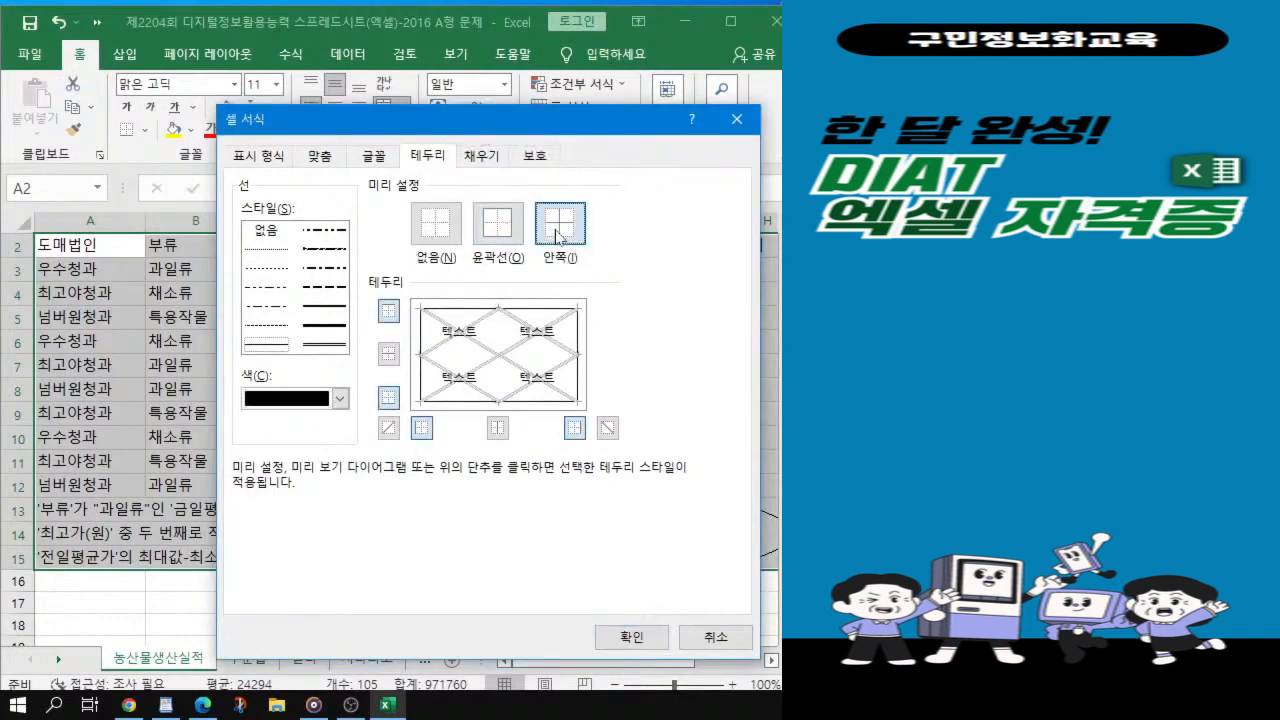
{"action": "left_click", "coordinate": [558, 236]}
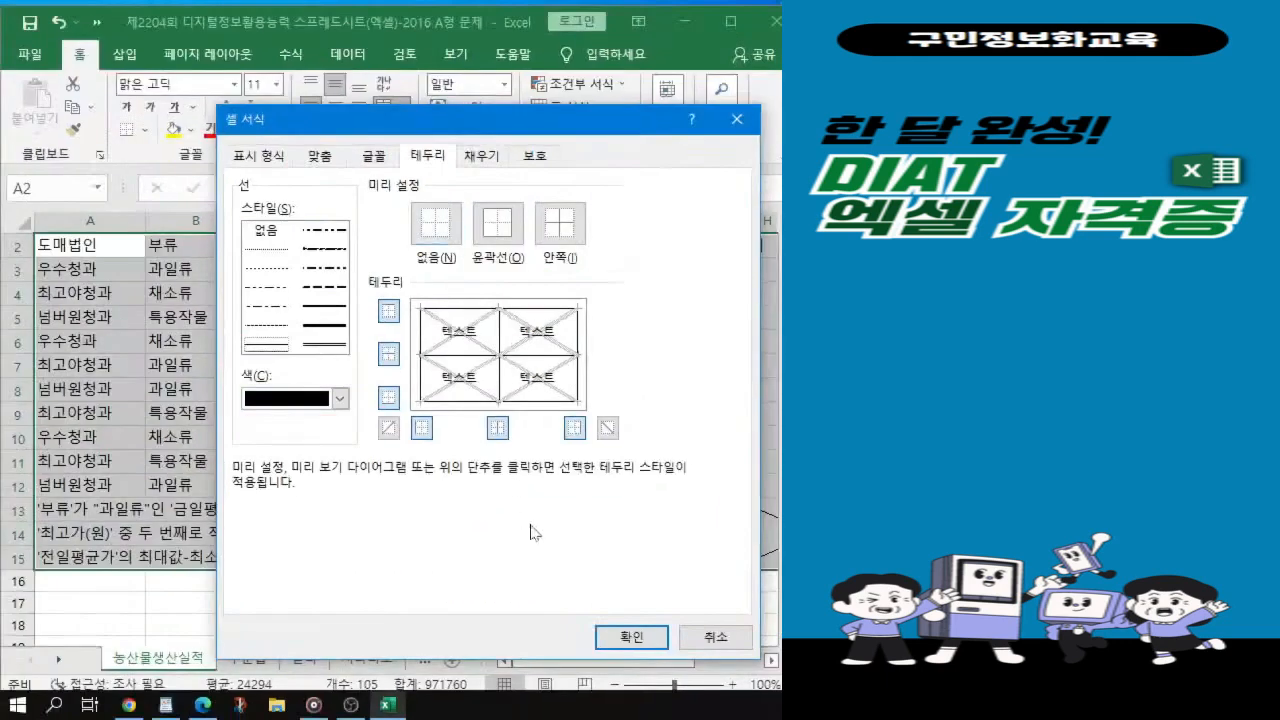
{"action": "left_click", "coordinate": [641, 643]}
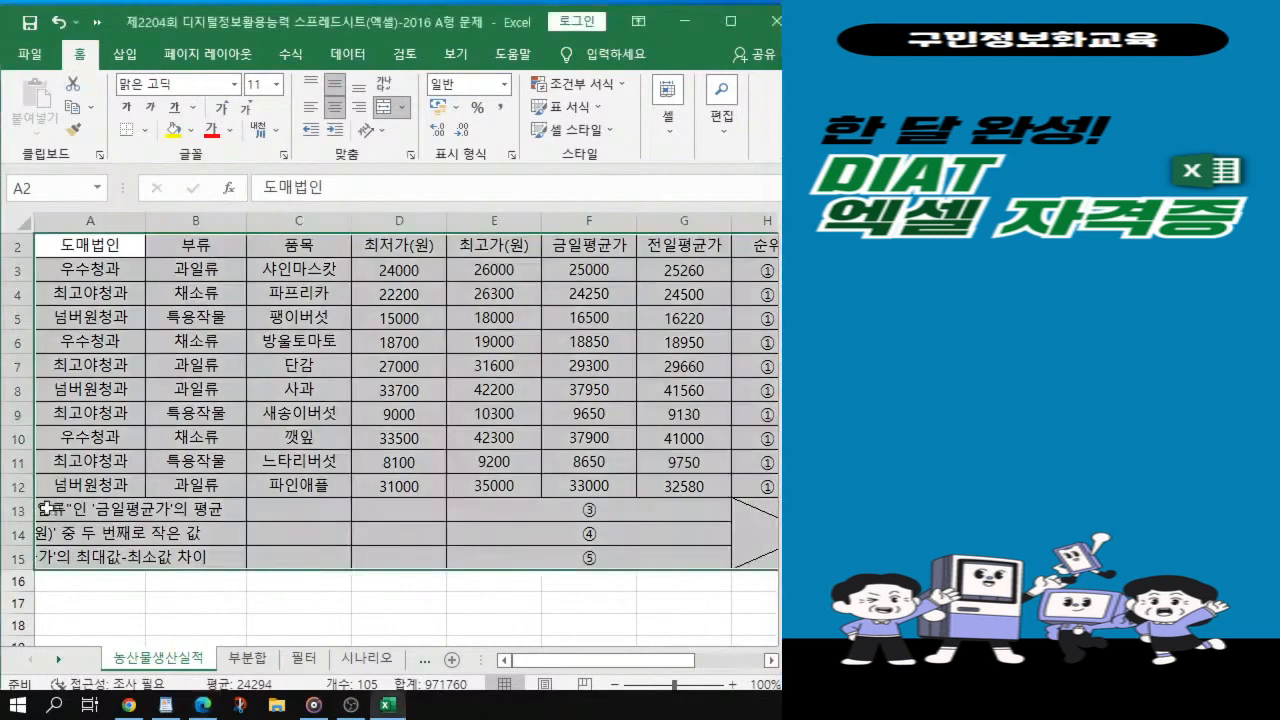
Step: Merge and center cells A13:D13, the label for the average of 금일평균가
{"action": "left_click", "coordinate": [55, 514]}
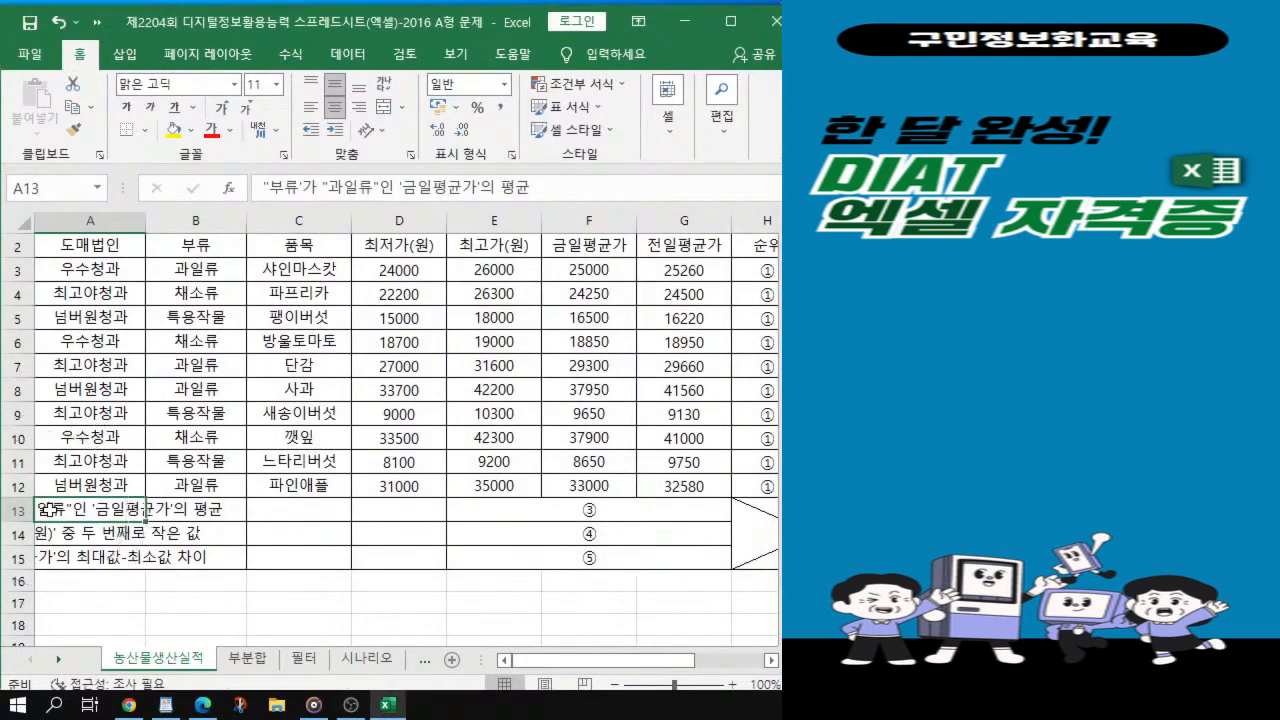
{"action": "left_click_drag", "start_coordinate": [49, 509], "coordinate": [388, 512]}
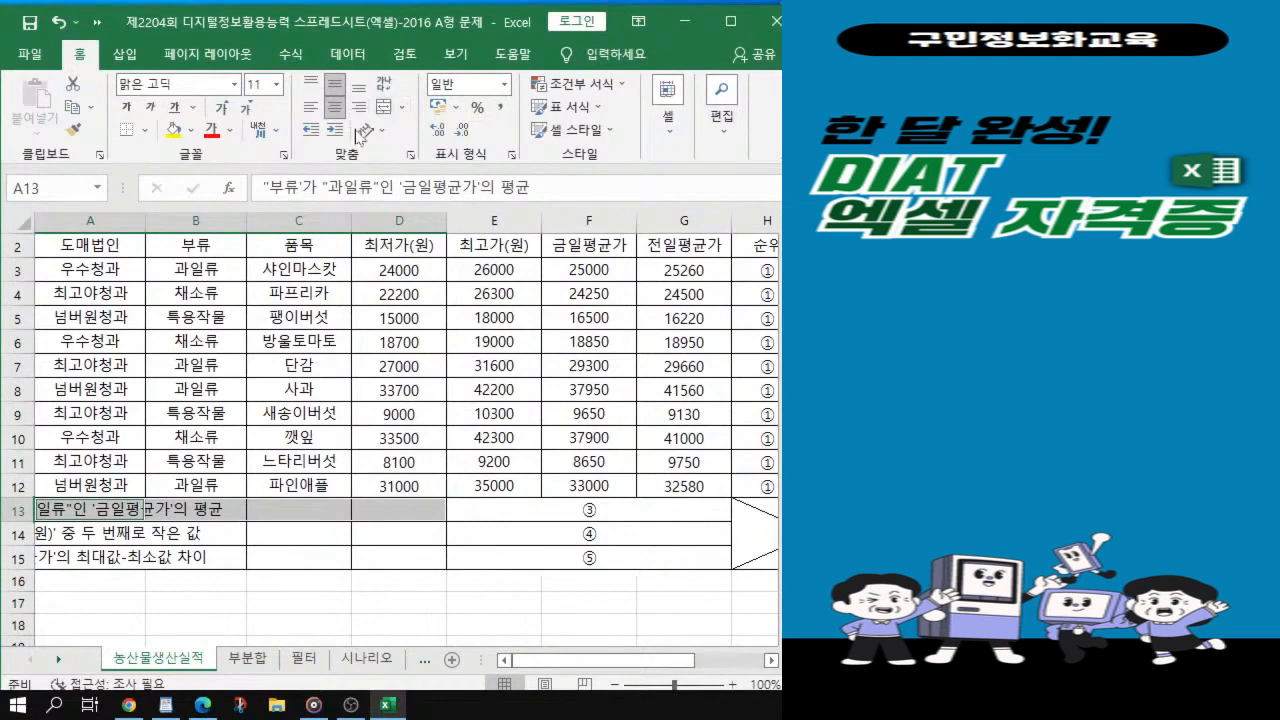
{"action": "left_click", "coordinate": [403, 108]}
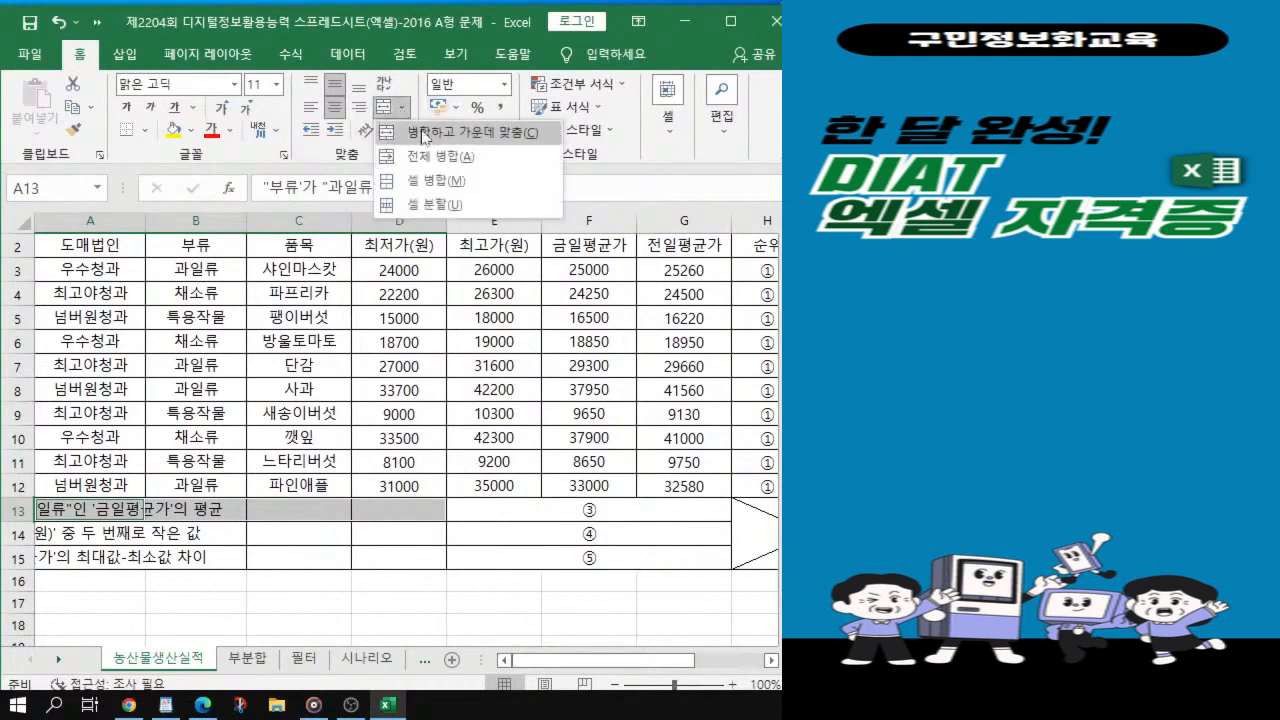
{"action": "left_click", "coordinate": [398, 136]}
{"action": "left_click", "coordinate": [267, 513]}
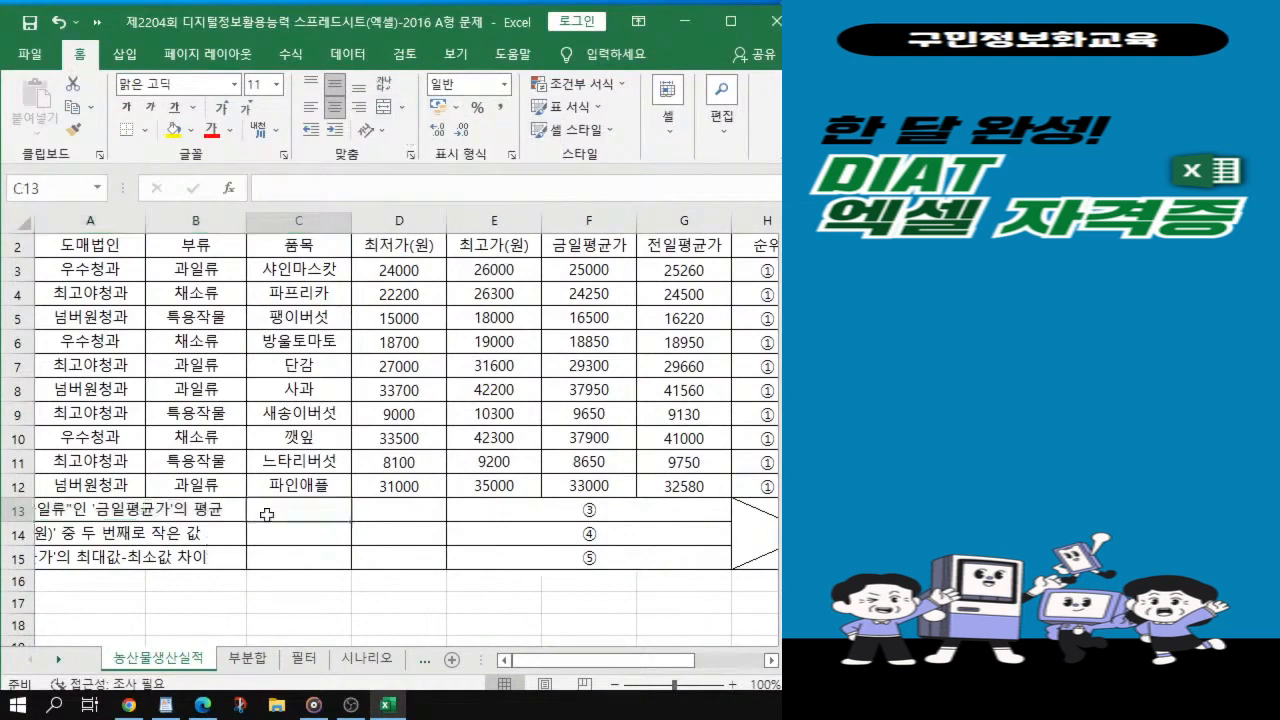
{"action": "left_click", "coordinate": [122, 510]}
{"action": "left_click_drag", "start_coordinate": [66, 515], "coordinate": [358, 520]}
{"action": "left_click", "coordinate": [385, 106]}
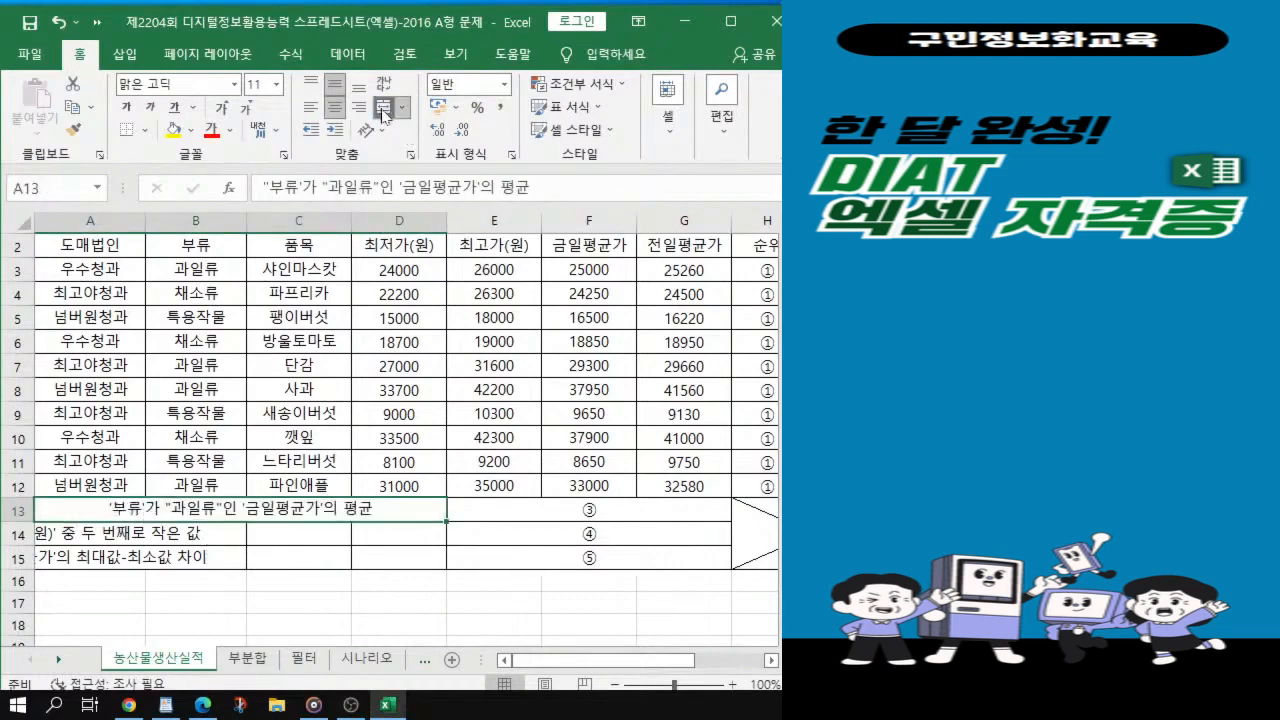
Step: Merge and center cells A14:D14, the label for the second smallest 최고가(원)
{"action": "left_click", "coordinate": [85, 537]}
{"action": "left_click_drag", "start_coordinate": [85, 537], "coordinate": [405, 528]}
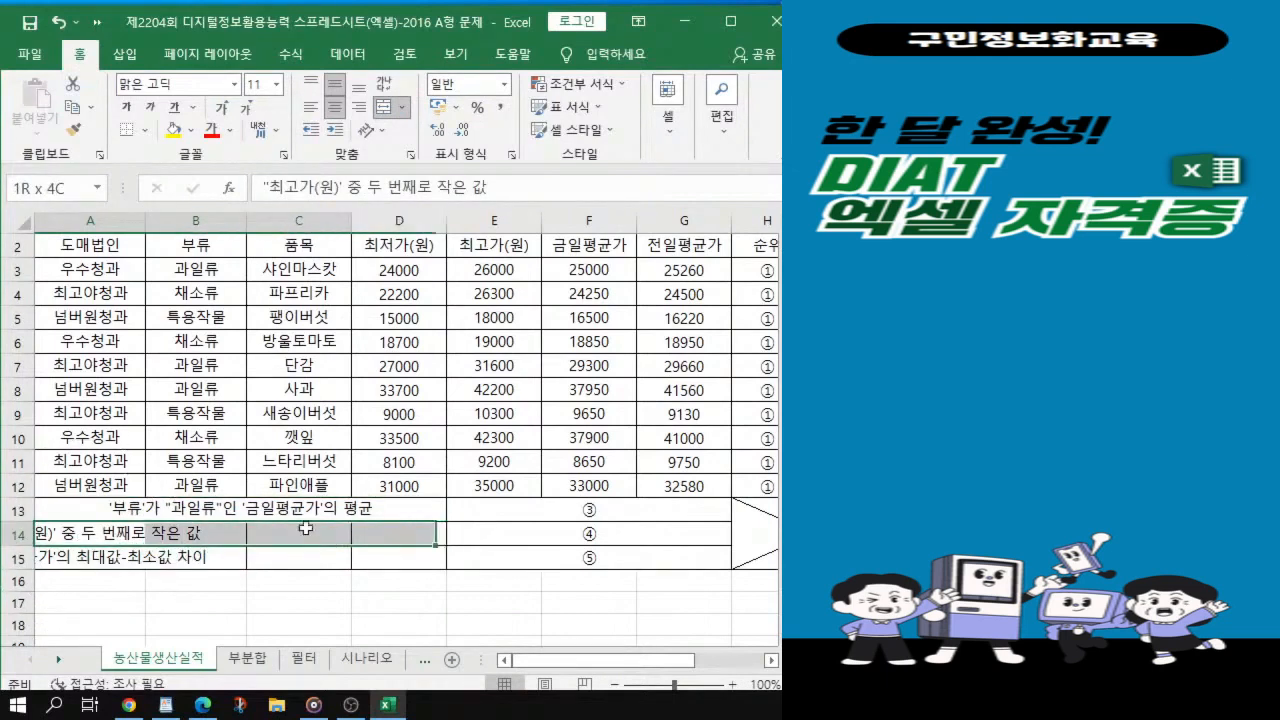
{"action": "left_click_drag", "start_coordinate": [85, 540], "coordinate": [390, 543]}
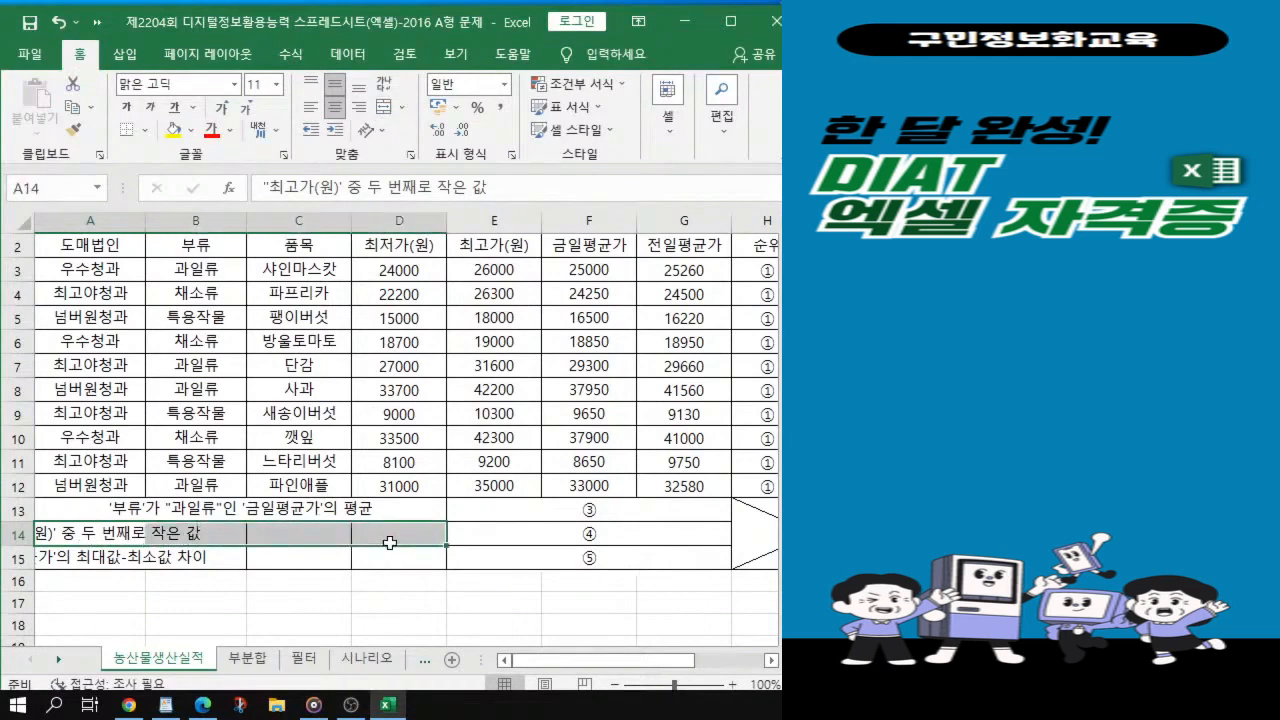
{"action": "left_click", "coordinate": [383, 110]}
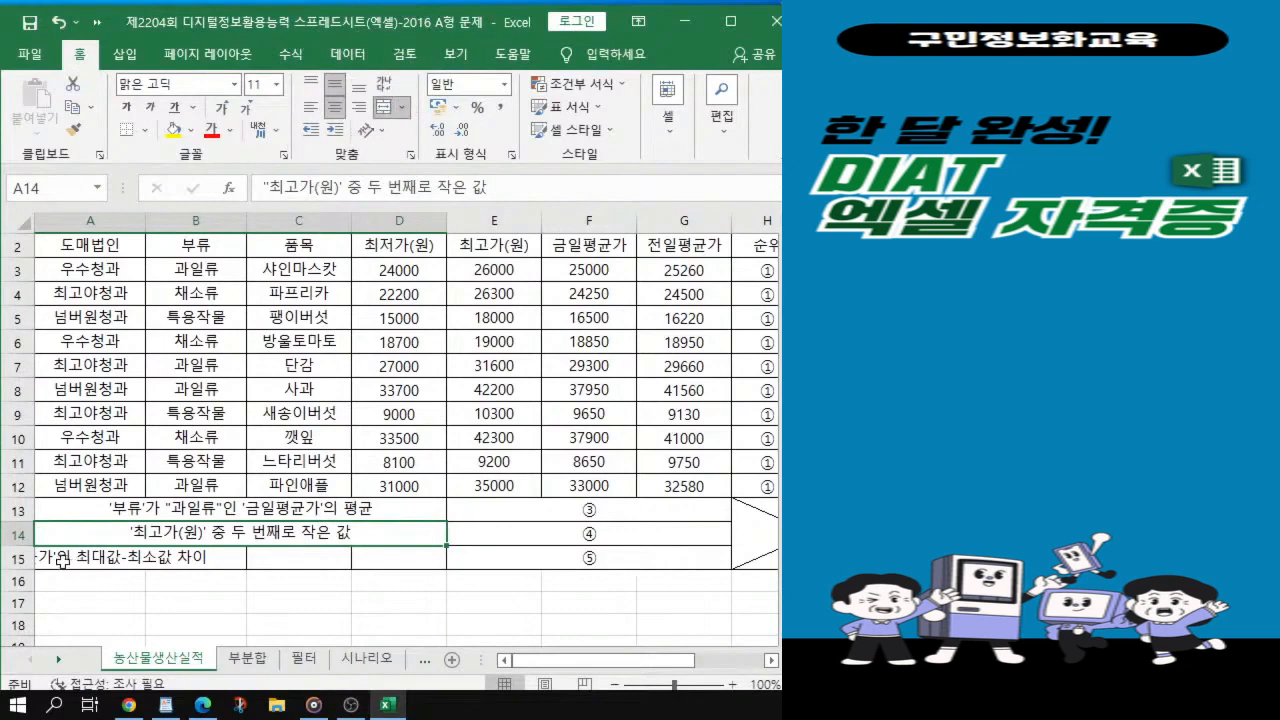
Step: Merge and center cells A15:D15, the label for the 전일평균가 maximum-minimum difference
{"action": "left_click", "coordinate": [62, 562]}
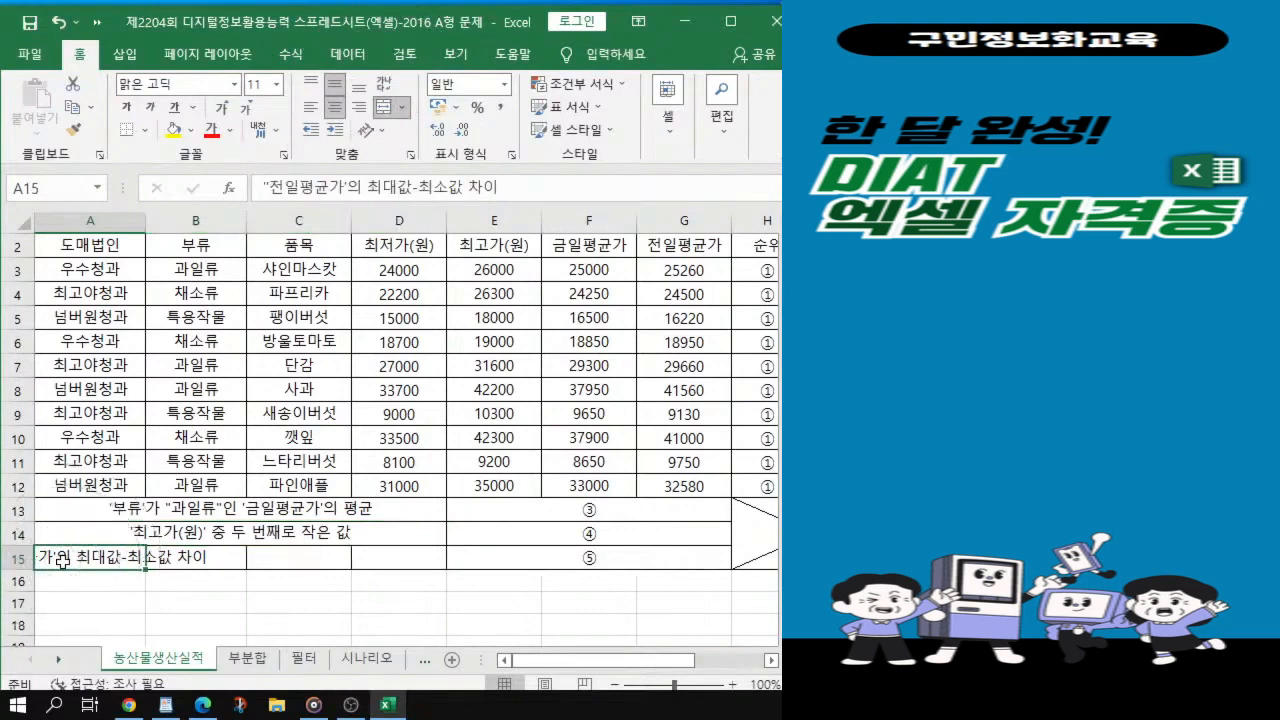
{"action": "left_click_drag", "start_coordinate": [62, 562], "coordinate": [383, 565]}
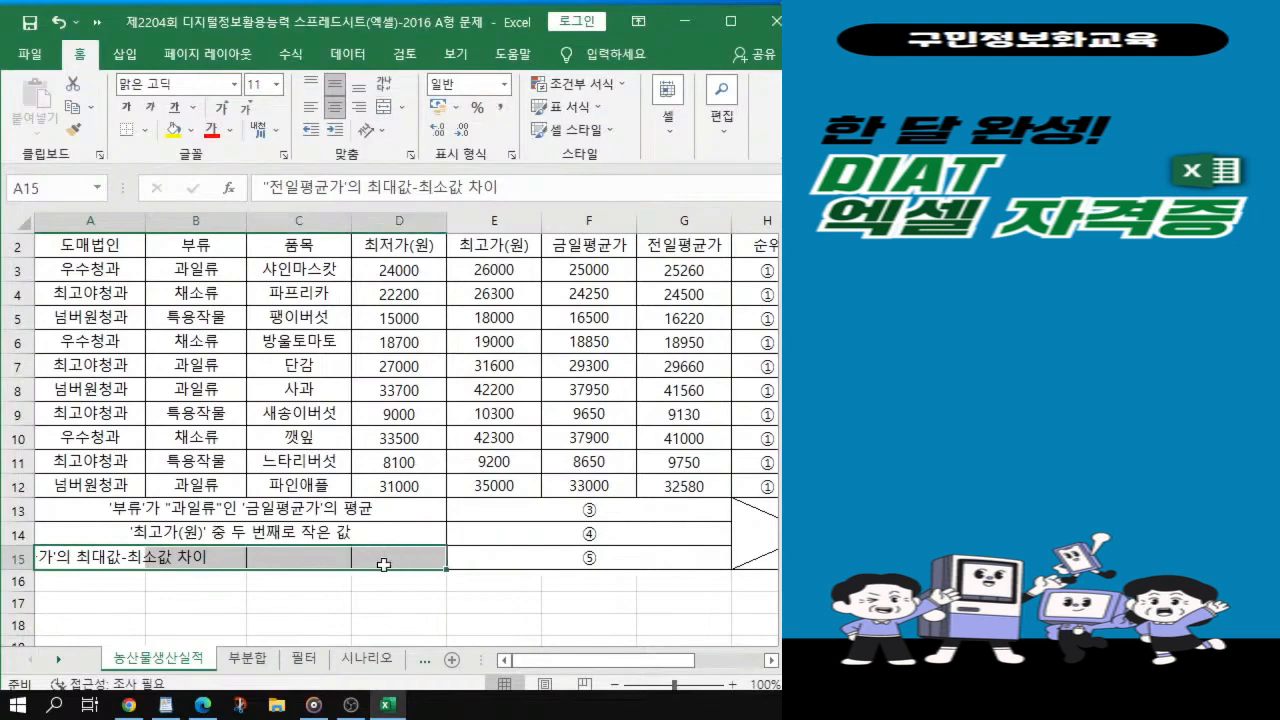
{"action": "left_click", "coordinate": [384, 110]}
{"action": "left_click", "coordinate": [384, 110]}
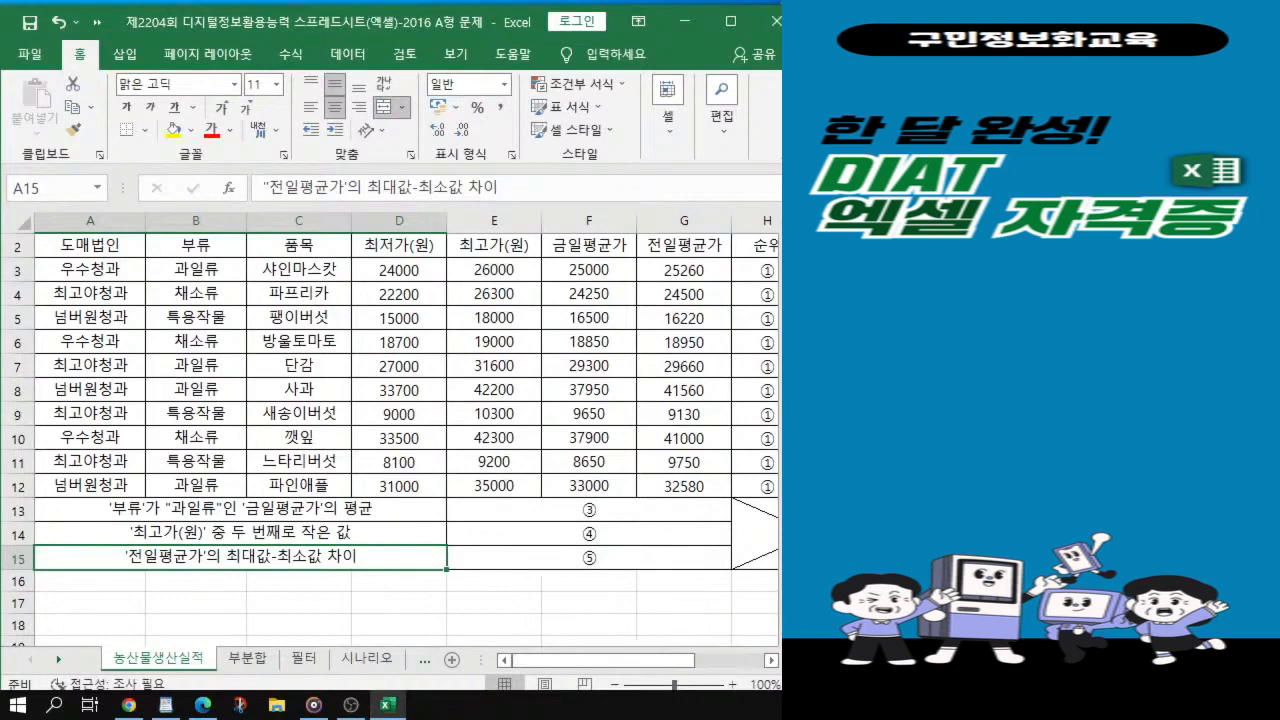
Step: Fill the merged label cells A13:D15 and the header row A2:I2 with the second light shade of the green theme color
{"action": "key", "text": "alt+Tab"}
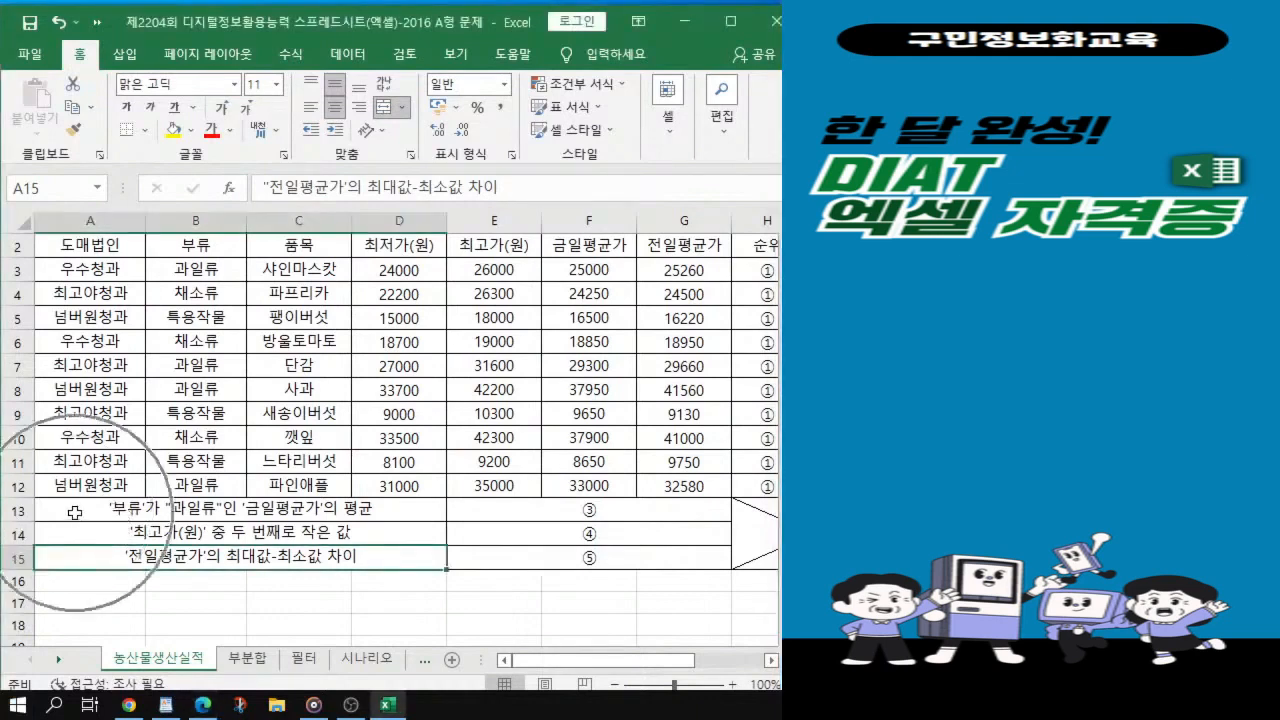
{"action": "left_click", "coordinate": [75, 511]}
{"action": "left_click_drag", "start_coordinate": [34, 506], "coordinate": [368, 555]}
{"action": "key", "text": "ctrl"}
{"action": "key", "text": "ctrl"}
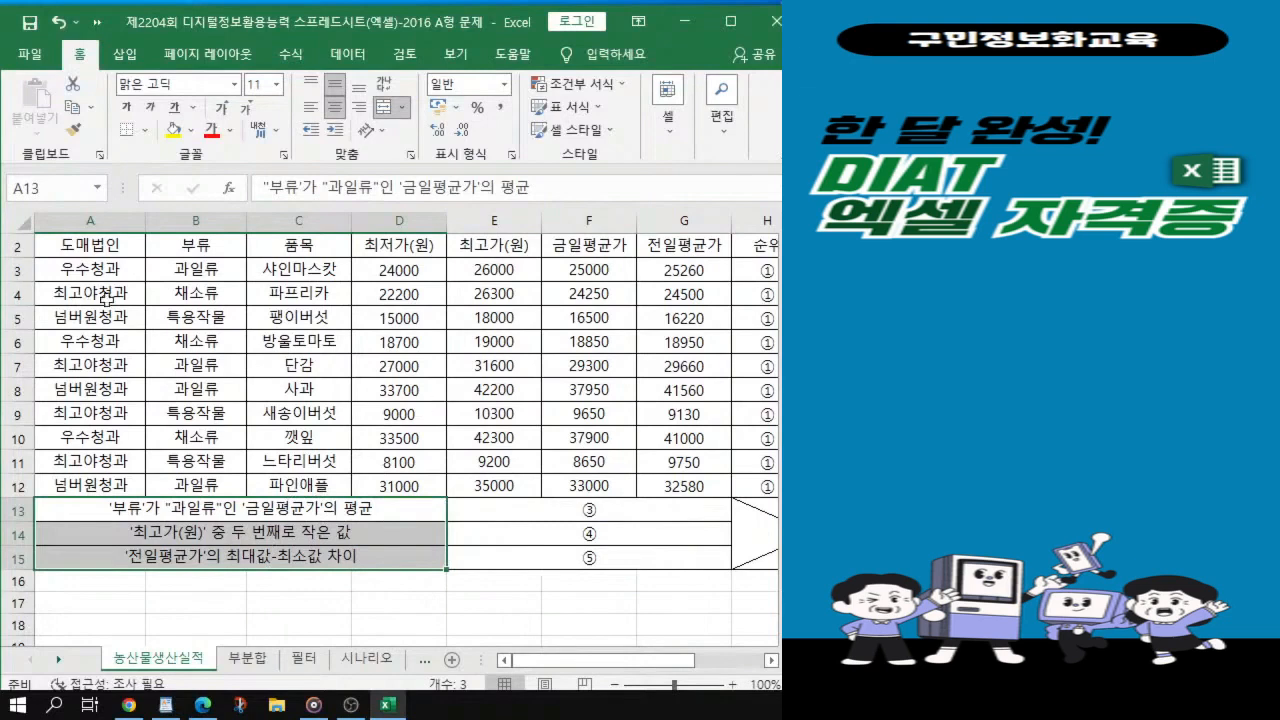
{"action": "left_click", "coordinate": [89, 244], "text": "ctrl"}
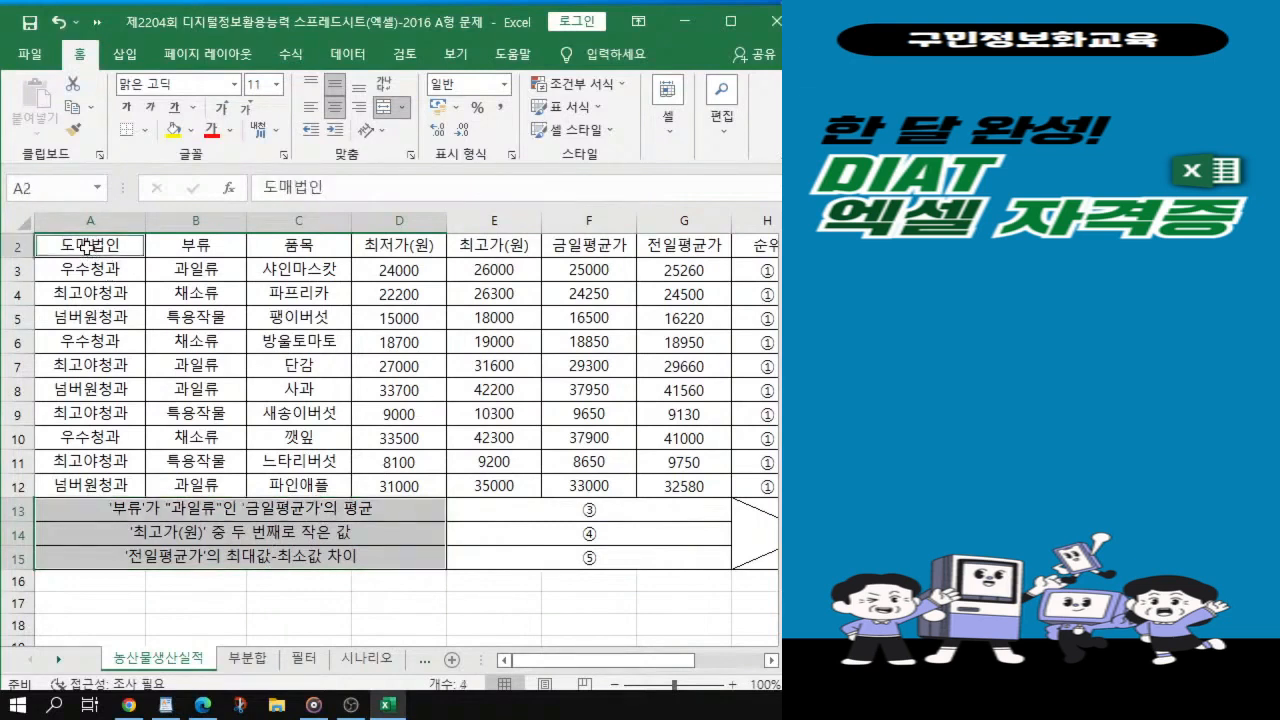
{"action": "left_click_drag", "start_coordinate": [89, 244], "coordinate": [438, 243]}
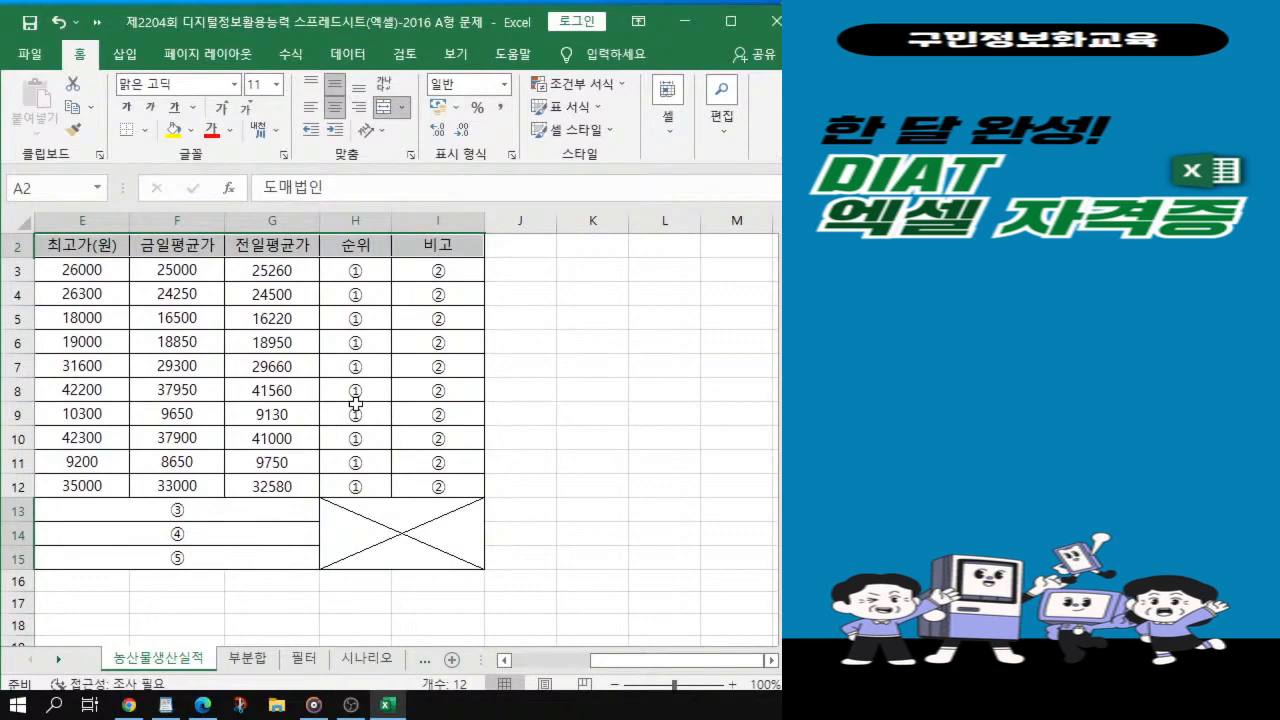
{"action": "key", "text": "alt+Tab"}
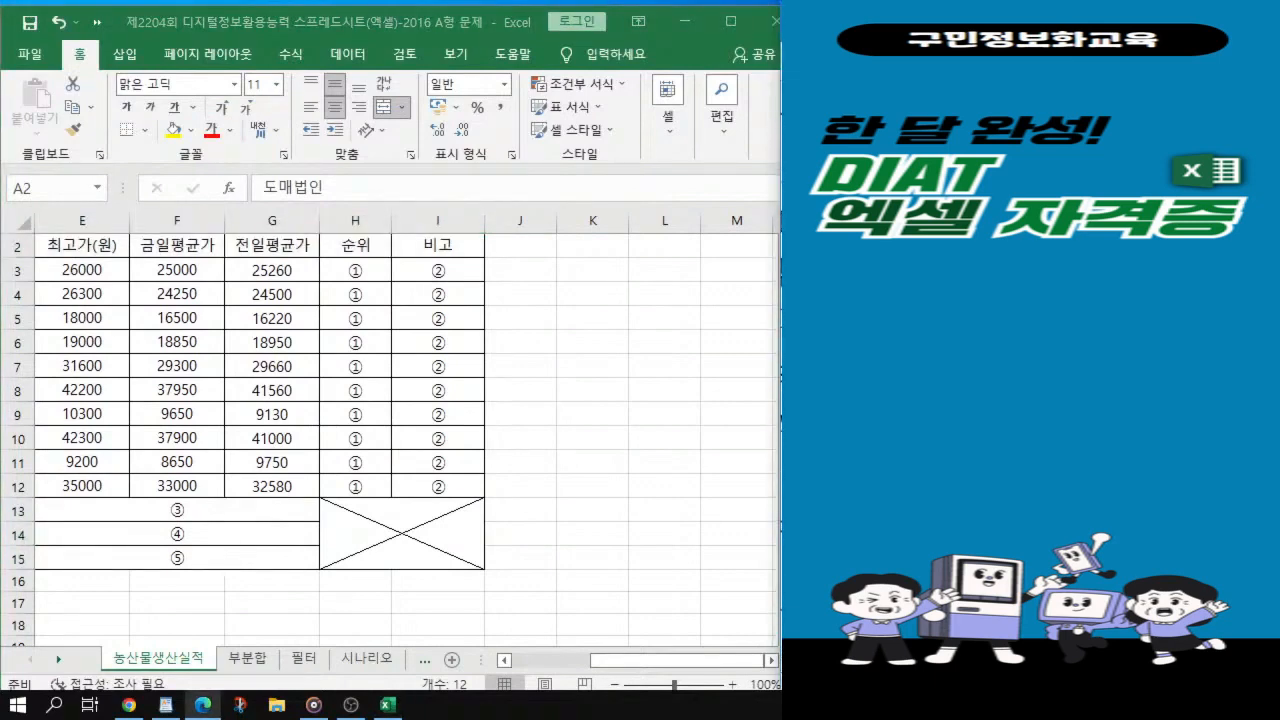
{"action": "key", "text": "alt+Tab"}
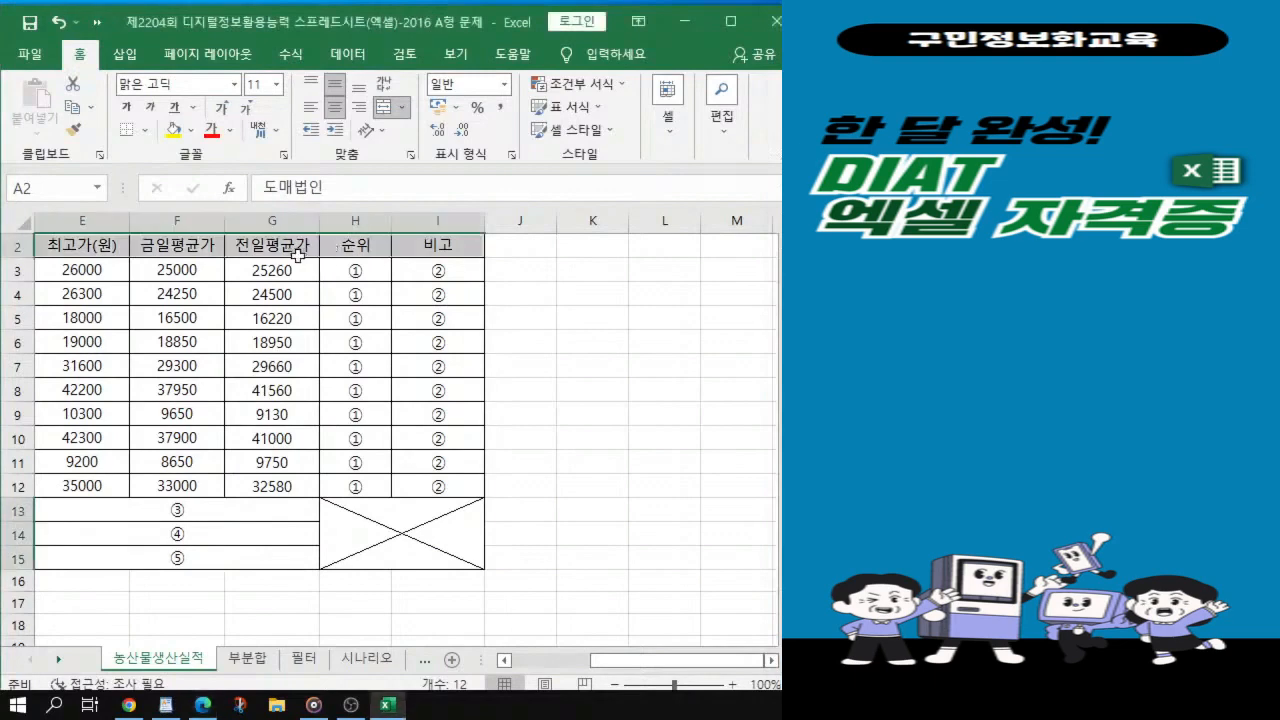
{"action": "left_click", "coordinate": [191, 132]}
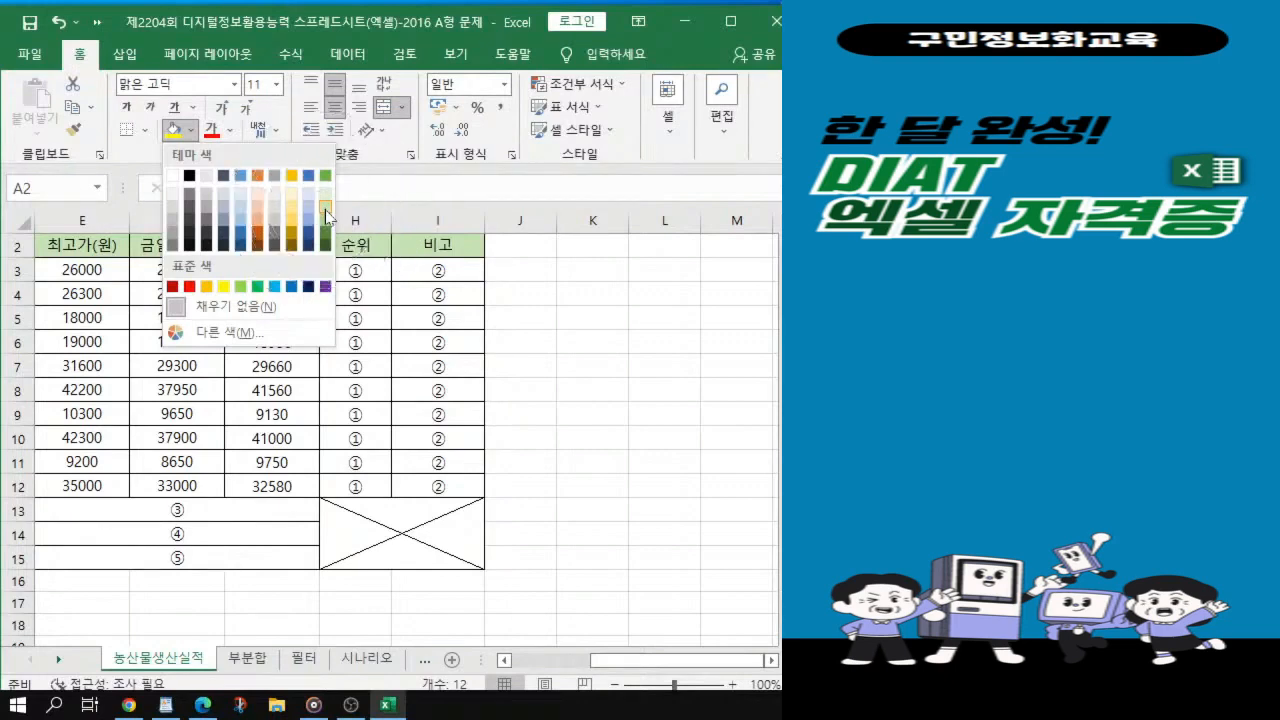
{"action": "left_click", "coordinate": [327, 215]}
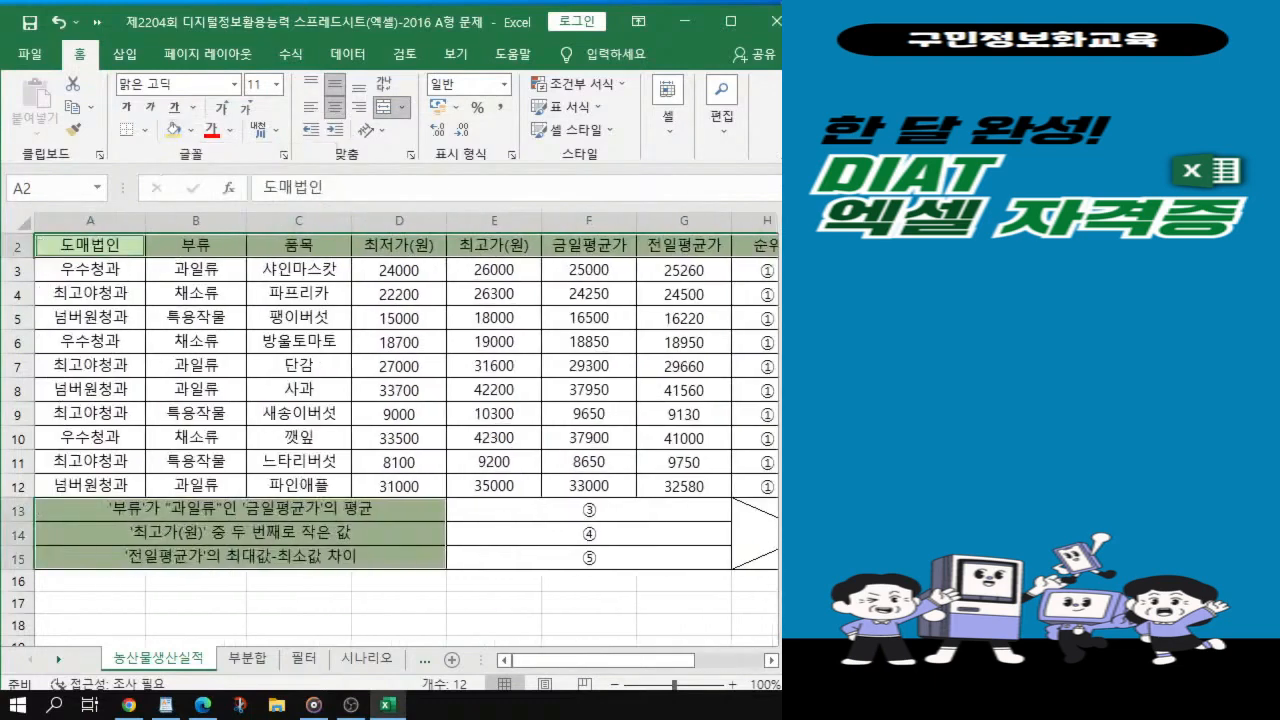
Step: Make the text of the header row A2:I2 and the label cells A13:D15 bold
{"action": "key", "text": "alt+Tab"}
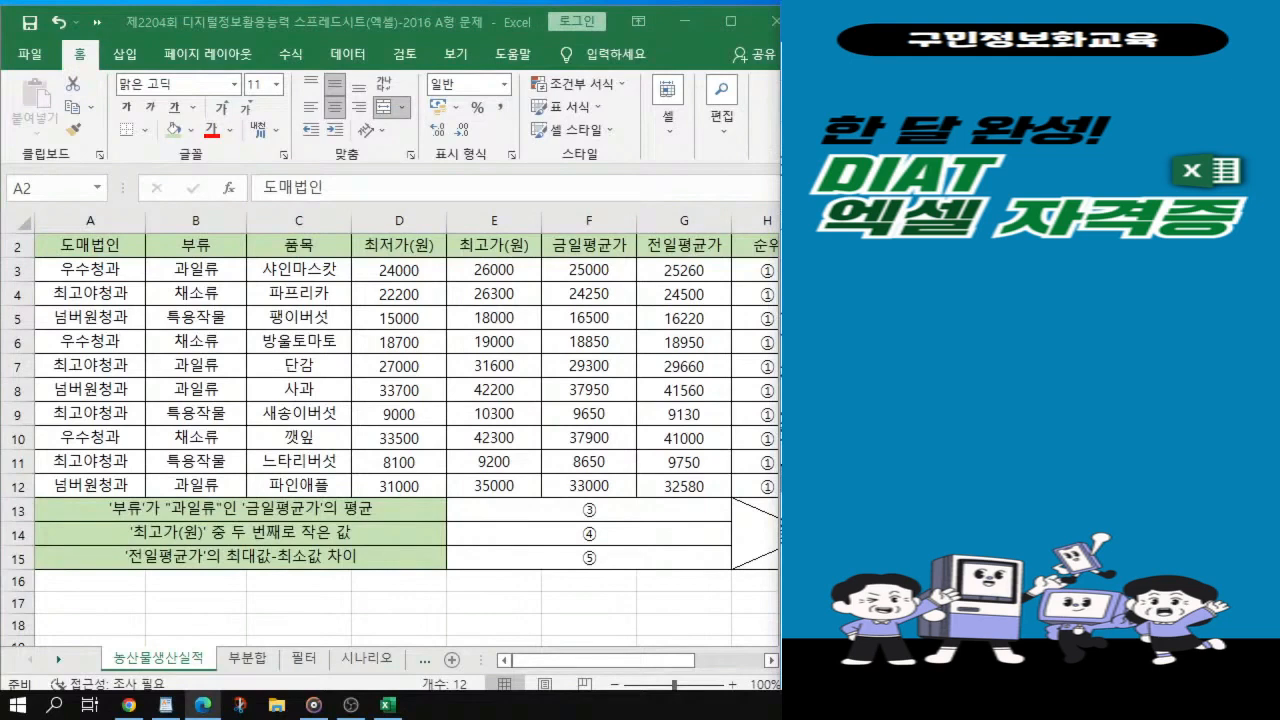
{"action": "key", "text": "alt+Tab"}
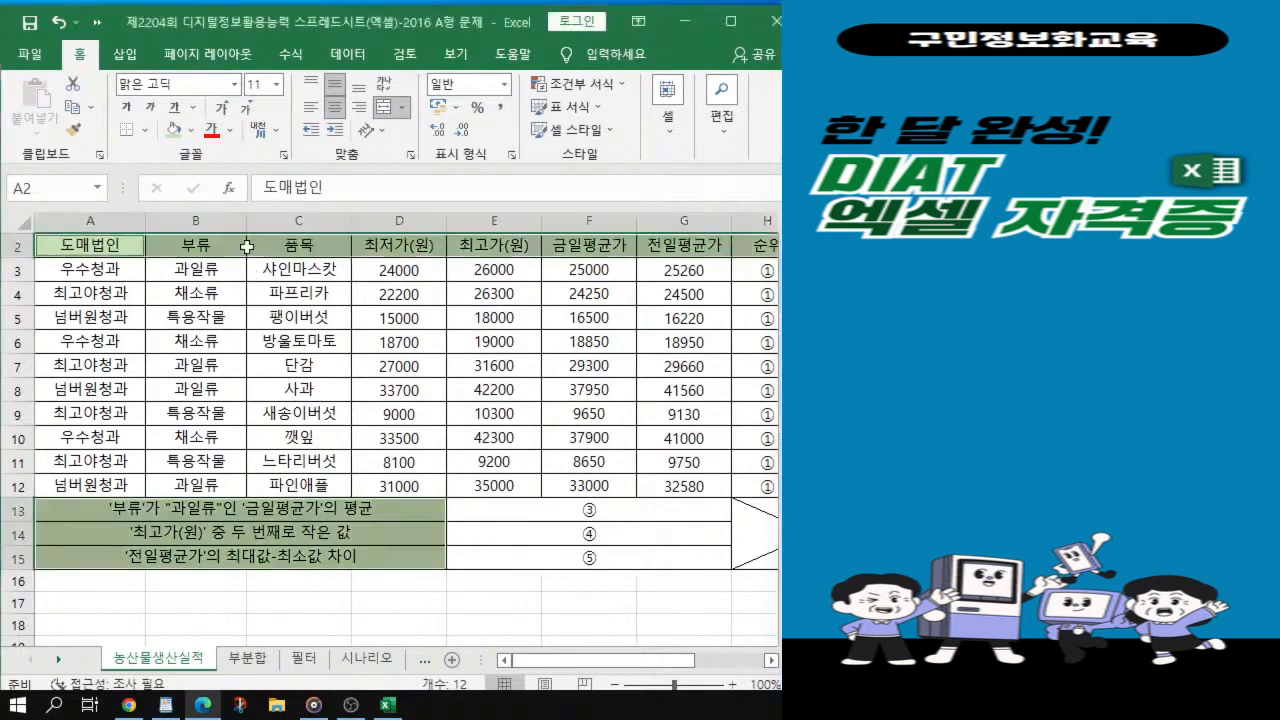
{"action": "left_click", "coordinate": [125, 110]}
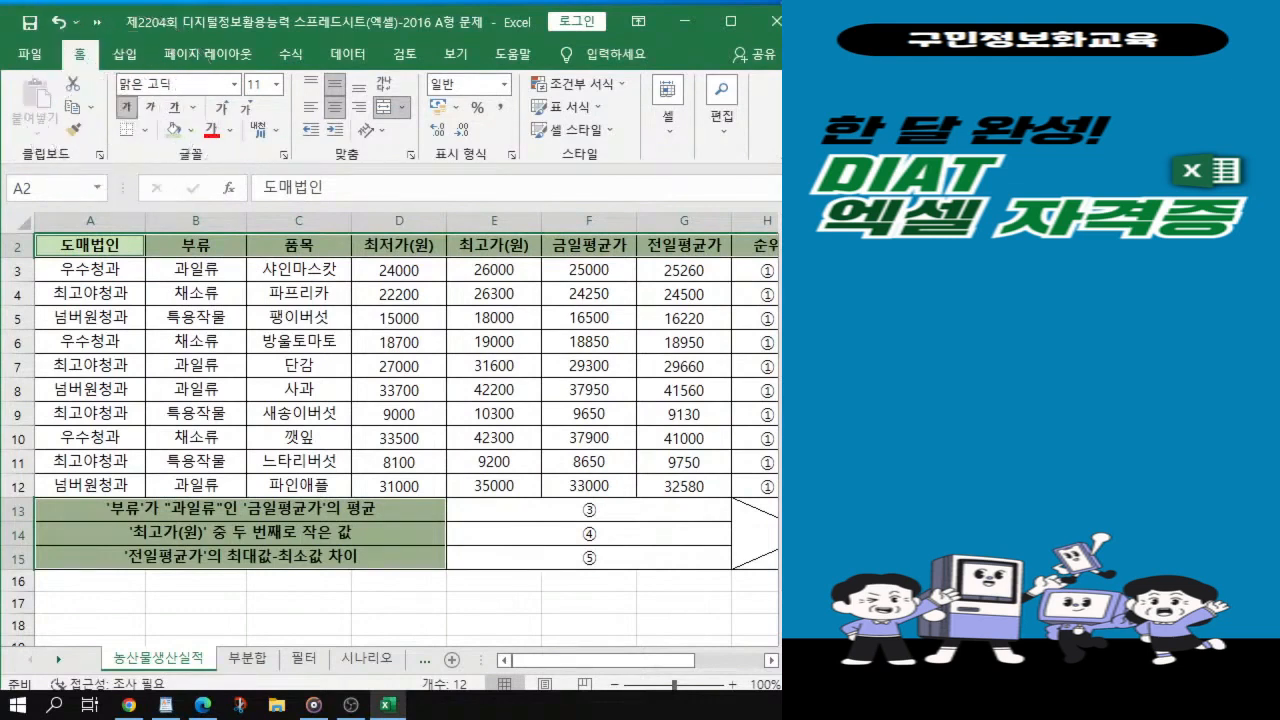
Step: Select the 최저가(원) and 최고가(원) values in cells D3:E12
{"action": "key", "text": "alt+Tab"}
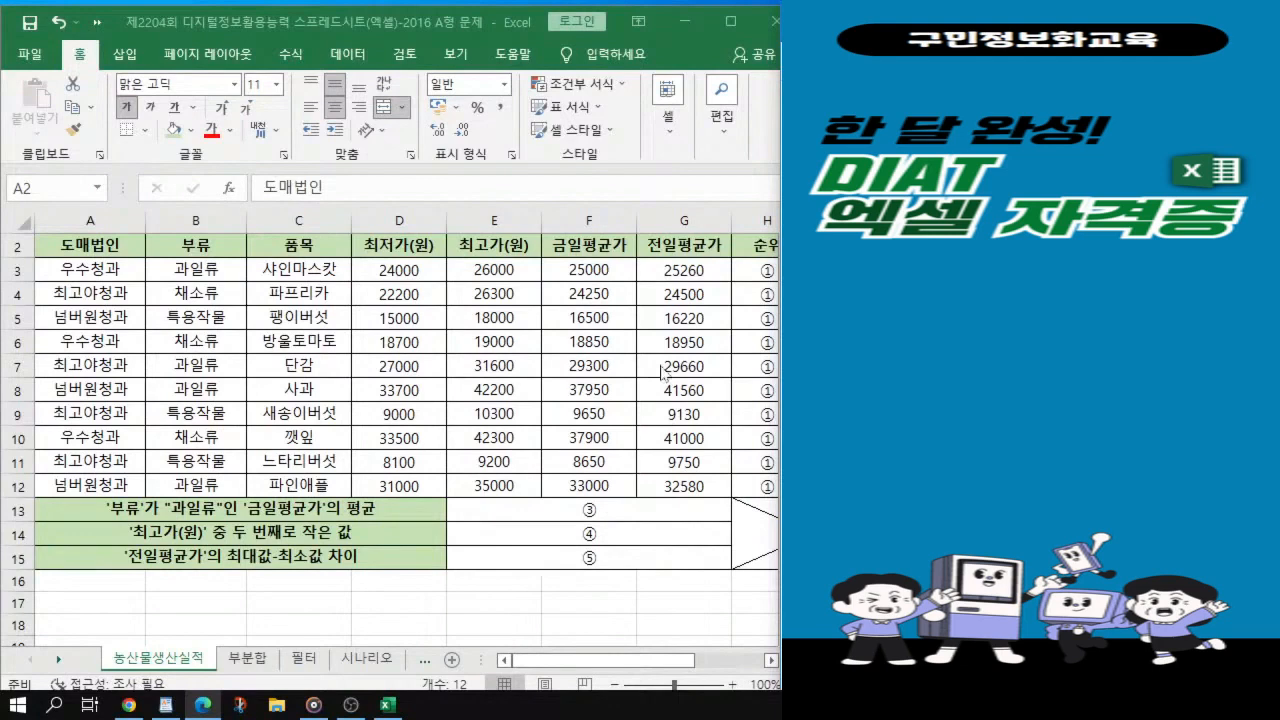
{"action": "key", "text": "alt+Tab"}
{"action": "left_click_drag", "start_coordinate": [410, 269], "coordinate": [507, 487]}
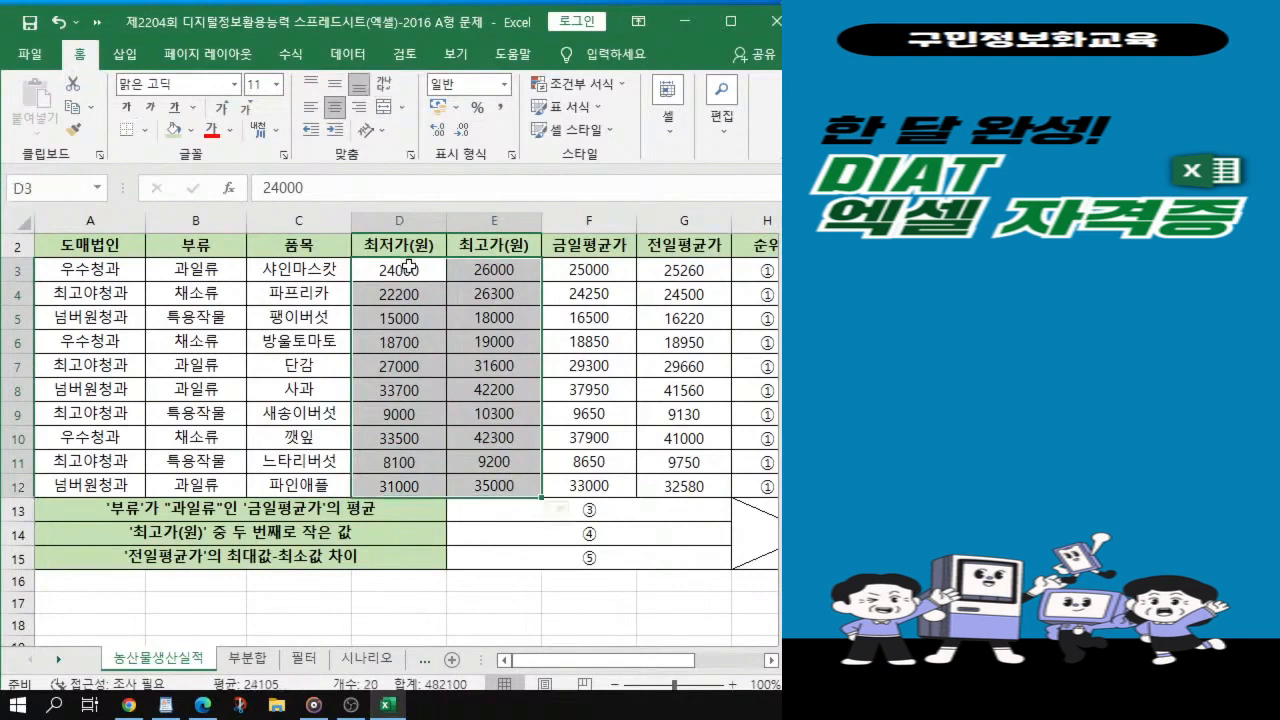
{"action": "left_click_drag", "start_coordinate": [412, 268], "coordinate": [497, 482]}
{"action": "scroll", "coordinate": [502, 458], "scroll_direction": "up", "scroll_amount": 1}
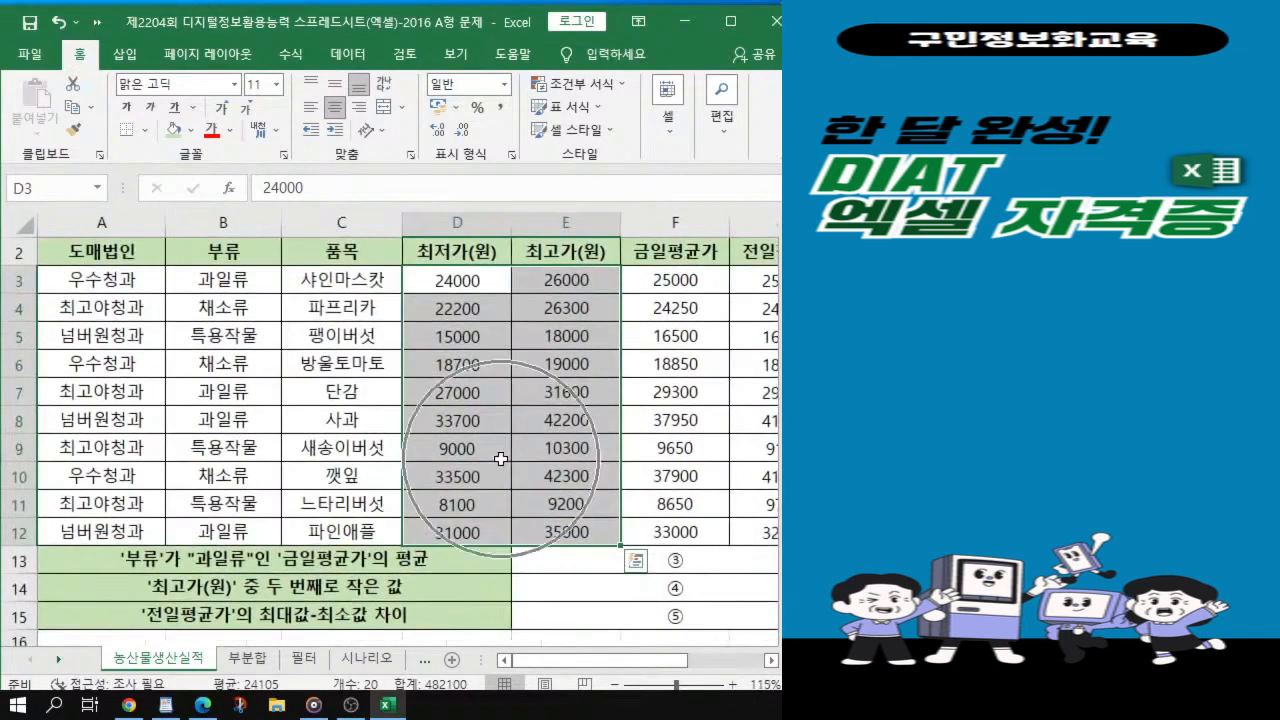
{"action": "key", "text": "ctrl+1"}
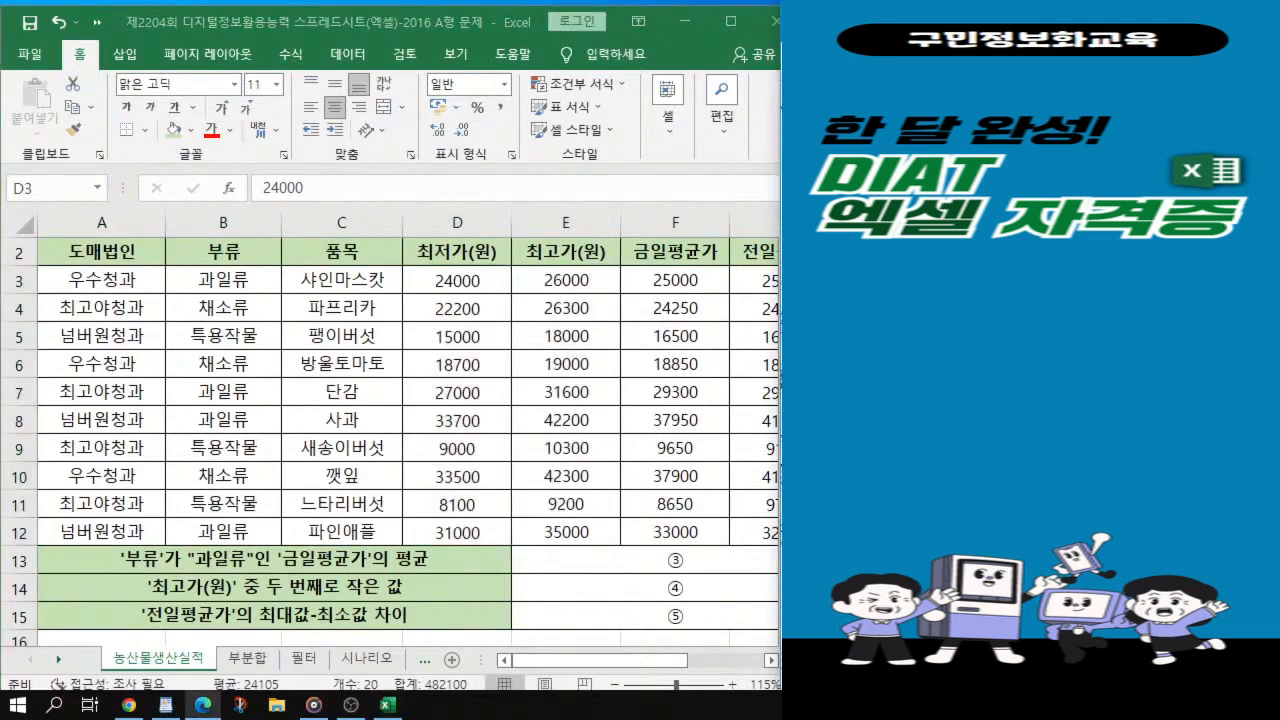
{"action": "left_click", "coordinate": [474, 290]}
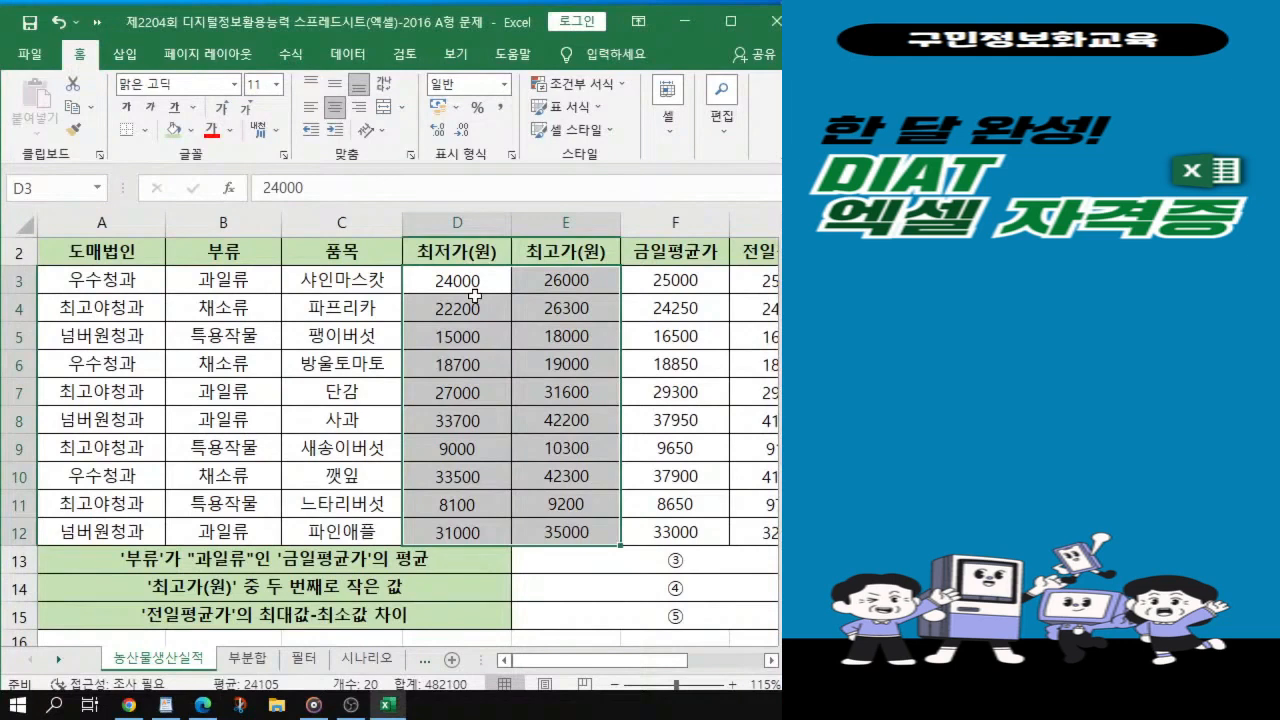
{"action": "left_click", "coordinate": [636, 561]}
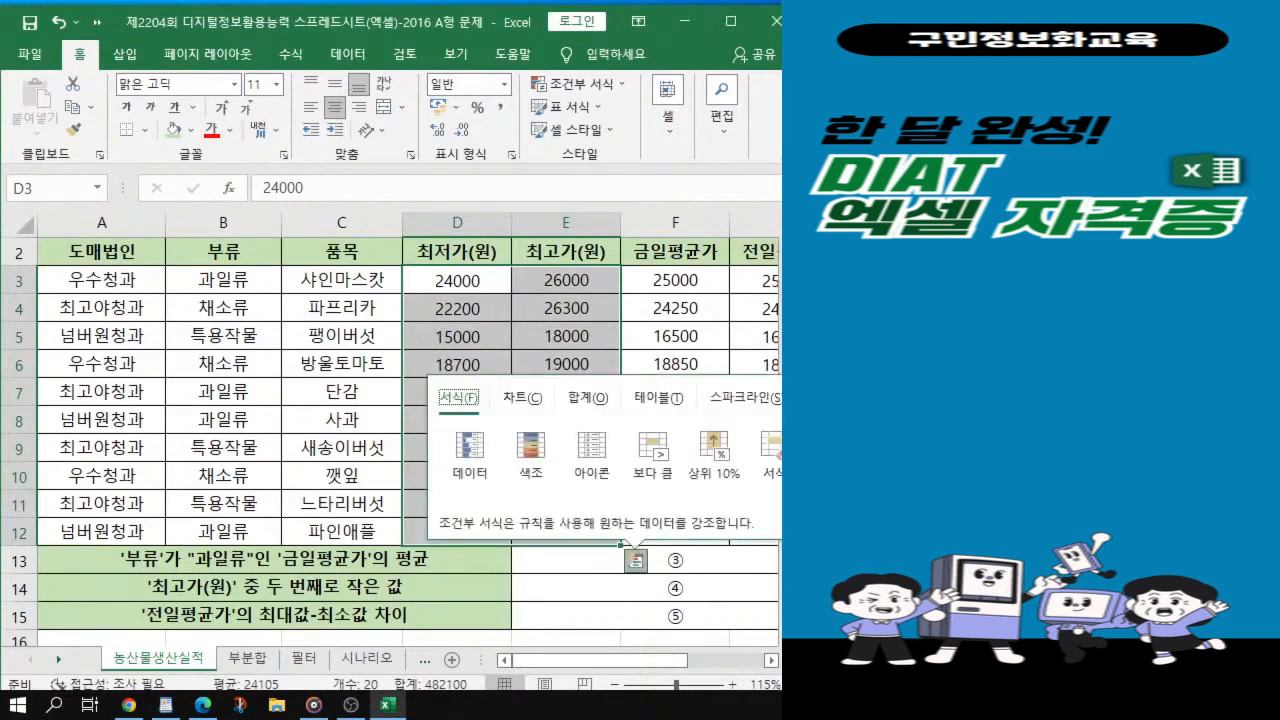
{"action": "key", "text": "Escape"}
{"action": "key", "text": "alt+Tab"}
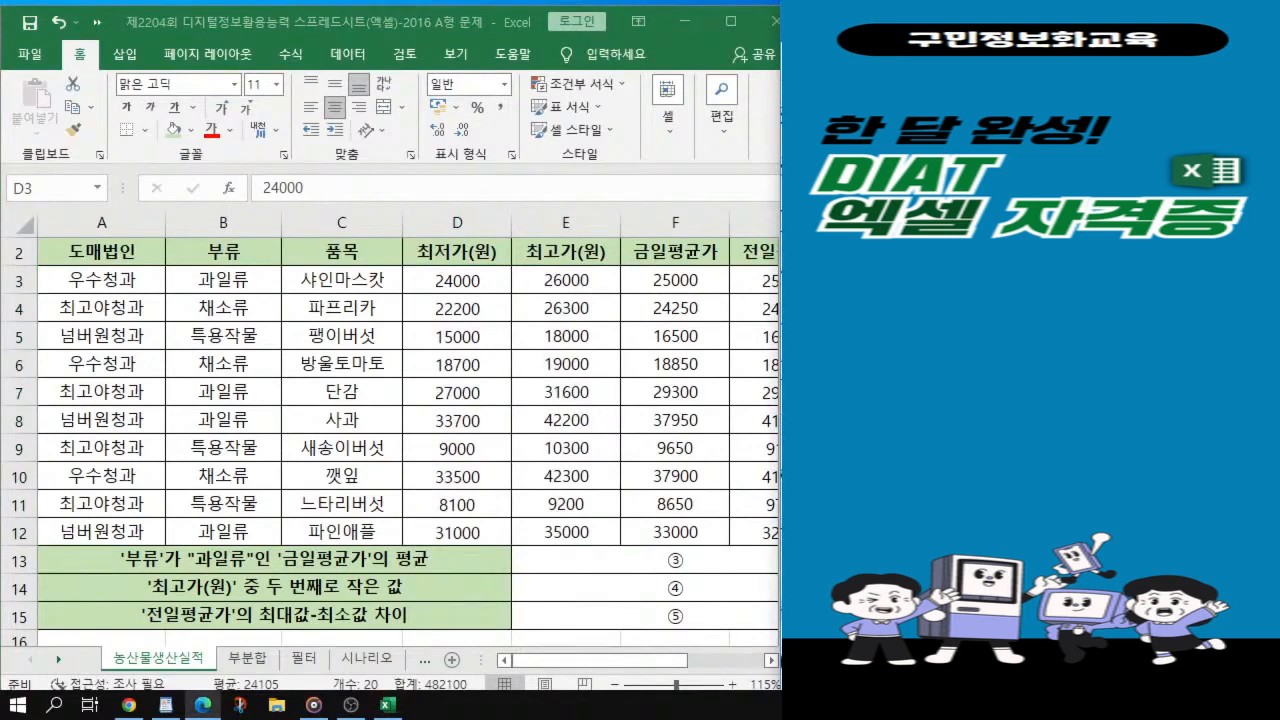
{"action": "key", "text": "alt+Tab"}
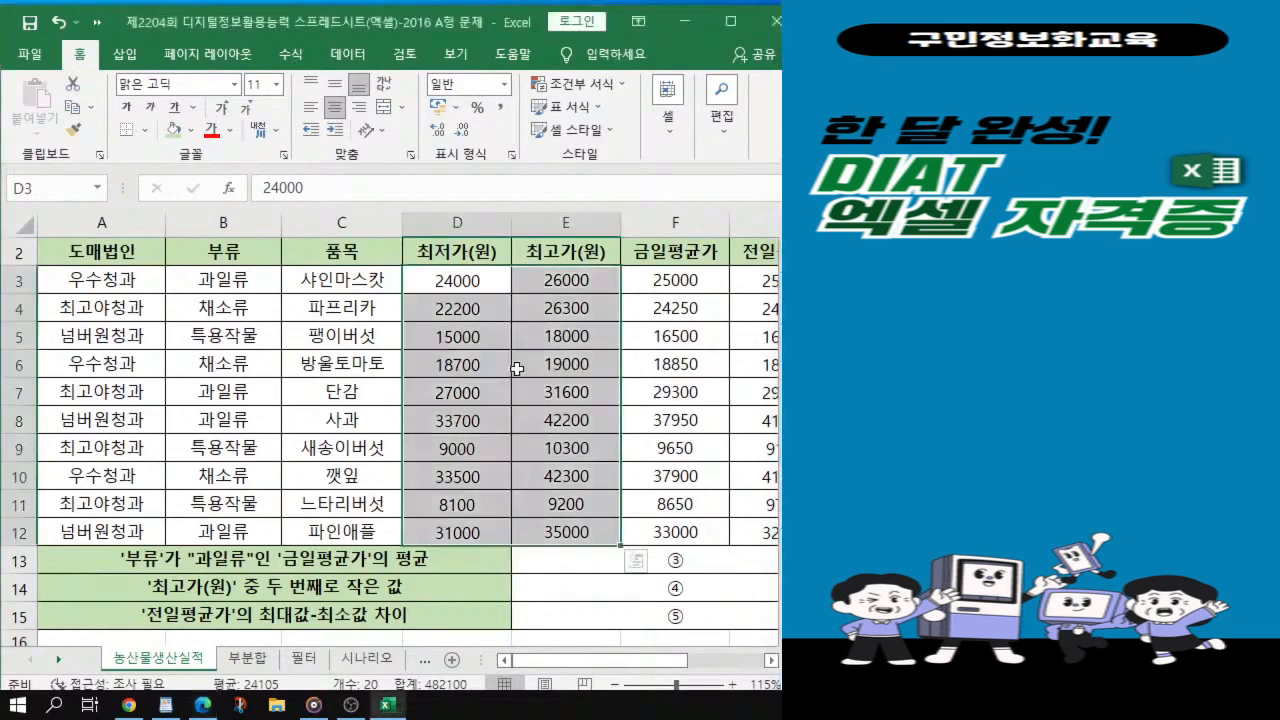
Step: Format the selected price cells D3:E12 as numbers with 0 decimal places and the 1000 separator
{"action": "key", "text": "ctrl+1"}
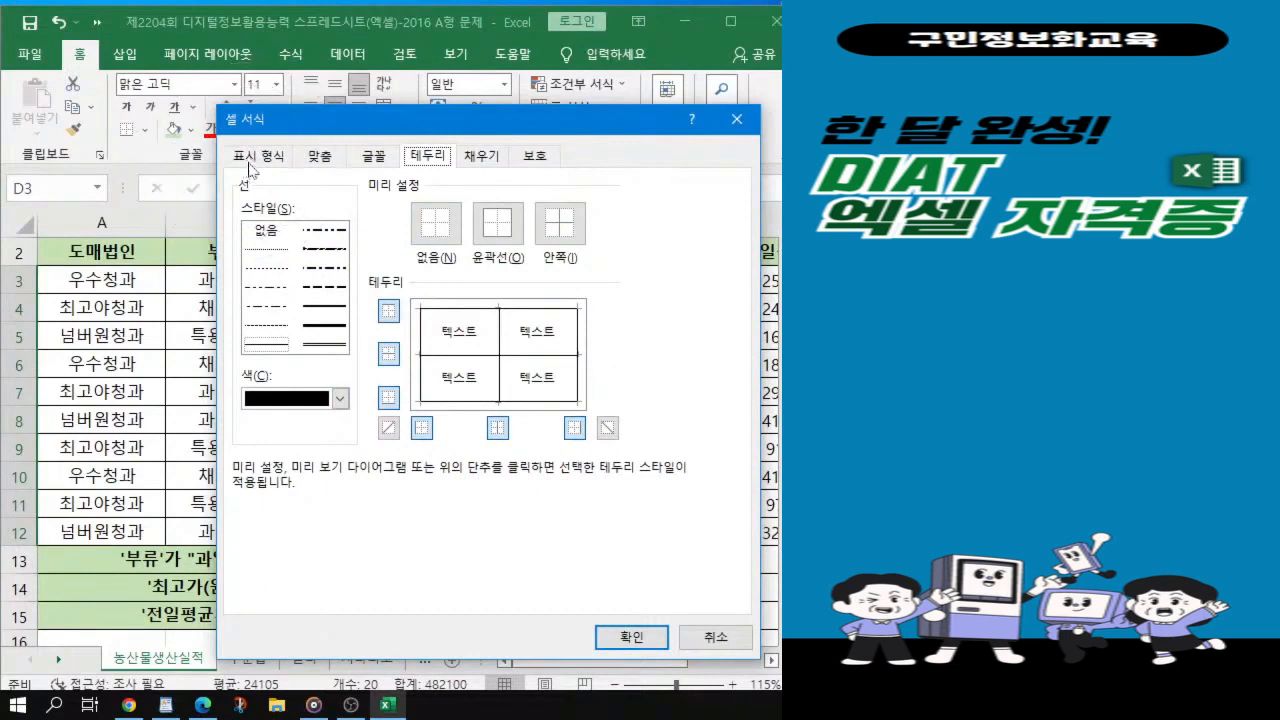
{"action": "left_click", "coordinate": [256, 160]}
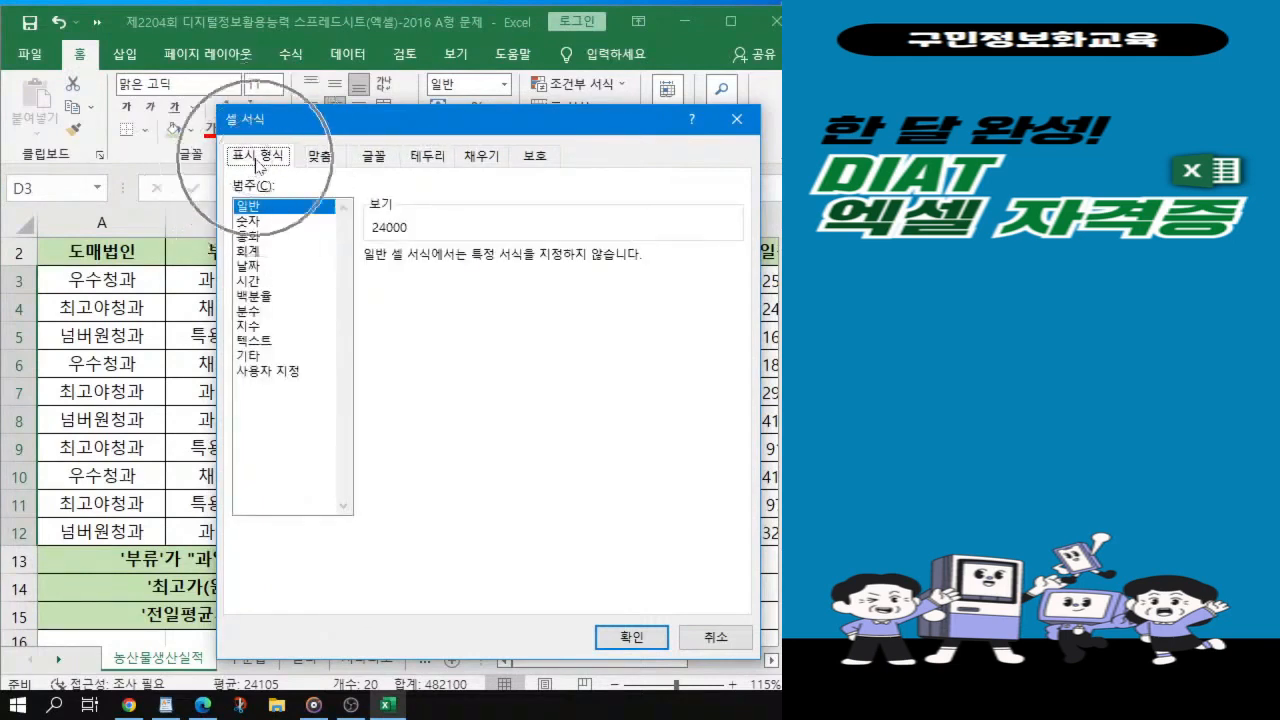
{"action": "left_click", "coordinate": [257, 220]}
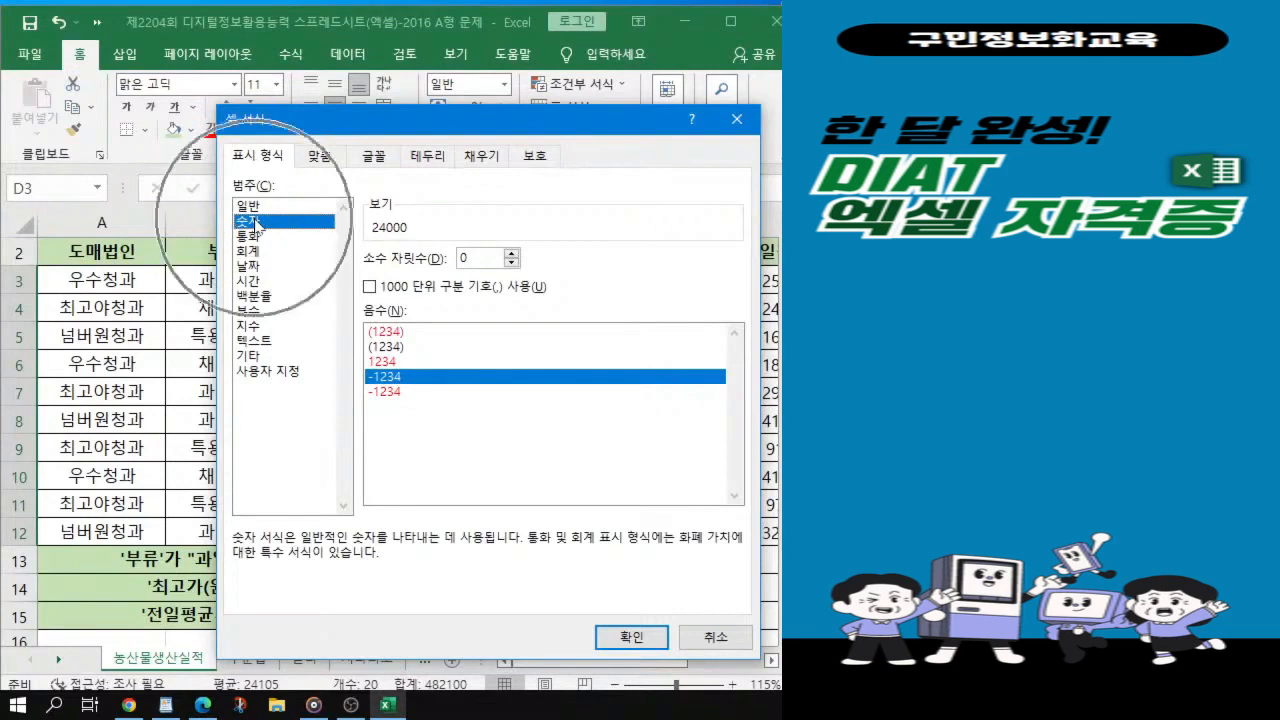
{"action": "left_click", "coordinate": [382, 287]}
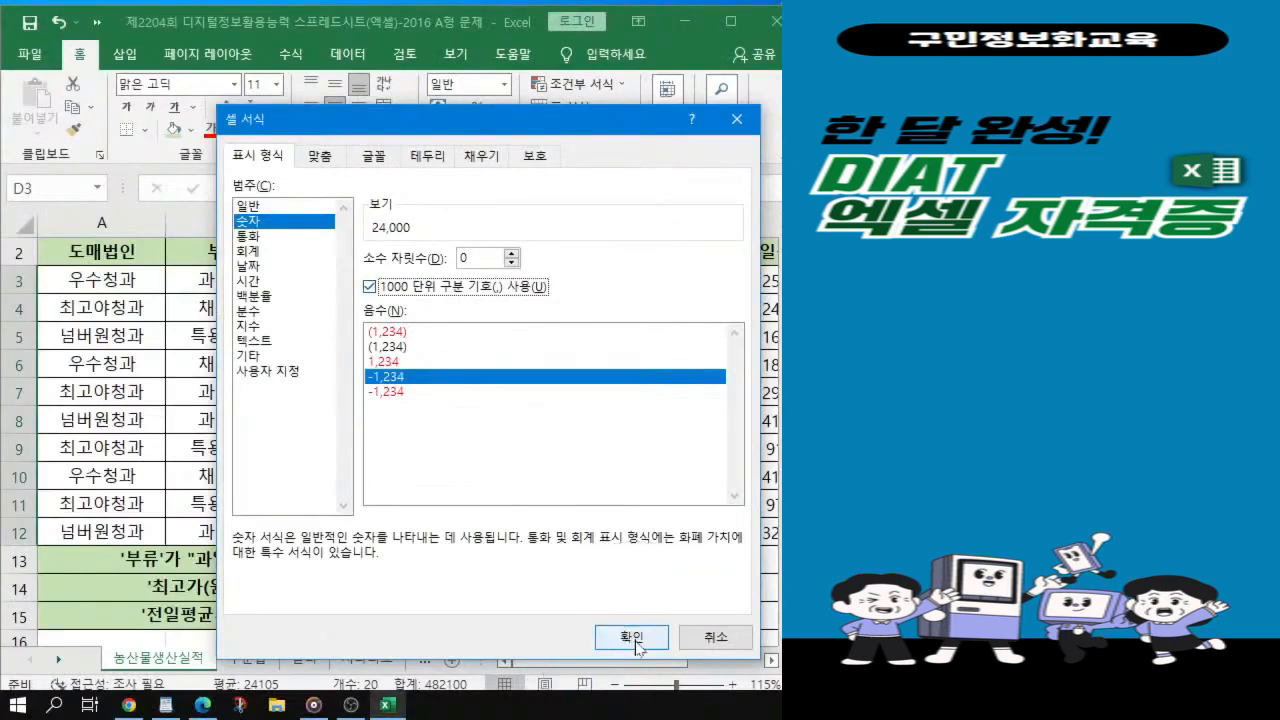
{"action": "left_click", "coordinate": [637, 645]}
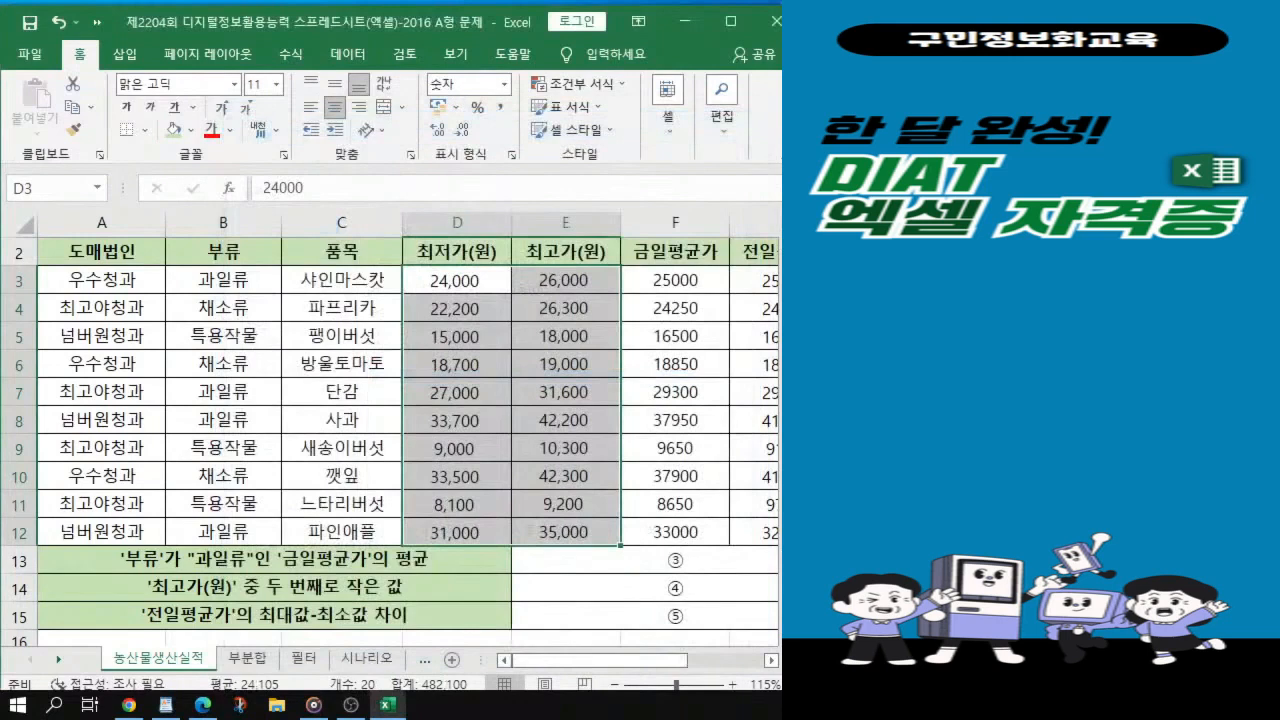
{"action": "key", "text": "alt+Tab"}
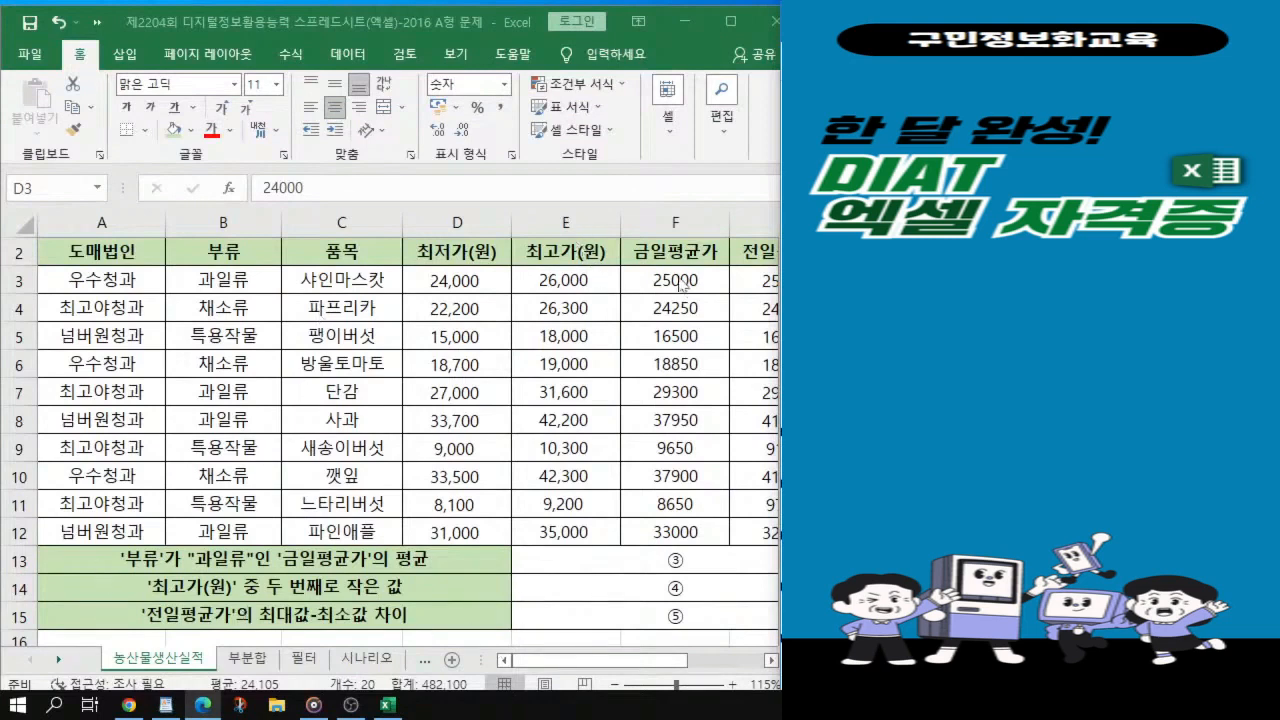
{"action": "key", "text": "shift+Right"}
{"action": "key", "text": "ctrl+shift+Down"}
{"action": "key", "text": "ctrl+q"}
{"action": "key", "text": "Escape"}
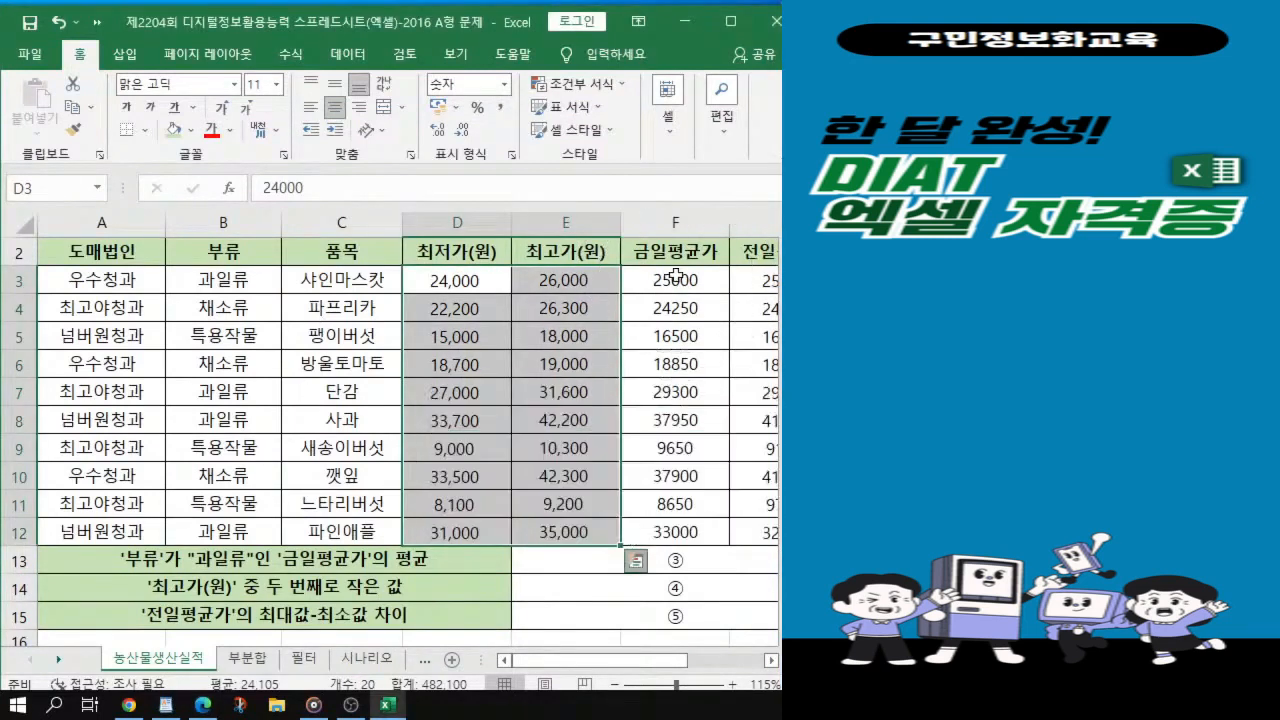
Step: Select the 금일평균가 and 전일평균가 values F3:G12 together with the merged result cells E13:G15
{"action": "left_click_drag", "start_coordinate": [678, 281], "coordinate": [684, 484]}
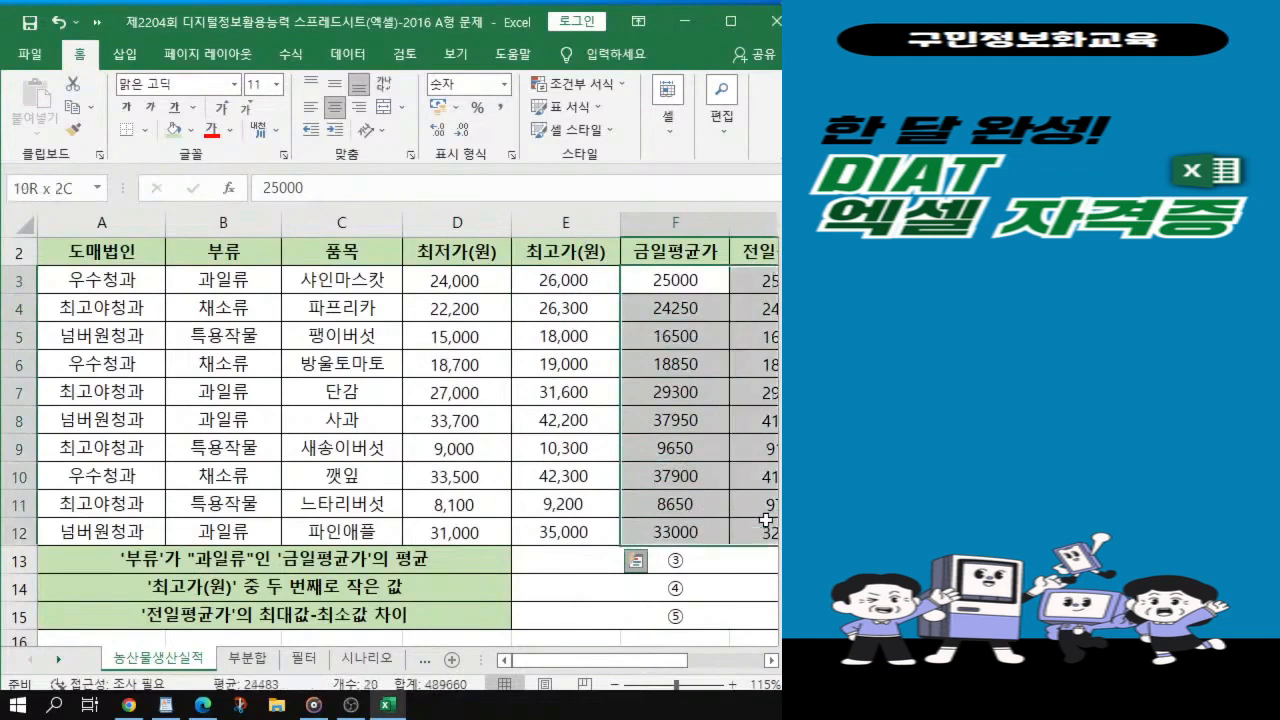
{"action": "scroll", "coordinate": [689, 507], "scroll_direction": "right", "scroll_amount": 3}
{"action": "left_click", "coordinate": [420, 530], "text": "shift"}
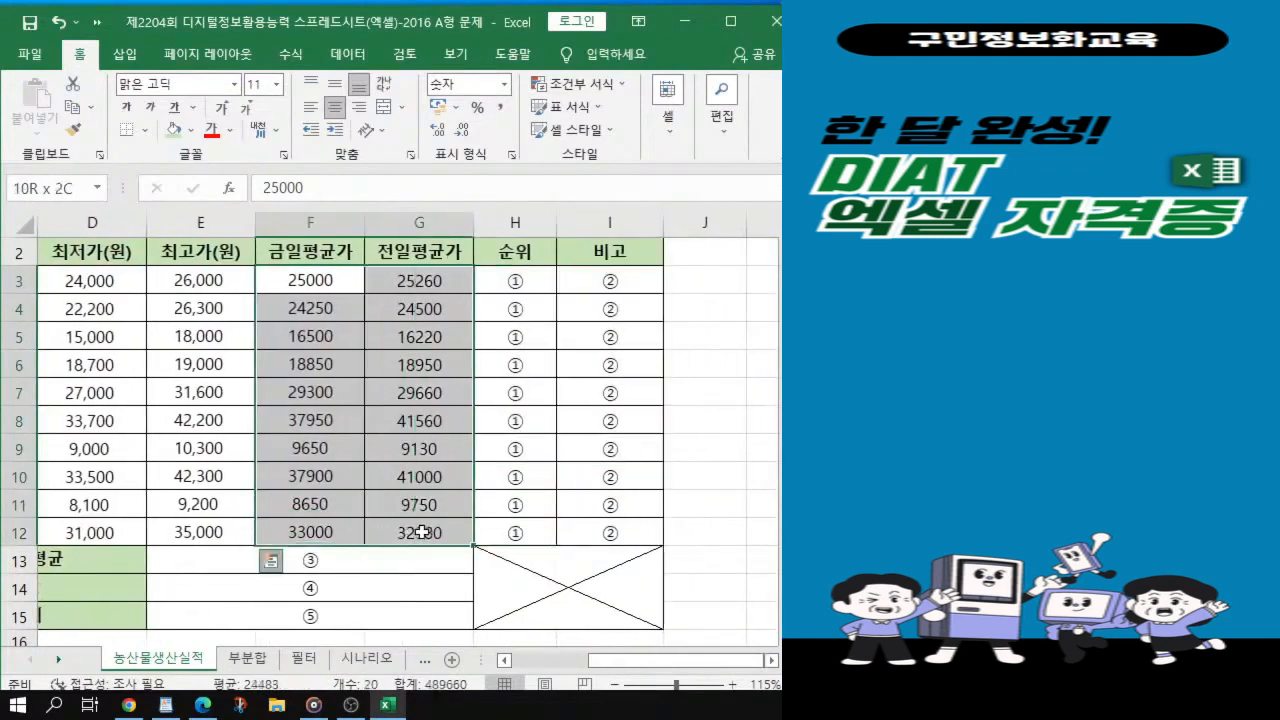
{"action": "left_click", "coordinate": [302, 283]}
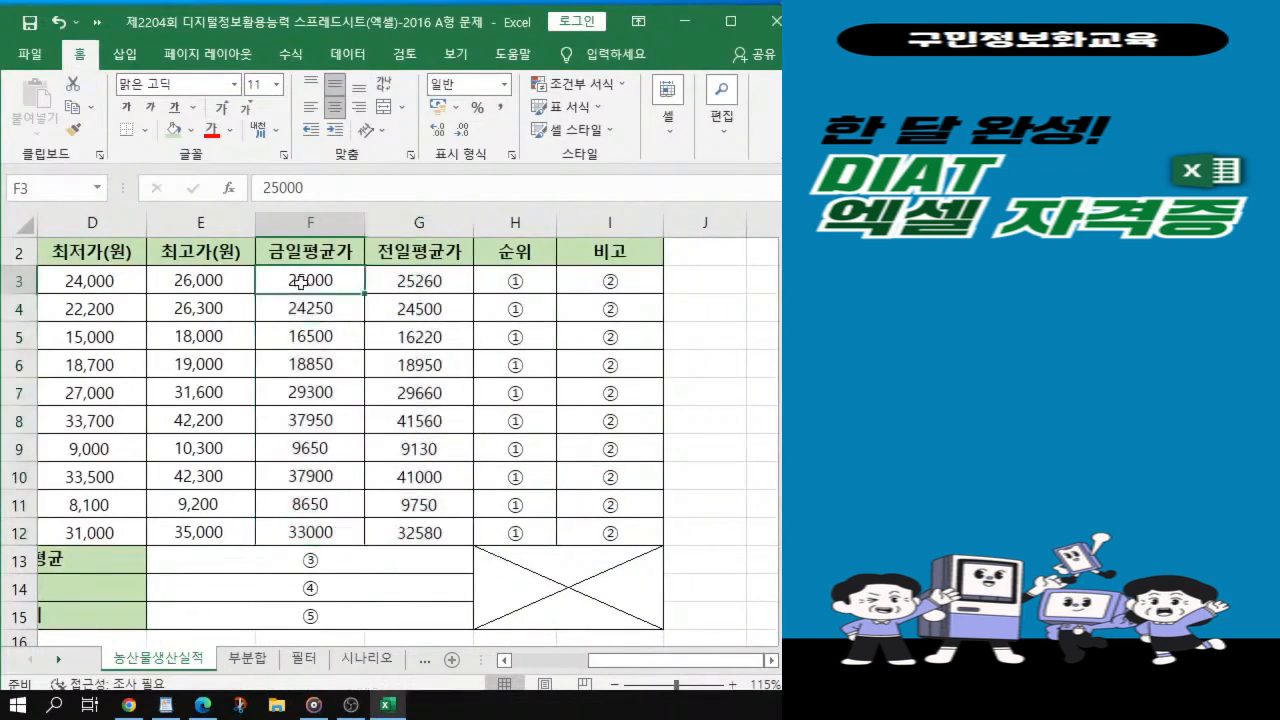
{"action": "left_click_drag", "start_coordinate": [302, 283], "coordinate": [438, 534]}
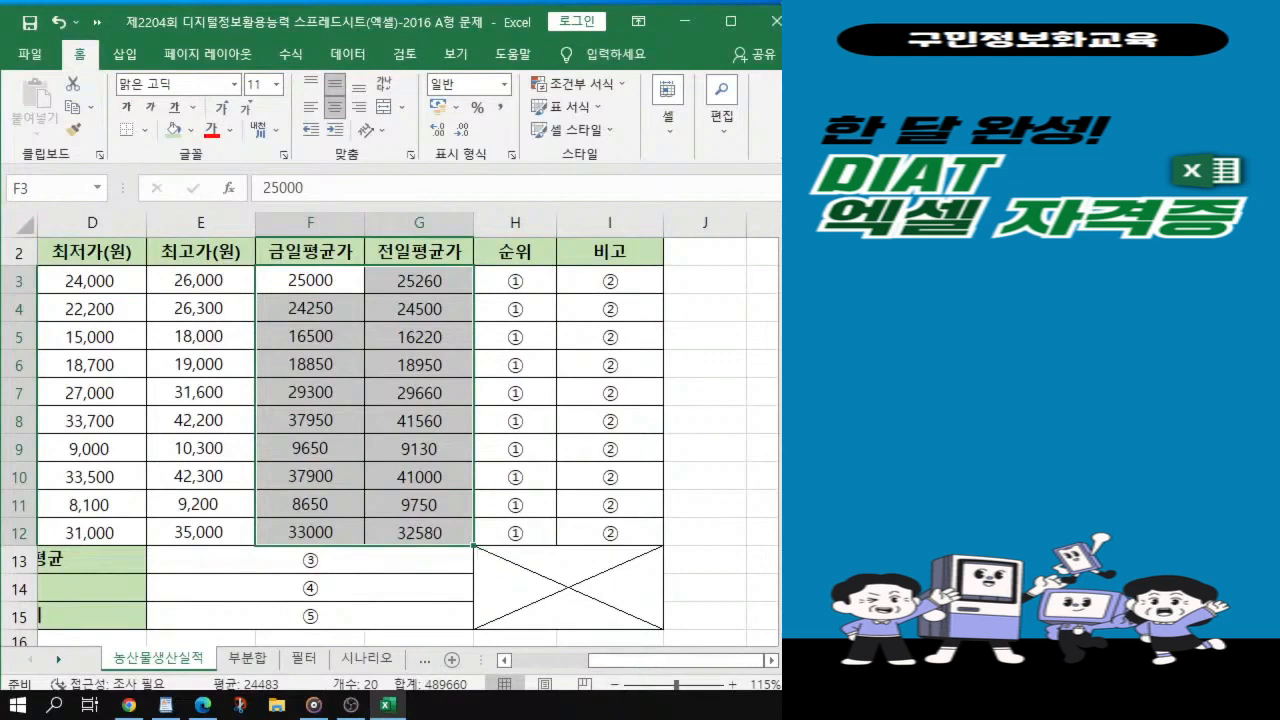
{"action": "left_click_drag", "start_coordinate": [636, 669], "coordinate": [614, 673]}
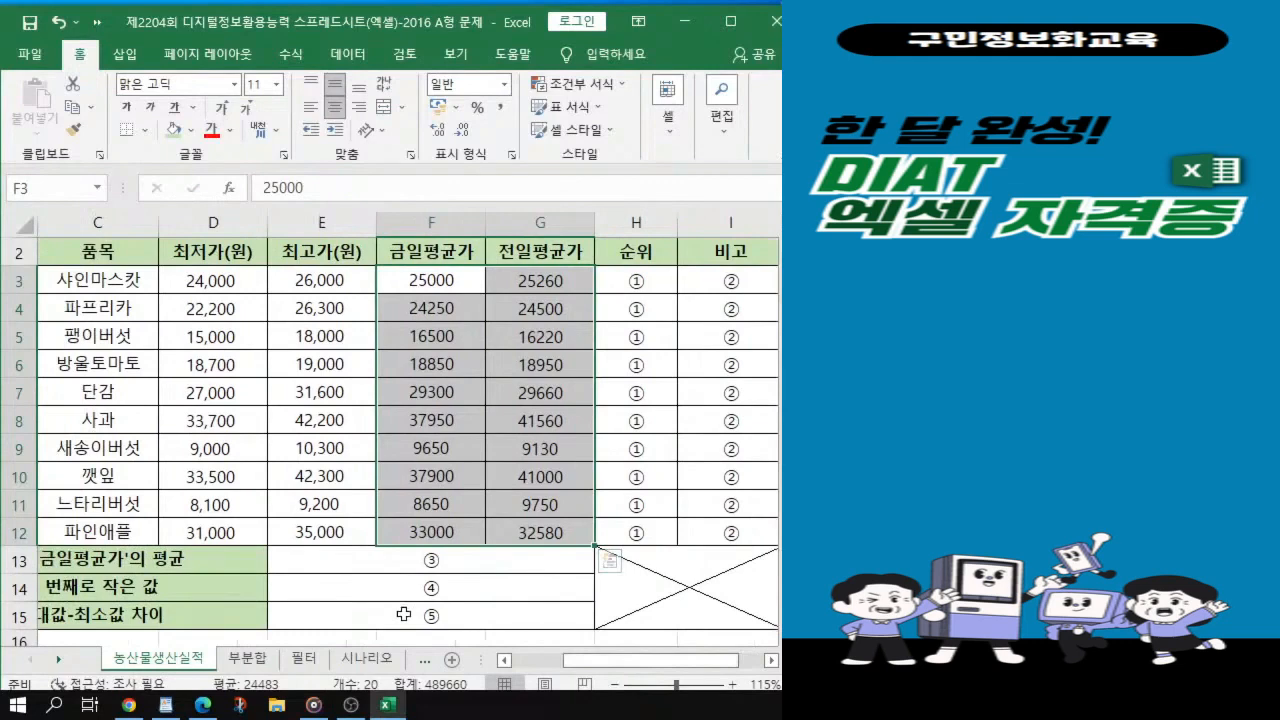
{"action": "left_click", "coordinate": [400, 559]}
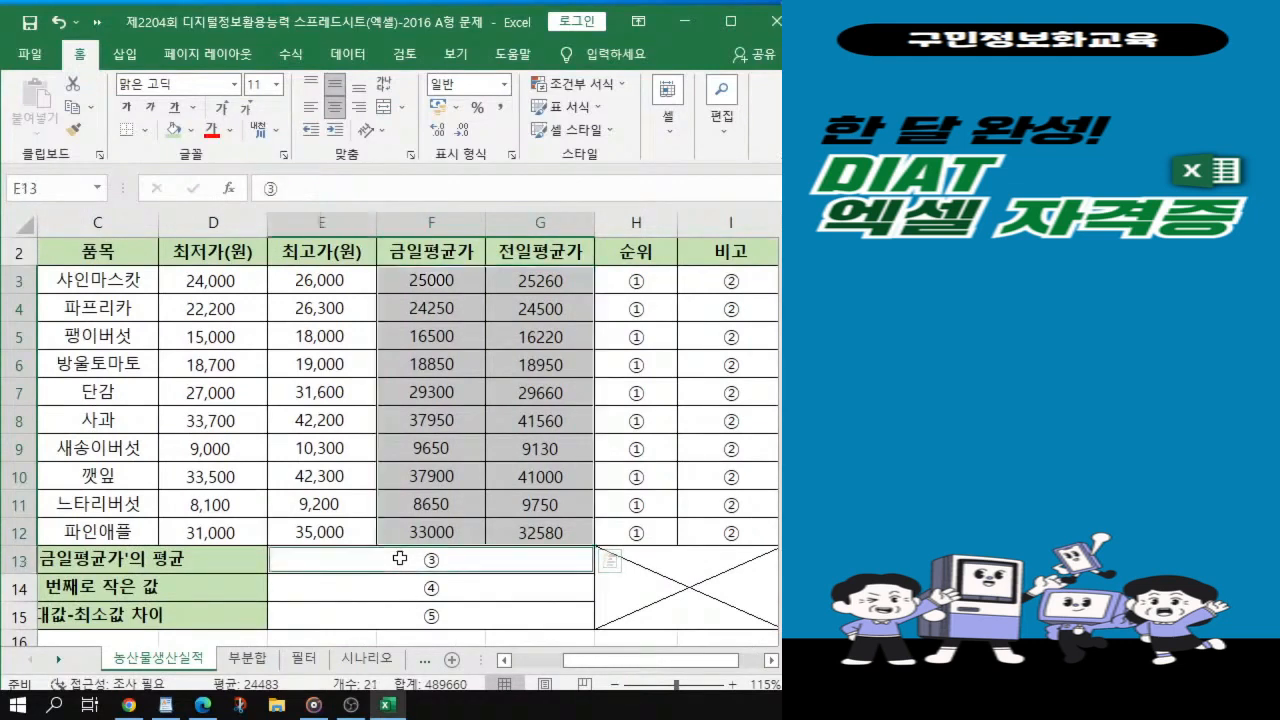
{"action": "left_click_drag", "start_coordinate": [400, 559], "coordinate": [408, 620]}
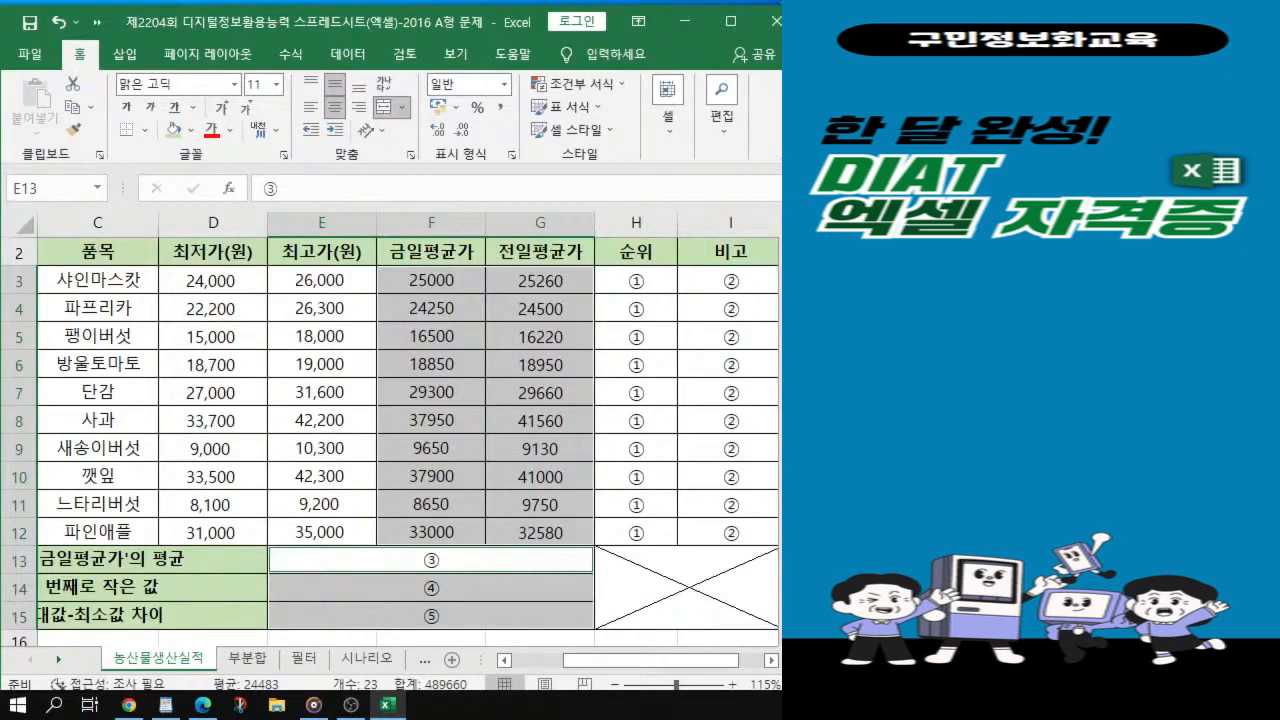
{"action": "key", "text": "alt+Tab"}
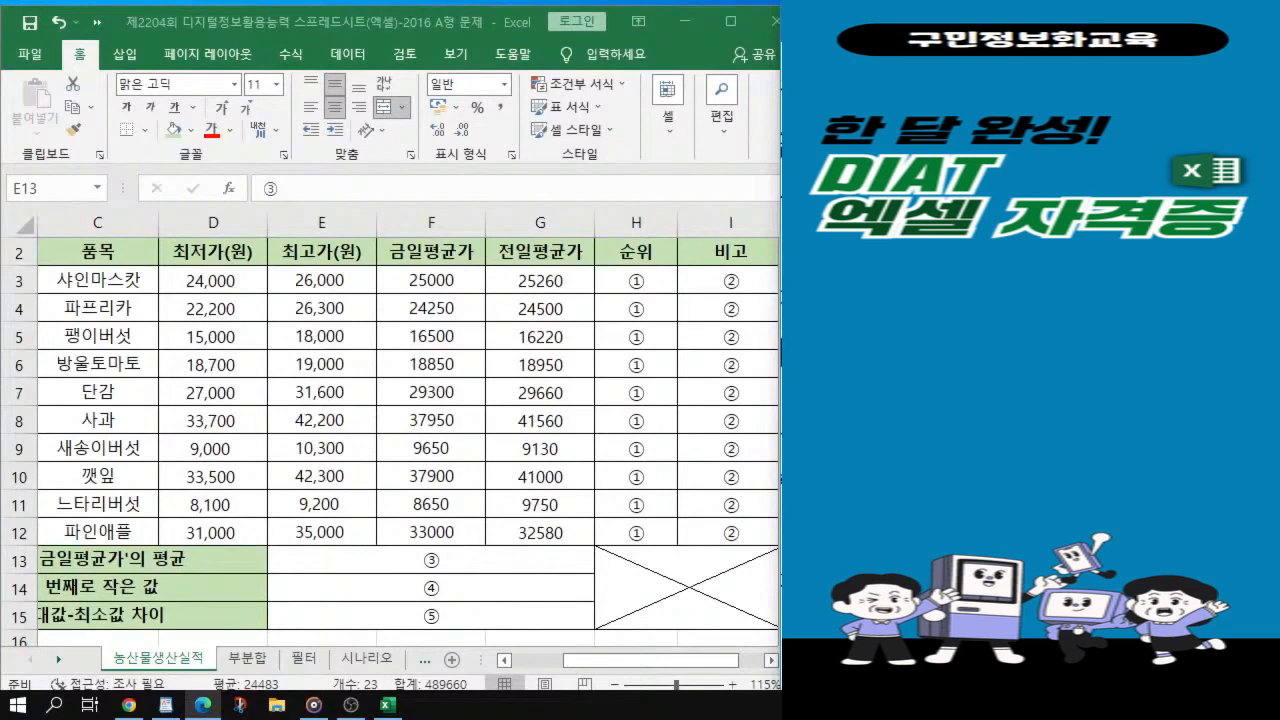
{"action": "left_click", "coordinate": [456, 452]}
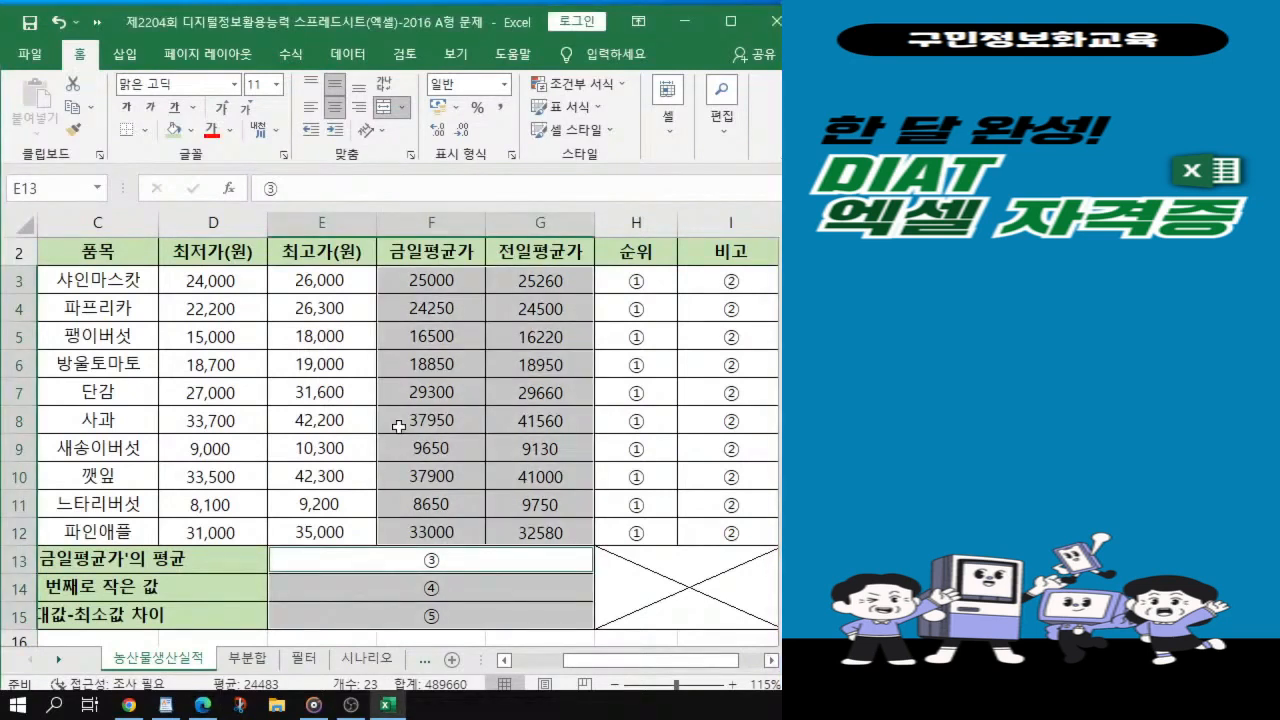
Step: Apply the custom number format #,##0"원" to the selected average price and result cells
{"action": "key", "text": "ctrl+1"}
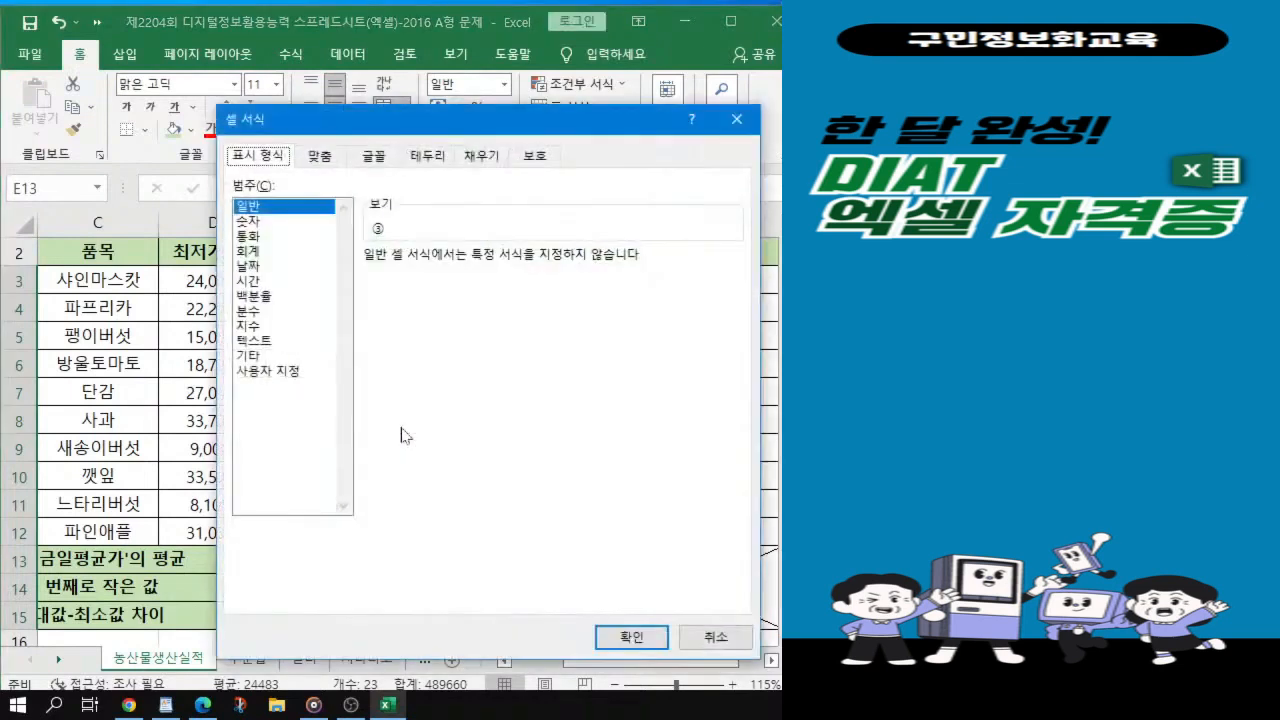
{"action": "left_click", "coordinate": [266, 373]}
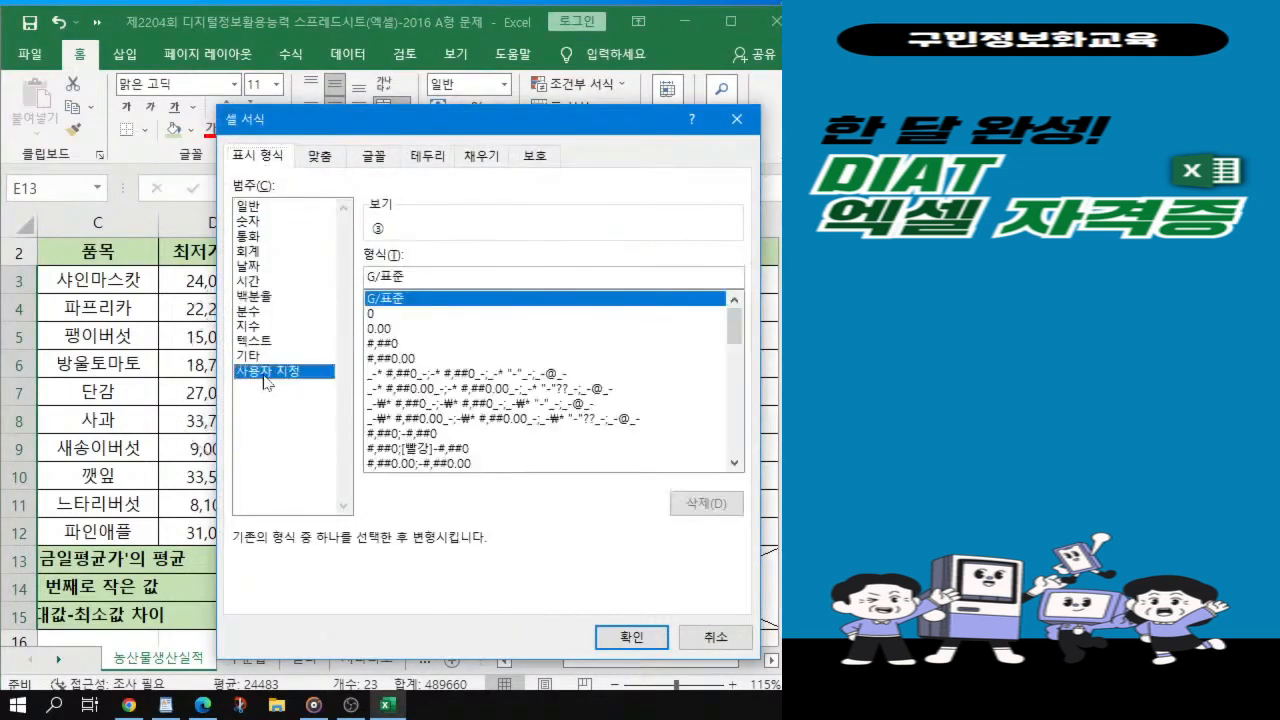
{"action": "left_click", "coordinate": [404, 277]}
{"action": "left_click_drag", "start_coordinate": [404, 277], "coordinate": [220, 252]}
{"action": "key", "text": "BackSpace"}
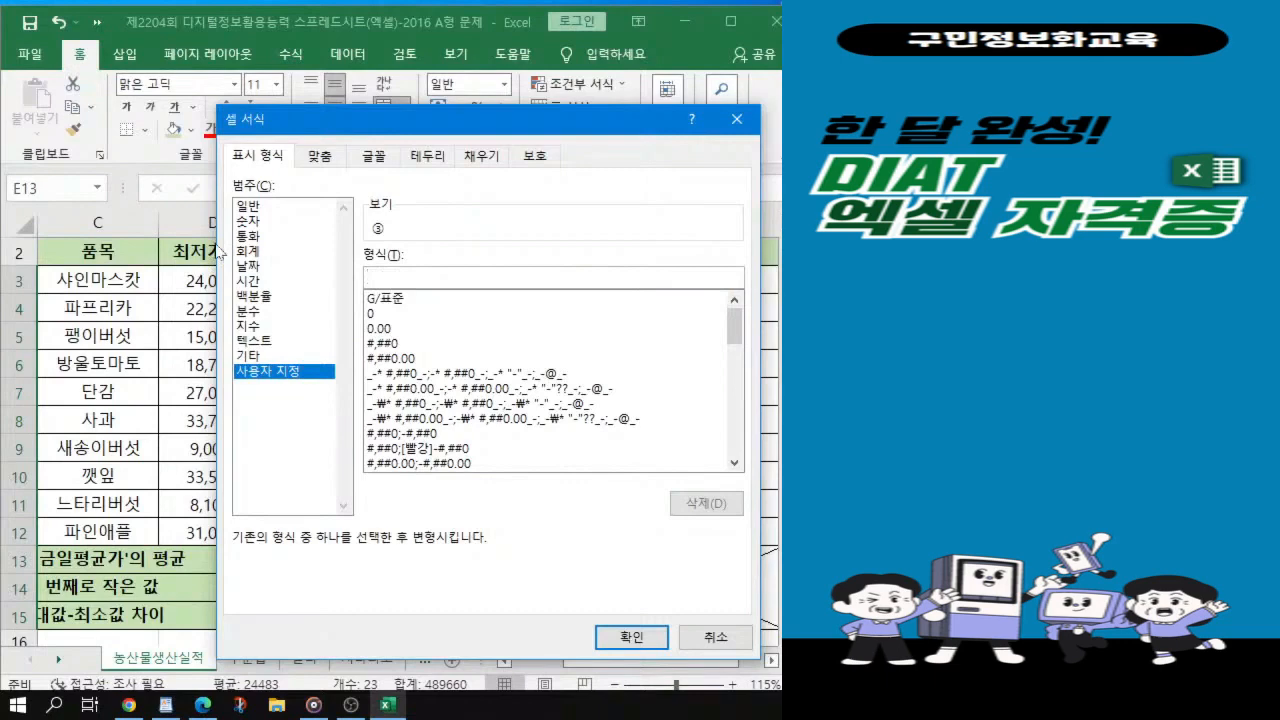
{"action": "type", "text": "#,##0\"원\""}
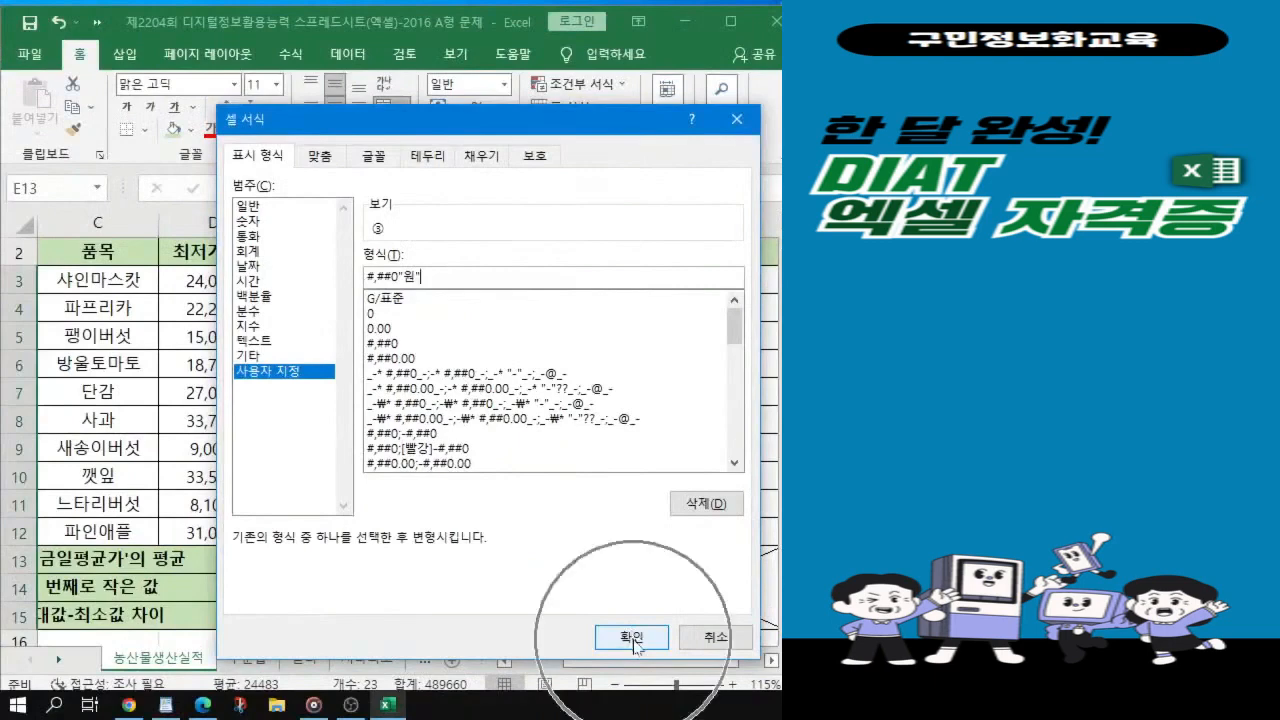
{"action": "left_click", "coordinate": [632, 637]}
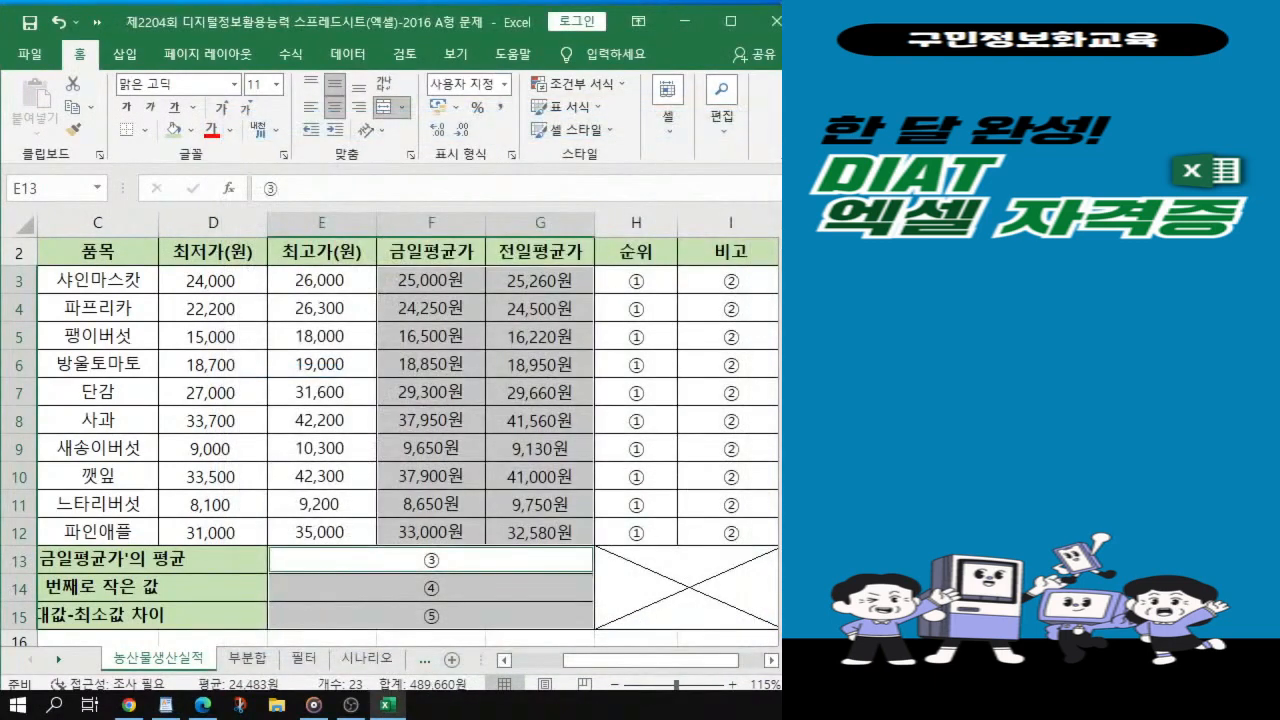
Step: Apply the custom number format #위 to the 순위 cells H3:H12
{"action": "key", "text": "alt+Tab"}
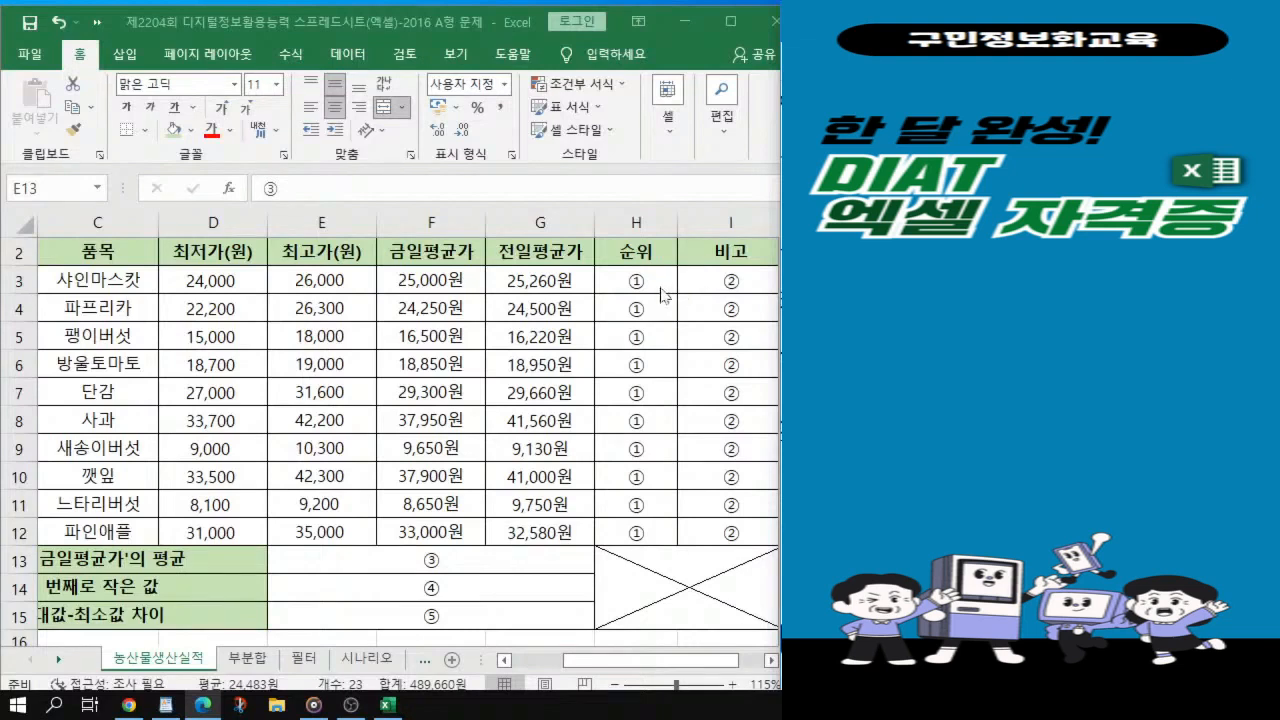
{"action": "key", "text": "alt+Tab"}
{"action": "left_click_drag", "start_coordinate": [638, 281], "coordinate": [654, 537]}
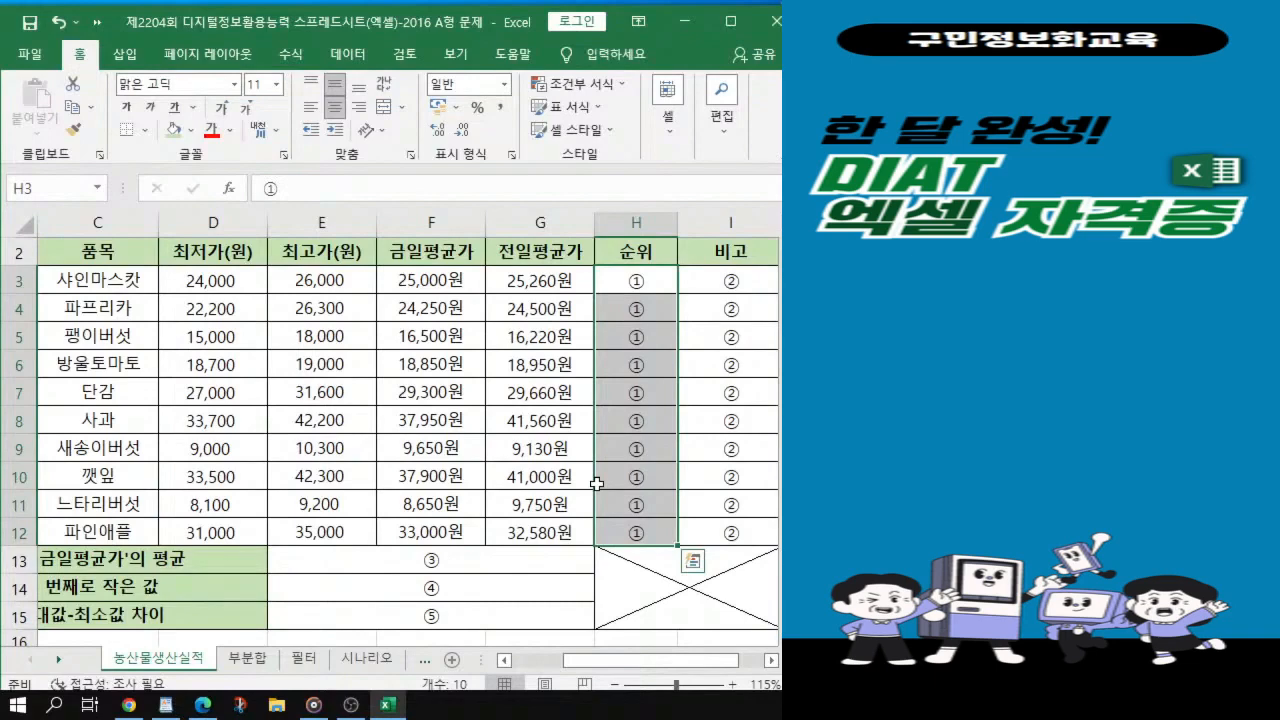
{"action": "key", "text": "ctrl+1"}
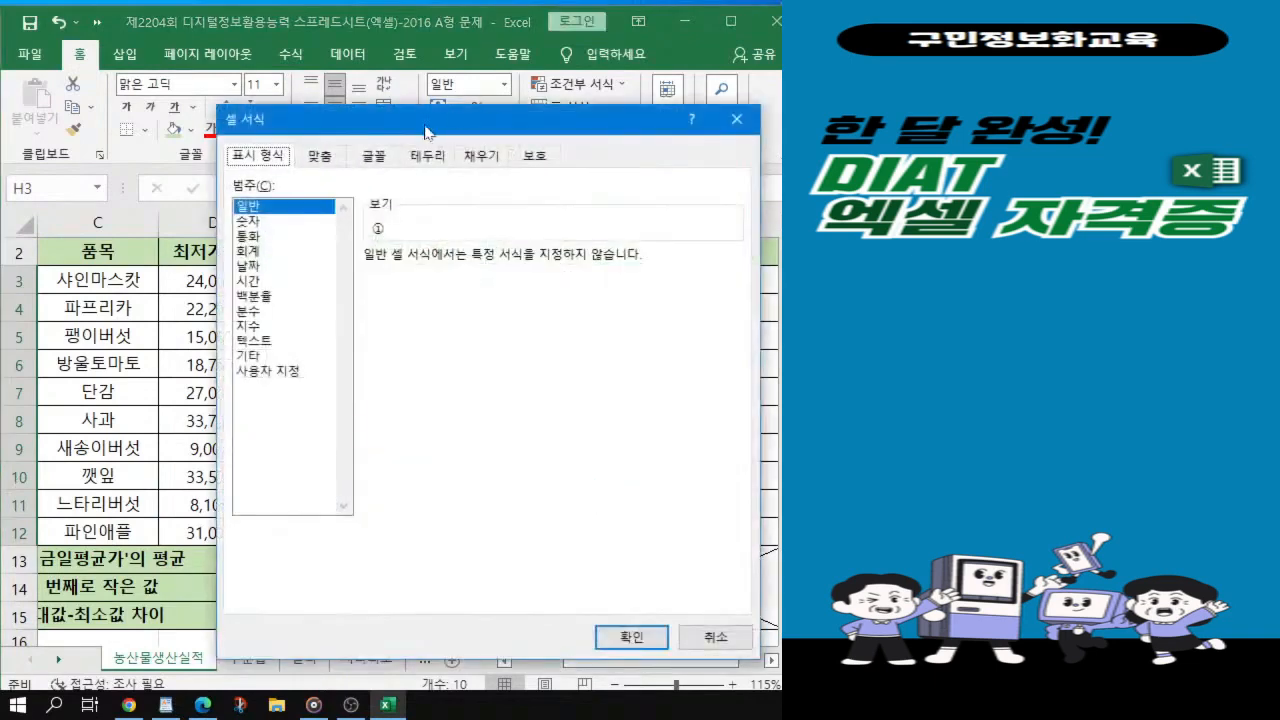
{"action": "left_click_drag", "start_coordinate": [425, 131], "coordinate": [344, 104]}
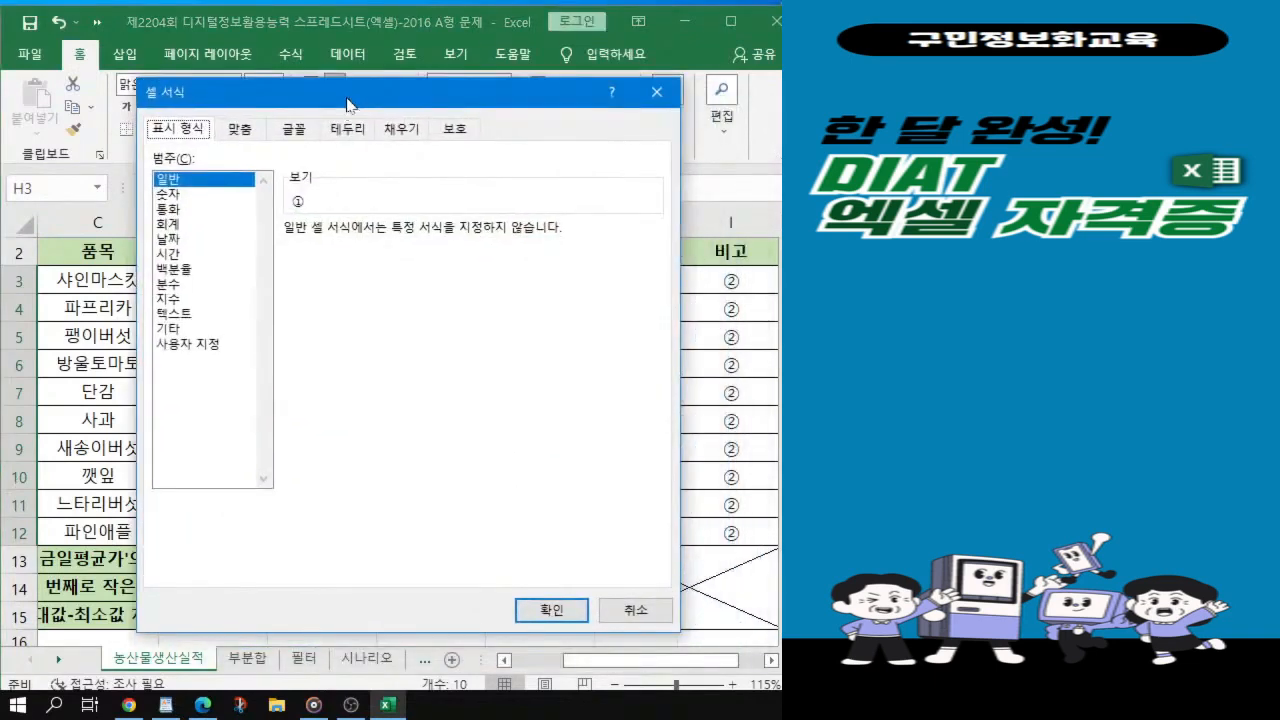
{"action": "left_click", "coordinate": [182, 345]}
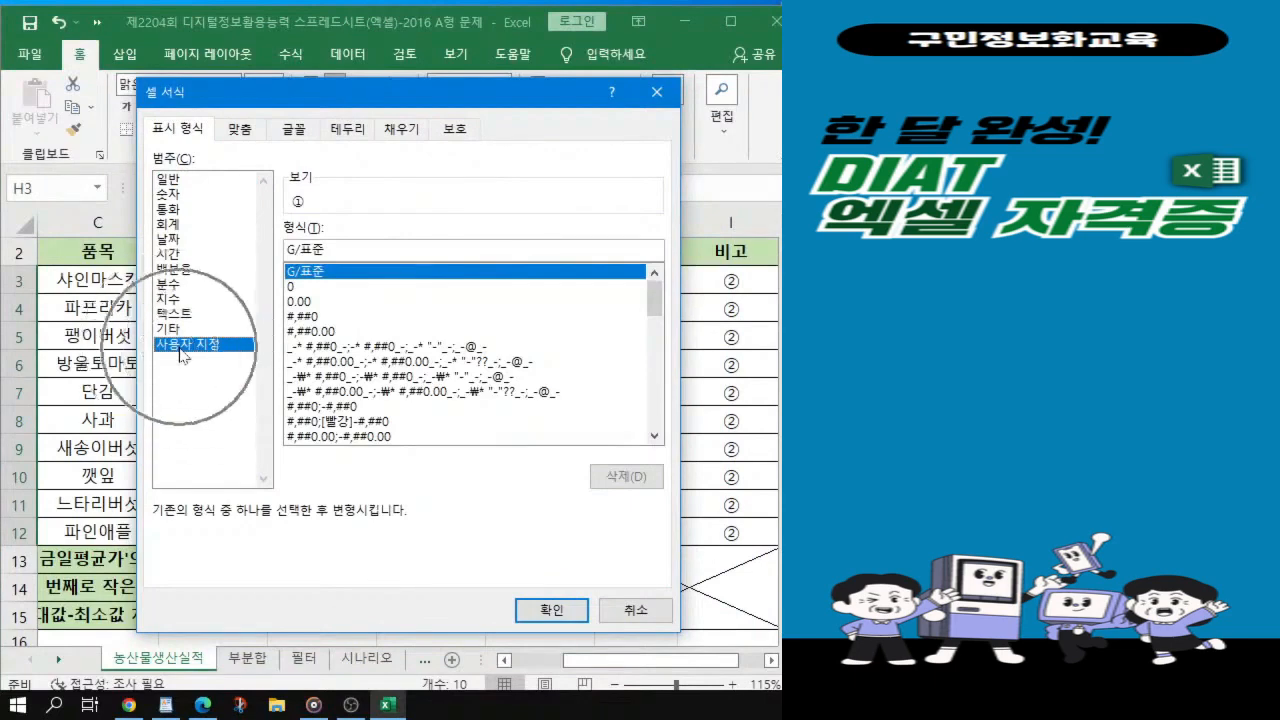
{"action": "key", "text": "Tab"}
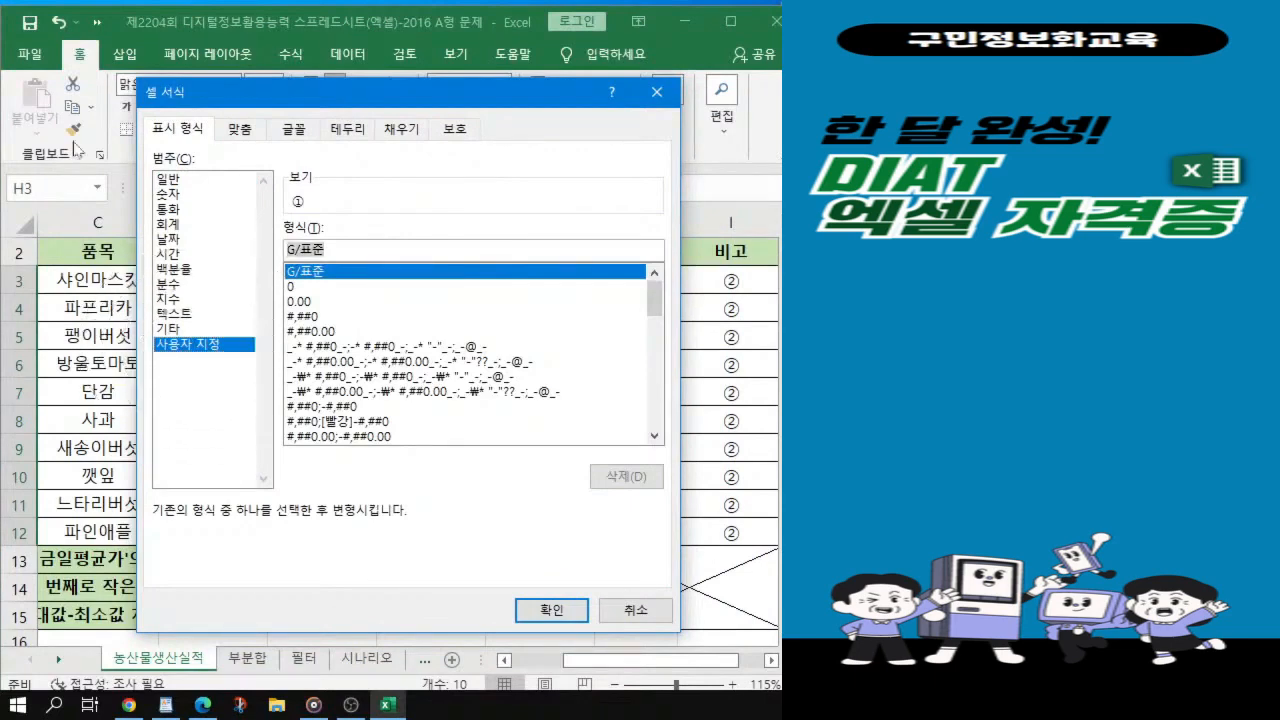
{"action": "type", "text": "#"}
{"action": "type", "text": "원"}
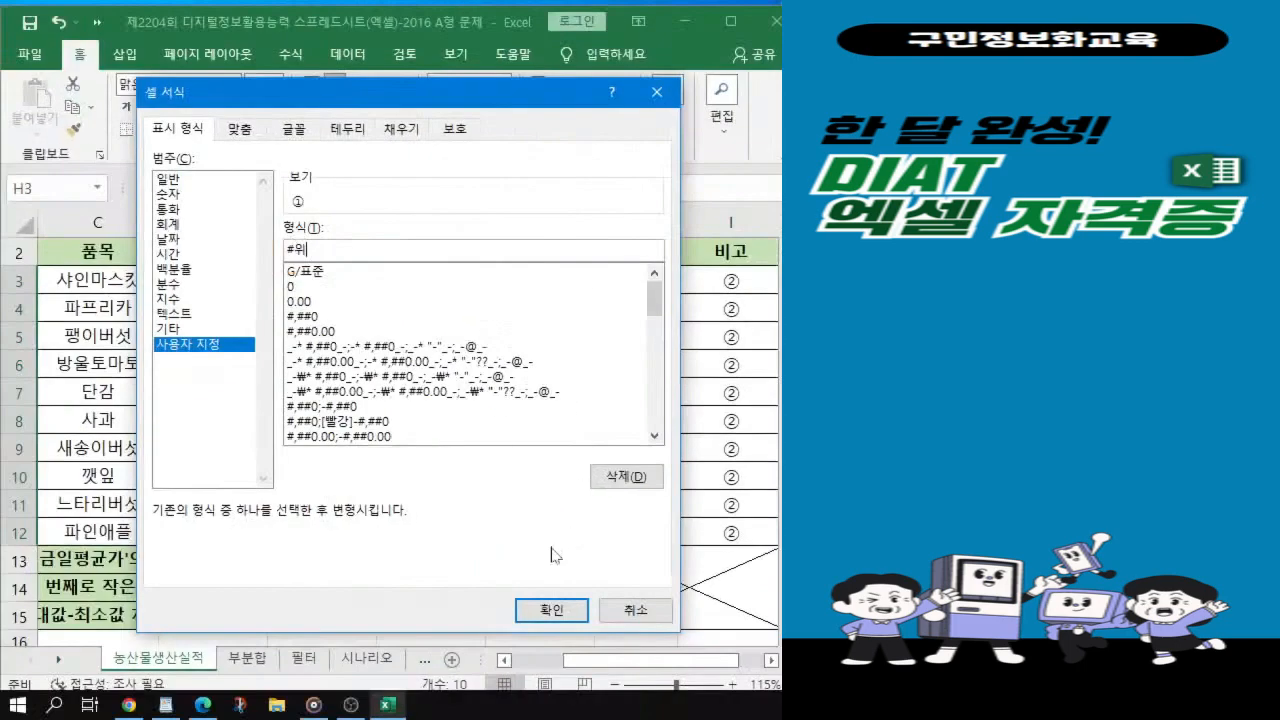
{"action": "left_click", "coordinate": [553, 610]}
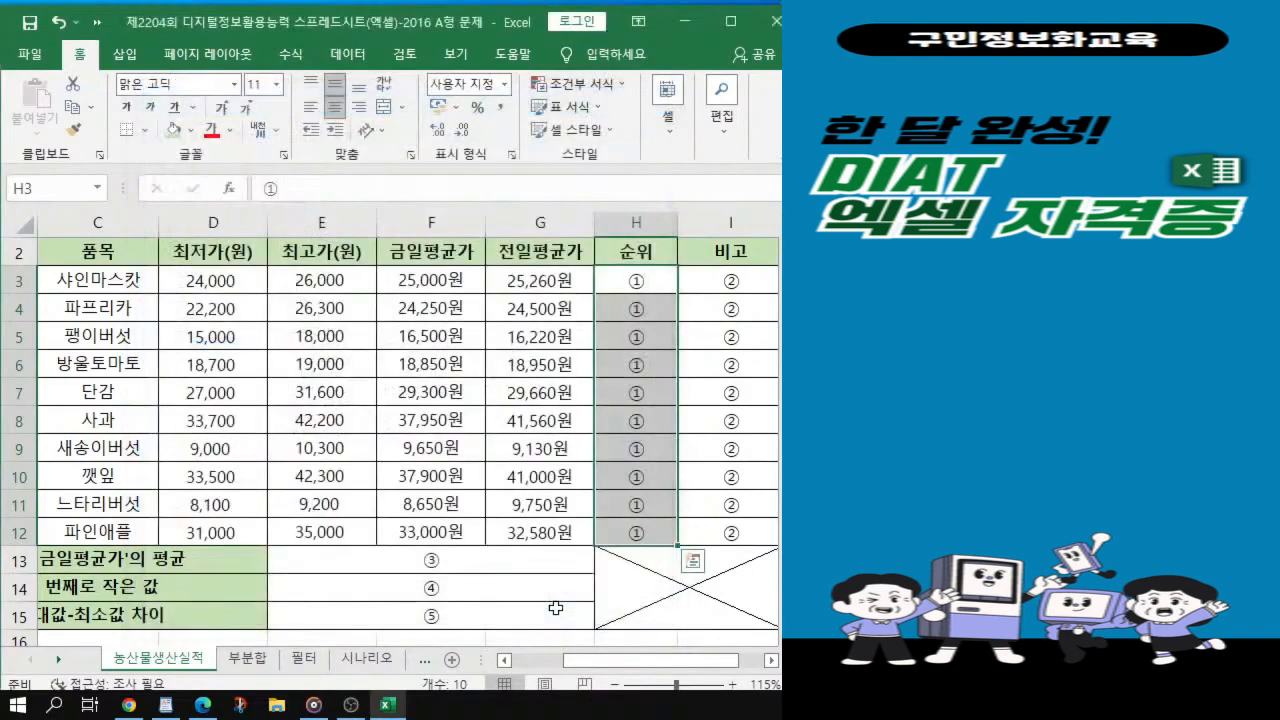
{"action": "left_click", "coordinate": [533, 444]}
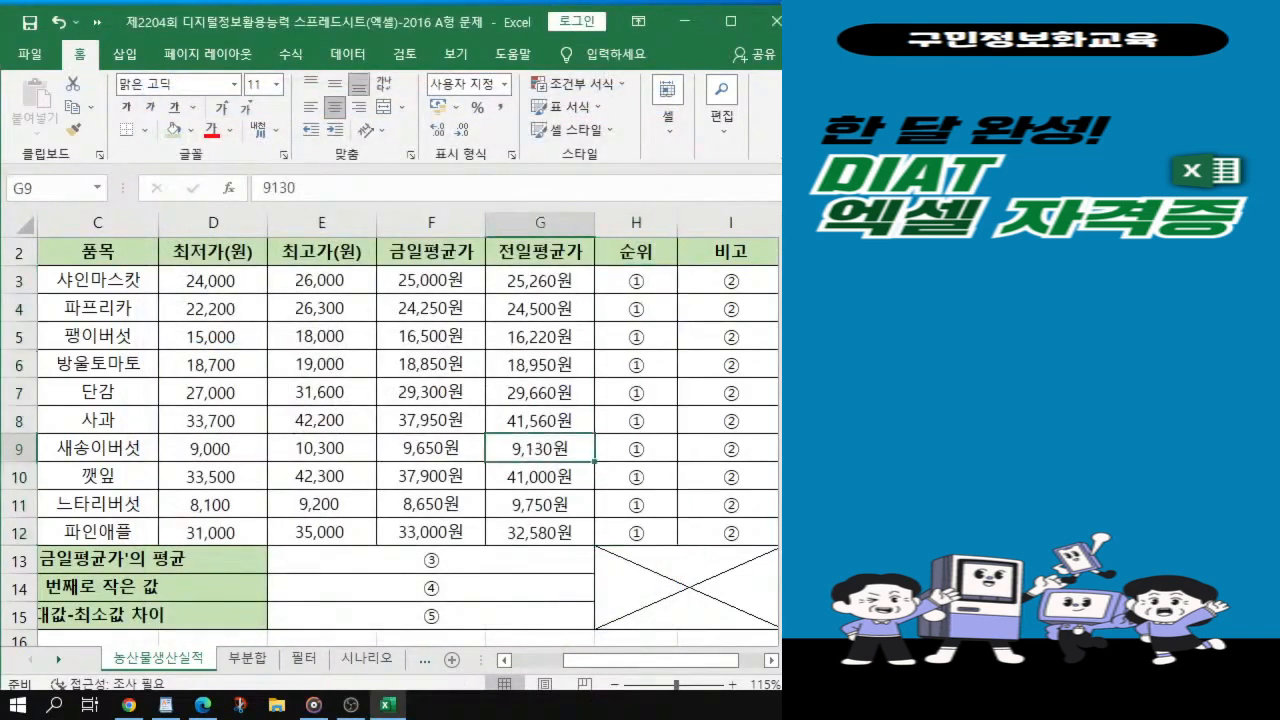
Step: Select the table's data rows without the header, cells A3:I12
{"action": "key", "text": "alt+Tab"}
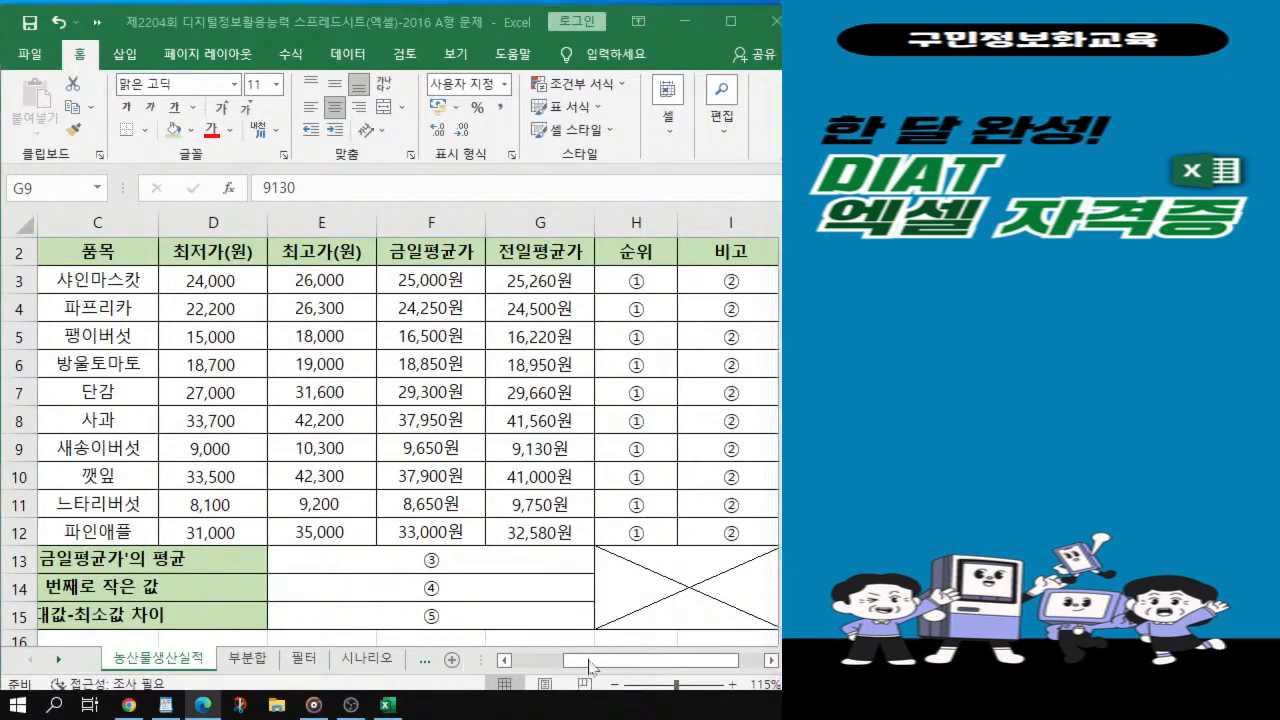
{"action": "left_click_drag", "start_coordinate": [585, 660], "coordinate": [535, 660]}
{"action": "left_click", "coordinate": [117, 278]}
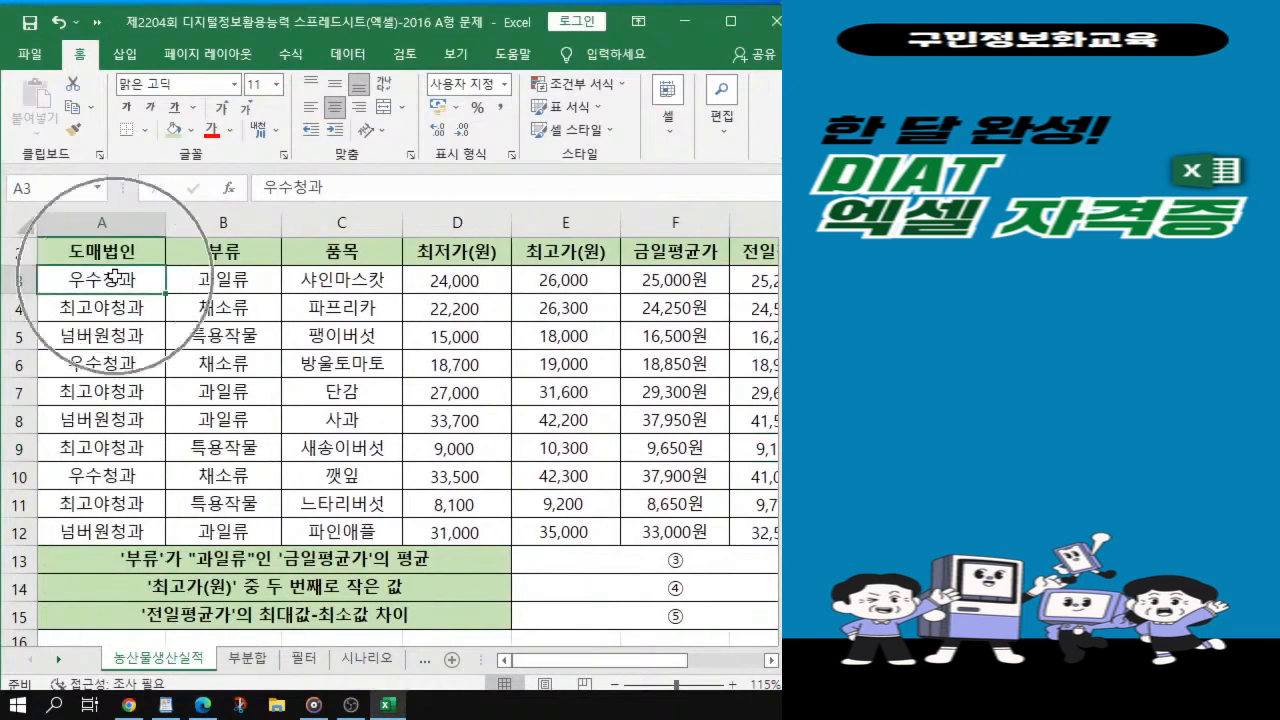
{"action": "left_click_drag", "start_coordinate": [117, 278], "coordinate": [620, 615]}
{"action": "left_click_drag", "start_coordinate": [575, 493], "coordinate": [597, 528]}
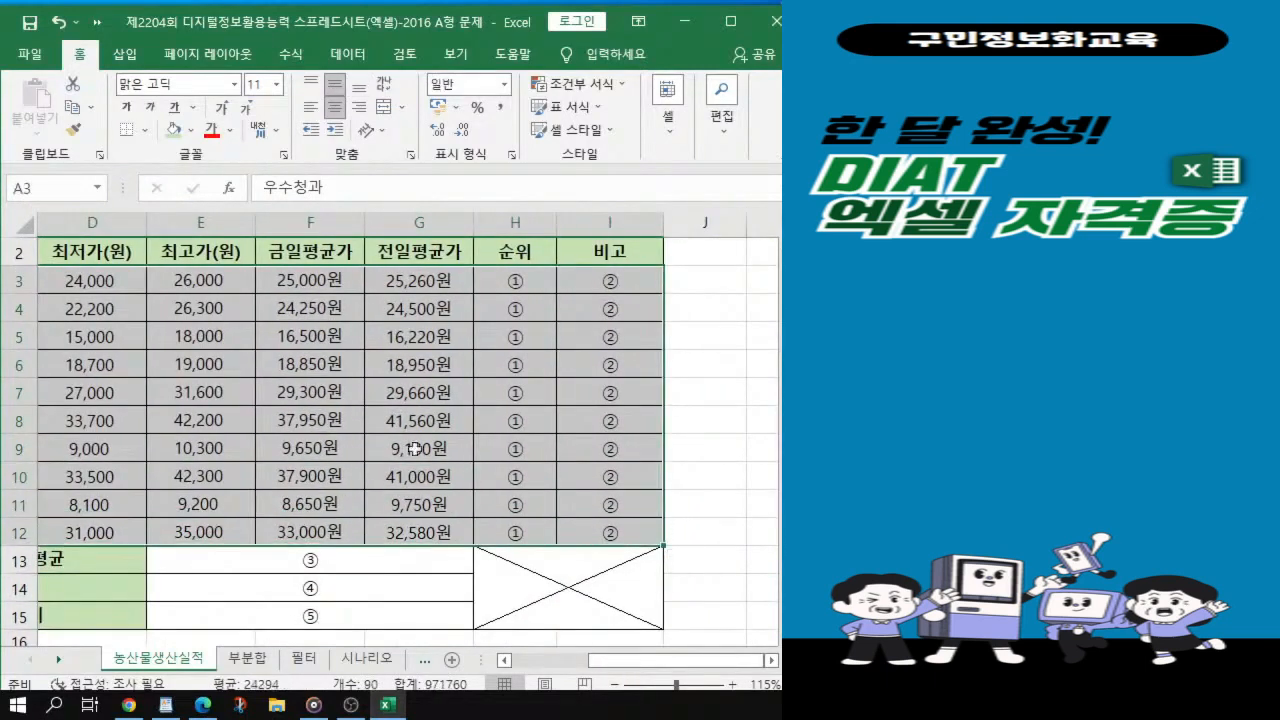
Step: Start a new conditional formatting rule for the selected cells, using the rule type 수식을 사용하여 서식을 지정할 셀 결정
{"action": "key", "text": "alt+Tab"}
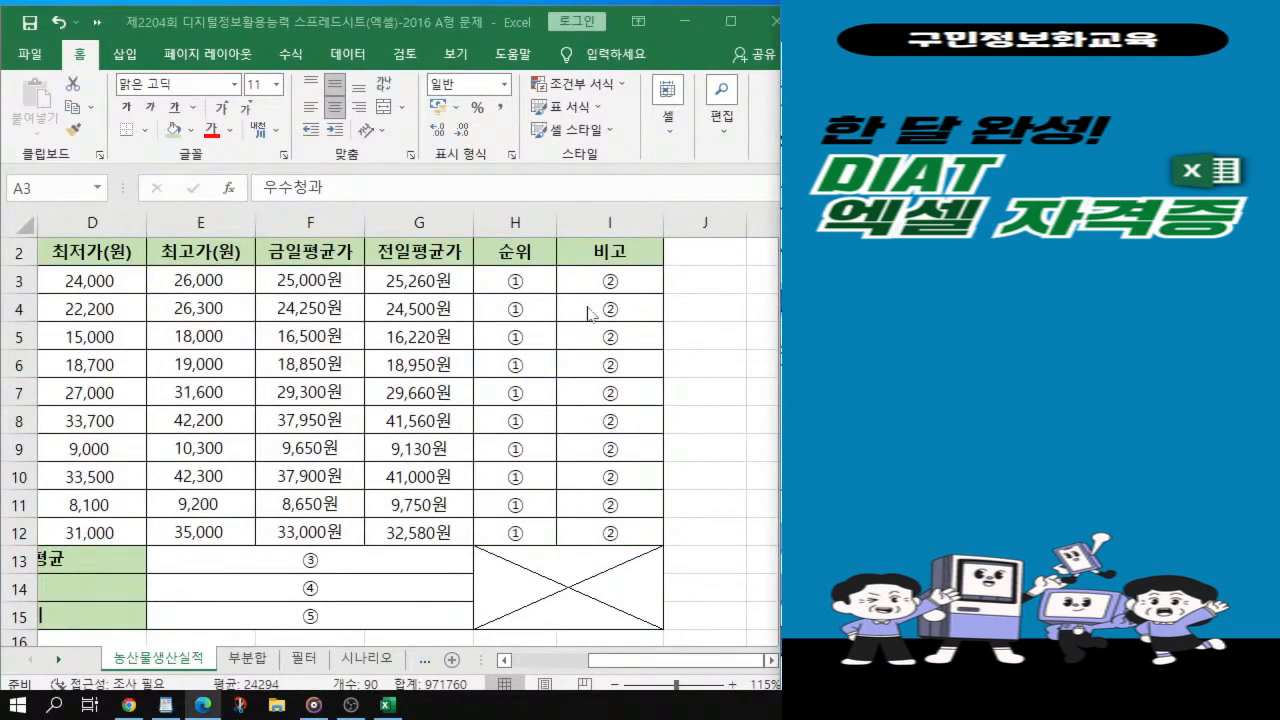
{"action": "key", "text": "alt+Tab"}
{"action": "key", "text": "alt+Tab"}
{"action": "left_click", "coordinate": [596, 84]}
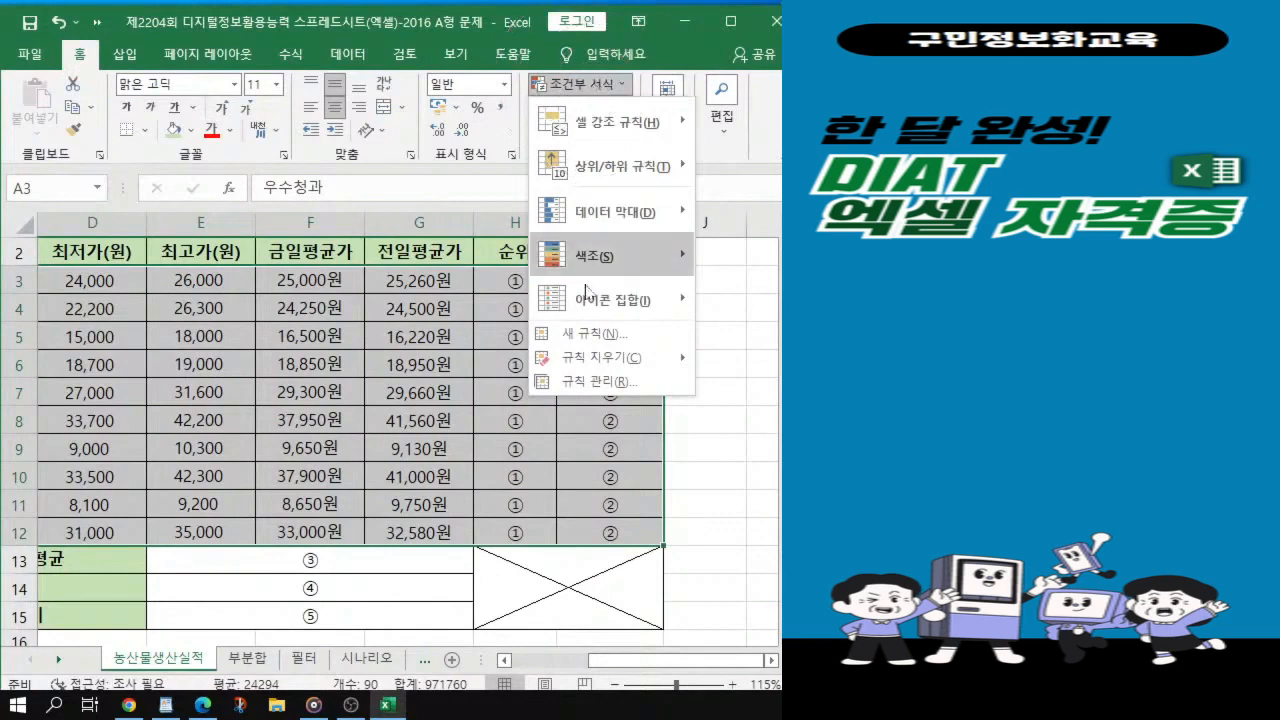
{"action": "left_click", "coordinate": [588, 336]}
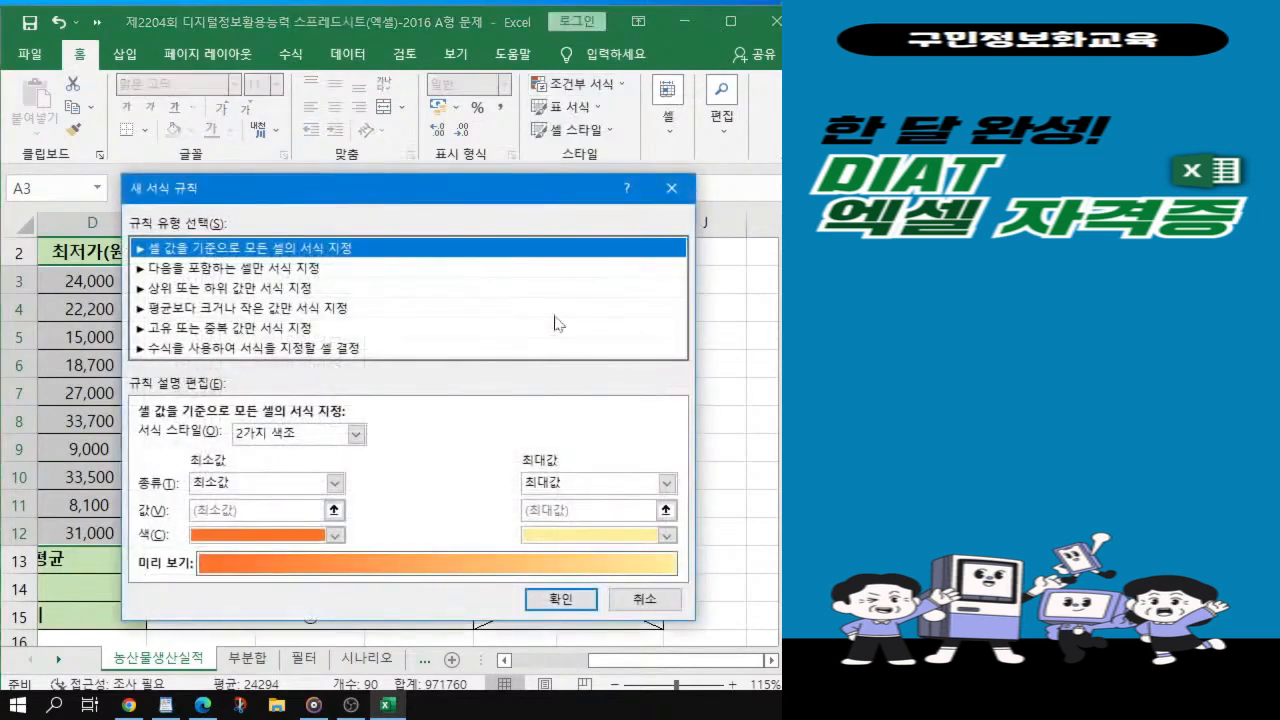
{"action": "left_click_drag", "start_coordinate": [471, 182], "coordinate": [507, 174]}
{"action": "left_click", "coordinate": [212, 342]}
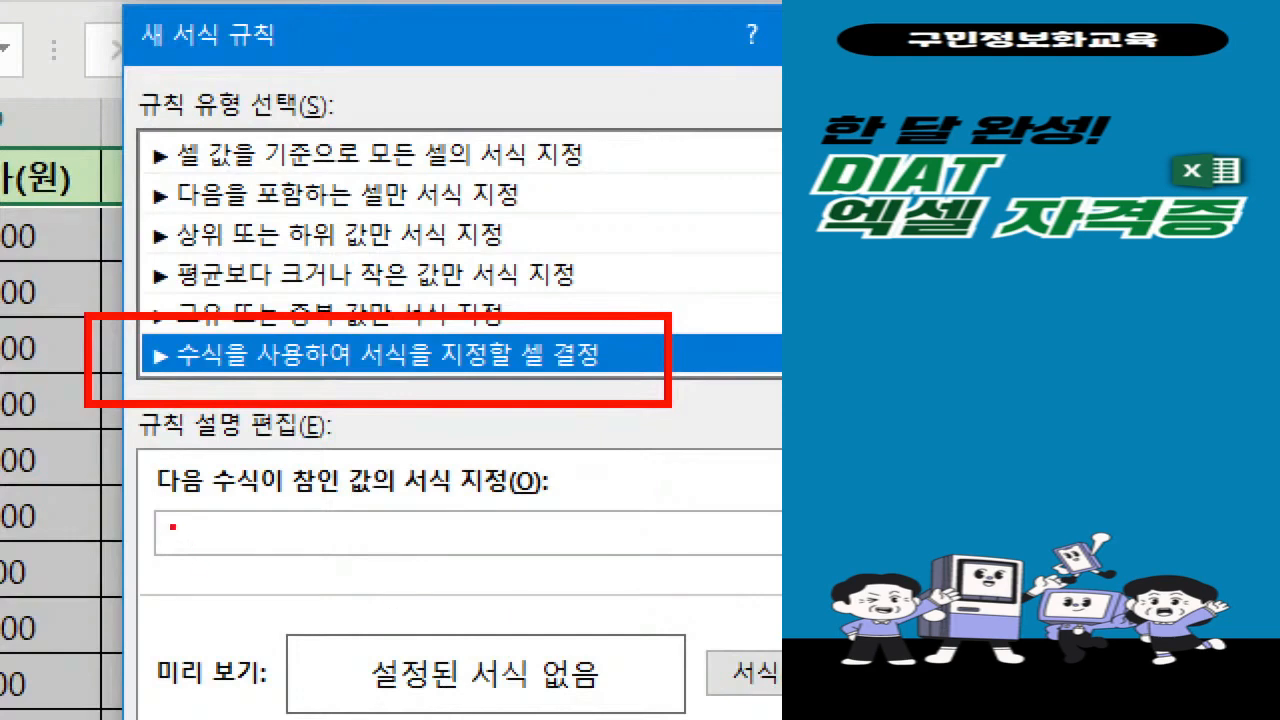
{"action": "mouse_move", "coordinate": [175, 525]}
{"action": "left_mouse_down"}
{"action": "mouse_move", "coordinate": [207, 524]}
{"action": "mouse_move", "coordinate": [198, 546]}
{"action": "mouse_move", "coordinate": [209, 549]}
{"action": "left_mouse_up"}
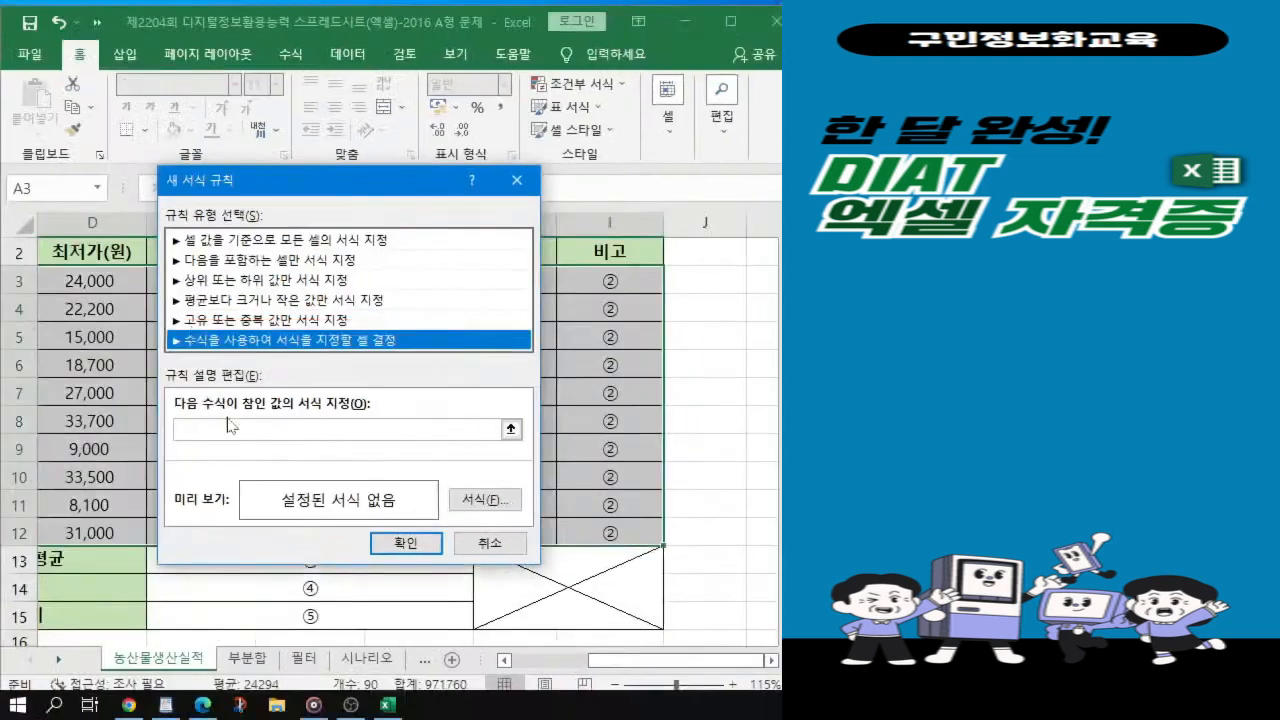
Step: Enter the rule formula =$E3>=30000, keeping only the 최고가(원) column reference absolute
{"action": "left_click", "coordinate": [200, 430]}
{"action": "type", "text": "="}
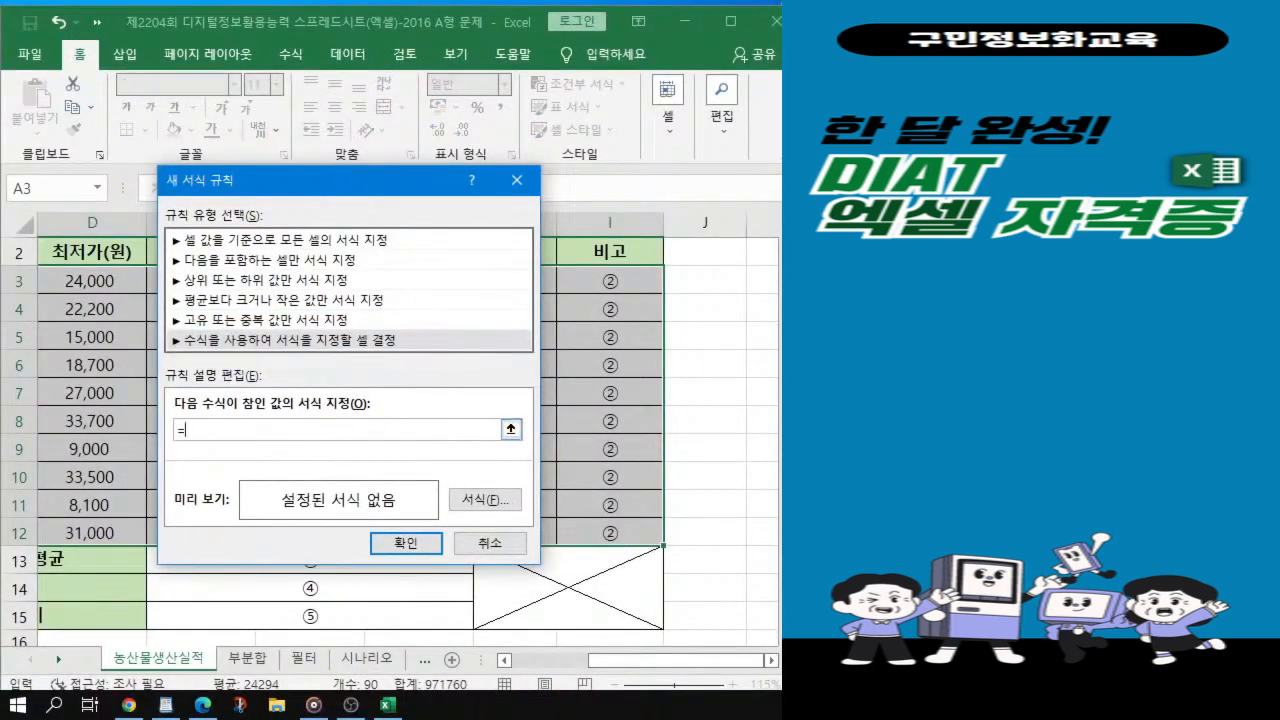
{"action": "key", "text": "alt+Tab"}
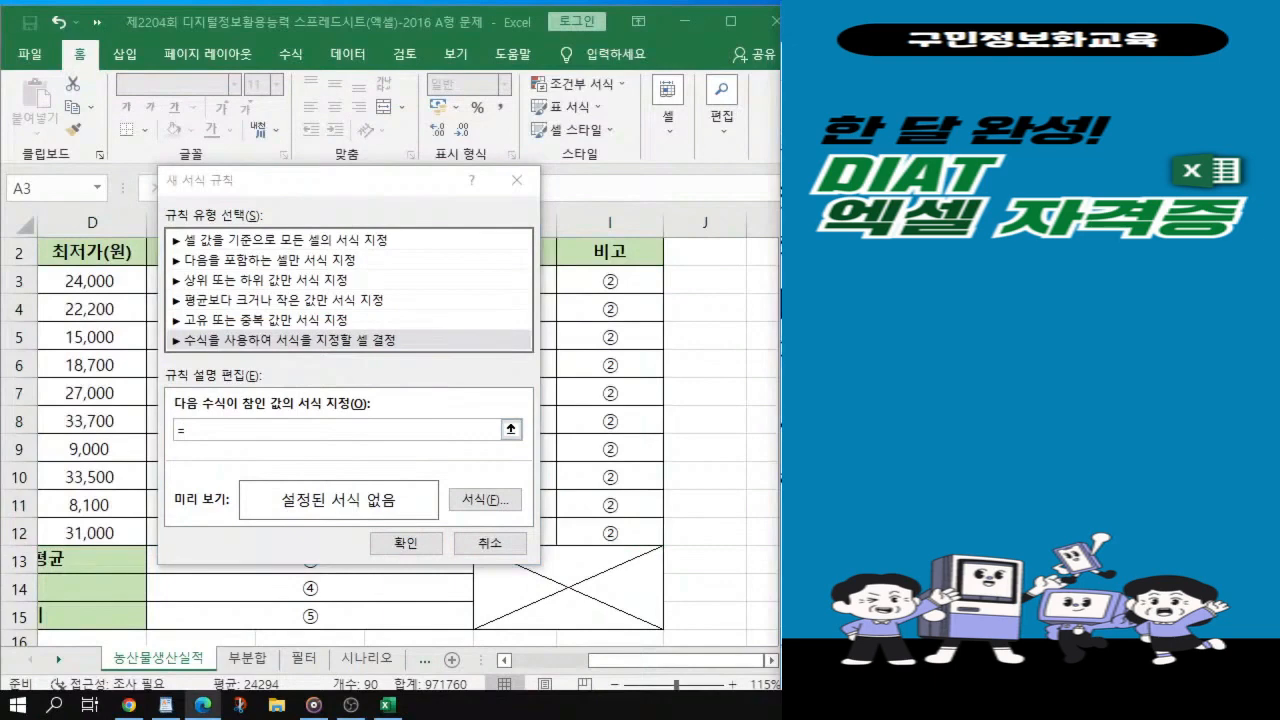
{"action": "left_click", "coordinate": [250, 431]}
{"action": "key", "text": "ctrl"}
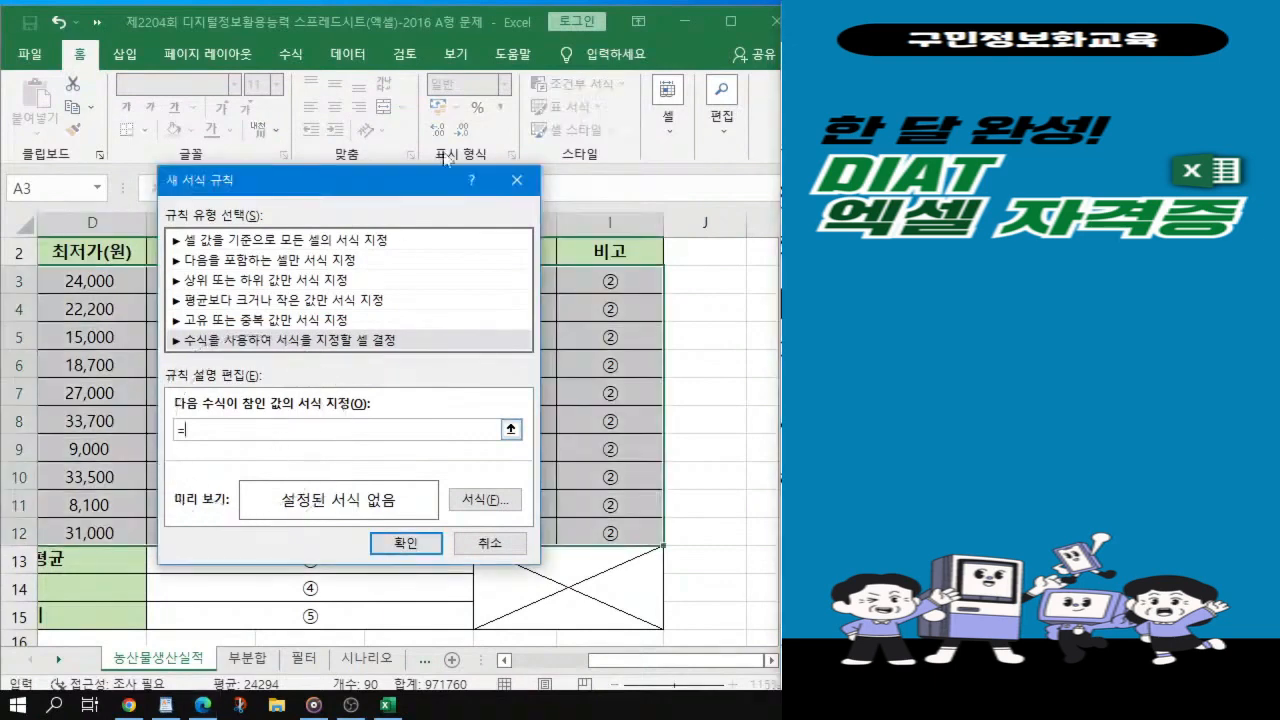
{"action": "left_click_drag", "start_coordinate": [388, 189], "coordinate": [556, 158]}
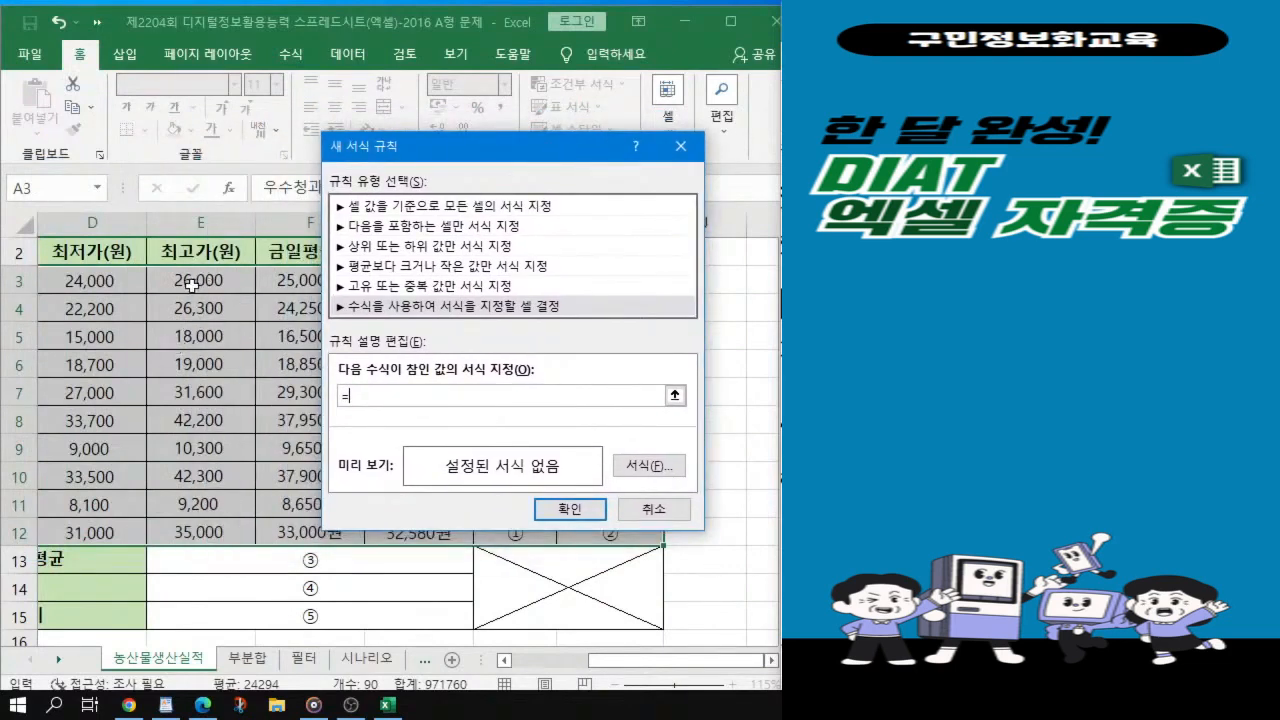
{"action": "left_click", "coordinate": [191, 285]}
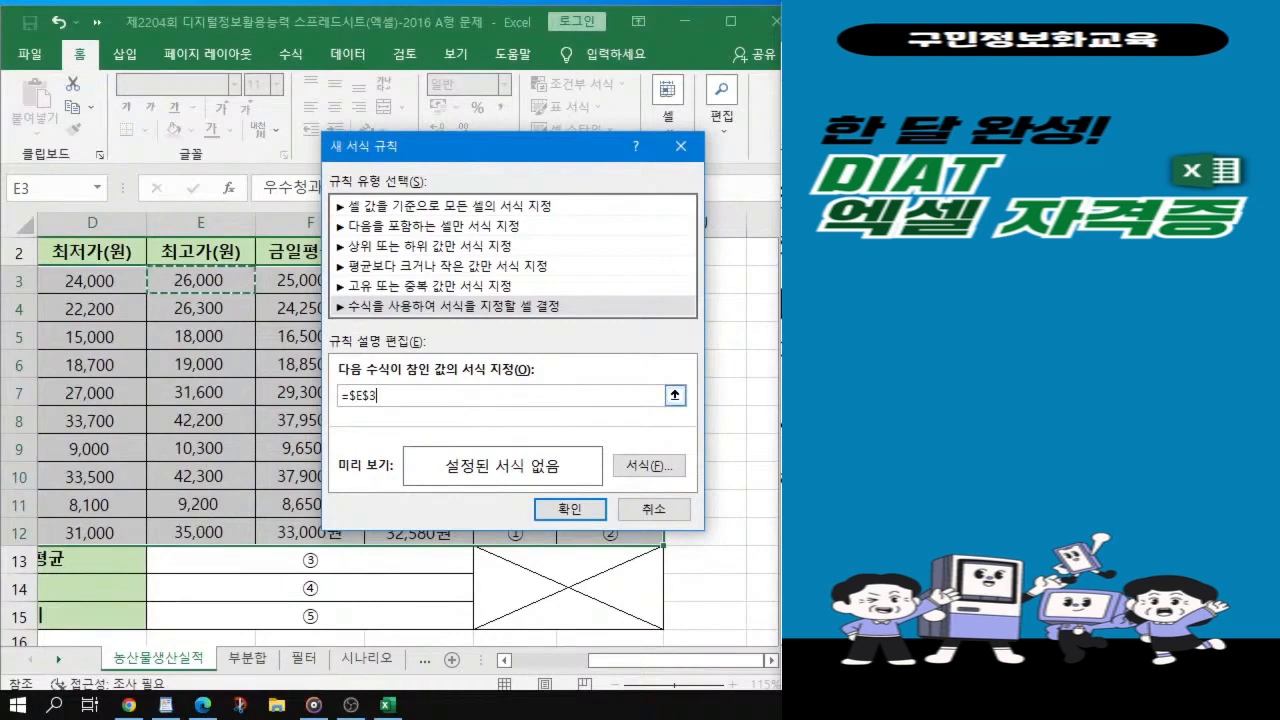
{"action": "key", "text": "F4"}
{"action": "key", "text": "F4"}
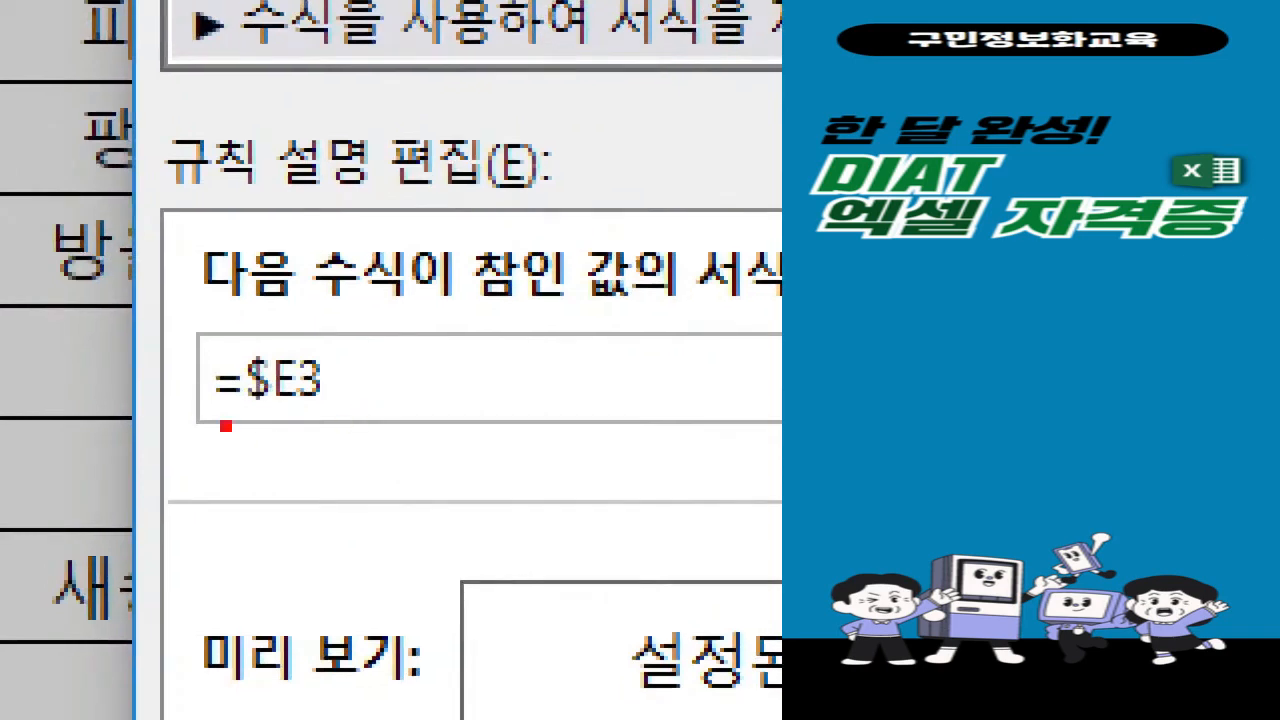
{"action": "left_click_drag", "start_coordinate": [222, 425], "coordinate": [346, 425]}
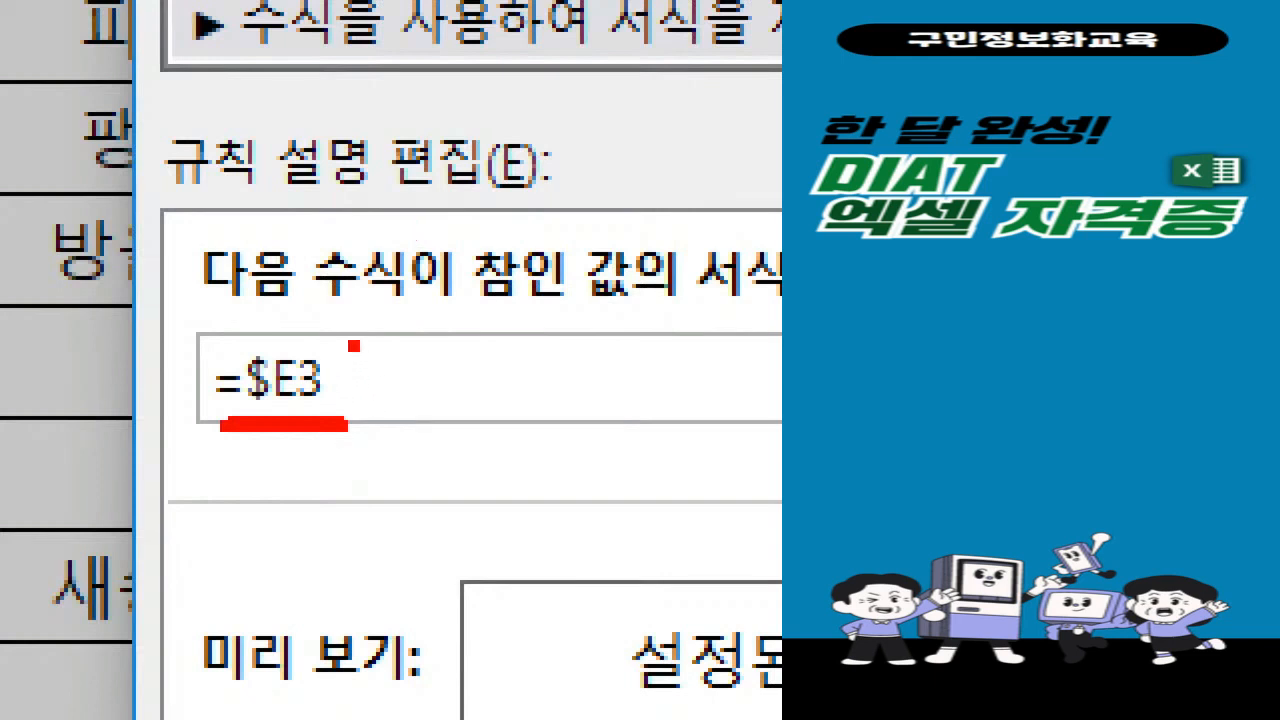
{"action": "mouse_move", "coordinate": [354, 346]}
{"action": "left_mouse_down"}
{"action": "mouse_move", "coordinate": [392, 369]}
{"action": "mouse_move", "coordinate": [347, 421]}
{"action": "left_mouse_up"}
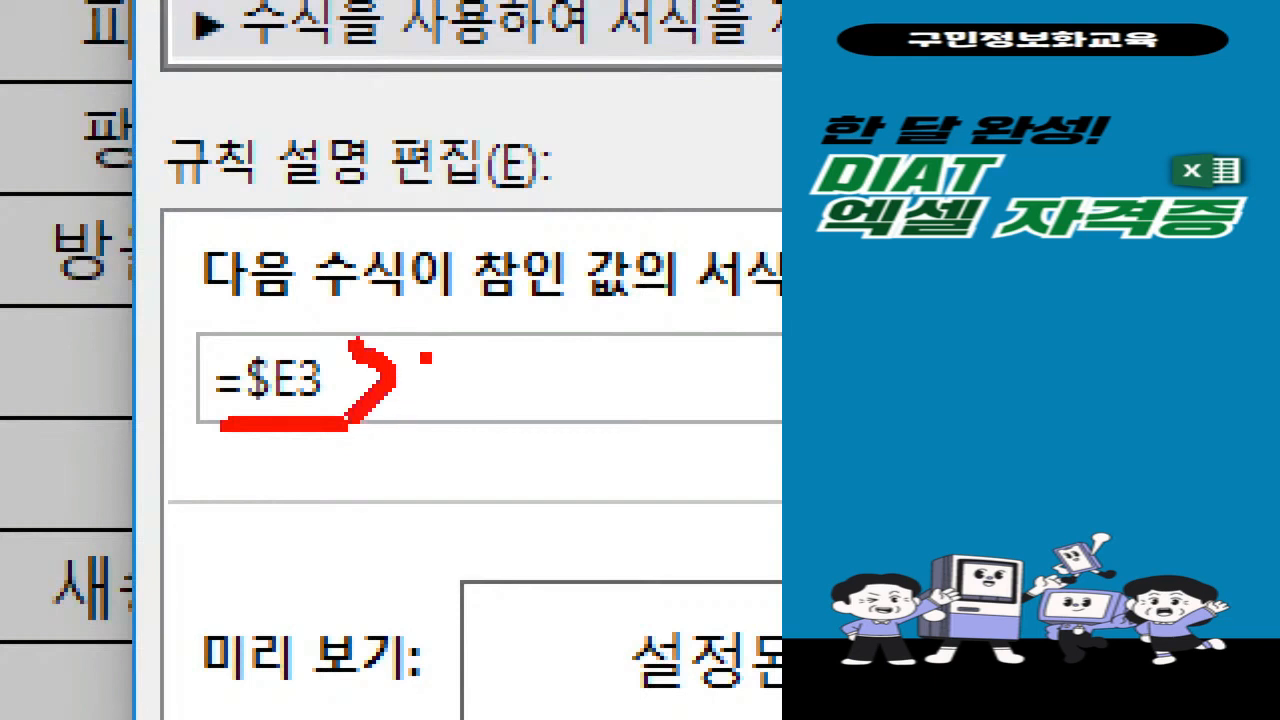
{"action": "left_click_drag", "start_coordinate": [426, 358], "coordinate": [478, 356]}
{"action": "left_click_drag", "start_coordinate": [420, 392], "coordinate": [482, 392]}
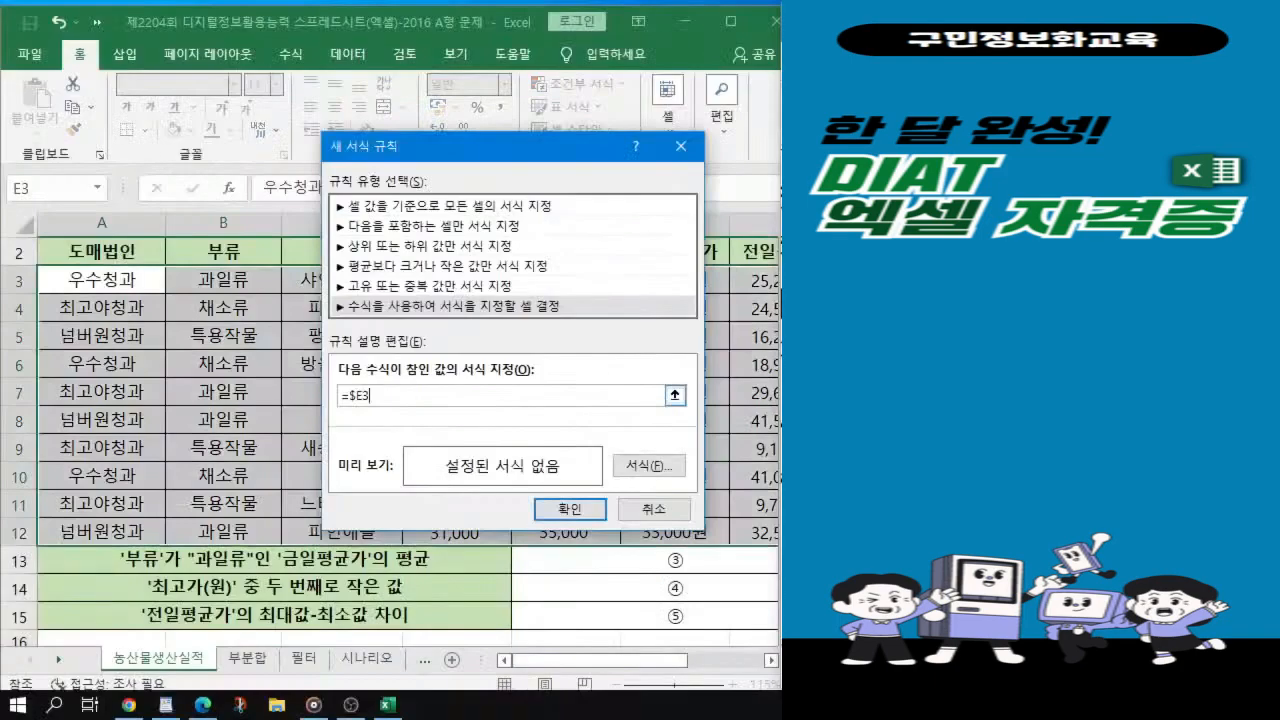
{"action": "type", "text": ">=30000"}
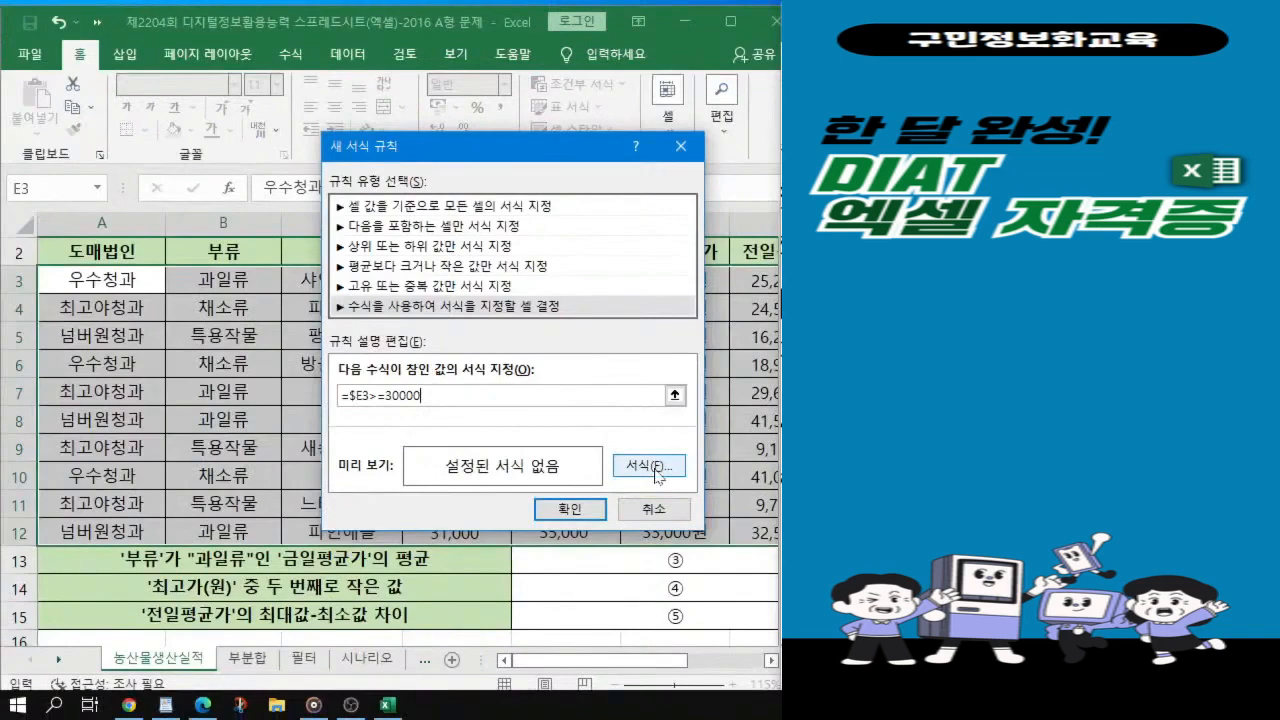
Step: Set the rule's font format to 굵은 기울임꼴 with the standard green colour
{"action": "left_click", "coordinate": [645, 461]}
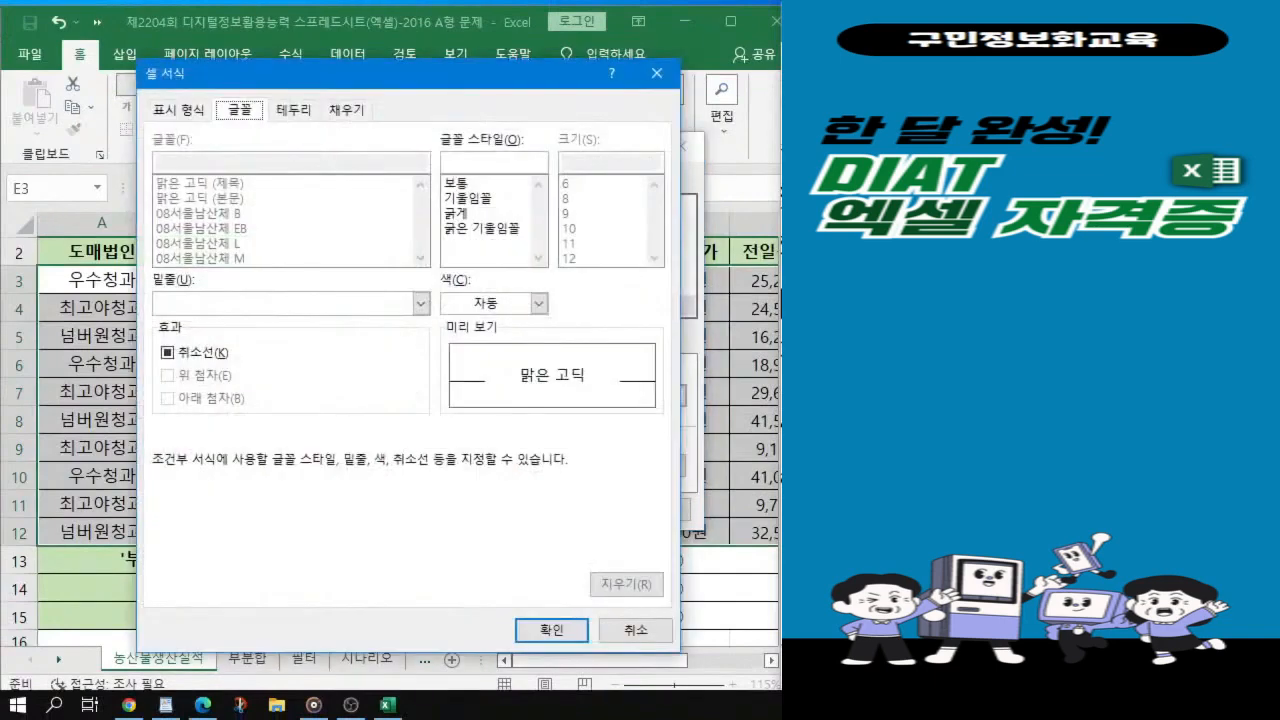
{"action": "key", "text": "alt+Tab"}
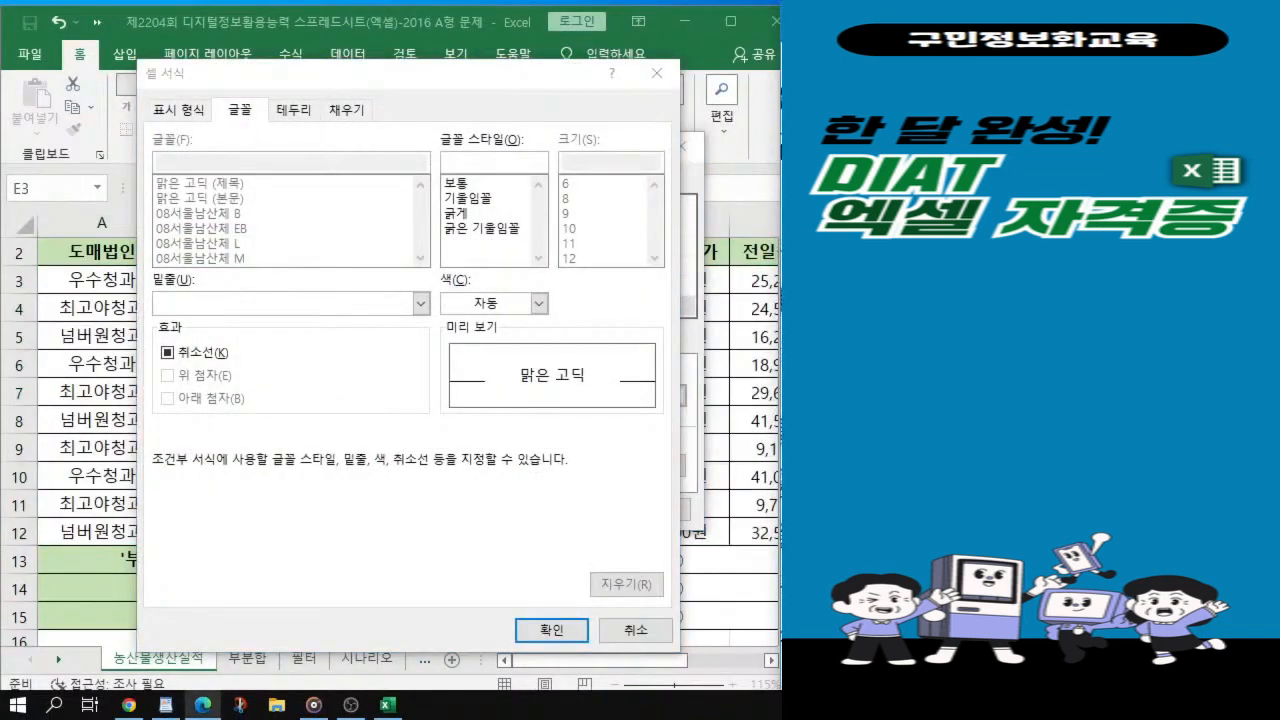
{"action": "left_click", "coordinate": [470, 229]}
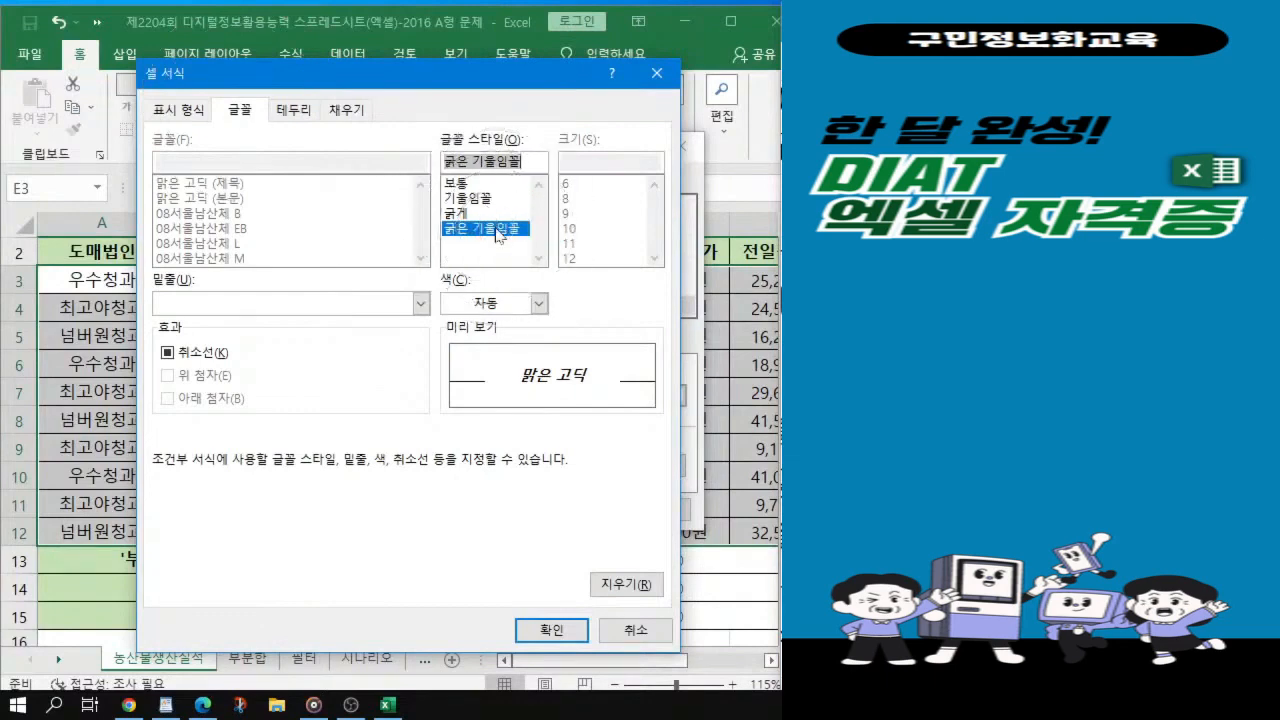
{"action": "left_click", "coordinate": [540, 305]}
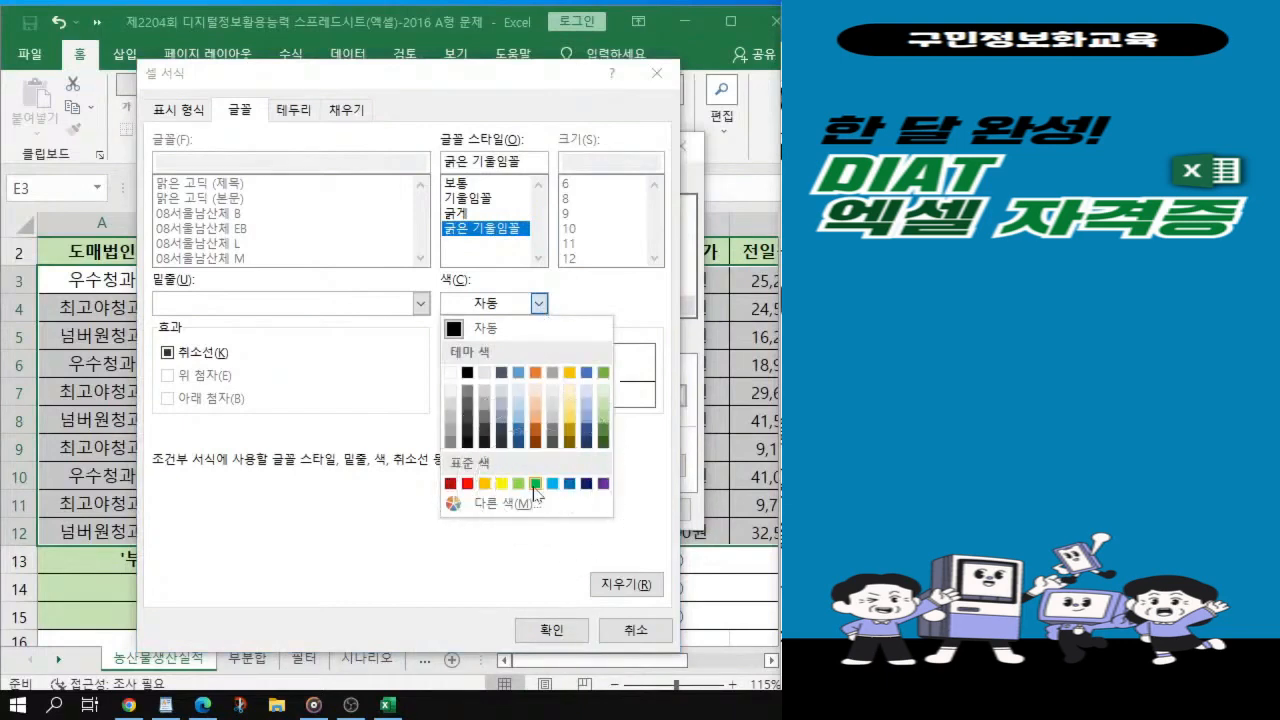
{"action": "left_click", "coordinate": [535, 485]}
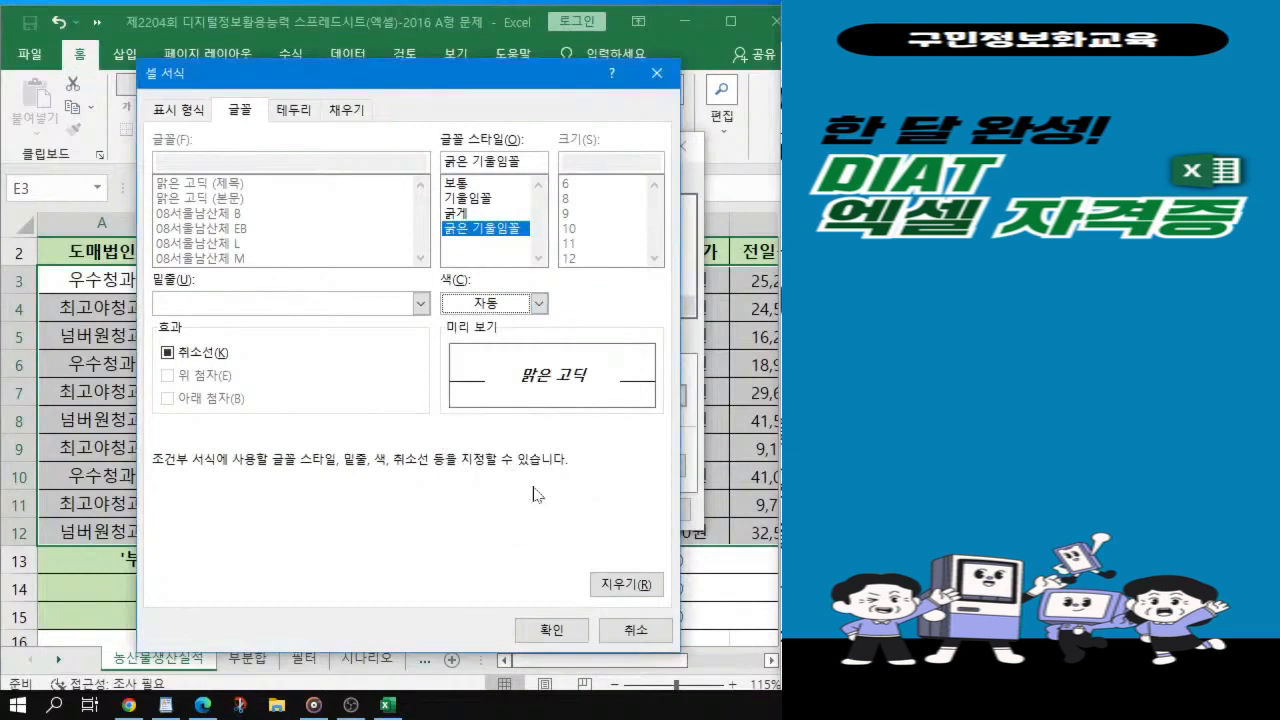
{"action": "left_click", "coordinate": [539, 303]}
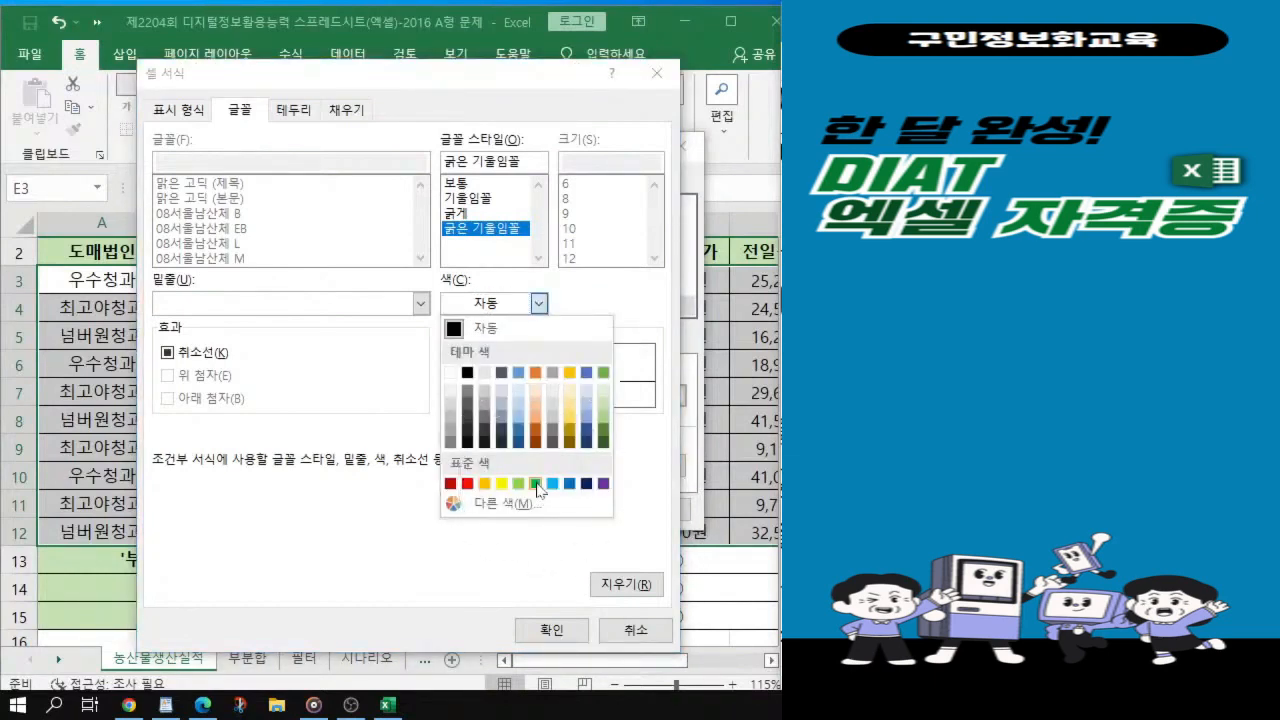
{"action": "left_click", "coordinate": [537, 486]}
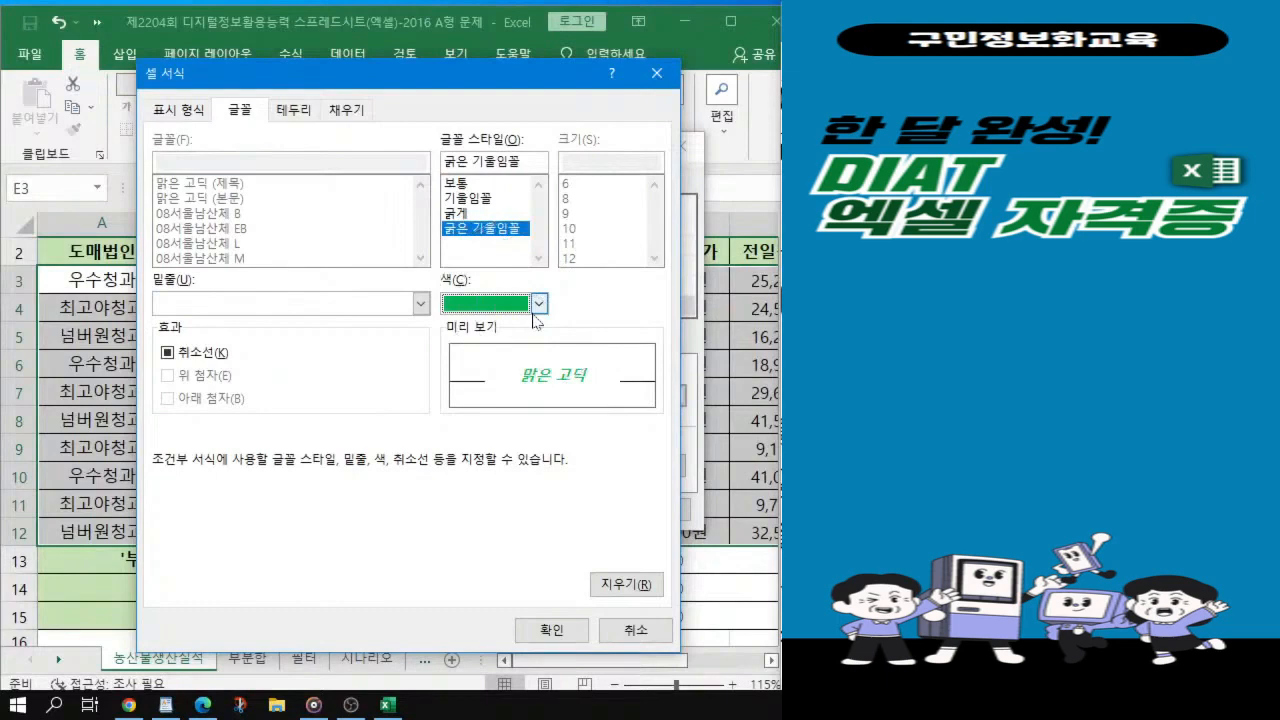
{"action": "left_click", "coordinate": [552, 631]}
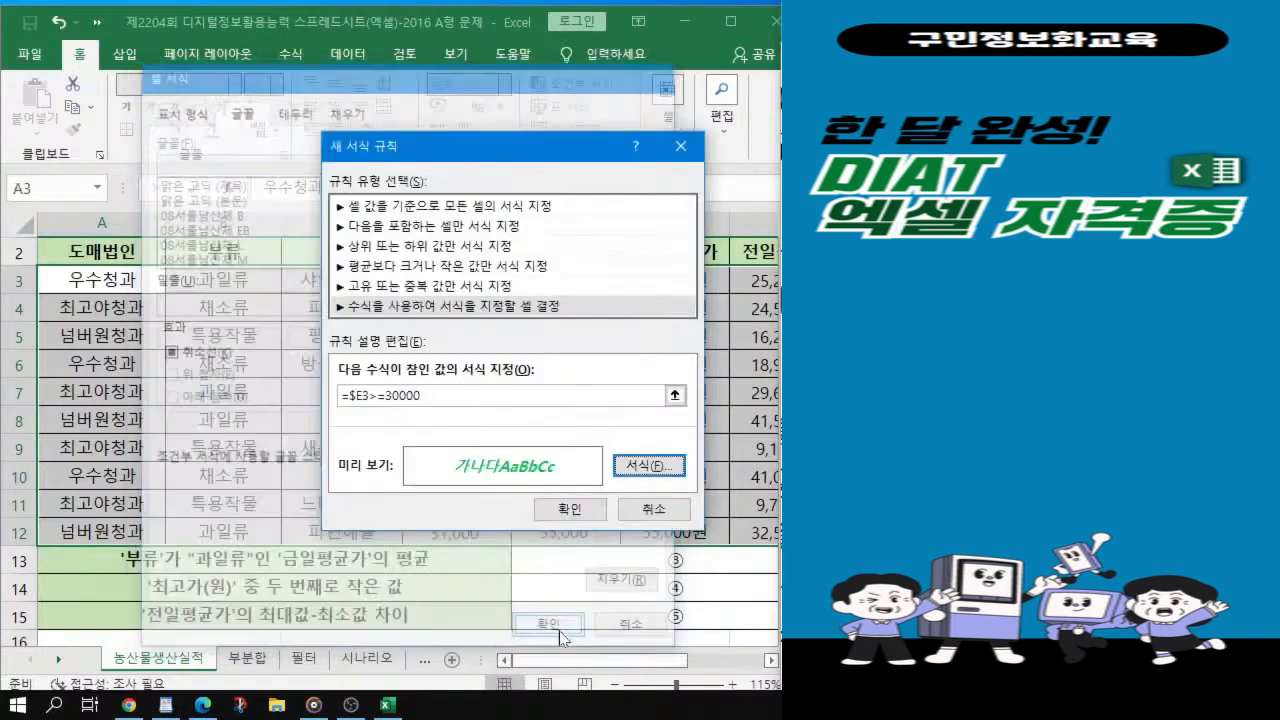
Step: Apply the finished conditional formatting rule to the selected cells A3:I12
{"action": "left_click", "coordinate": [565, 513]}
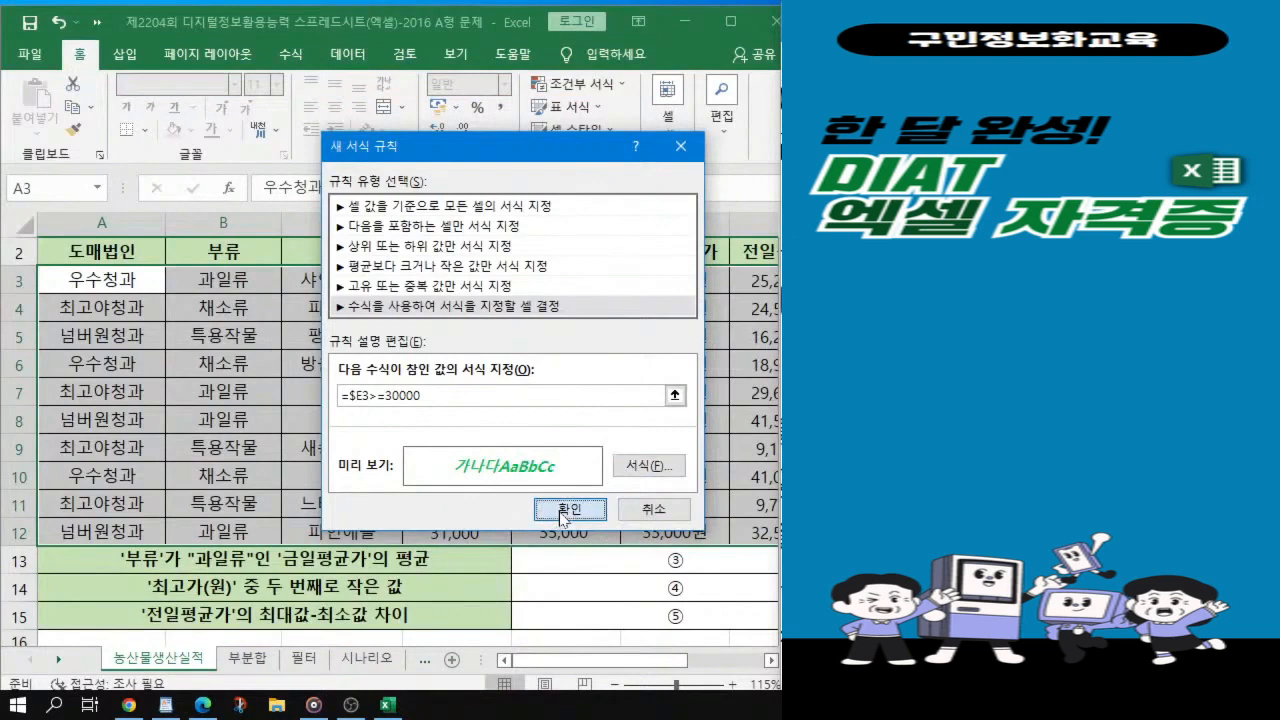
{"action": "left_click", "coordinate": [565, 513]}
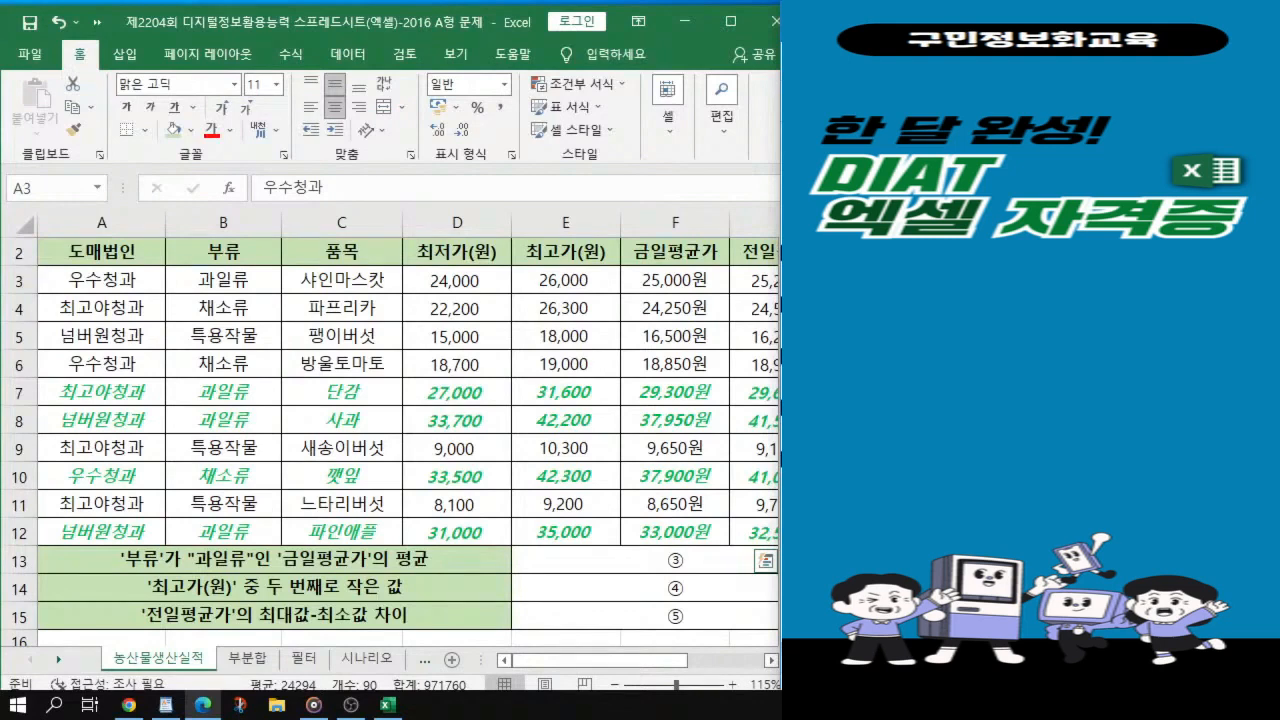
{"action": "left_click", "coordinate": [693, 316]}
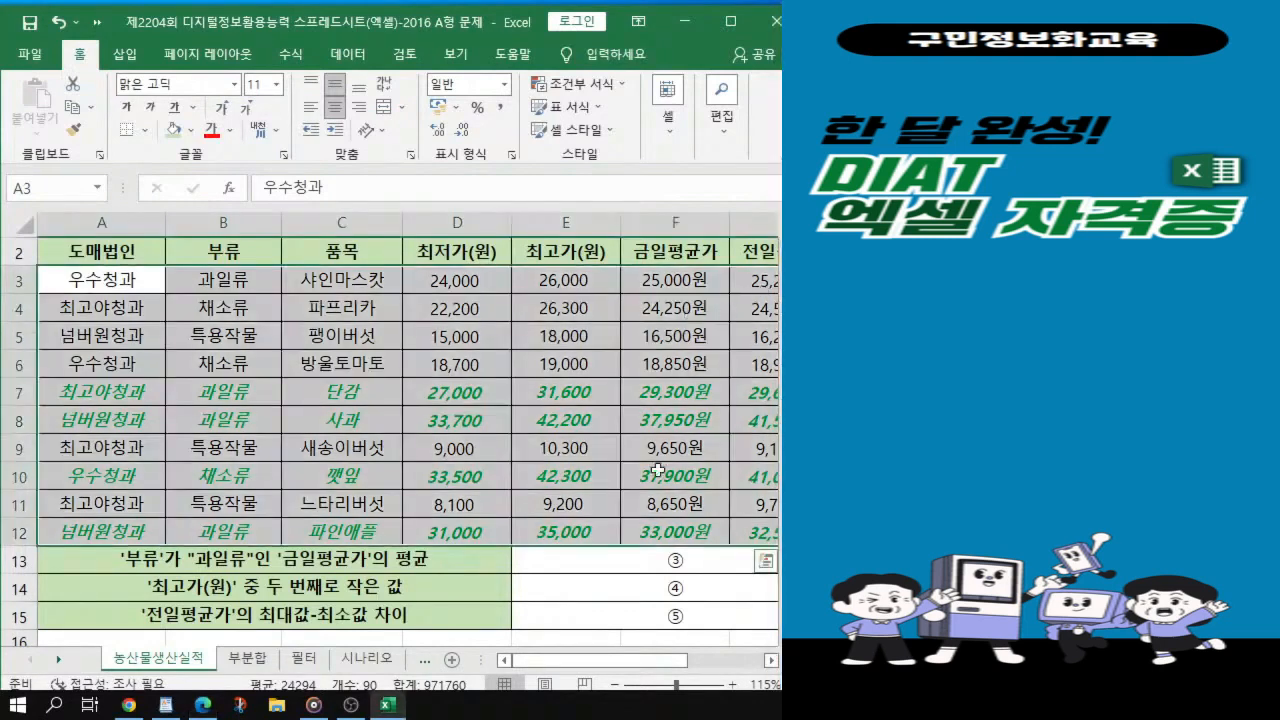
Step: Select the 순위 column's data cells, H3:H12
{"action": "left_click_drag", "start_coordinate": [612, 674], "coordinate": [662, 674]}
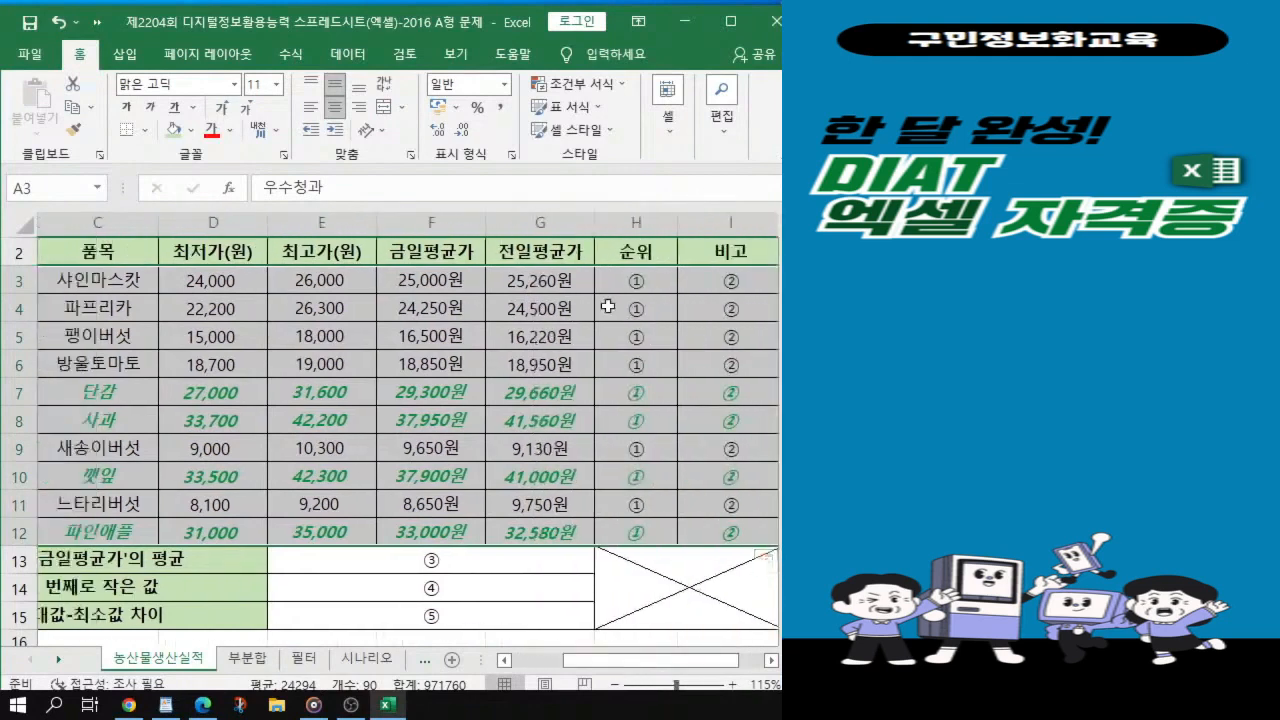
{"action": "left_click", "coordinate": [652, 281]}
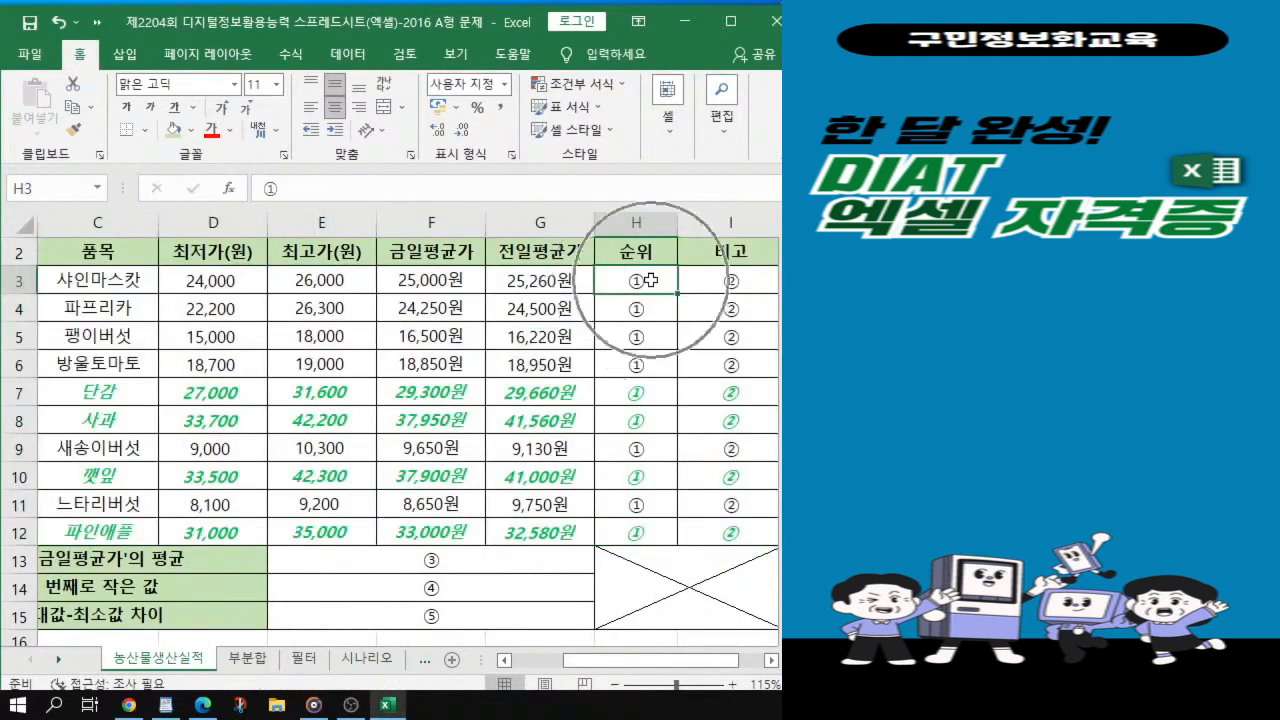
{"action": "left_click_drag", "start_coordinate": [650, 284], "coordinate": [660, 528]}
{"action": "left_click_drag", "start_coordinate": [650, 660], "coordinate": [676, 660]}
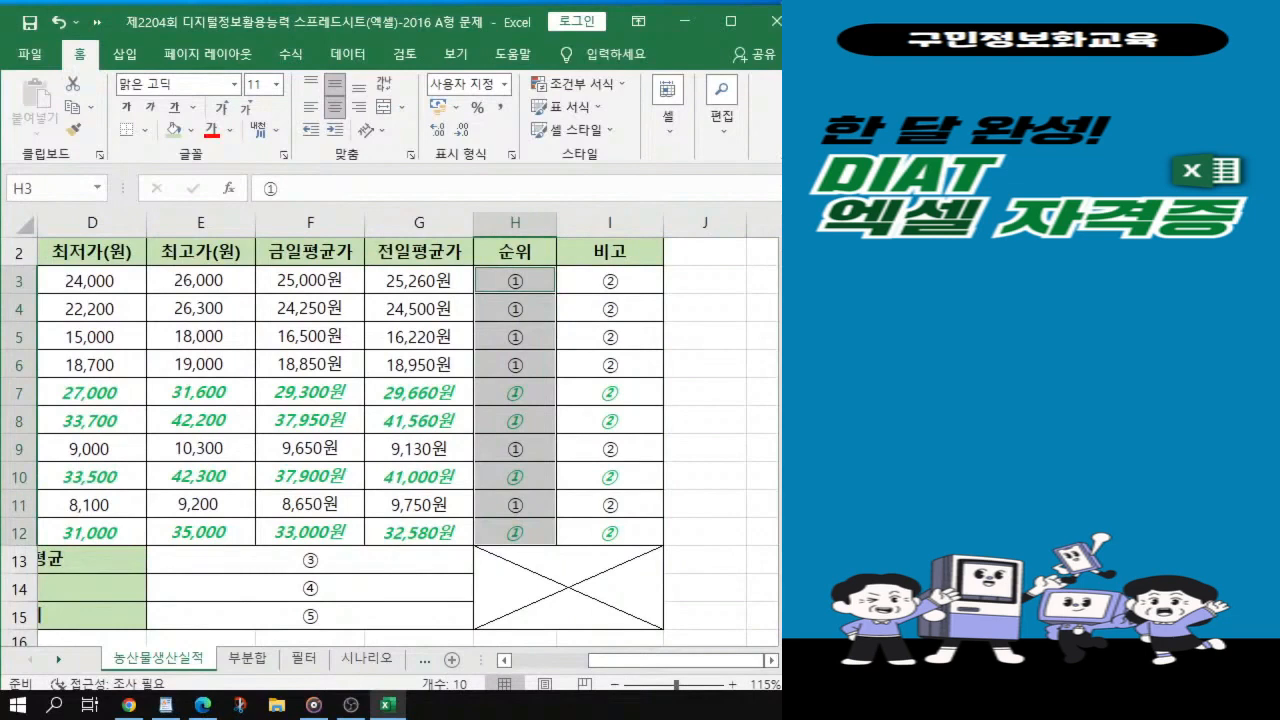
{"action": "key", "text": "alt+Tab"}
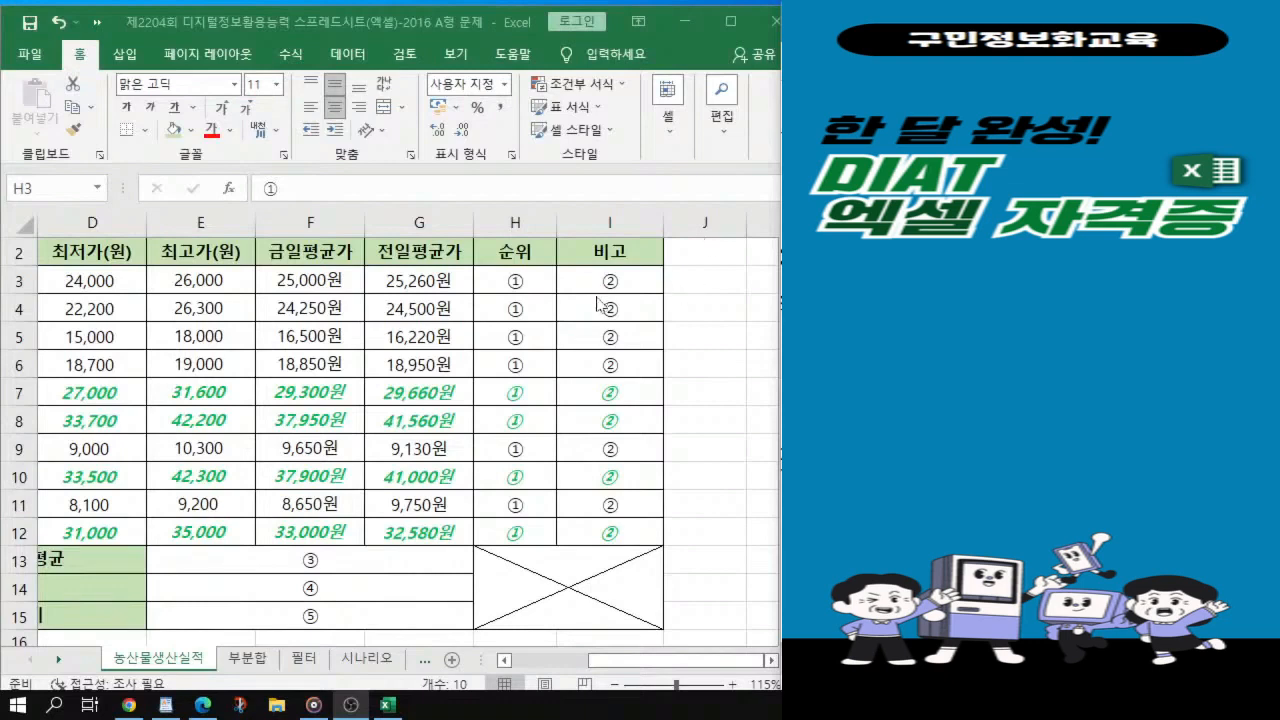
{"action": "left_click", "coordinate": [539, 280]}
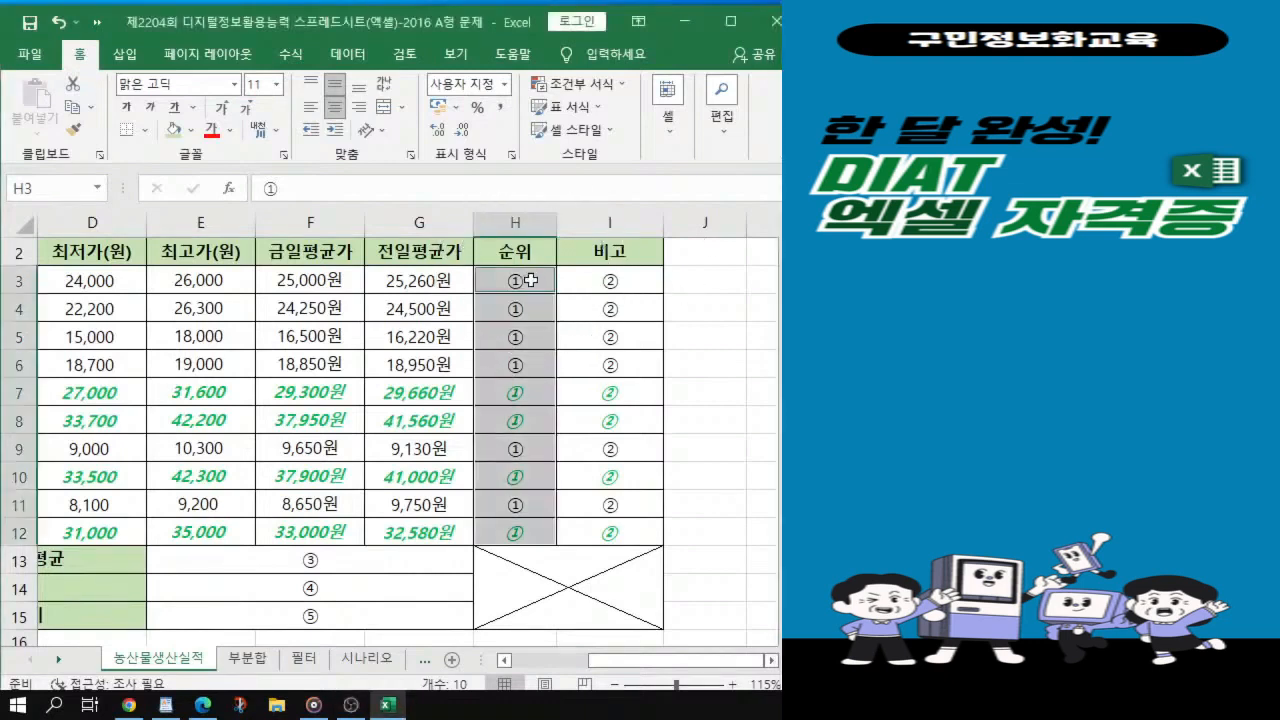
Step: Start a RANK.EQ formula in H3 with the 금일평균가 cell F3 as the number to rank
{"action": "type", "text": "="}
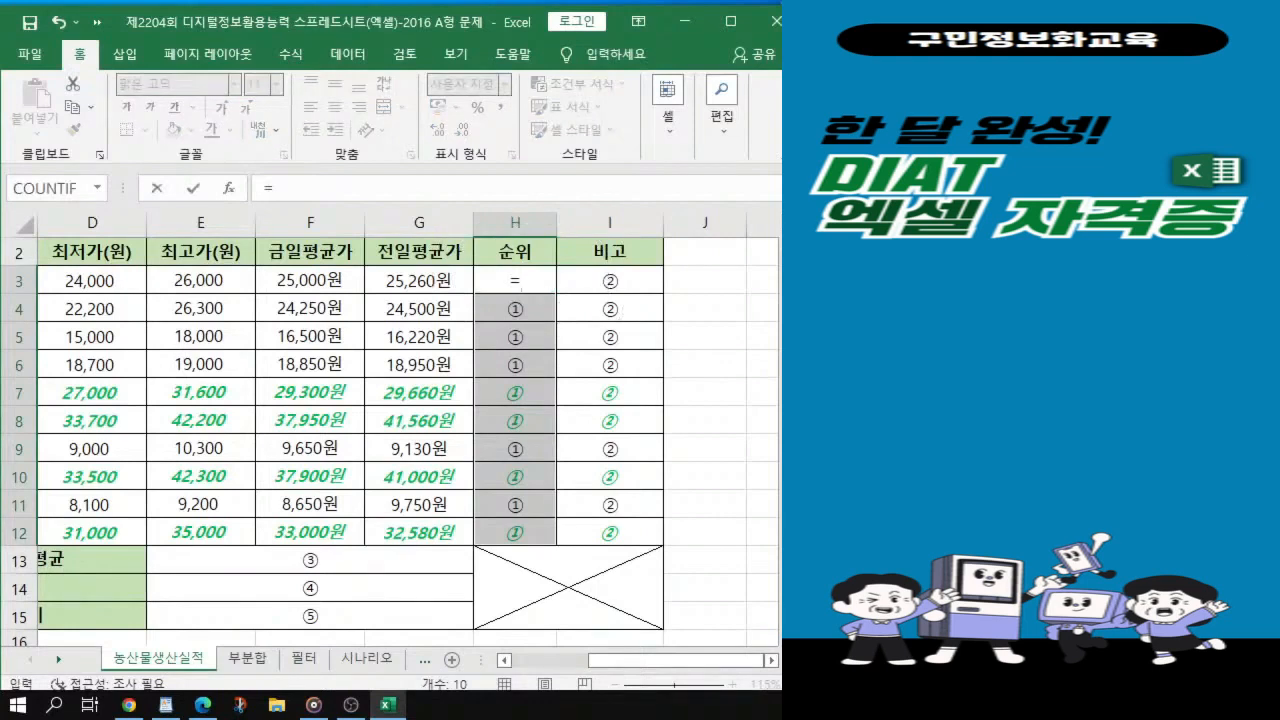
{"action": "type", "text": "r"}
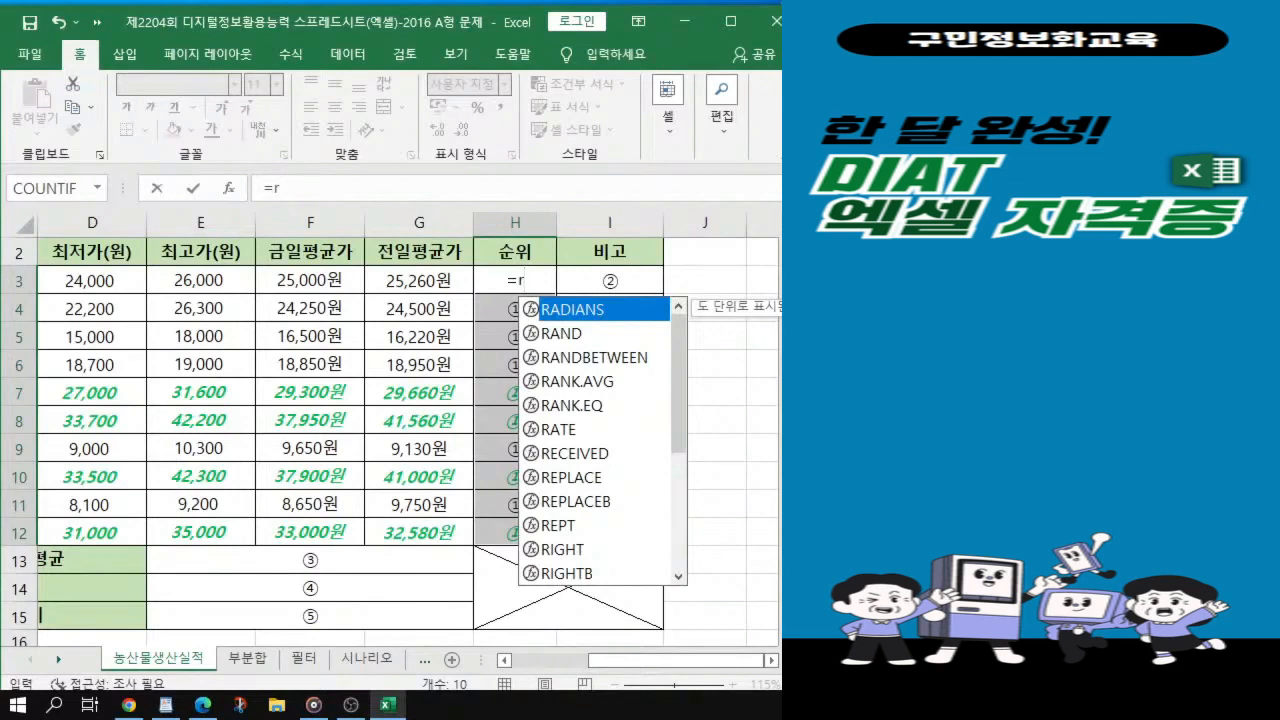
{"action": "left_click", "coordinate": [568, 408]}
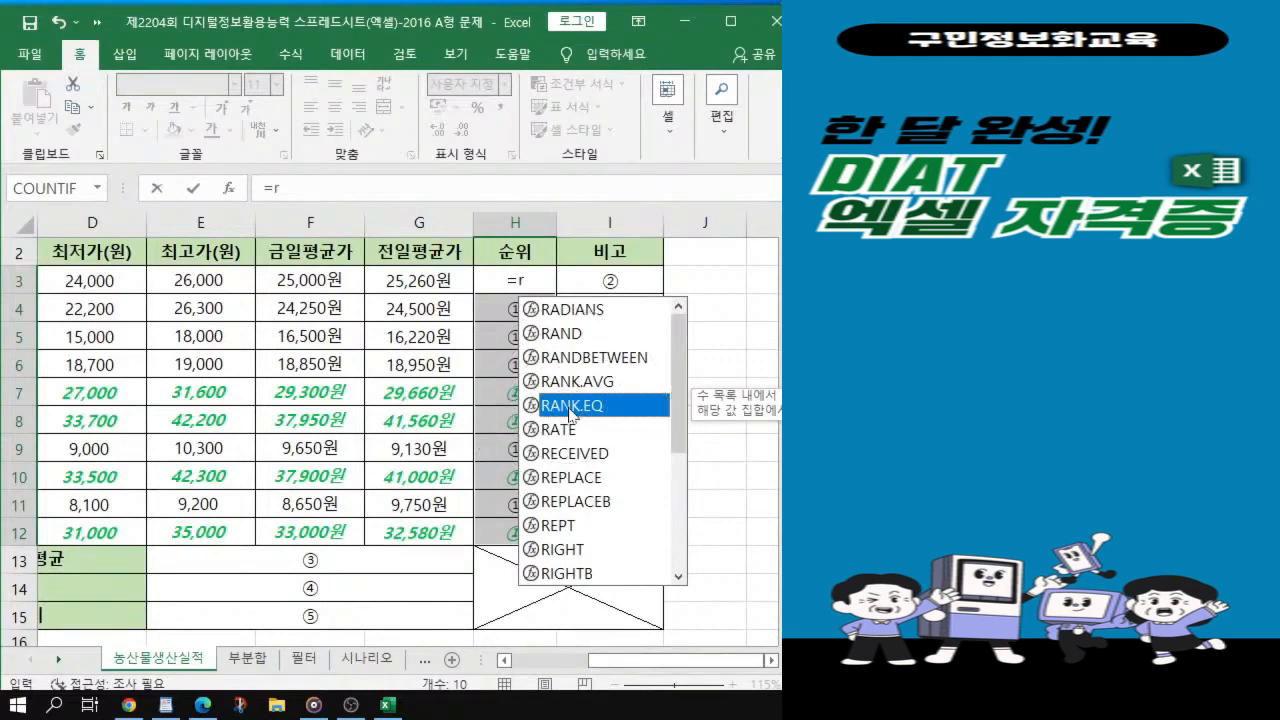
{"action": "double_click", "coordinate": [572, 414]}
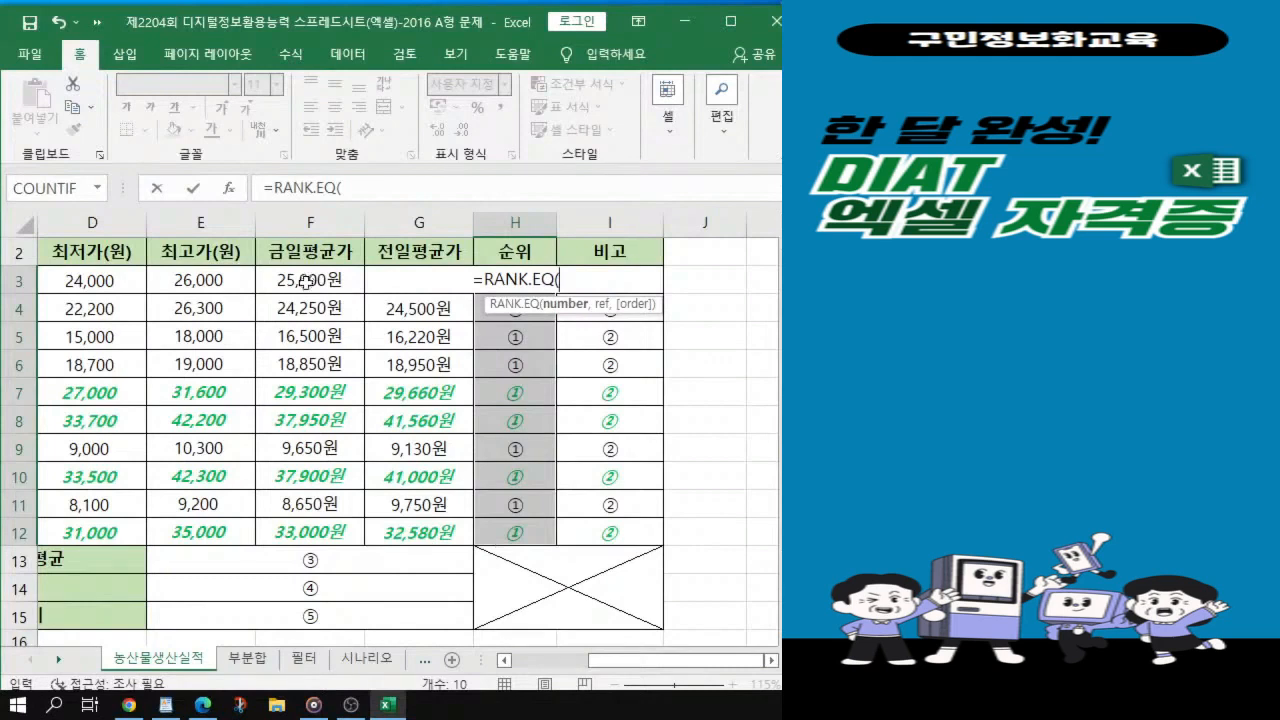
{"action": "left_click", "coordinate": [305, 282]}
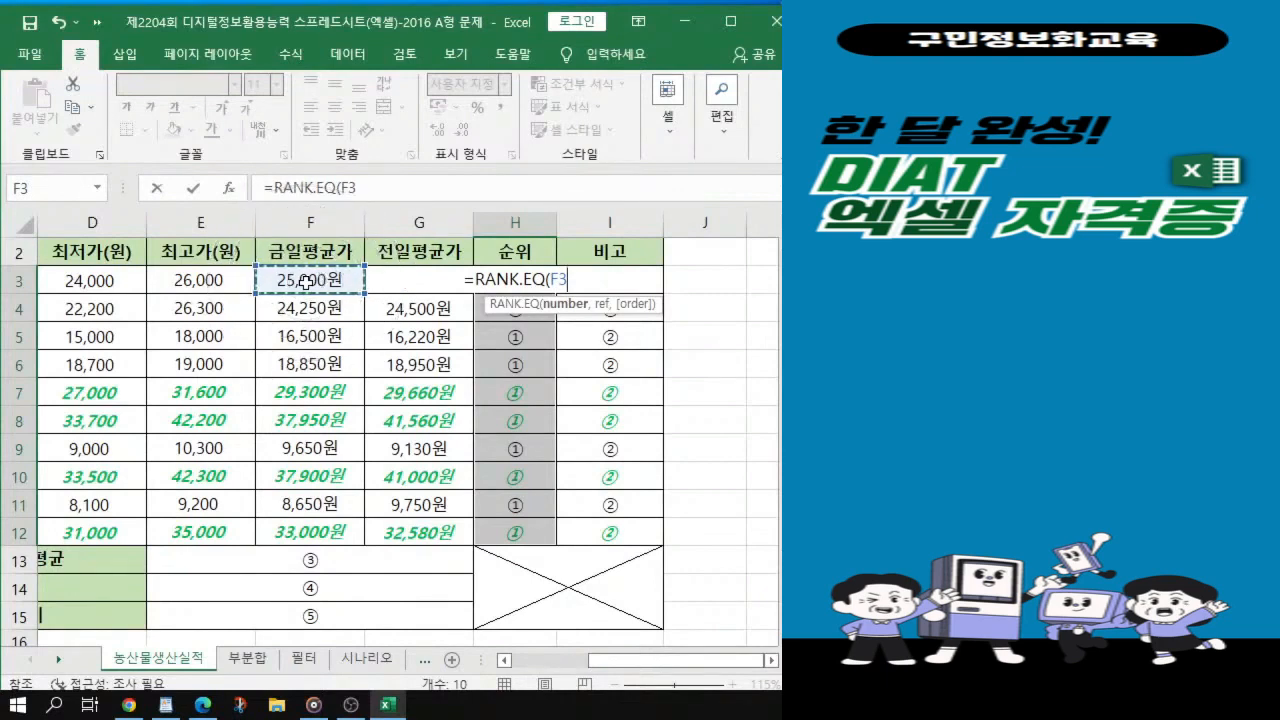
Step: Set the RANK.EQ comparison range to the 금일평균가 values as the absolute reference $F$3:$F$12
{"action": "type", "text": ","}
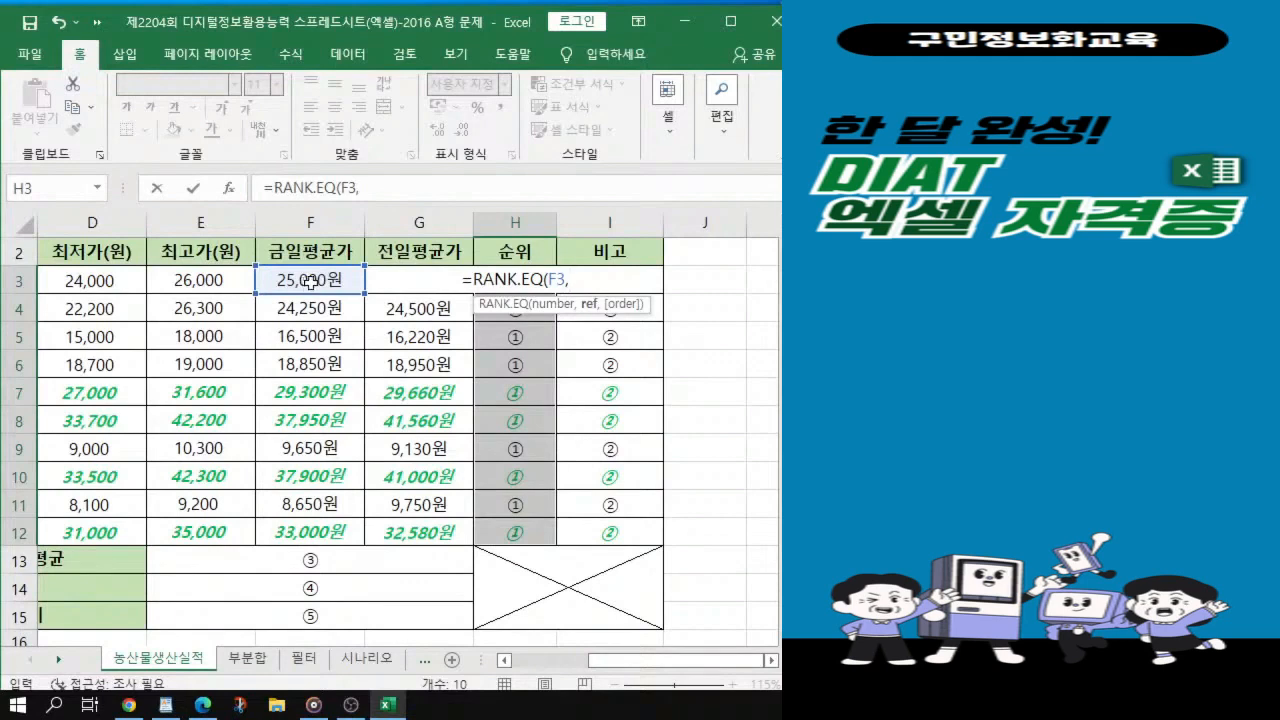
{"action": "left_click", "coordinate": [311, 282]}
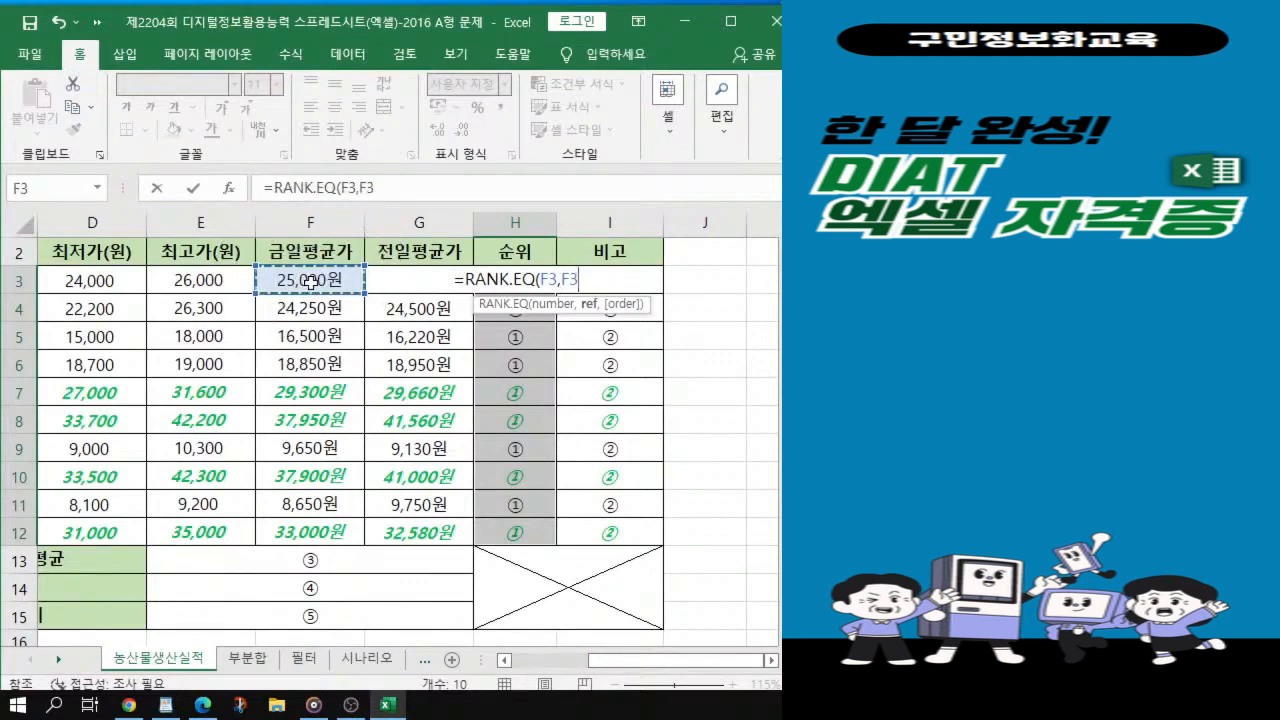
{"action": "left_click_drag", "start_coordinate": [311, 282], "coordinate": [313, 527]}
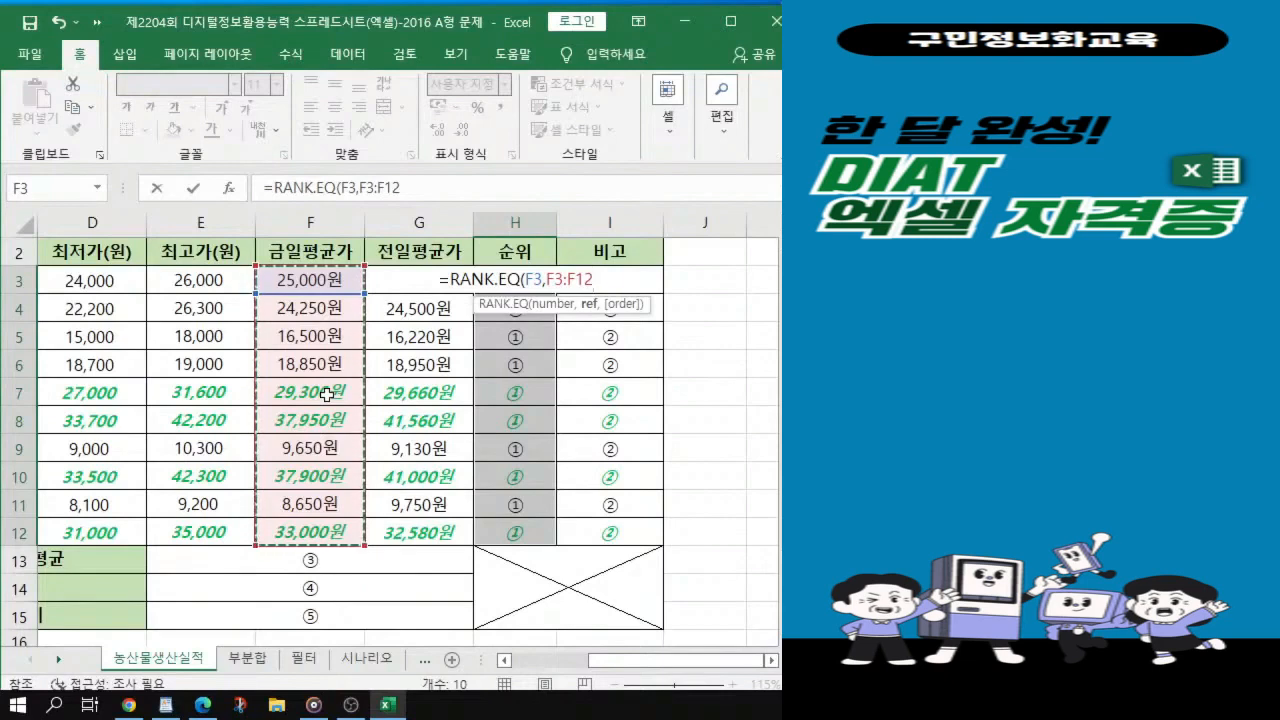
{"action": "key", "text": "F4"}
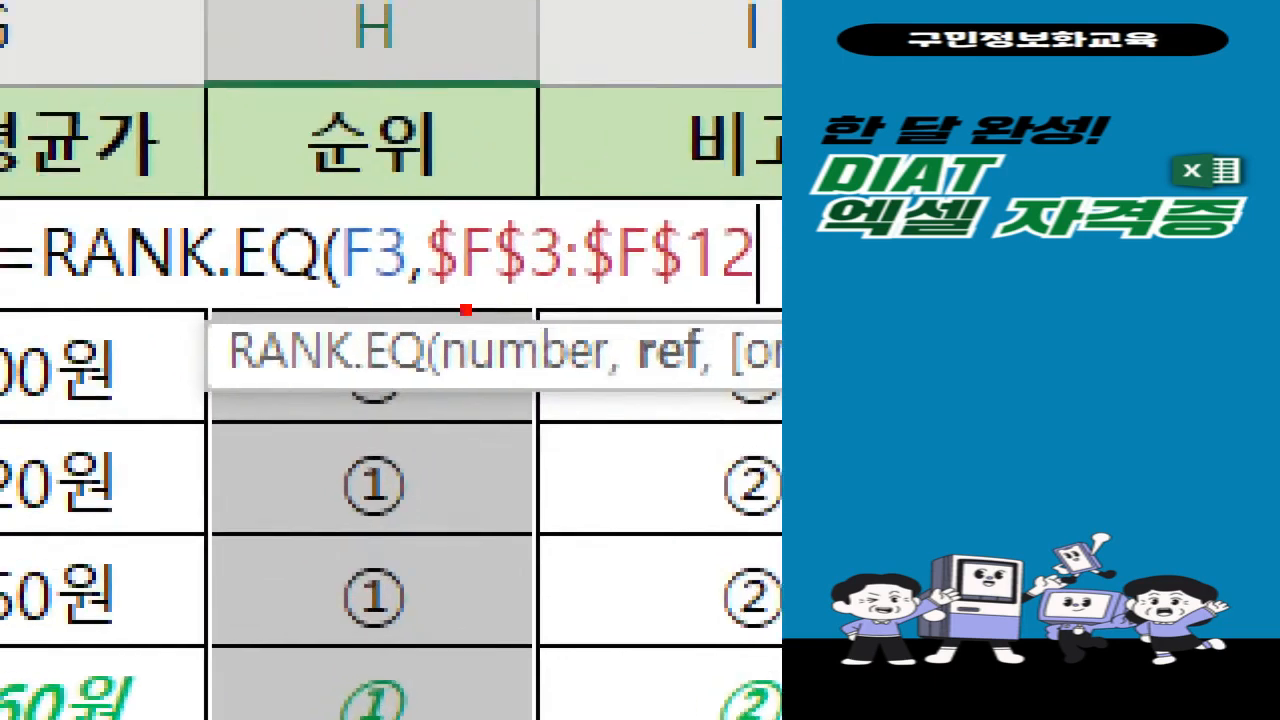
{"action": "left_click_drag", "start_coordinate": [425, 301], "coordinate": [744, 298]}
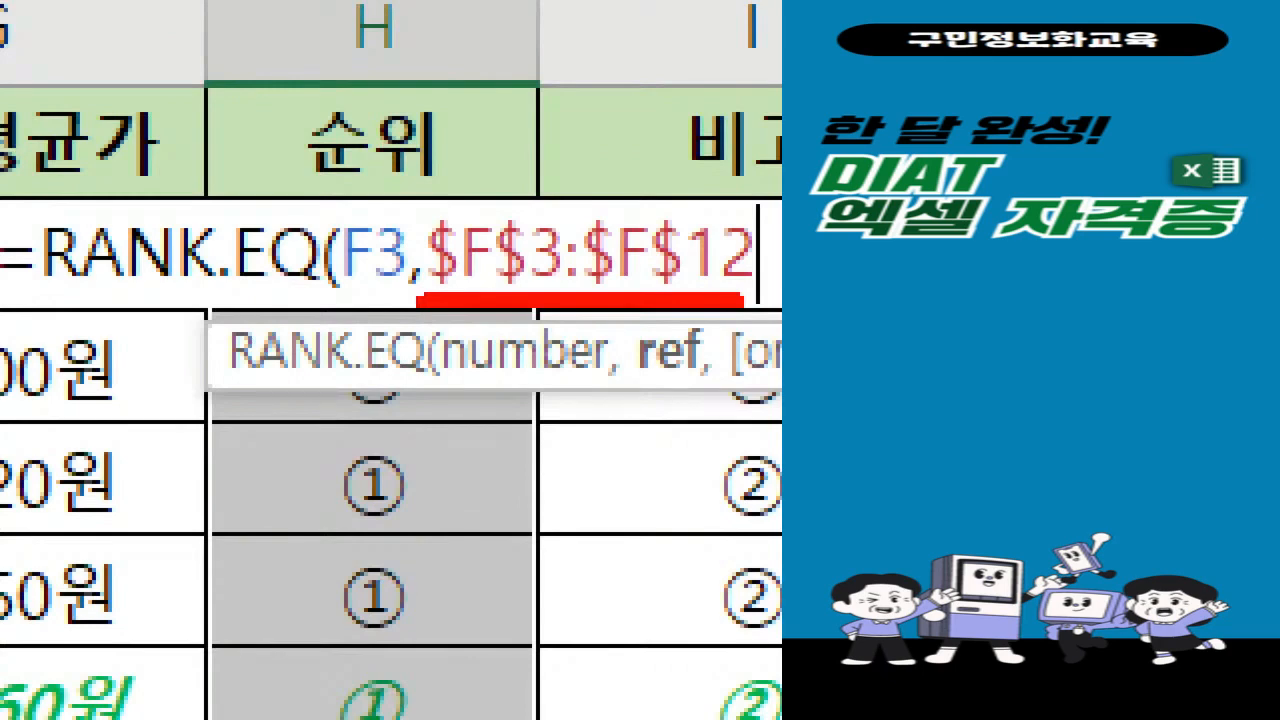
{"action": "mouse_move", "coordinate": [758, 213]}
{"action": "left_mouse_down"}
{"action": "mouse_move", "coordinate": [780, 288]}
{"action": "mouse_move", "coordinate": [766, 306]}
{"action": "left_mouse_up"}
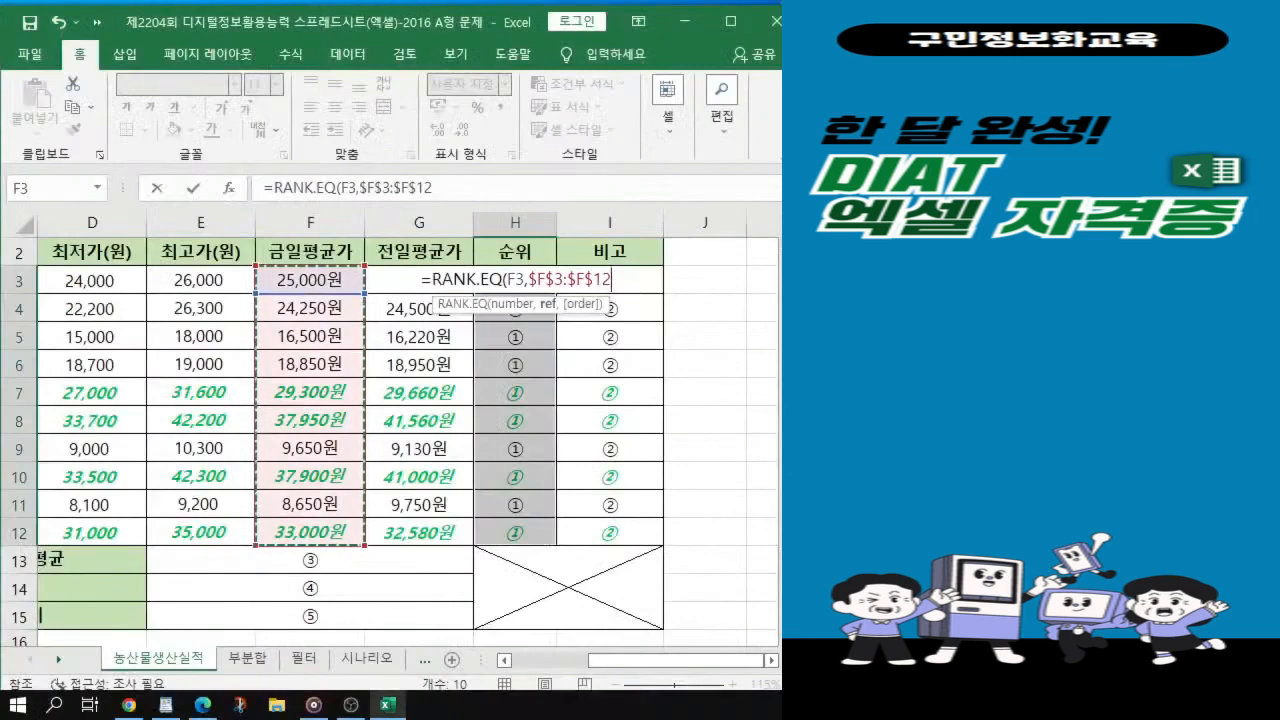
Step: Complete the formula as =RANK.EQ(F3,$F$3:$F$12) and enter it in all selected 순위 cells at once
{"action": "type", "text": ")"}
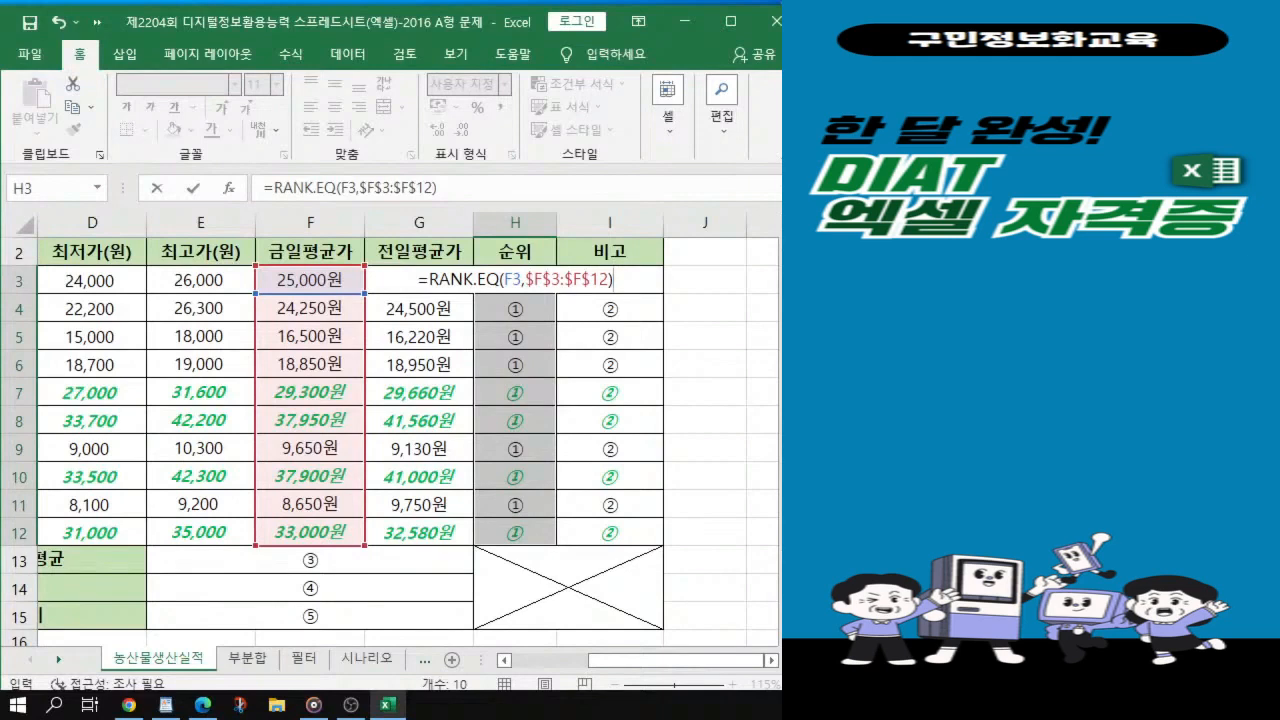
{"action": "key", "text": "ctrl+Return"}
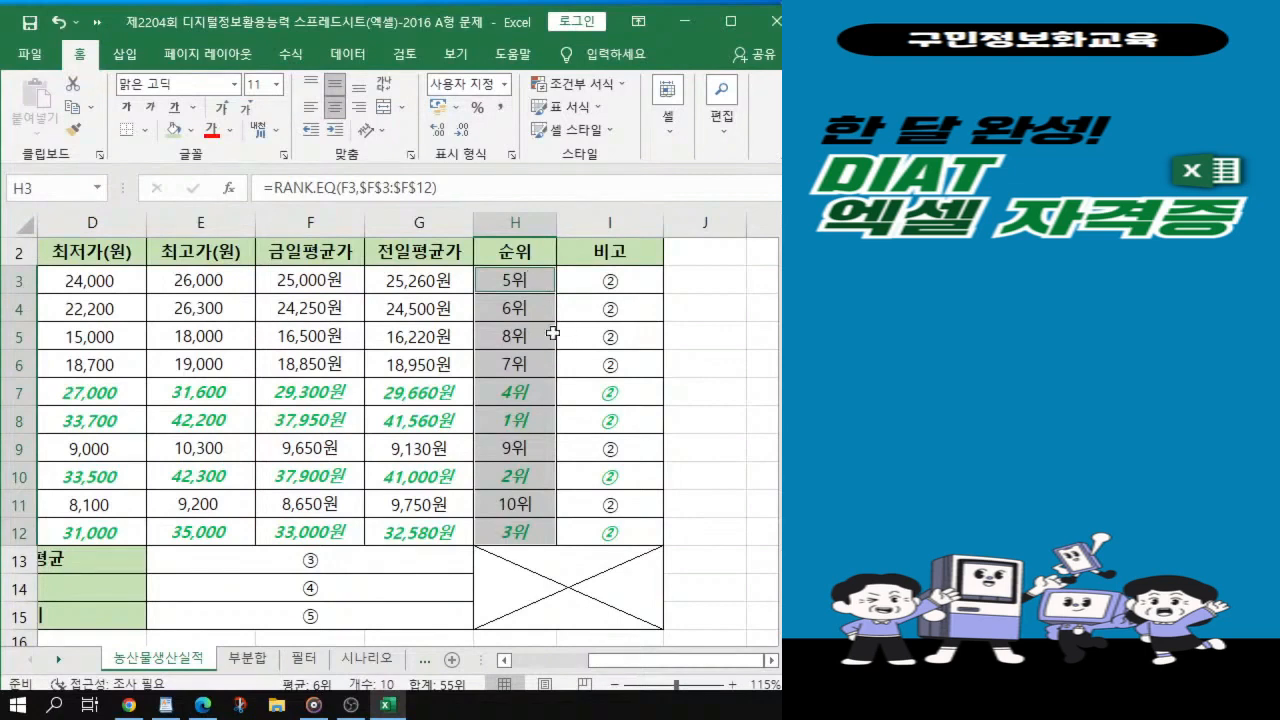
{"action": "left_click", "coordinate": [547, 286]}
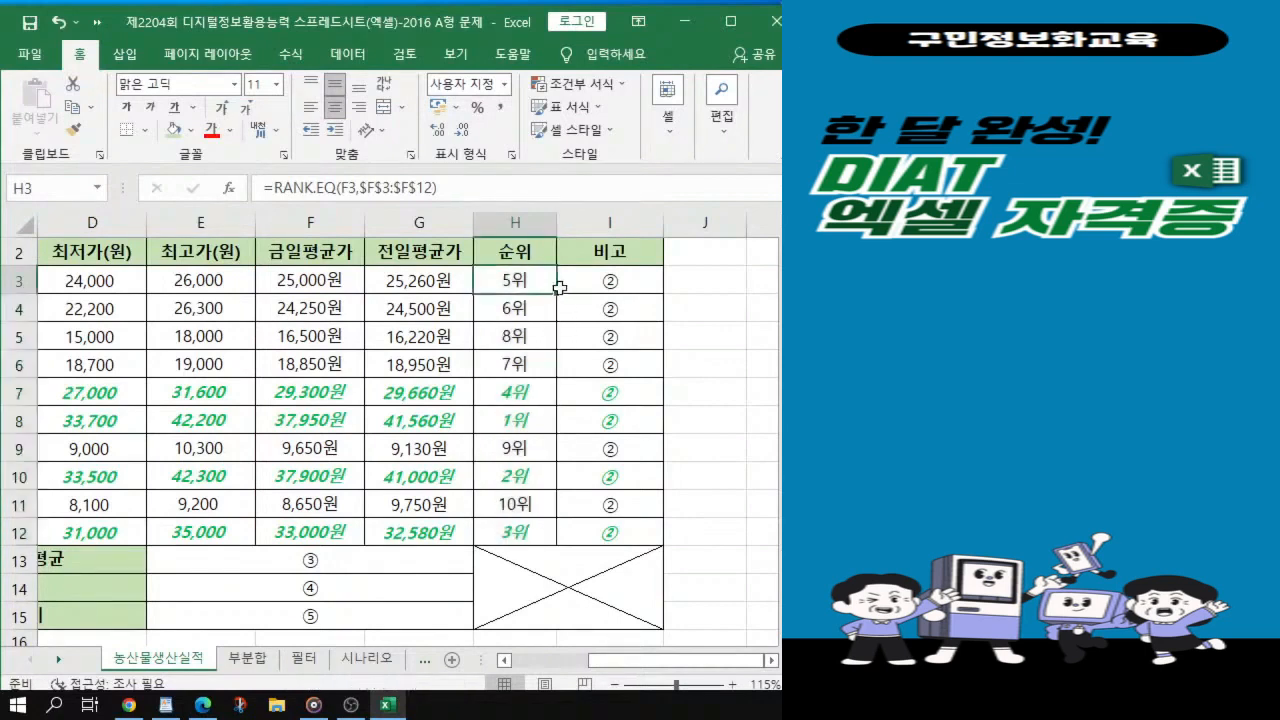
{"action": "mouse_move", "coordinate": [556, 293]}
{"action": "left_mouse_down"}
{"action": "mouse_move", "coordinate": [569, 403]}
{"action": "mouse_move", "coordinate": [545, 290]}
{"action": "left_mouse_up"}
Step: Select the 비고 column's data cells, I3:I12
{"action": "key", "text": "alt+Tab"}
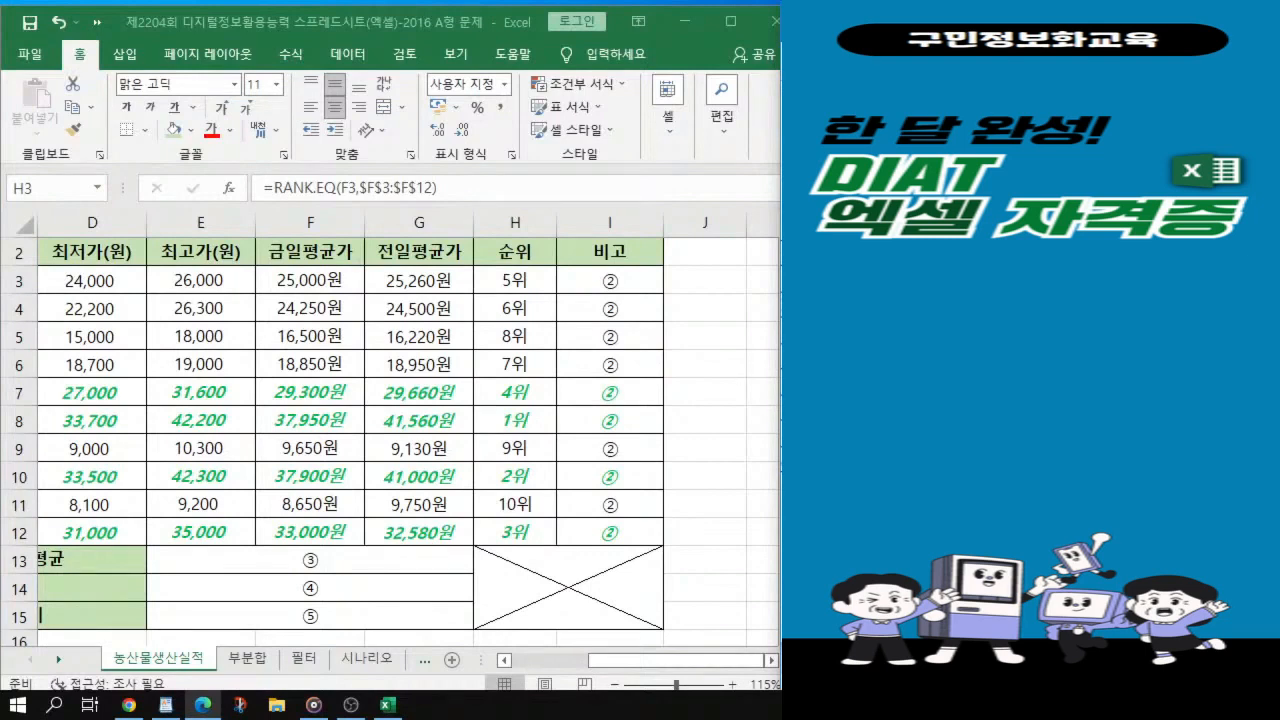
{"action": "left_click", "coordinate": [636, 284]}
{"action": "left_click_drag", "start_coordinate": [628, 279], "coordinate": [612, 530]}
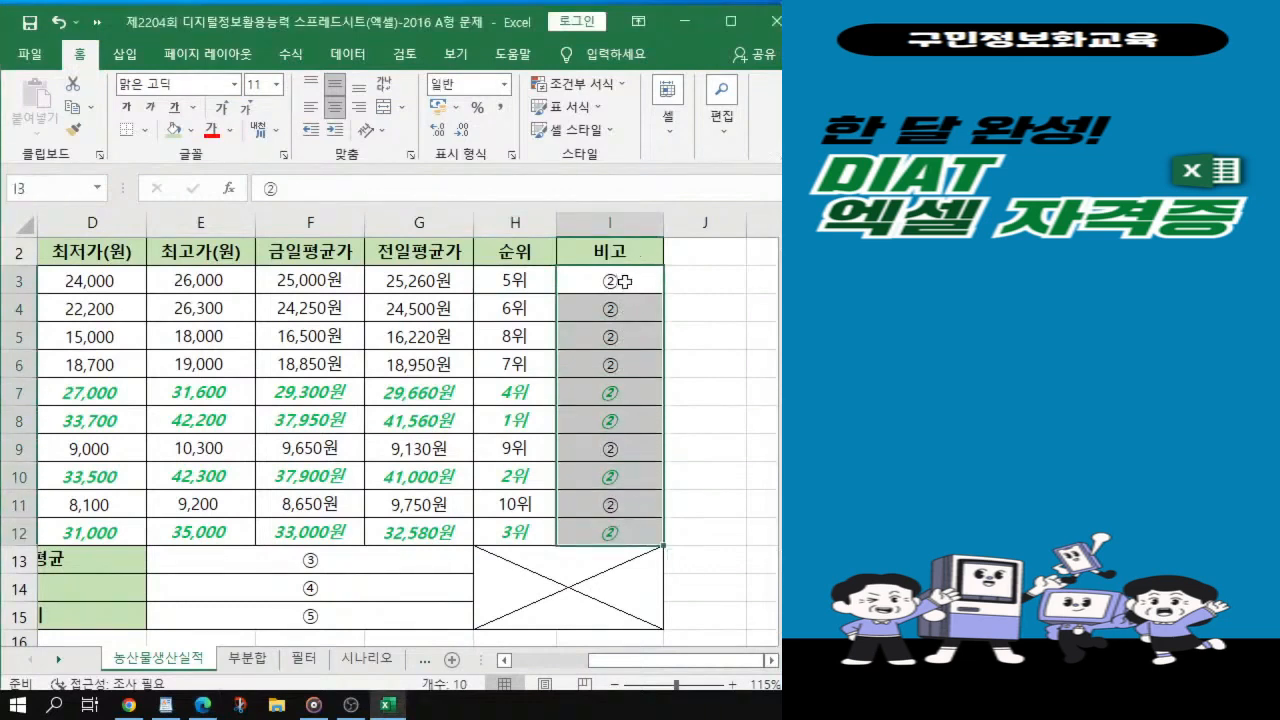
{"action": "left_click_drag", "start_coordinate": [624, 282], "coordinate": [626, 524]}
Step: Switch to the exam PDF, widen its window and examine the highlighted 최저가 condition for the 비고 column, then return to Excel
{"action": "key", "text": "alt+Tab"}
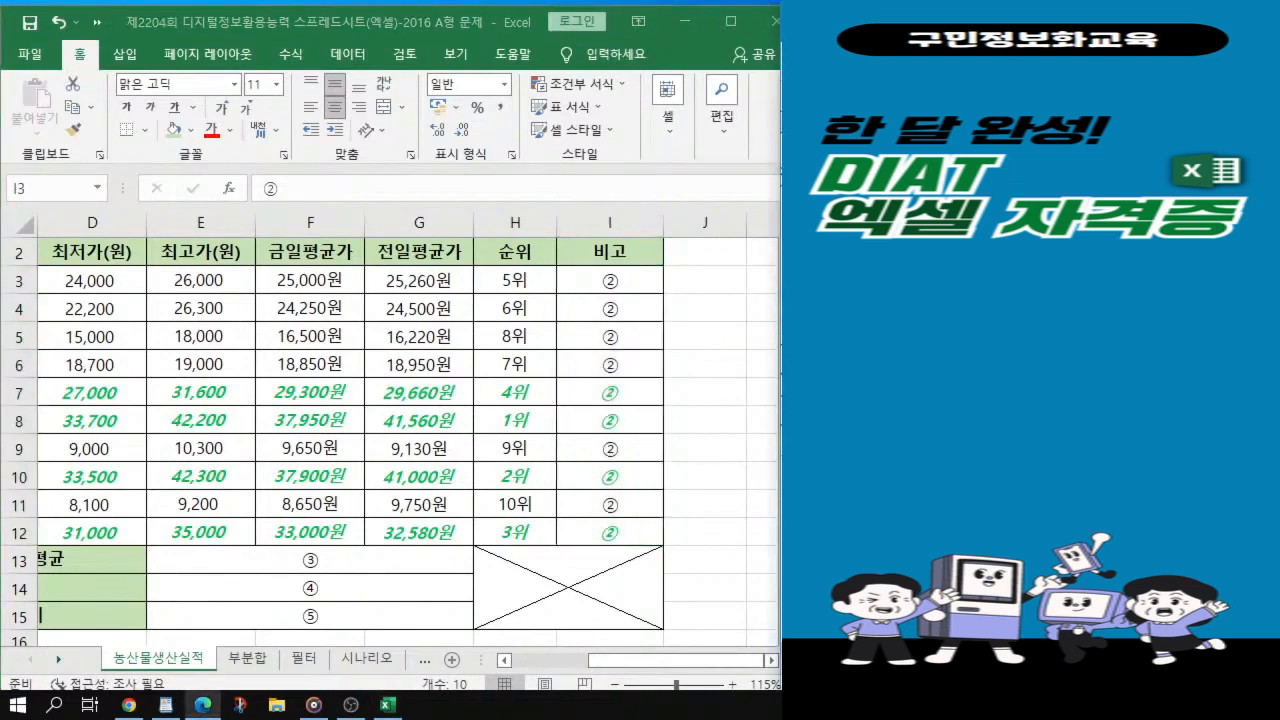
{"action": "key", "text": "alt+Tab"}
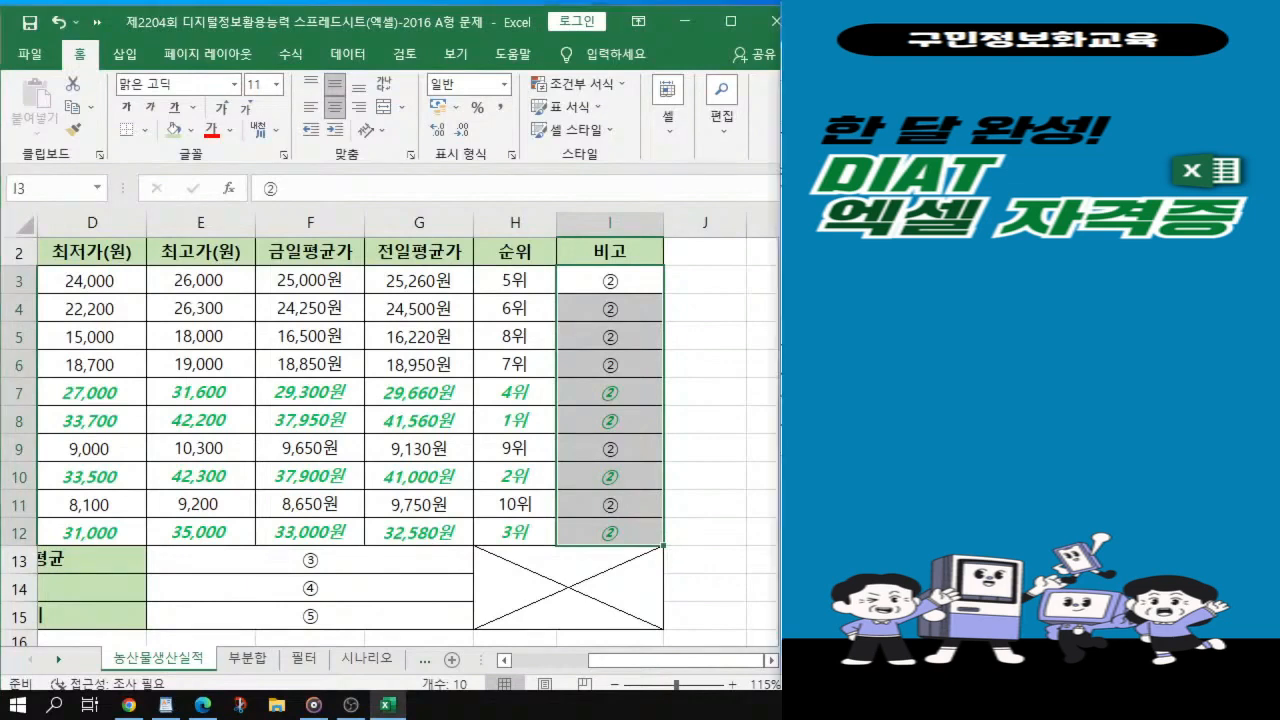
{"action": "key", "text": "alt+Tab"}
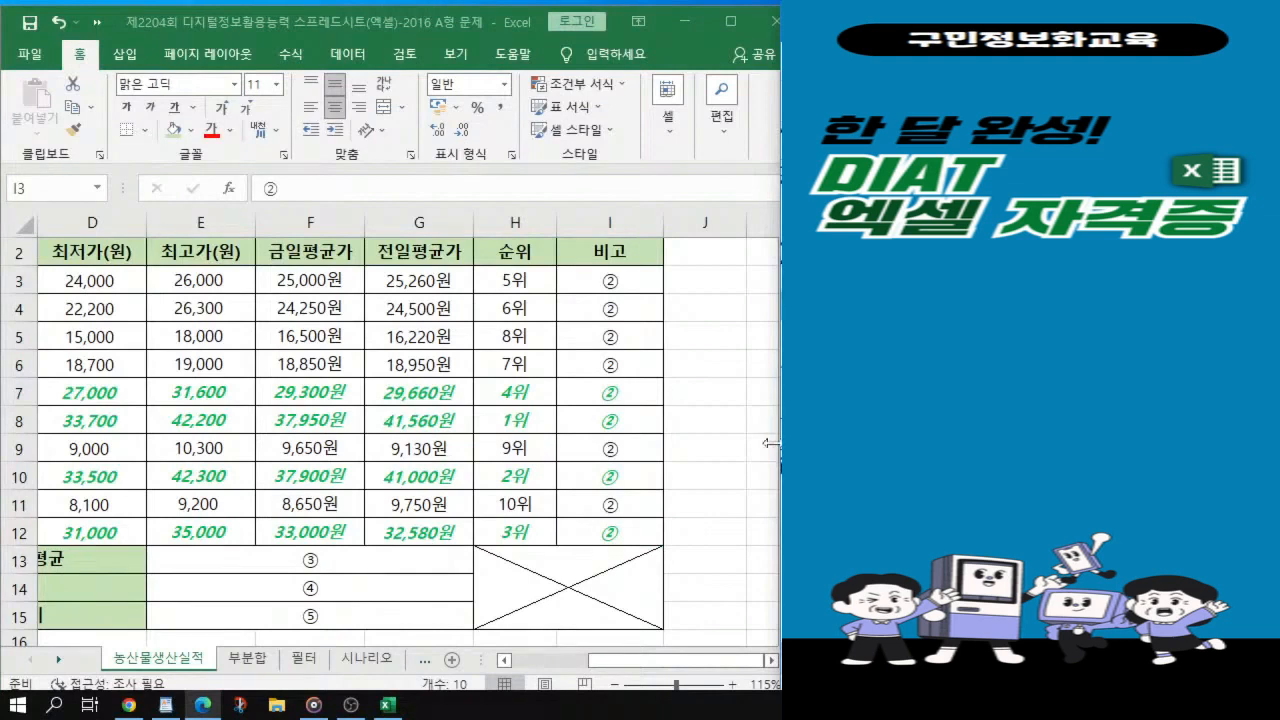
{"action": "left_click_drag", "start_coordinate": [772, 443], "coordinate": [516, 455]}
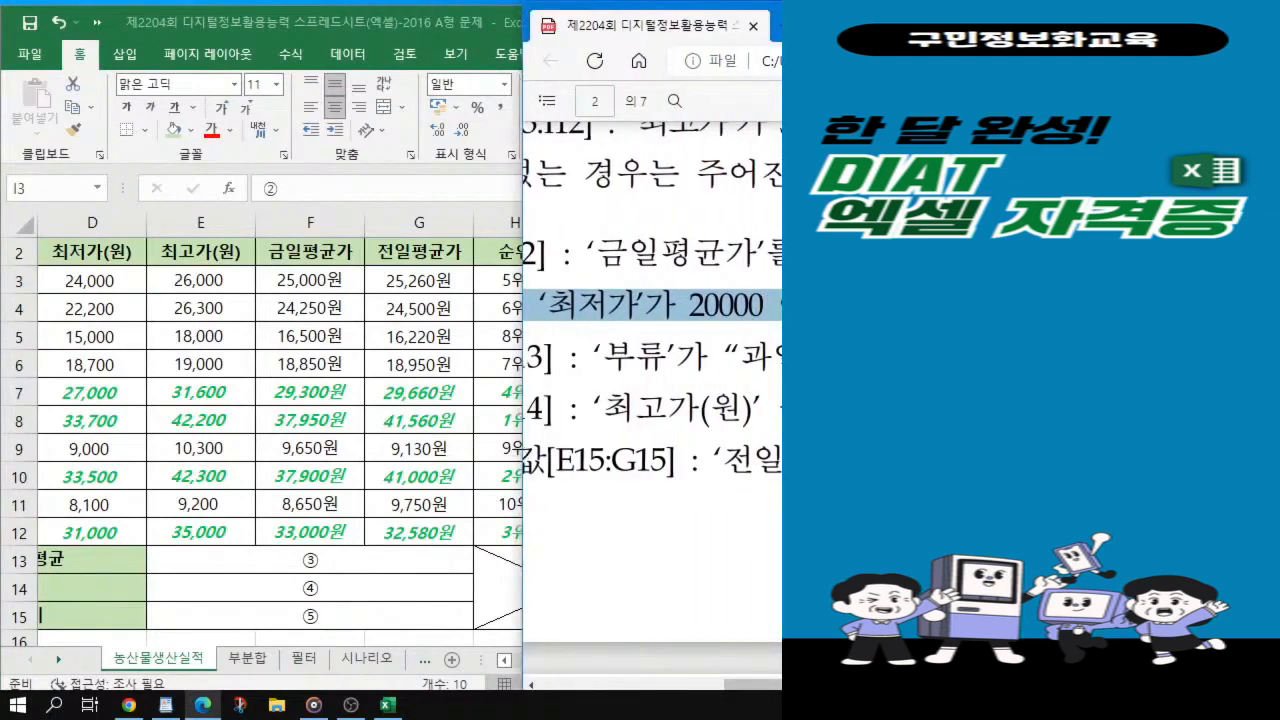
{"action": "left_click_drag", "start_coordinate": [524, 542], "coordinate": [397, 545]}
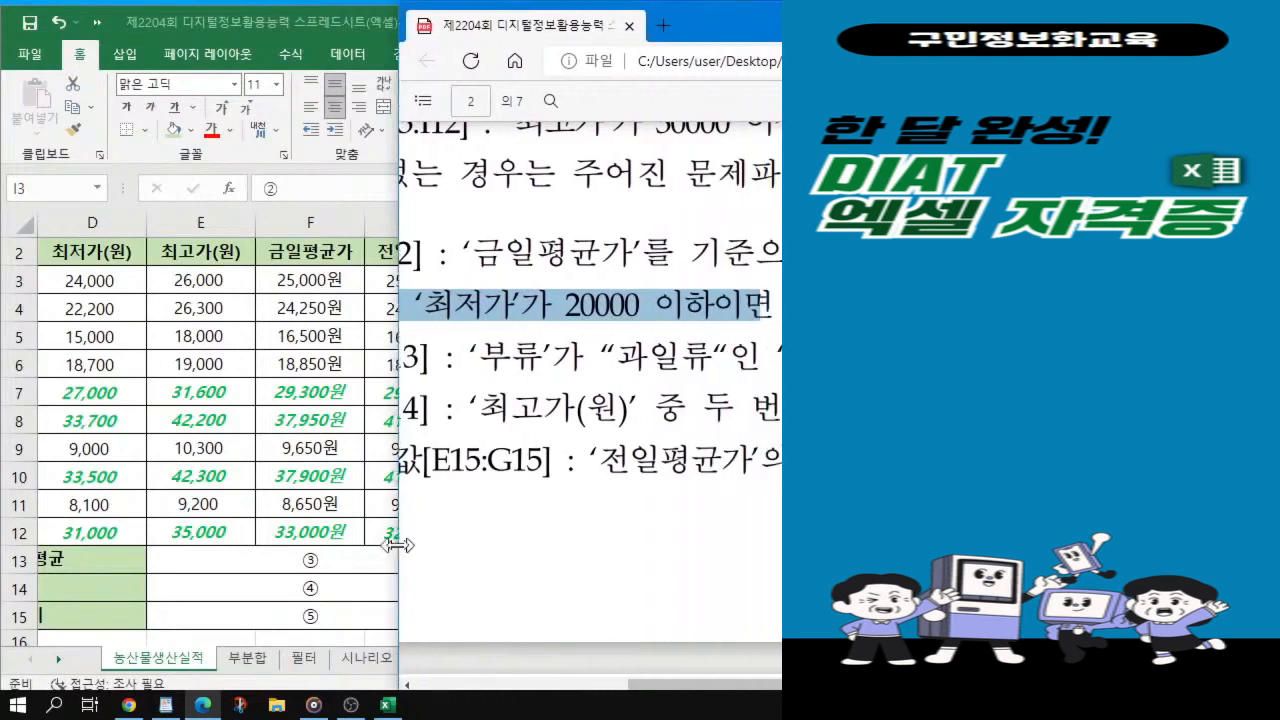
{"action": "left_click", "coordinate": [840, 540]}
{"action": "left_click_drag", "start_coordinate": [408, 305], "coordinate": [840, 310]}
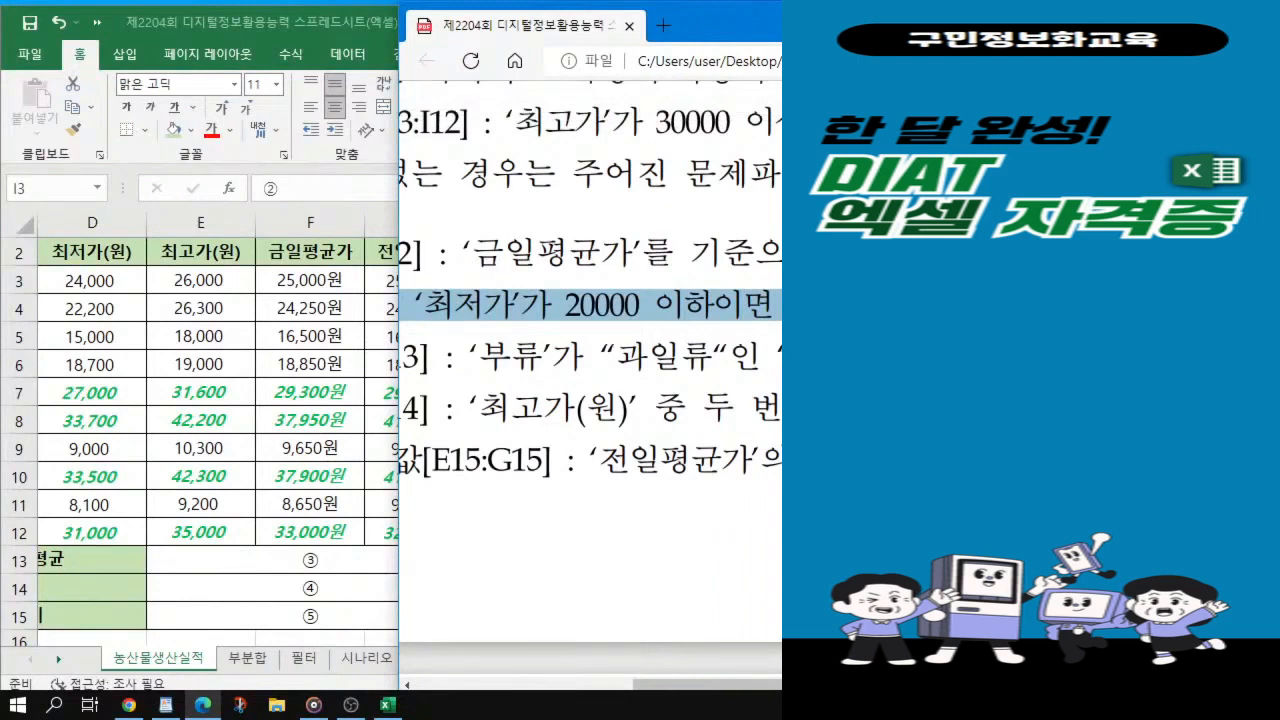
{"action": "mouse_move", "coordinate": [820, 685]}
{"action": "left_mouse_down"}
{"action": "mouse_move", "coordinate": [944, 685]}
{"action": "mouse_move", "coordinate": [795, 685]}
{"action": "left_mouse_up"}
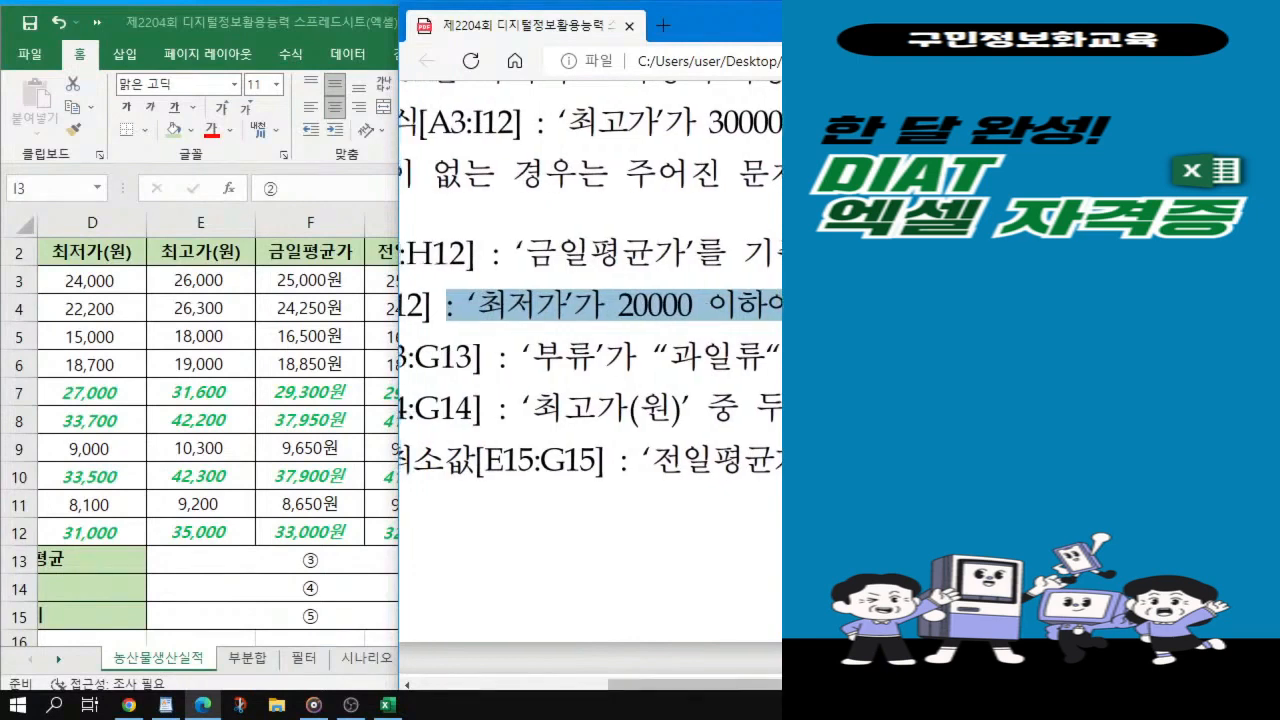
{"action": "left_click", "coordinate": [392, 541]}
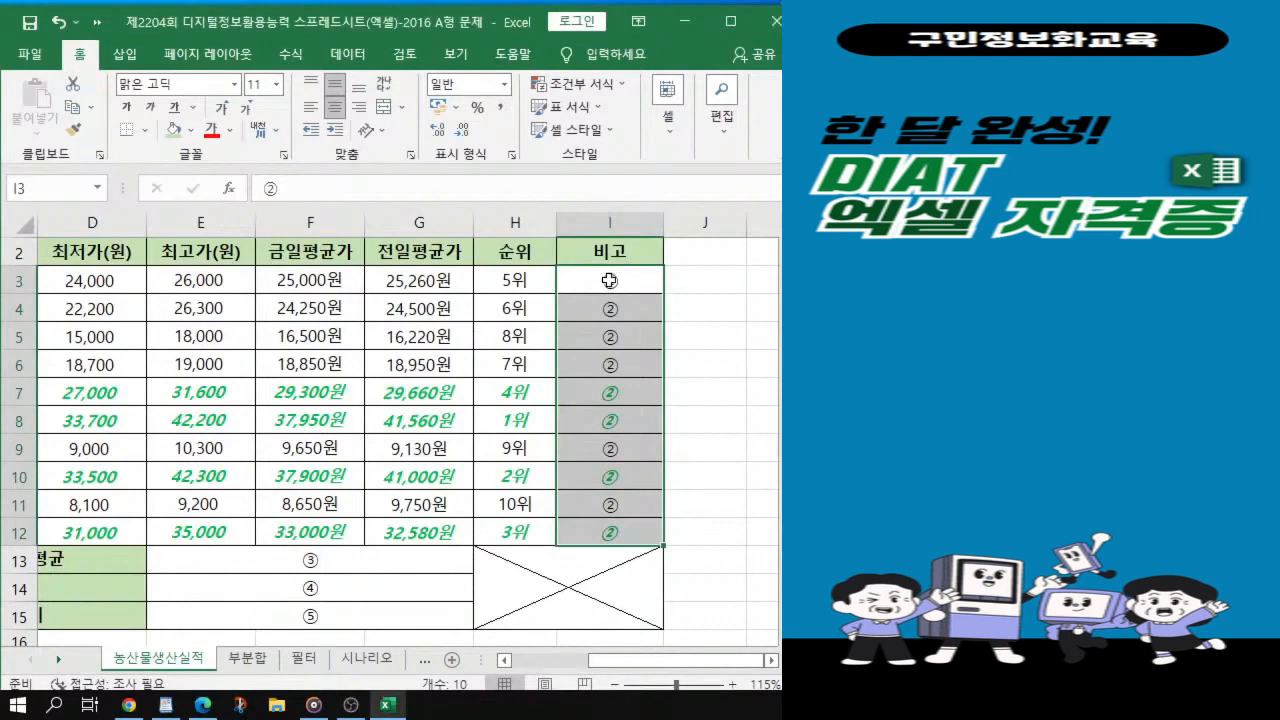
Step: Start an IF formula in the selected 비고 cells, recheck the condition in the exam PDF, and return to Excel
{"action": "type", "text": "="}
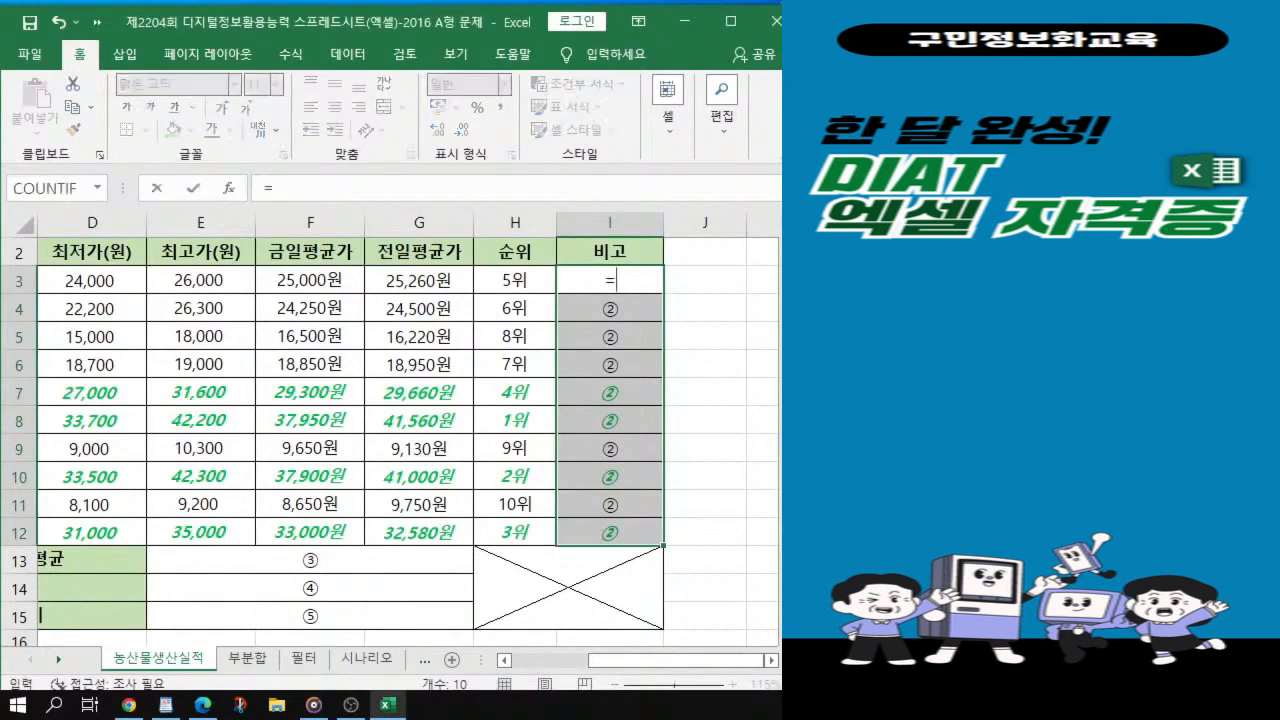
{"action": "type", "text": "i"}
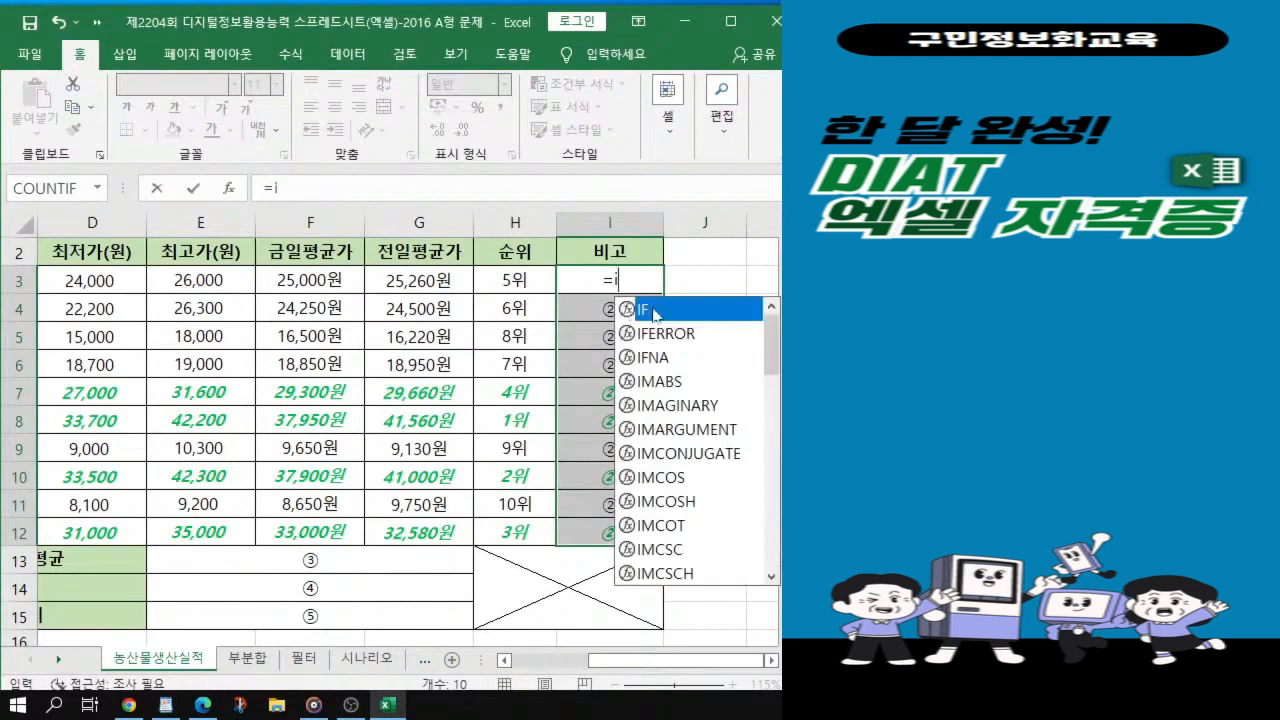
{"action": "key", "text": "ctrl"}
{"action": "key", "text": "ctrl"}
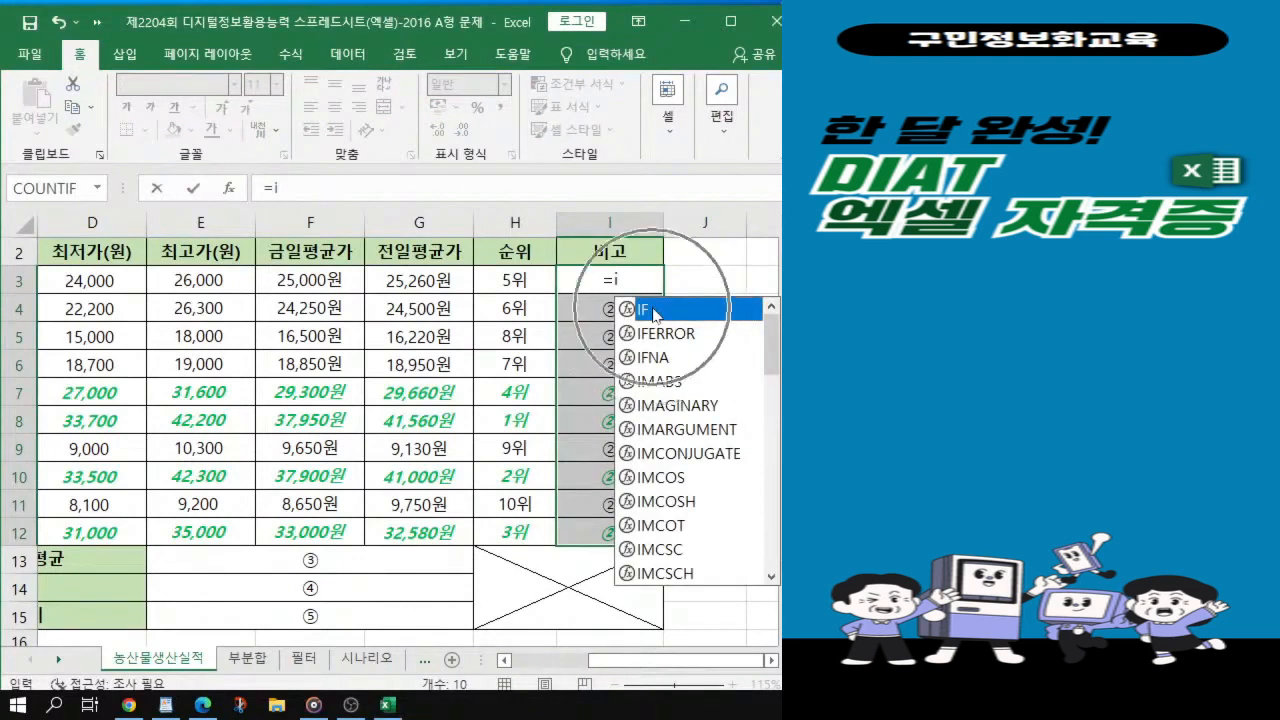
{"action": "key", "text": "Tab"}
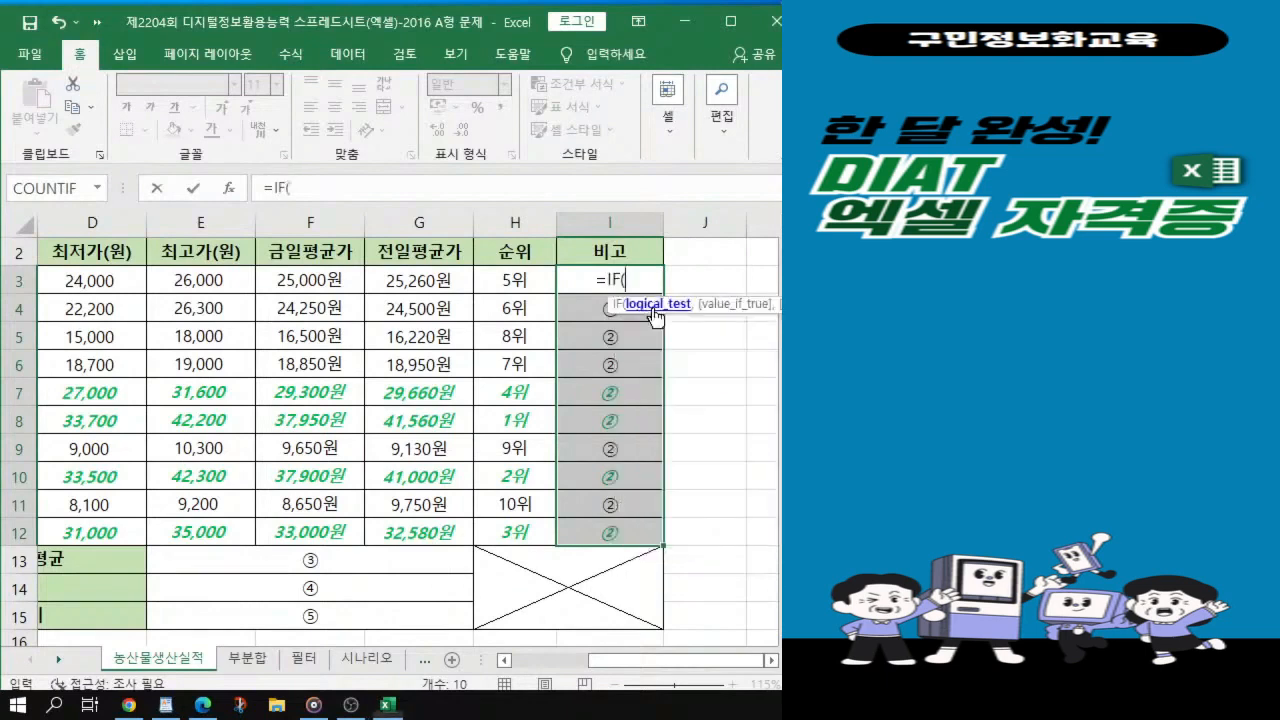
{"action": "key", "text": "alt+Tab"}
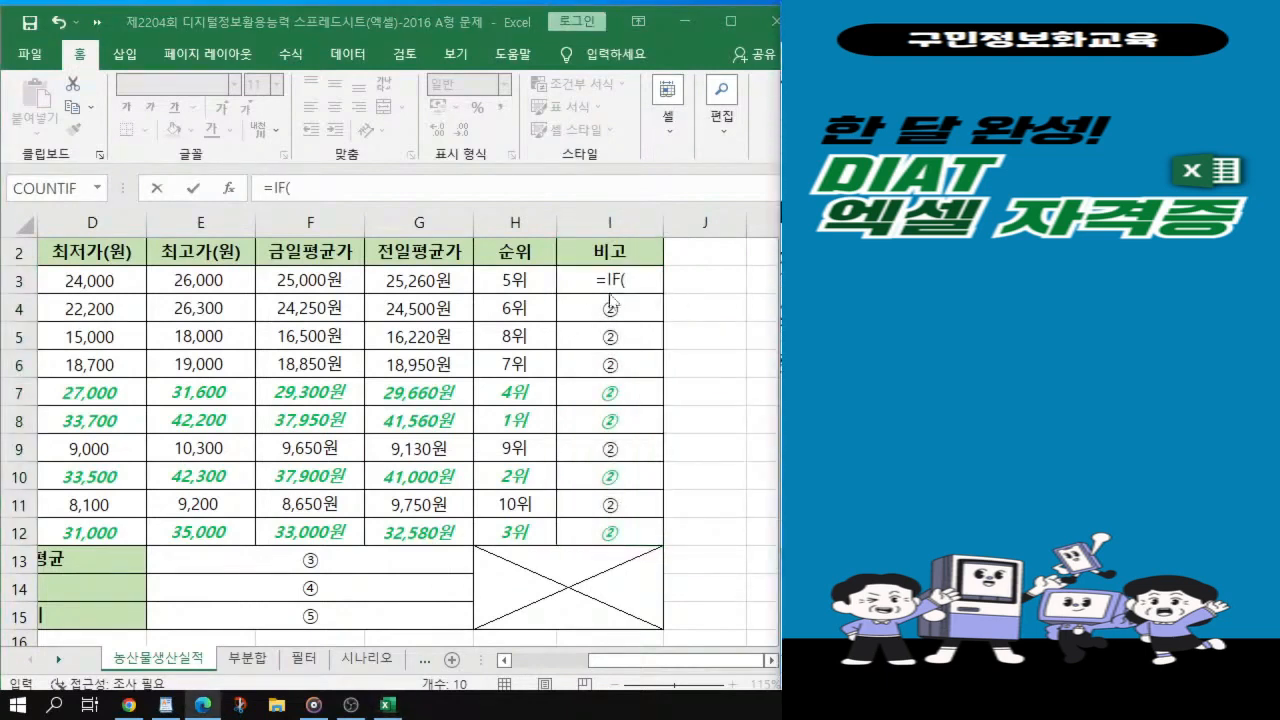
{"action": "key", "text": "alt+Tab"}
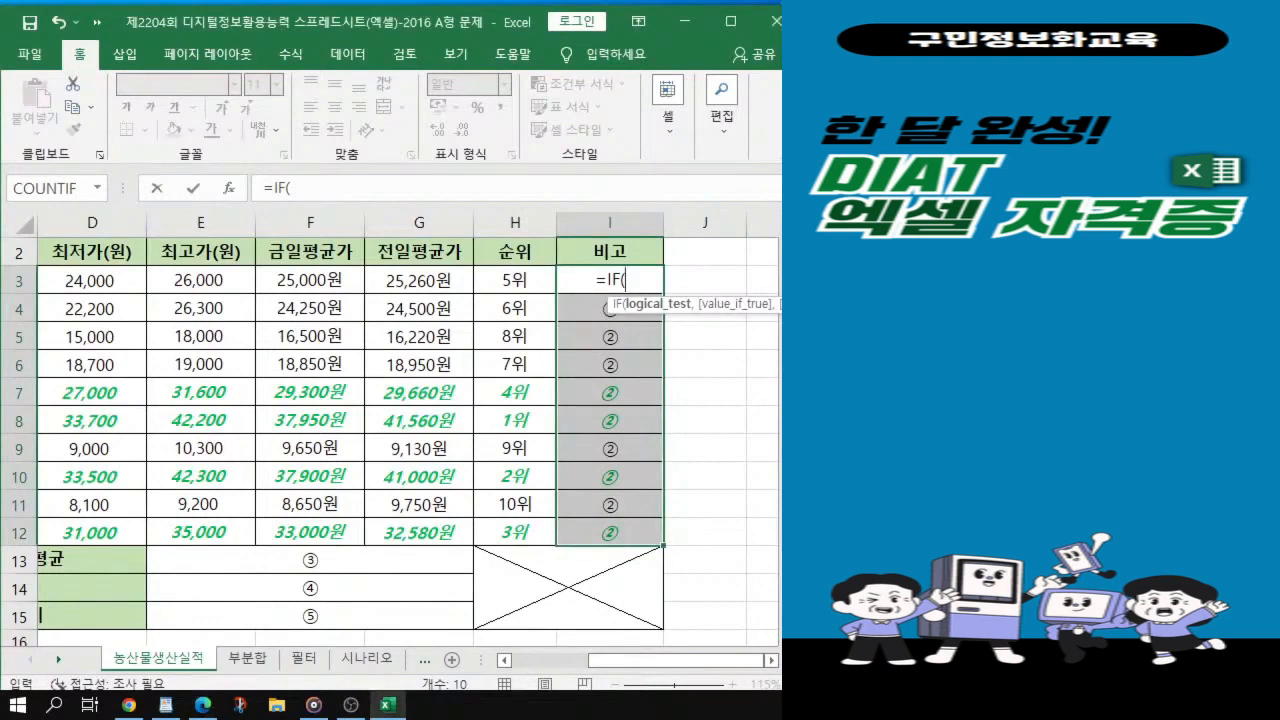
Step: Complete the formula as =IF(D3<=20000,"저가상품","") and enter it in all selected 비고 cells at once
{"action": "left_click", "coordinate": [66, 279]}
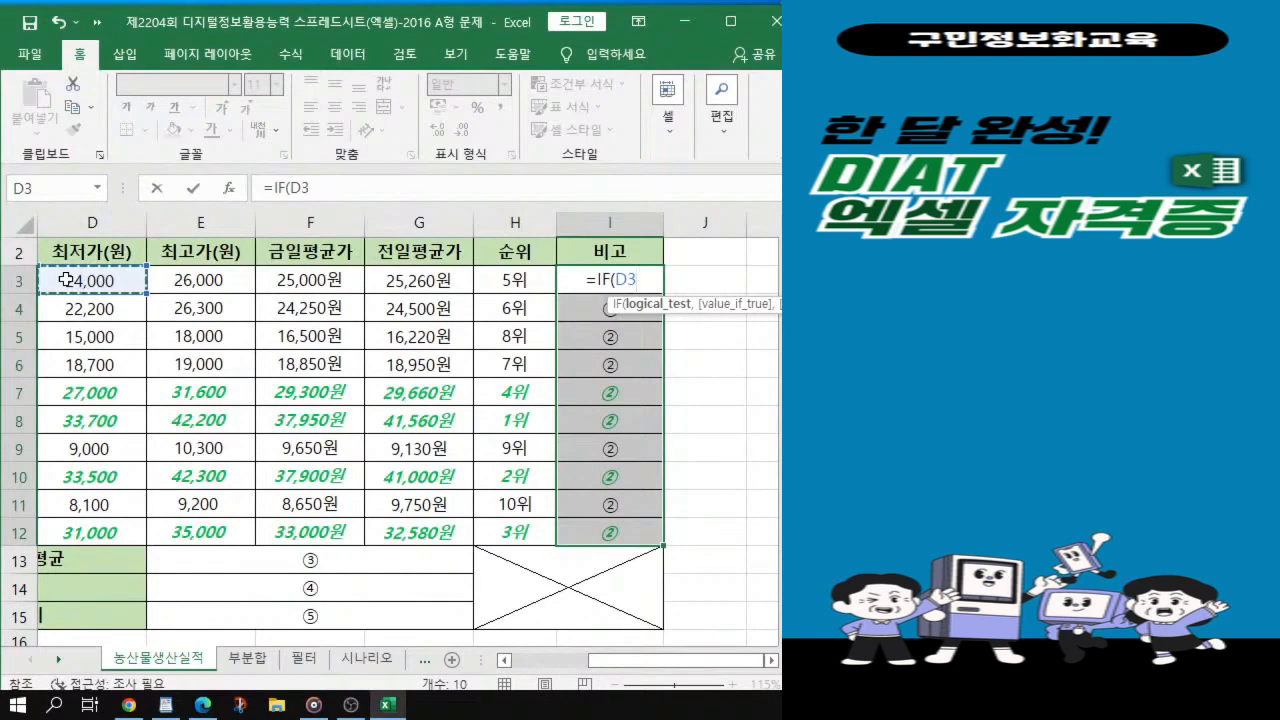
{"action": "type", "text": "<="}
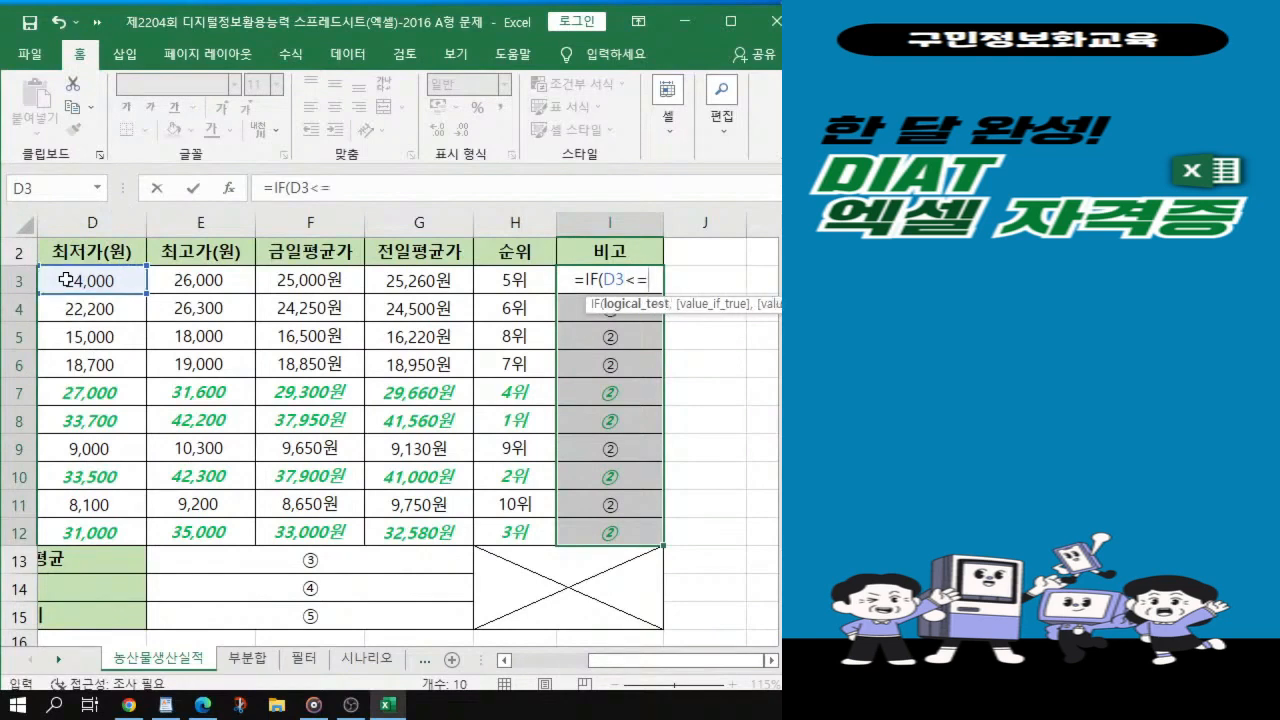
{"action": "type", "text": "20000,"}
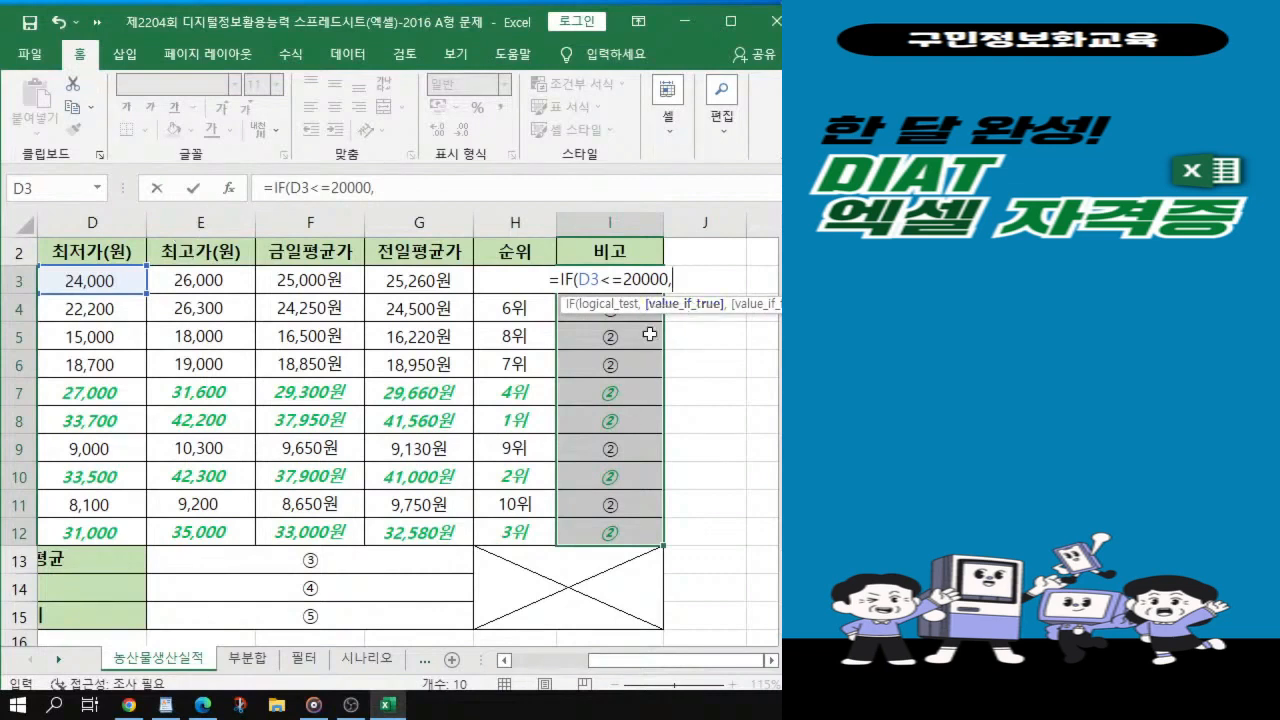
{"action": "type", "text": "\"저"}
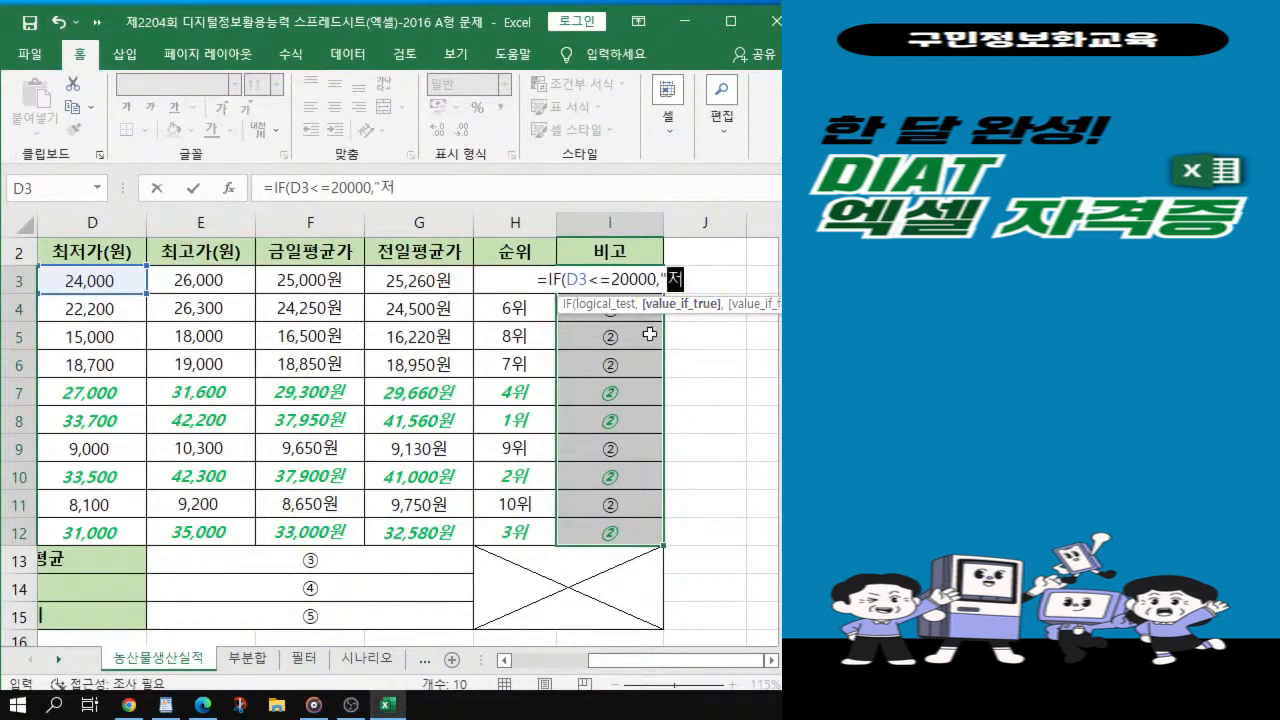
{"action": "type", "text": "가상푸품\",\"\""}
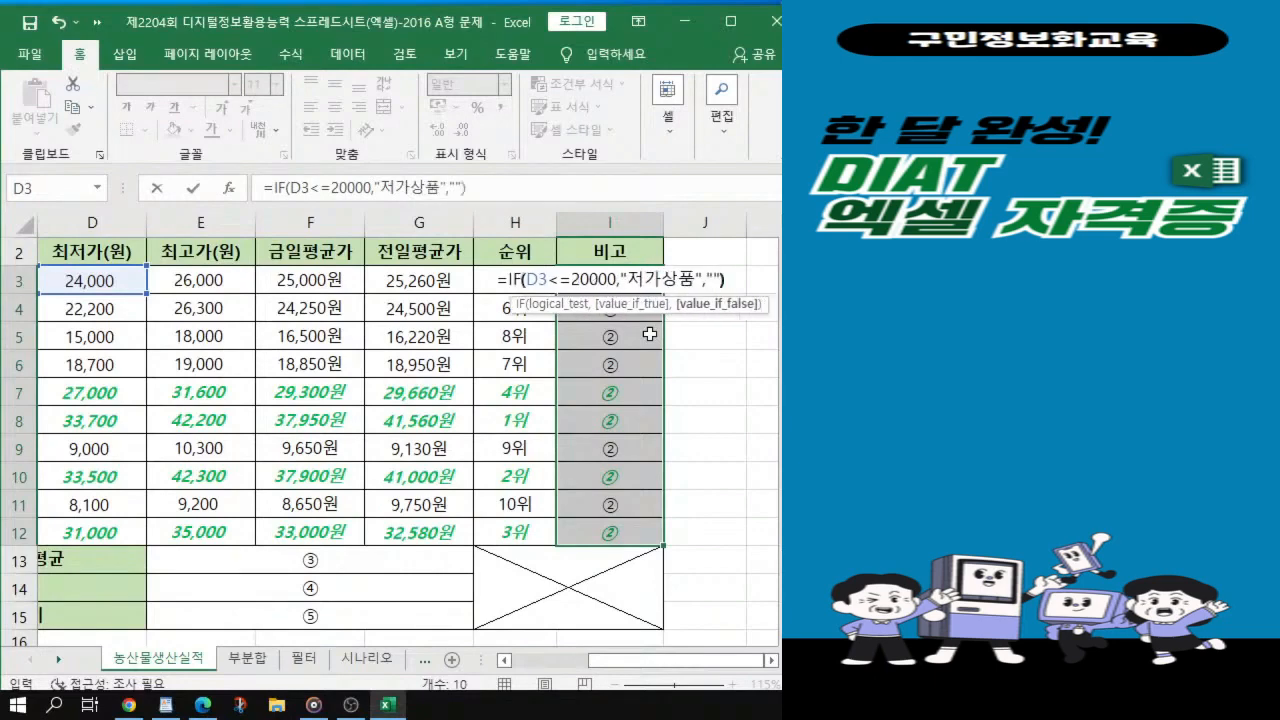
{"action": "type", "text": ")"}
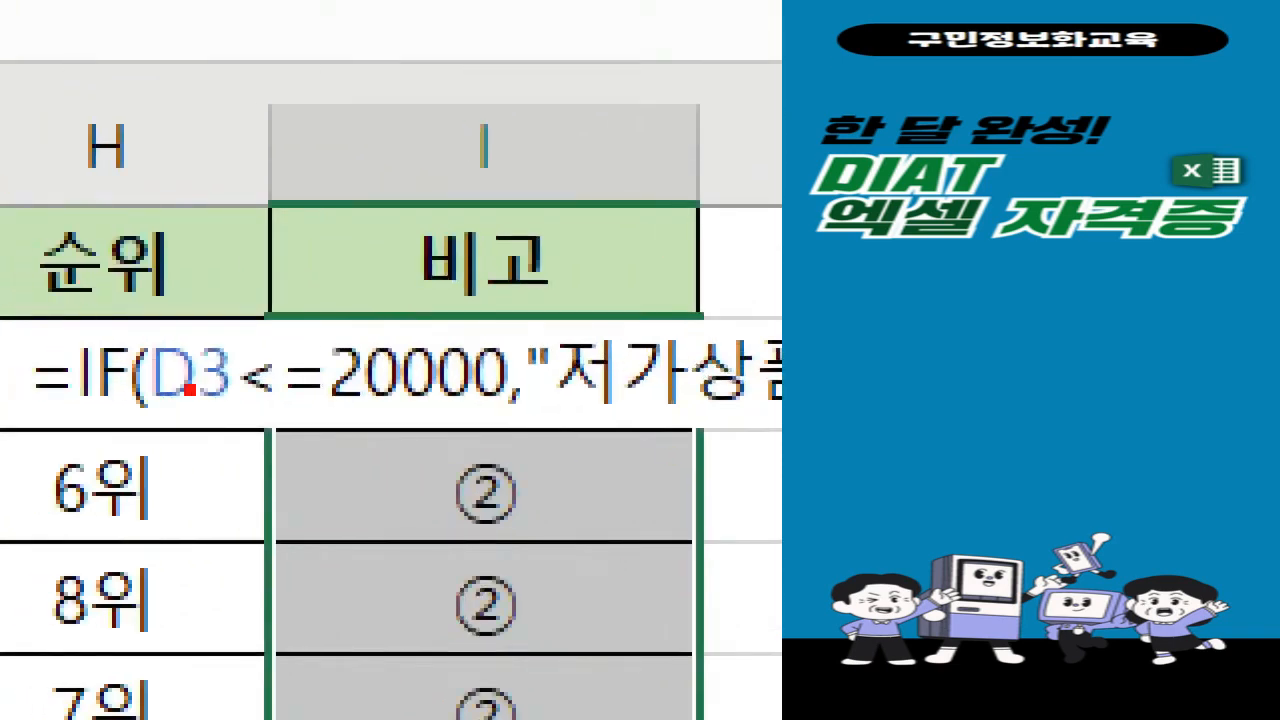
{"action": "mouse_move", "coordinate": [161, 421]}
{"action": "left_mouse_down"}
{"action": "mouse_move", "coordinate": [286, 430]}
{"action": "mouse_move", "coordinate": [322, 412]}
{"action": "left_mouse_up"}
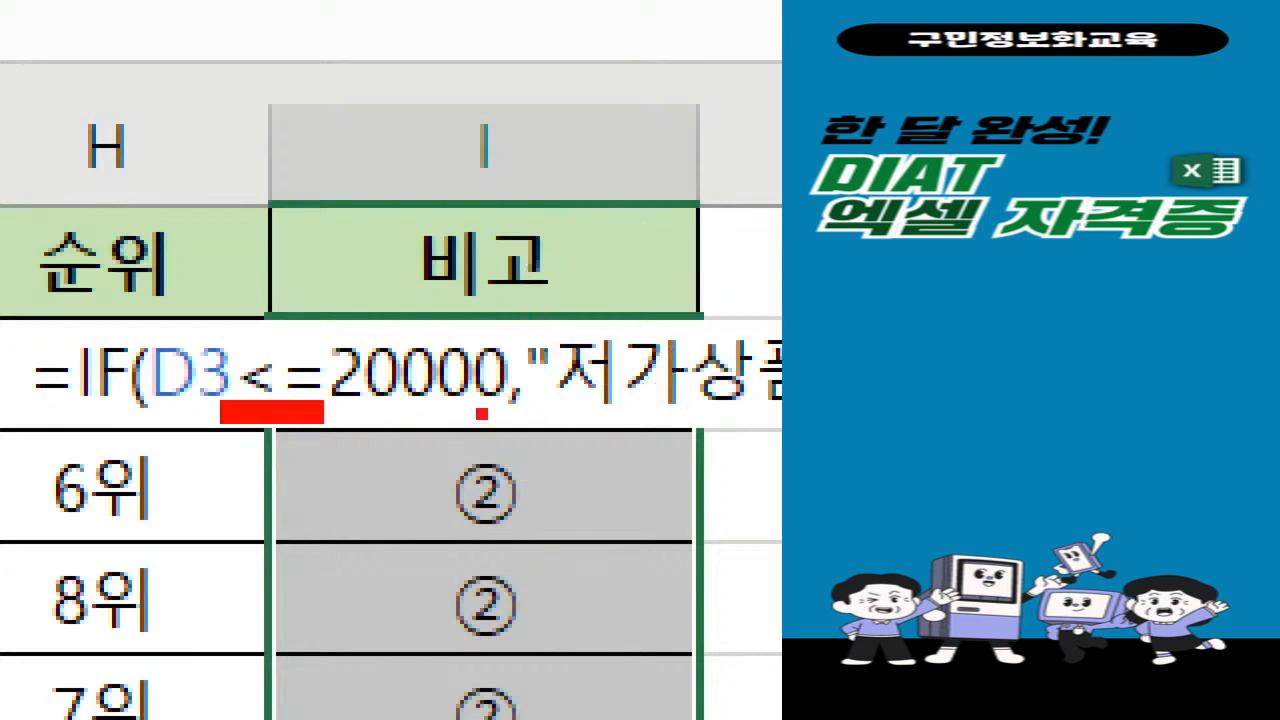
{"action": "left_click_drag", "start_coordinate": [478, 414], "coordinate": [530, 411]}
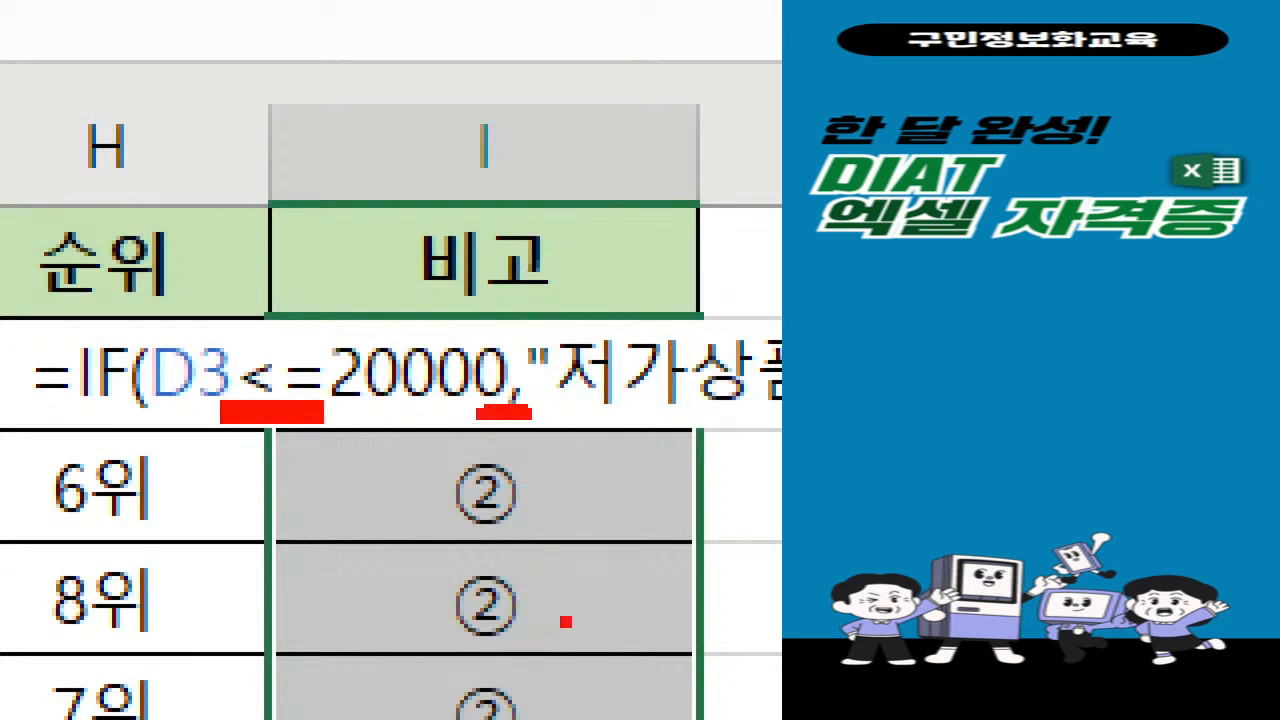
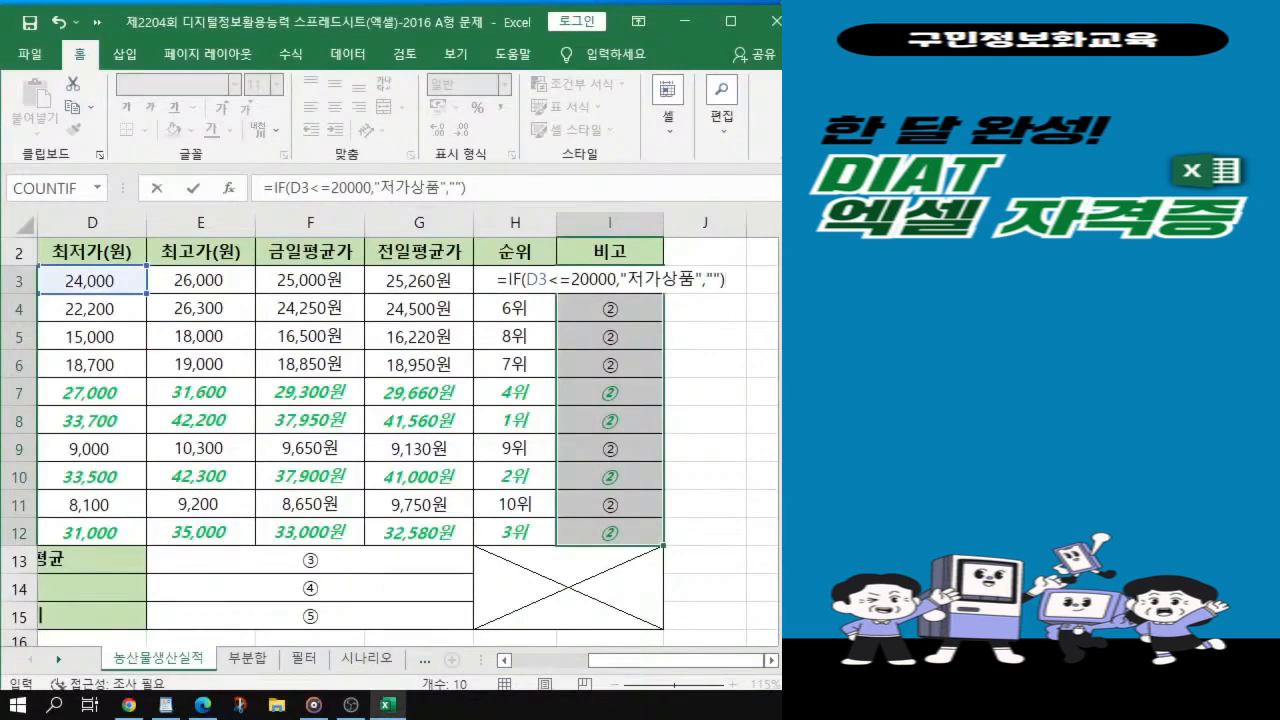
{"action": "key", "text": "ctrl+Return"}
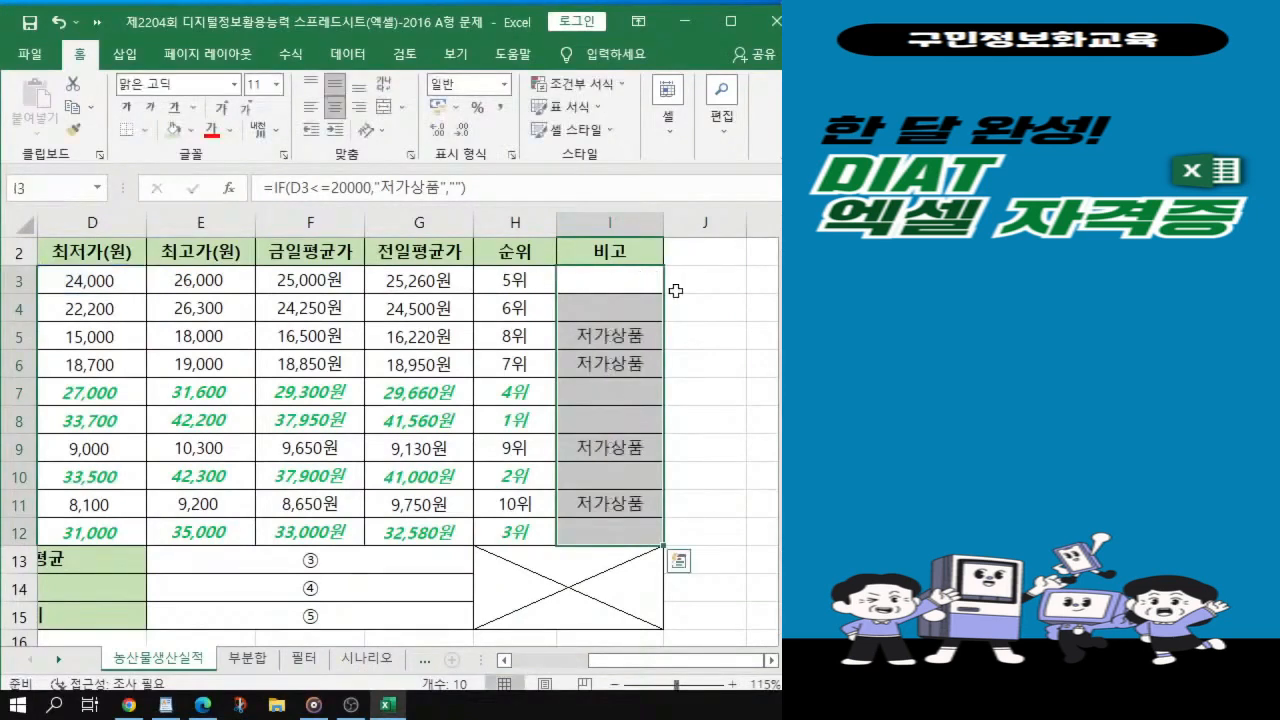
Step: Fill the 비고 formula from I3 down through I12
{"action": "left_click", "coordinate": [648, 281]}
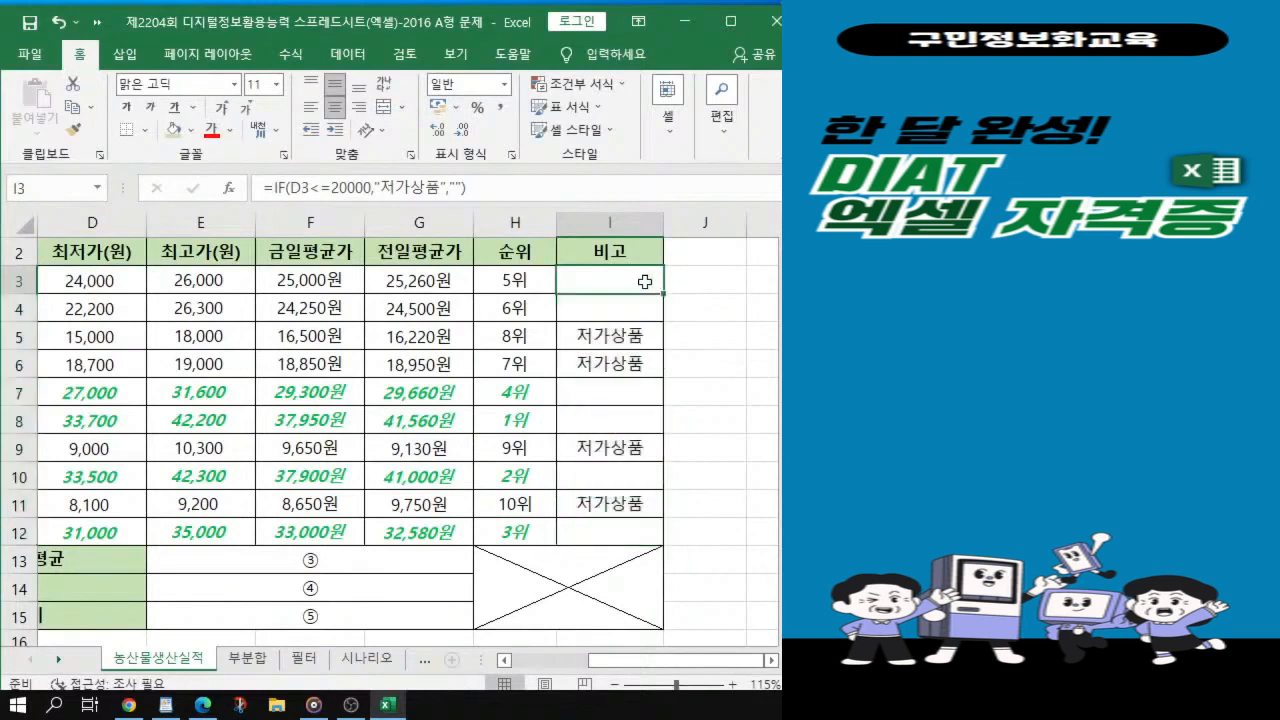
{"action": "left_click_drag", "start_coordinate": [663, 293], "coordinate": [663, 541]}
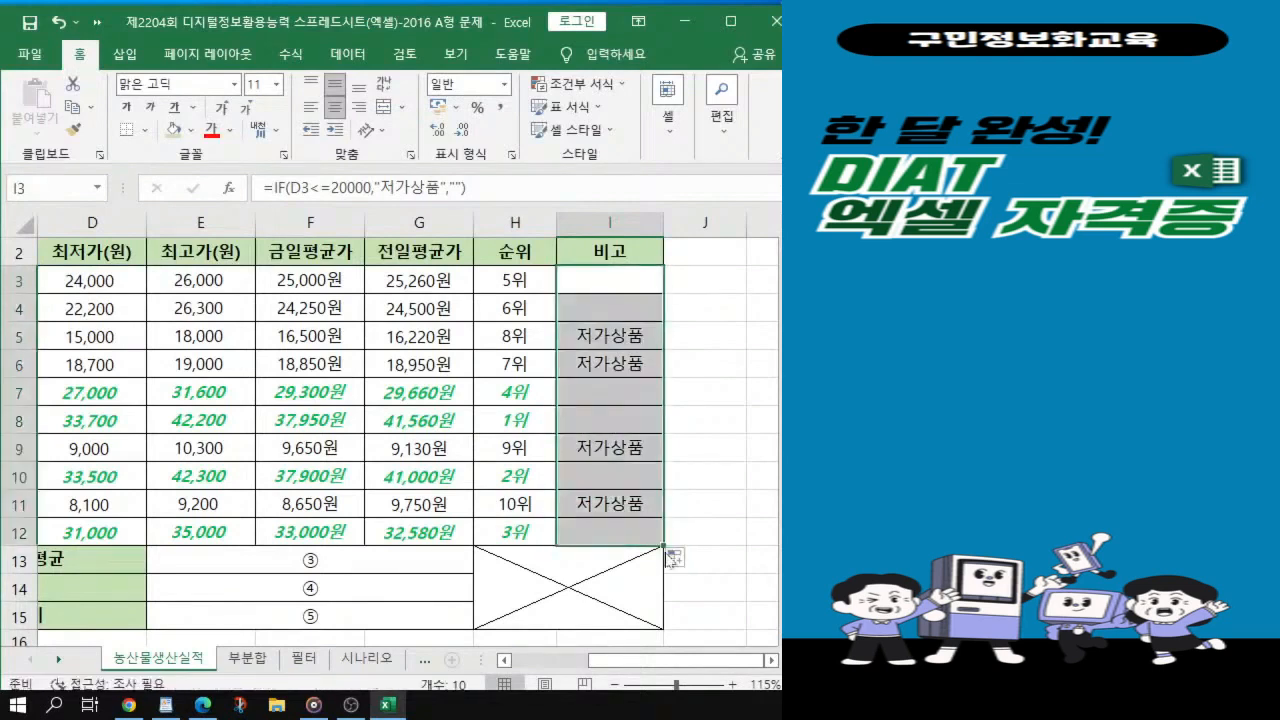
{"action": "left_click", "coordinate": [638, 291]}
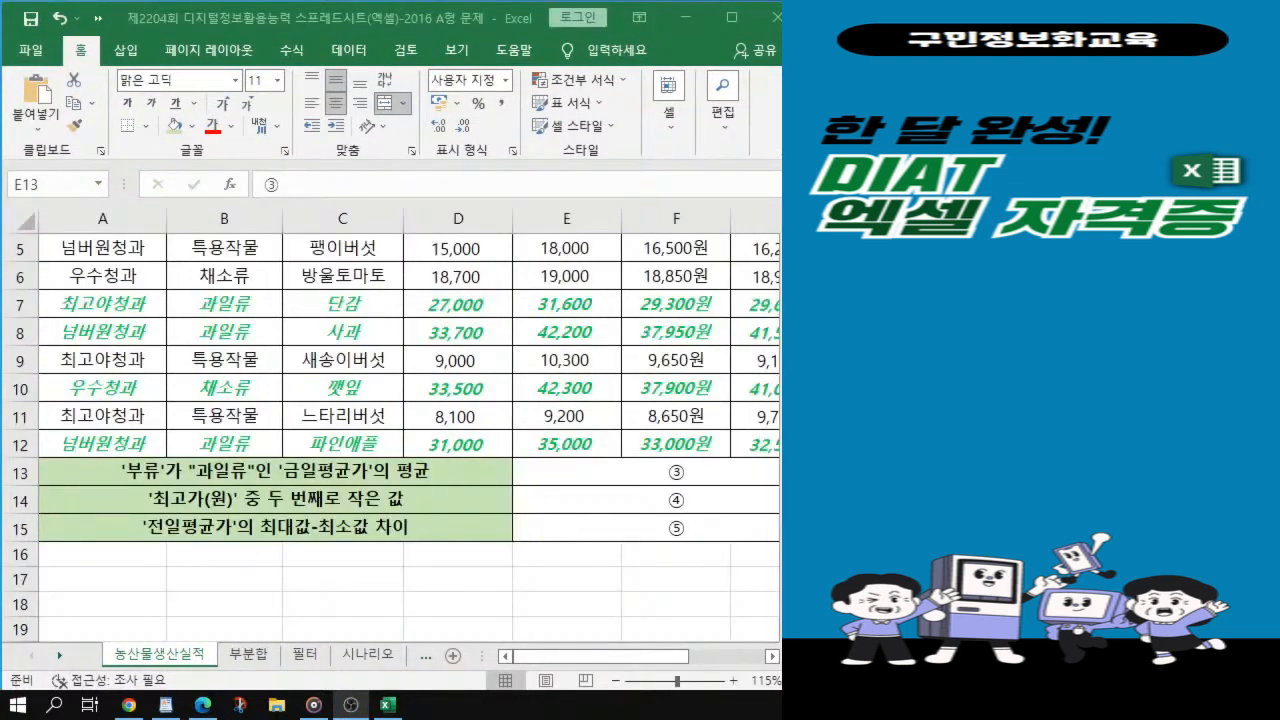
Step: Select result cell E13 for the 과일류 average of 금일평균가, check the exam PDF for its instruction, and return to Excel
{"action": "left_click", "coordinate": [632, 476]}
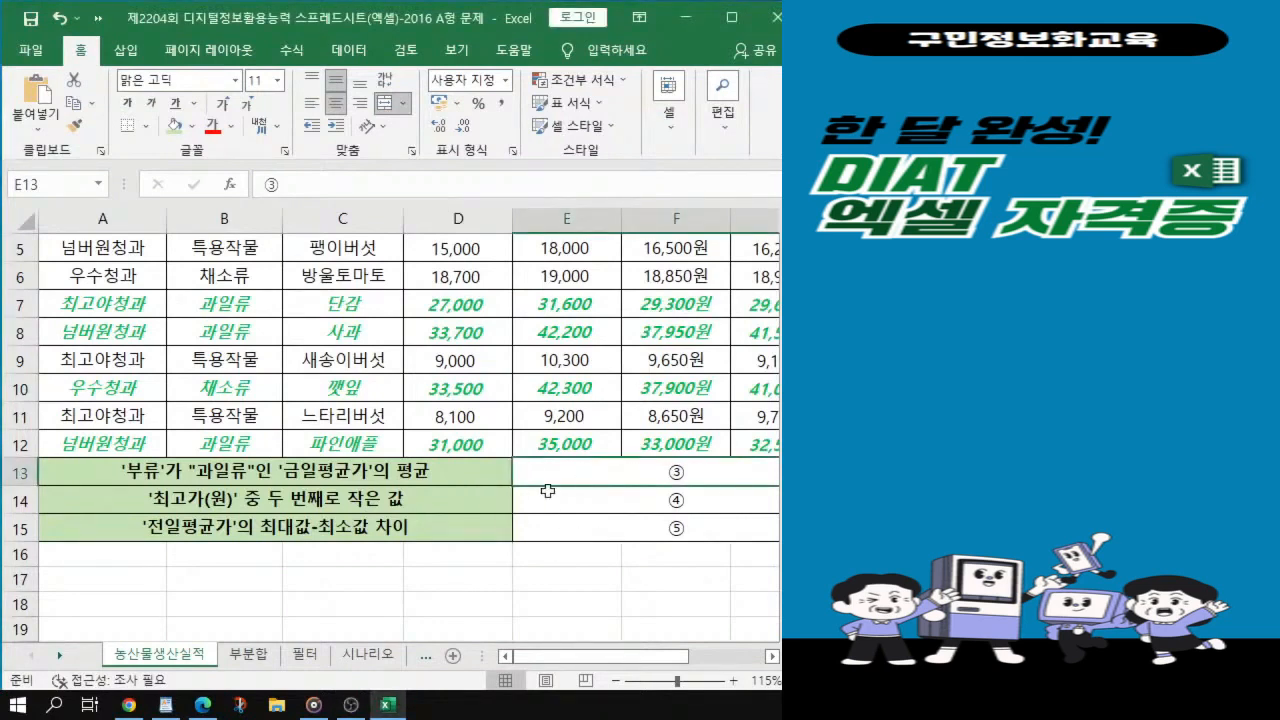
{"action": "mouse_move", "coordinate": [608, 658]}
{"action": "left_mouse_down"}
{"action": "mouse_move", "coordinate": [626, 660]}
{"action": "mouse_move", "coordinate": [604, 658]}
{"action": "left_mouse_up"}
{"action": "scroll", "coordinate": [593, 472], "scroll_direction": "down", "scroll_amount": 1, "text": "ctrl"}
{"action": "scroll", "coordinate": [620, 495], "scroll_direction": "down", "scroll_amount": 1}
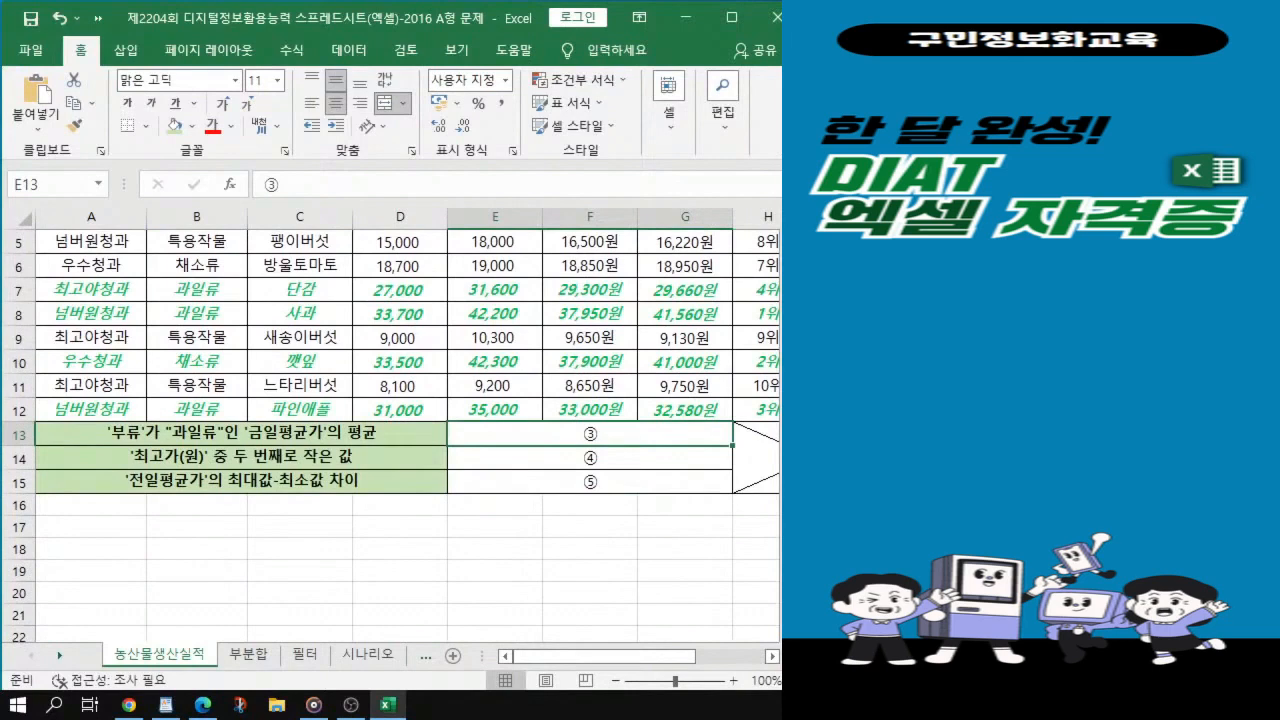
{"action": "key", "text": "alt+Tab"}
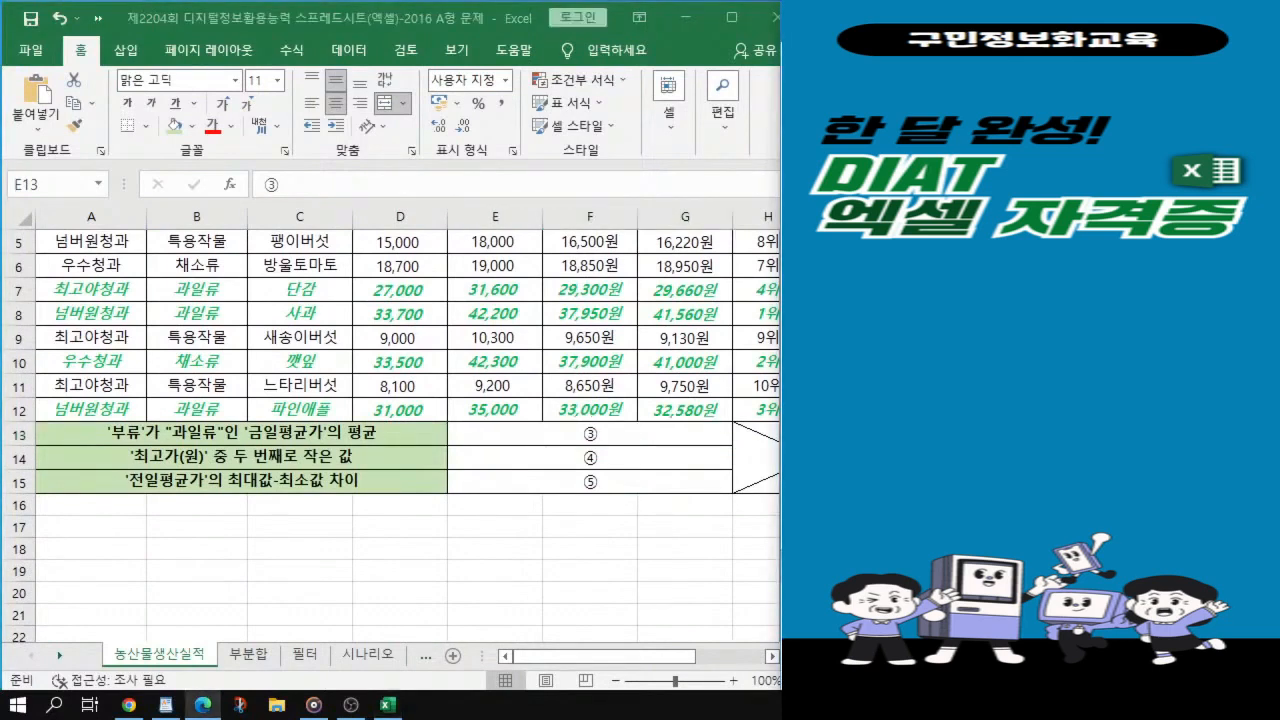
{"action": "left_click", "coordinate": [607, 432]}
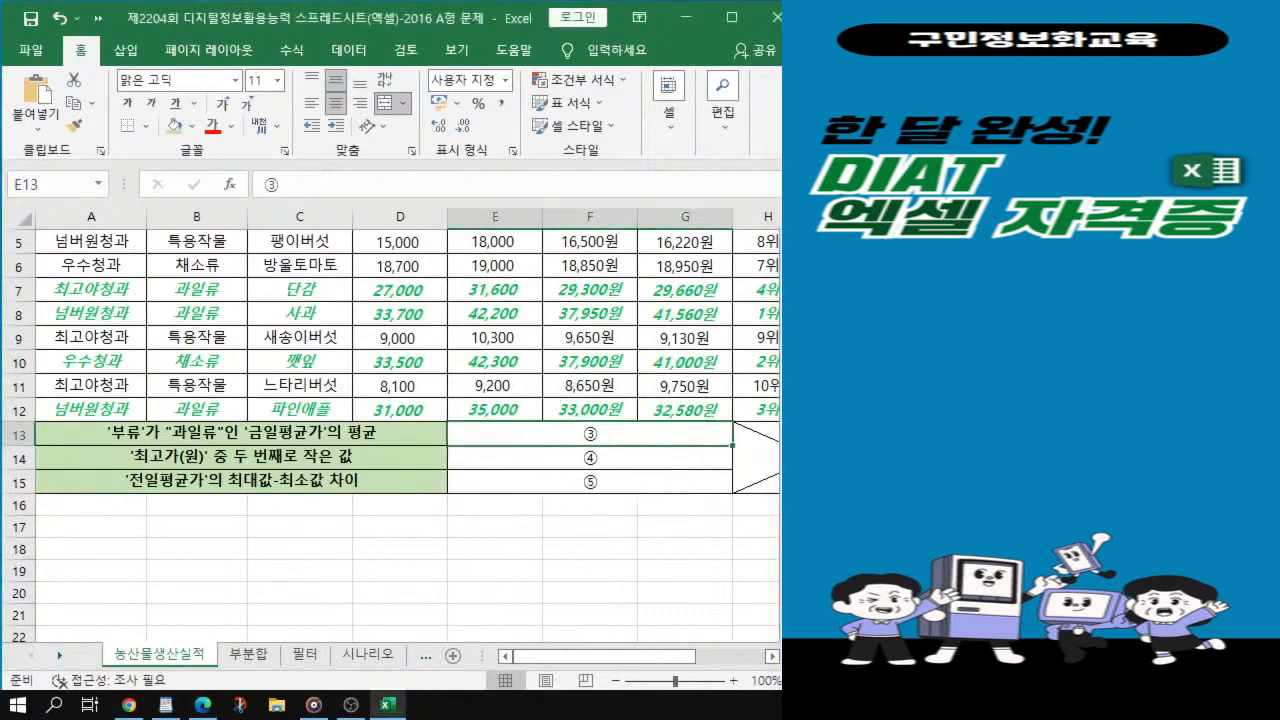
{"action": "key", "text": "alt+Tab"}
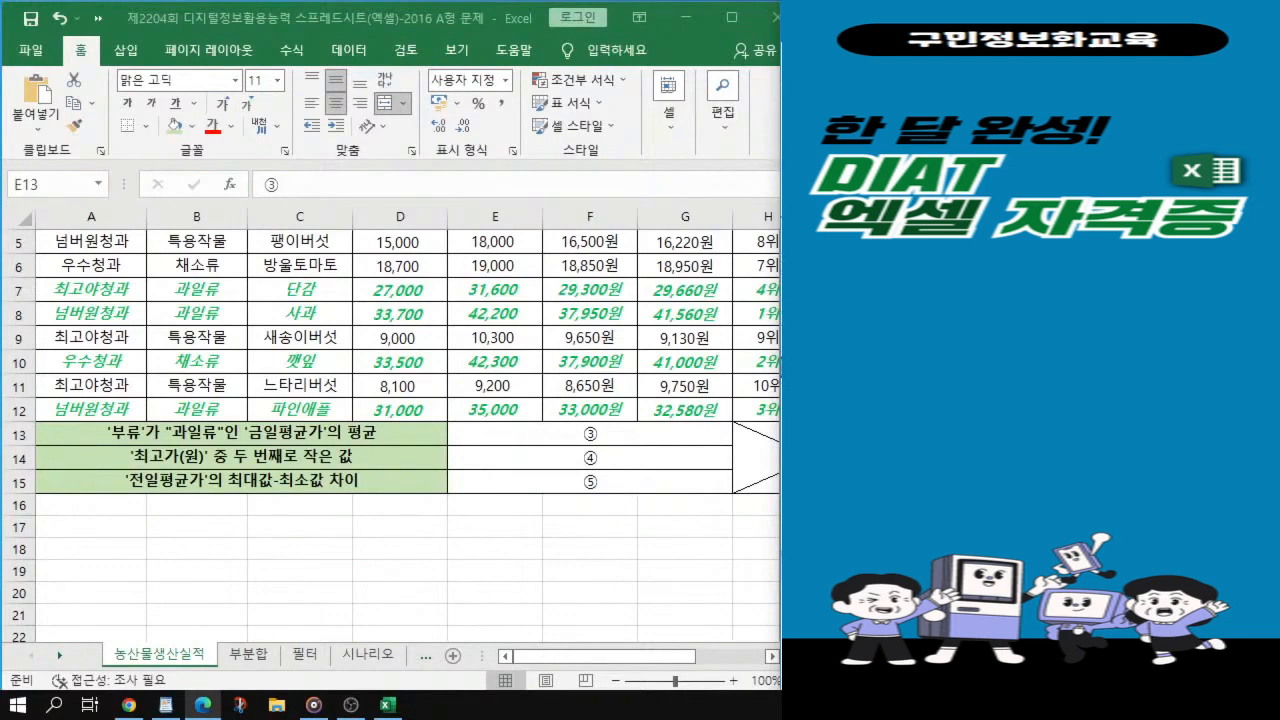
{"action": "left_click", "coordinate": [566, 434]}
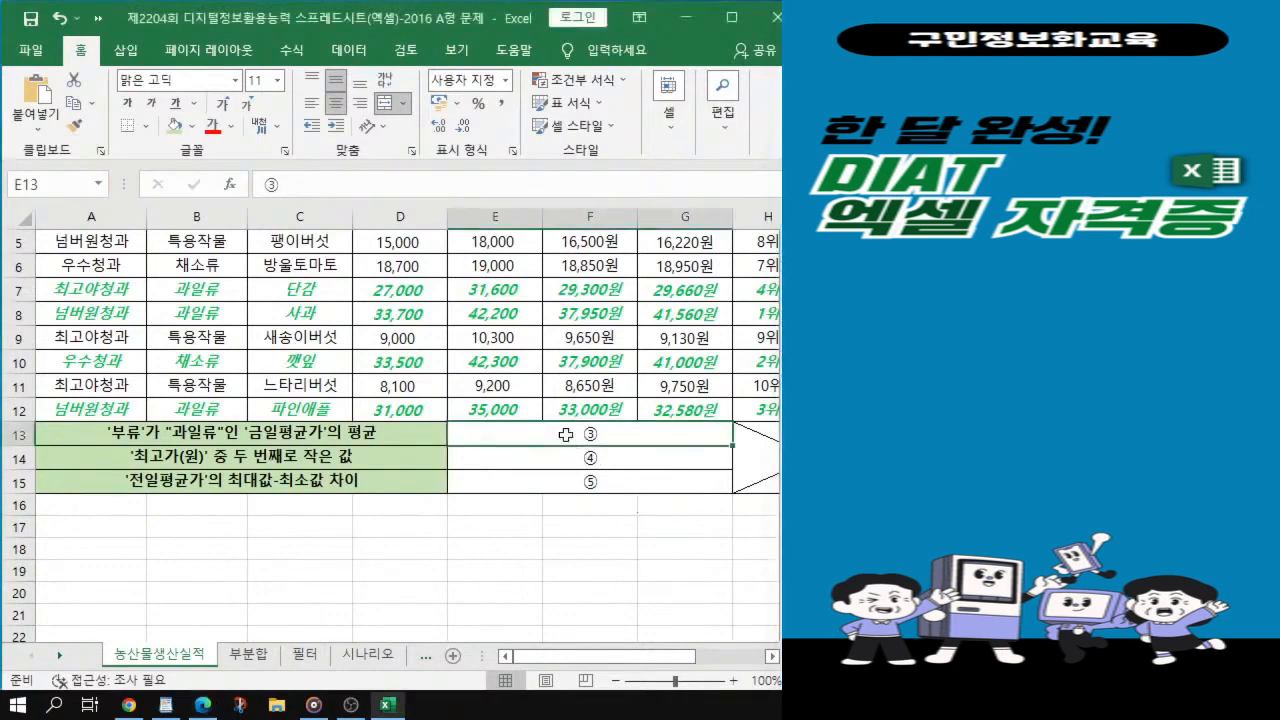
Step: Start a DAVERAGE formula in E13 for the average 금일평균가 of 과일류
{"action": "scroll", "coordinate": [566, 434], "scroll_direction": "up", "scroll_amount": 1, "text": "ctrl"}
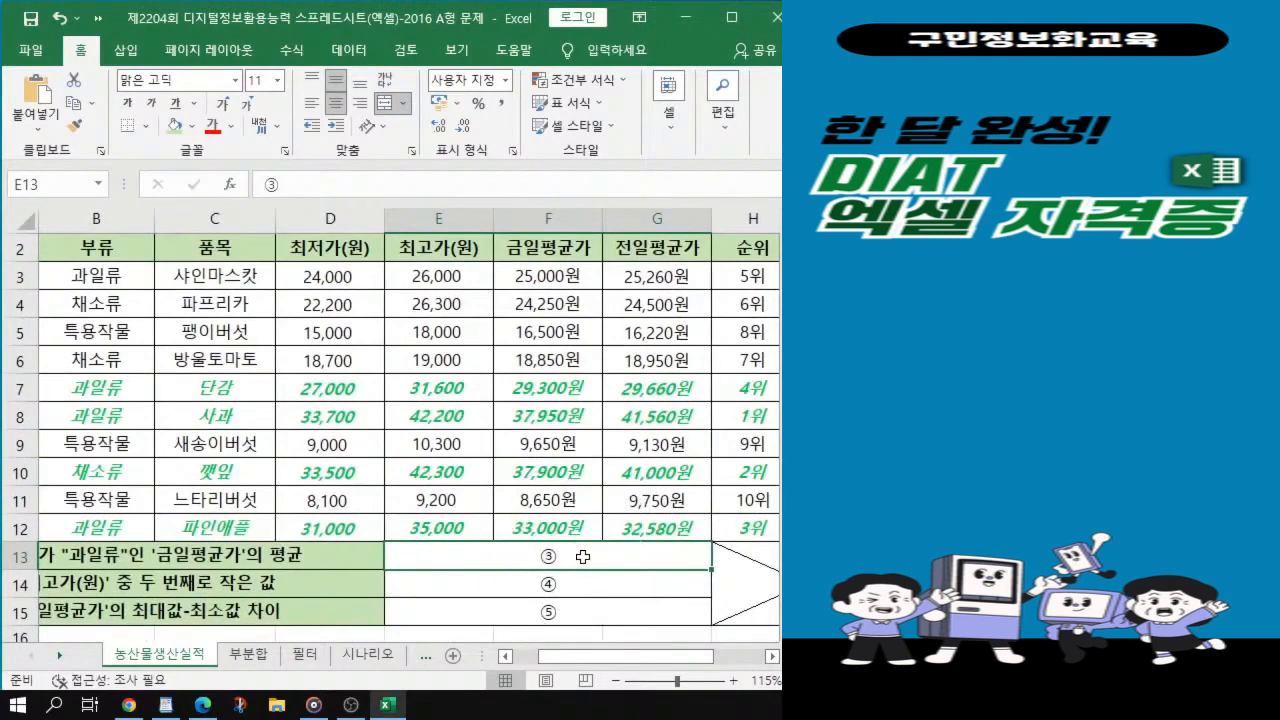
{"action": "scroll", "coordinate": [582, 557], "scroll_direction": "down", "scroll_amount": 1}
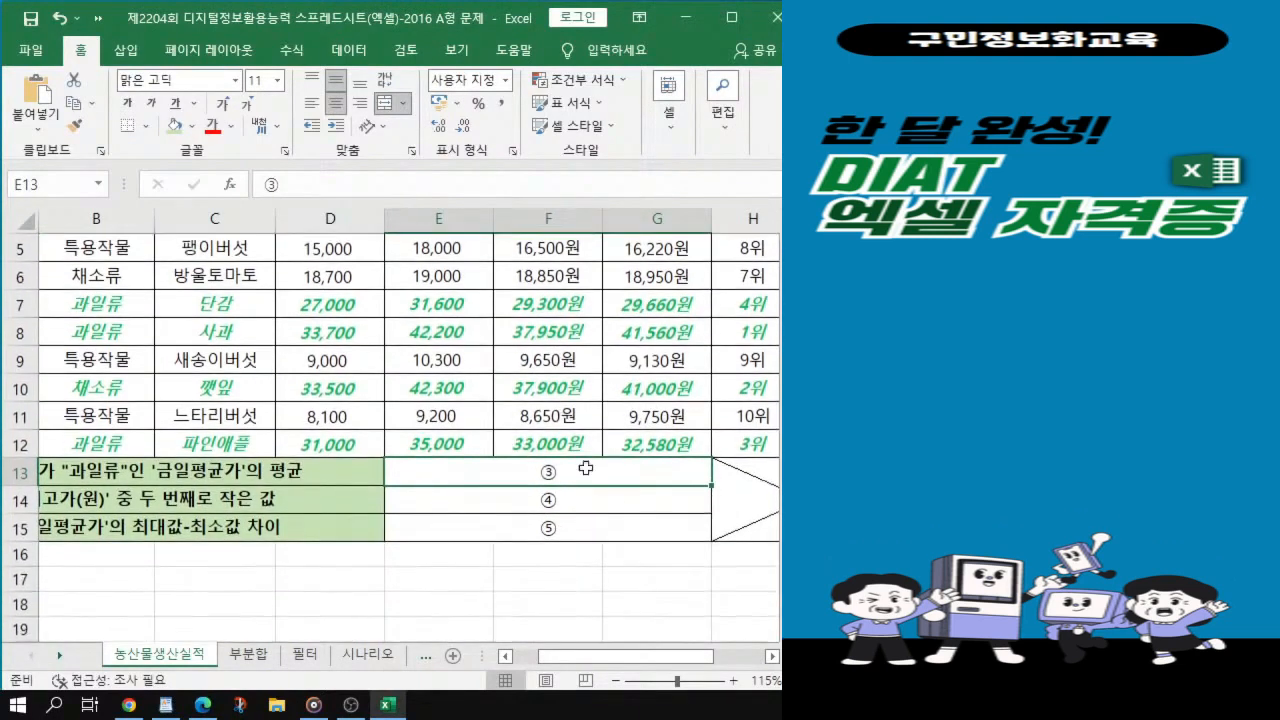
{"action": "type", "text": "="}
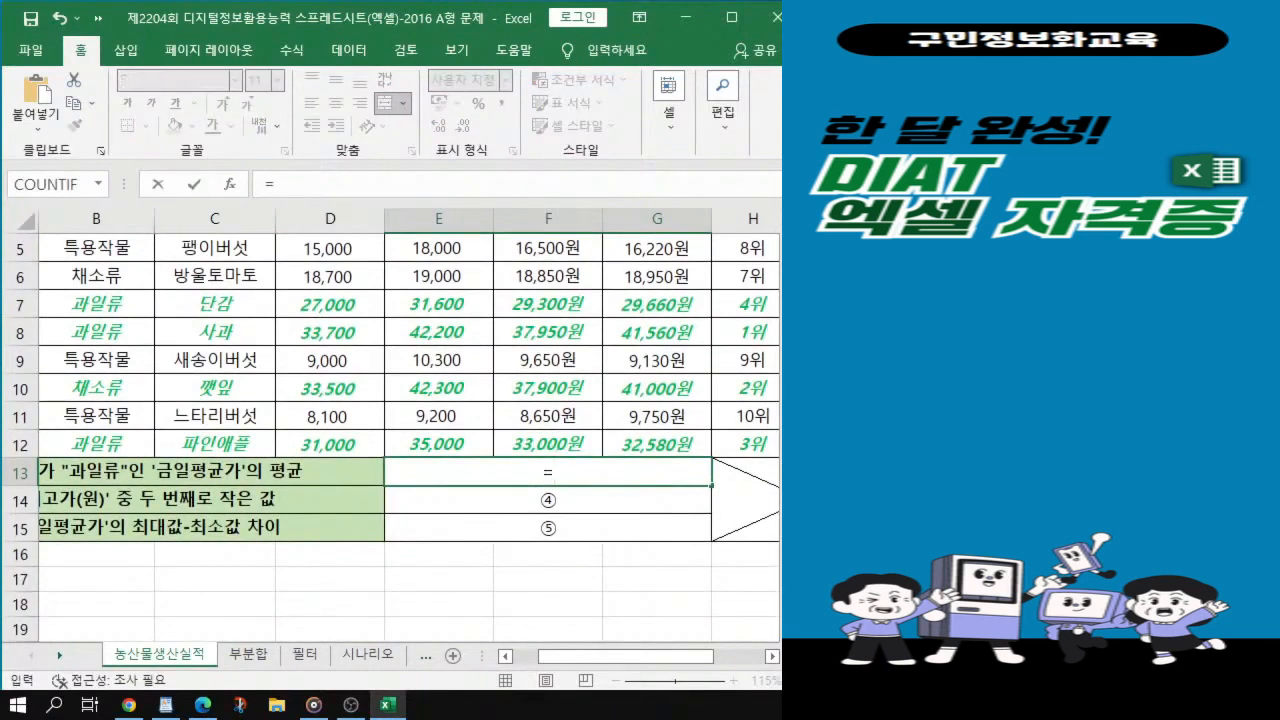
{"action": "type", "text": "da"}
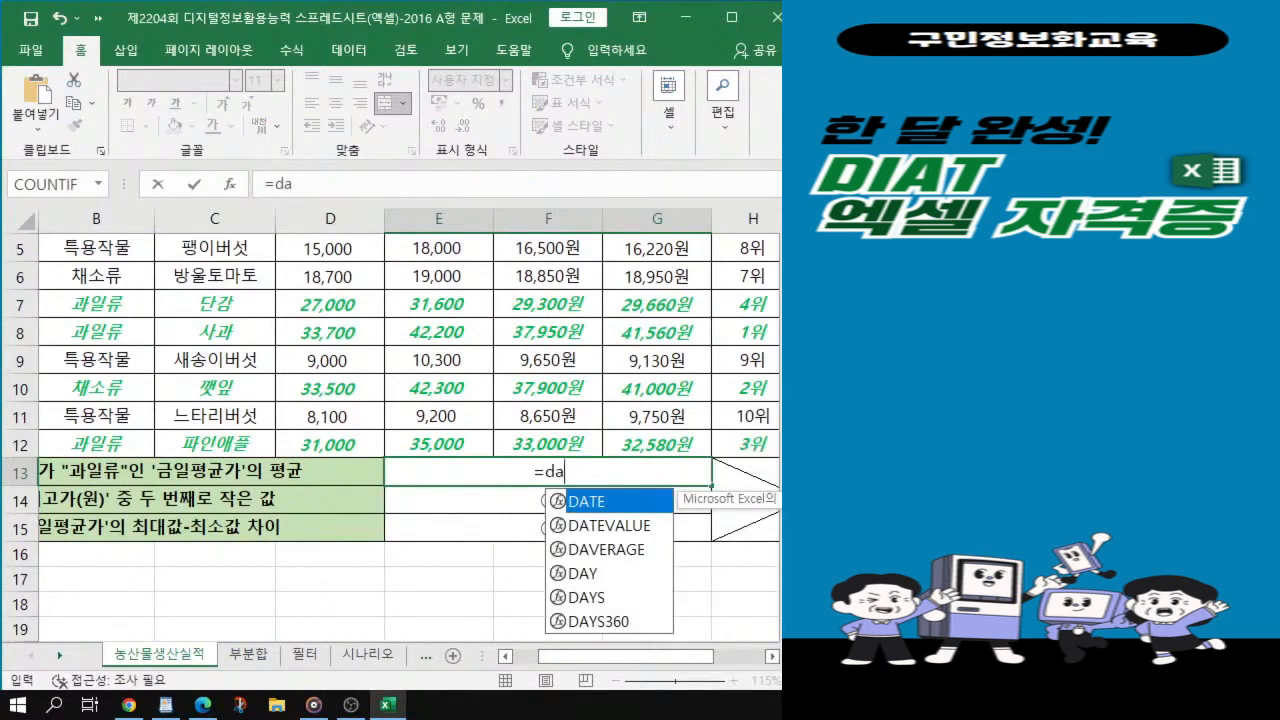
{"action": "left_click", "coordinate": [610, 562]}
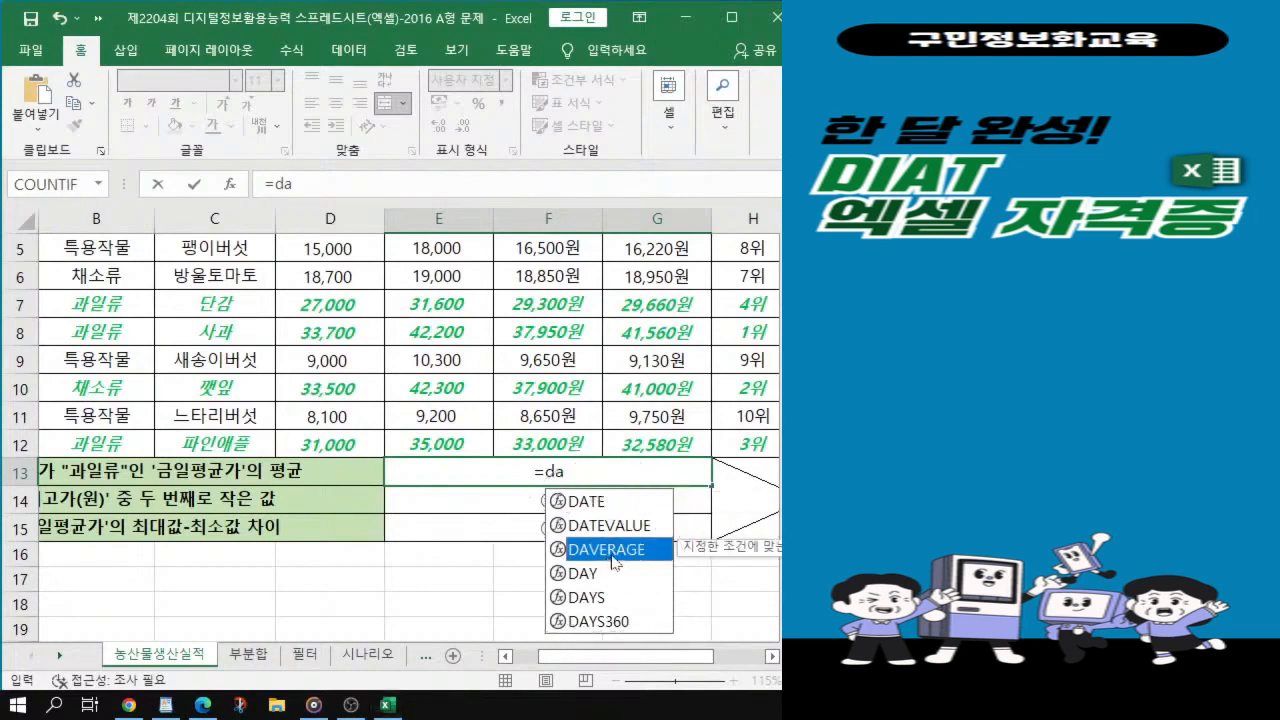
{"action": "key", "text": "ctrl"}
{"action": "key", "text": "ctrl"}
{"action": "key", "text": "ctrl"}
{"action": "key", "text": "ctrl"}
{"action": "key", "text": "ctrl"}
{"action": "key", "text": "ctrl"}
{"action": "key", "text": "ctrl"}
{"action": "key", "text": "ctrl"}
{"action": "double_click", "coordinate": [613, 549]}
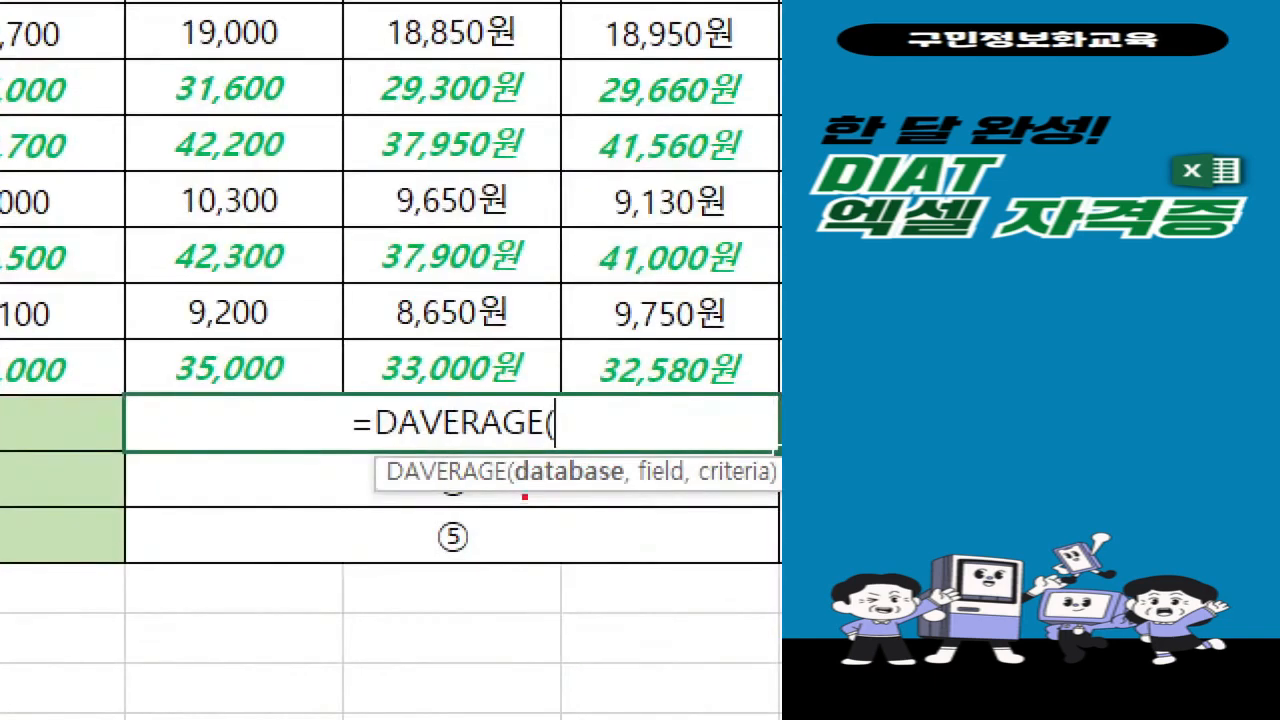
{"action": "left_click_drag", "start_coordinate": [516, 488], "coordinate": [780, 494]}
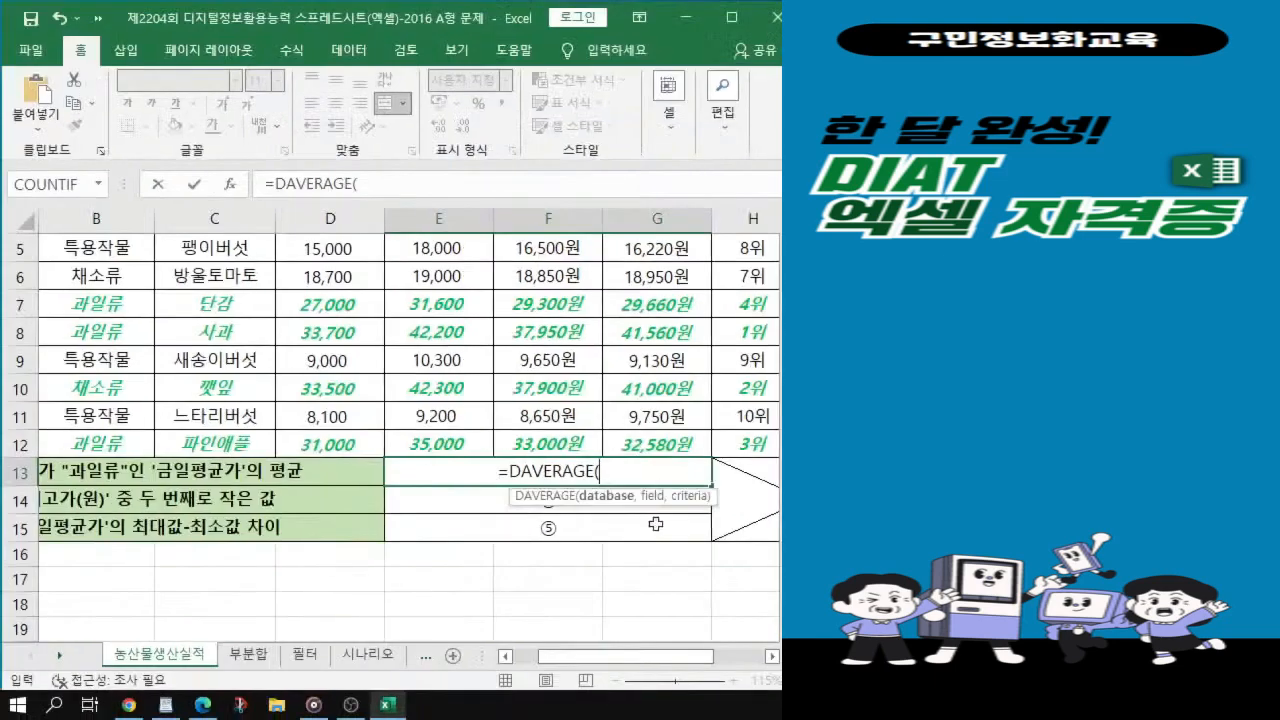
Step: Add the data table from A2 through I12, headers included, as the range argument of the DAVERAGE formula
{"action": "scroll", "coordinate": [275, 384], "scroll_direction": "up", "scroll_amount": 1}
{"action": "scroll", "coordinate": [275, 384], "scroll_direction": "up", "scroll_amount": 1}
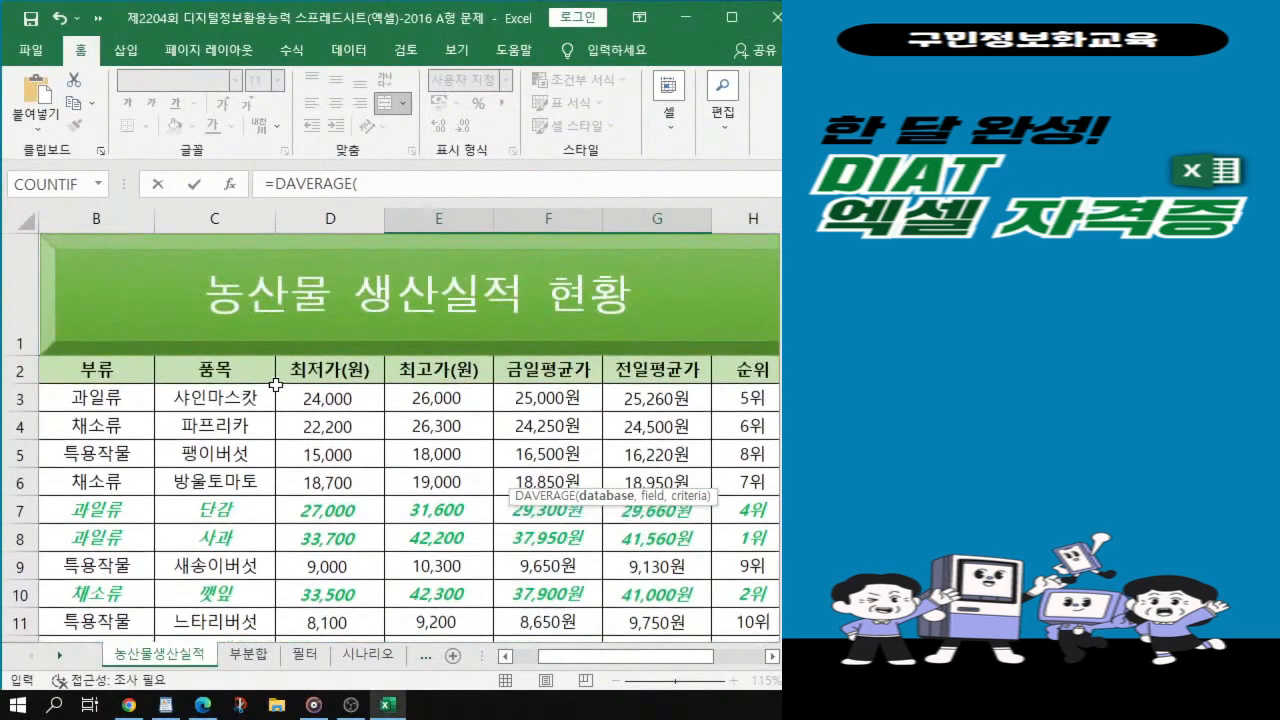
{"action": "left_click", "coordinate": [75, 373]}
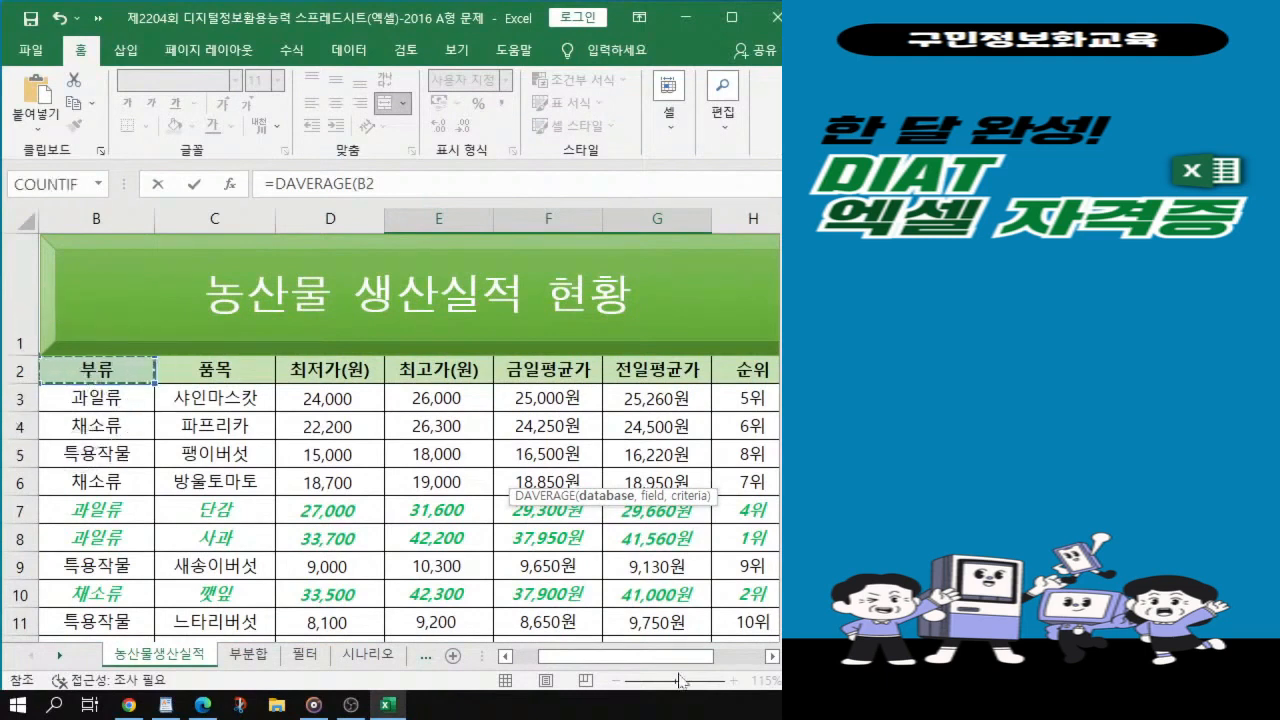
{"action": "left_click_drag", "start_coordinate": [670, 658], "coordinate": [640, 662]}
{"action": "left_click", "coordinate": [75, 371]}
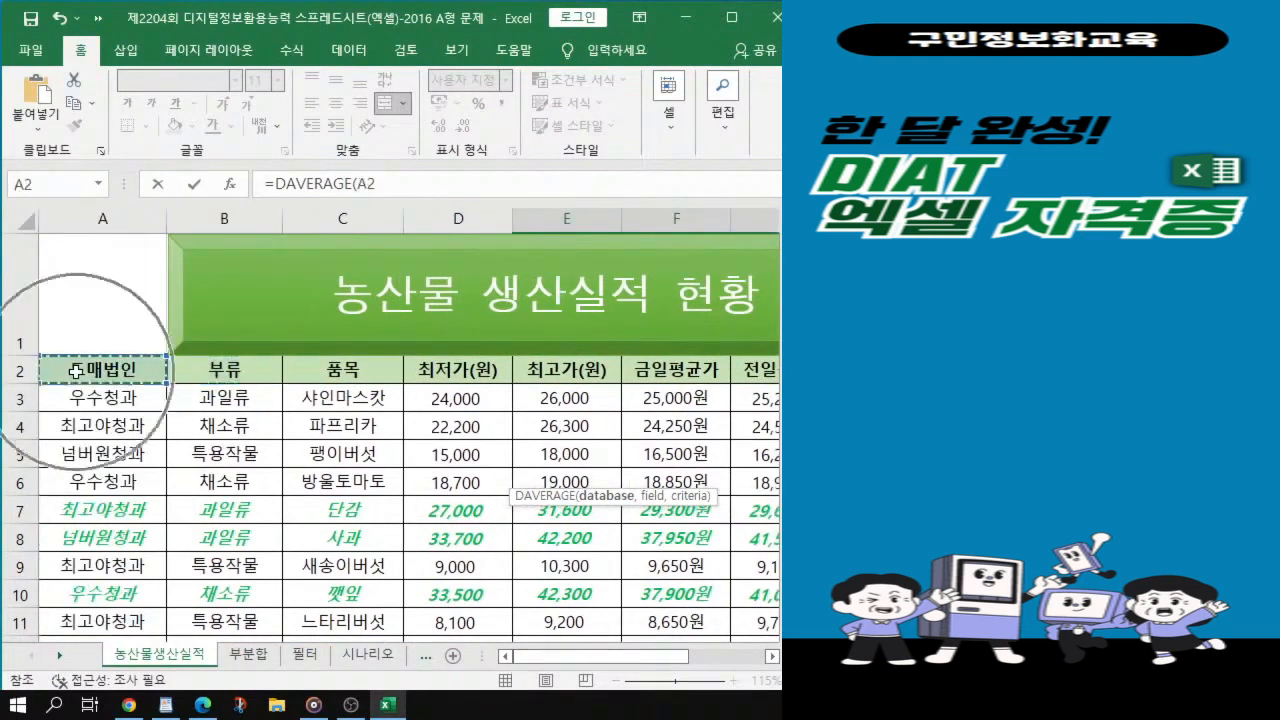
{"action": "type", "text": ","}
{"action": "left_click", "coordinate": [75, 371]}
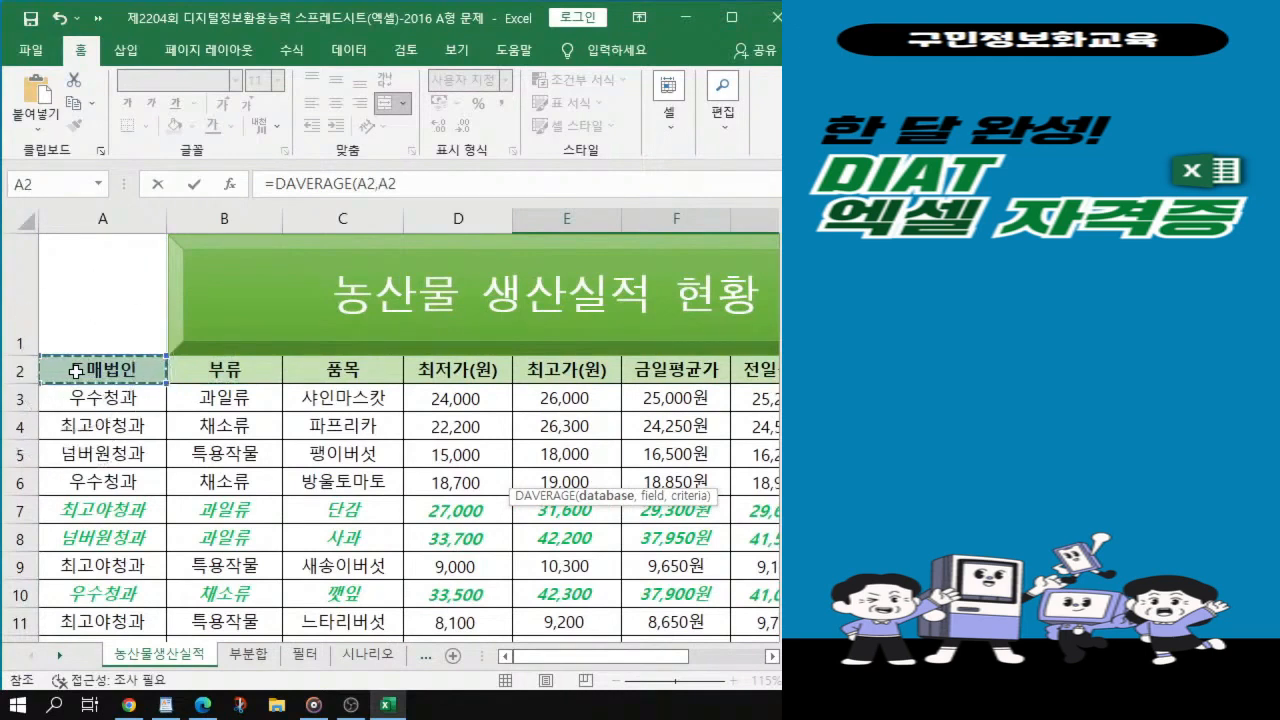
{"action": "left_click_drag", "start_coordinate": [75, 371], "coordinate": [580, 556]}
{"action": "left_click_drag", "start_coordinate": [579, 488], "coordinate": [611, 470]}
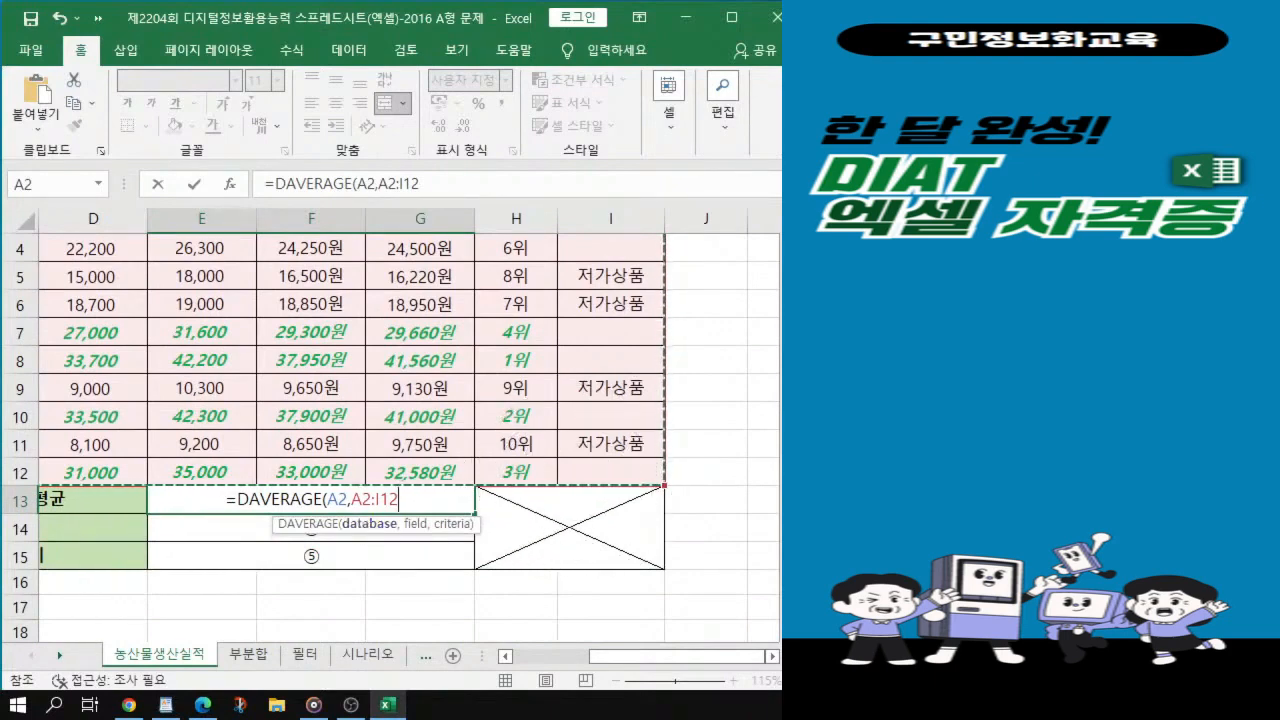
Step: Remove the stray A2 argument so the database reads A2:I12, and continue to the field argument
{"action": "left_click", "coordinate": [351, 499]}
{"action": "key", "text": "BackSpace"}
{"action": "key", "text": "BackSpace"}
{"action": "key", "text": "BackSpace"}
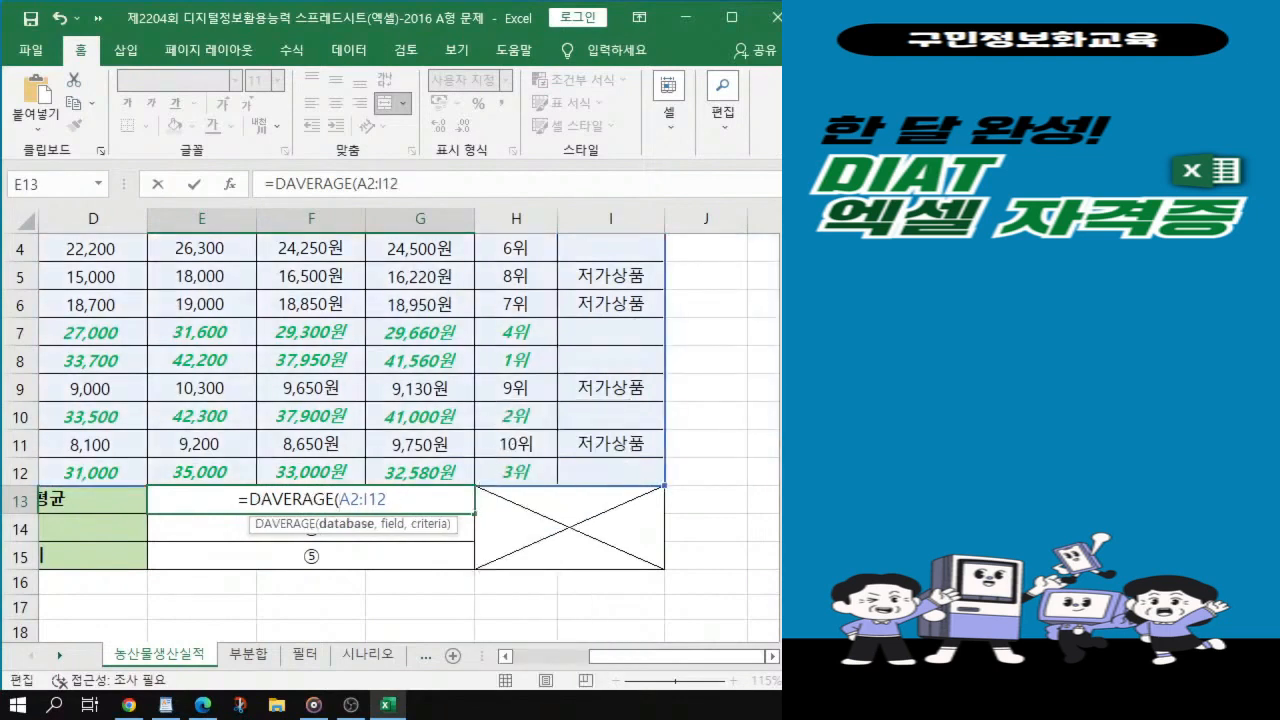
{"action": "type", "text": ","}
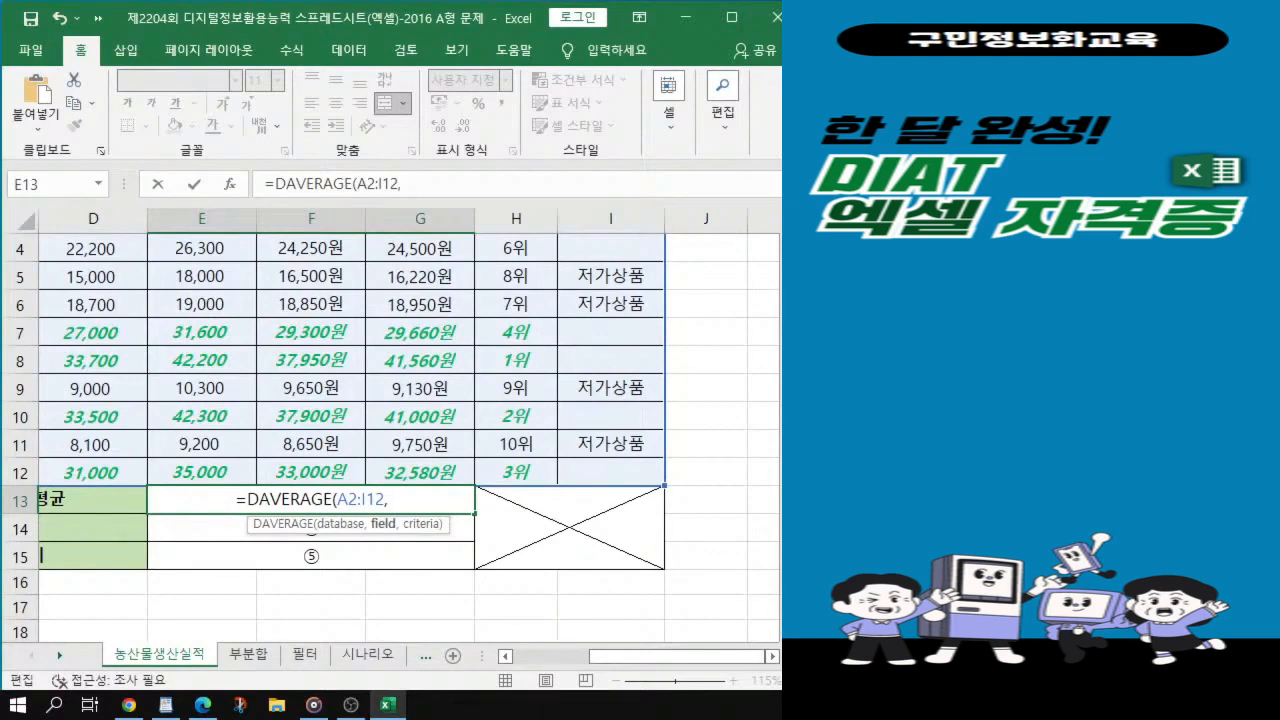
Step: Set the DAVERAGE field argument to the 금일평균가 header cell F2 and continue to the criteria argument
{"action": "scroll", "coordinate": [304, 250], "scroll_direction": "up", "scroll_amount": 1}
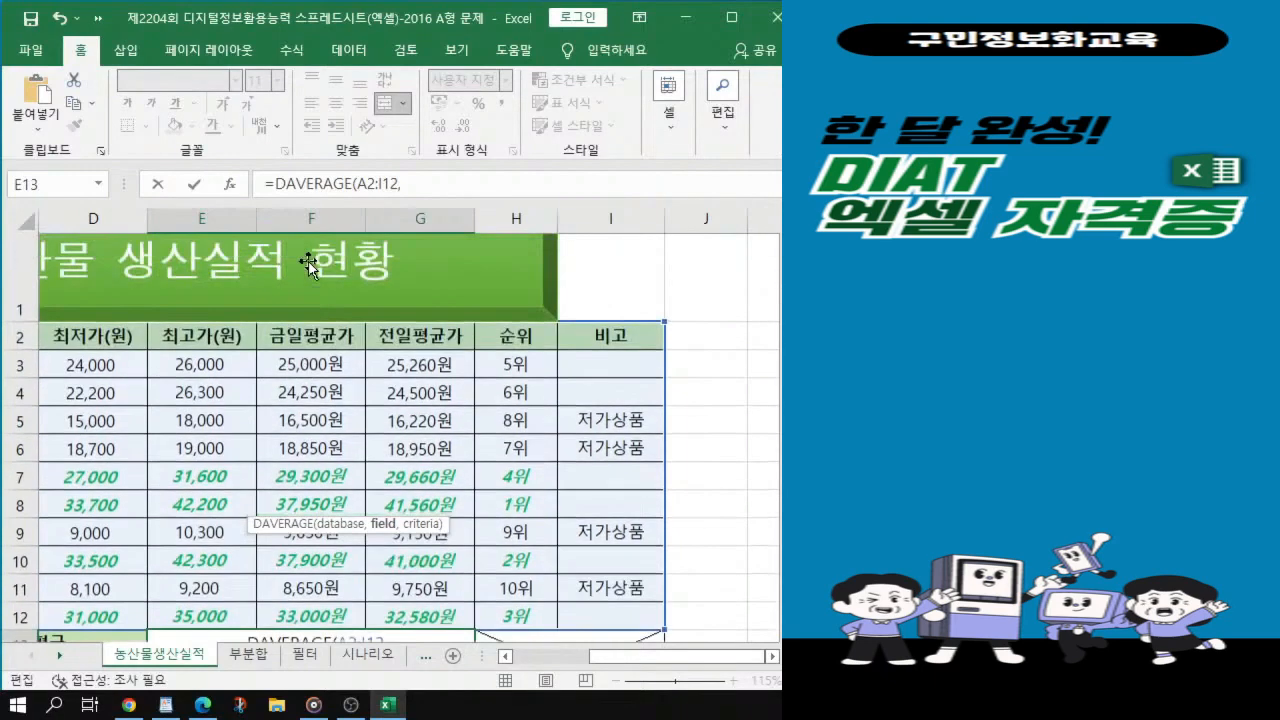
{"action": "scroll", "coordinate": [334, 302], "scroll_direction": "down", "scroll_amount": 1}
{"action": "scroll", "coordinate": [334, 302], "scroll_direction": "up", "scroll_amount": 1}
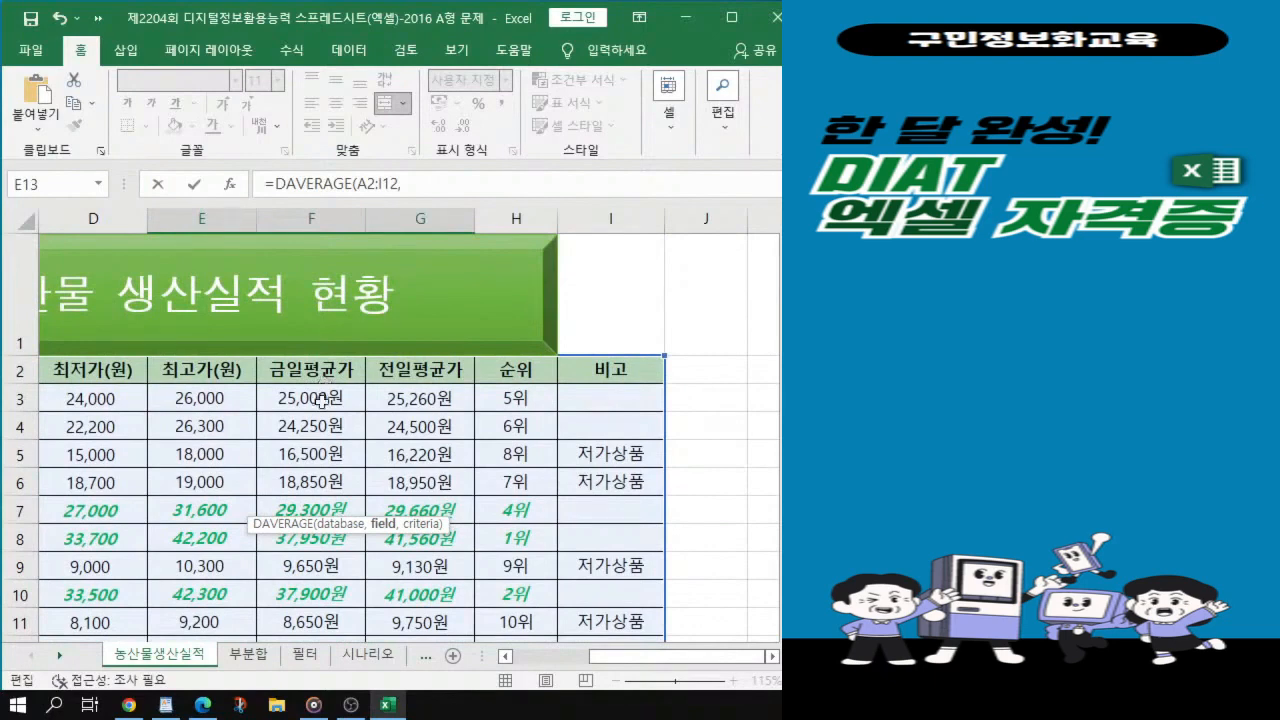
{"action": "left_click", "coordinate": [324, 372]}
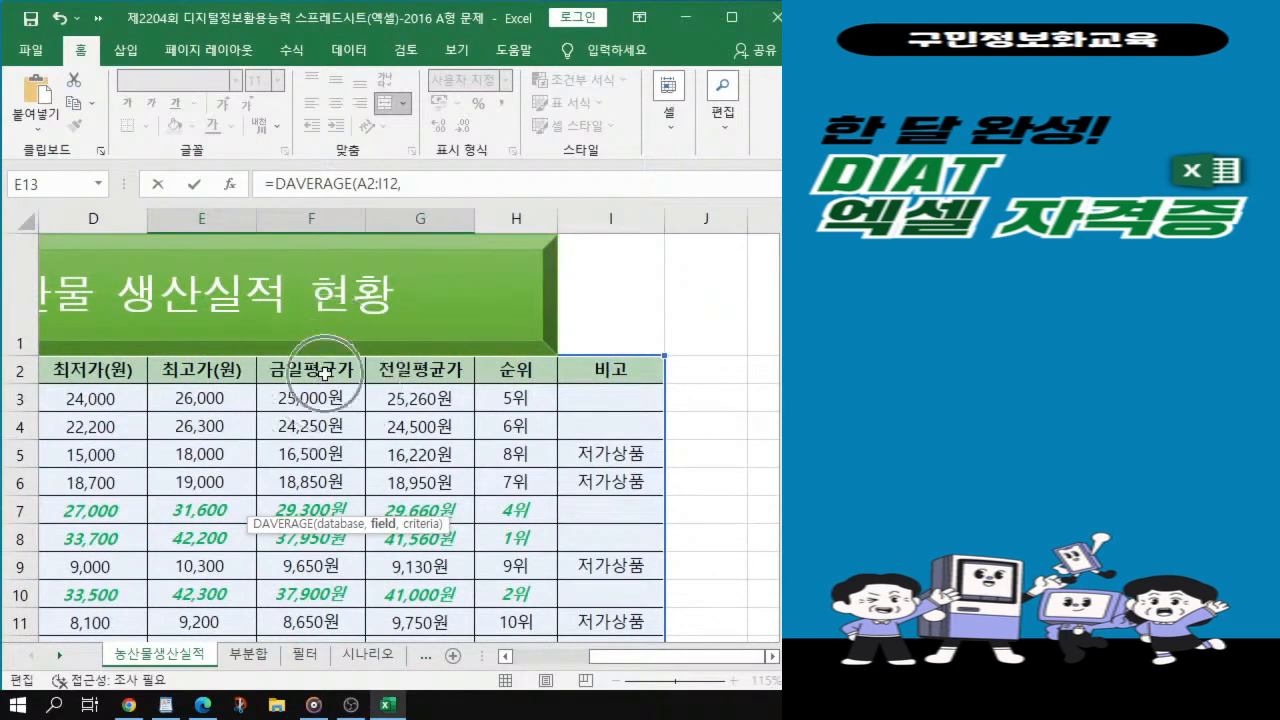
{"action": "left_click", "coordinate": [324, 372]}
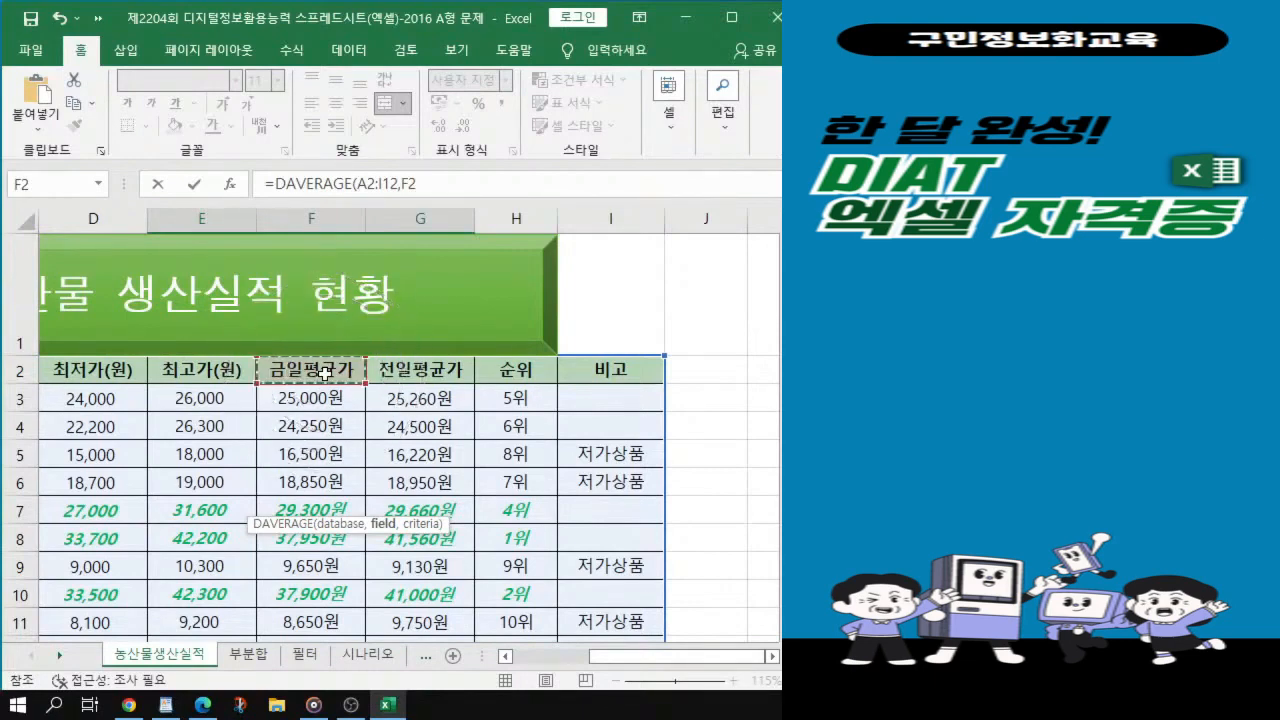
{"action": "left_click", "coordinate": [520, 184]}
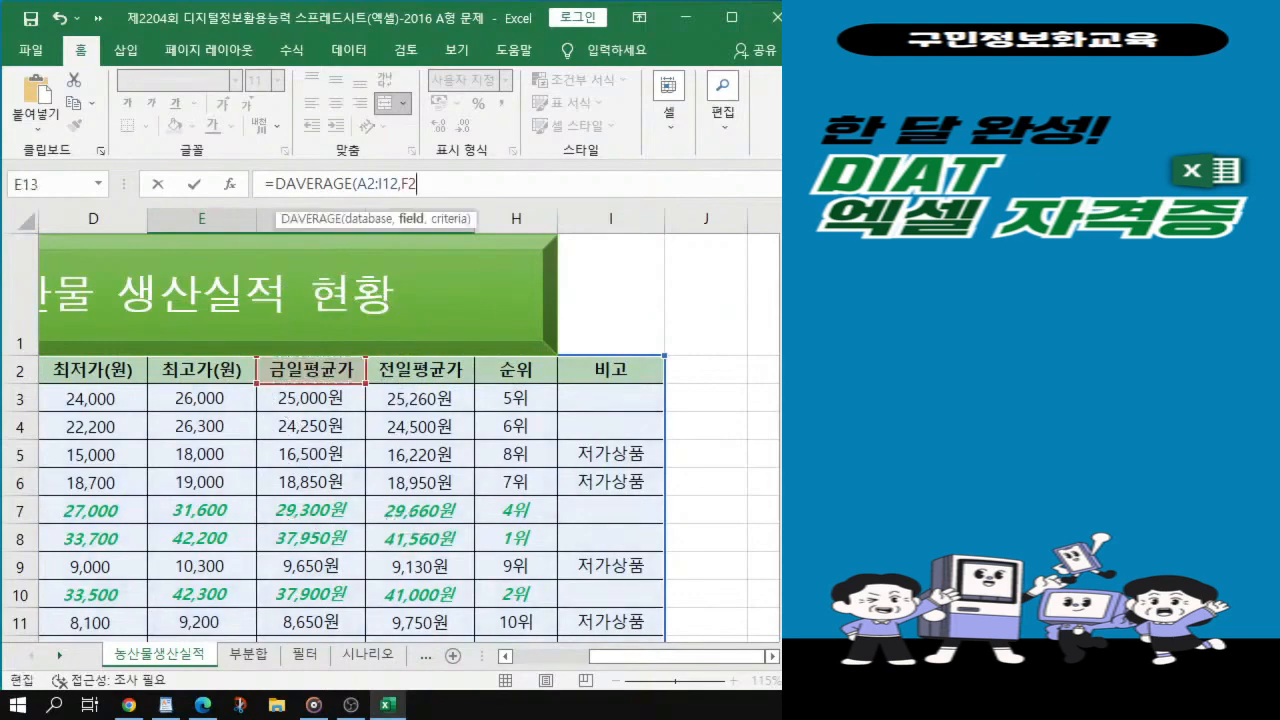
{"action": "type", "text": ","}
Step: Set the criteria to B2:B3 and enter the finished formula =DAVERAGE(A2:I12,F2,B2:B3) in E13
{"action": "left_click_drag", "start_coordinate": [631, 660], "coordinate": [545, 682]}
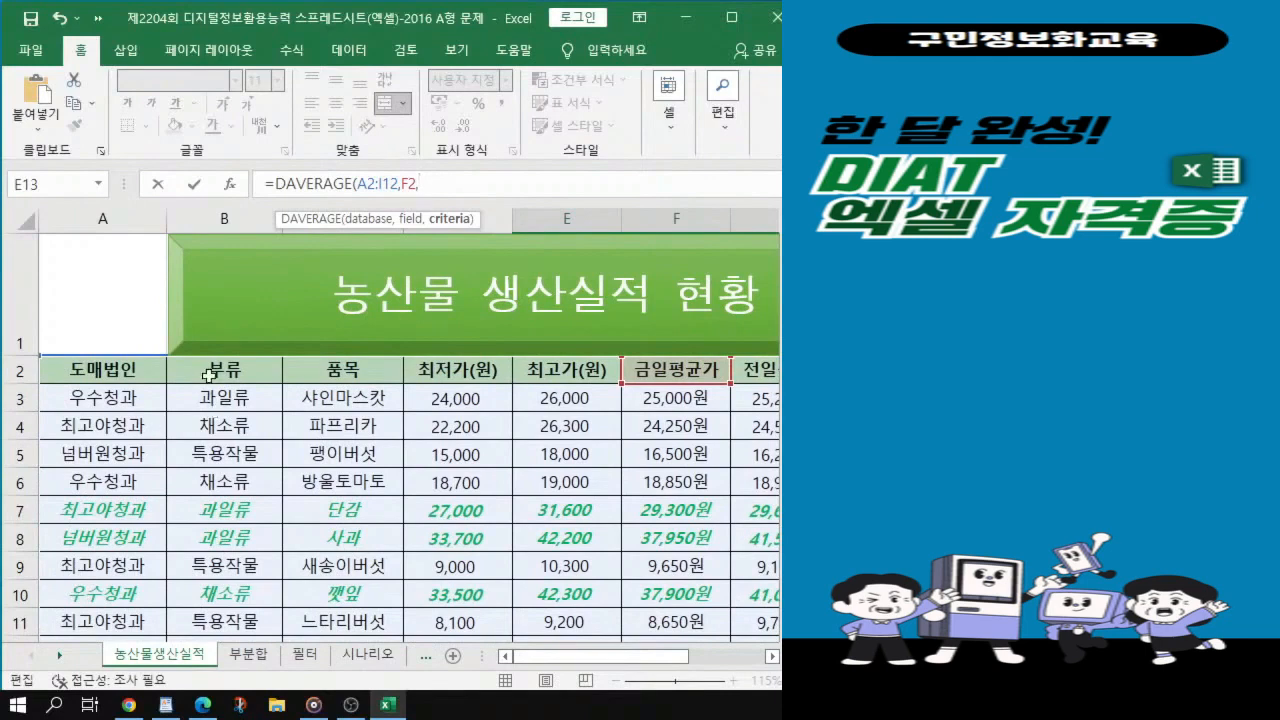
{"action": "key", "text": "ctrl"}
{"action": "left_click_drag", "start_coordinate": [214, 369], "coordinate": [212, 397]}
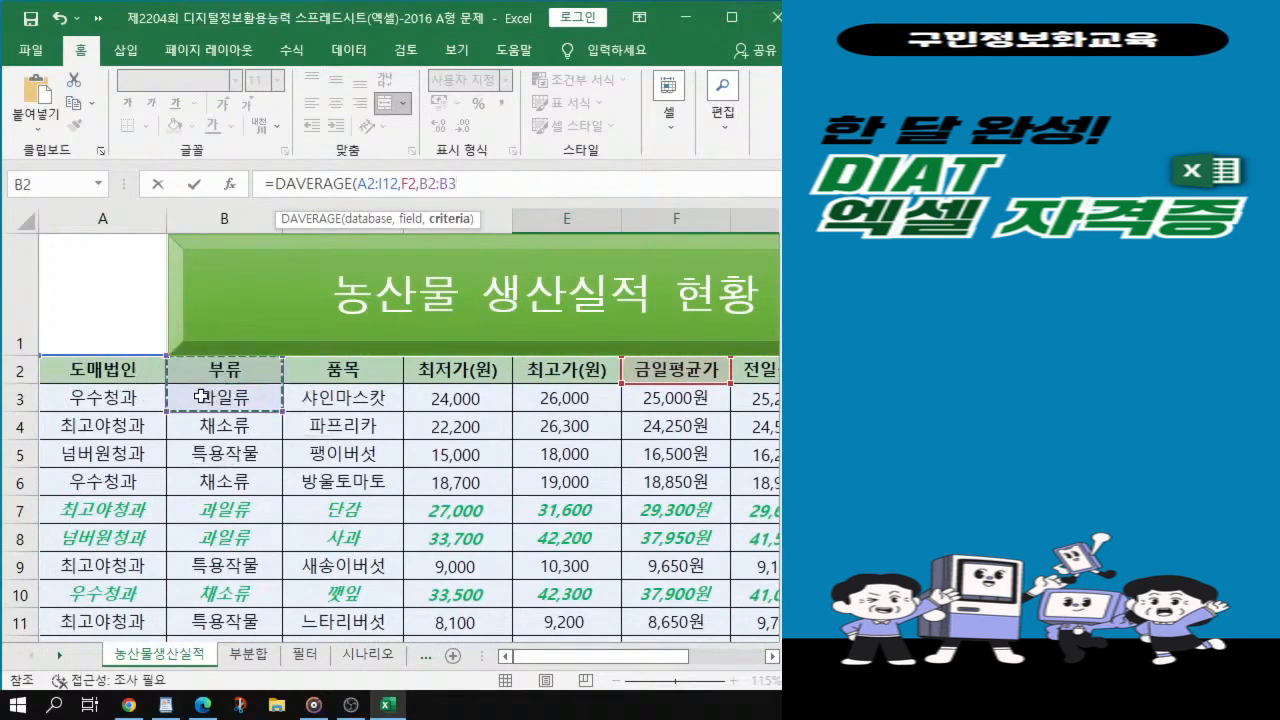
{"action": "type", "text": ")"}
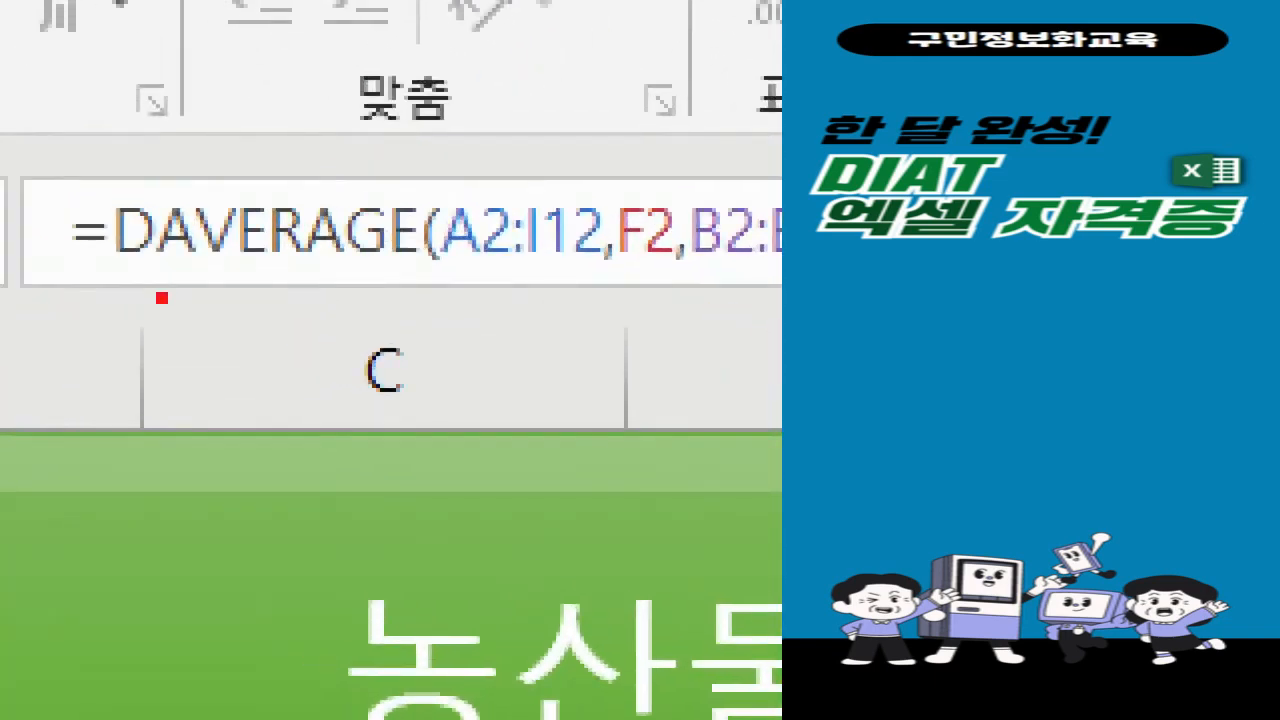
{"action": "left_click_drag", "start_coordinate": [116, 277], "coordinate": [150, 277]}
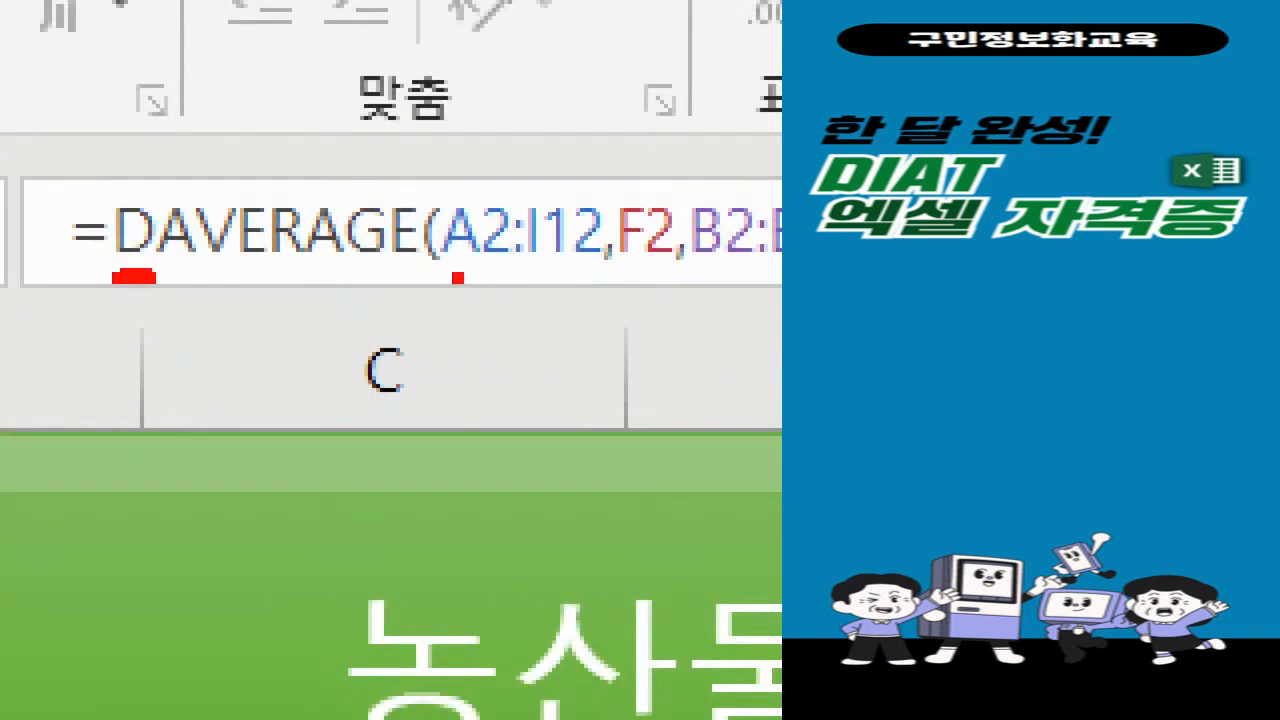
{"action": "left_click_drag", "start_coordinate": [458, 277], "coordinate": [571, 277]}
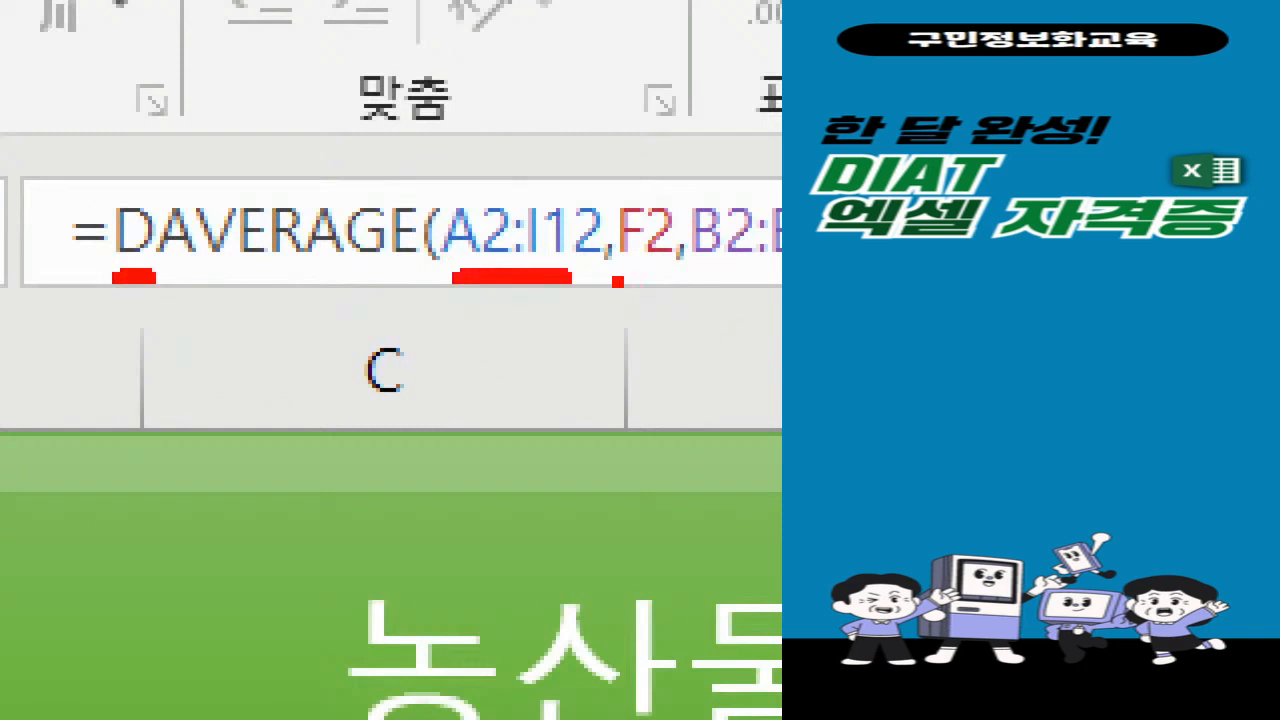
{"action": "left_click_drag", "start_coordinate": [618, 282], "coordinate": [684, 286]}
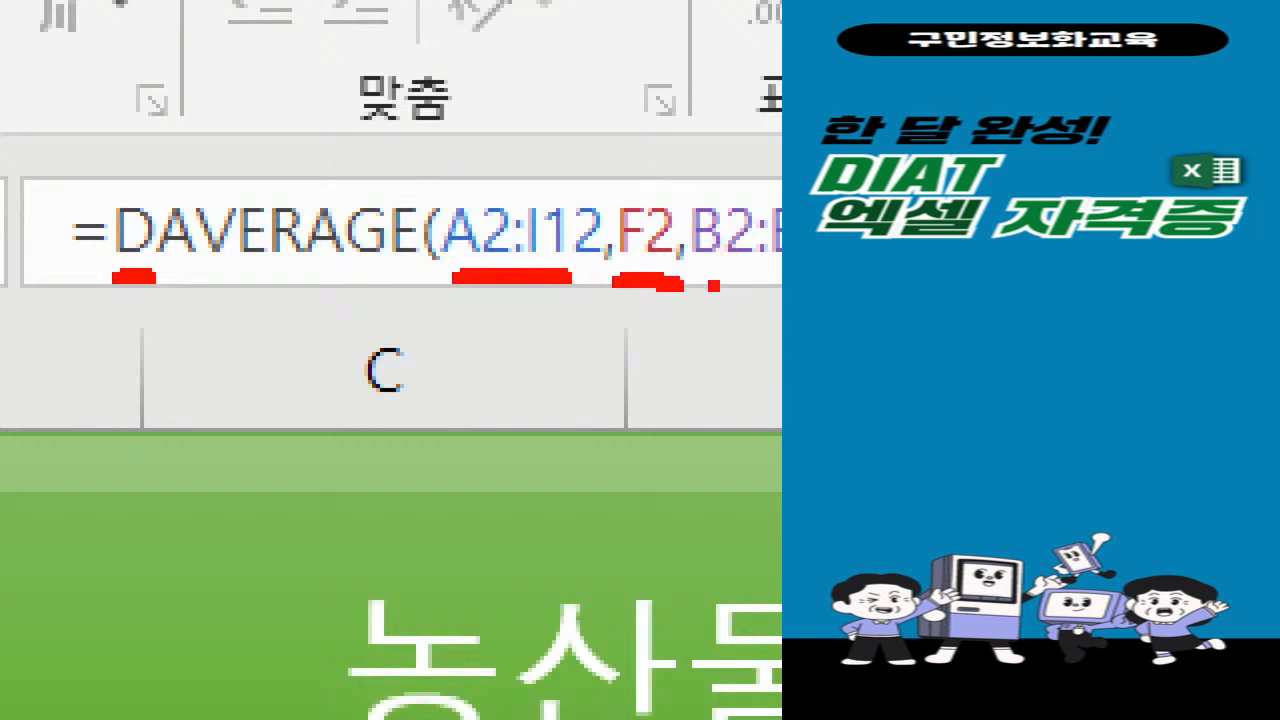
{"action": "left_click_drag", "start_coordinate": [703, 283], "coordinate": [780, 285]}
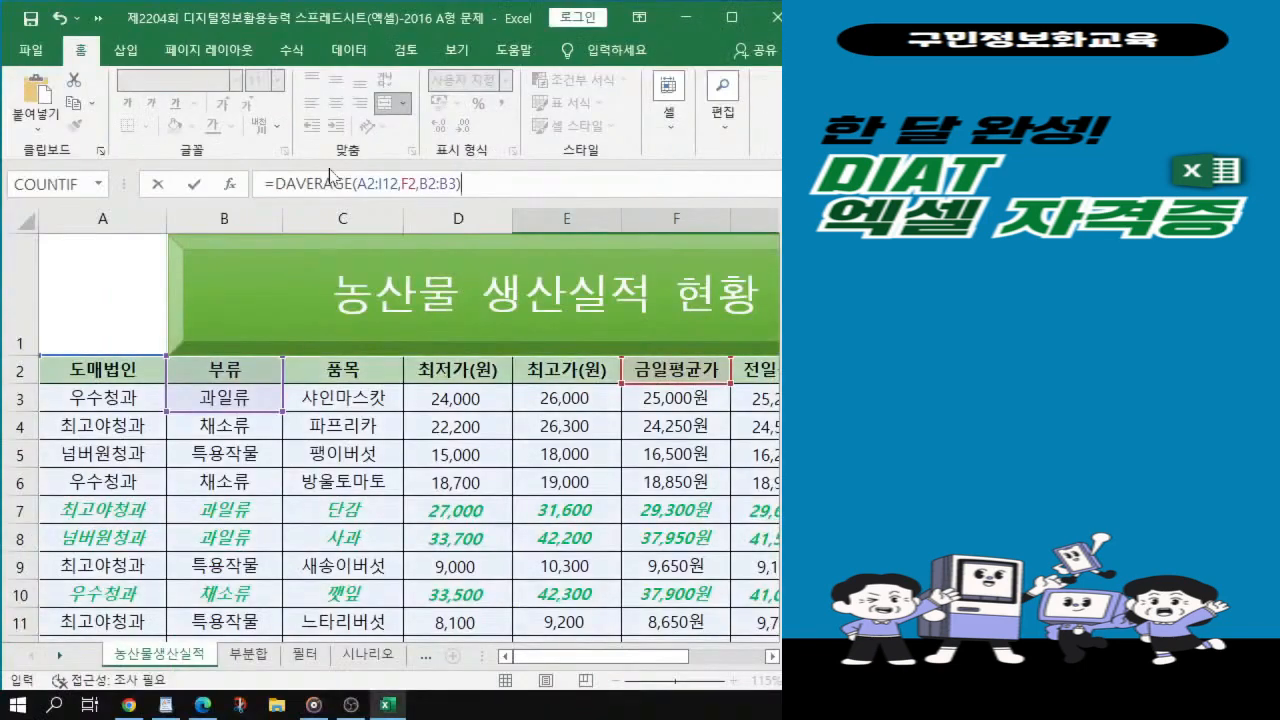
{"action": "key", "text": "Return"}
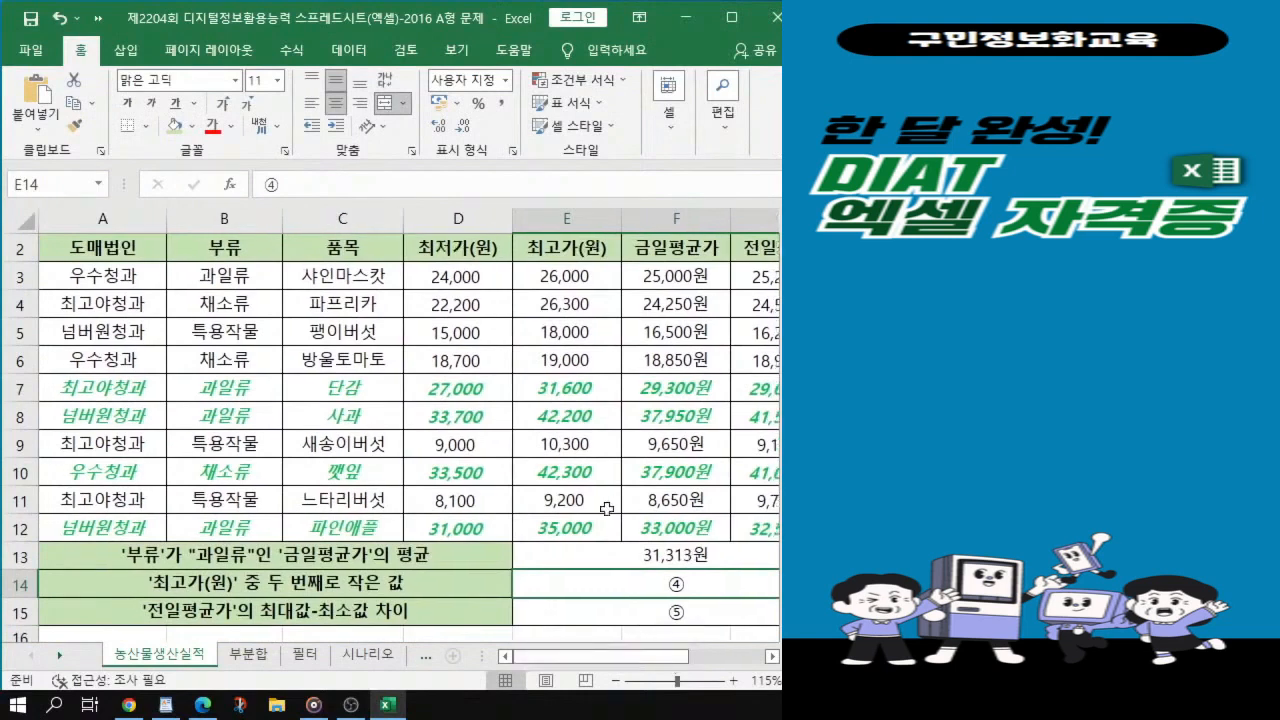
Step: Check the exam PDF for the E14 instruction and start a SMALL formula in E14 for the second-smallest 최고가(원)
{"action": "scroll", "coordinate": [607, 509], "scroll_direction": "down", "scroll_amount": 1}
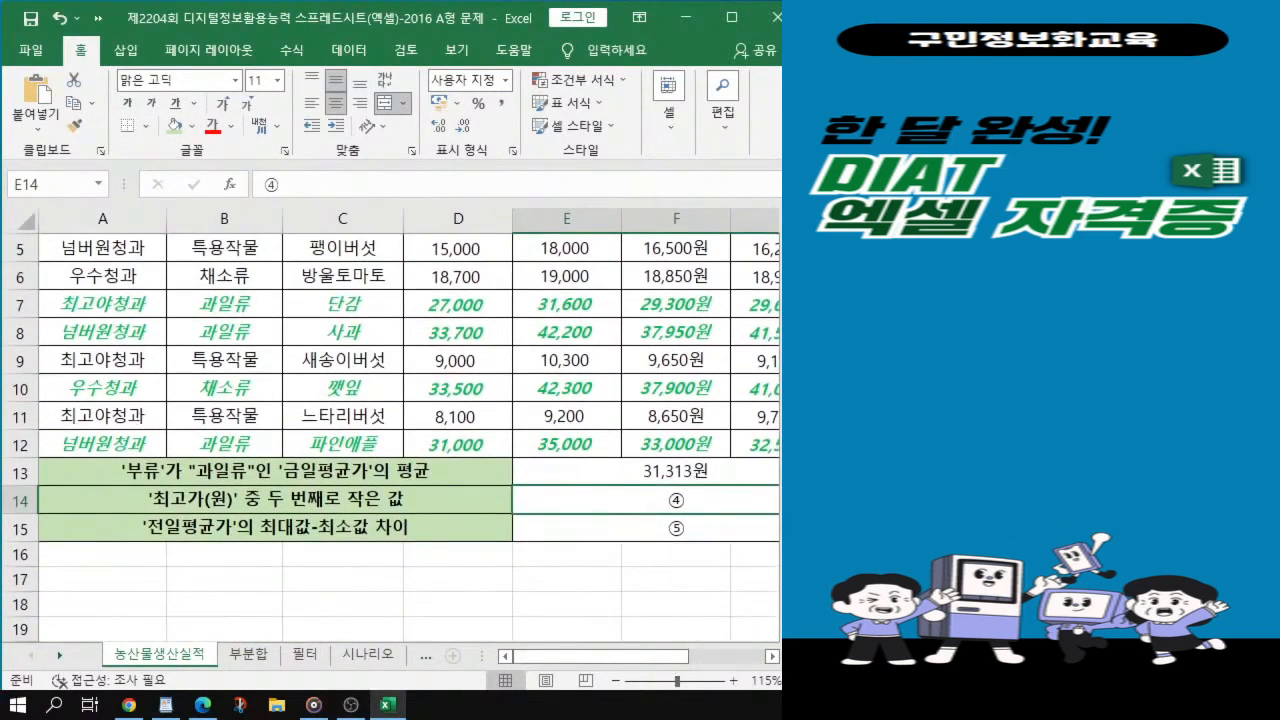
{"action": "key", "text": "alt+Tab"}
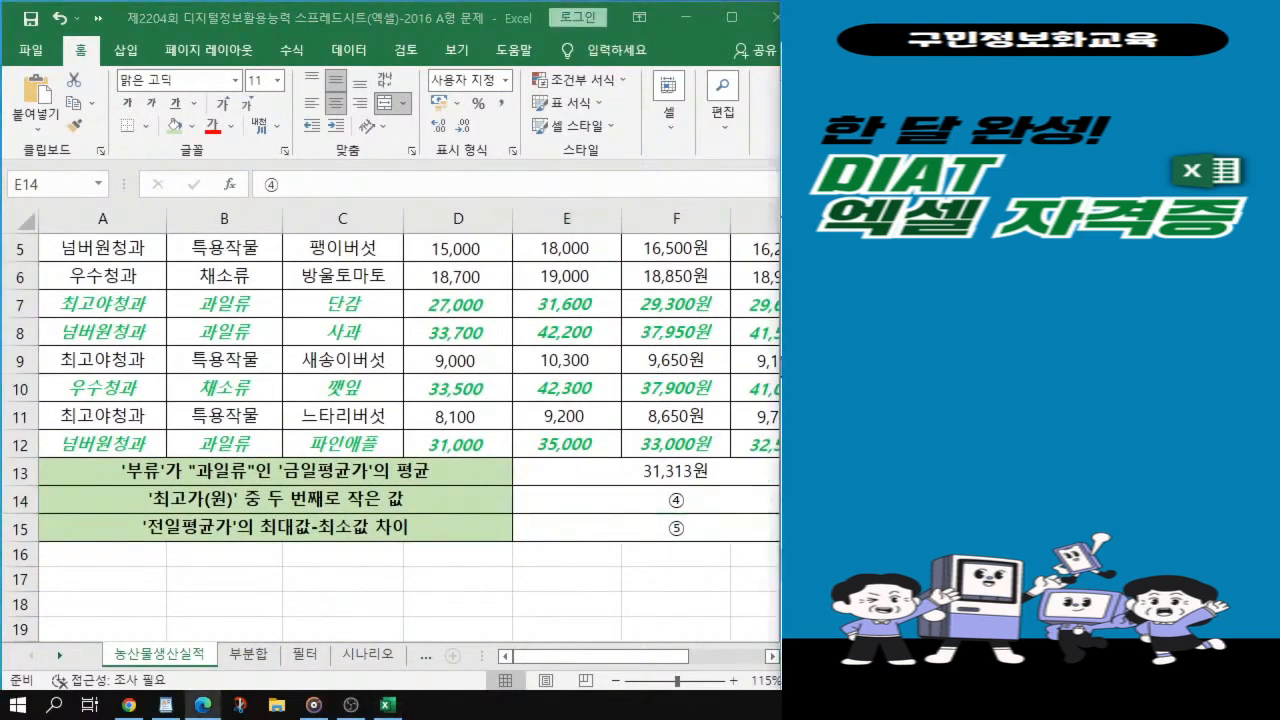
{"action": "left_click", "coordinate": [675, 497]}
{"action": "left_click", "coordinate": [596, 502]}
{"action": "type", "text": "="}
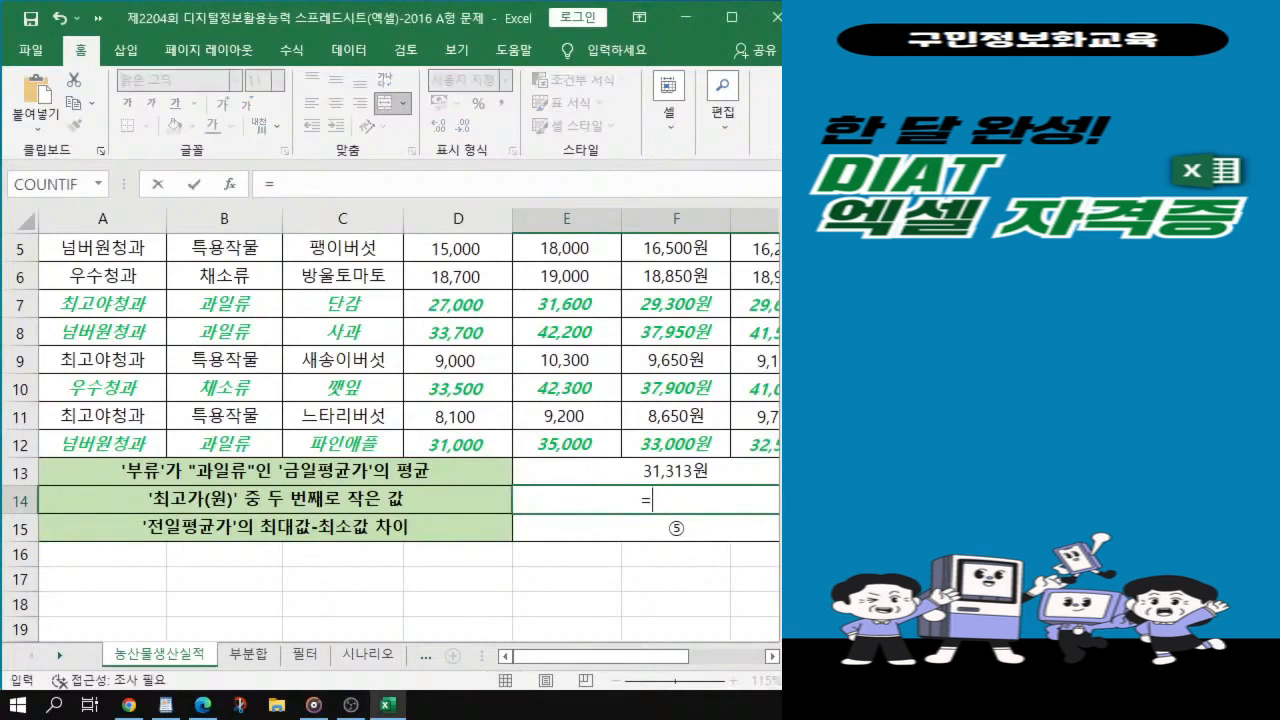
{"action": "type", "text": "sm"}
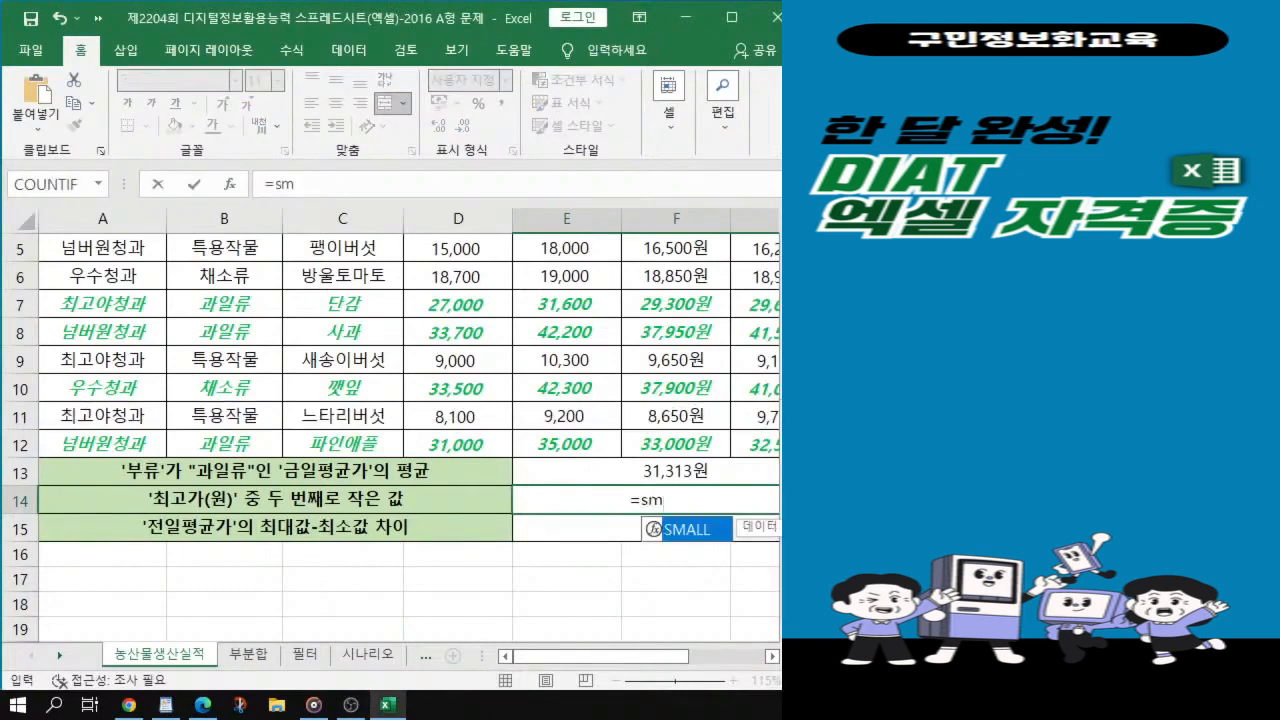
{"action": "double_click", "coordinate": [703, 530]}
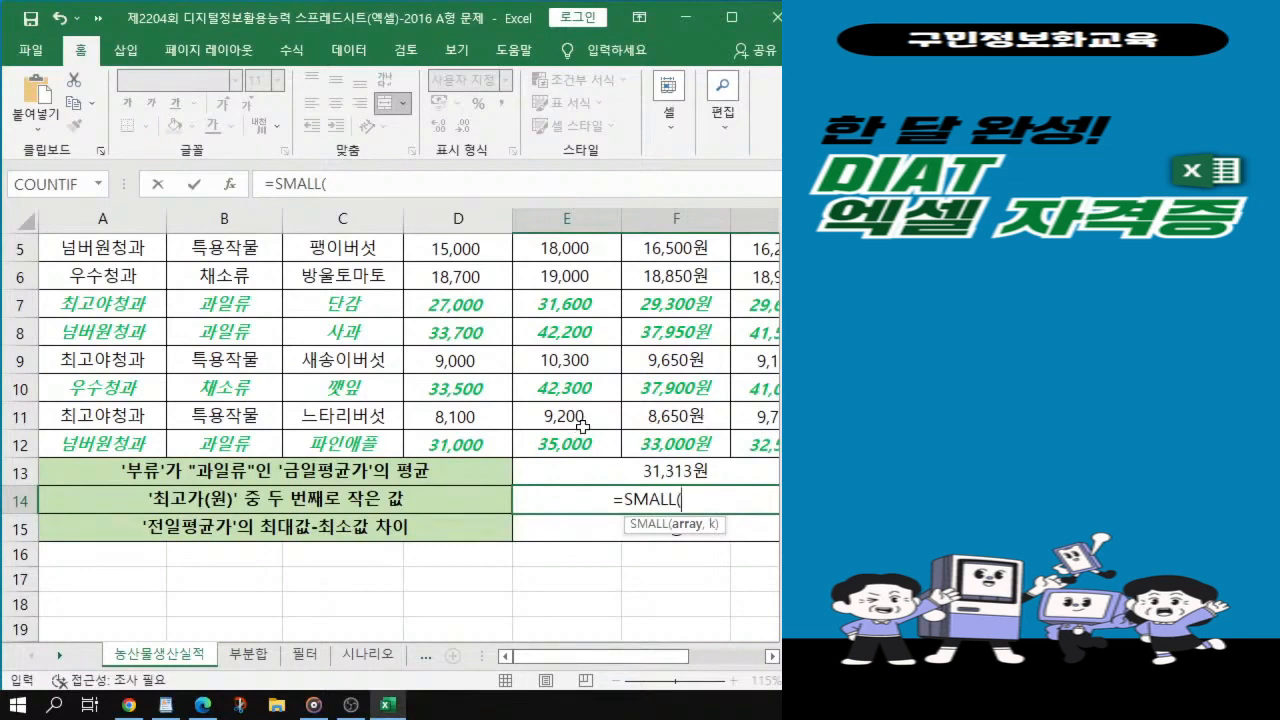
Step: Complete the E14 formula as =SMALL(E3:E12,2) over the 최고가(원) values and enter it
{"action": "scroll", "coordinate": [582, 427], "scroll_direction": "up", "scroll_amount": 1}
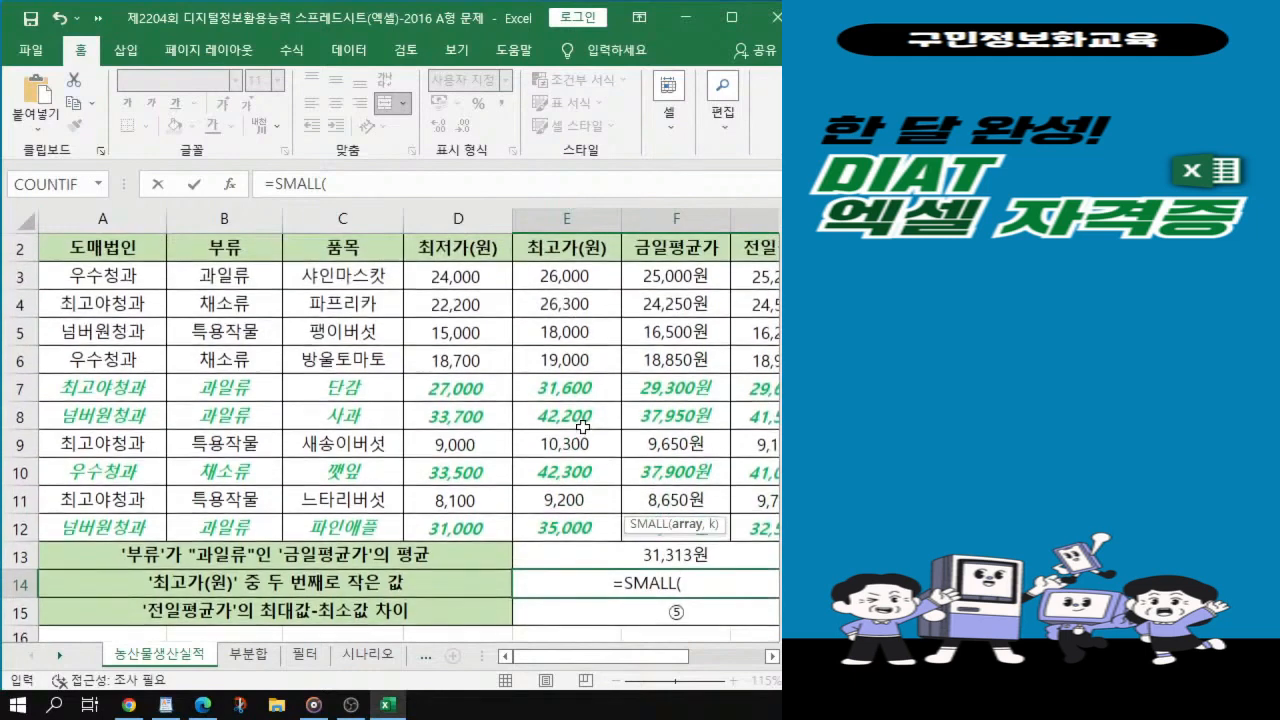
{"action": "left_click", "coordinate": [574, 277]}
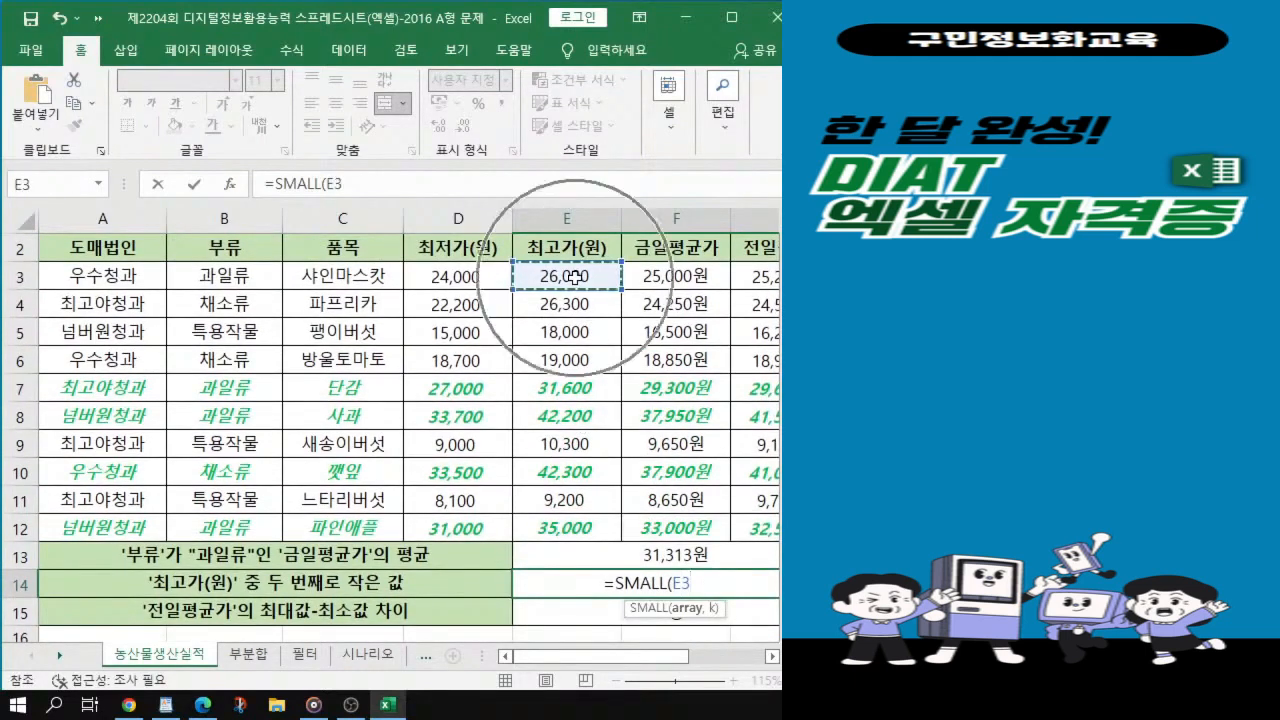
{"action": "left_click_drag", "start_coordinate": [574, 277], "coordinate": [574, 521]}
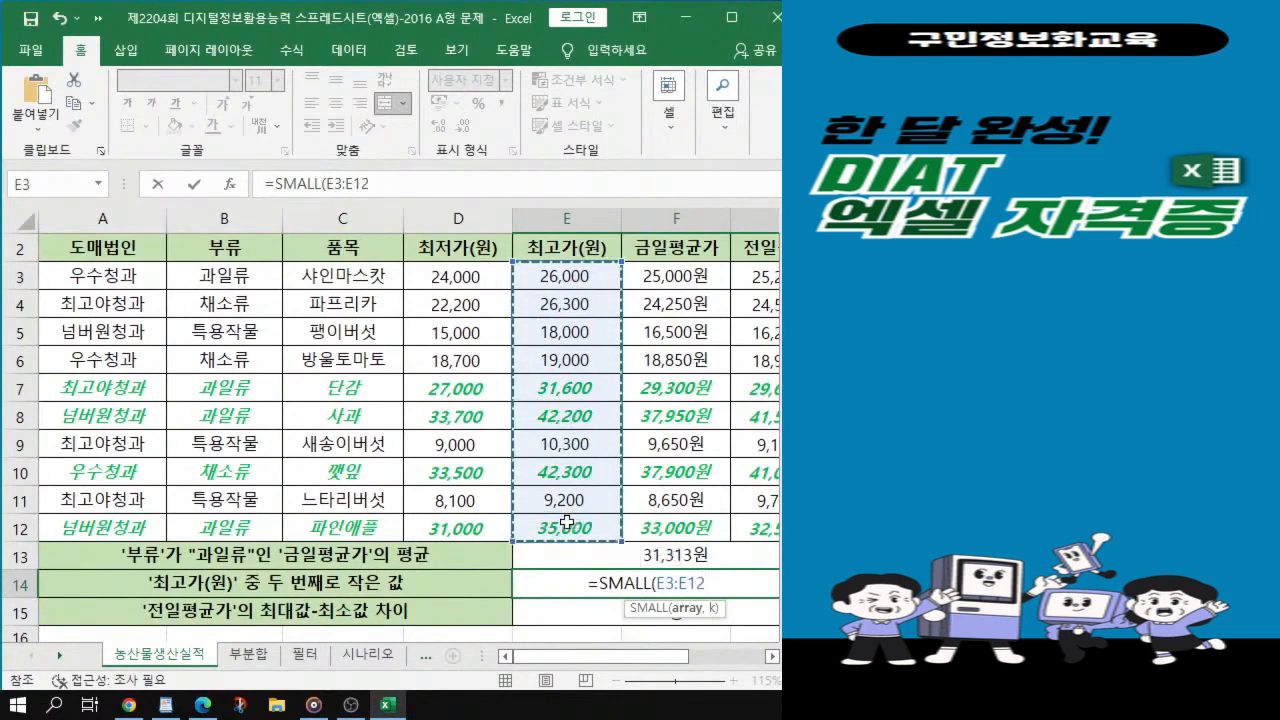
{"action": "type", "text": ","}
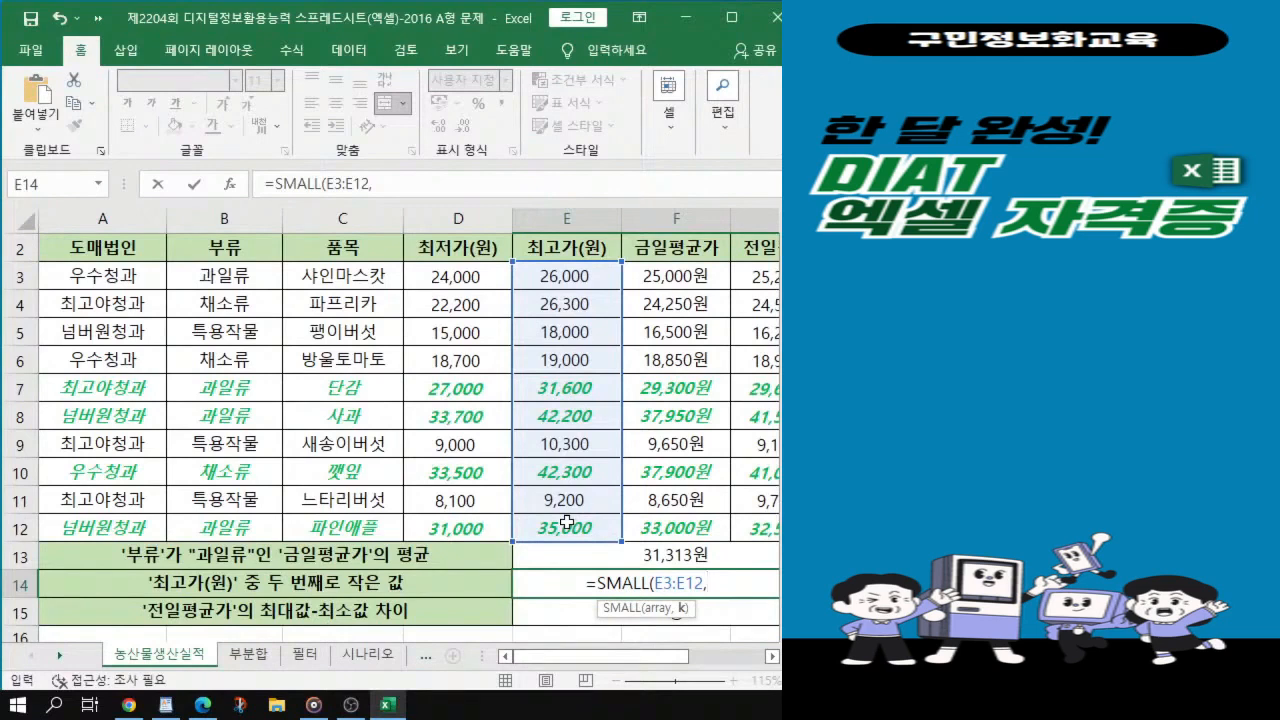
{"action": "type", "text": "2)"}
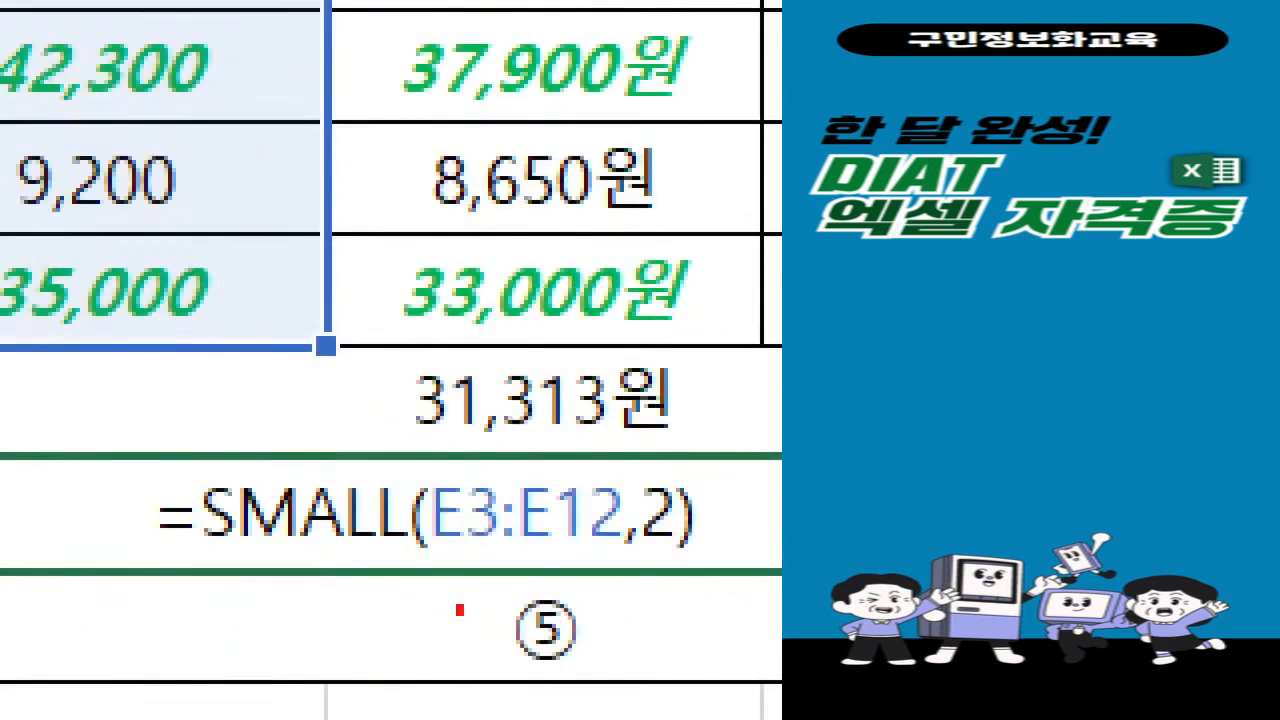
{"action": "left_click_drag", "start_coordinate": [442, 560], "coordinate": [680, 548]}
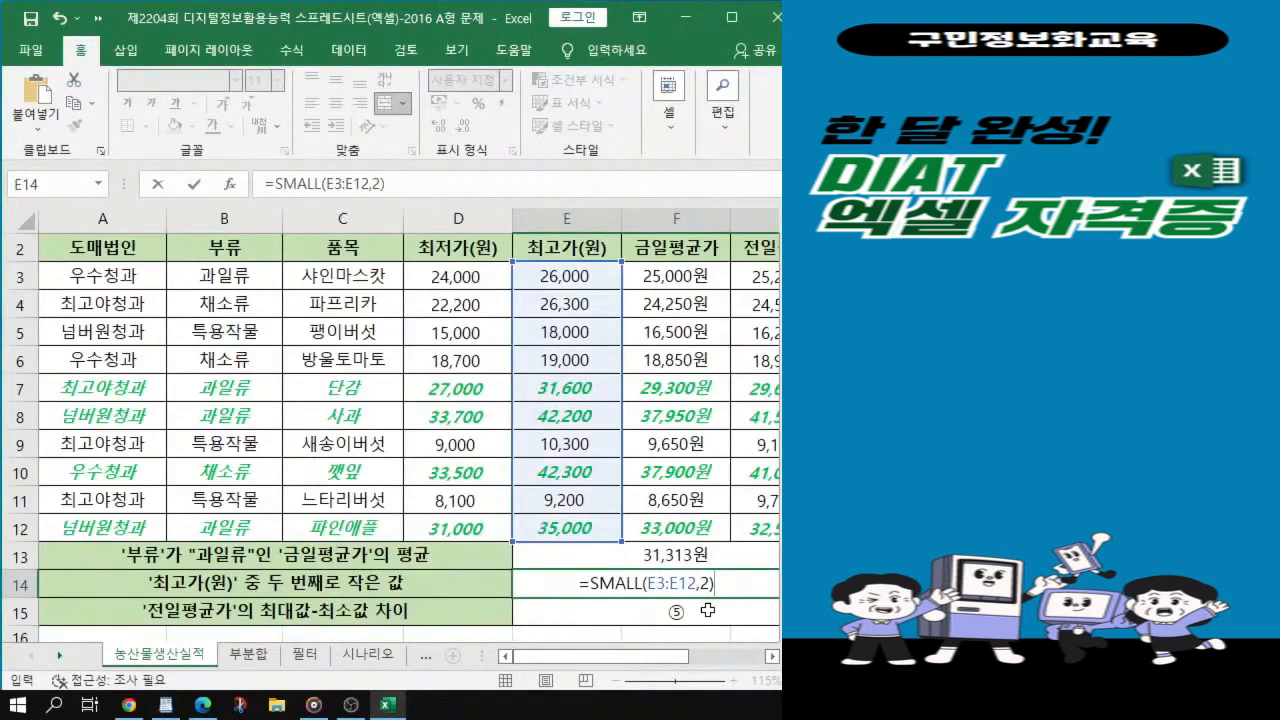
{"action": "key", "text": "Return"}
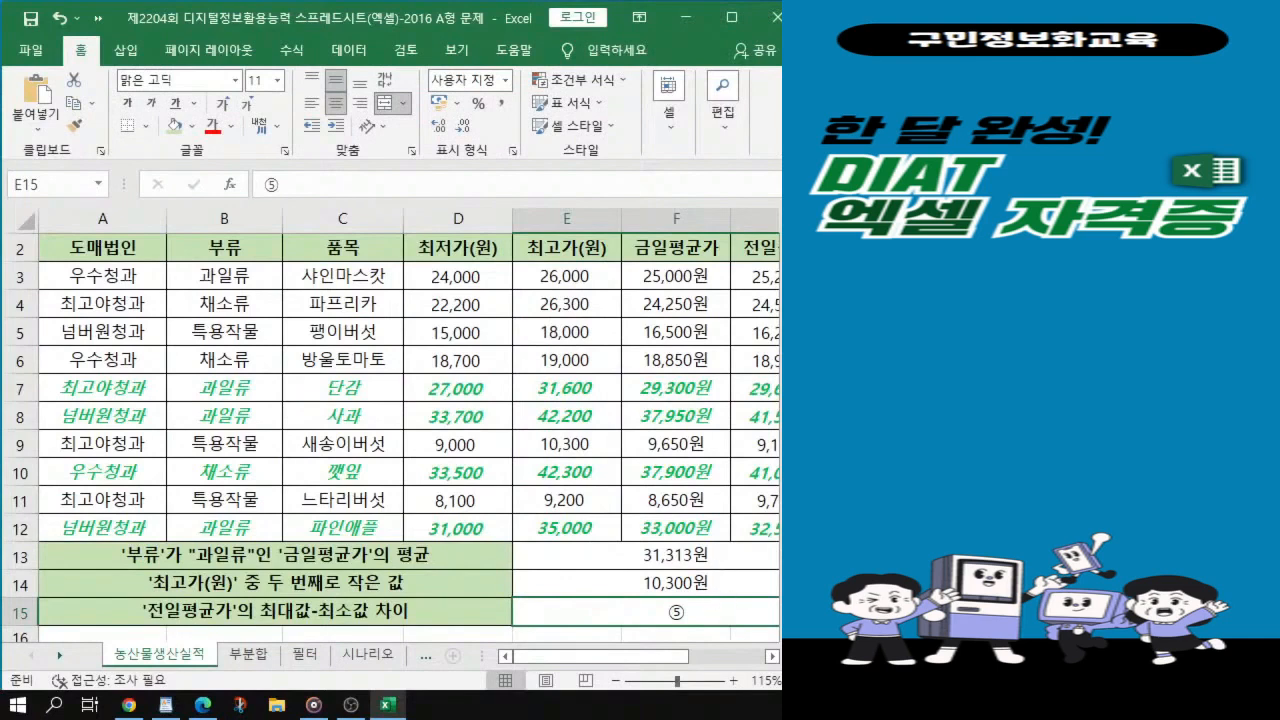
Step: Check the exam PDF for the E15 instruction, return to Excel, and widen its window
{"action": "key", "text": "alt+Tab"}
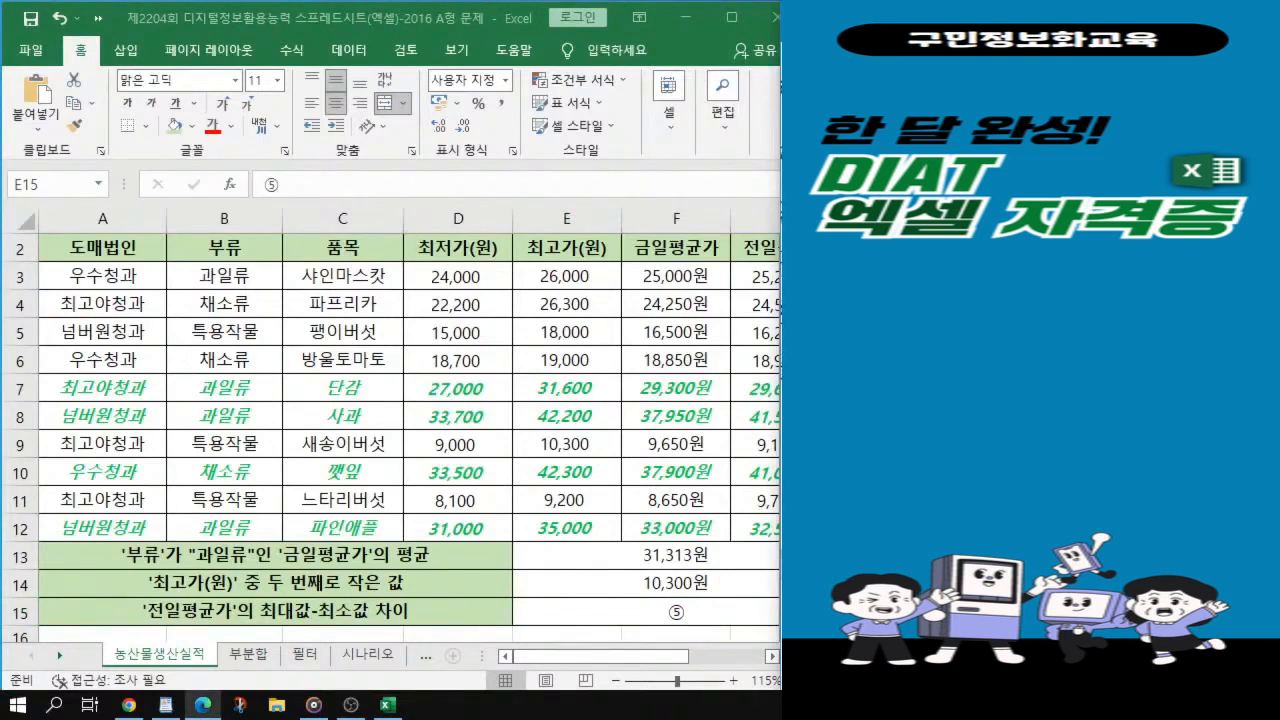
{"action": "key", "text": "alt+Tab"}
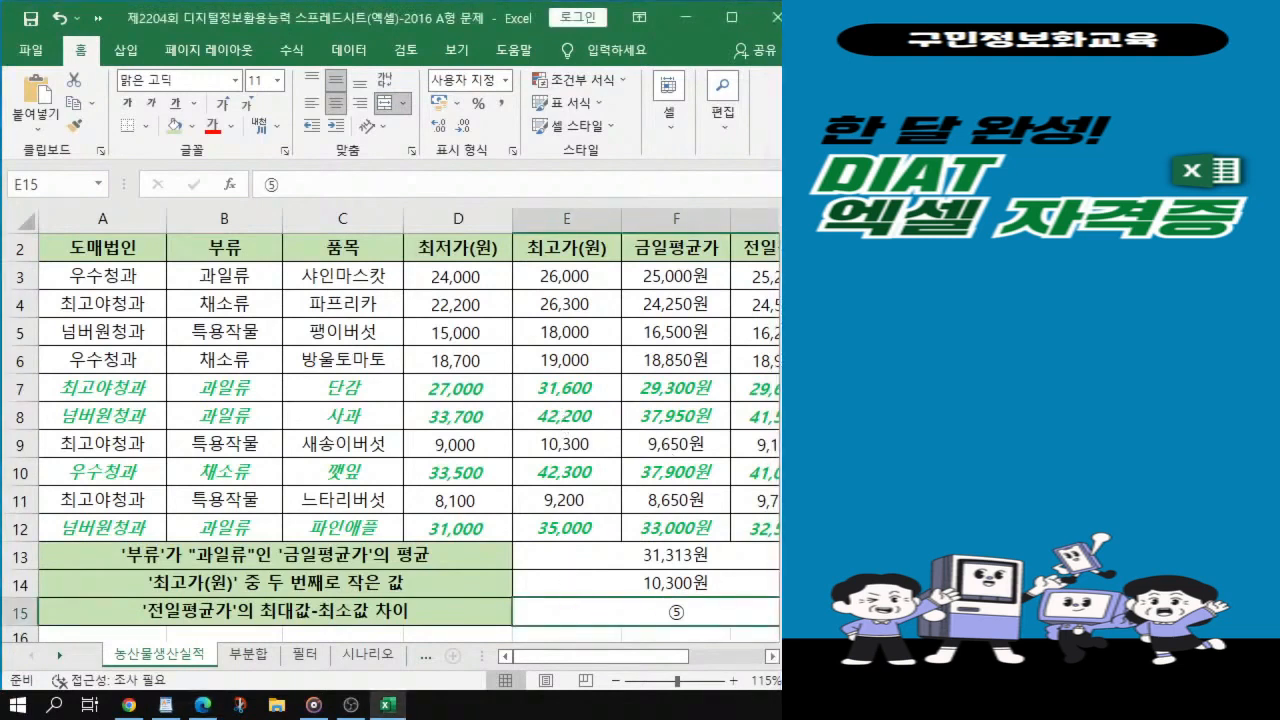
{"action": "left_click_drag", "start_coordinate": [799, 450], "coordinate": [919, 450]}
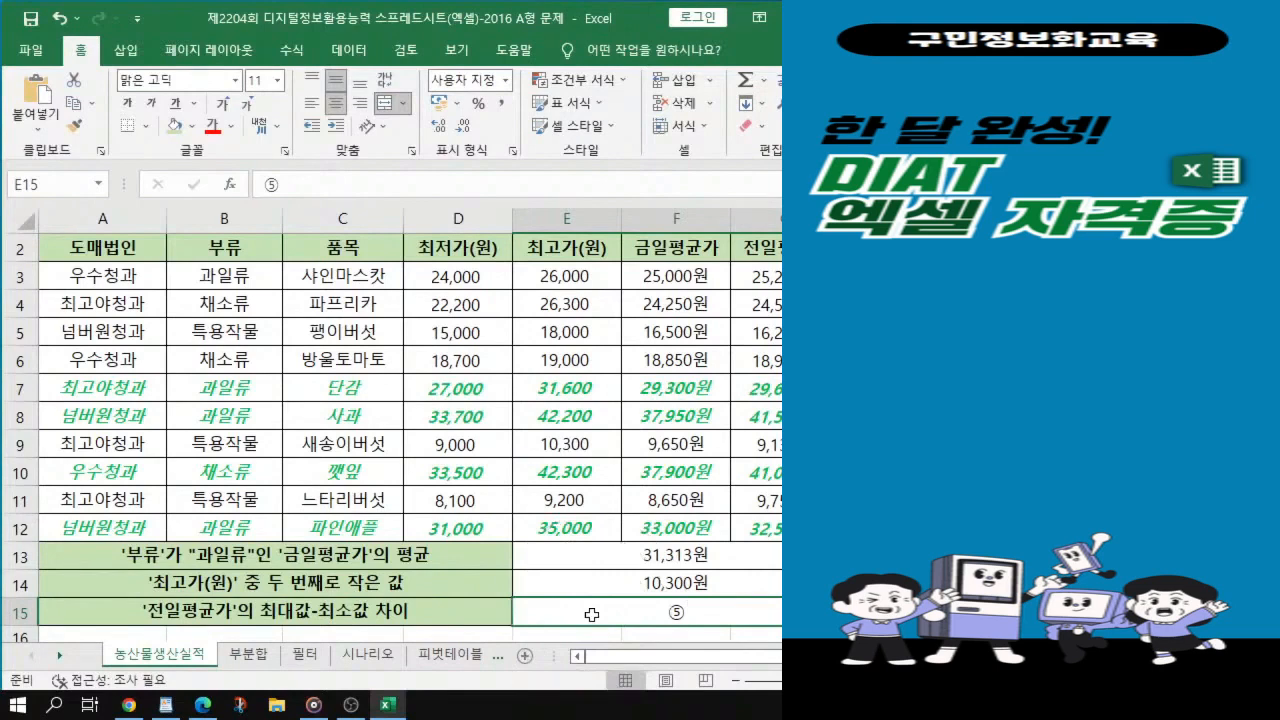
Step: Start the E15 formula with =MAX(G3:G12) to get the largest 전일평균가 value
{"action": "type", "text": "="}
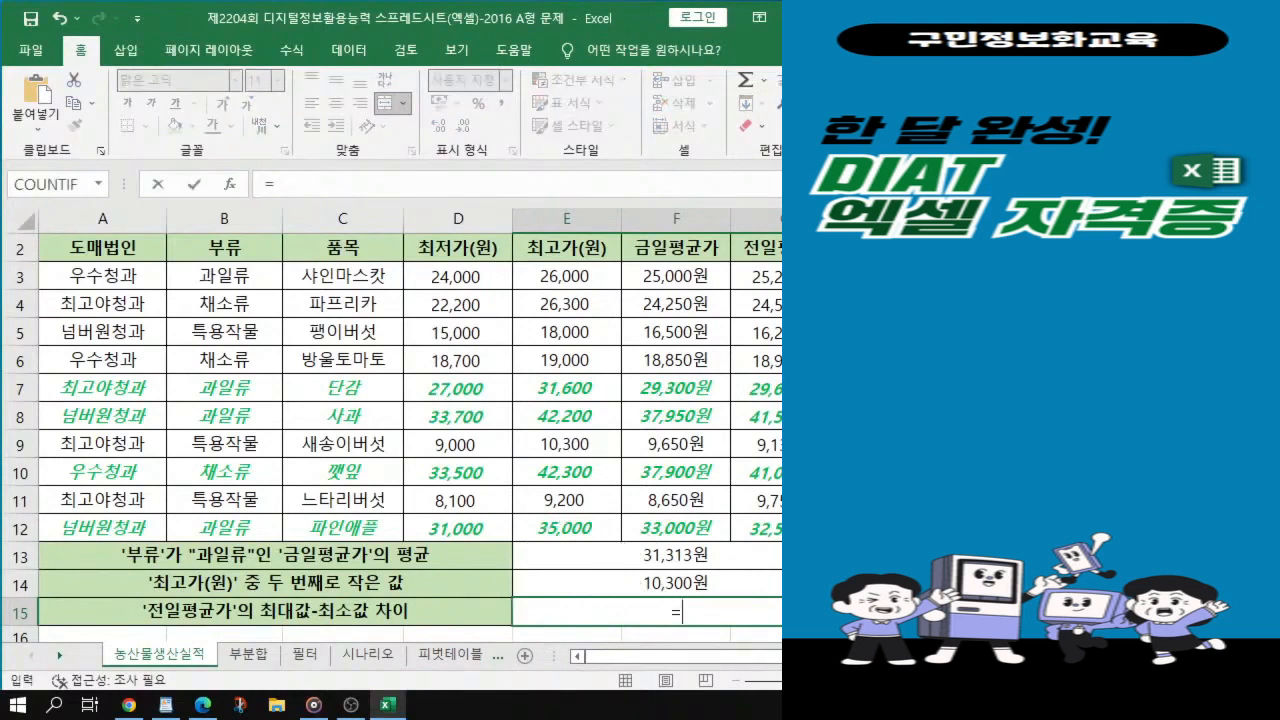
{"action": "type", "text": "m"}
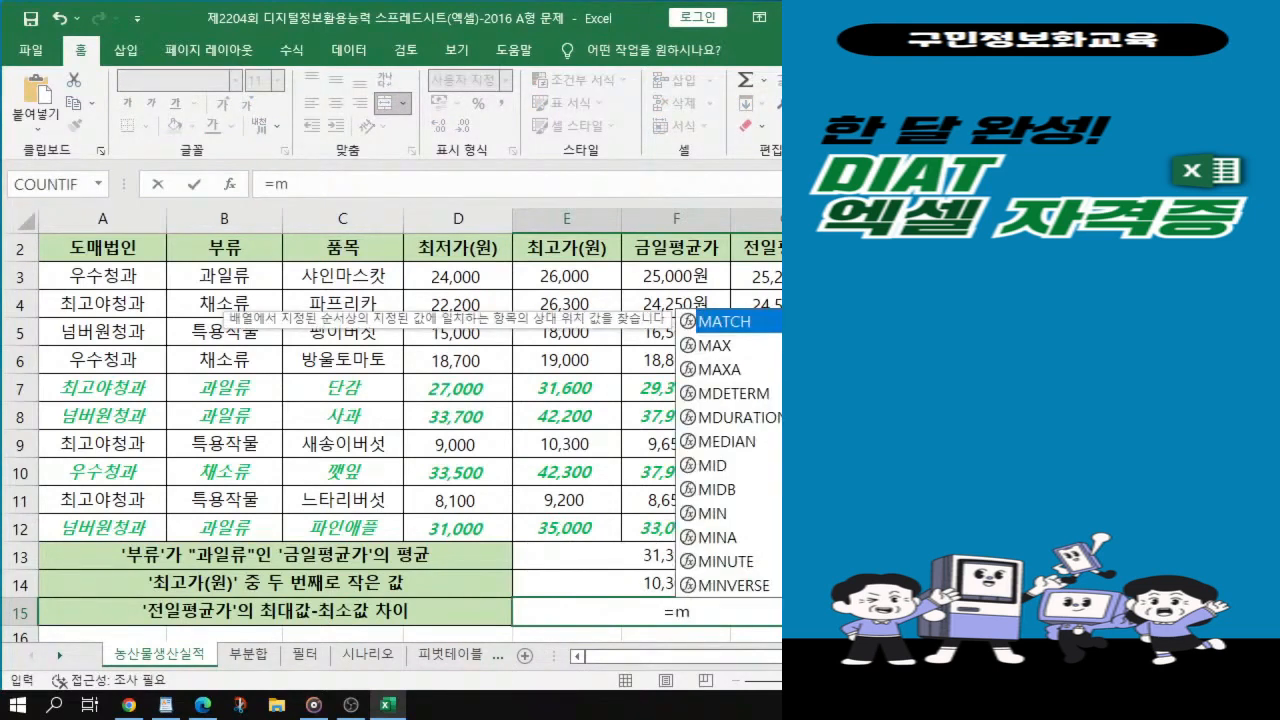
{"action": "double_click", "coordinate": [723, 349]}
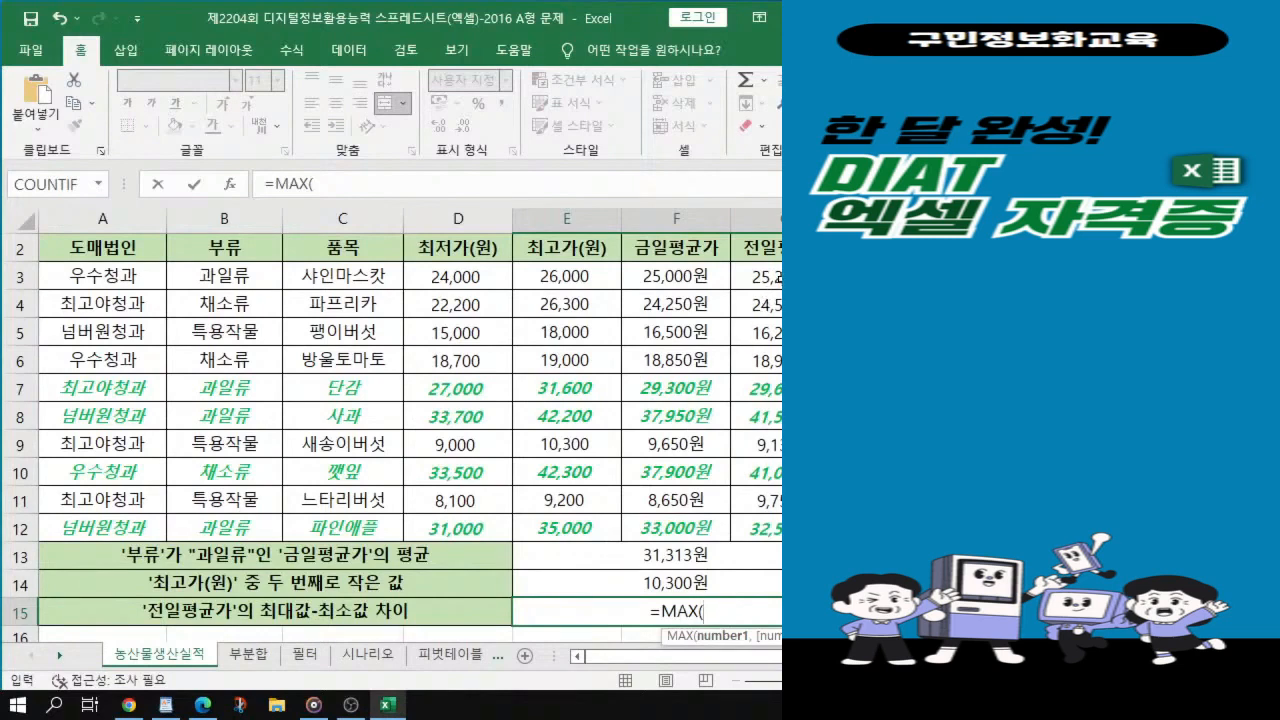
{"action": "left_click_drag", "start_coordinate": [758, 276], "coordinate": [758, 527]}
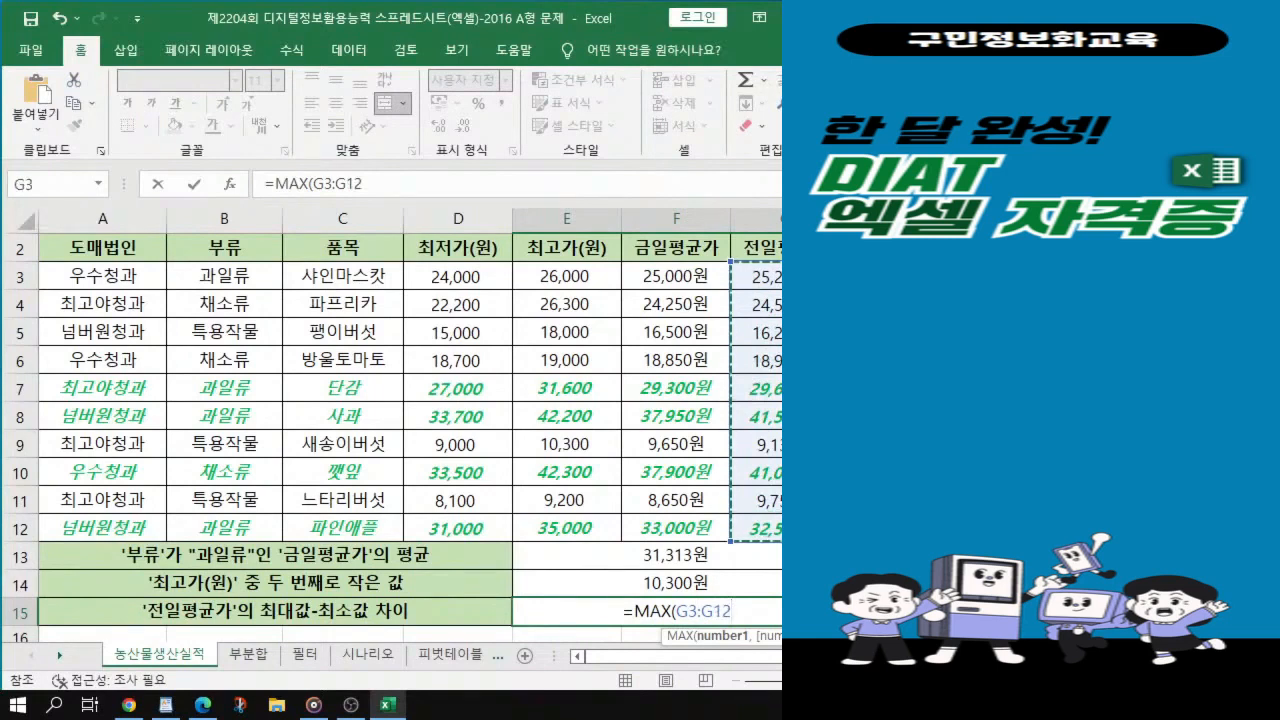
{"action": "type", "text": ")"}
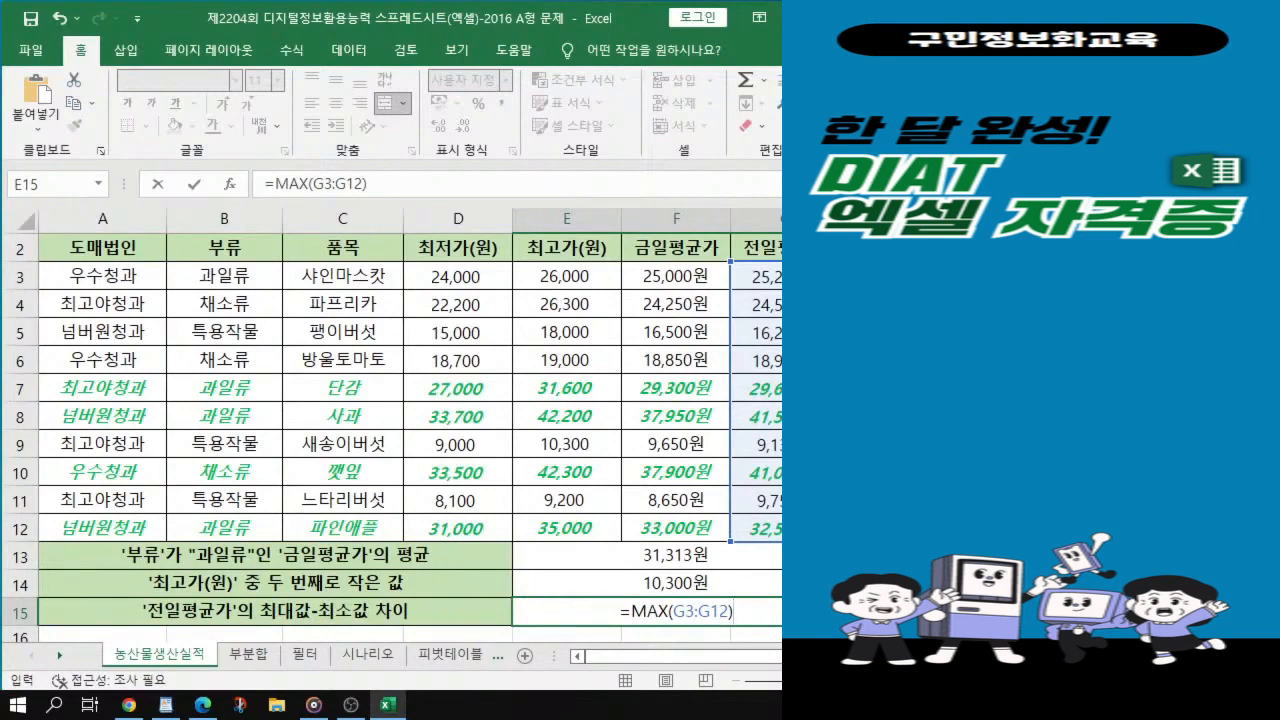
Step: Subtract MIN(G3:G12) and enter the finished formula =MAX(G3:G12)-MIN(G3:G12) in E15
{"action": "type", "text": "-"}
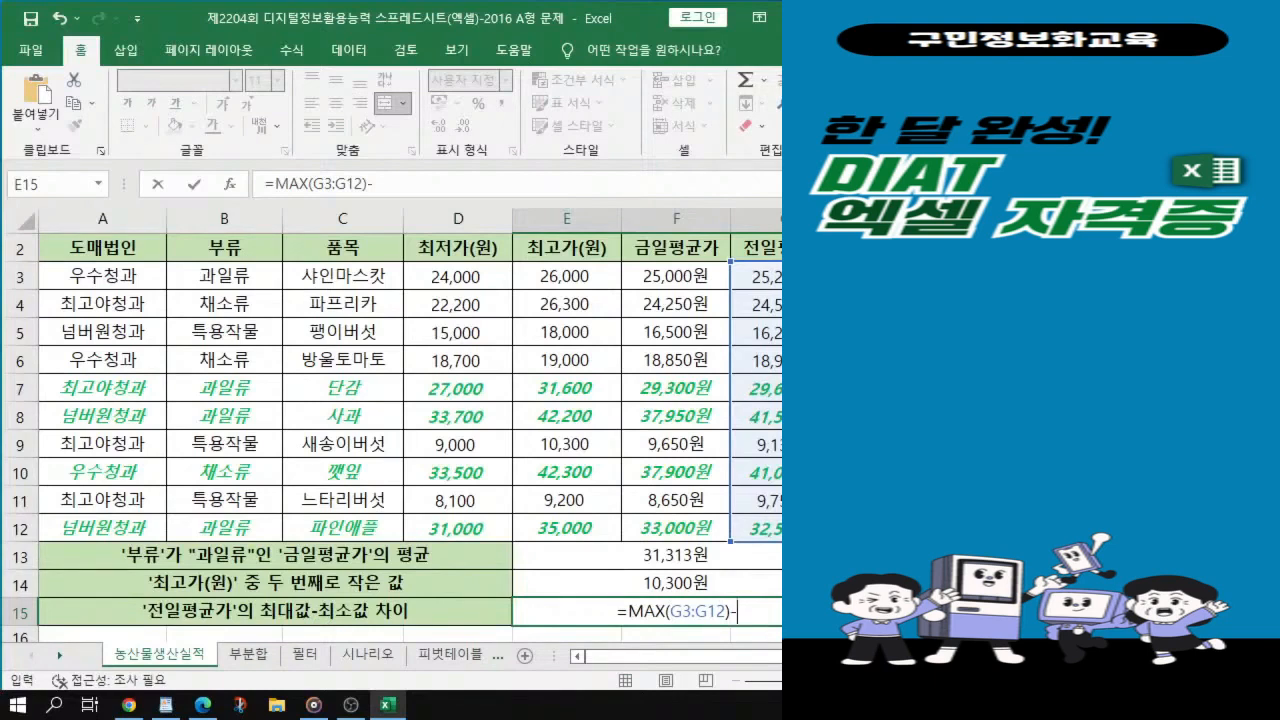
{"action": "type", "text": "m"}
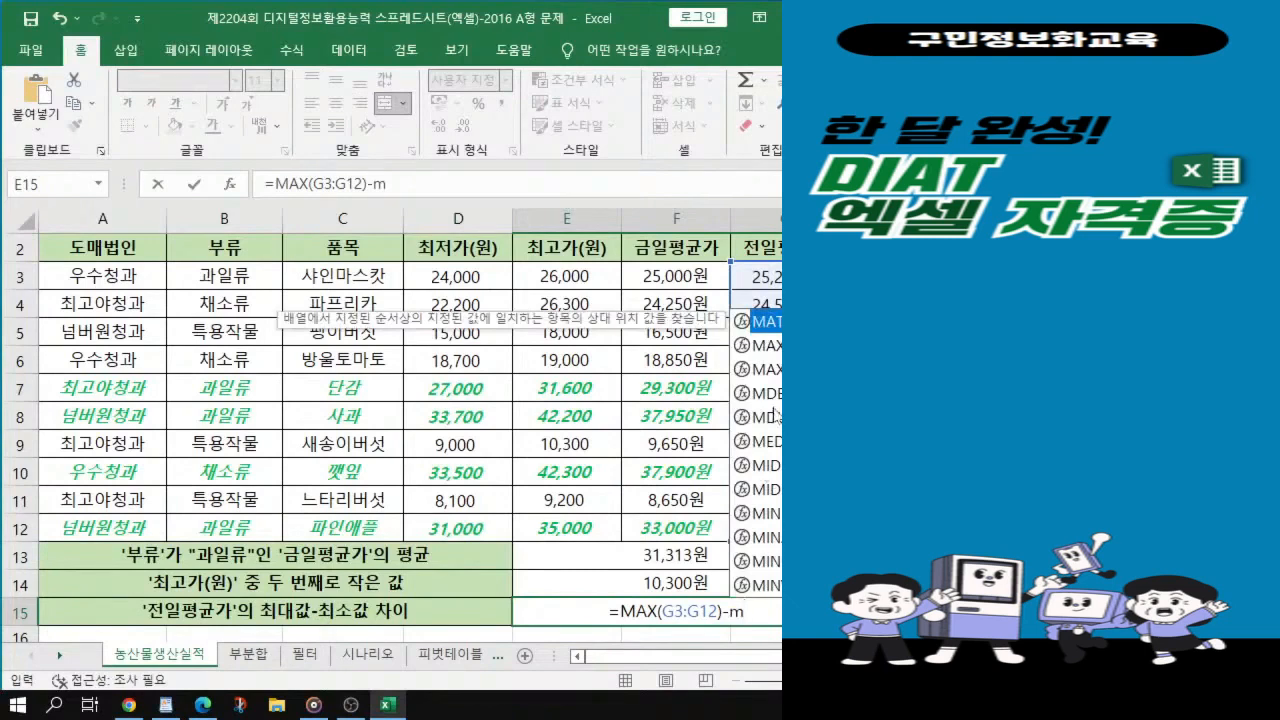
{"action": "left_click", "coordinate": [772, 515]}
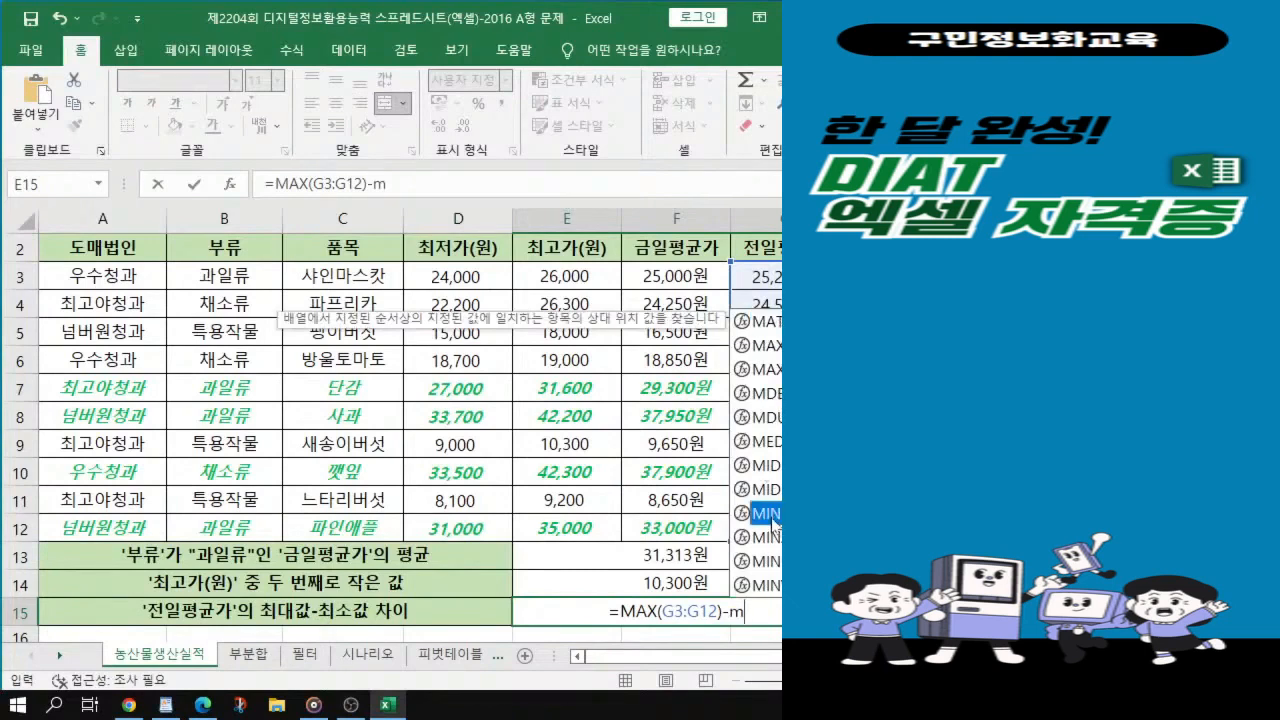
{"action": "double_click", "coordinate": [770, 514]}
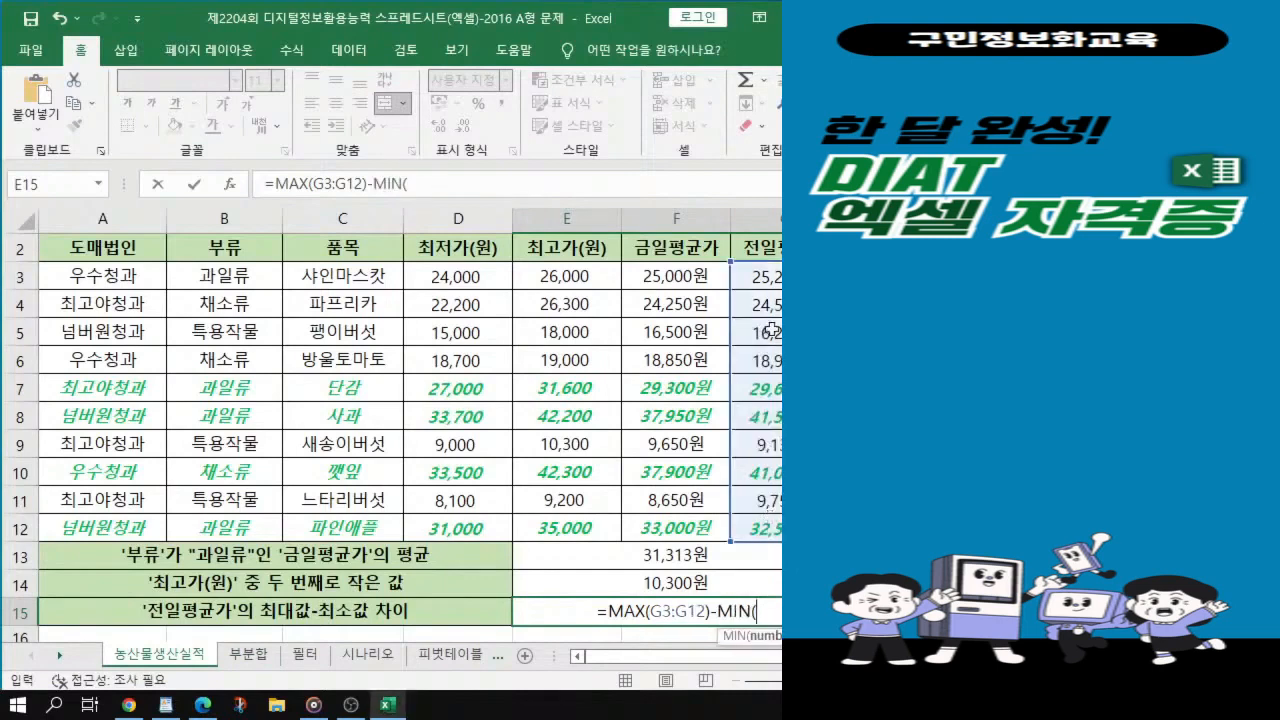
{"action": "left_click_drag", "start_coordinate": [780, 277], "coordinate": [776, 537]}
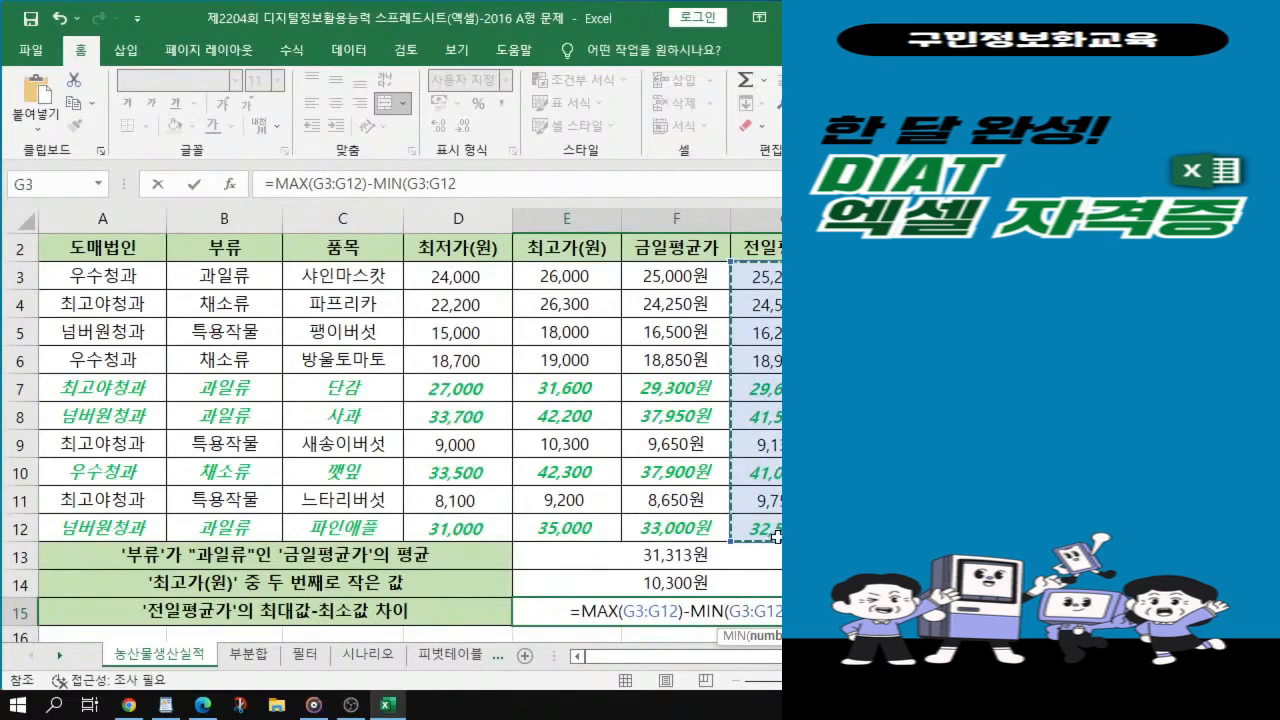
{"action": "type", "text": ")"}
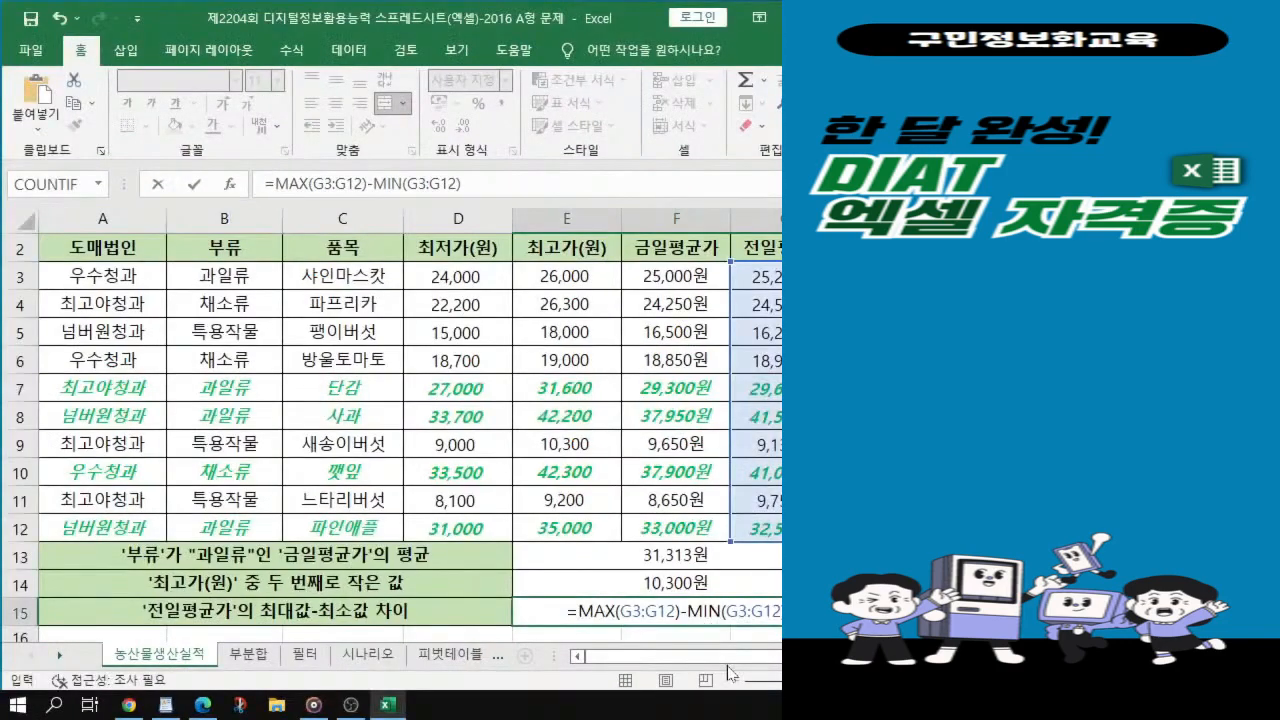
{"action": "key", "text": "Return"}
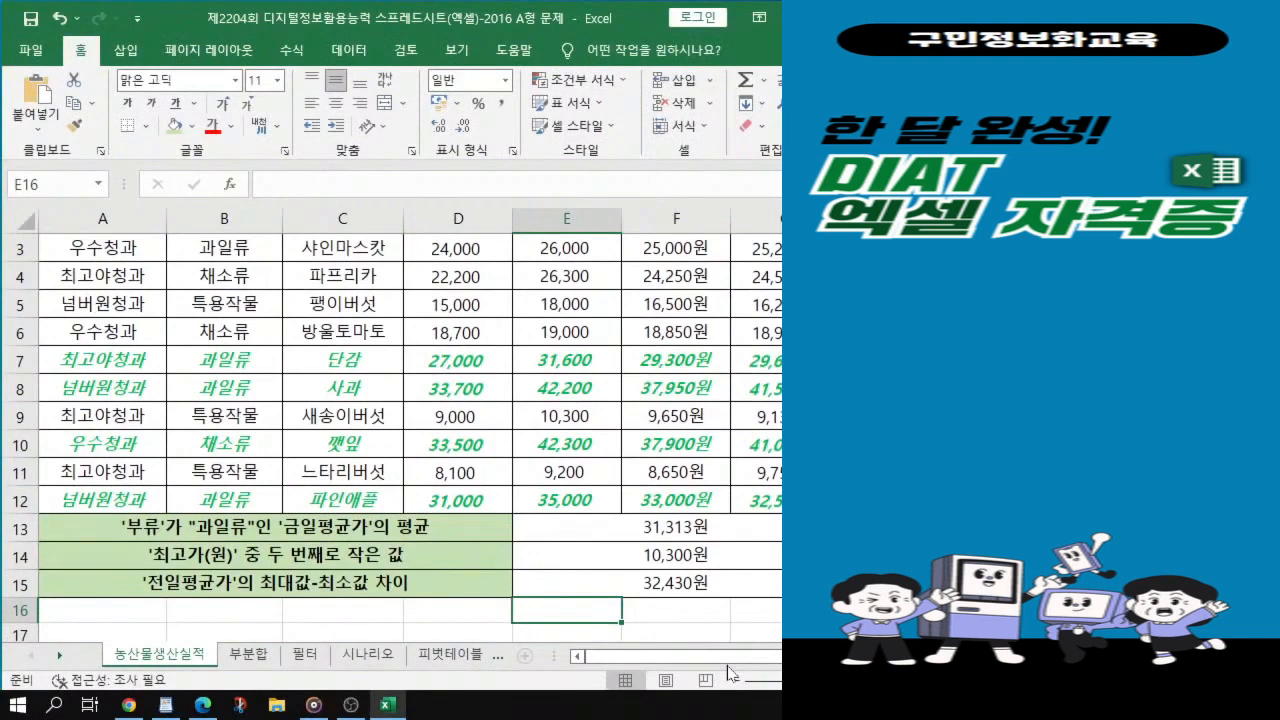
{"action": "left_click", "coordinate": [711, 585]}
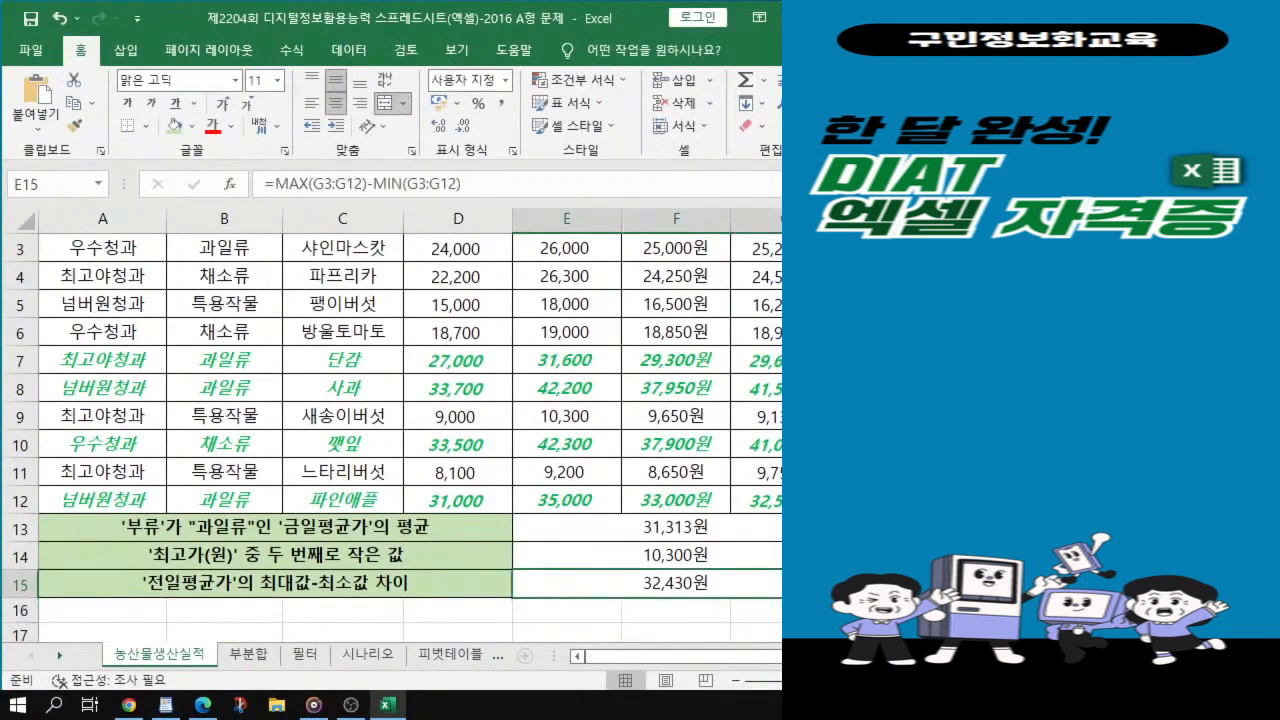
Step: Open the 부분합 worksheet to begin the subtotal task
{"action": "key", "text": "alt+Tab"}
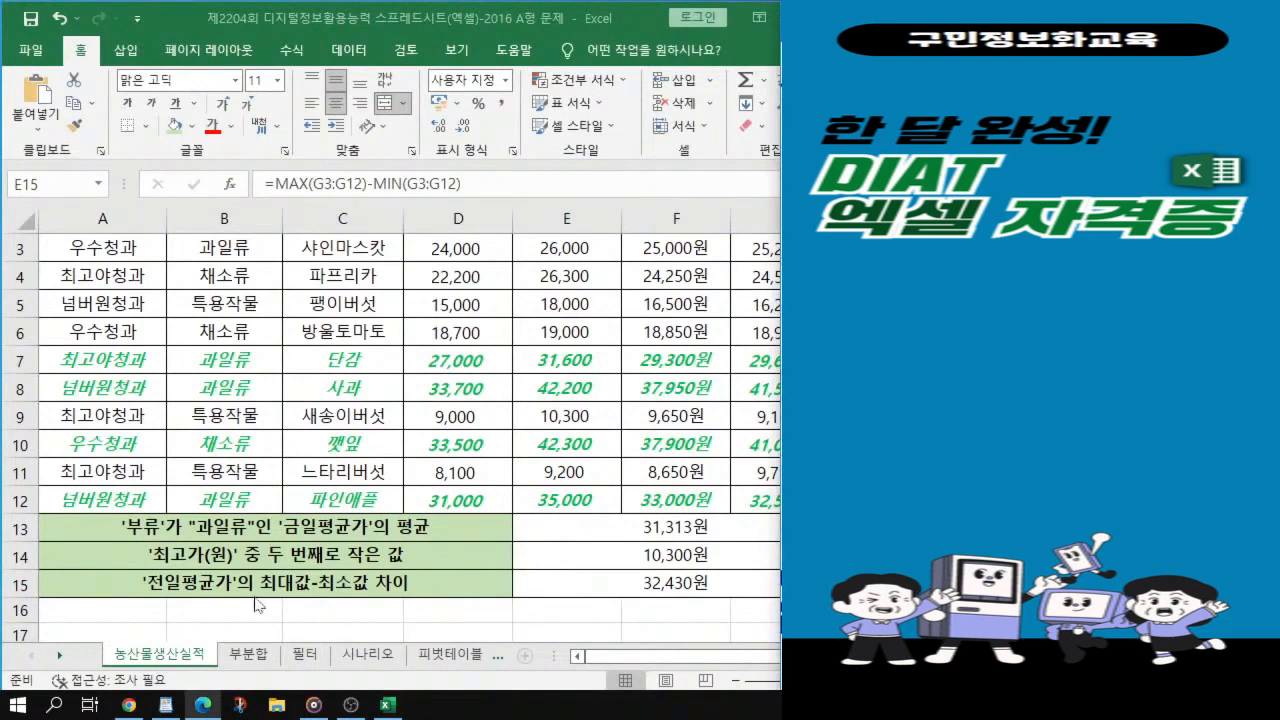
{"action": "key", "text": "ctrl"}
{"action": "left_click", "coordinate": [245, 655]}
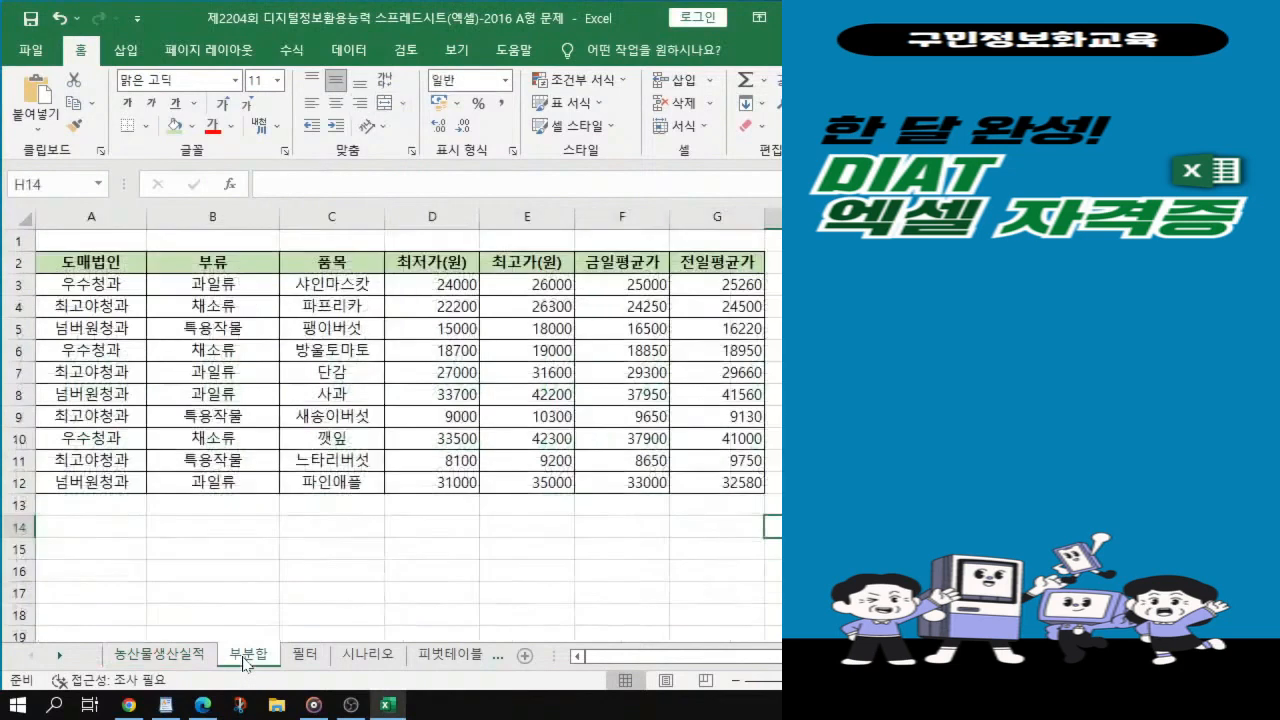
Step: Switch to the exam PDF and examine the subtotal example on page 3, especially the order of the 부류 groups
{"action": "key", "text": "alt+Tab"}
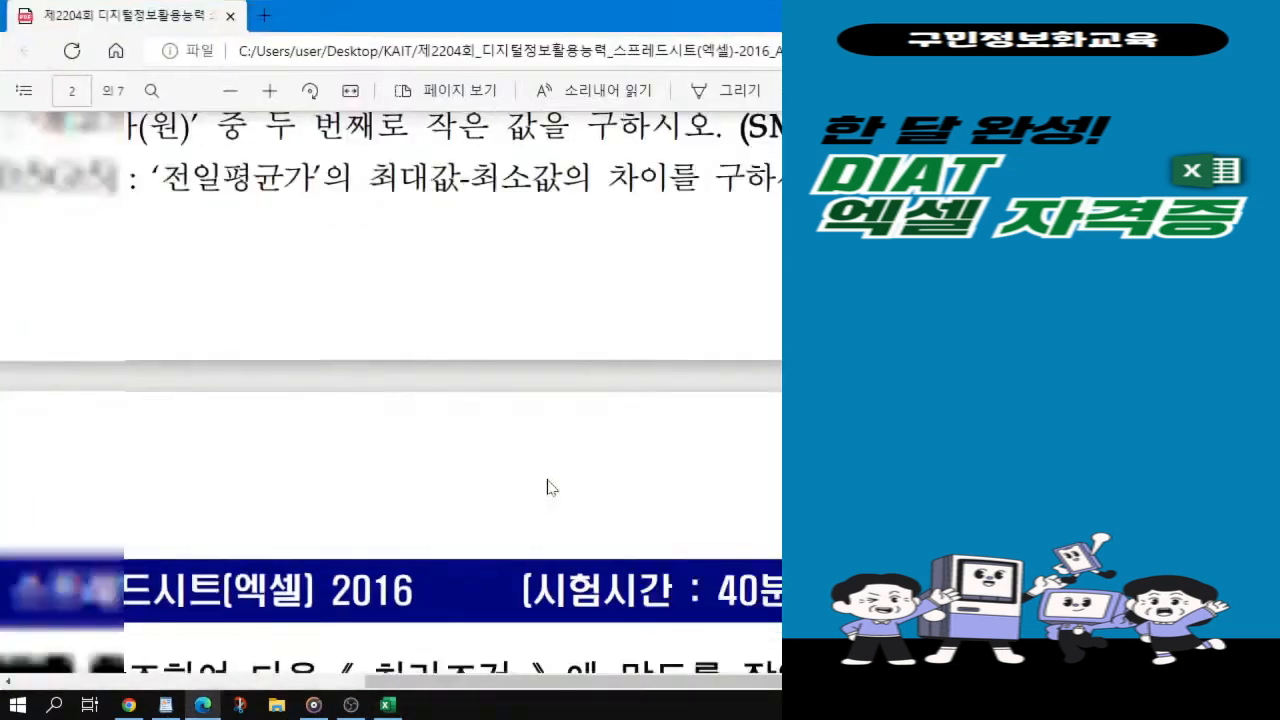
{"action": "scroll", "coordinate": [577, 410], "scroll_direction": "down", "scroll_amount": 5}
{"action": "scroll", "coordinate": [577, 410], "scroll_direction": "up", "scroll_amount": 1}
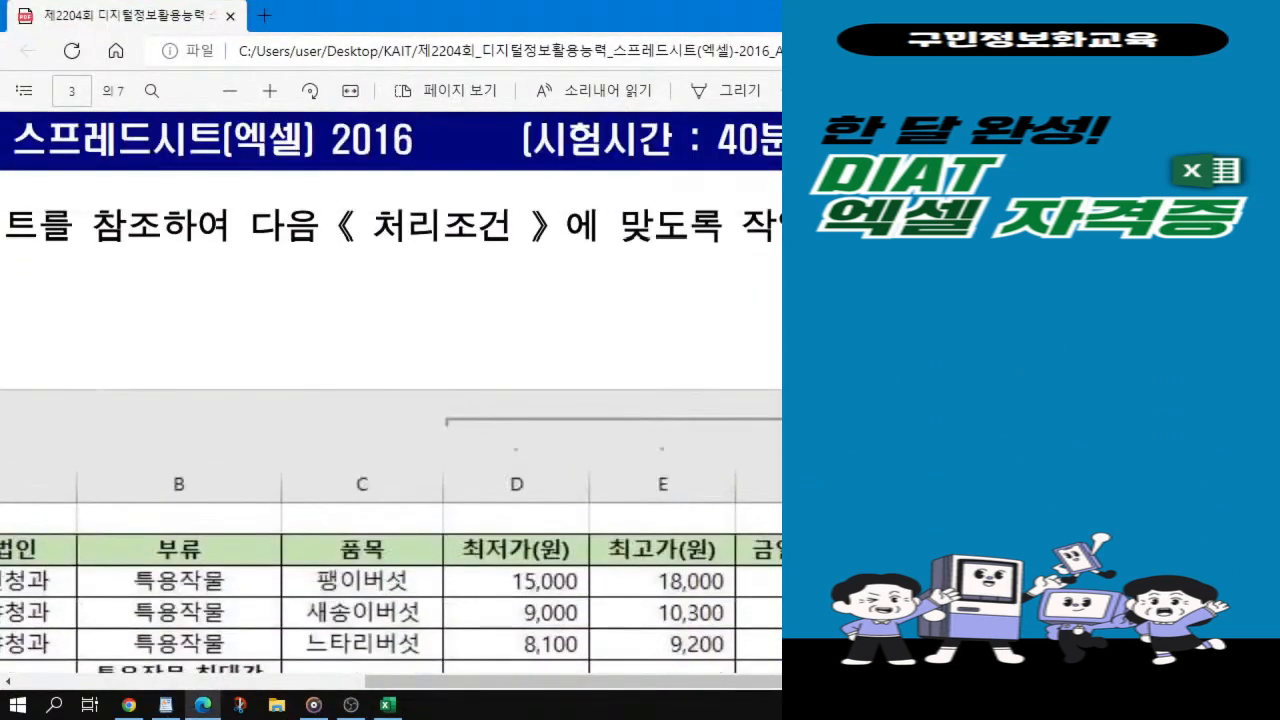
{"action": "left_click_drag", "start_coordinate": [560, 682], "coordinate": [393, 682]}
{"action": "scroll", "coordinate": [393, 420], "scroll_direction": "down", "scroll_amount": 1}
{"action": "scroll", "coordinate": [391, 373], "scroll_direction": "down", "scroll_amount": 4}
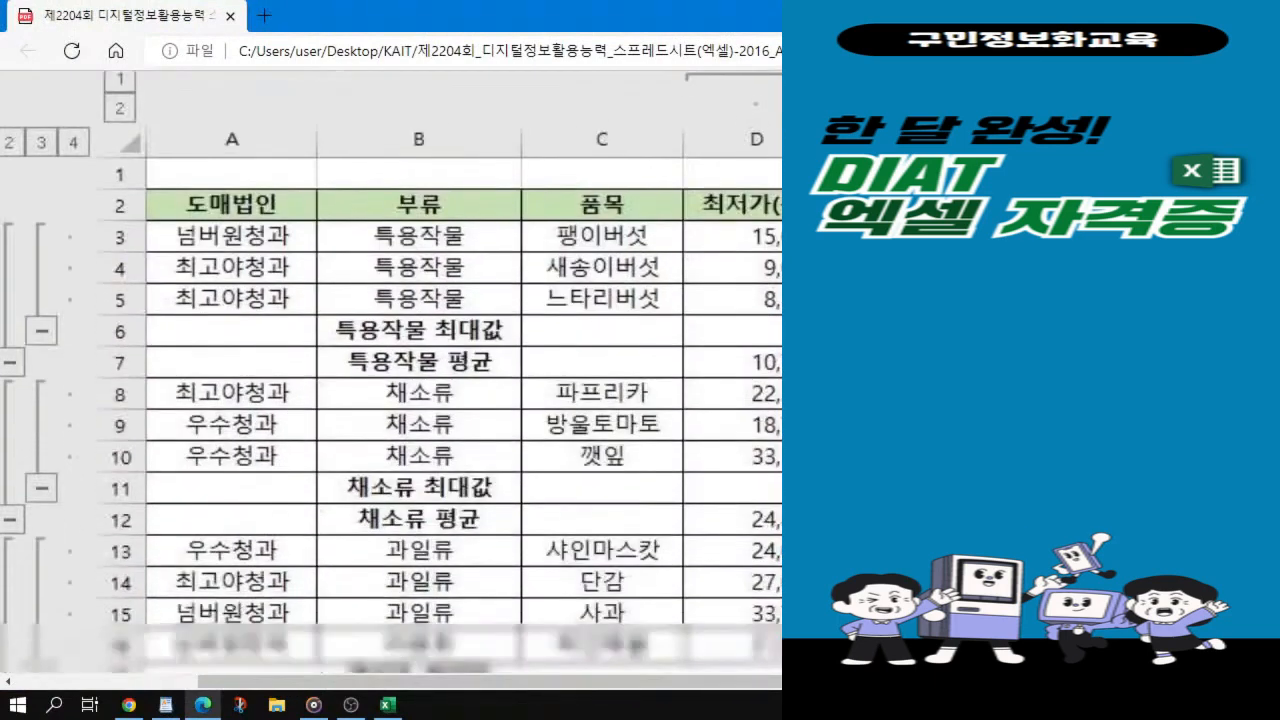
{"action": "left_click_drag", "start_coordinate": [400, 682], "coordinate": [426, 682]}
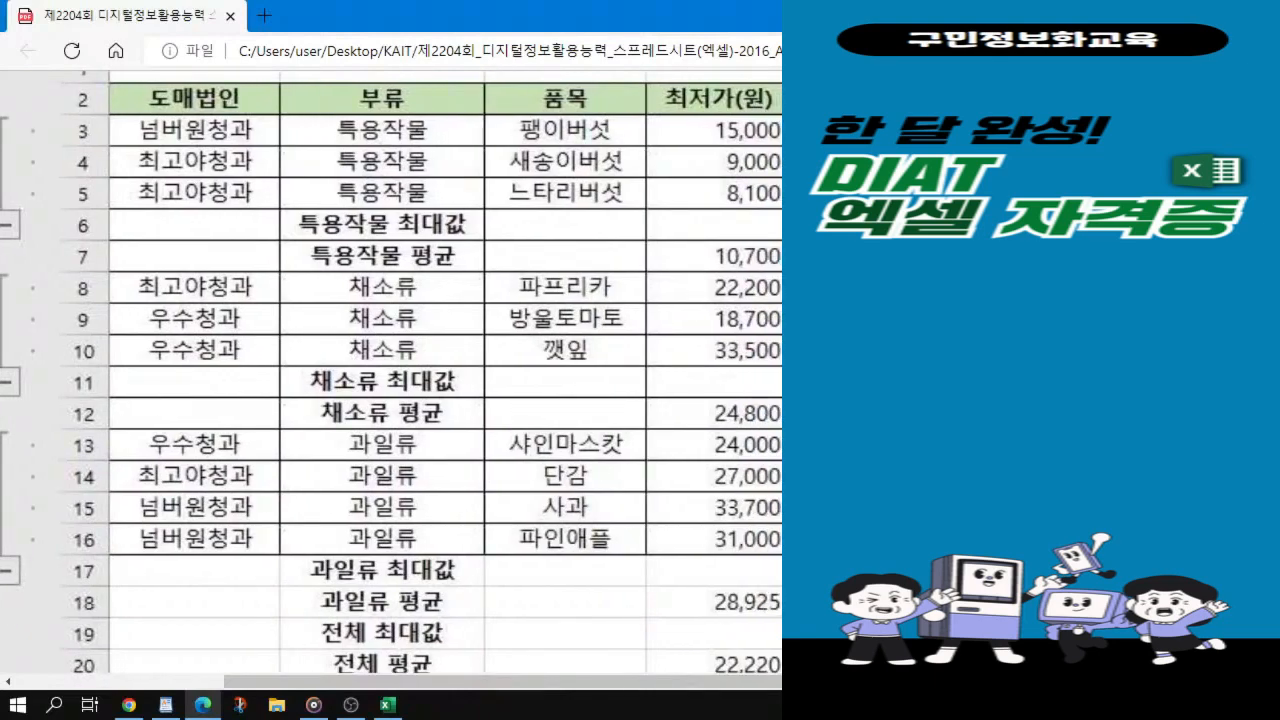
{"action": "scroll", "coordinate": [391, 373], "scroll_direction": "down", "scroll_amount": 2}
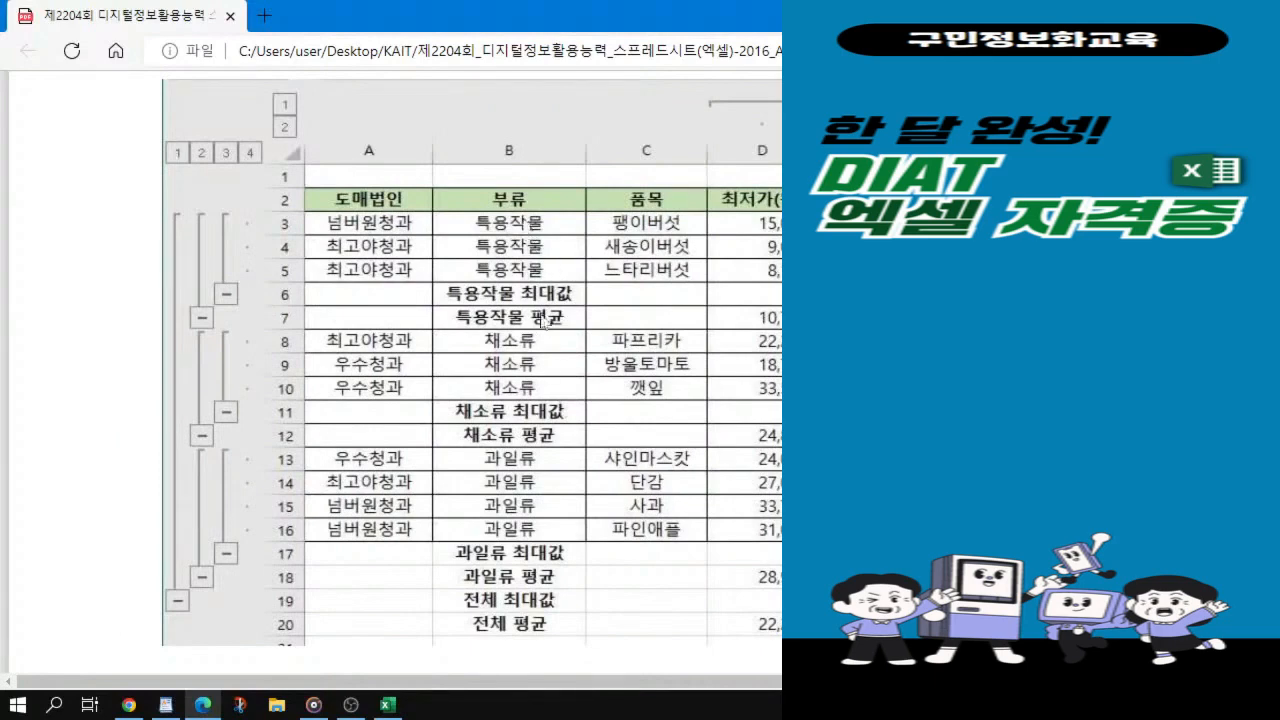
{"action": "left_click", "coordinate": [521, 248]}
{"action": "left_click", "coordinate": [521, 236]}
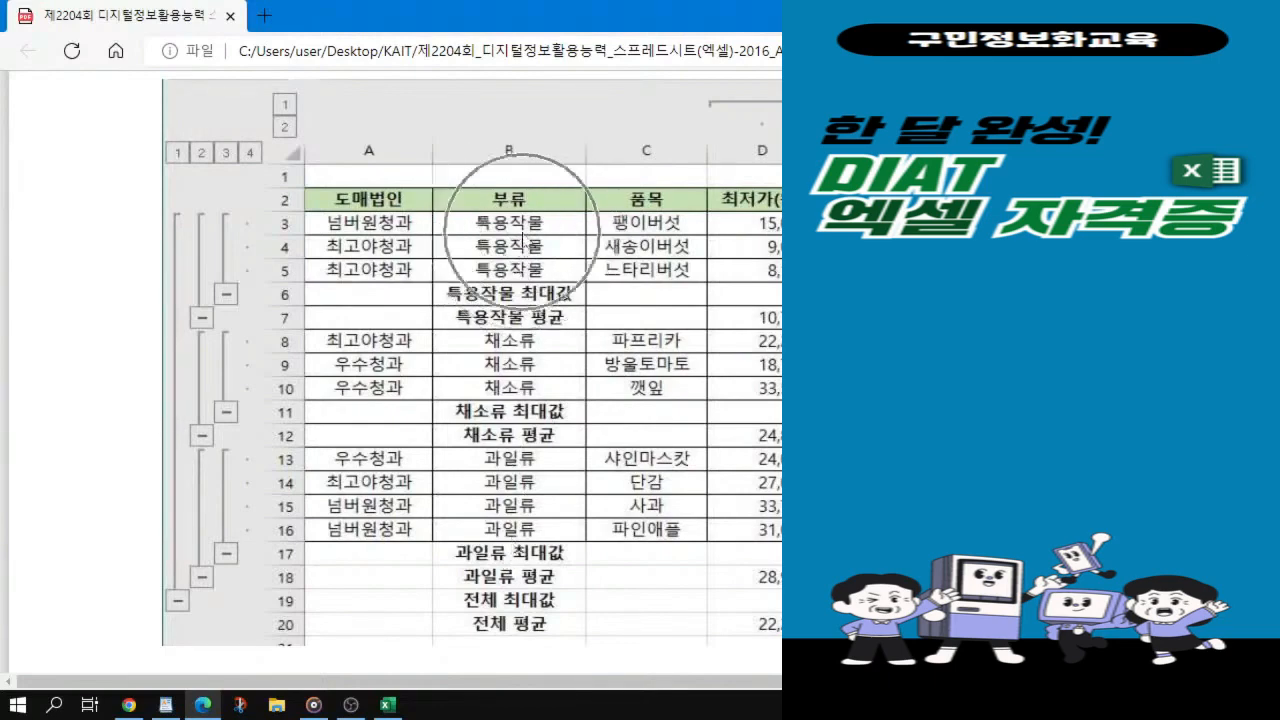
{"action": "left_click", "coordinate": [522, 460]}
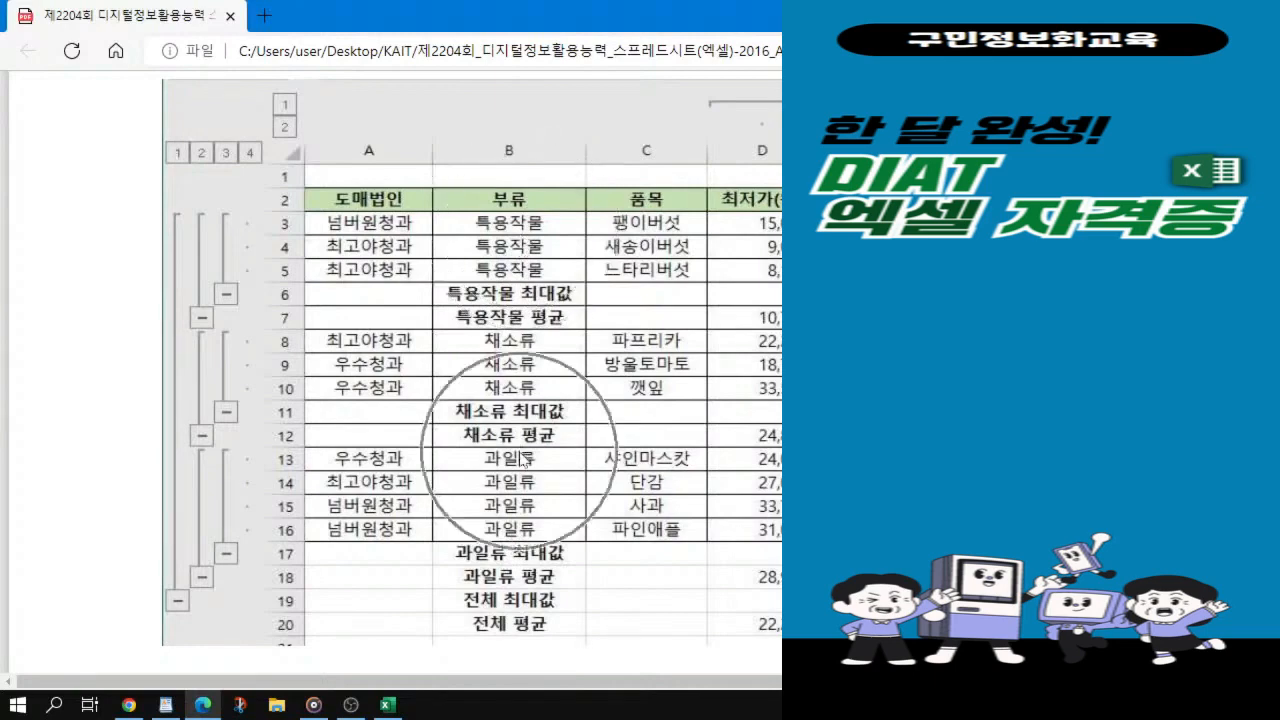
{"action": "left_click", "coordinate": [502, 532]}
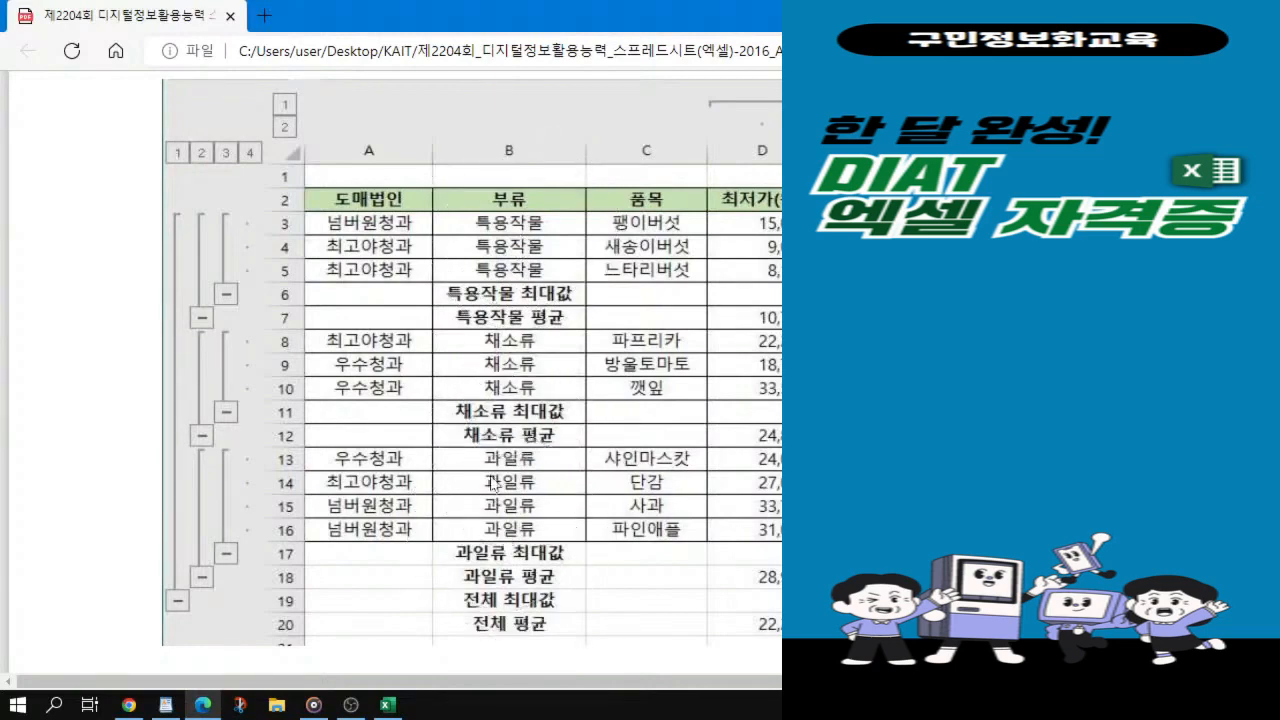
{"action": "left_click", "coordinate": [491, 545]}
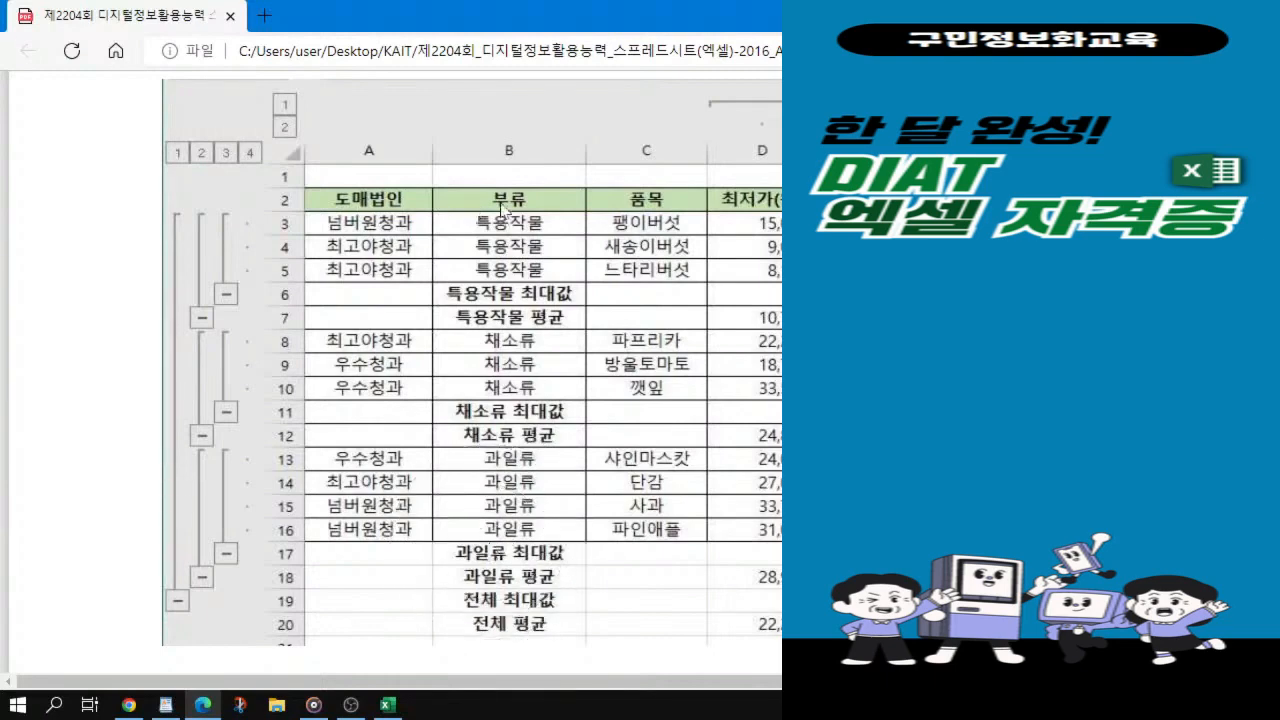
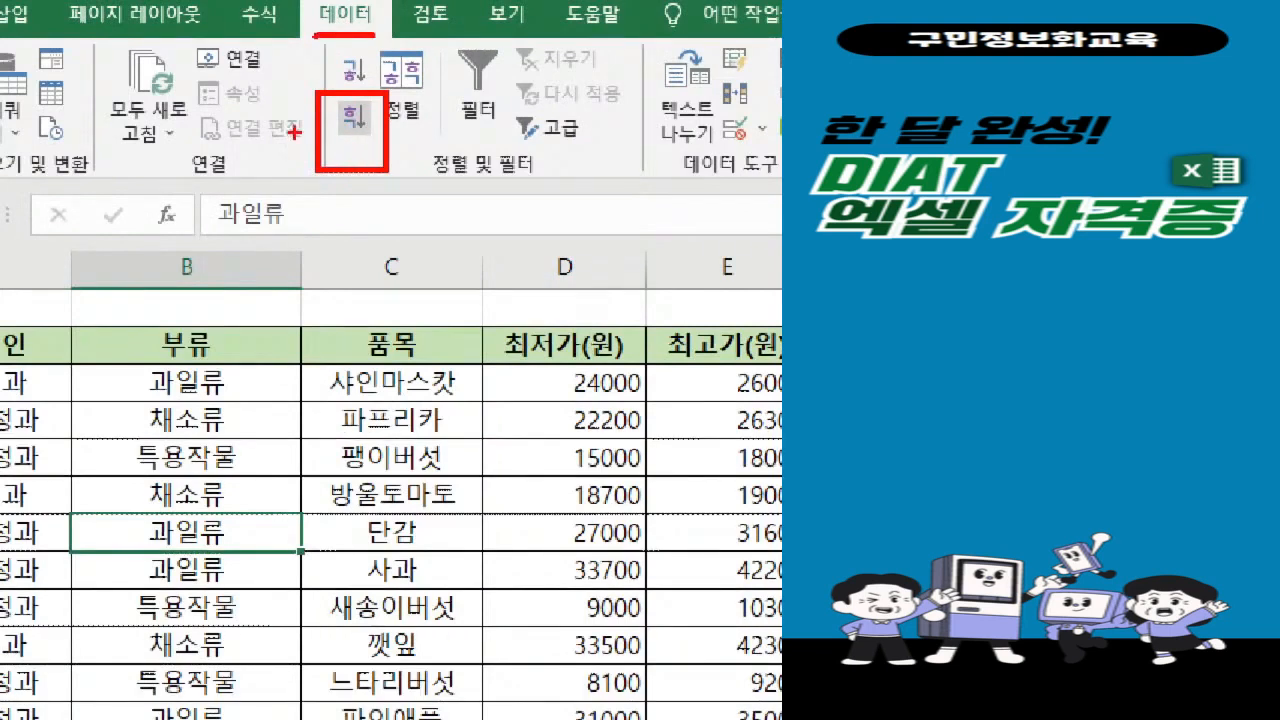
Step: Sort the 부분합 table by 부류 in descending order and check the grouping
{"action": "mouse_move", "coordinate": [291, 116]}
{"action": "left_mouse_down"}
{"action": "mouse_move", "coordinate": [320, 128]}
{"action": "mouse_move", "coordinate": [331, 108]}
{"action": "left_mouse_up"}
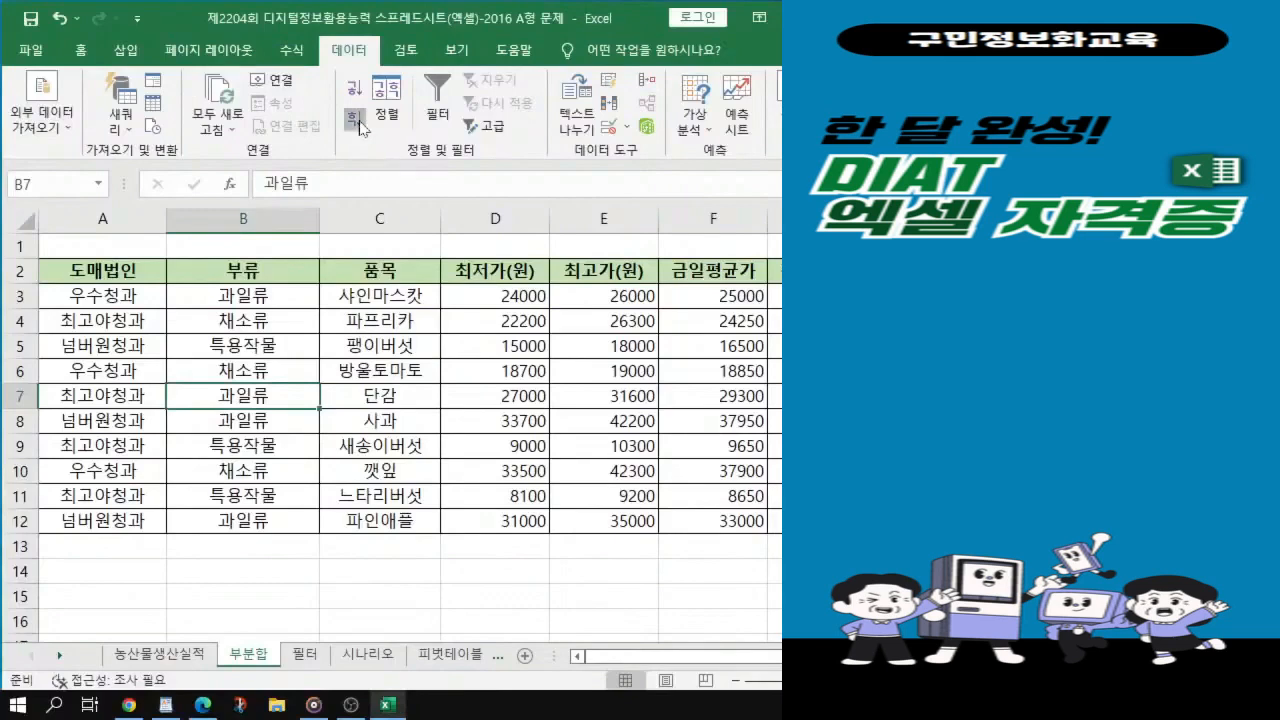
{"action": "left_click", "coordinate": [353, 117]}
{"action": "left_click_drag", "start_coordinate": [264, 296], "coordinate": [272, 420]}
{"action": "left_click", "coordinate": [272, 420]}
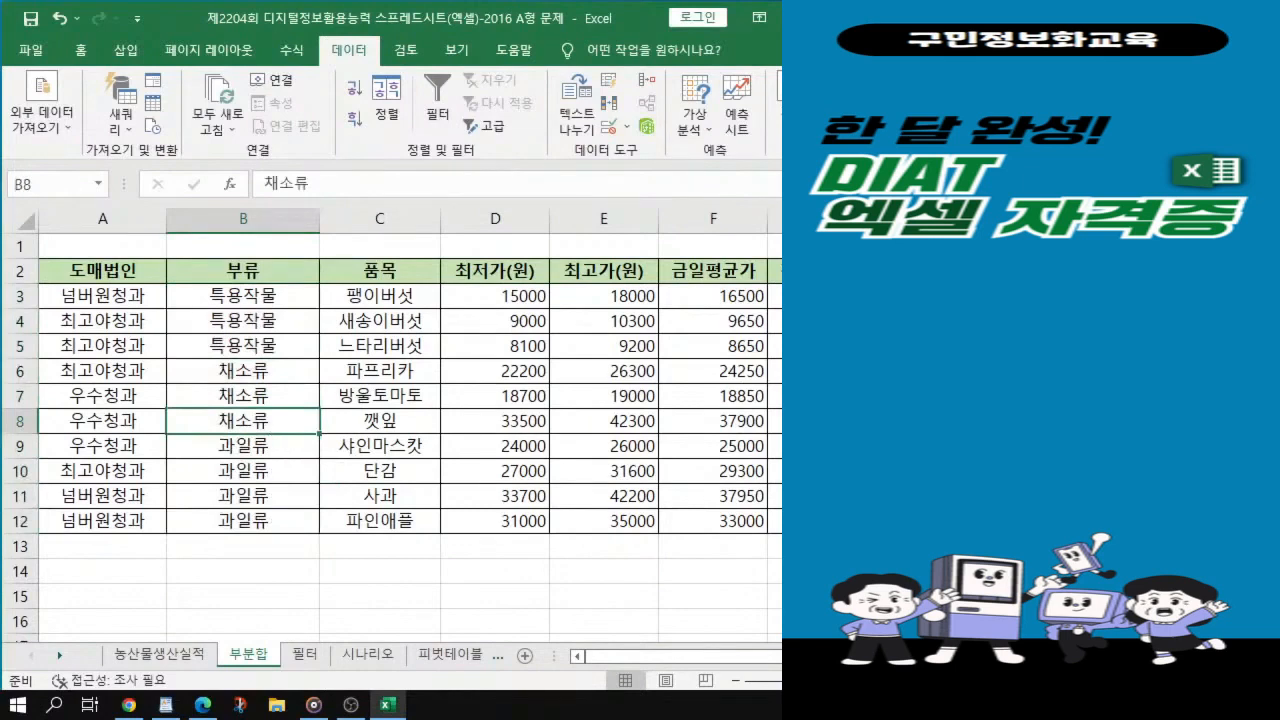
Step: Switch to the exam PDF to check the subtotal instructions again, and return to the 부분합 sheet
{"action": "key", "text": "alt+Tab"}
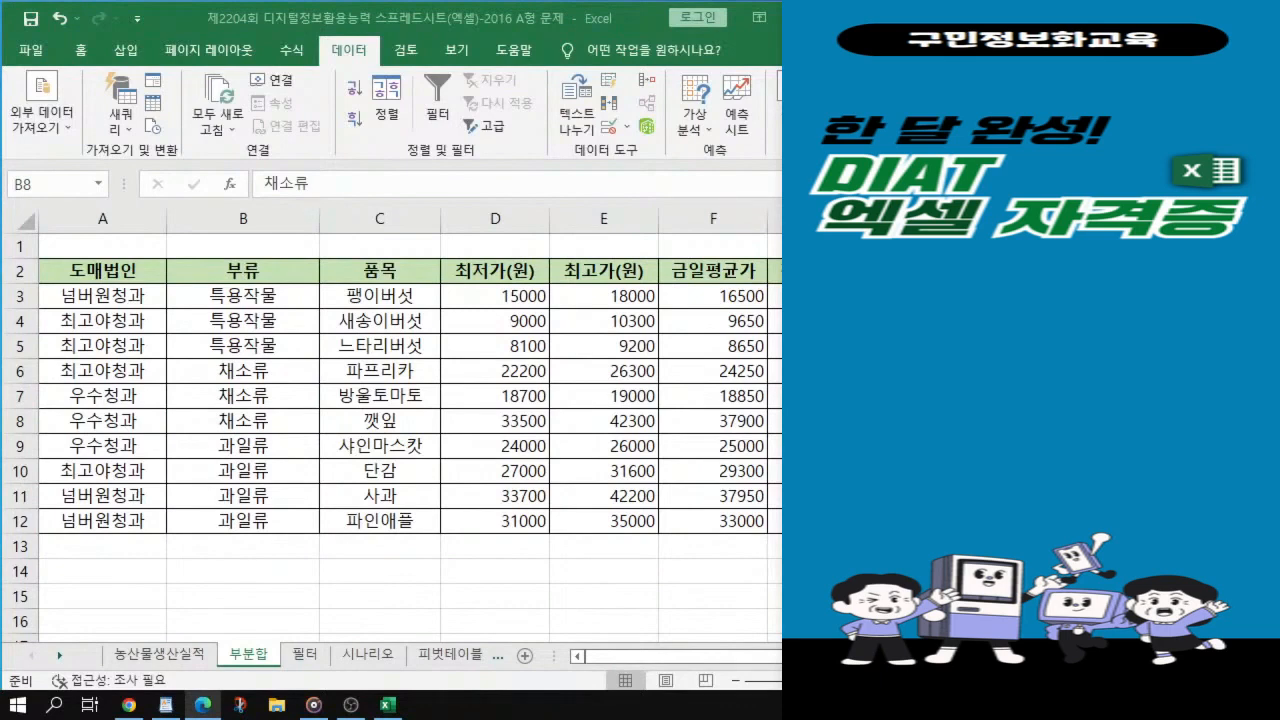
{"action": "key", "text": "alt+Tab"}
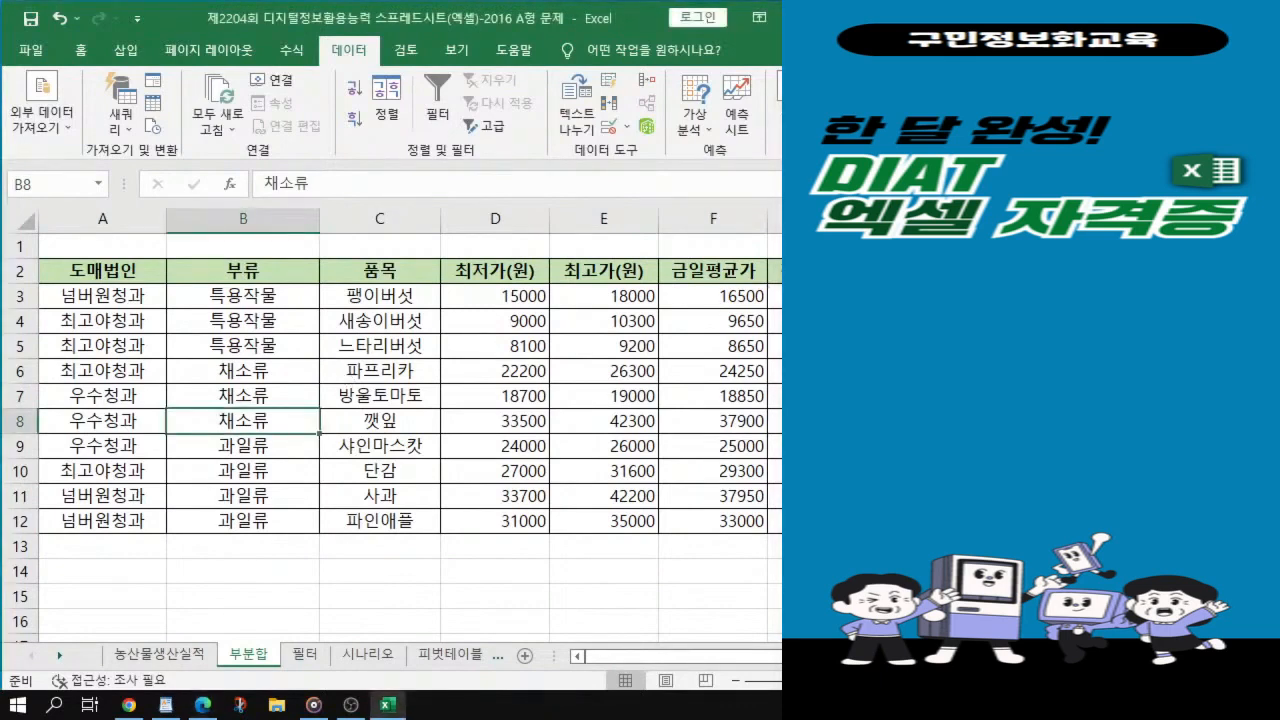
{"action": "key", "text": "alt+Tab"}
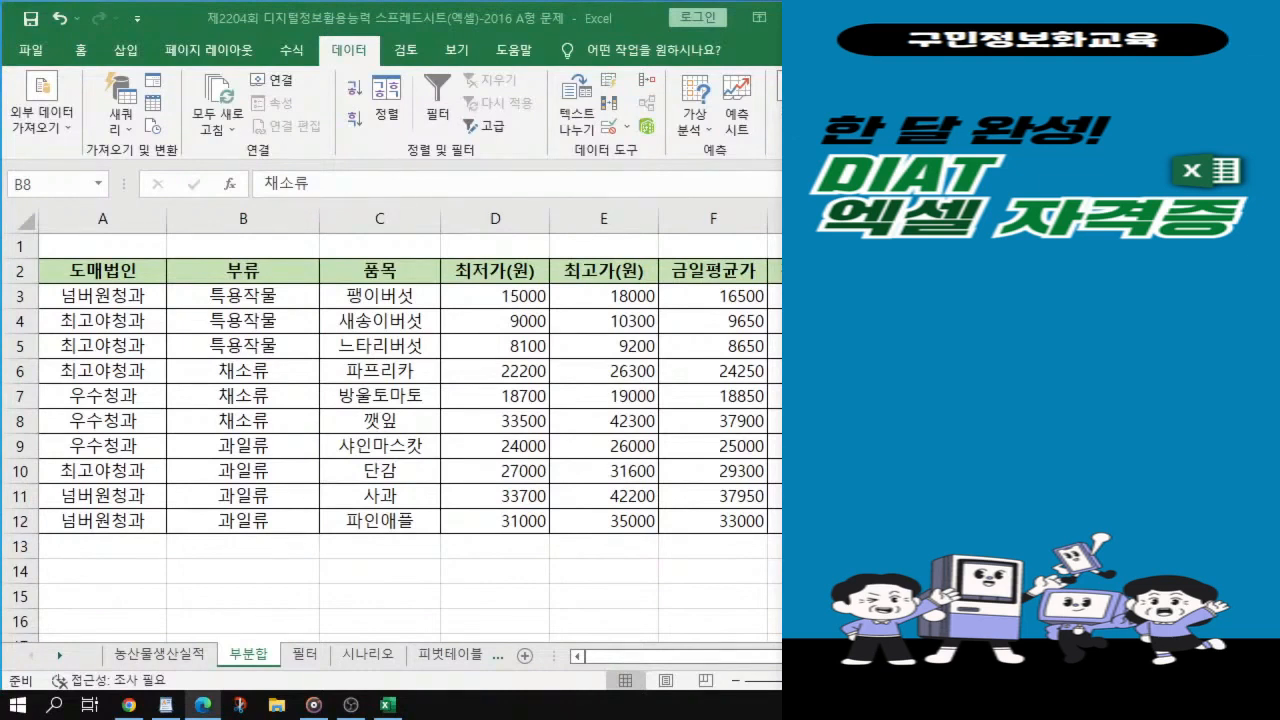
{"action": "left_click", "coordinate": [415, 349]}
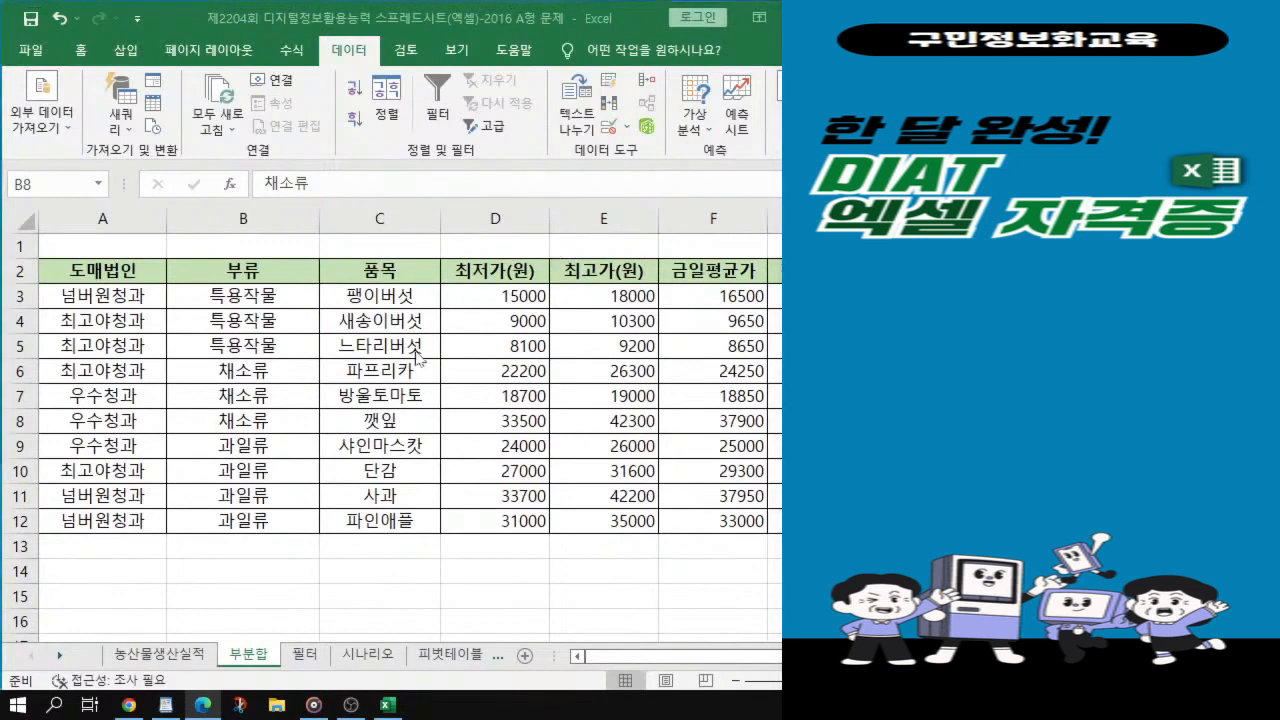
{"action": "left_click", "coordinate": [415, 349], "text": "ctrl"}
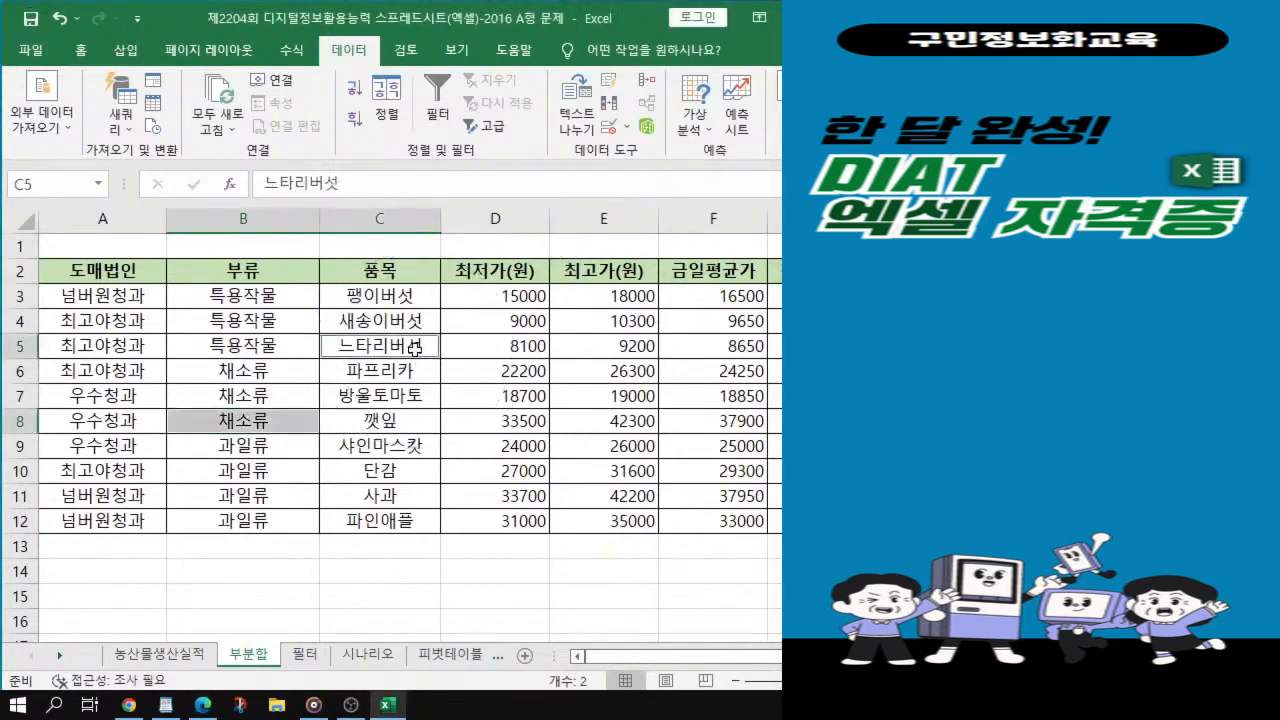
{"action": "left_click", "coordinate": [416, 366]}
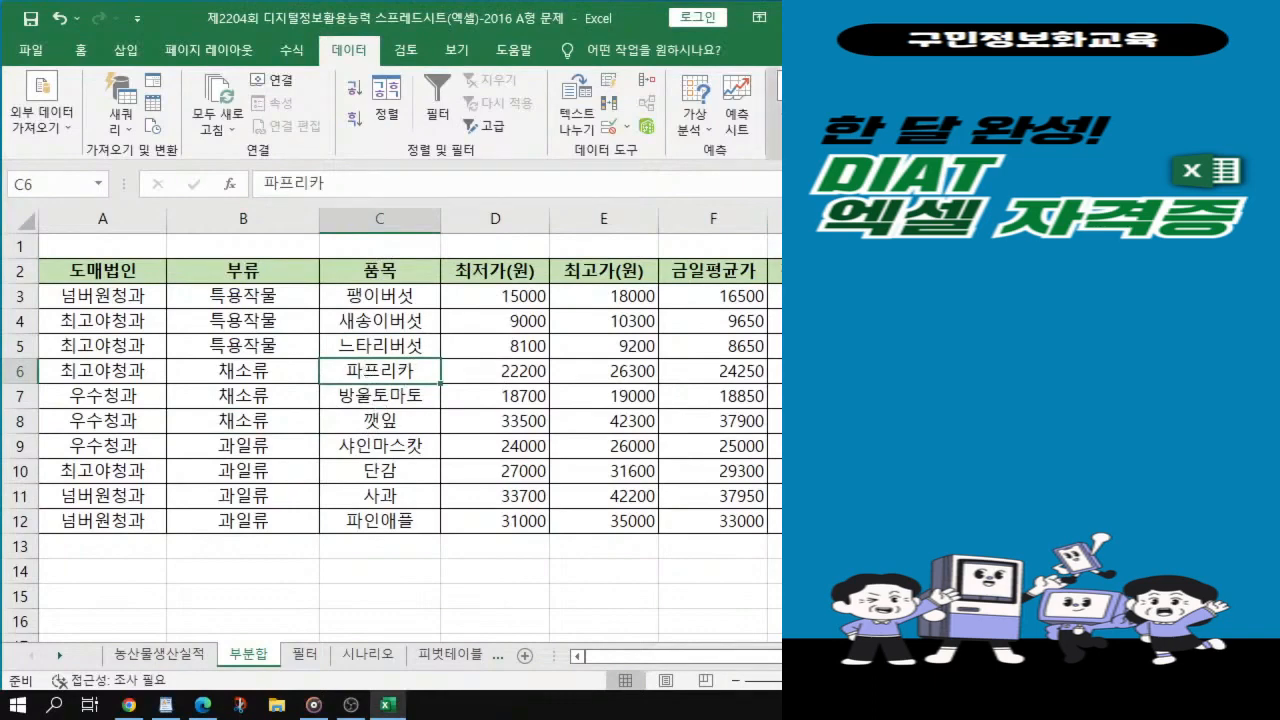
{"action": "key", "text": "super+Up"}
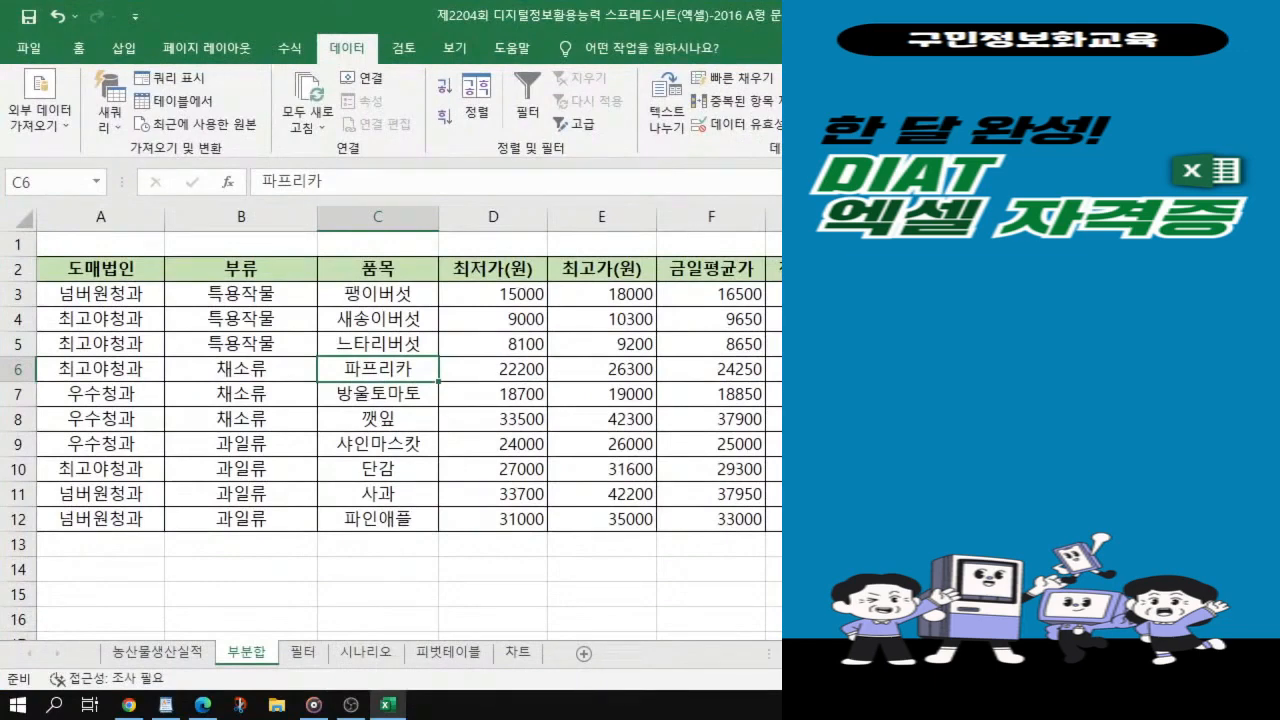
{"action": "left_click", "coordinate": [1085, 100]}
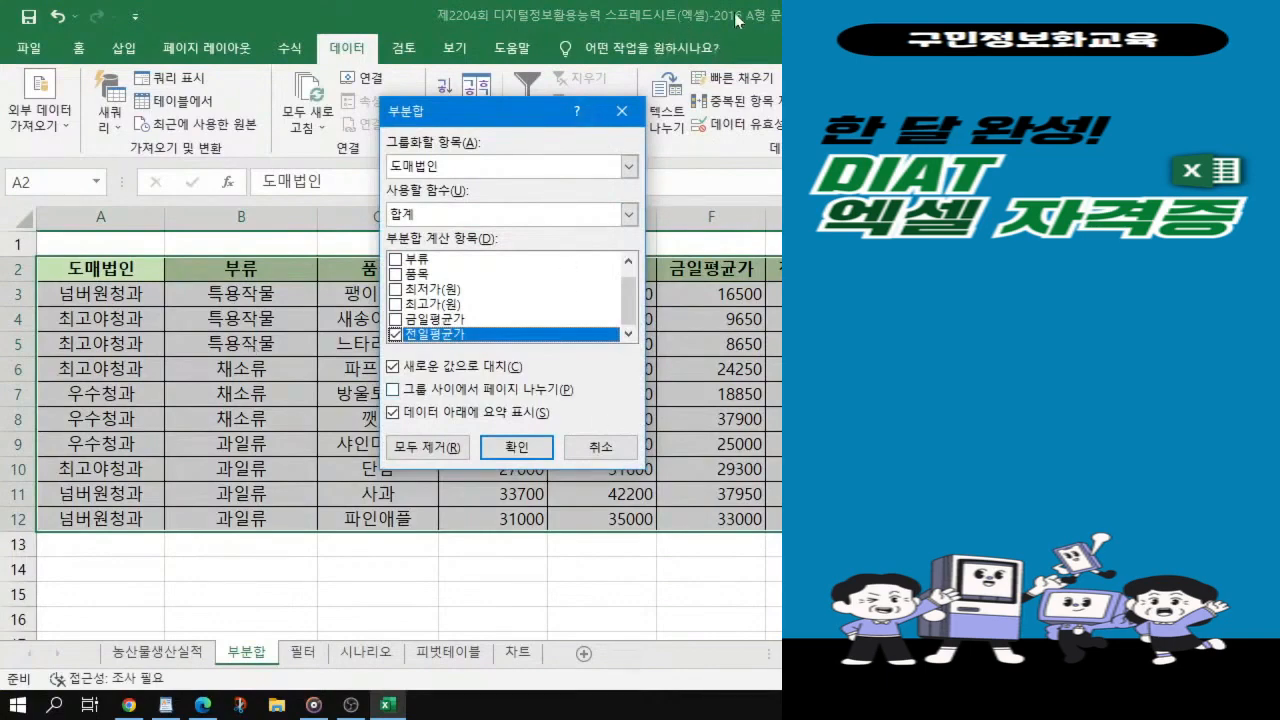
{"action": "left_click", "coordinate": [600, 447]}
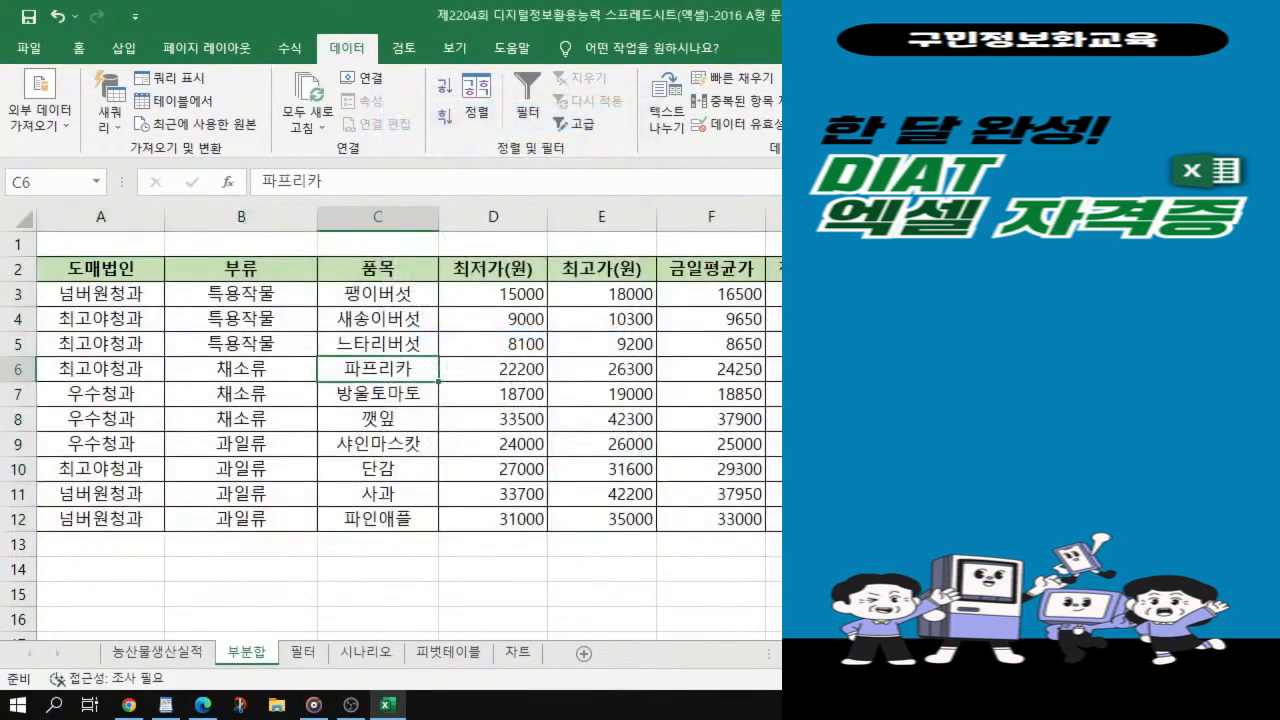
{"action": "left_click_drag", "start_coordinate": [620, 17], "coordinate": [465, 18]}
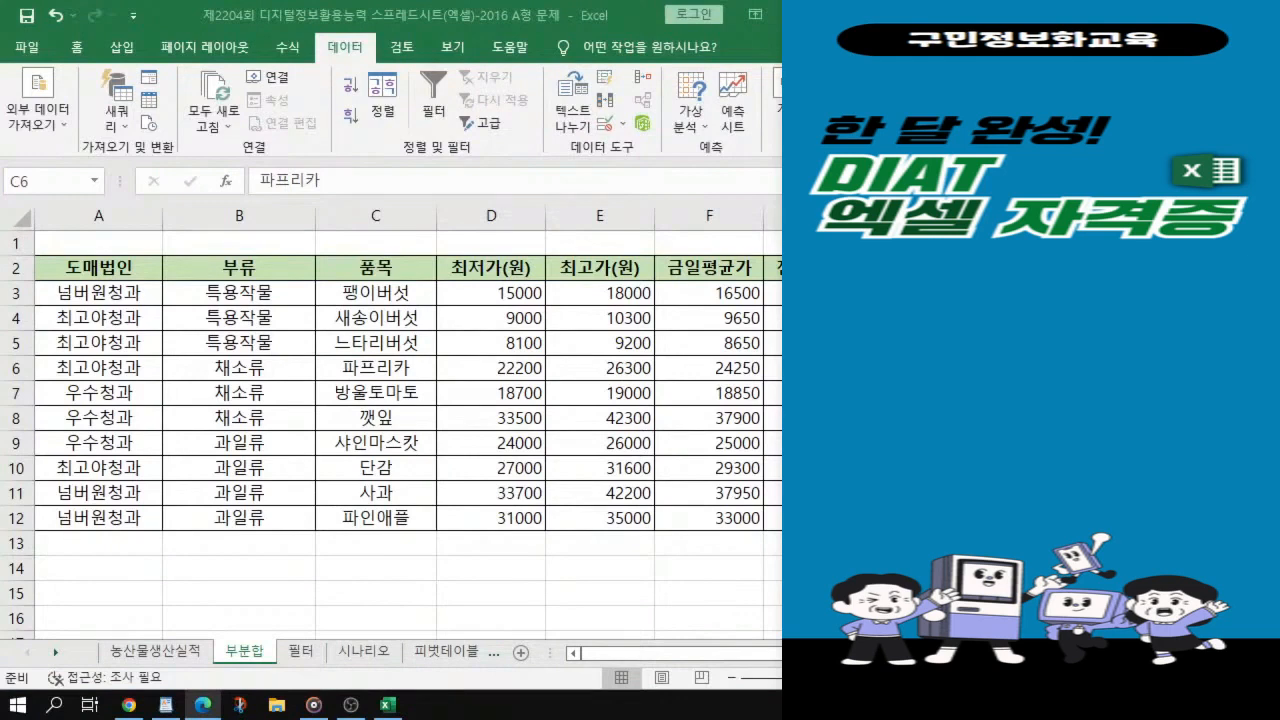
Step: Start a Subtotal on the 부분합 table, grouped by 부류 and using the 평균 function
{"action": "left_click", "coordinate": [519, 21]}
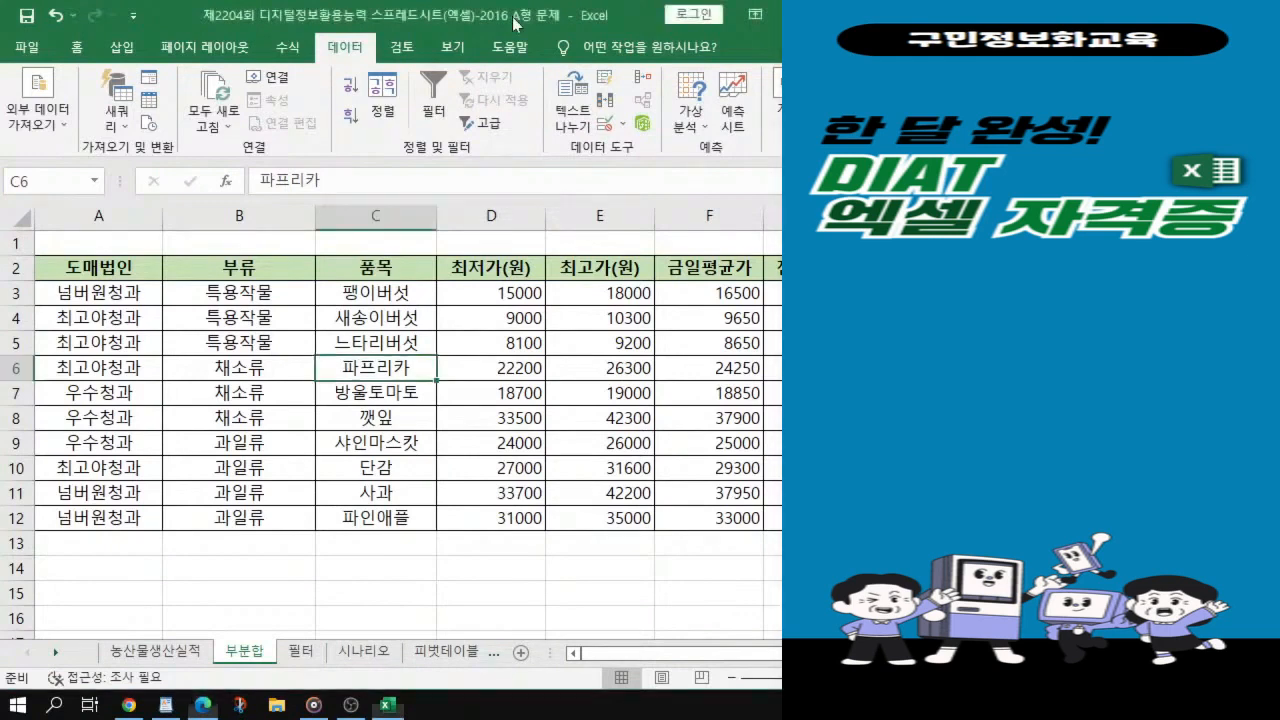
{"action": "left_click", "coordinate": [775, 122]}
{"action": "left_click", "coordinate": [776, 216]}
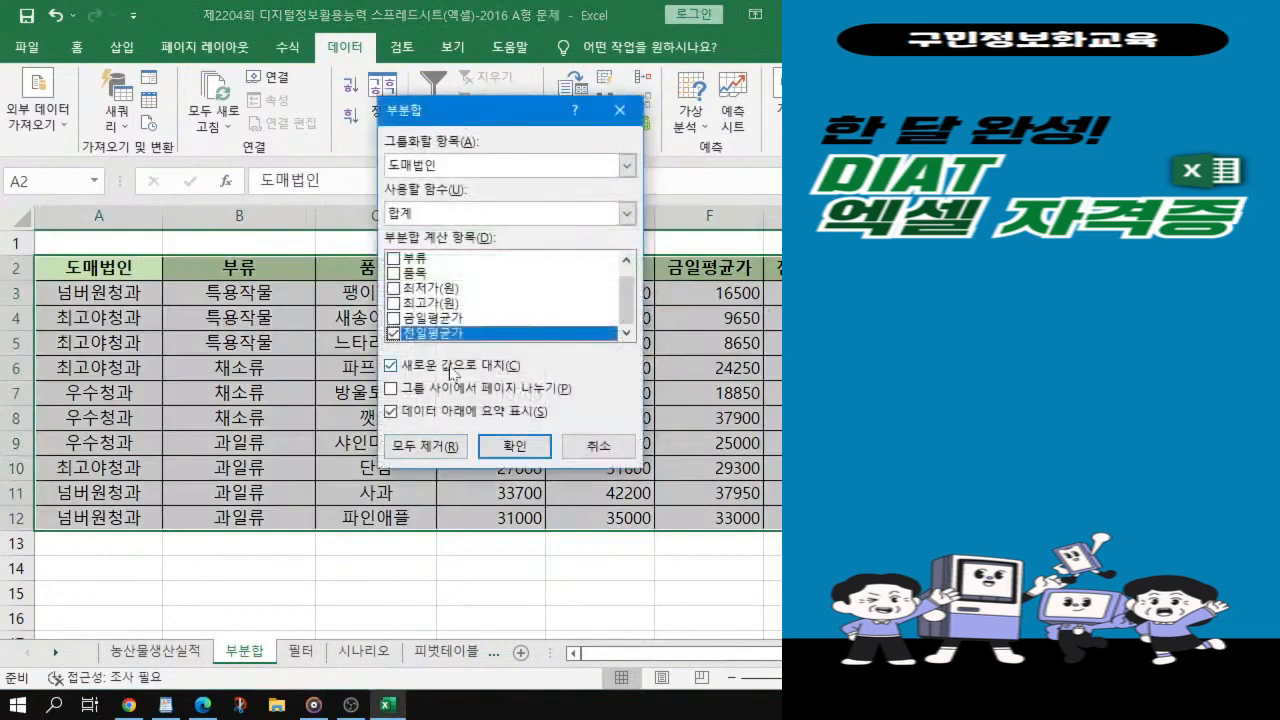
{"action": "left_click", "coordinate": [625, 166]}
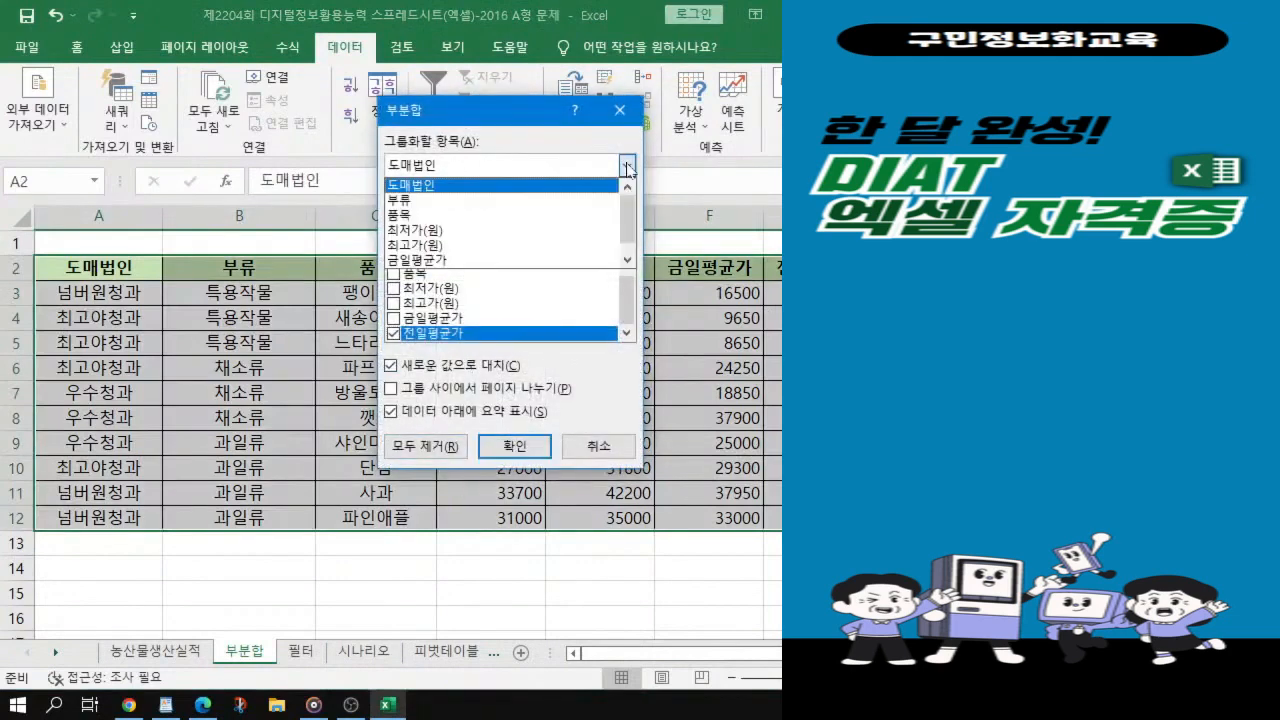
{"action": "left_click", "coordinate": [418, 201]}
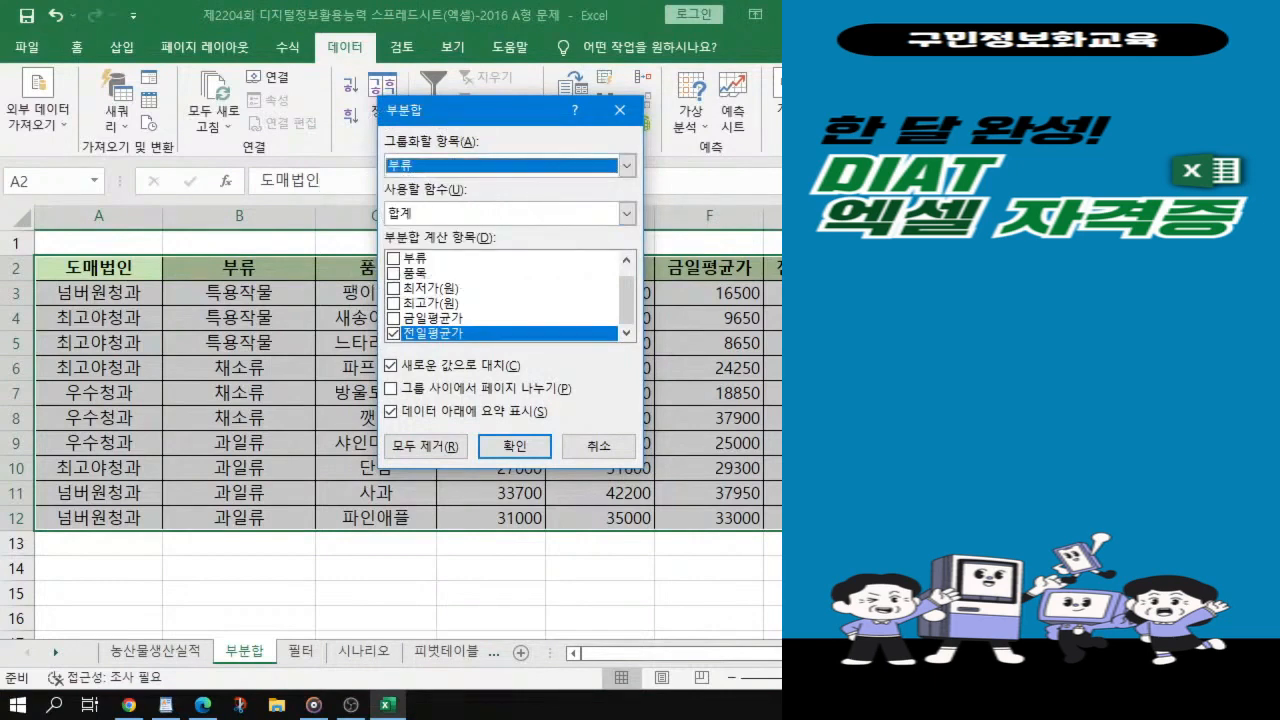
{"action": "left_click", "coordinate": [626, 213]}
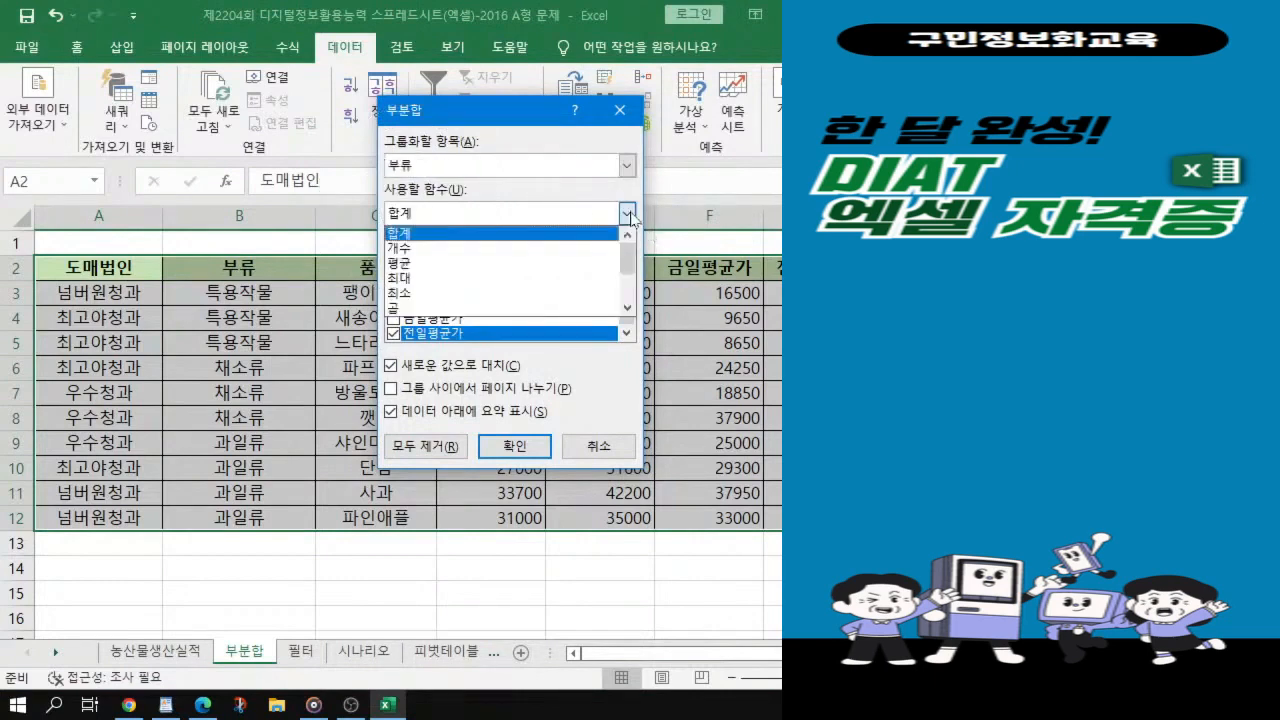
{"action": "left_click", "coordinate": [405, 263]}
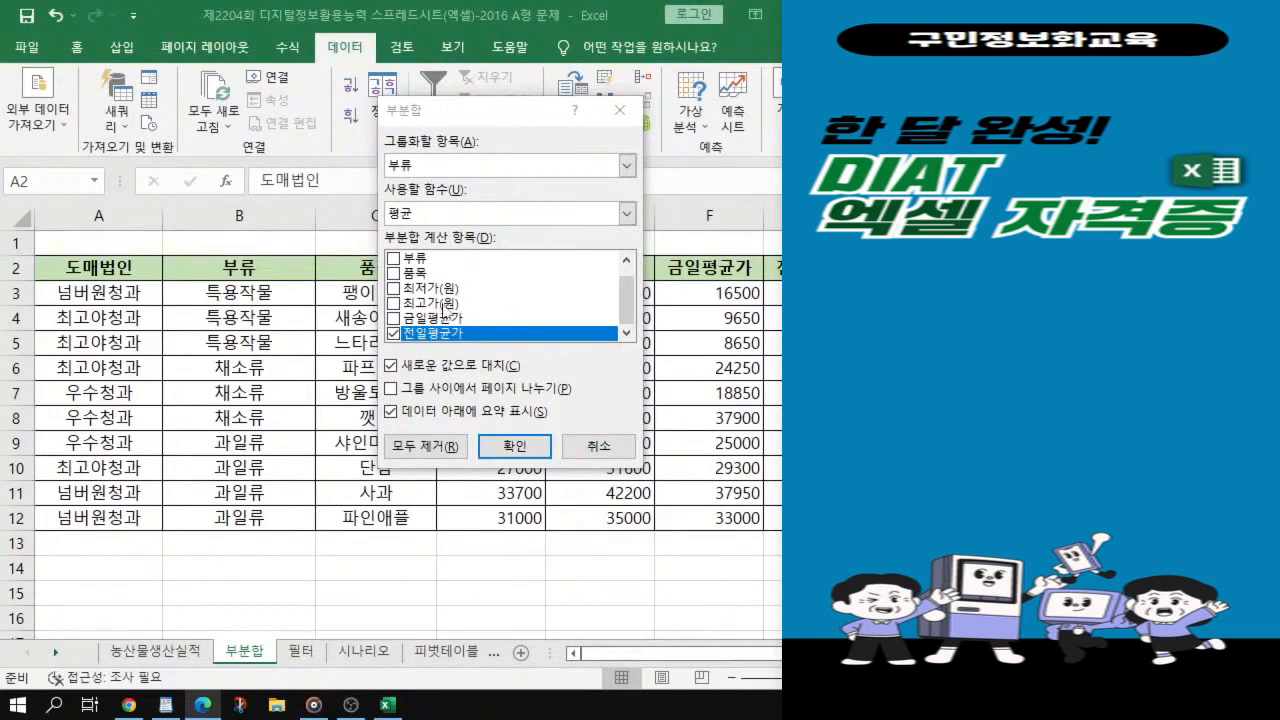
Step: Include 최저가(원), 최고가(원) and 금일평균가 in the average subtotal, exclude 전일평균가, and apply it
{"action": "left_click", "coordinate": [396, 290]}
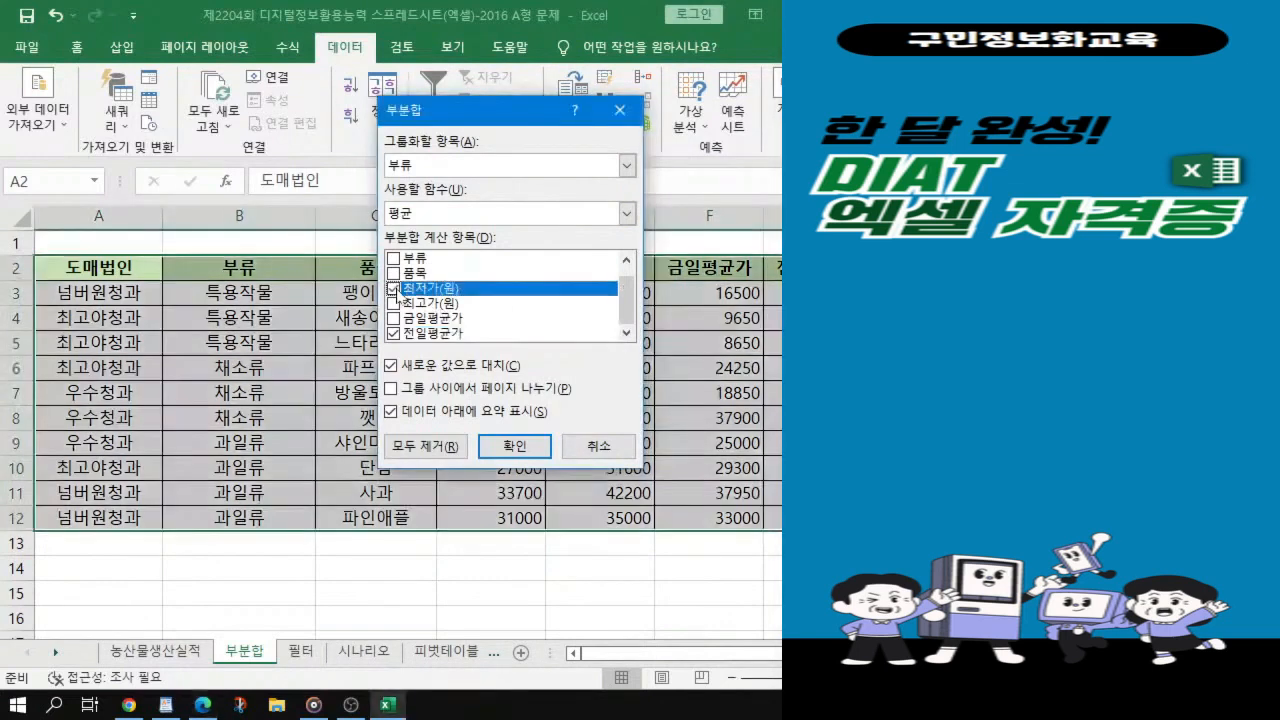
{"action": "left_click", "coordinate": [394, 303]}
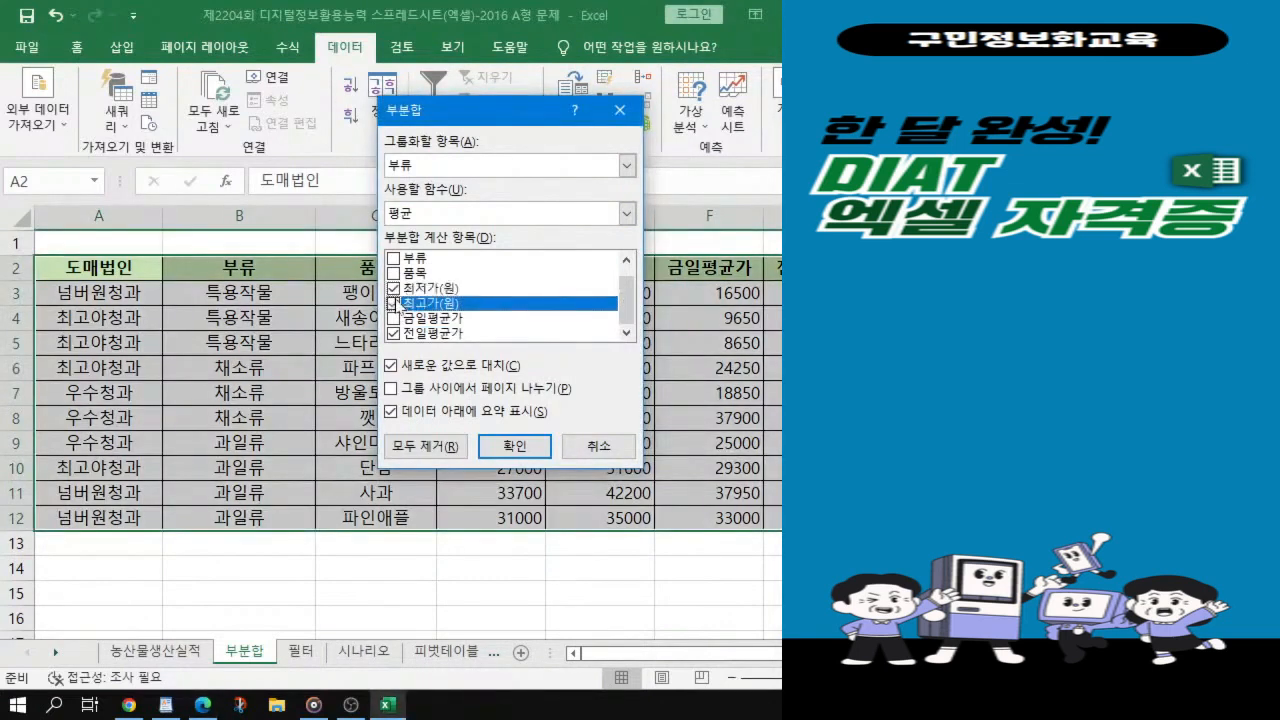
{"action": "left_click", "coordinate": [394, 303]}
{"action": "left_click", "coordinate": [394, 318]}
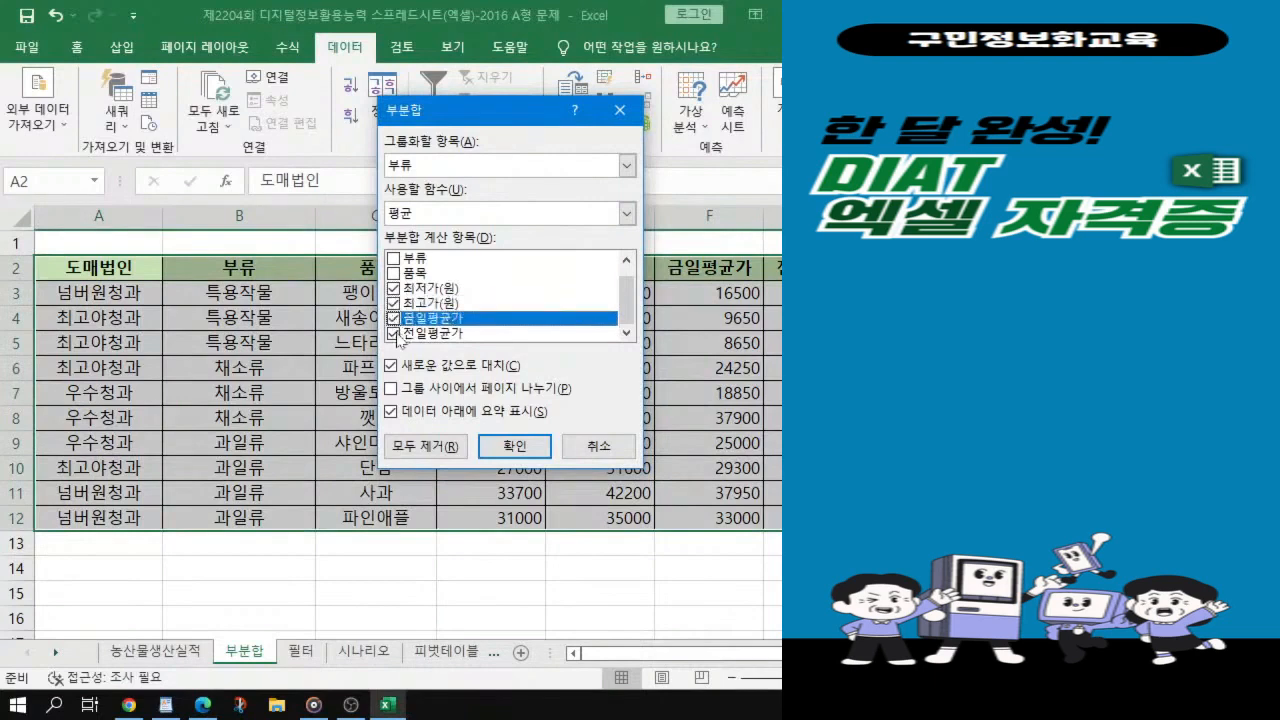
{"action": "left_click", "coordinate": [394, 333]}
{"action": "mouse_move", "coordinate": [629, 305]}
{"action": "left_mouse_down"}
{"action": "mouse_move", "coordinate": [628, 273]}
{"action": "mouse_move", "coordinate": [626, 318]}
{"action": "left_mouse_up"}
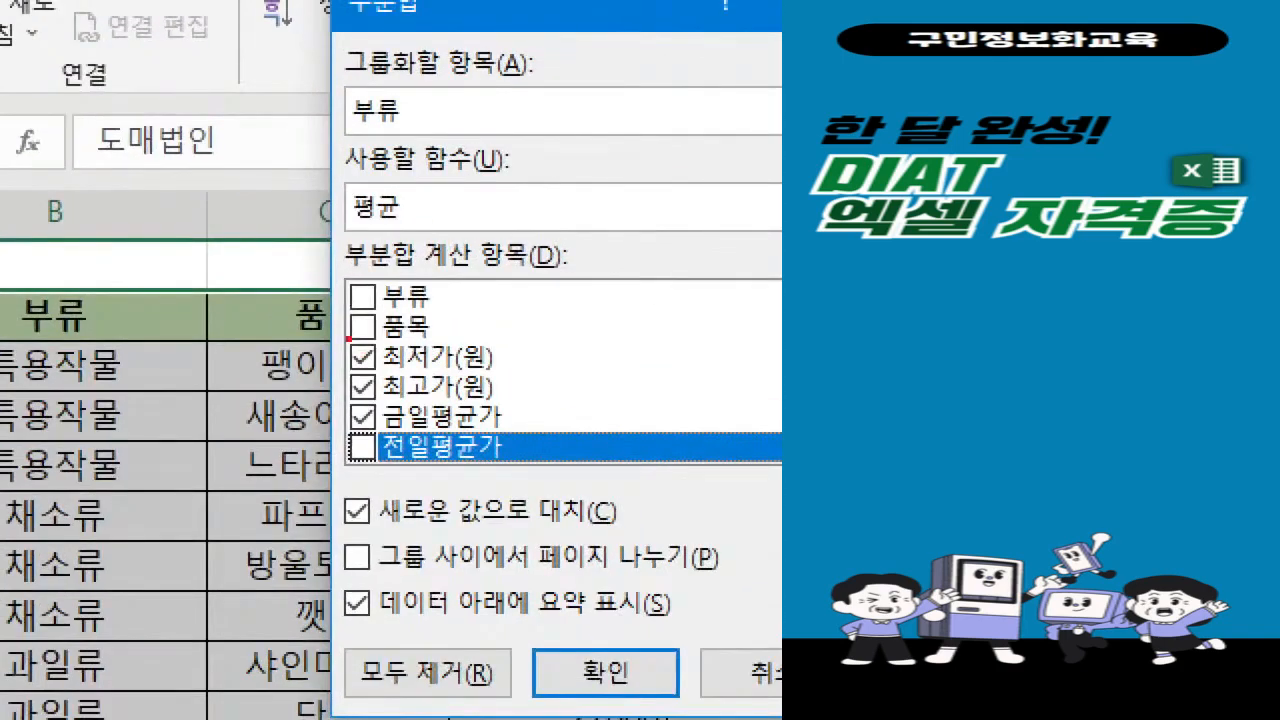
{"action": "mouse_move", "coordinate": [336, 341]}
{"action": "left_mouse_down"}
{"action": "mouse_move", "coordinate": [376, 390]}
{"action": "mouse_move", "coordinate": [516, 432]}
{"action": "left_mouse_up"}
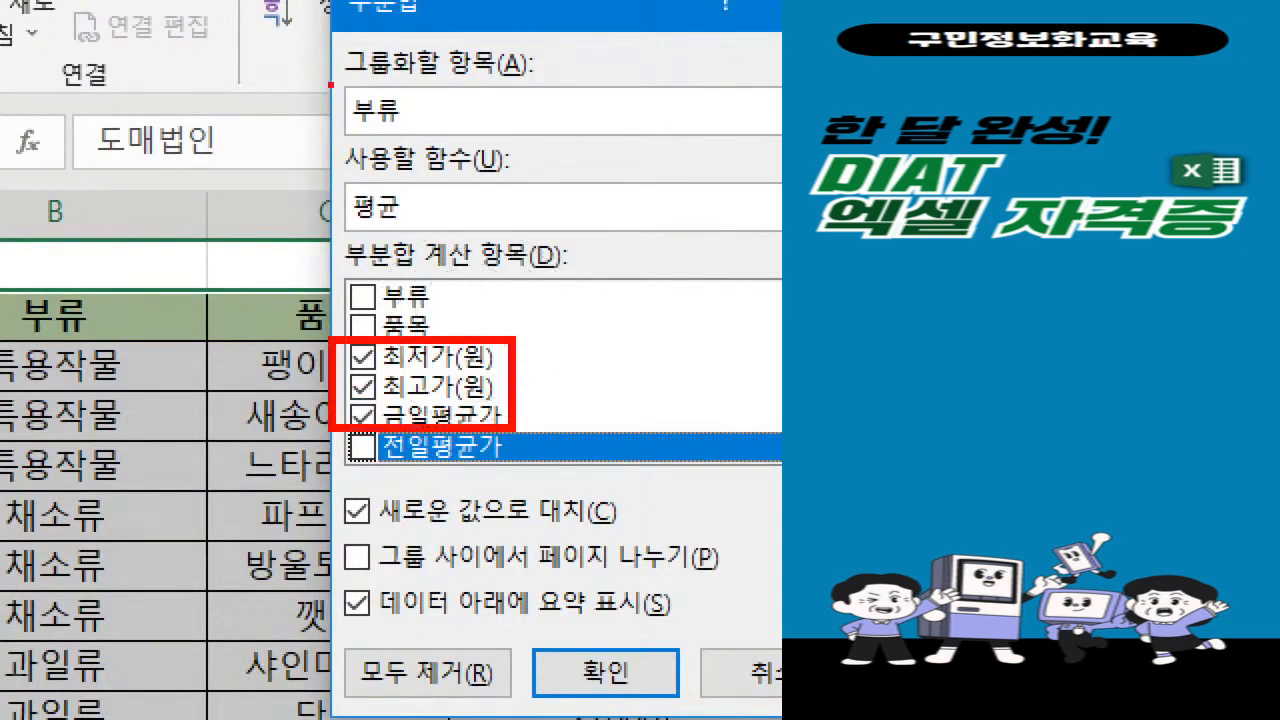
{"action": "left_click_drag", "start_coordinate": [330, 84], "coordinate": [441, 130]}
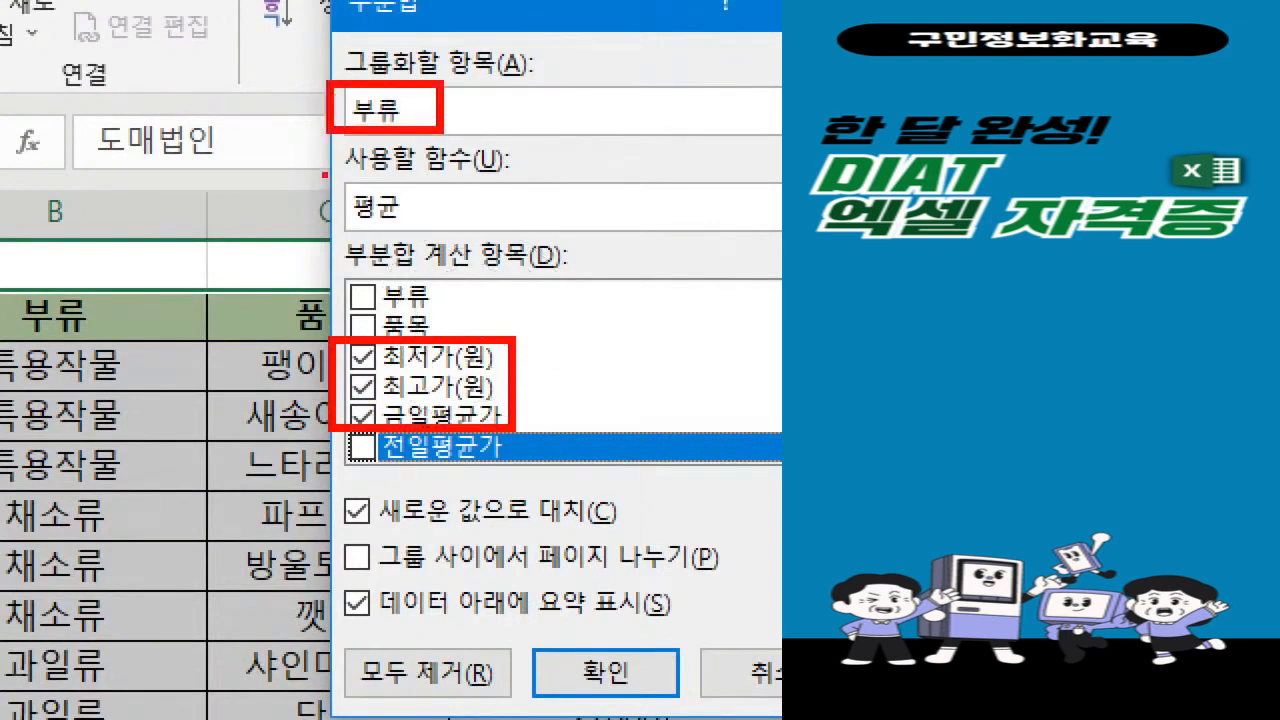
{"action": "left_click_drag", "start_coordinate": [322, 172], "coordinate": [460, 244]}
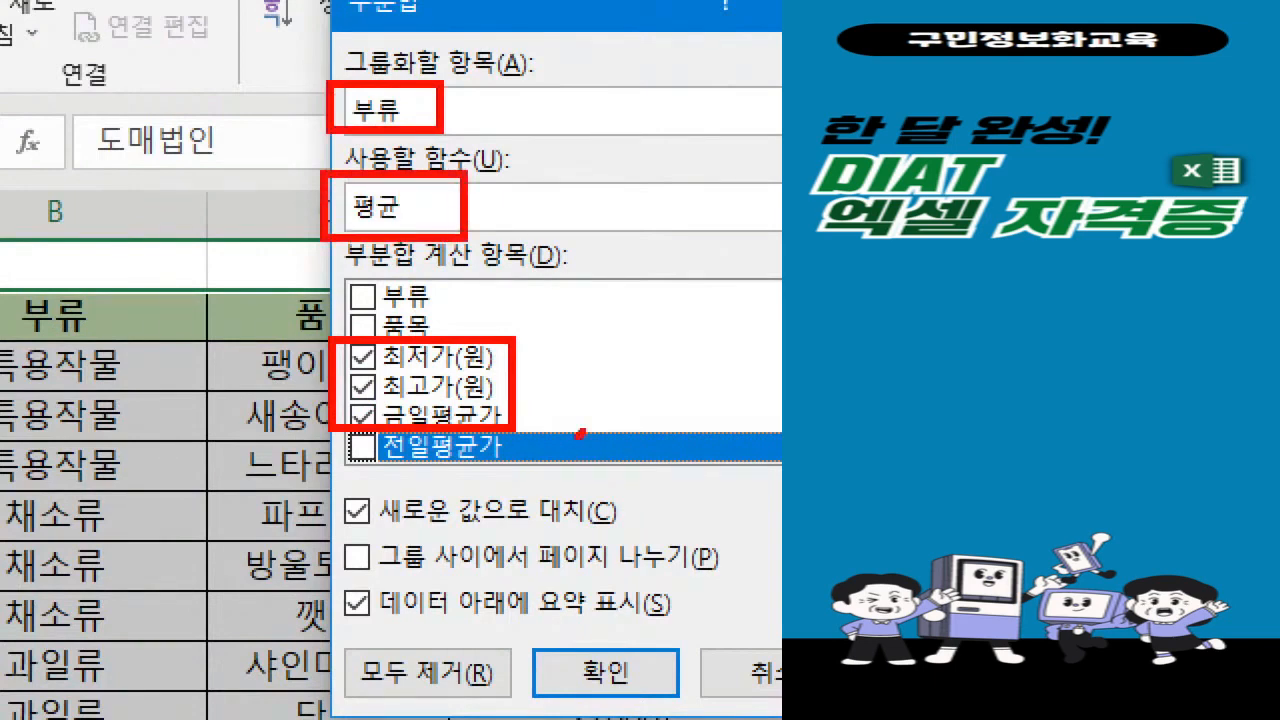
{"action": "mouse_move", "coordinate": [580, 433]}
{"action": "left_mouse_down"}
{"action": "mouse_move", "coordinate": [561, 465]}
{"action": "mouse_move", "coordinate": [572, 450]}
{"action": "mouse_move", "coordinate": [596, 472]}
{"action": "left_mouse_up"}
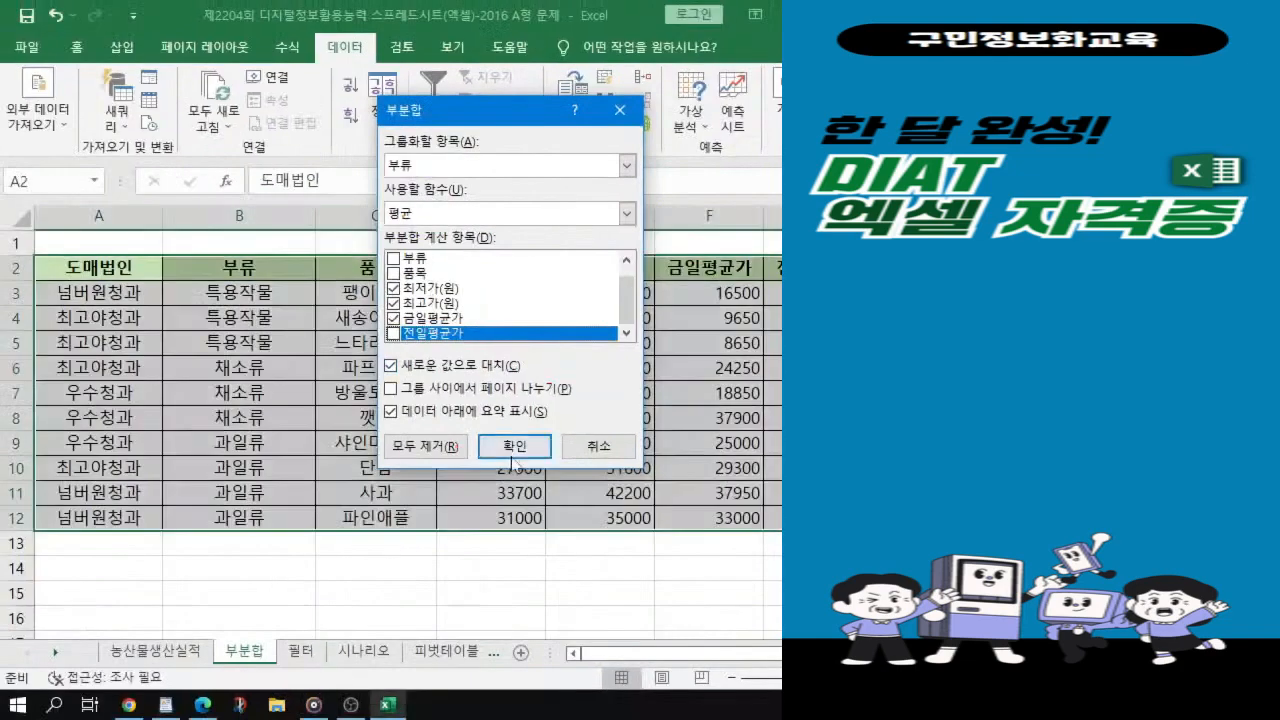
{"action": "left_click", "coordinate": [600, 683]}
{"action": "key", "text": "ctrl"}
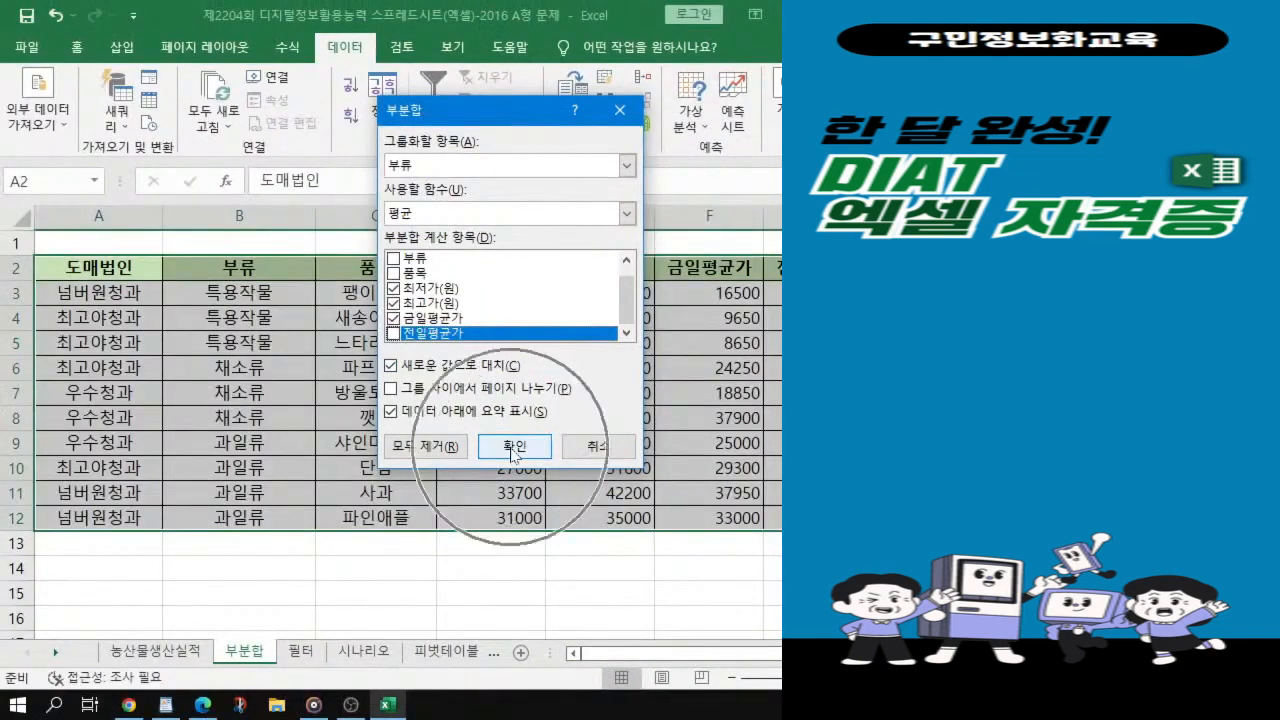
{"action": "left_click", "coordinate": [511, 453]}
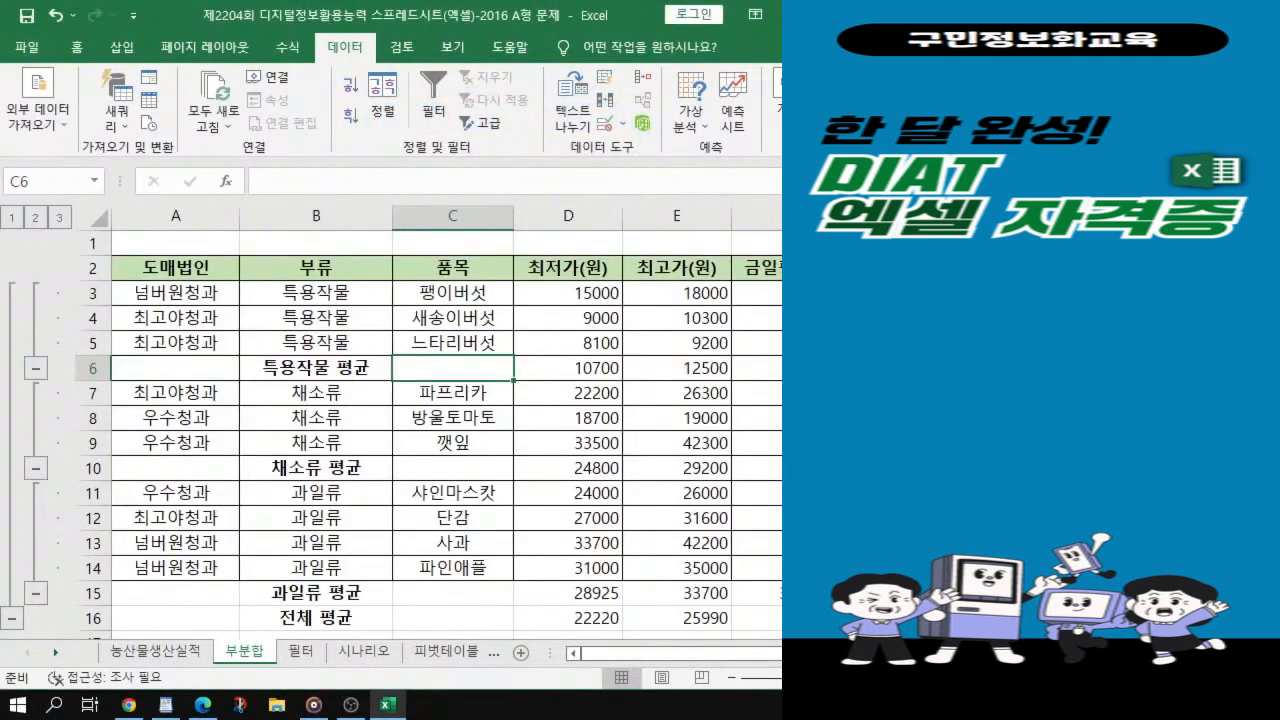
Step: Check the exam PDF, then start a second Subtotal with 최저가(원) and 최고가(원) excluded and 전일평균가 included alongside 금일평균가
{"action": "key", "text": "alt+Tab"}
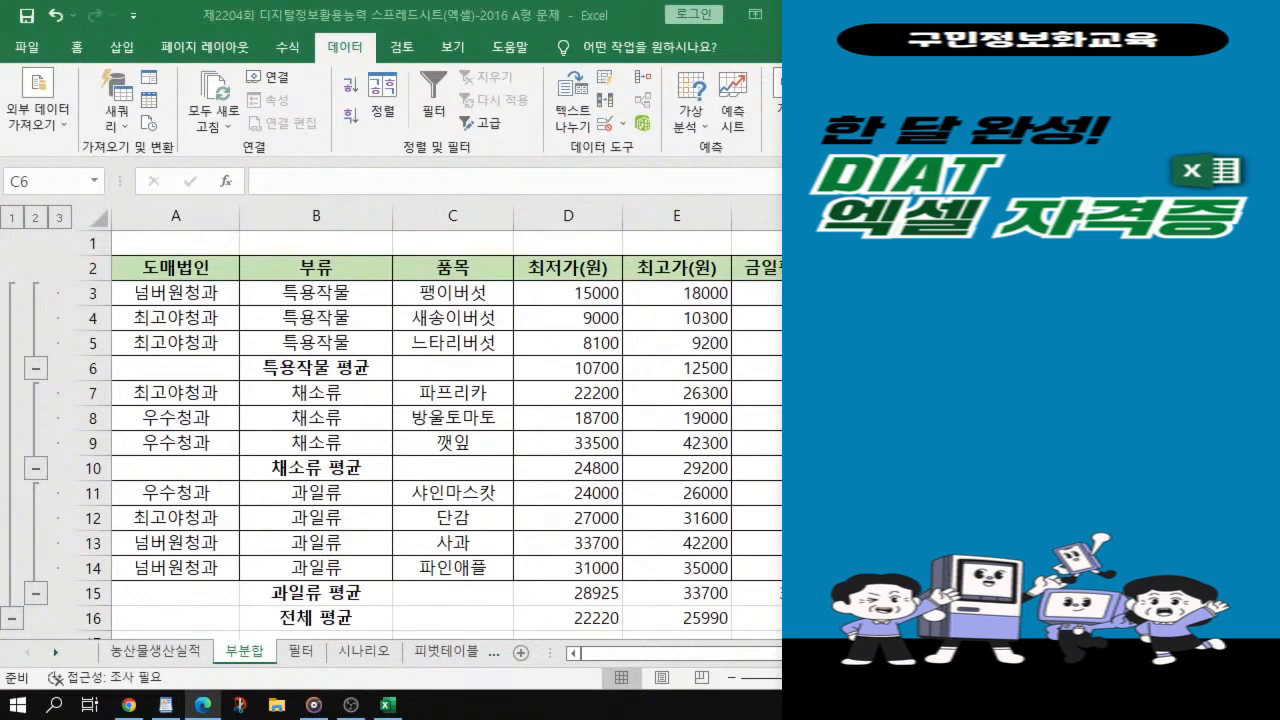
{"action": "left_click", "coordinate": [513, 330]}
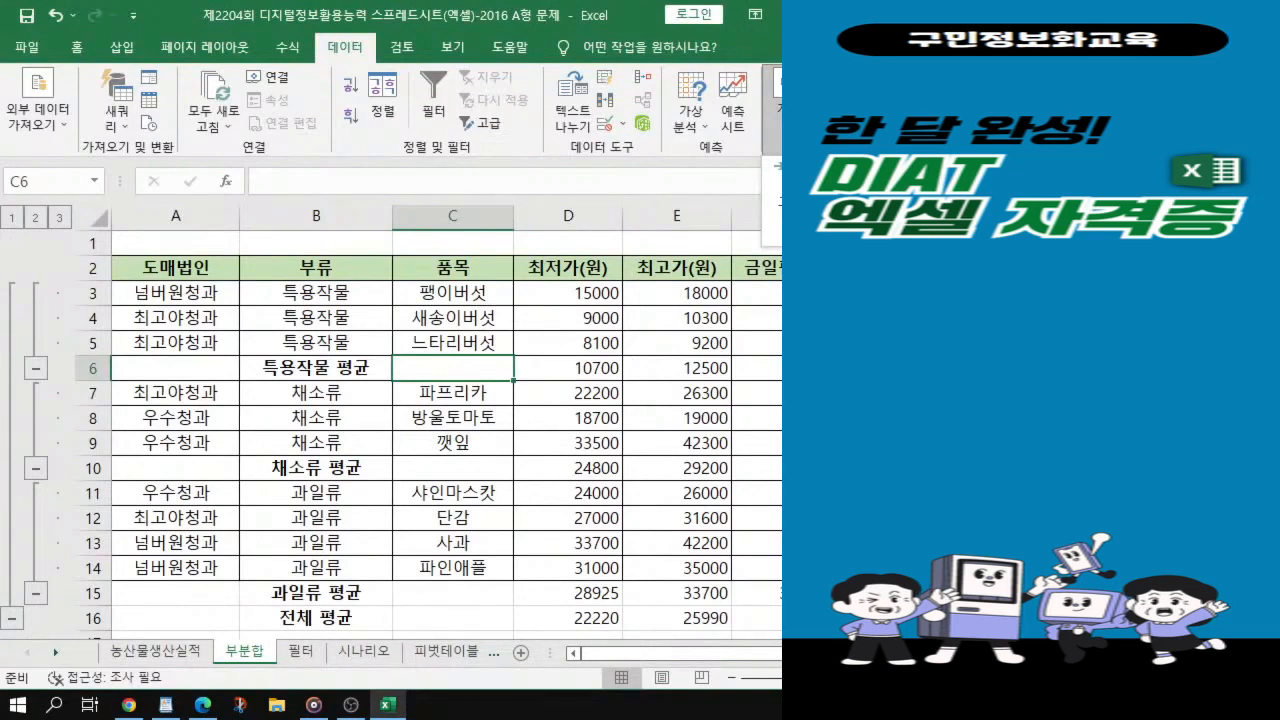
{"action": "left_click", "coordinate": [868, 190]}
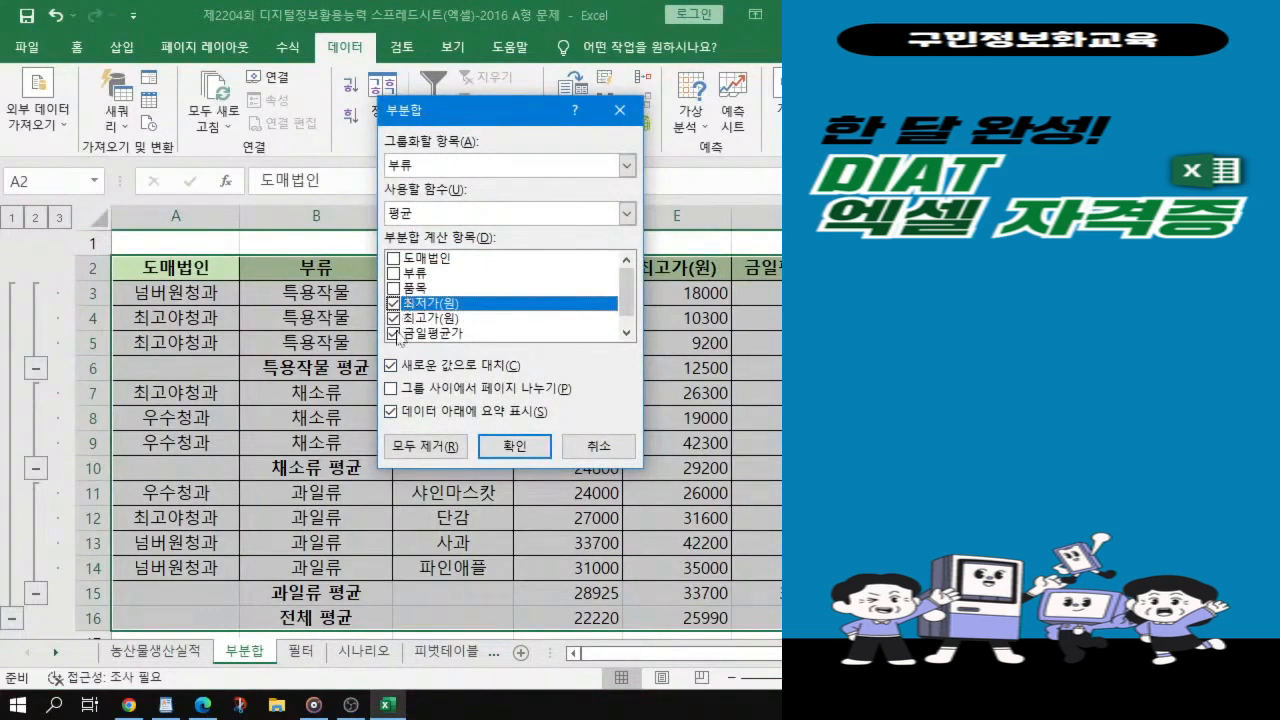
{"action": "left_click", "coordinate": [393, 318]}
{"action": "left_click", "coordinate": [393, 303]}
{"action": "scroll", "coordinate": [468, 330], "scroll_direction": "down", "scroll_amount": 1}
{"action": "left_click", "coordinate": [393, 333]}
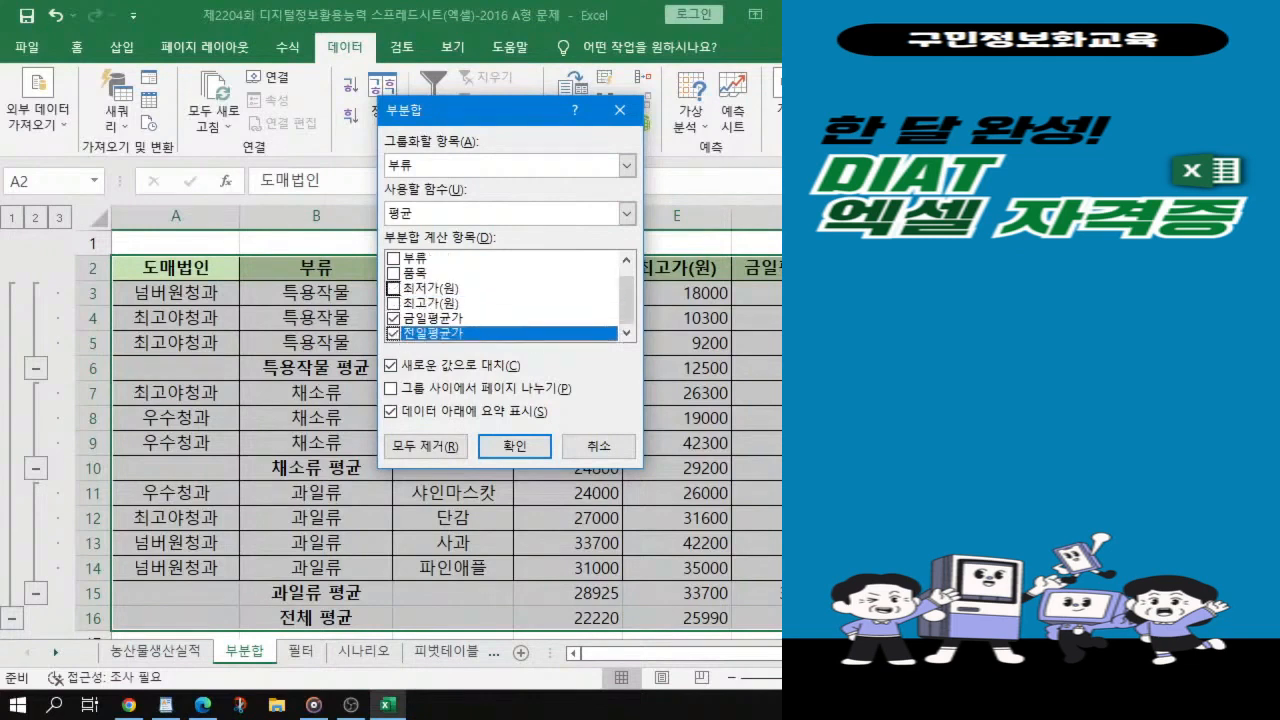
Step: Use the 최대 function for the second subtotal, turn off 새로운 값으로 대치, apply it, and return to the exam PDF
{"action": "key", "text": "alt+Tab"}
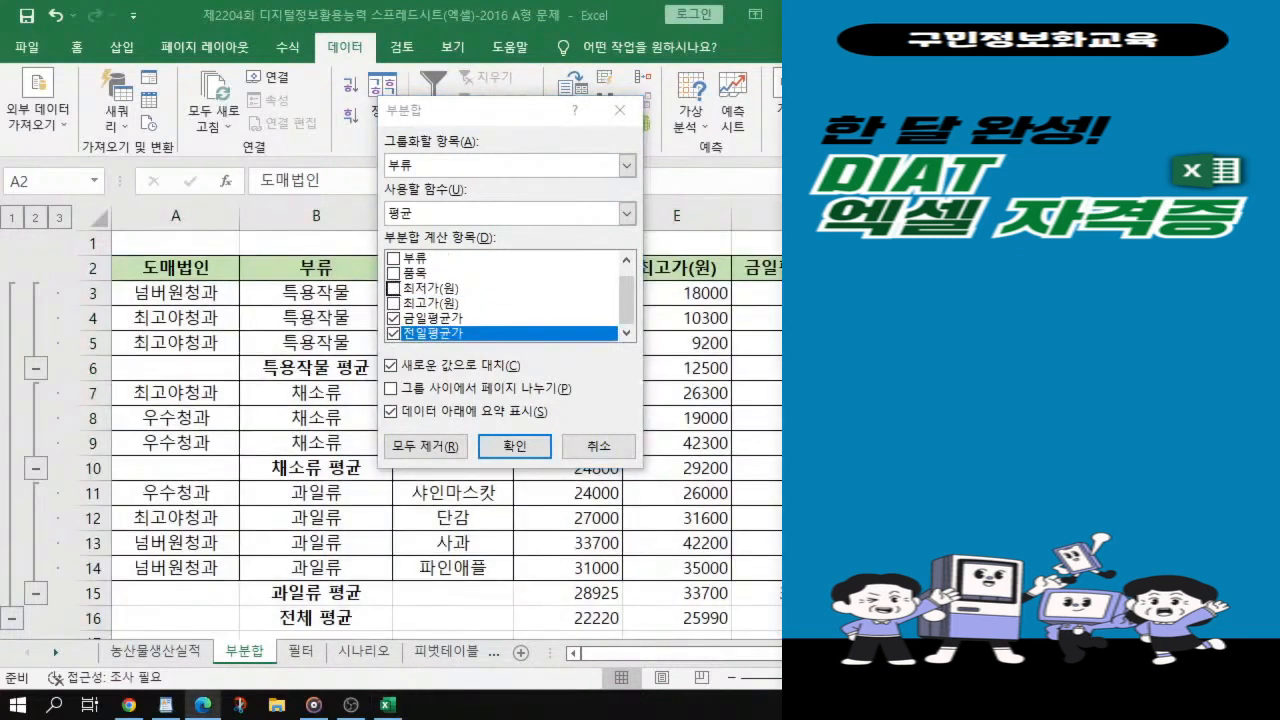
{"action": "left_click", "coordinate": [626, 214]}
{"action": "left_click", "coordinate": [420, 279]}
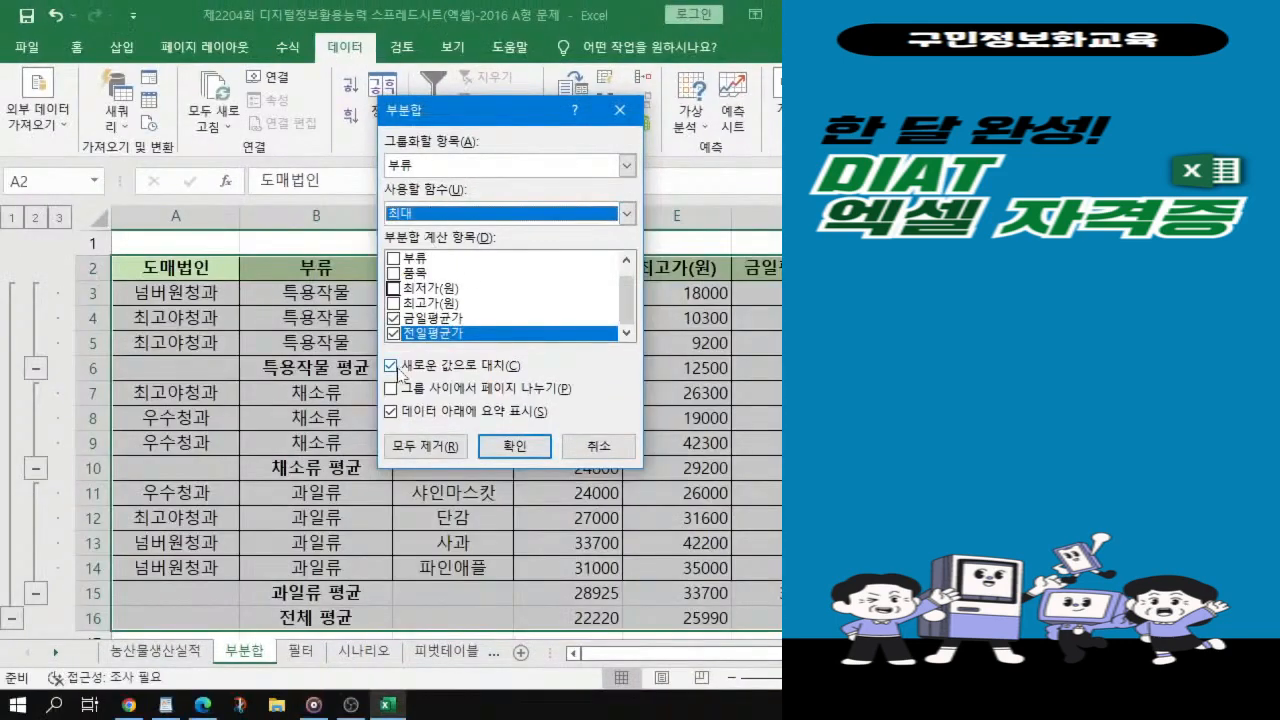
{"action": "left_click", "coordinate": [512, 526]}
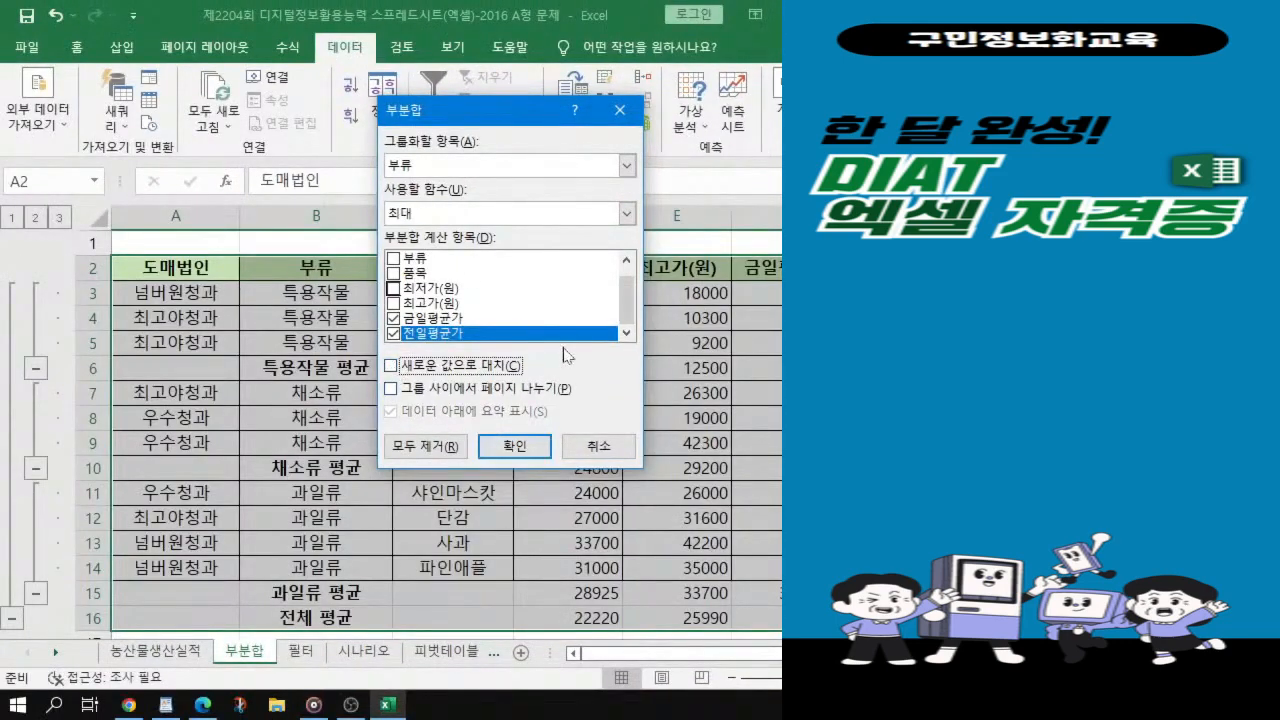
{"action": "left_click", "coordinate": [513, 449]}
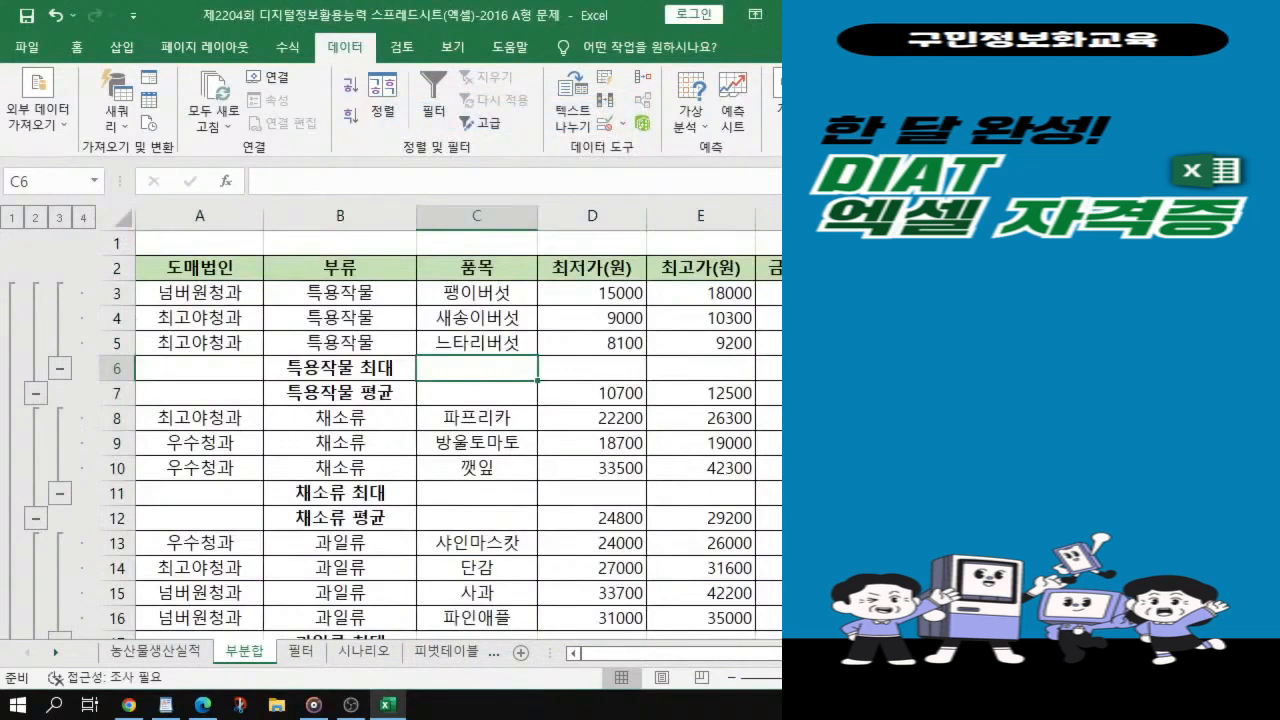
{"action": "key", "text": "alt+Tab"}
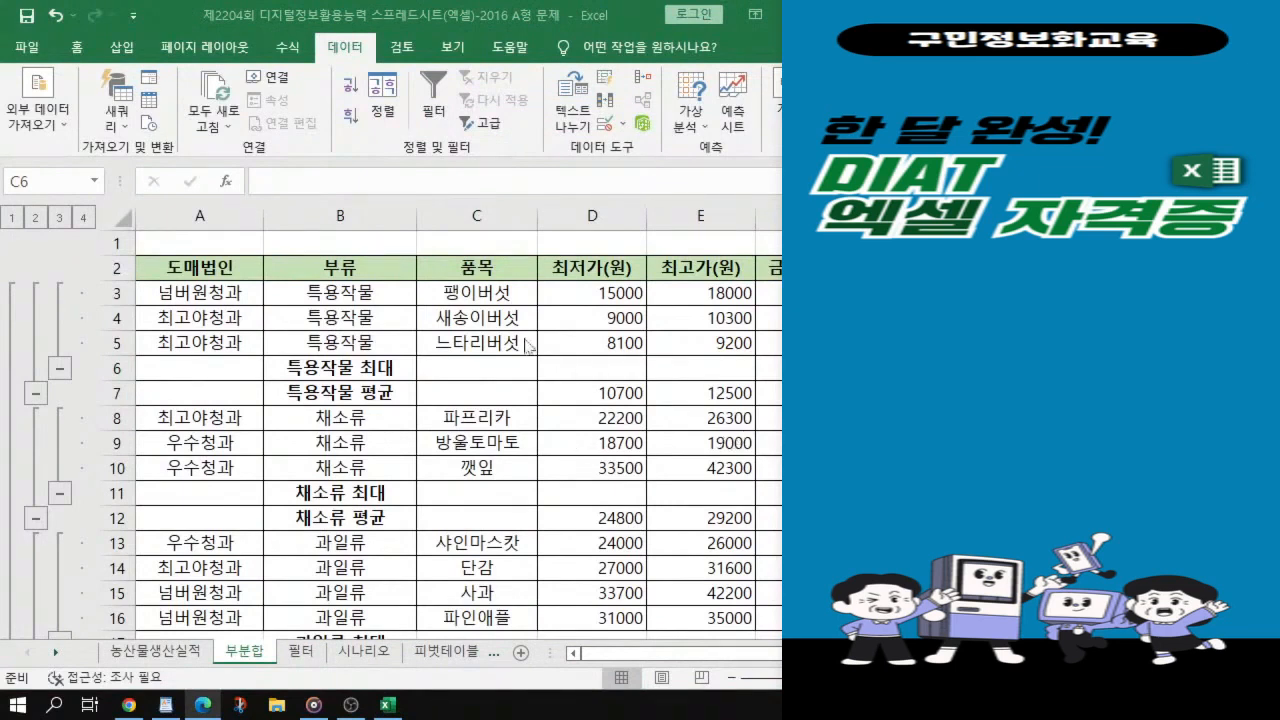
Step: Format cells D3:G20 of the 부분합 sheet as 숫자 with the 1000 단위 구분 기호 and 0 decimal places
{"action": "left_click", "coordinate": [577, 290]}
{"action": "left_click", "coordinate": [577, 293], "text": "ctrl"}
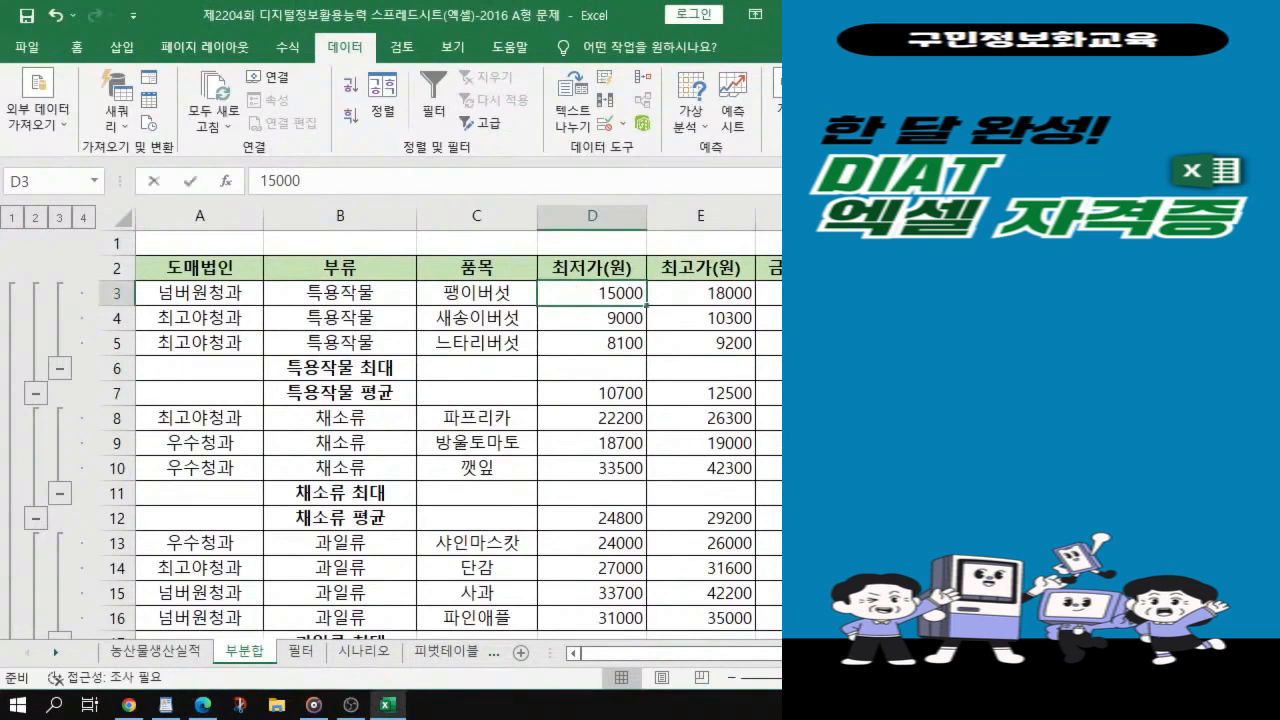
{"action": "left_click", "coordinate": [600, 342]}
{"action": "left_click_drag", "start_coordinate": [600, 291], "coordinate": [640, 578]}
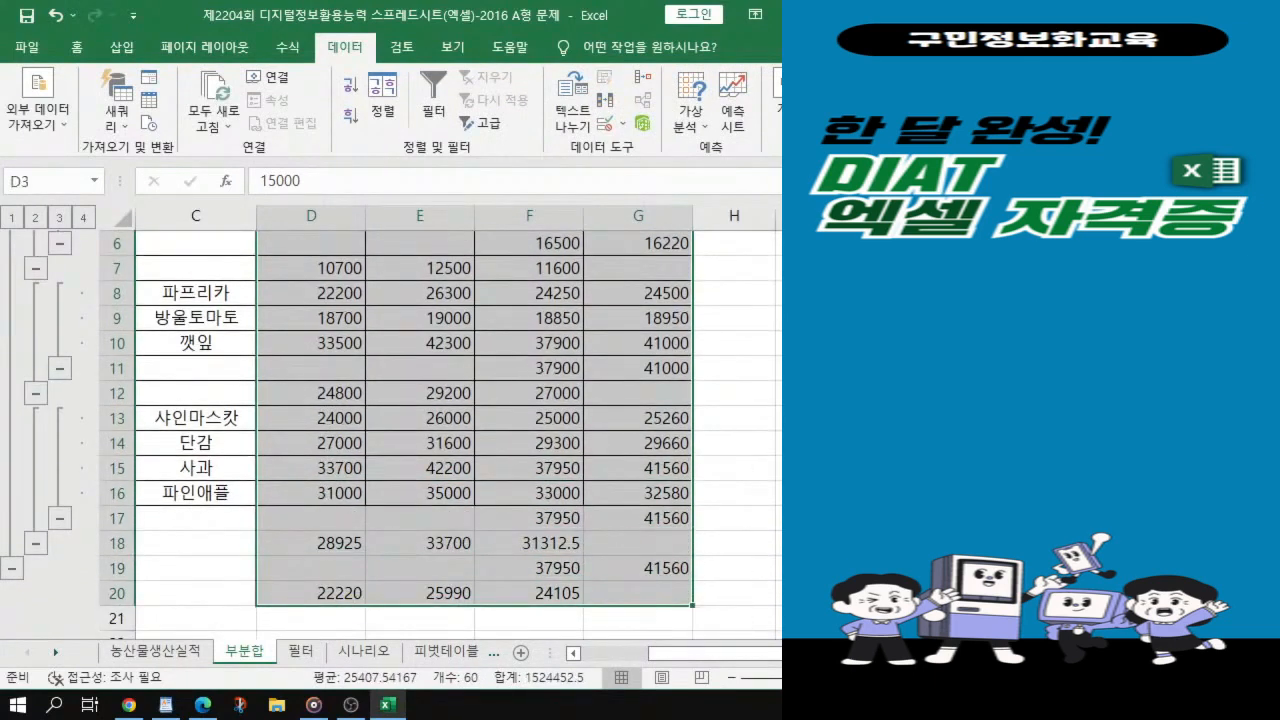
{"action": "key", "text": "alt+Tab"}
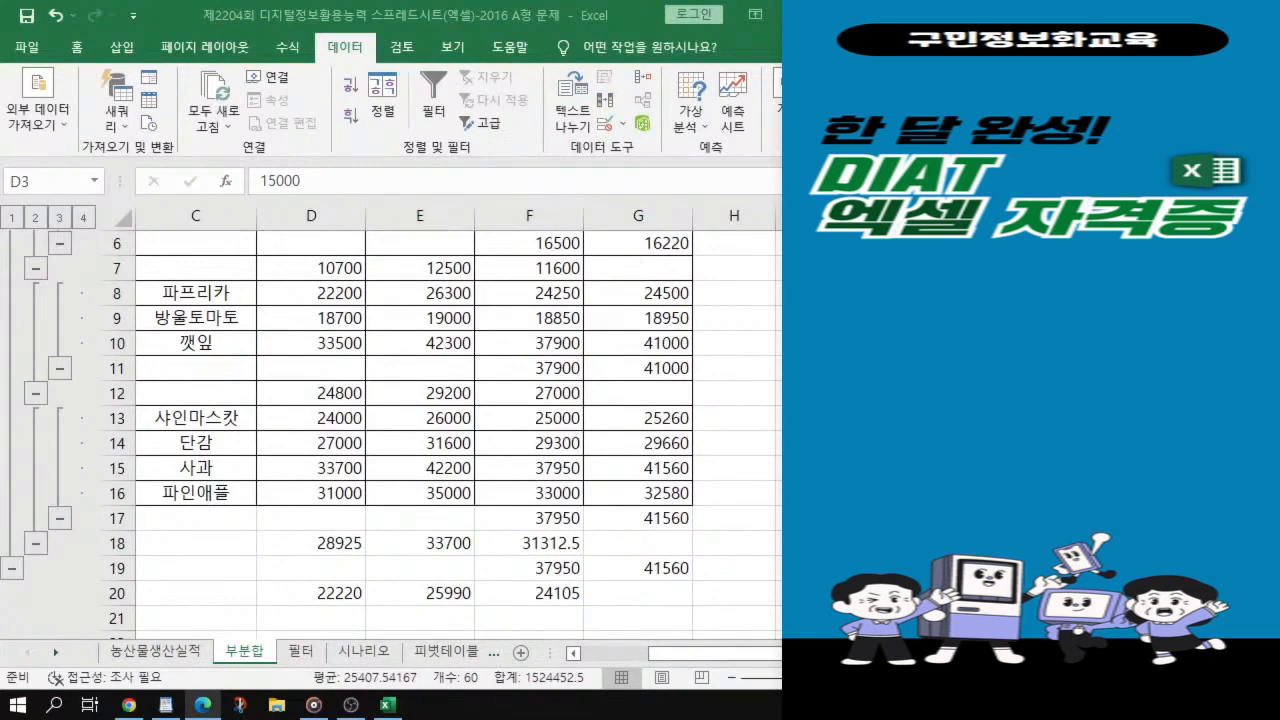
{"action": "left_click", "coordinate": [642, 397]}
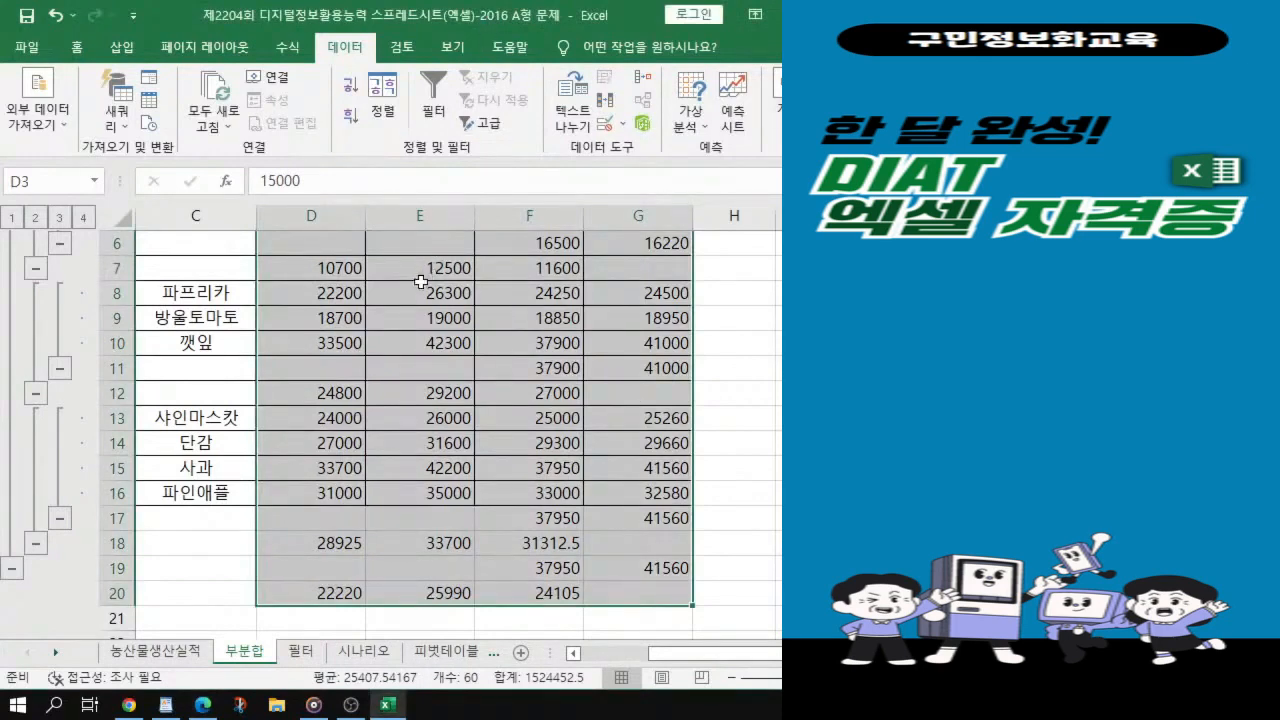
{"action": "scroll", "coordinate": [420, 282], "scroll_direction": "up", "scroll_amount": 2}
{"action": "key", "text": "ctrl+1"}
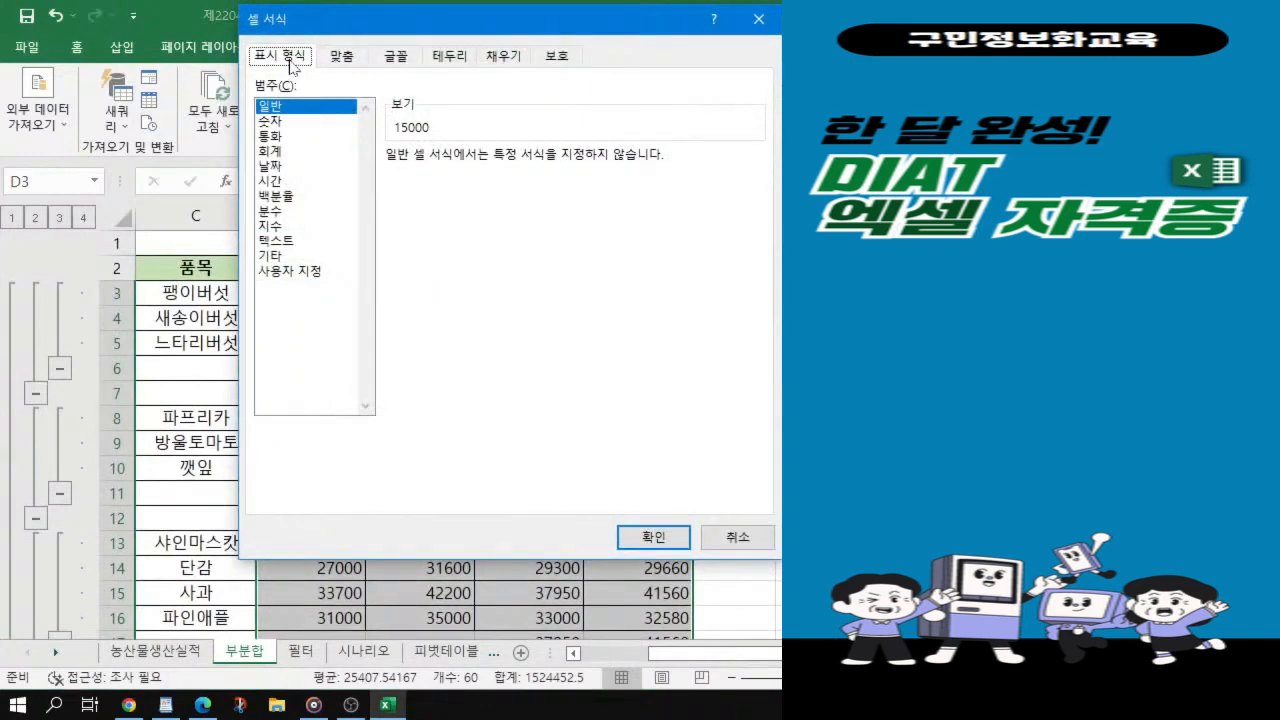
{"action": "left_click", "coordinate": [270, 121]}
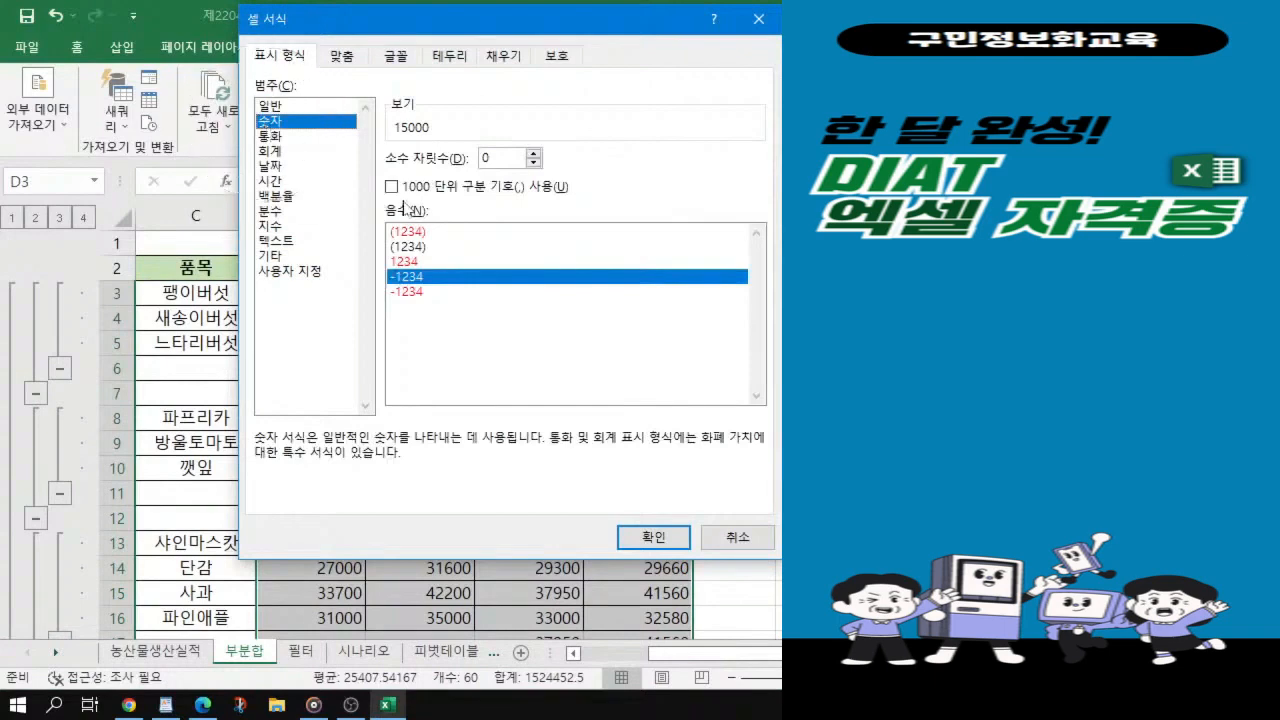
{"action": "left_click", "coordinate": [392, 186]}
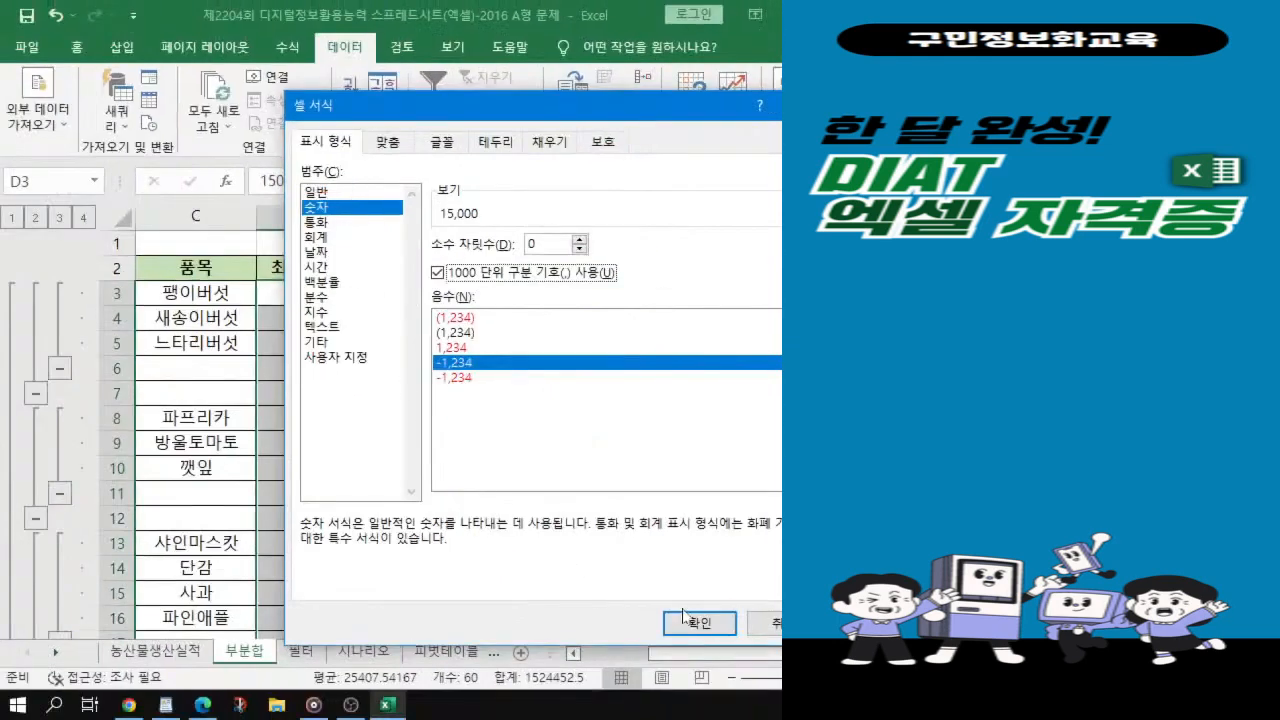
{"action": "left_click", "coordinate": [691, 615]}
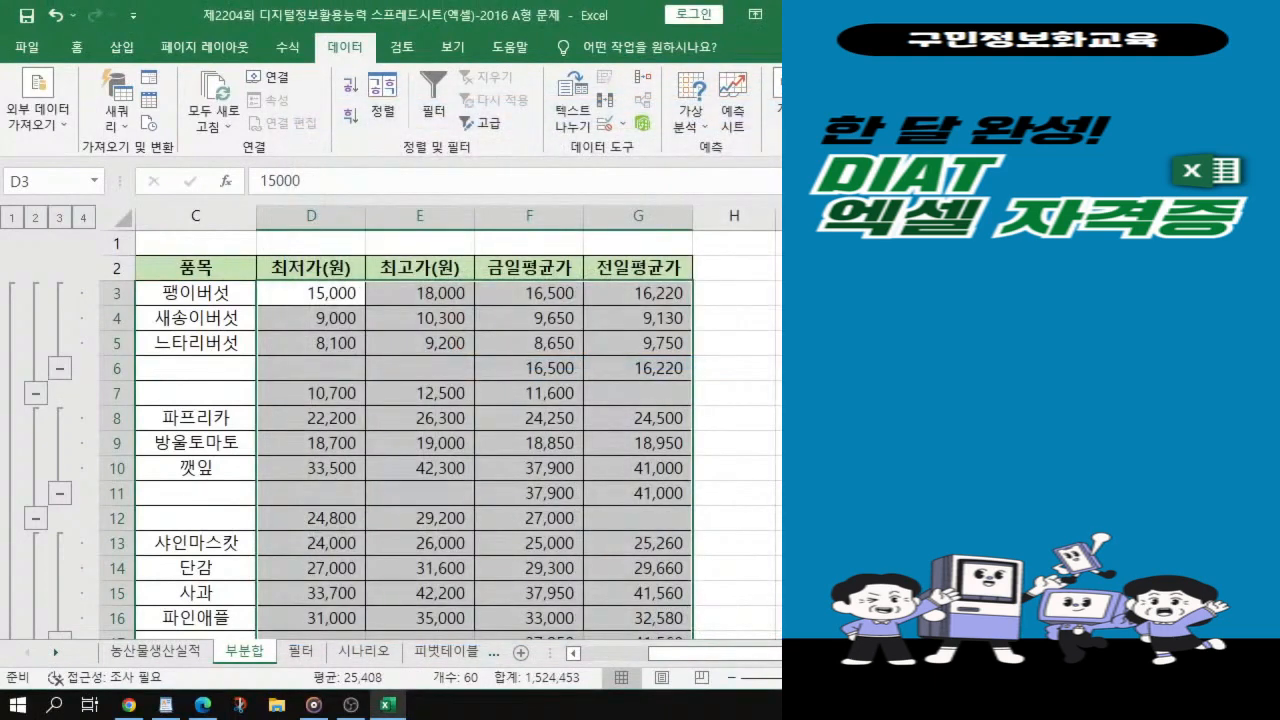
Step: Narrow the Excel window and group columns D and E (최저가(원) and 최고가(원)) into a column outline
{"action": "left_click_drag", "start_coordinate": [914, 439], "coordinate": [778, 440]}
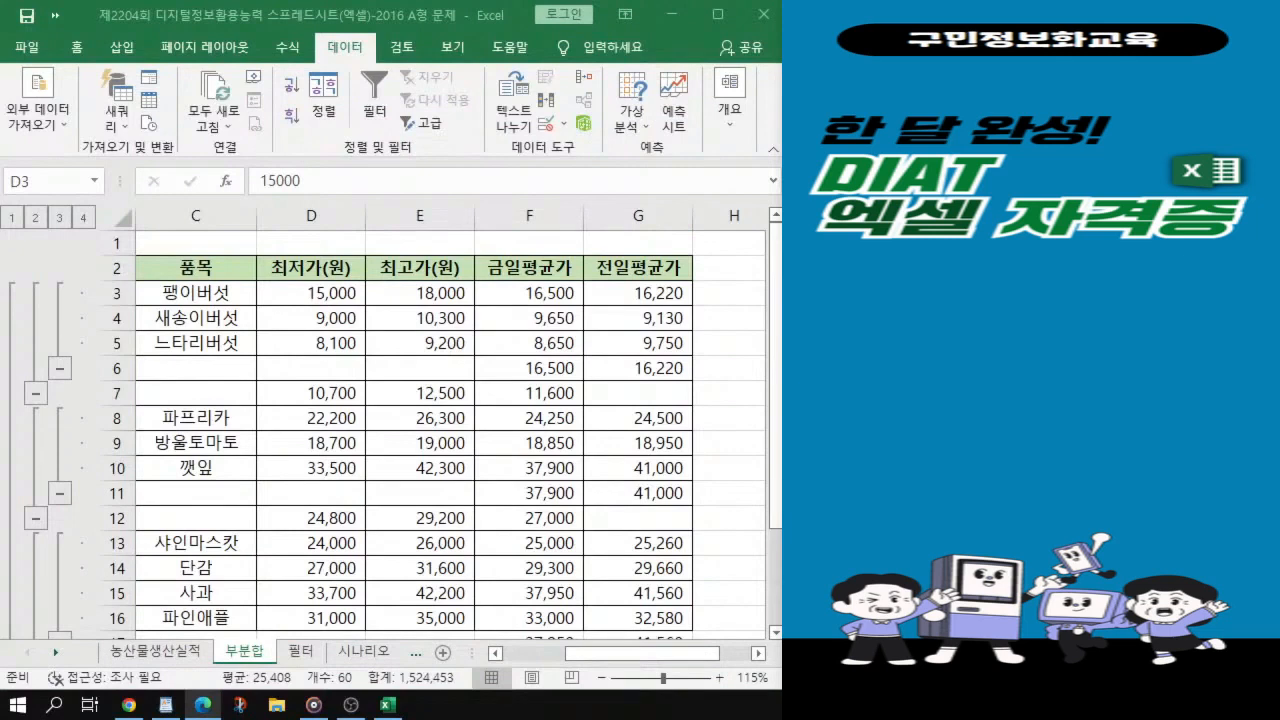
{"action": "left_click", "coordinate": [306, 215]}
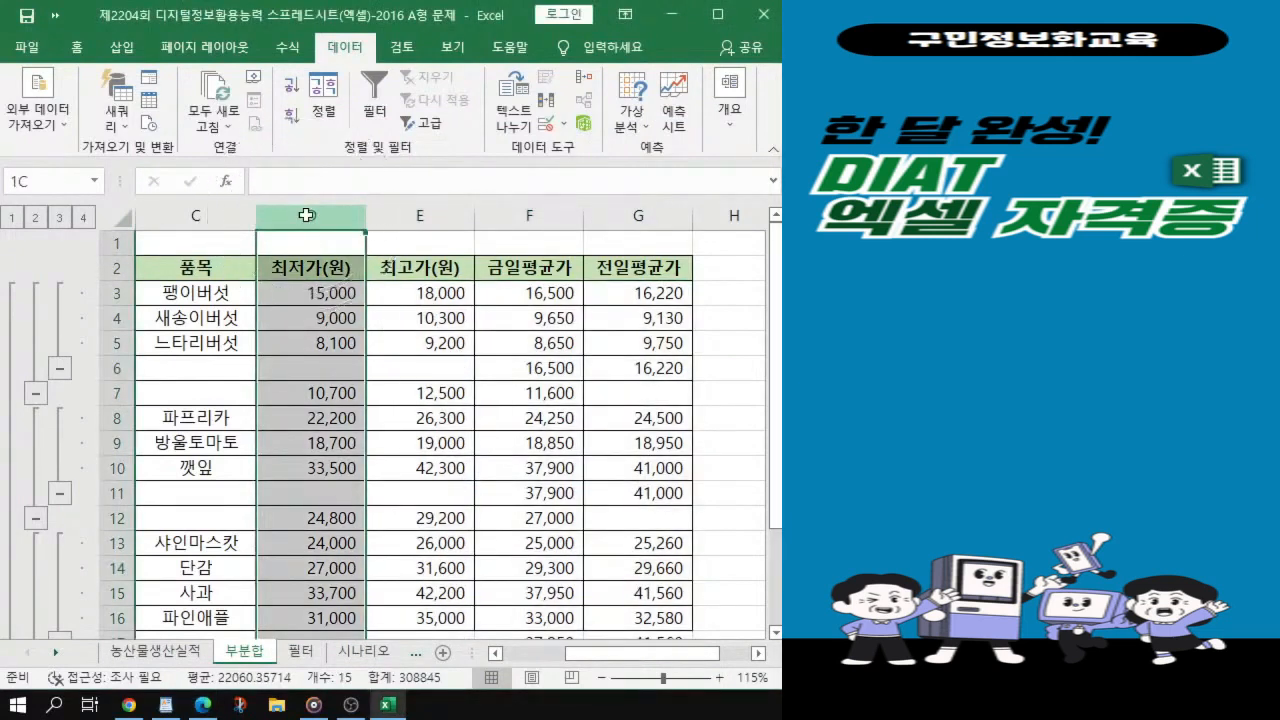
{"action": "left_click_drag", "start_coordinate": [306, 215], "coordinate": [461, 209]}
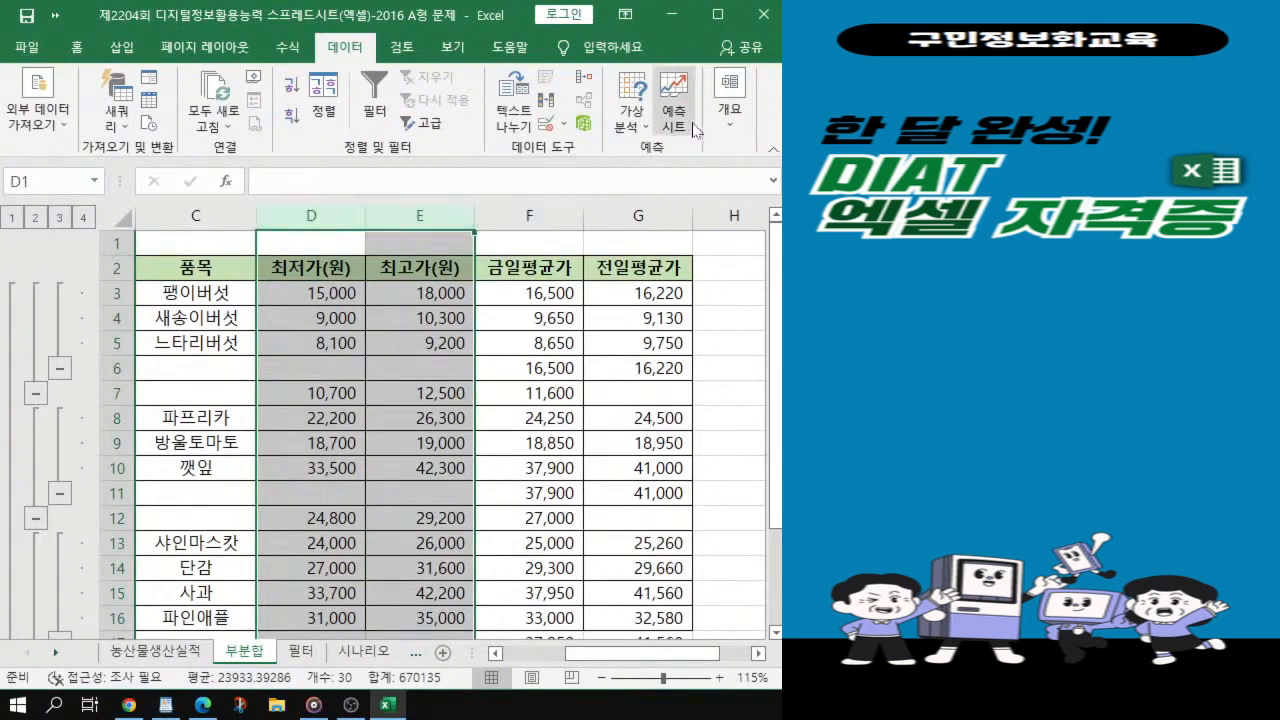
{"action": "left_click", "coordinate": [727, 128]}
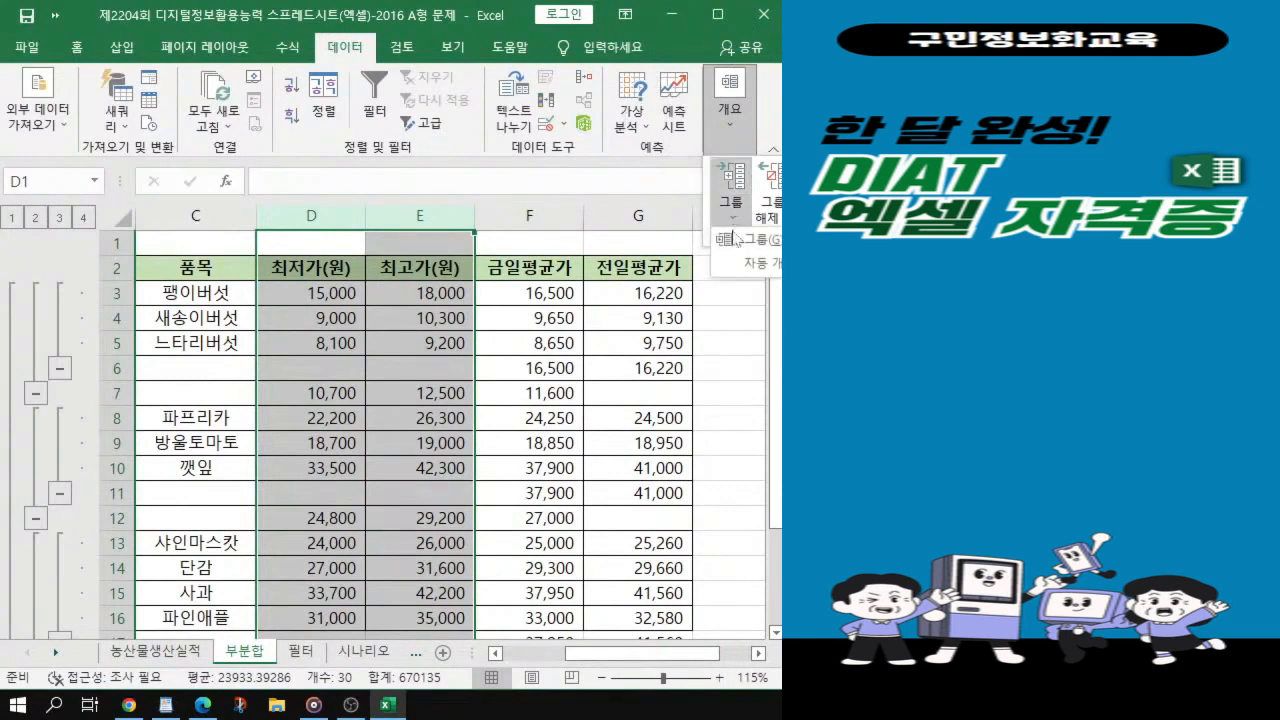
{"action": "left_click", "coordinate": [733, 217]}
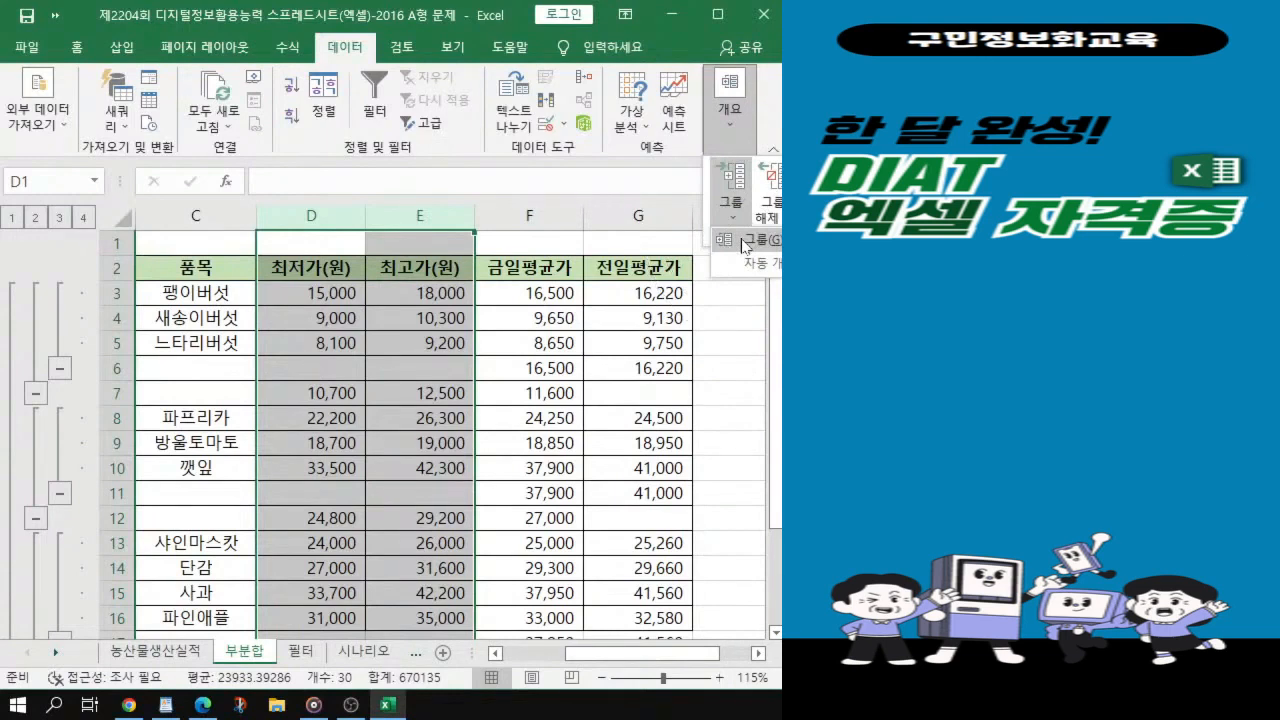
{"action": "left_click", "coordinate": [745, 246]}
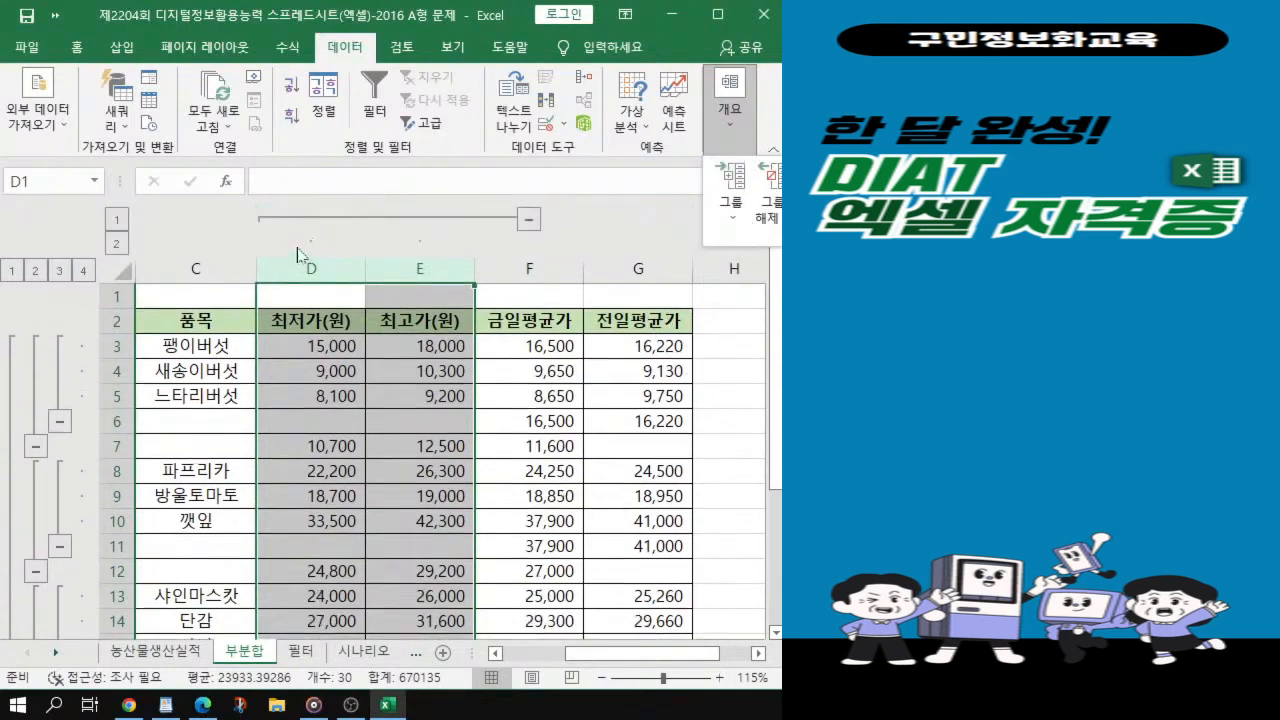
{"action": "left_click", "coordinate": [331, 232]}
{"action": "left_click", "coordinate": [556, 484]}
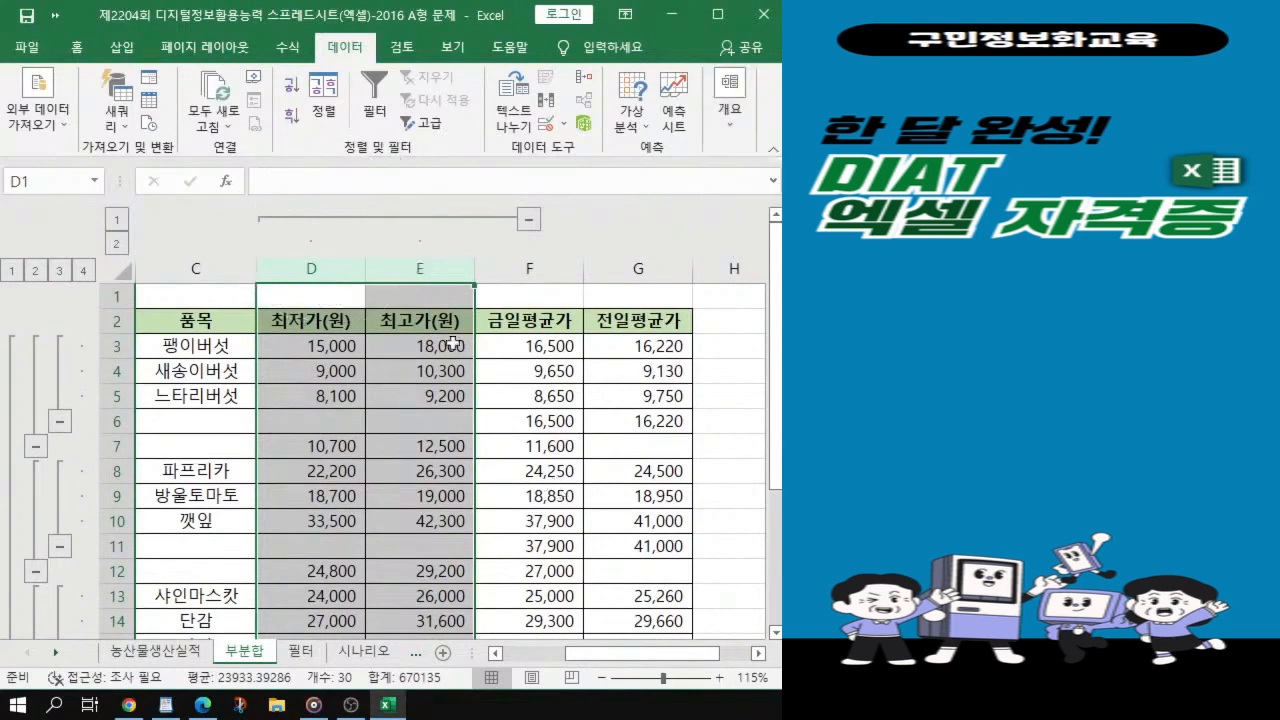
Step: Compare the 부분합 sheet's outline and subtotals with the expected output and 처리조건 in the exam PDF
{"action": "key", "text": "ctrl"}
{"action": "key", "text": "alt+Tab"}
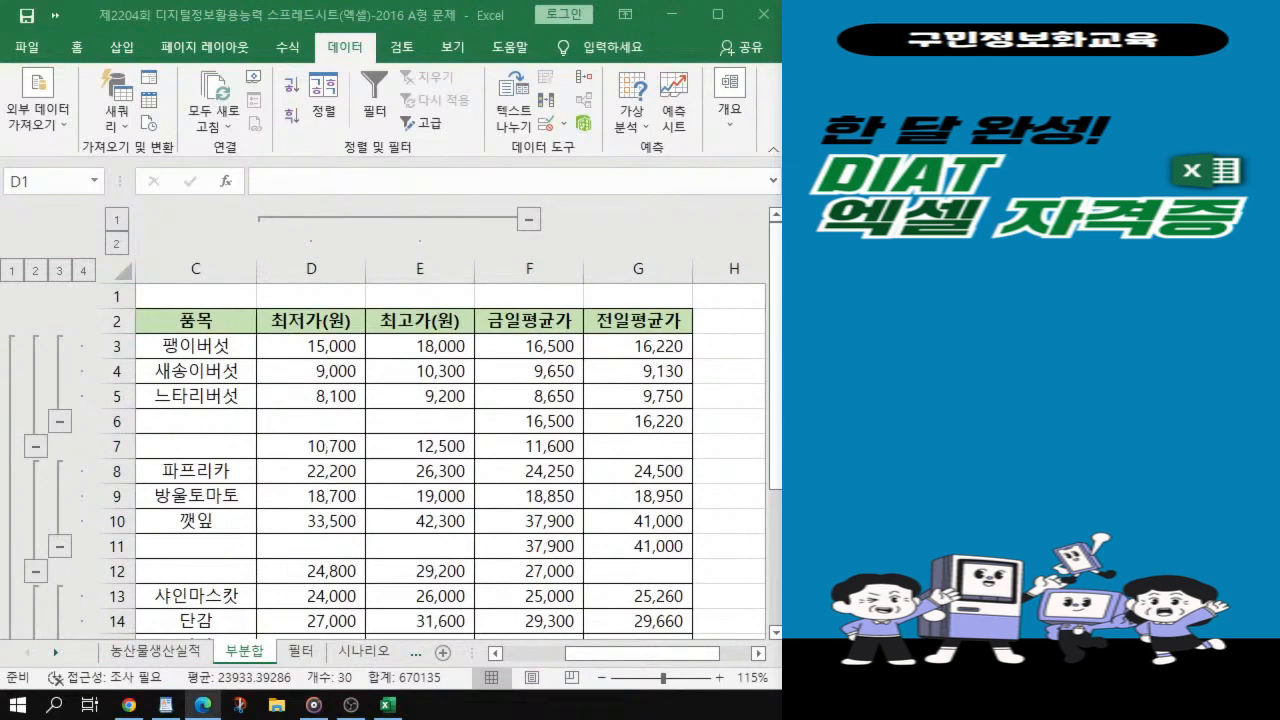
{"action": "left_click", "coordinate": [272, 479]}
{"action": "left_click", "coordinate": [300, 452]}
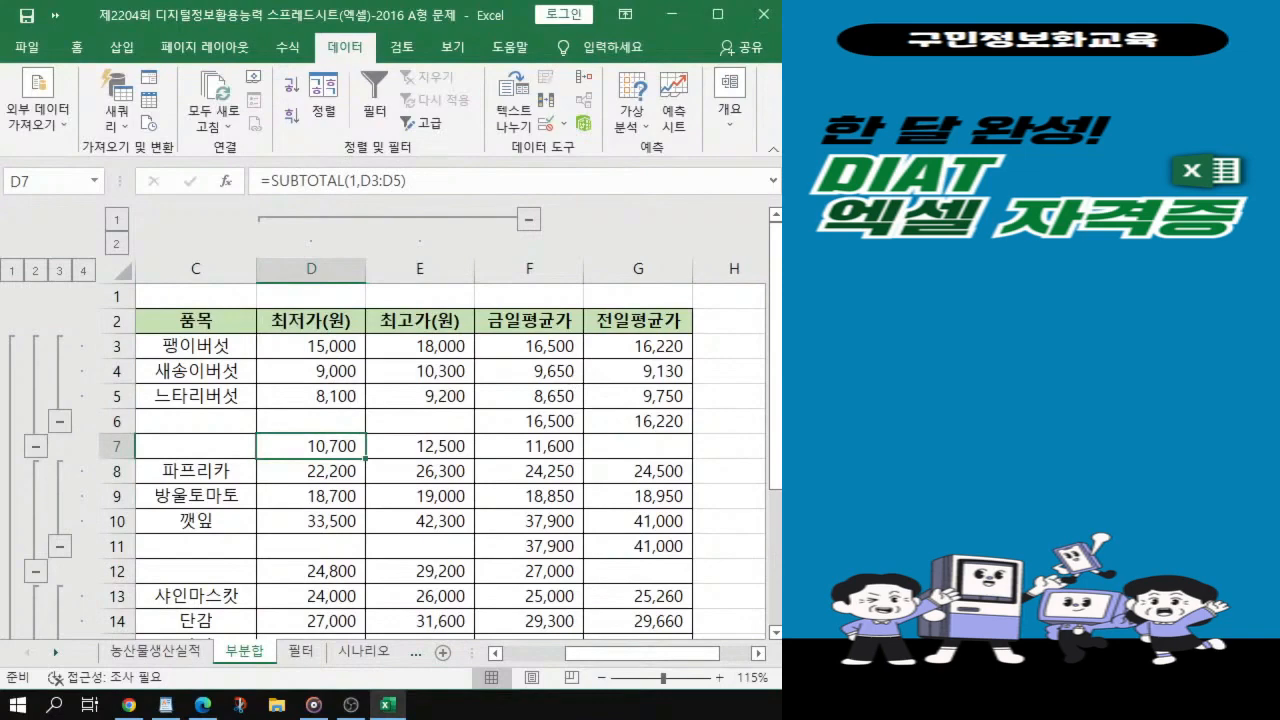
{"action": "key", "text": "alt+Tab"}
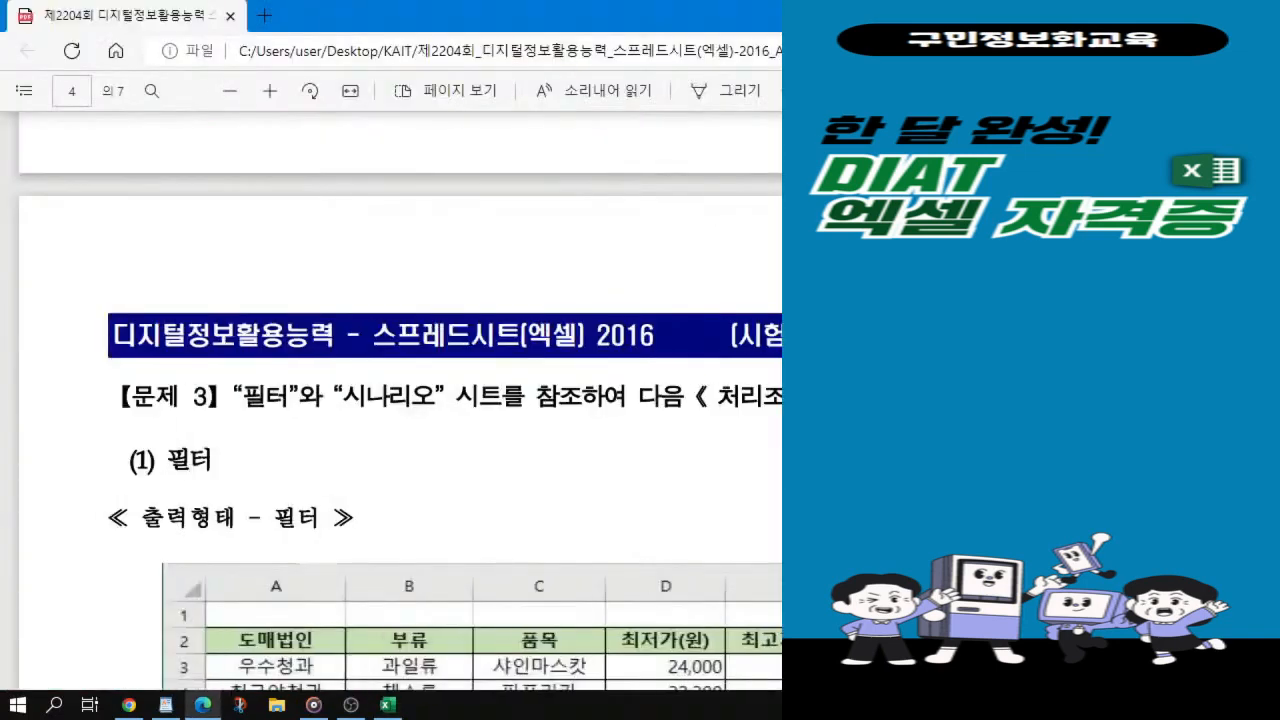
{"action": "scroll", "coordinate": [590, 430], "scroll_direction": "up", "scroll_amount": 1}
{"action": "scroll", "coordinate": [400, 400], "scroll_direction": "down", "scroll_amount": 15}
{"action": "scroll", "coordinate": [400, 400], "scroll_direction": "up", "scroll_amount": 10}
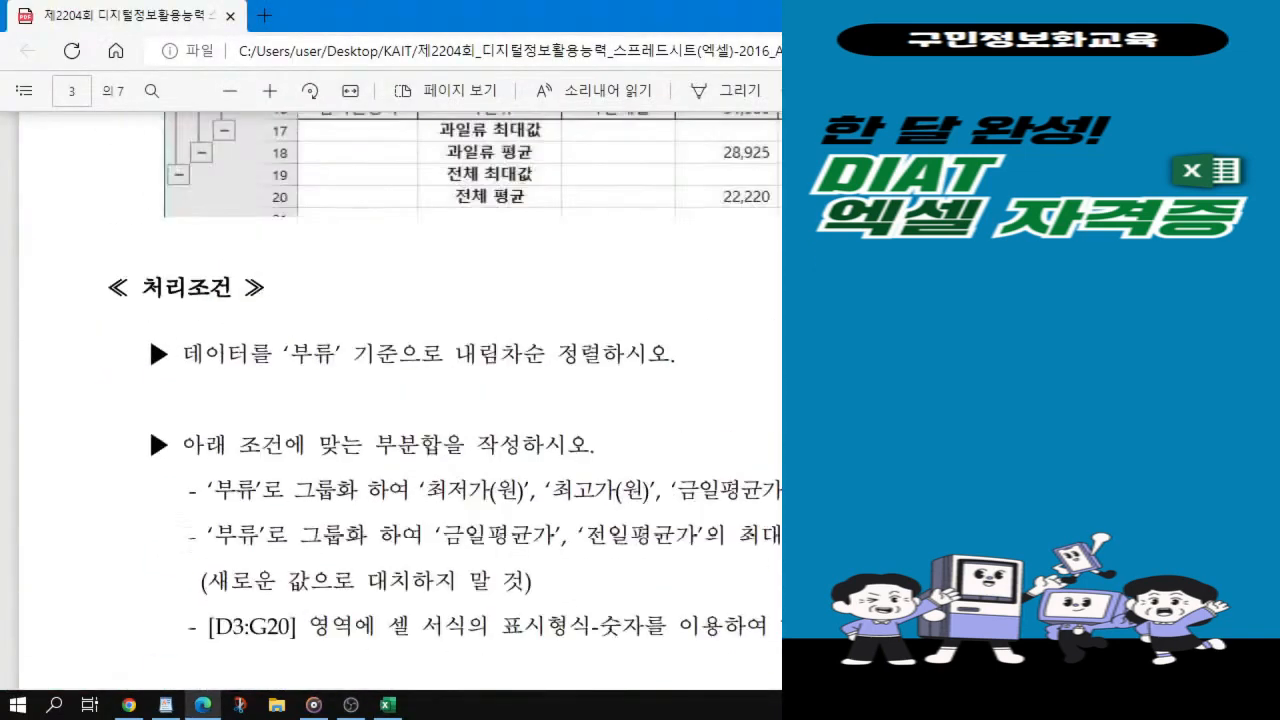
{"action": "scroll", "coordinate": [570, 408], "scroll_direction": "up", "scroll_amount": 2}
{"action": "scroll", "coordinate": [570, 408], "scroll_direction": "down", "scroll_amount": 1}
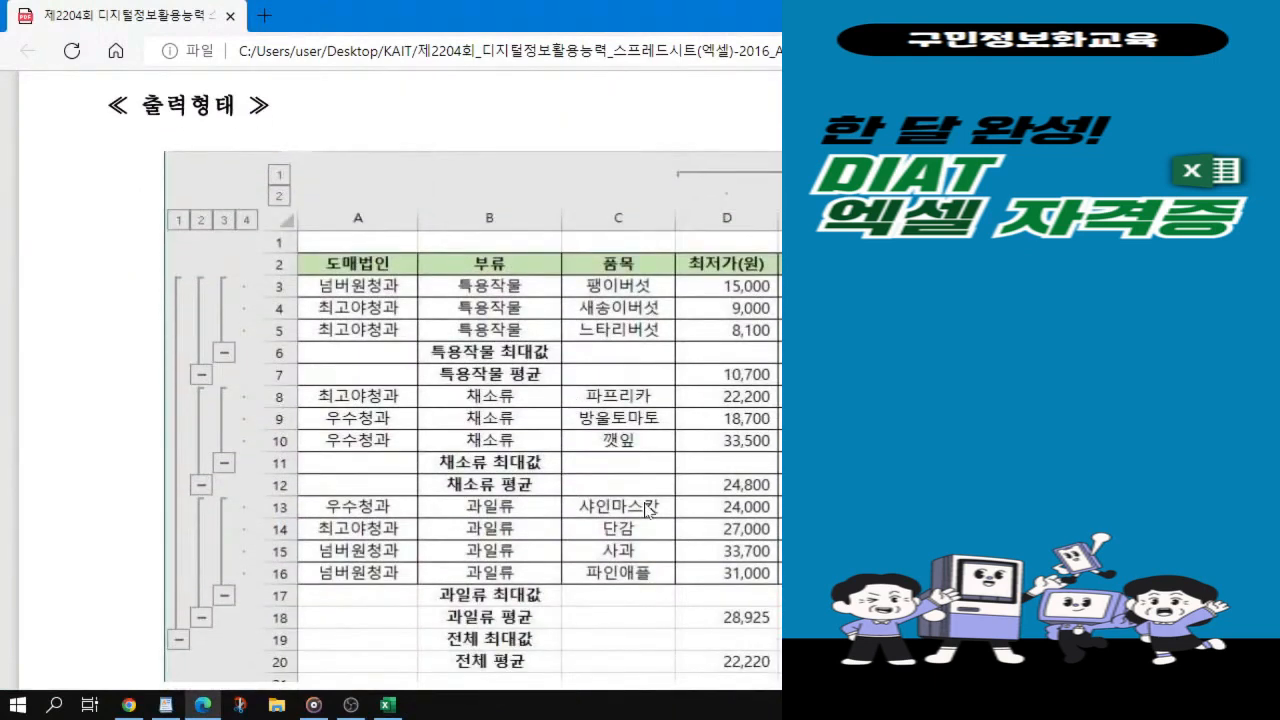
Step: Review the 문제 3 필터 output form in the exam PDF, open the 필터 sheet in Excel, and return to the PDF
{"action": "scroll", "coordinate": [648, 510], "scroll_direction": "down", "scroll_amount": 3}
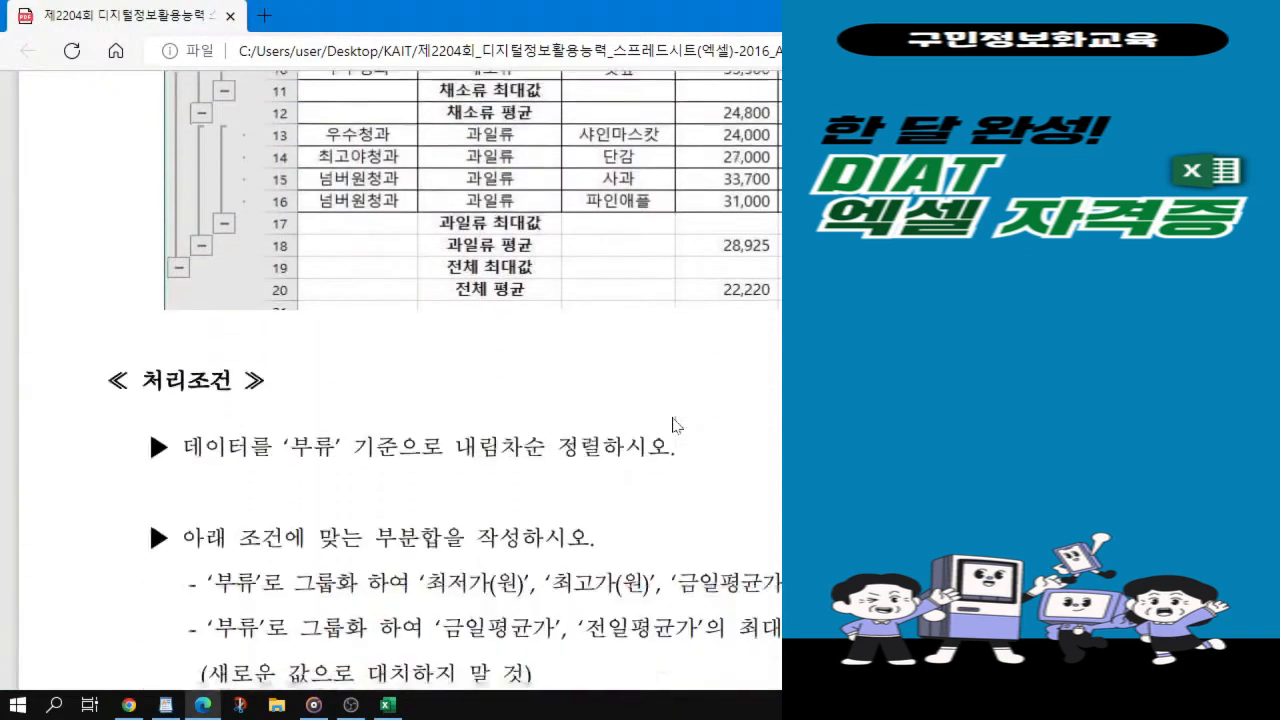
{"action": "scroll", "coordinate": [674, 424], "scroll_direction": "down", "scroll_amount": 3}
{"action": "scroll", "coordinate": [673, 425], "scroll_direction": "down", "scroll_amount": 6}
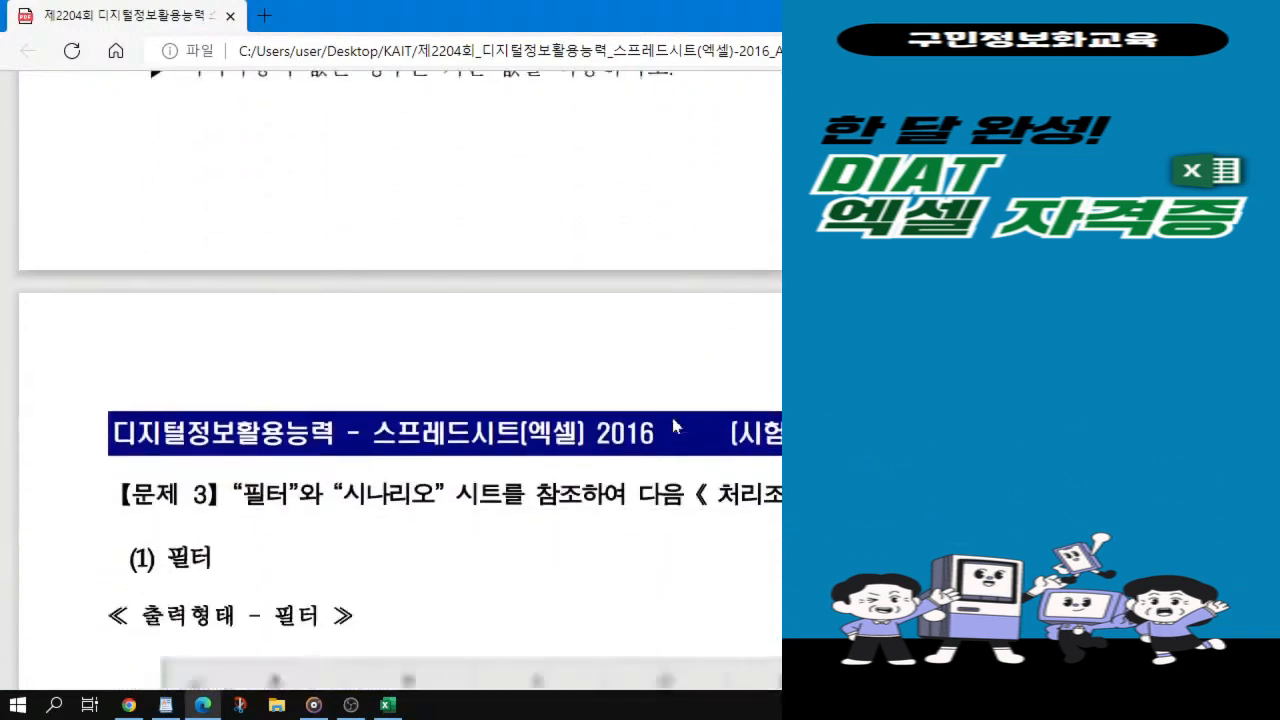
{"action": "scroll", "coordinate": [673, 425], "scroll_direction": "down", "scroll_amount": 3}
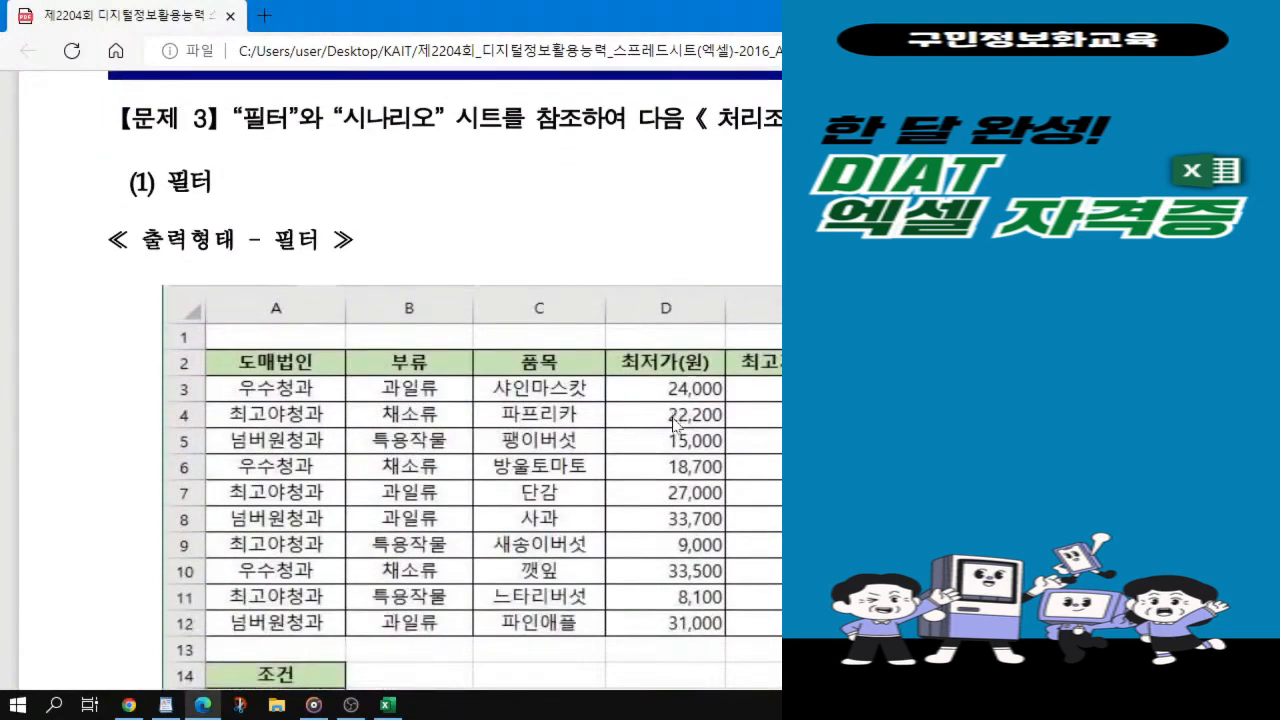
{"action": "scroll", "coordinate": [674, 424], "scroll_direction": "down", "scroll_amount": 1}
{"action": "scroll", "coordinate": [616, 381], "scroll_direction": "down", "scroll_amount": 1}
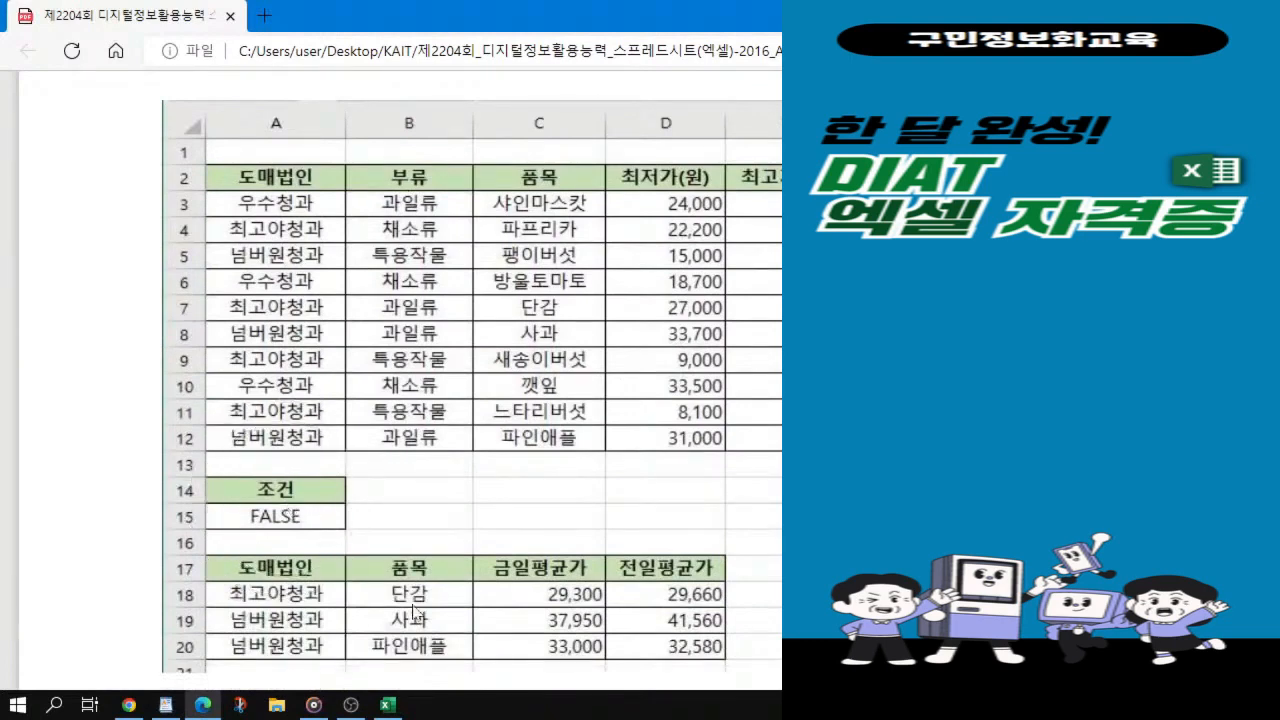
{"action": "key", "text": "ctrl"}
{"action": "key", "text": "alt+Tab"}
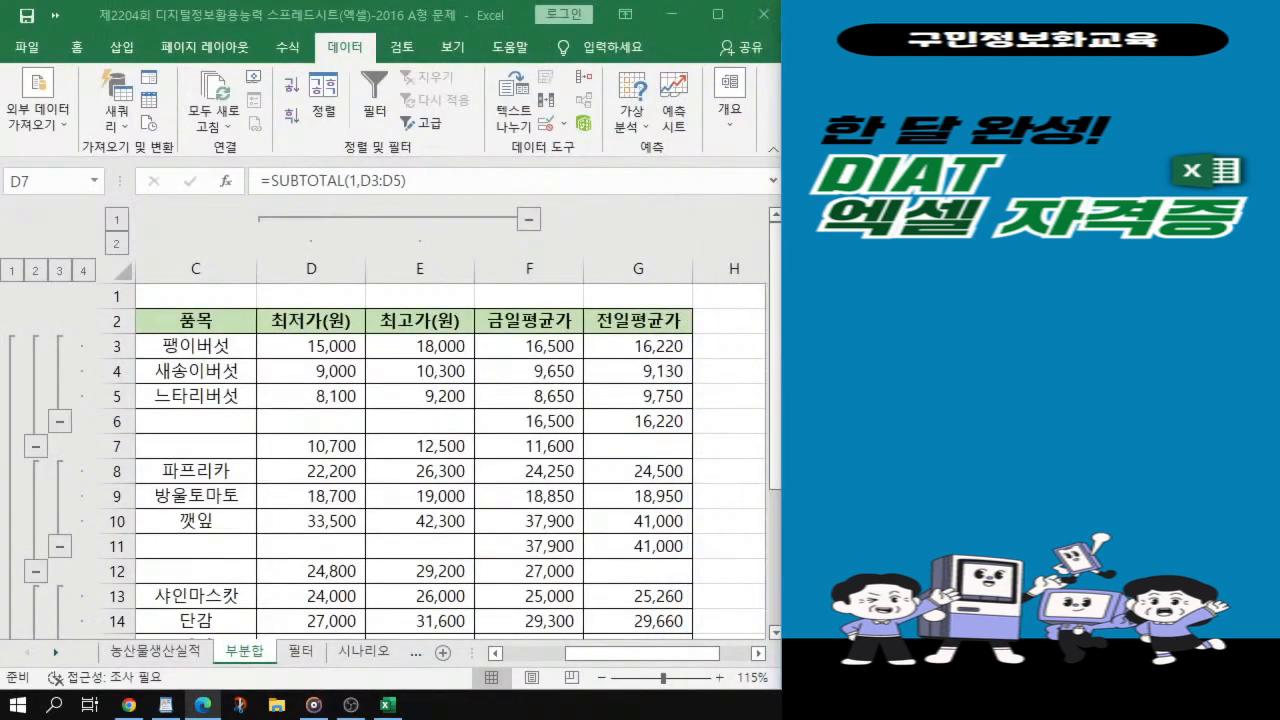
{"action": "left_click", "coordinate": [302, 655]}
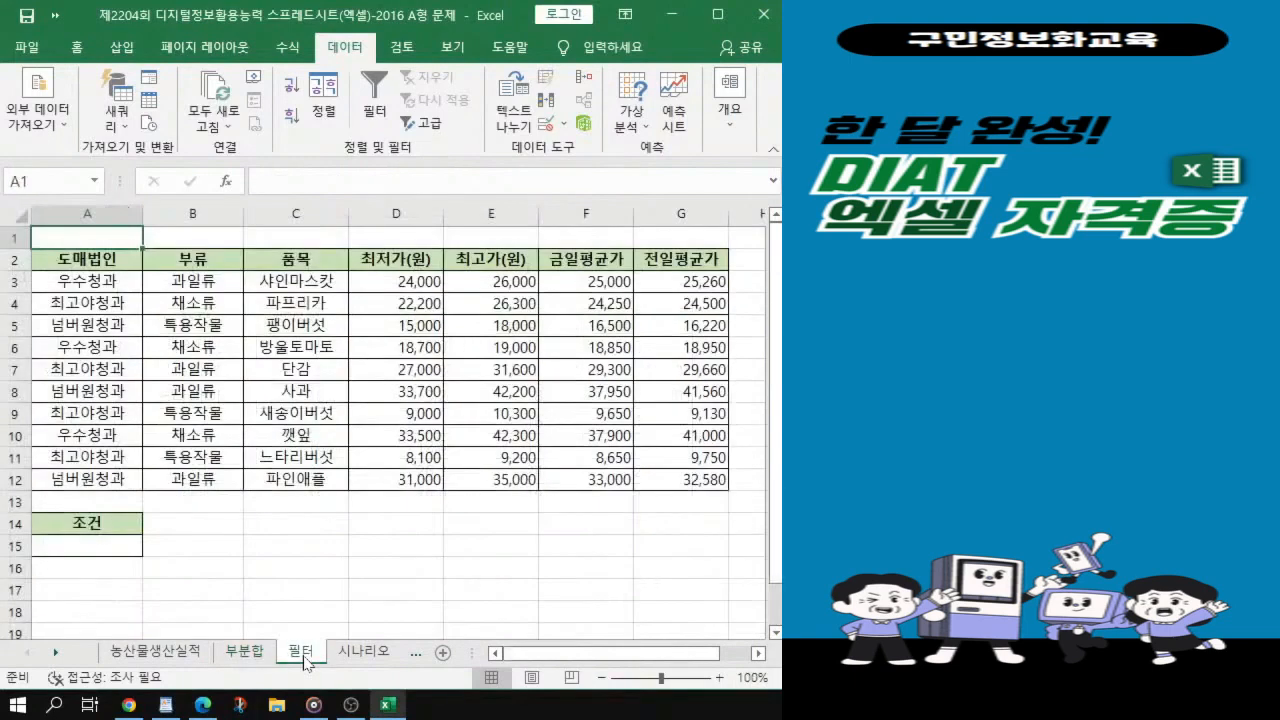
{"action": "key", "text": "ctrl"}
{"action": "key", "text": "alt+Tab"}
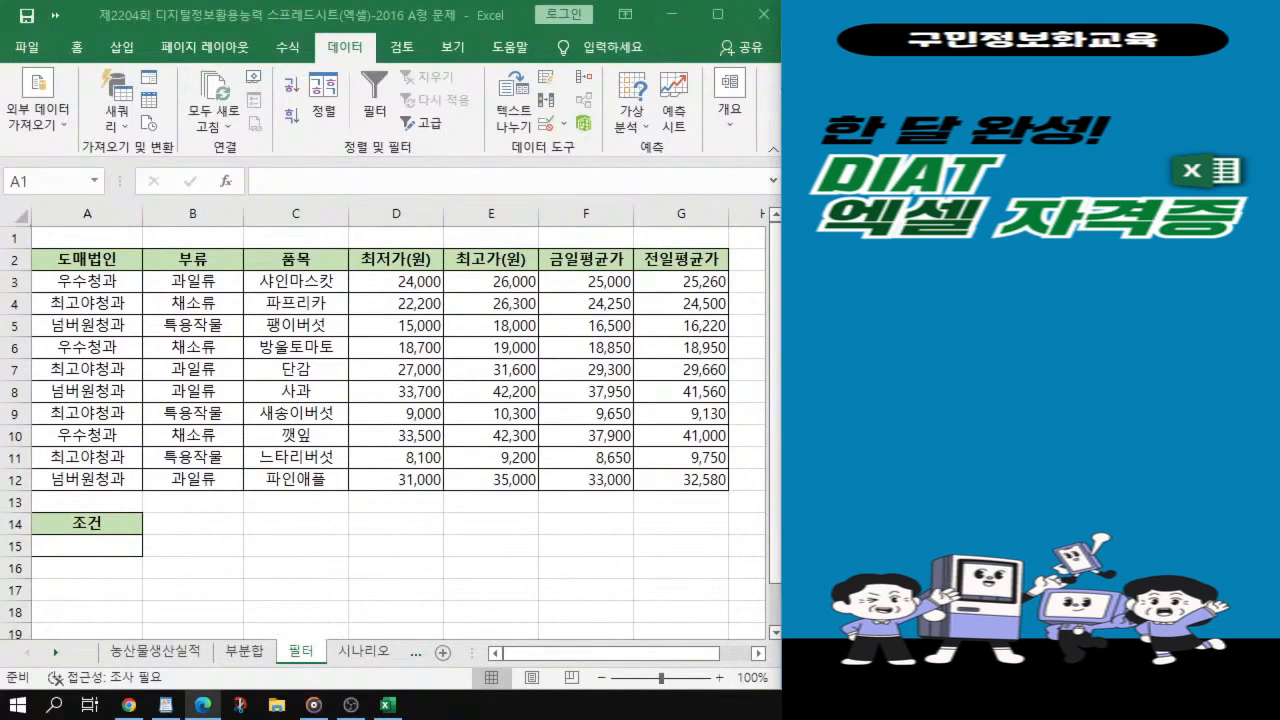
Step: Check the PDF's filter conditions and start an AND formula in cell A15 under 조건 as =AND(B3=" on the 필터 sheet
{"action": "left_click", "coordinate": [60, 548]}
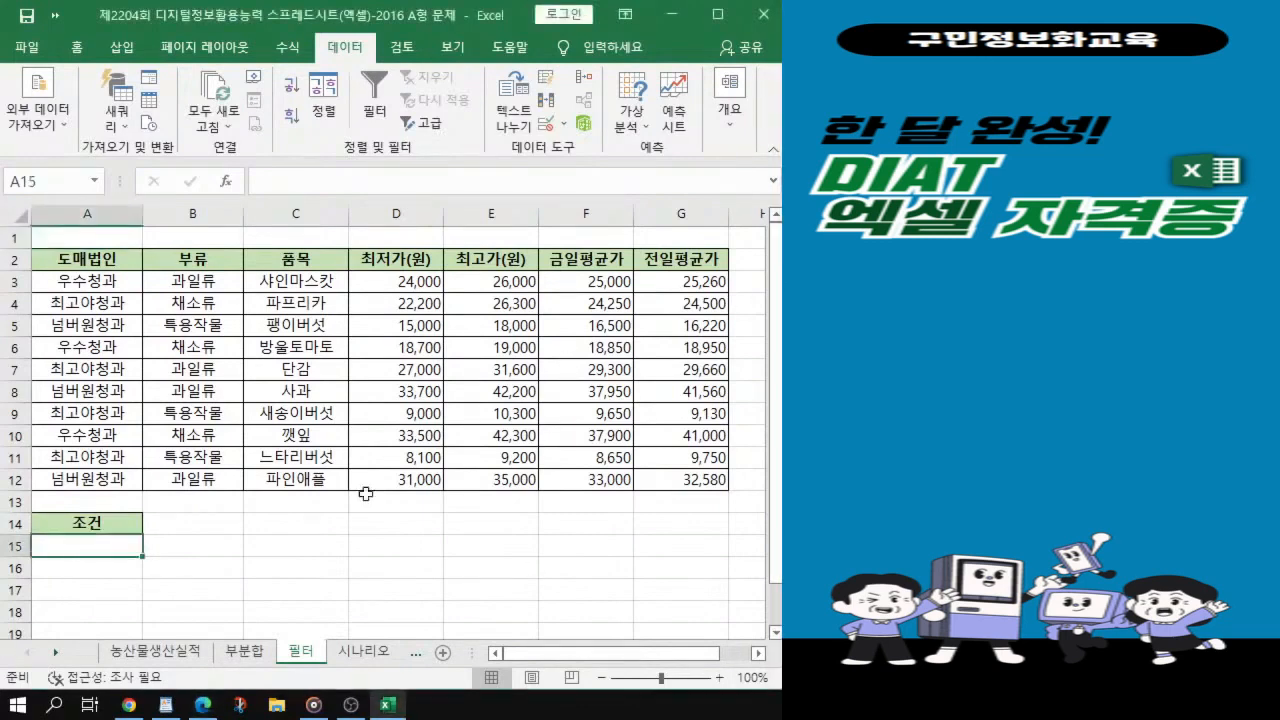
{"action": "key", "text": "alt+Tab"}
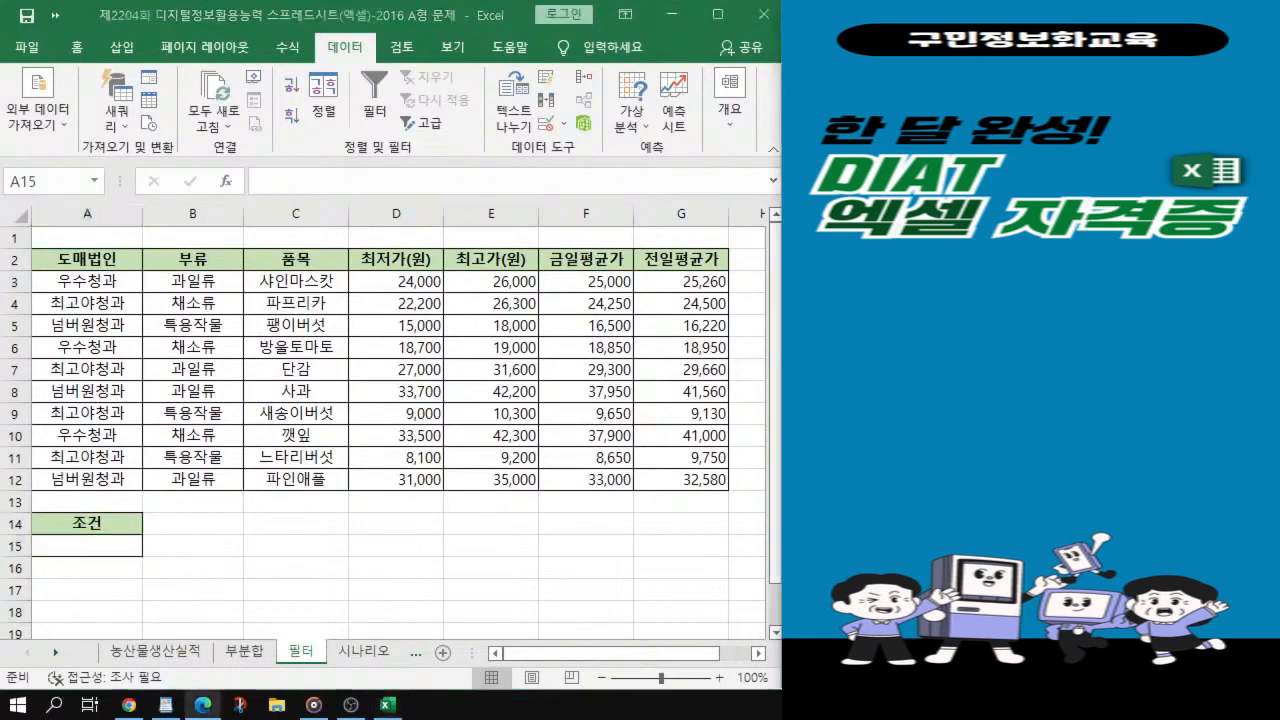
{"action": "left_click", "coordinate": [97, 544]}
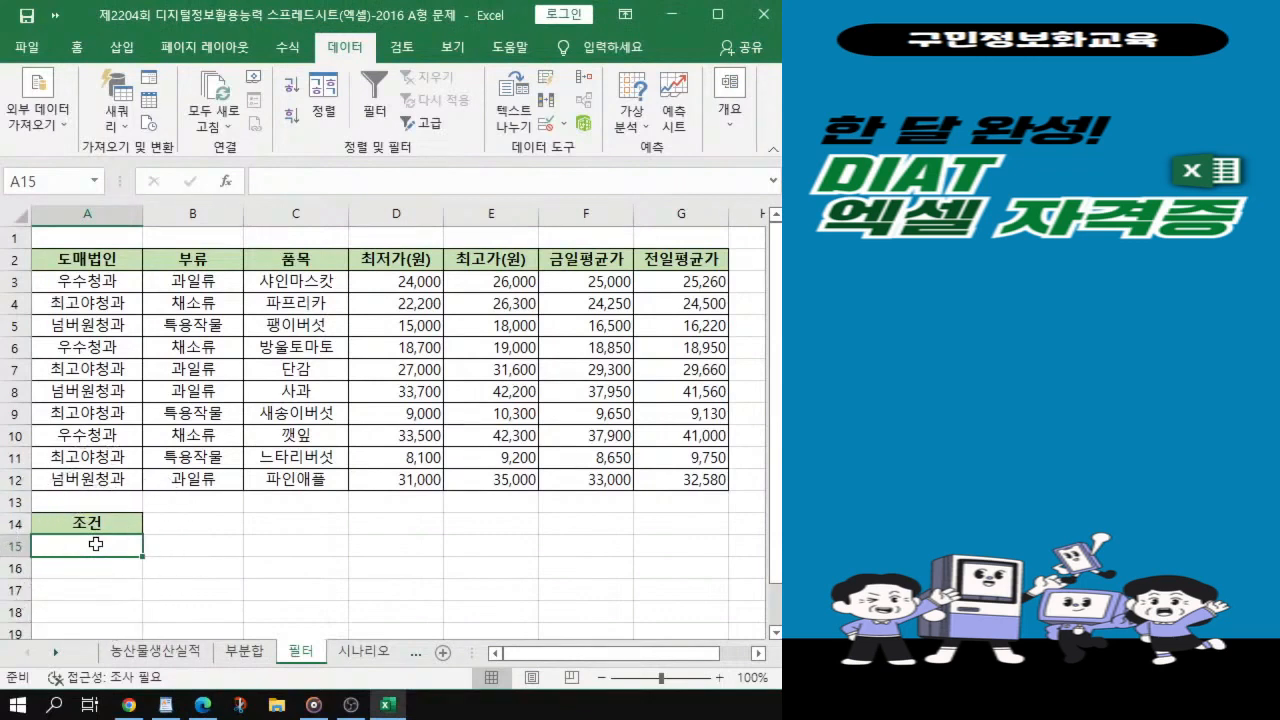
{"action": "type", "text": "="}
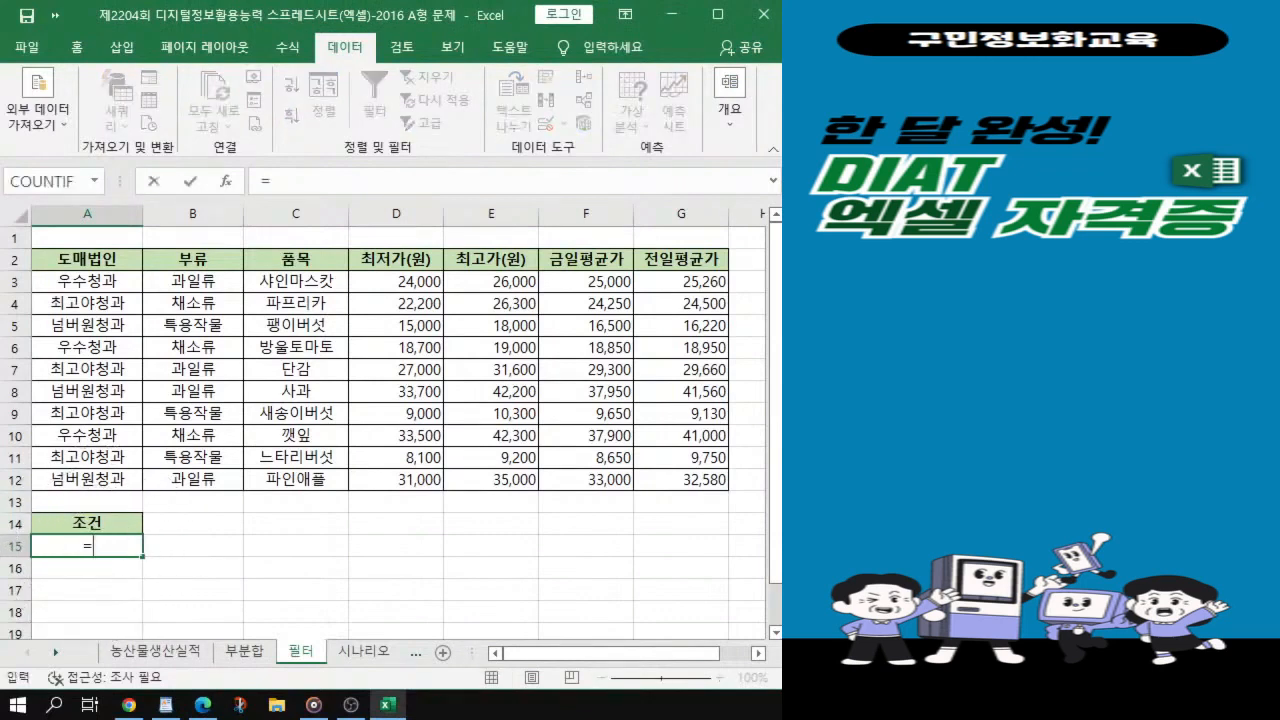
{"action": "type", "text": "an"}
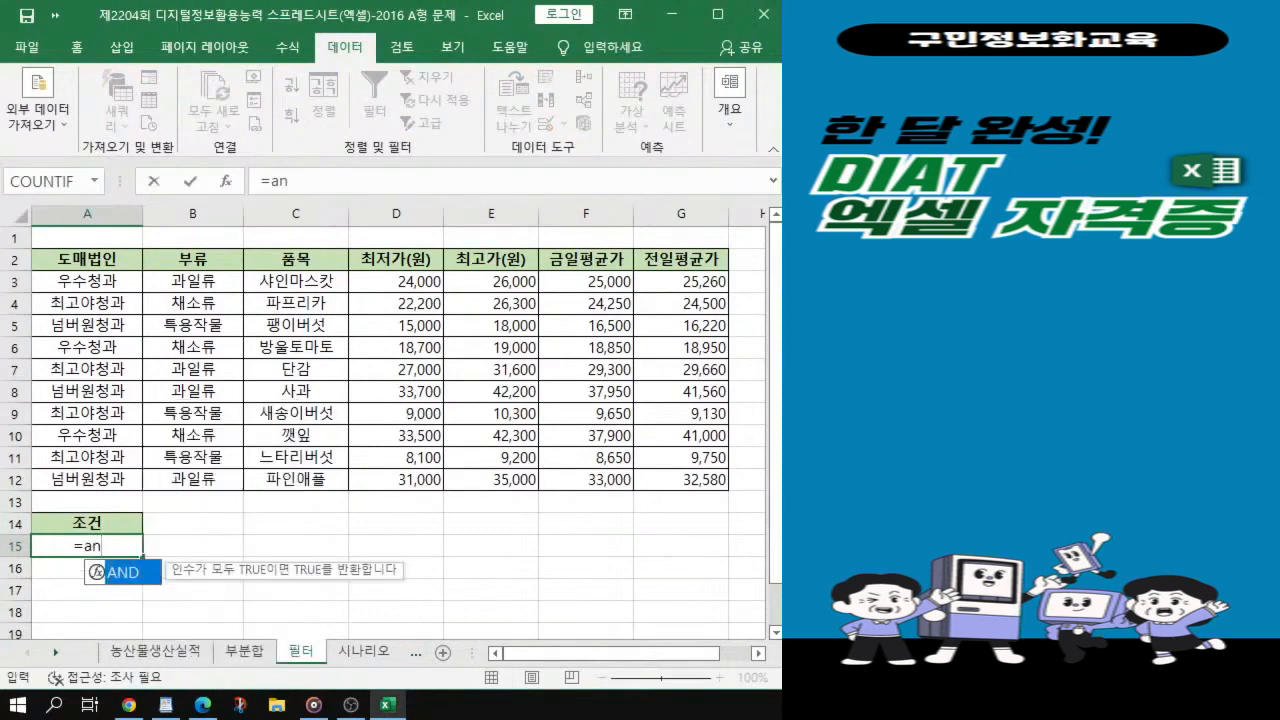
{"action": "key", "text": "ctrl"}
{"action": "key", "text": "ctrl"}
{"action": "key", "text": "ctrl"}
{"action": "key", "text": "ctrl"}
{"action": "double_click", "coordinate": [128, 574]}
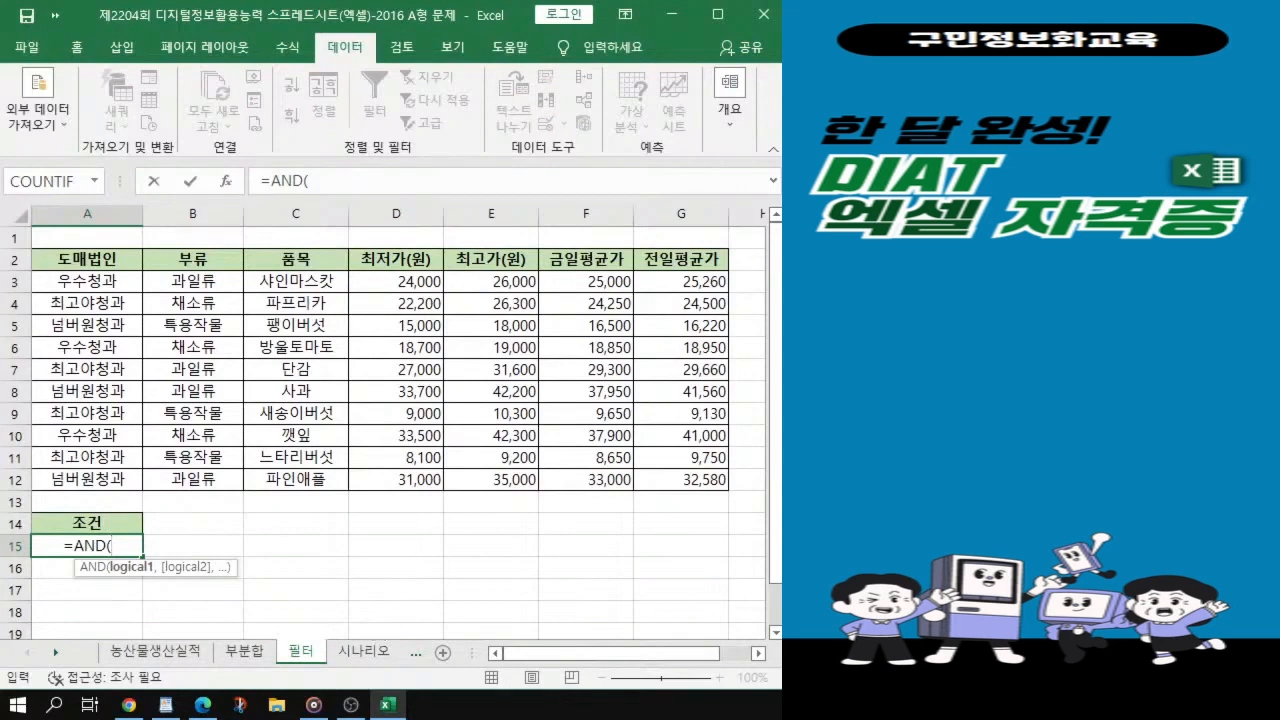
{"action": "left_click", "coordinate": [191, 282]}
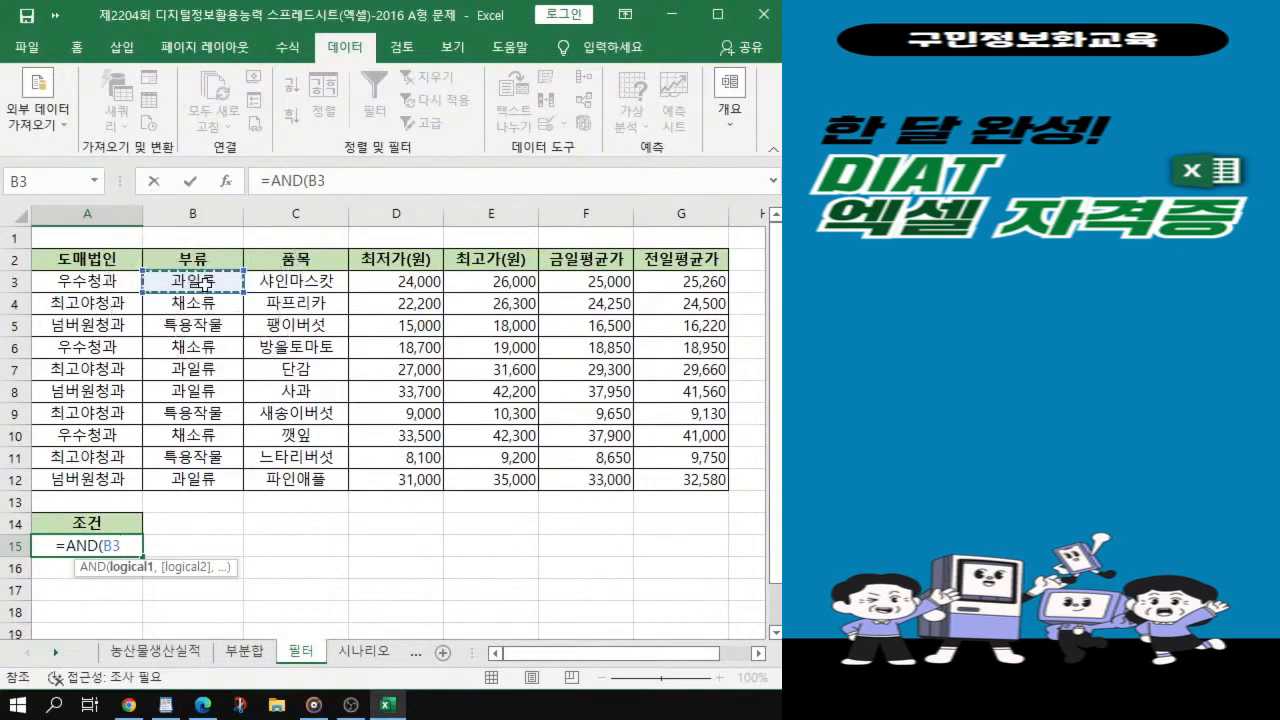
{"action": "type", "text": "="}
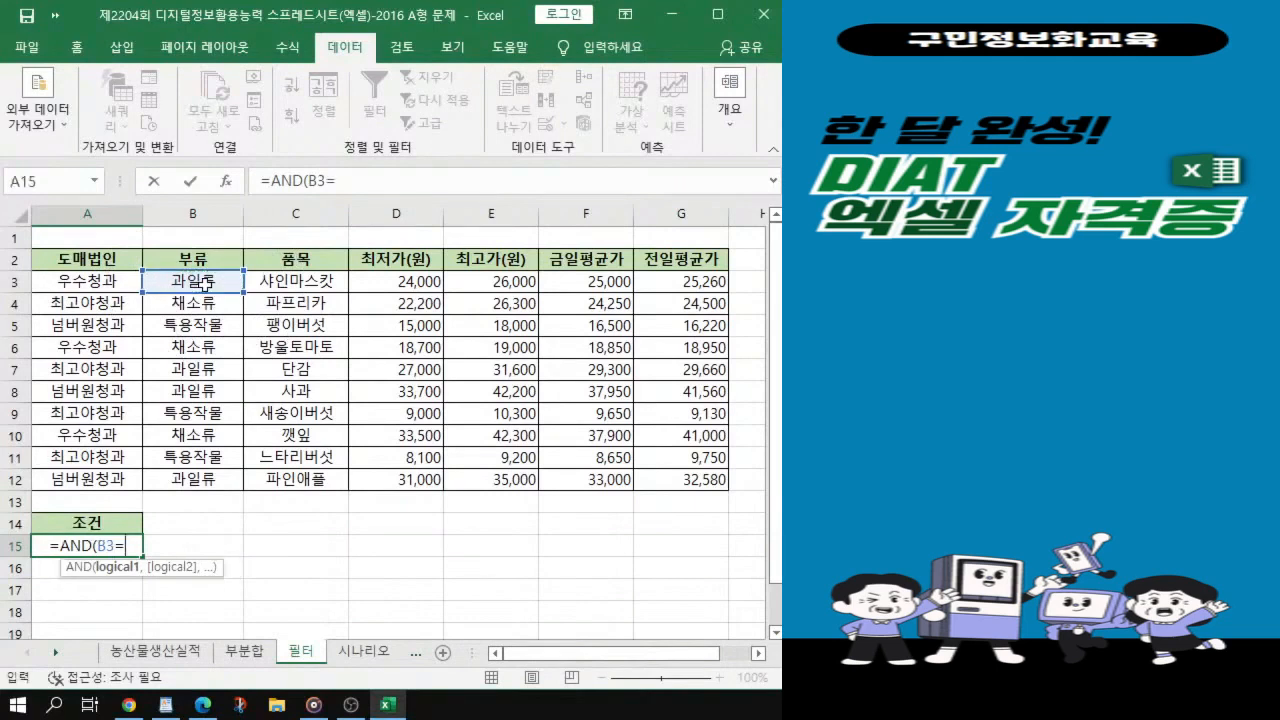
{"action": "type", "text": "\""}
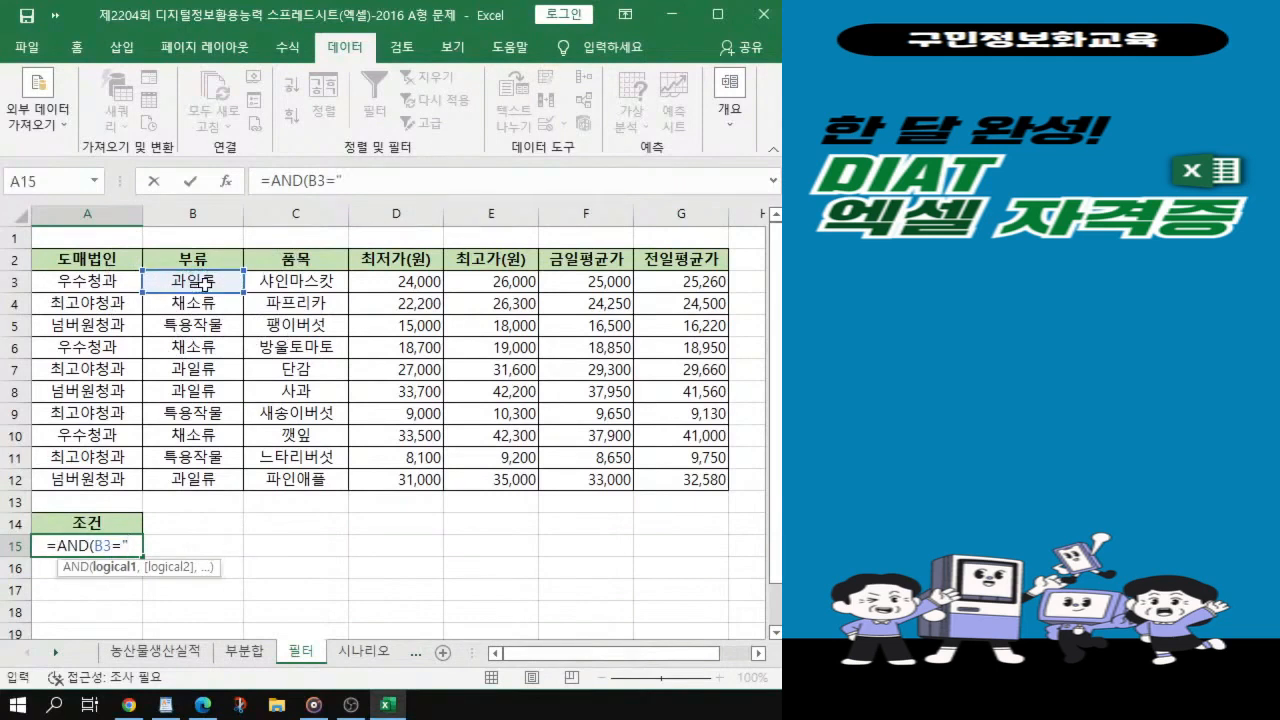
{"action": "type", "text": "rhkdlf"}
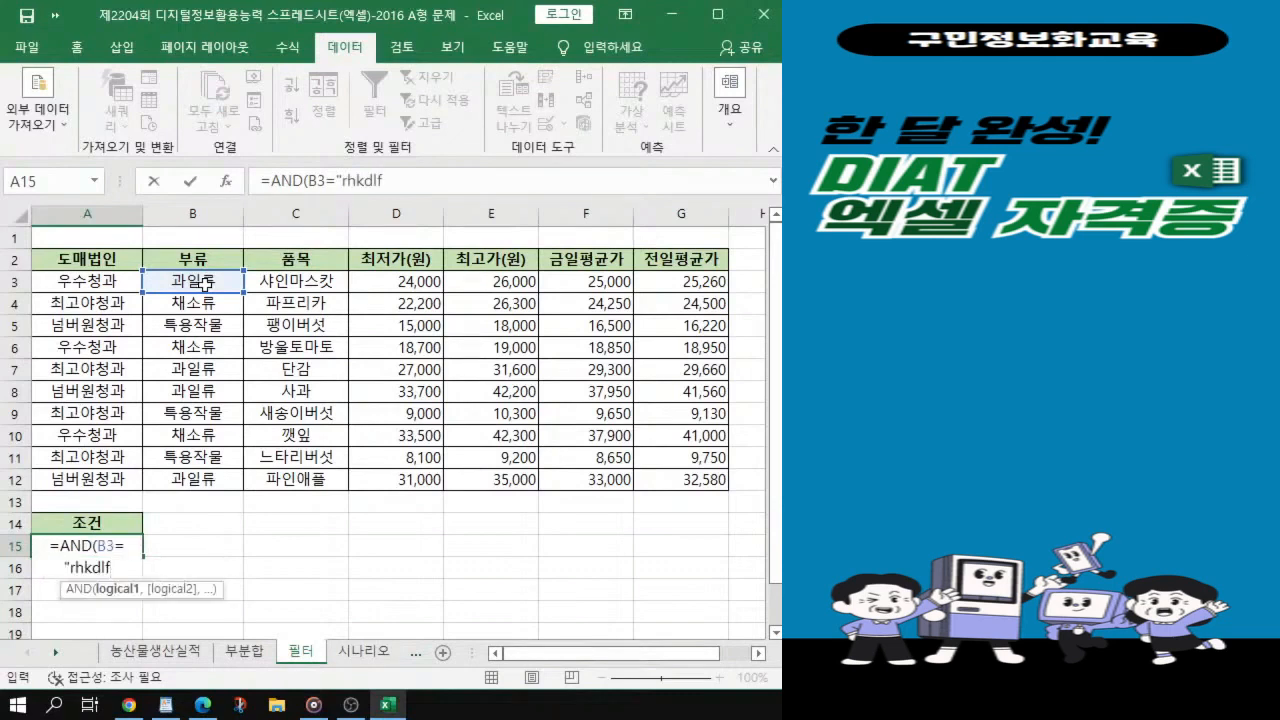
{"action": "key", "text": "BackSpace"}
{"action": "key", "text": "BackSpace"}
{"action": "key", "text": "BackSpace"}
{"action": "key", "text": "BackSpace"}
{"action": "key", "text": "BackSpace"}
{"action": "key", "text": "BackSpace"}
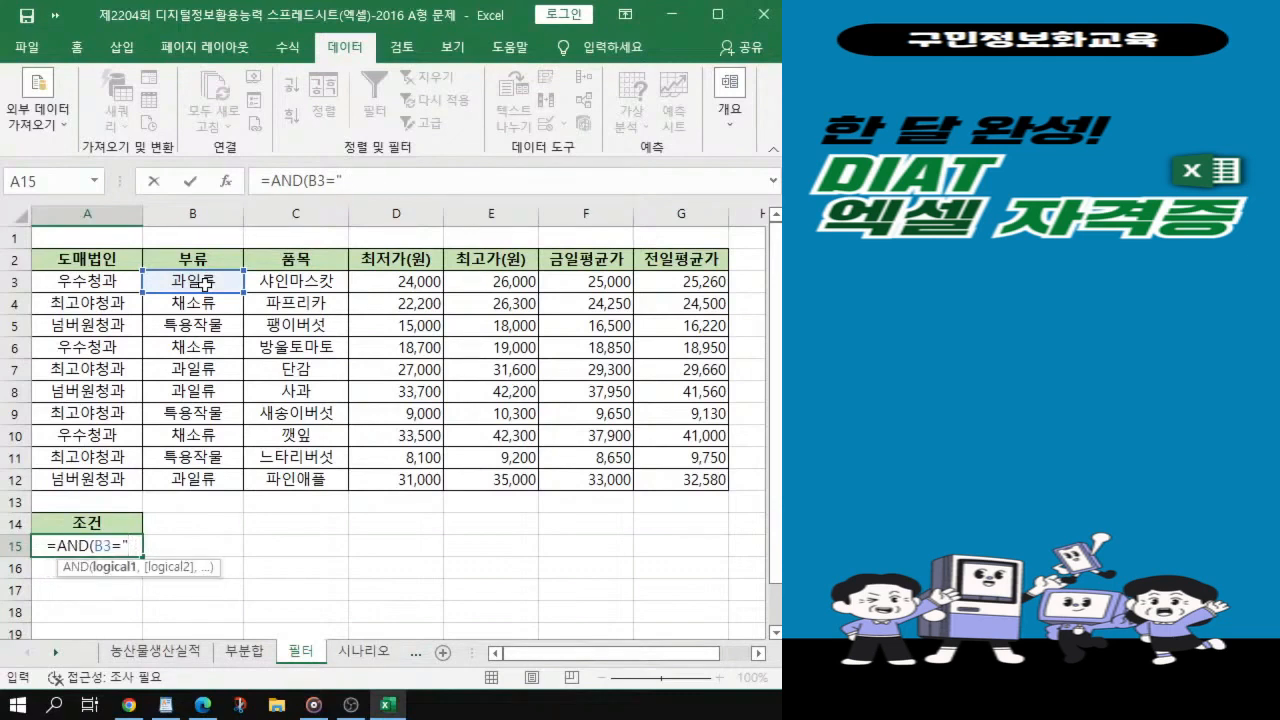
Step: Complete the first AND condition in A15 as B3="과일류" and add a comma for the second condition
{"action": "type", "text": "과일류"}
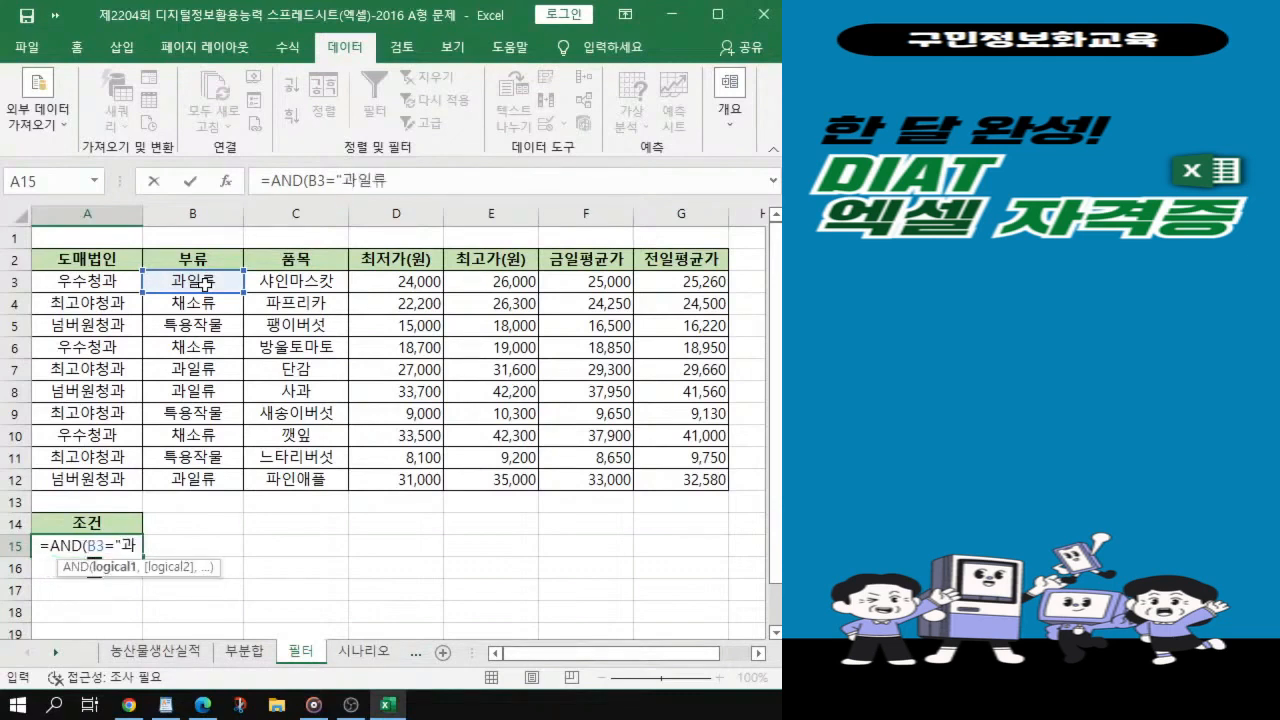
{"action": "type", "text": "\""}
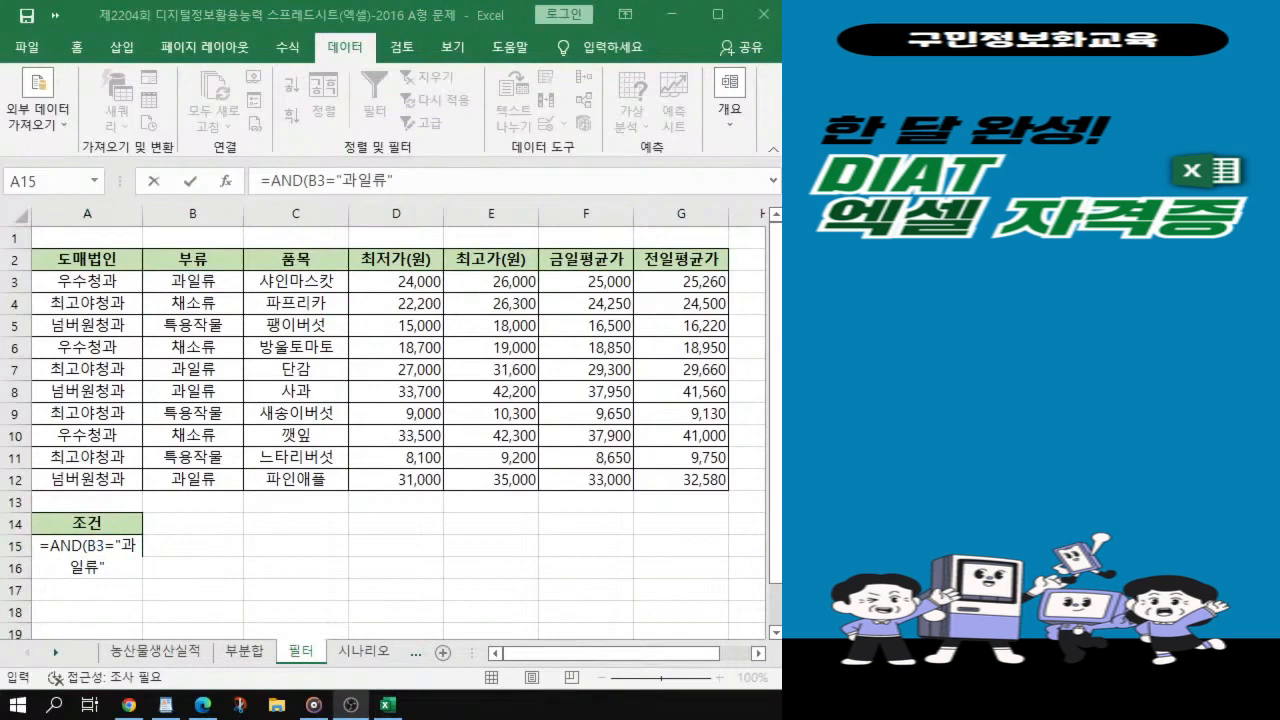
{"action": "key", "text": "alt+Tab"}
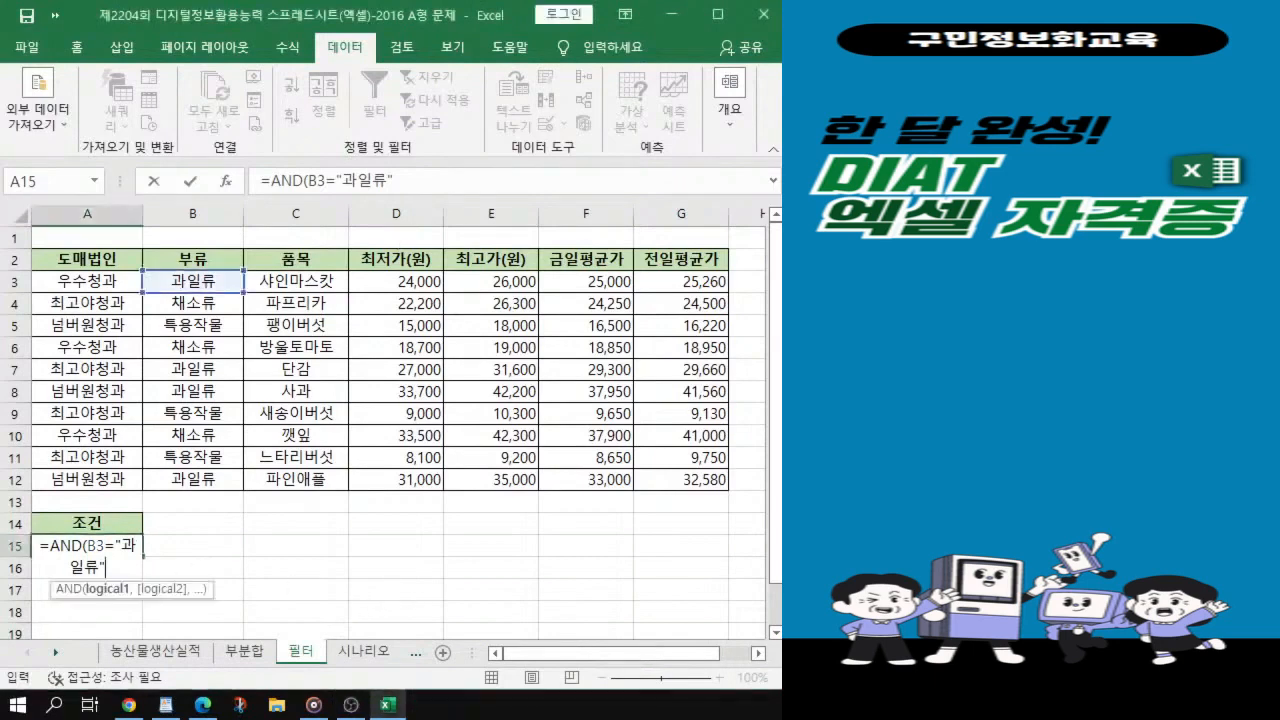
{"action": "left_click", "coordinate": [395, 181]}
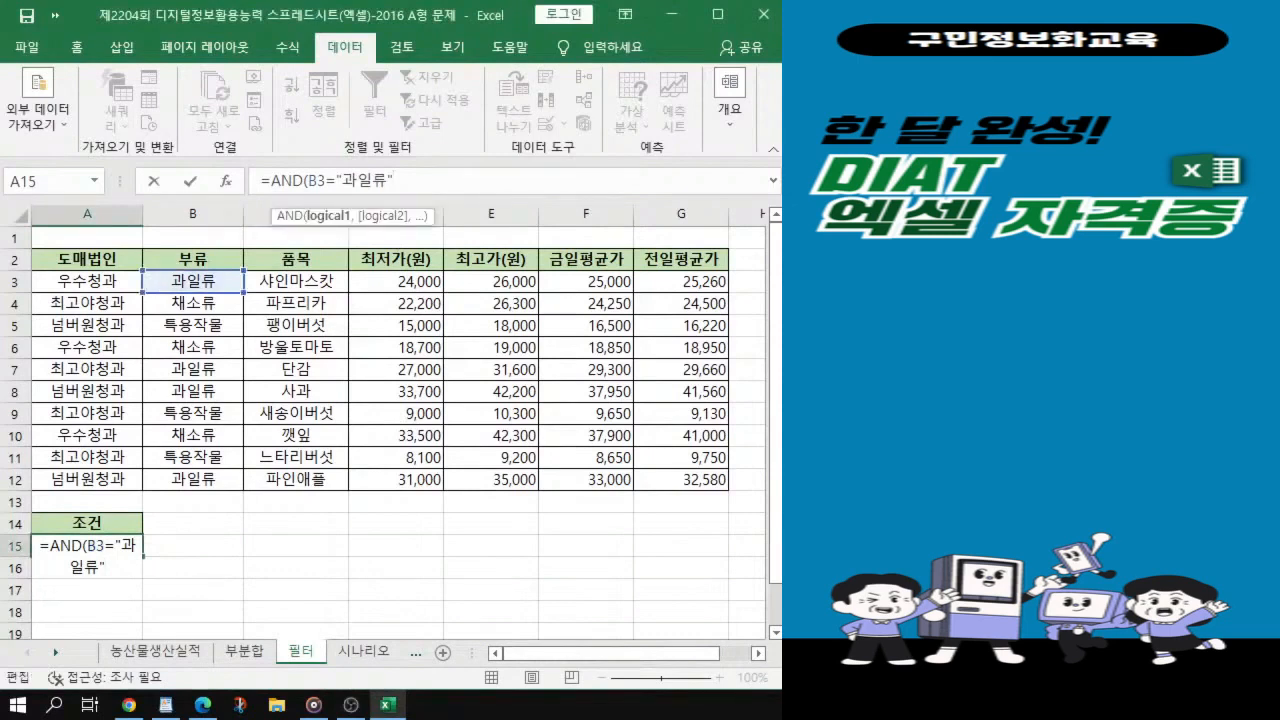
{"action": "type", "text": ","}
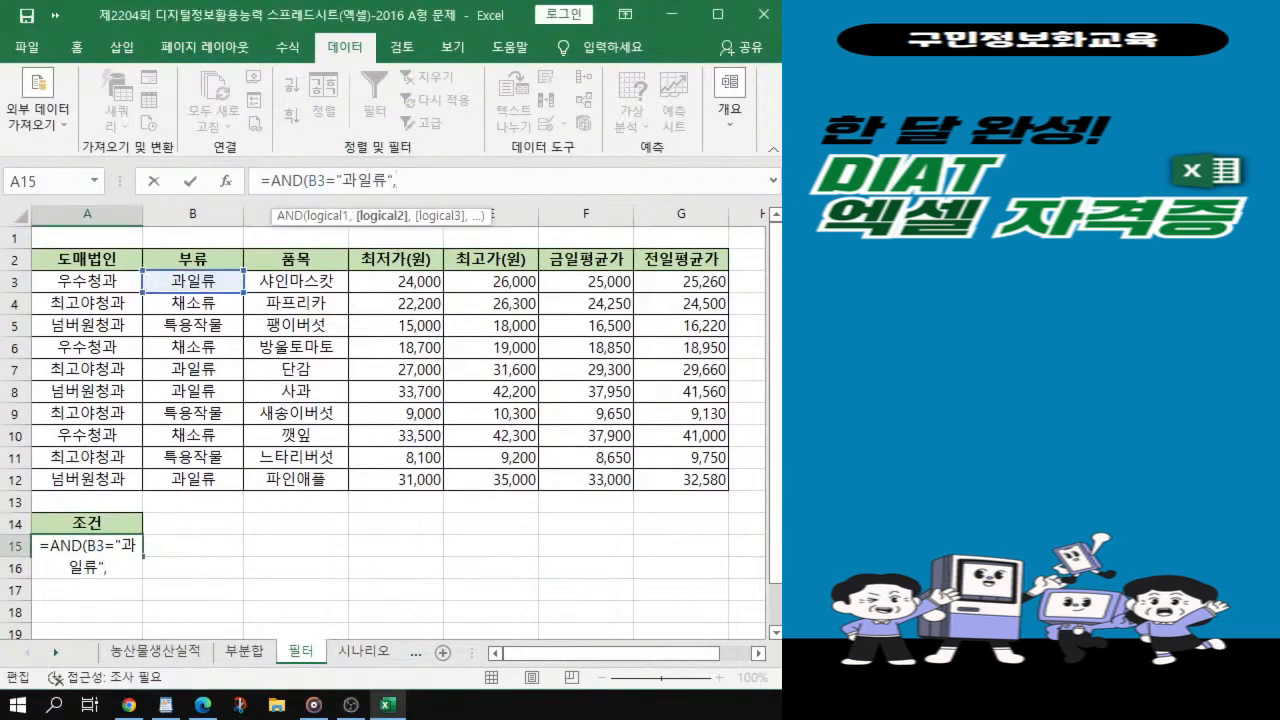
Step: Add E3>=30000 as the second AND condition in A15, close the parenthesis and enter the formula
{"action": "left_click", "coordinate": [498, 284]}
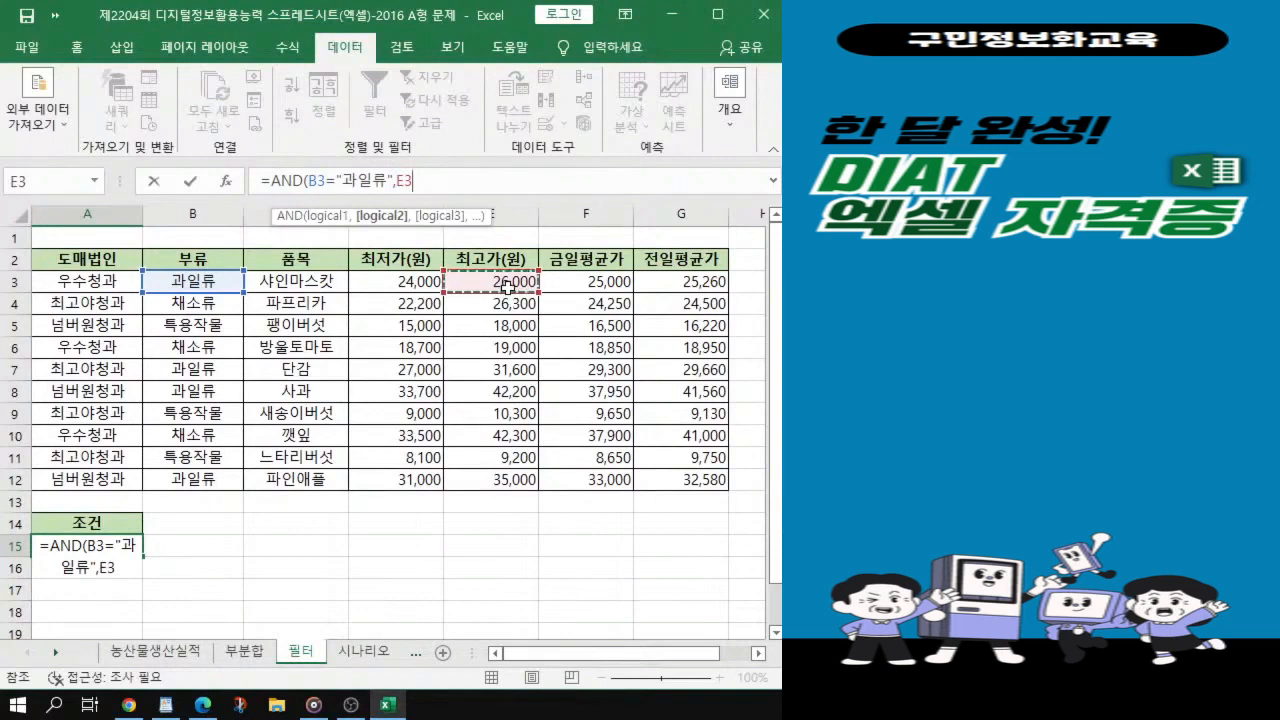
{"action": "key", "text": "alt+Tab"}
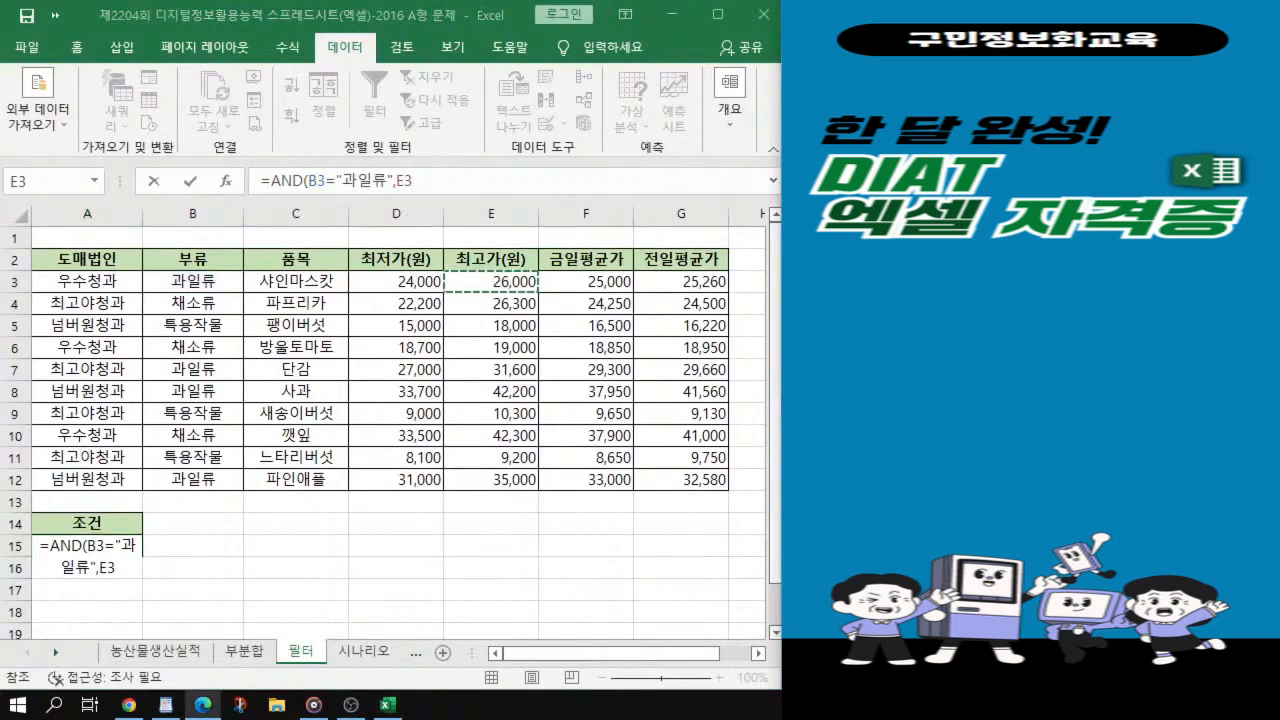
{"action": "key", "text": "alt+Tab"}
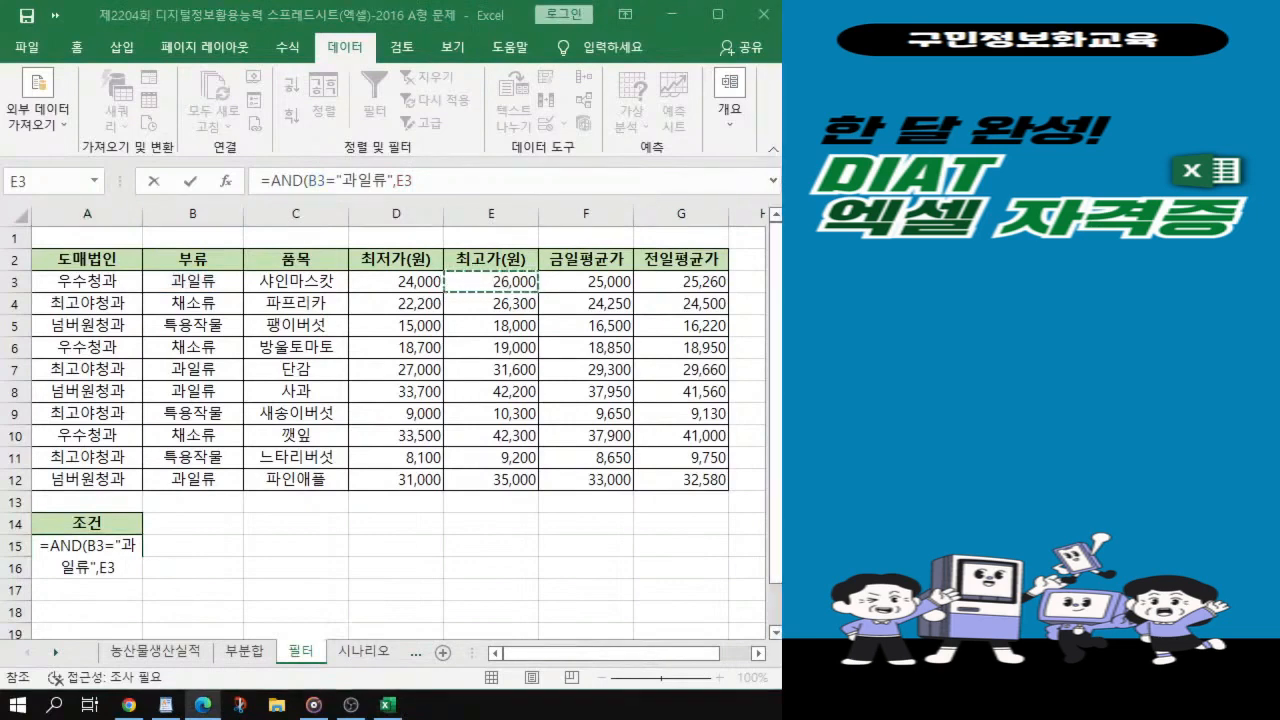
{"action": "type", "text": ">=30000"}
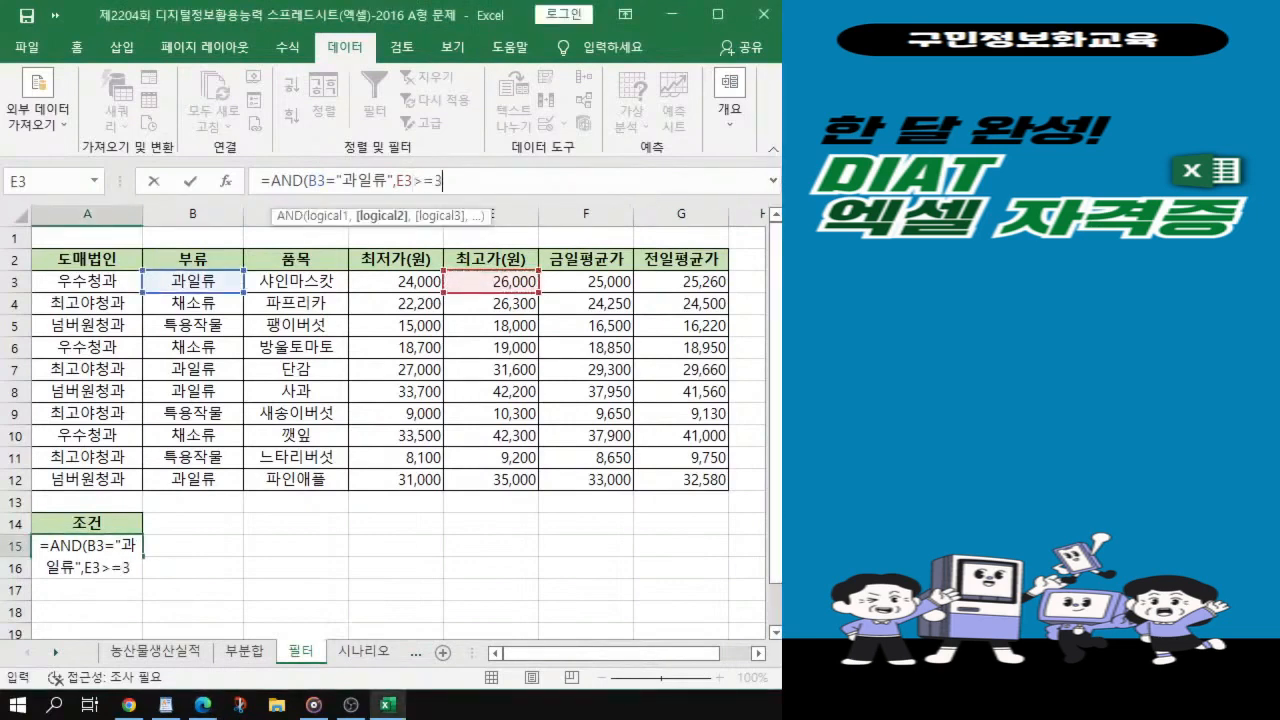
{"action": "type", "text": ")"}
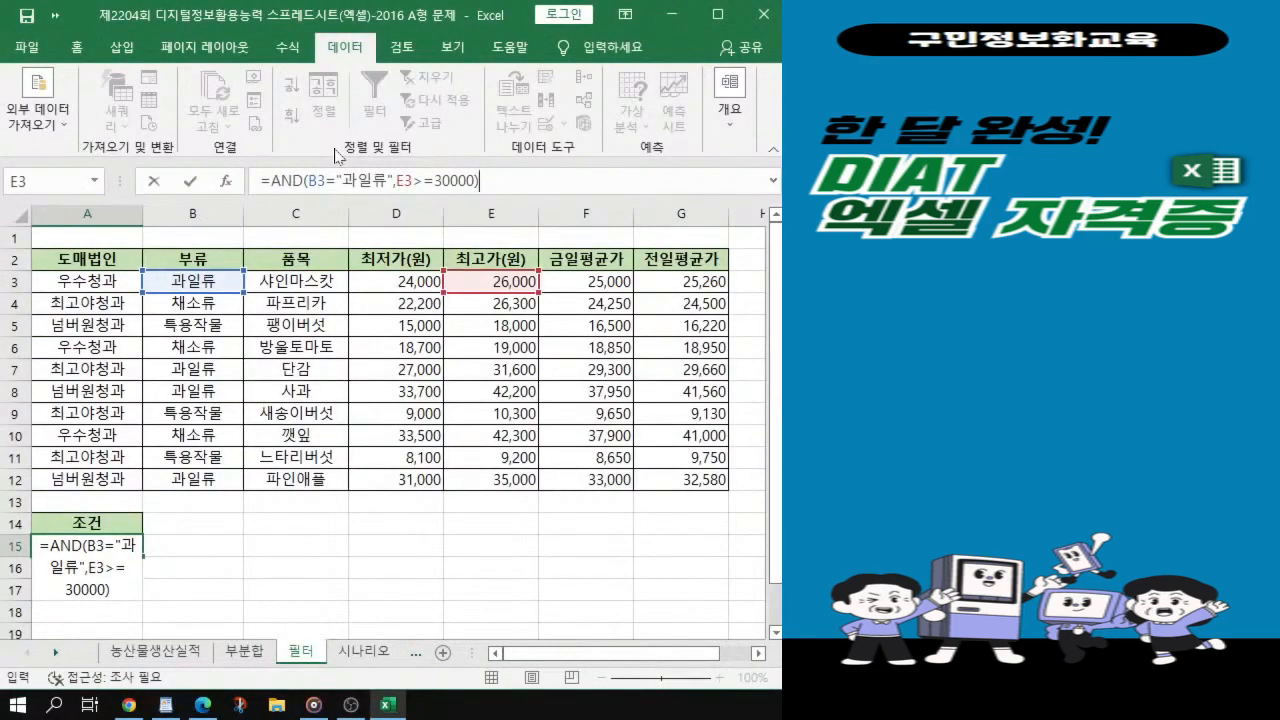
{"action": "key", "text": "Return"}
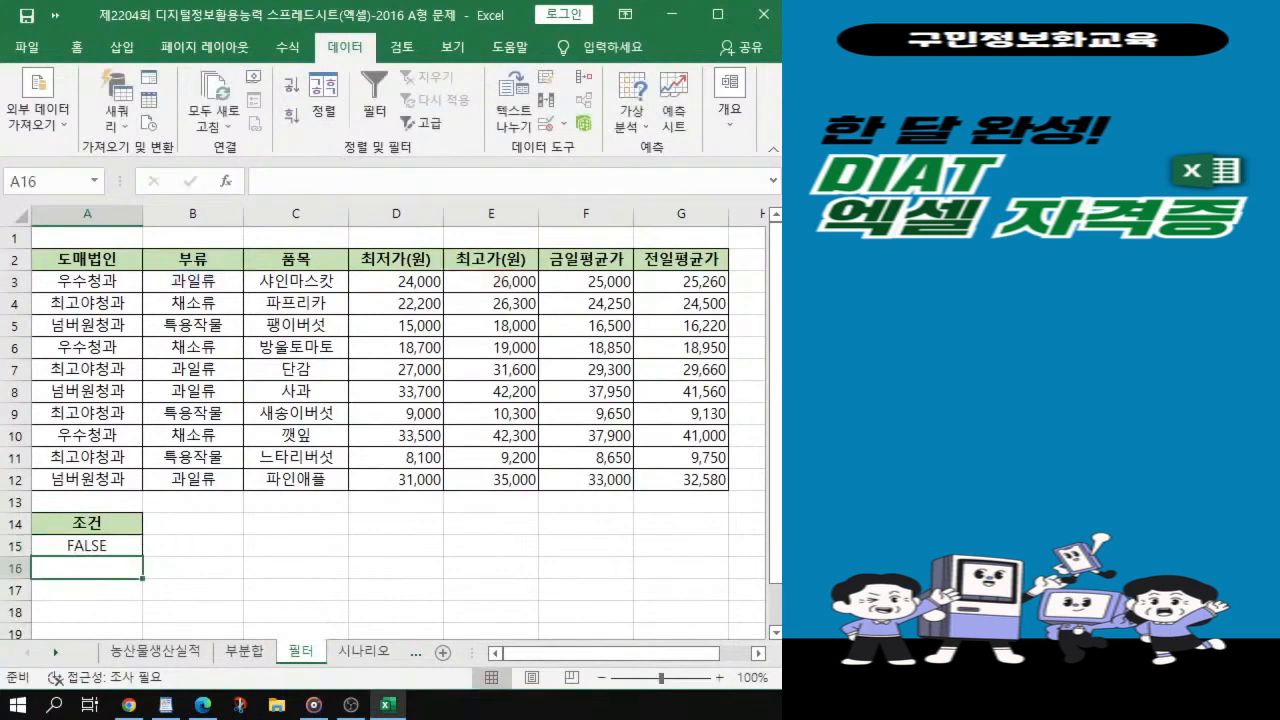
{"action": "key", "text": "alt+Tab"}
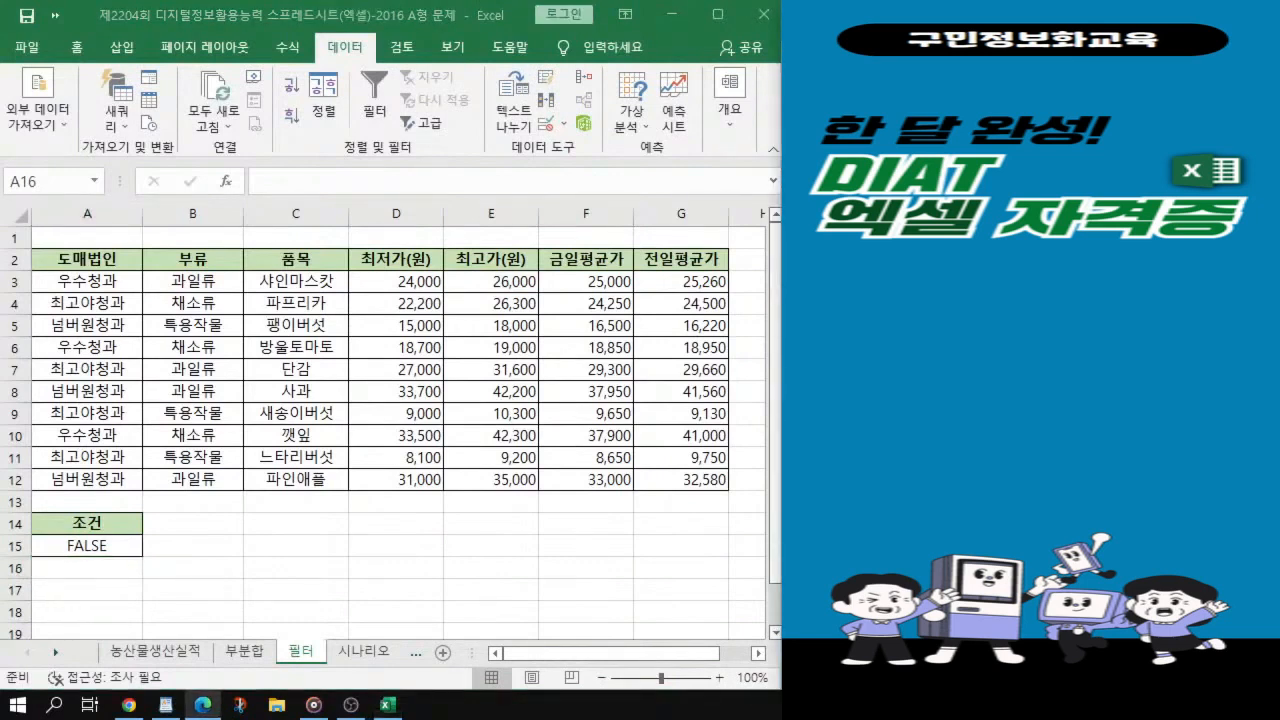
{"action": "key", "text": "alt+Tab"}
{"action": "left_click", "coordinate": [86, 598]}
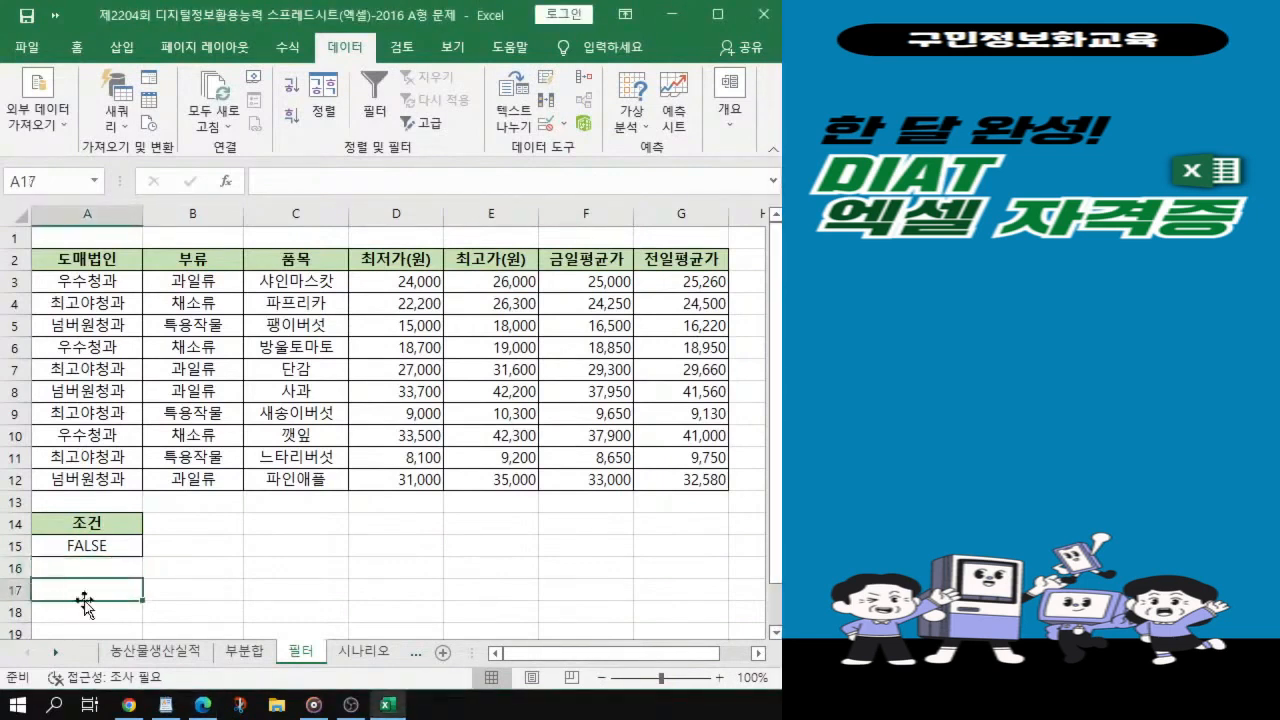
{"action": "key", "text": "ctrl"}
{"action": "key", "text": "ctrl"}
{"action": "key", "text": "alt+Tab"}
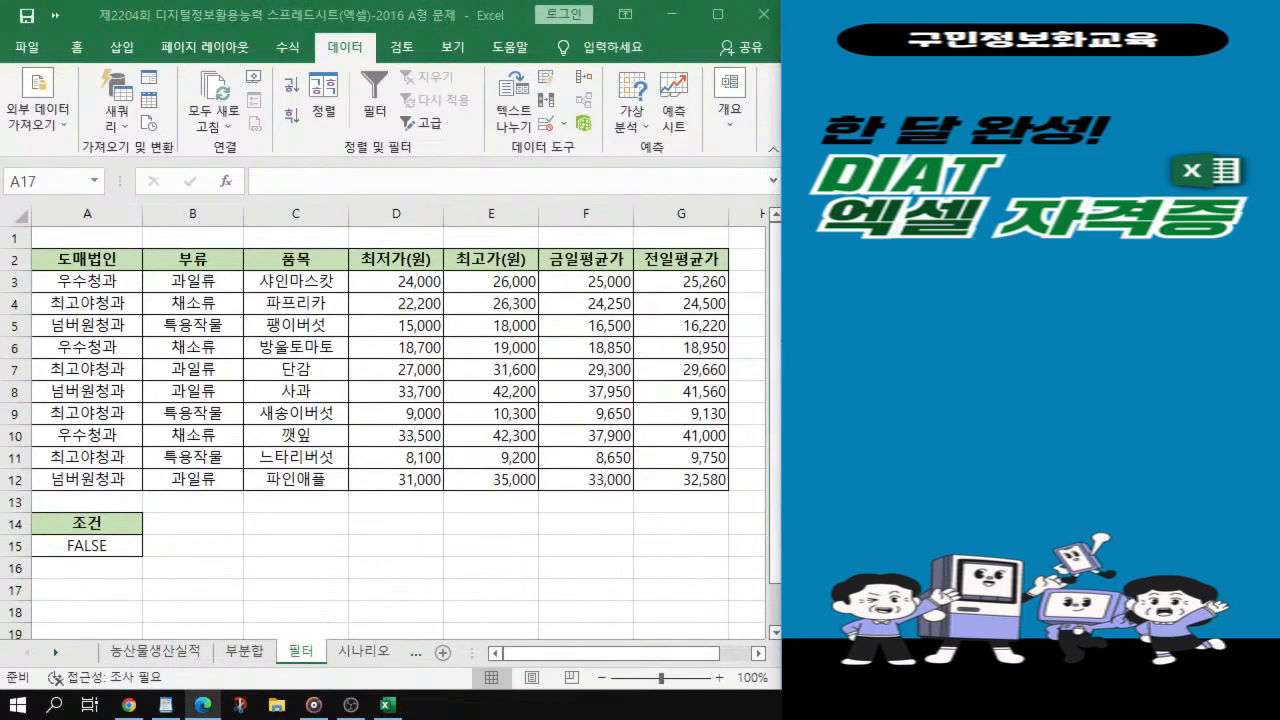
{"action": "double_click", "coordinate": [107, 261]}
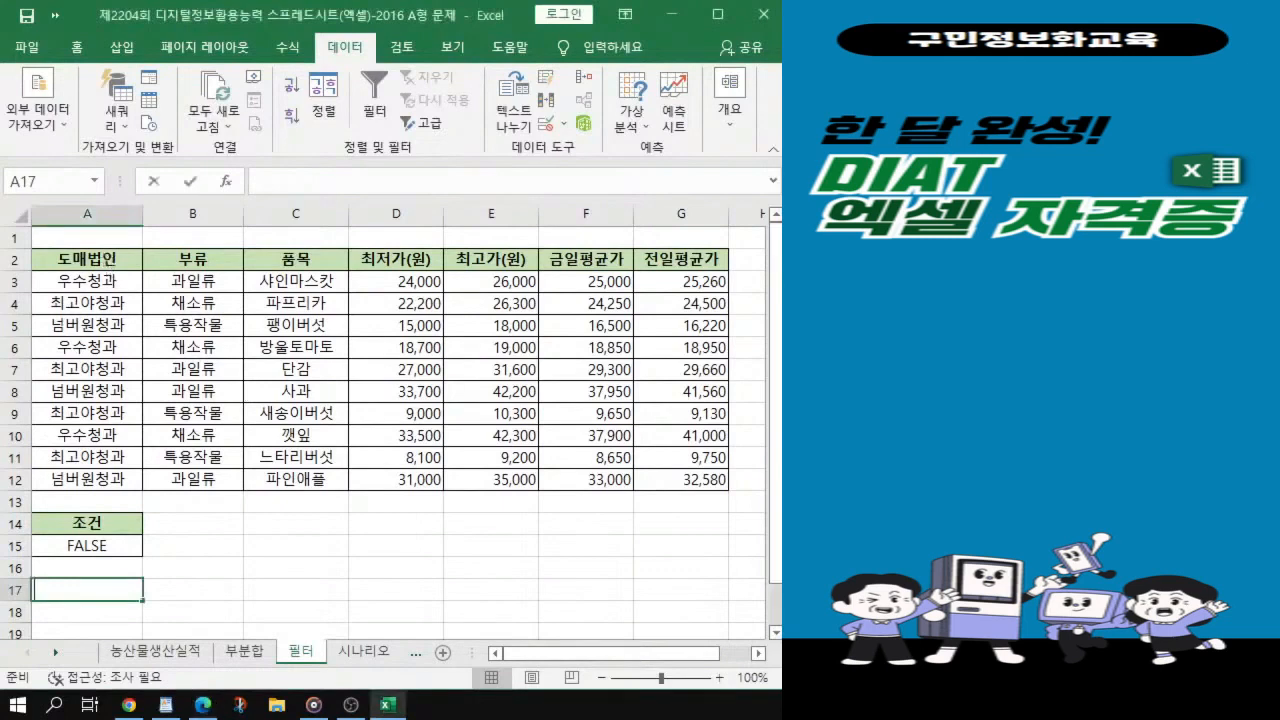
{"action": "left_click", "coordinate": [105, 260]}
{"action": "left_click", "coordinate": [312, 365]}
Step: Copy the 도매법인, 품목, 금일평균가 and 전일평균가 headers from row 2 and paste them starting at A17
{"action": "left_click", "coordinate": [92, 258]}
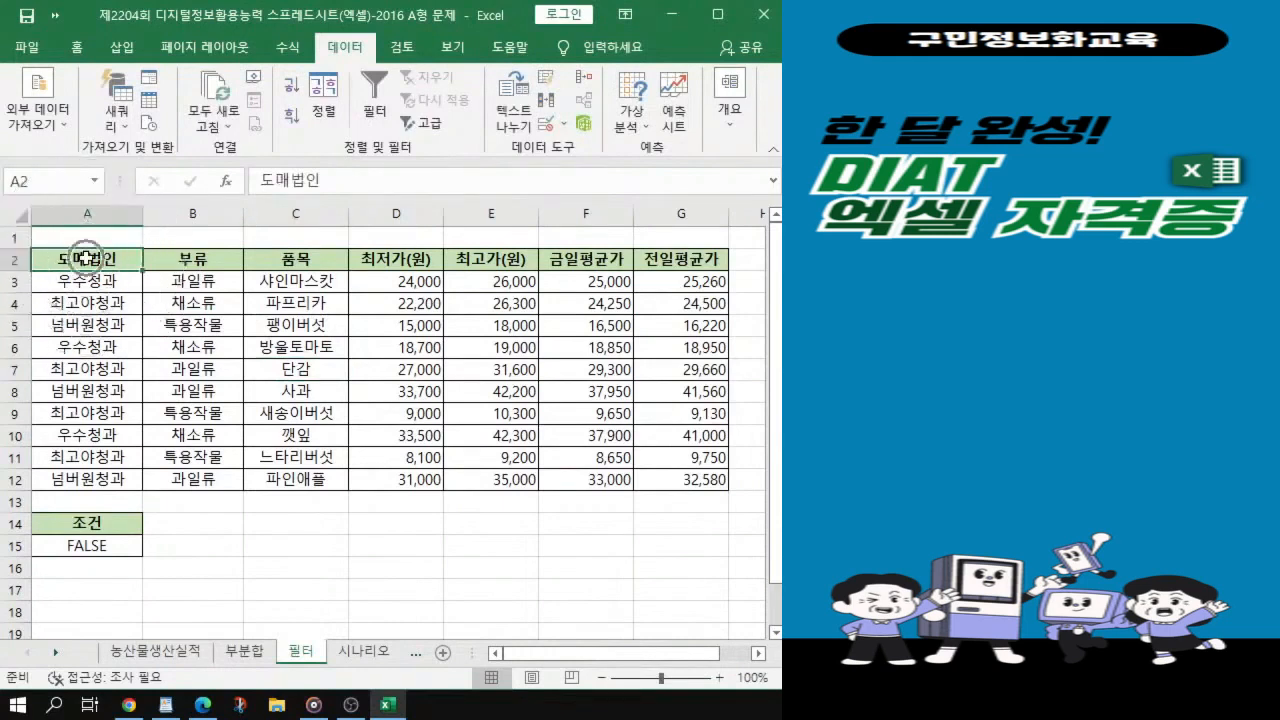
{"action": "left_click", "coordinate": [307, 260], "text": "ctrl"}
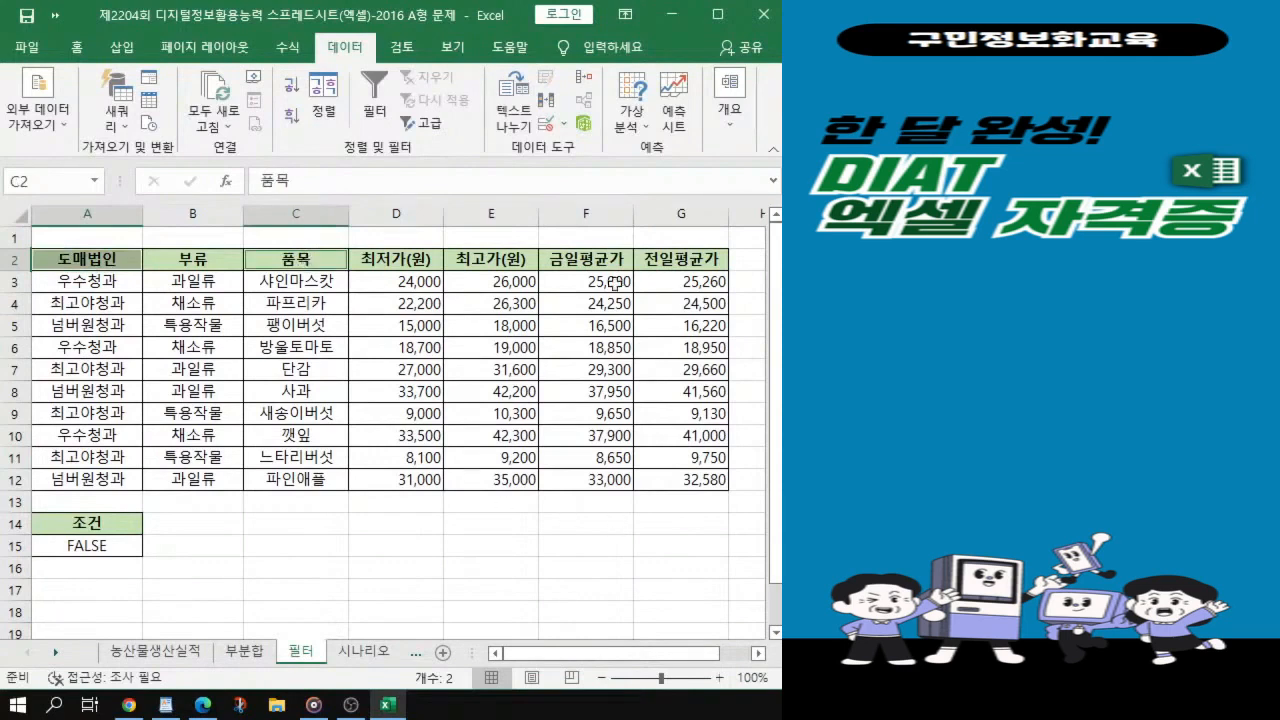
{"action": "left_click_drag", "start_coordinate": [575, 260], "coordinate": [695, 262]}
{"action": "key", "text": "alt+Tab"}
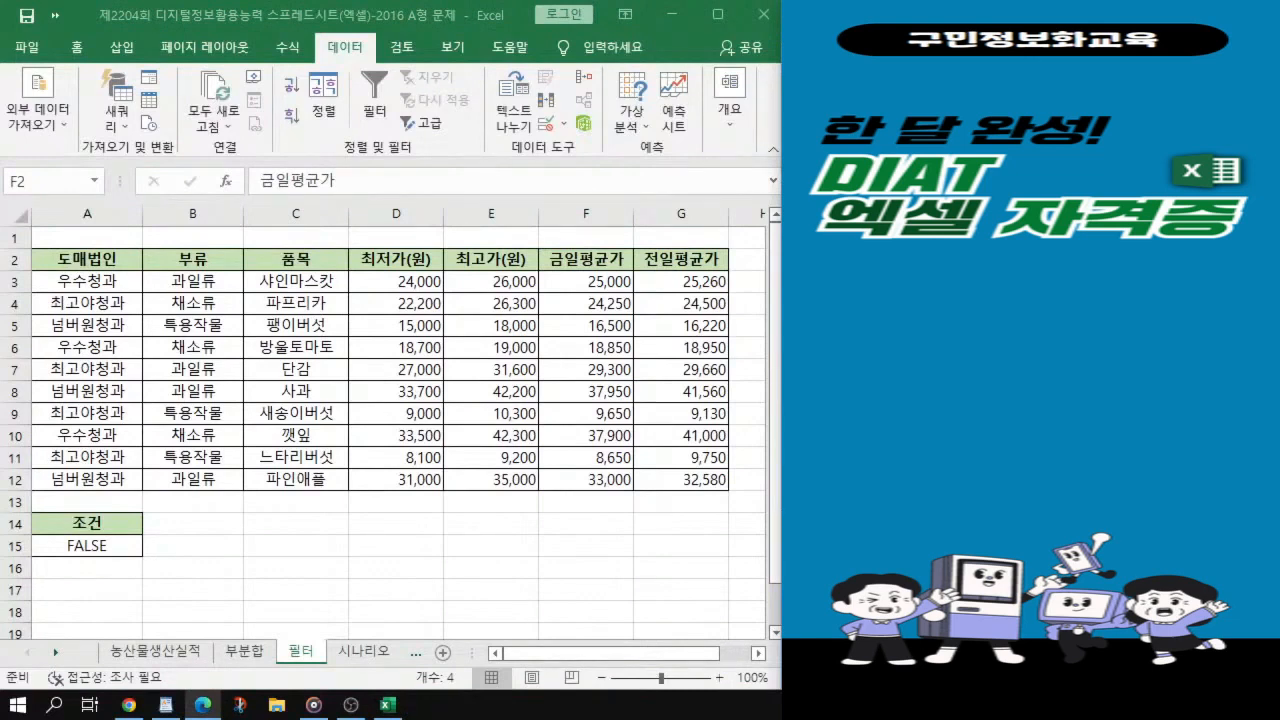
{"action": "left_click", "coordinate": [644, 276]}
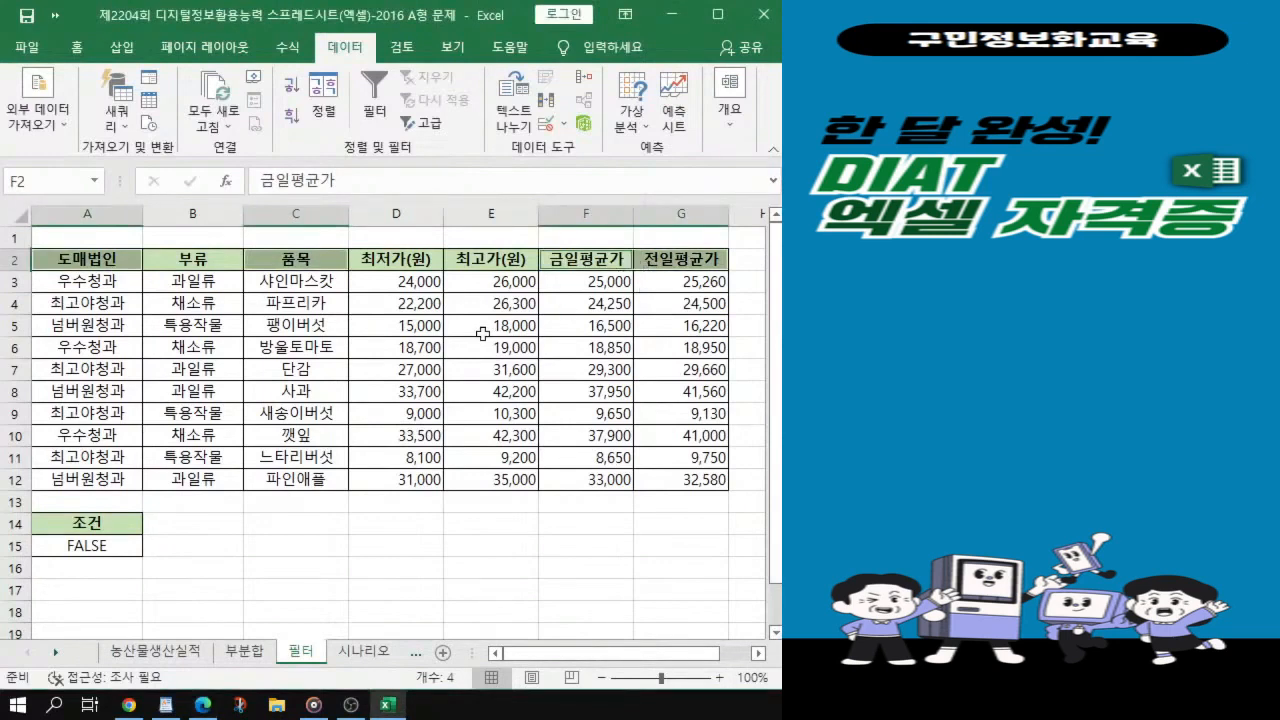
{"action": "key", "text": "ctrl+c"}
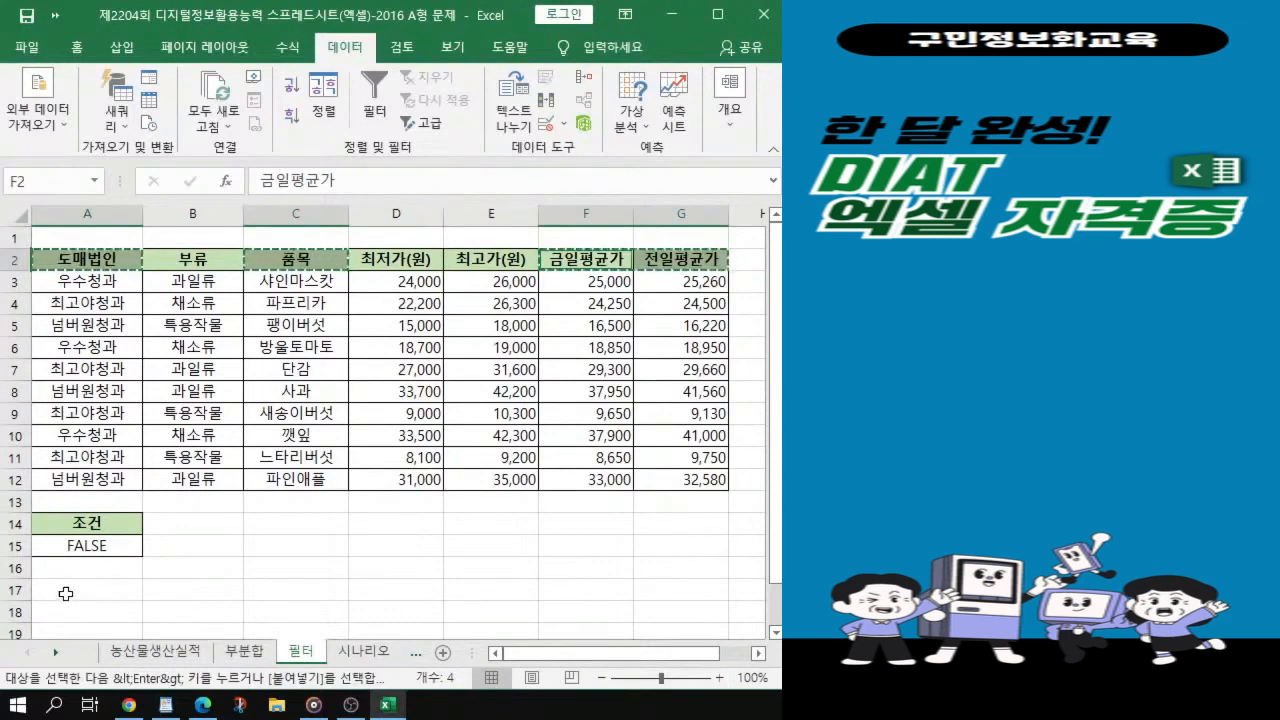
{"action": "left_click", "coordinate": [65, 594]}
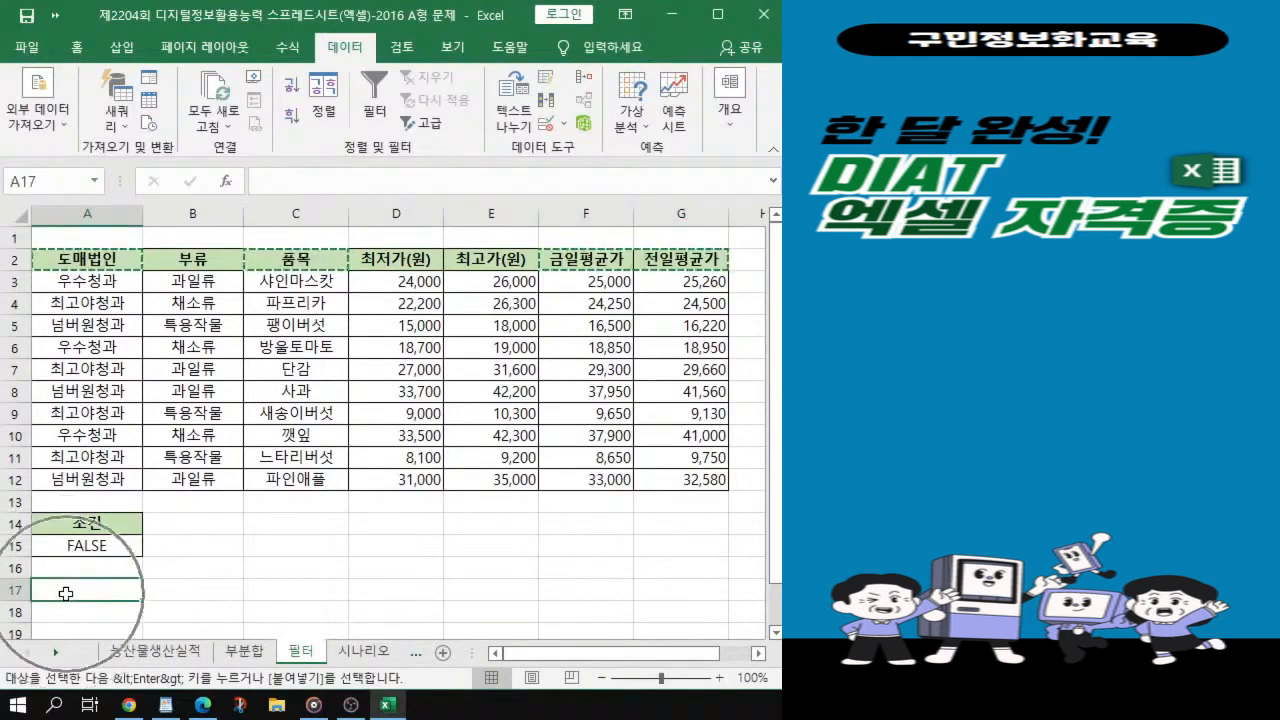
{"action": "key", "text": "ctrl+v"}
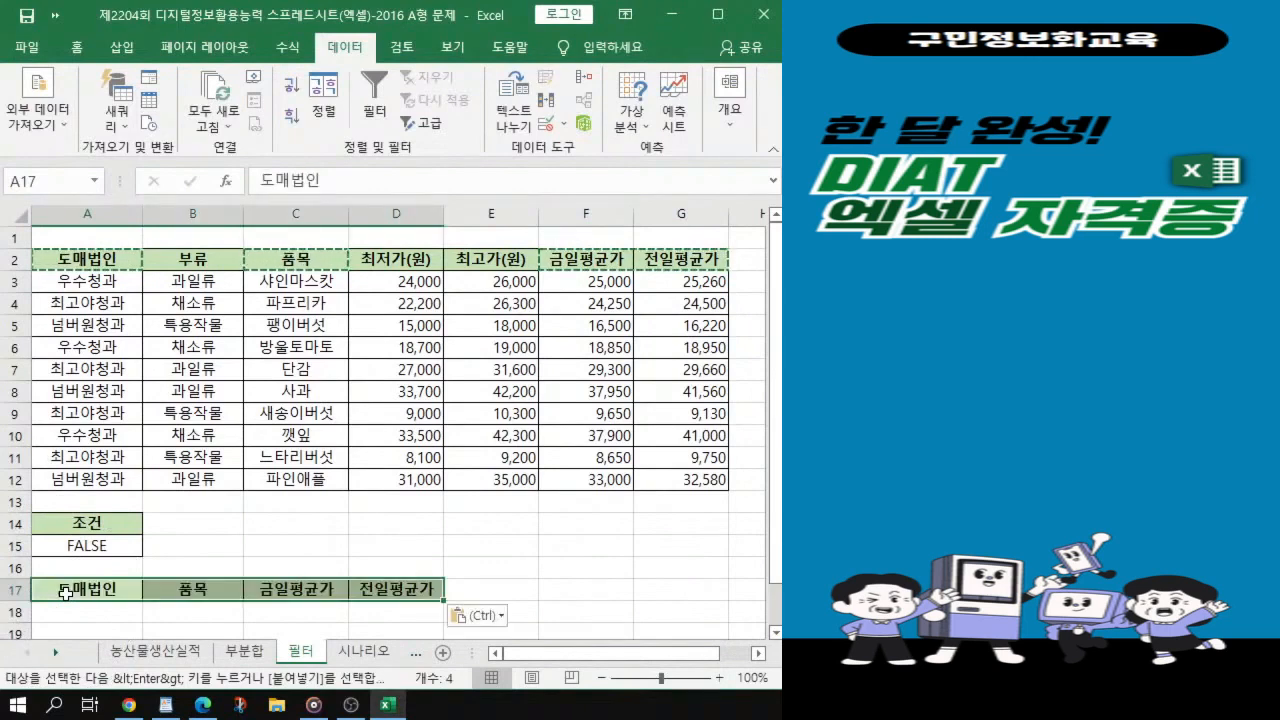
{"action": "key", "text": "ctrl"}
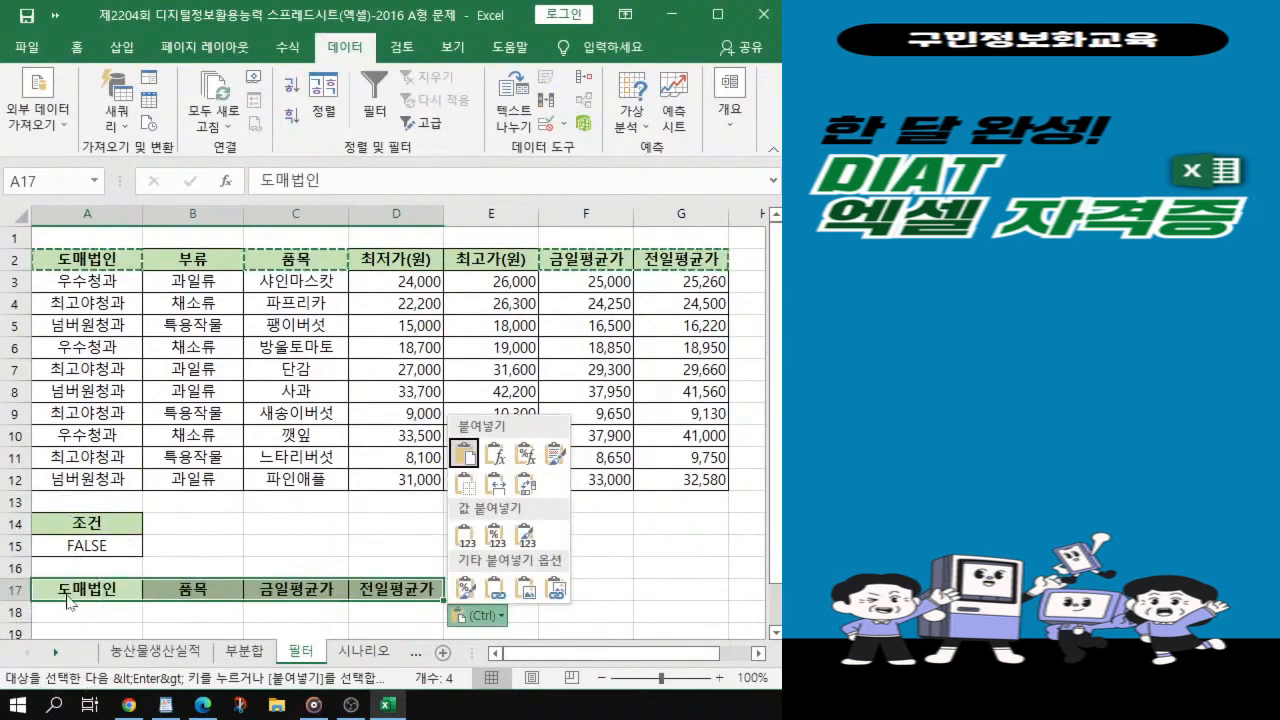
{"action": "key", "text": "Escape"}
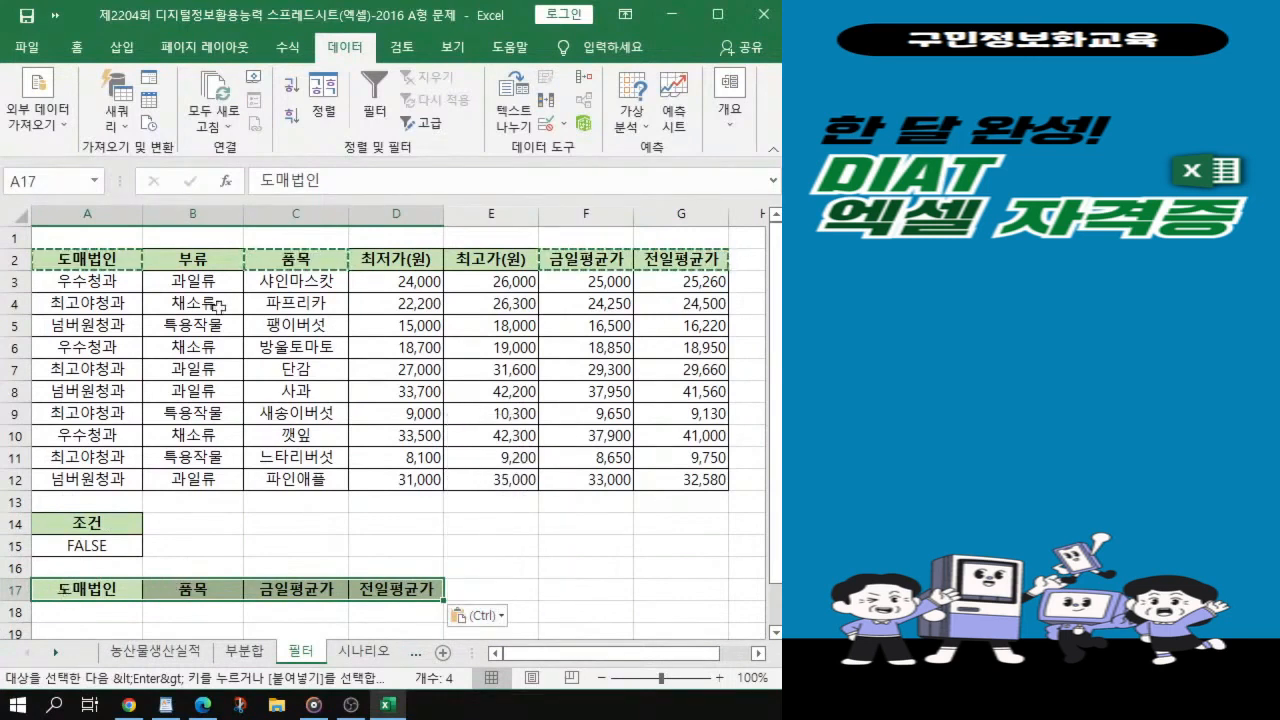
Step: Start an Advanced Filter on the produce table A2:G12 and choose to copy the results to another location
{"action": "left_click", "coordinate": [217, 348]}
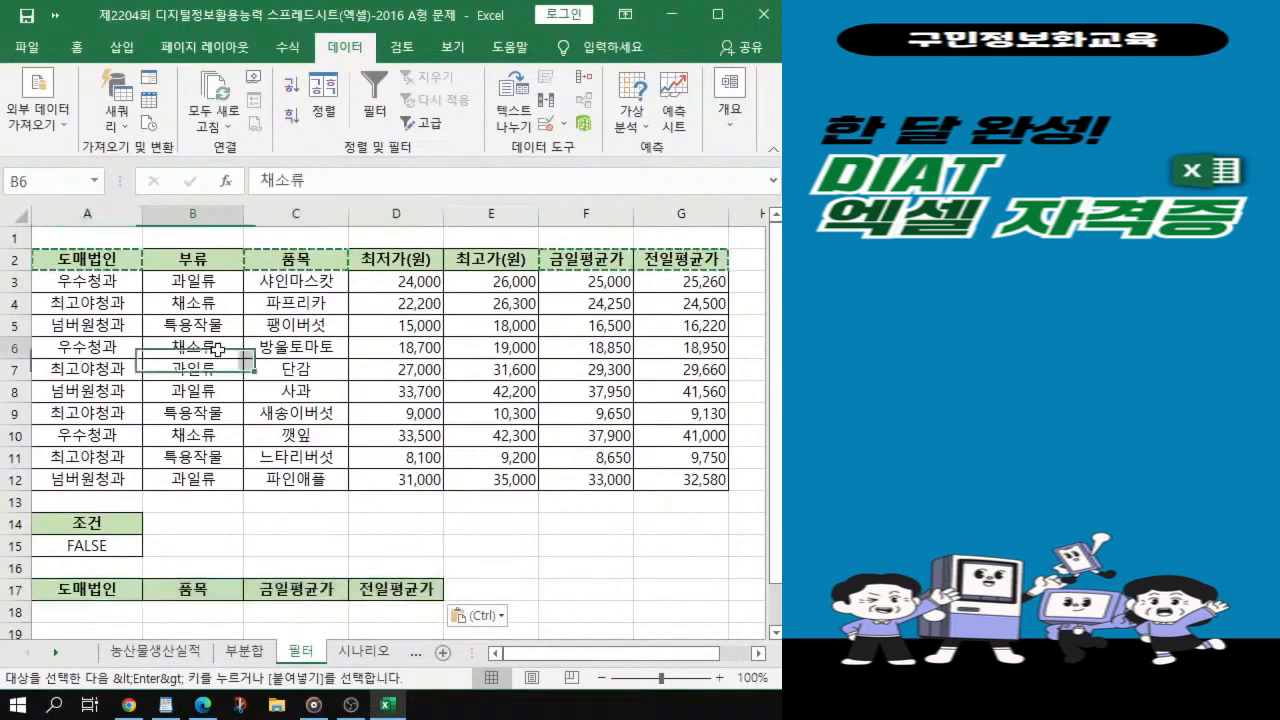
{"action": "key", "text": "ctrl"}
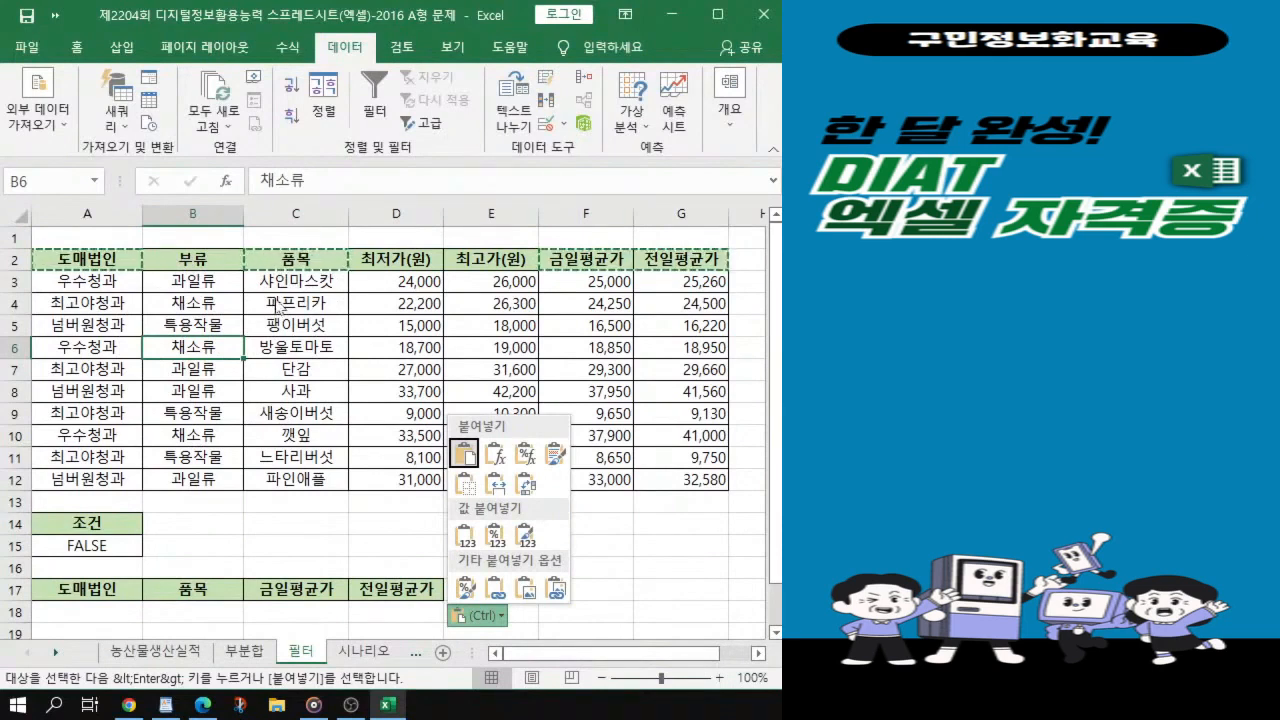
{"action": "key", "text": "Escape"}
{"action": "key", "text": "Escape"}
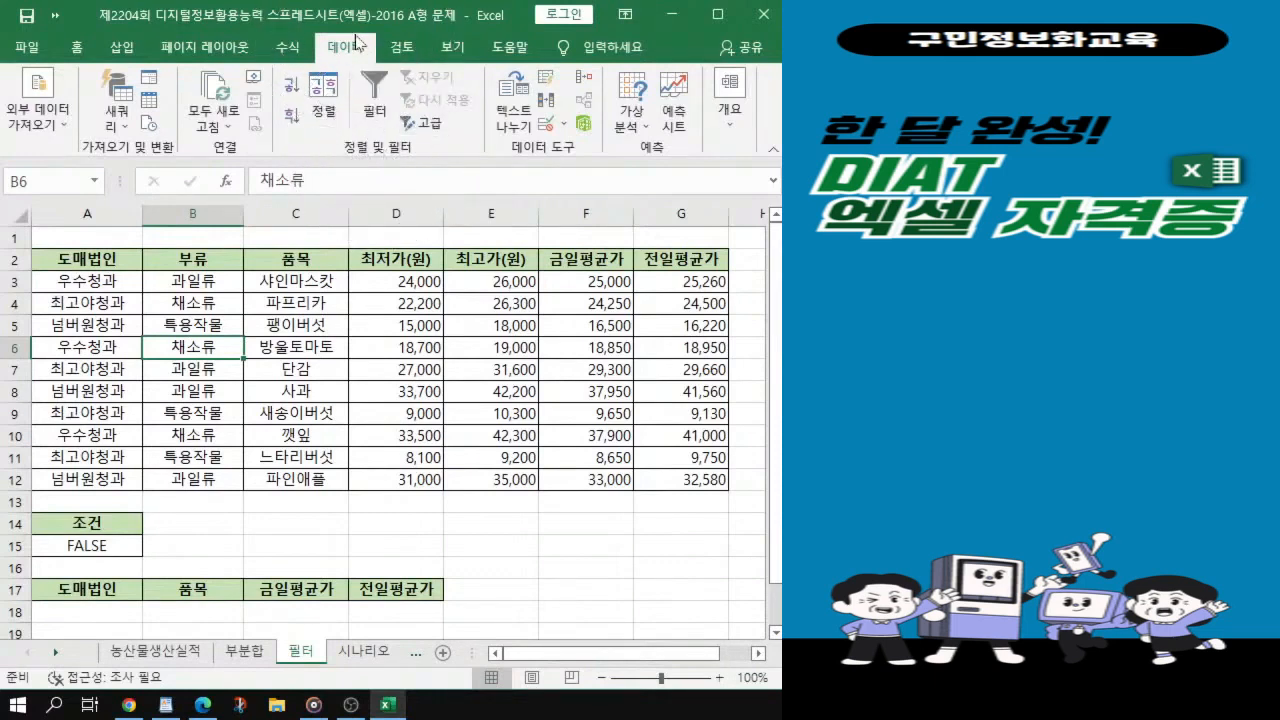
{"action": "left_click", "coordinate": [430, 126]}
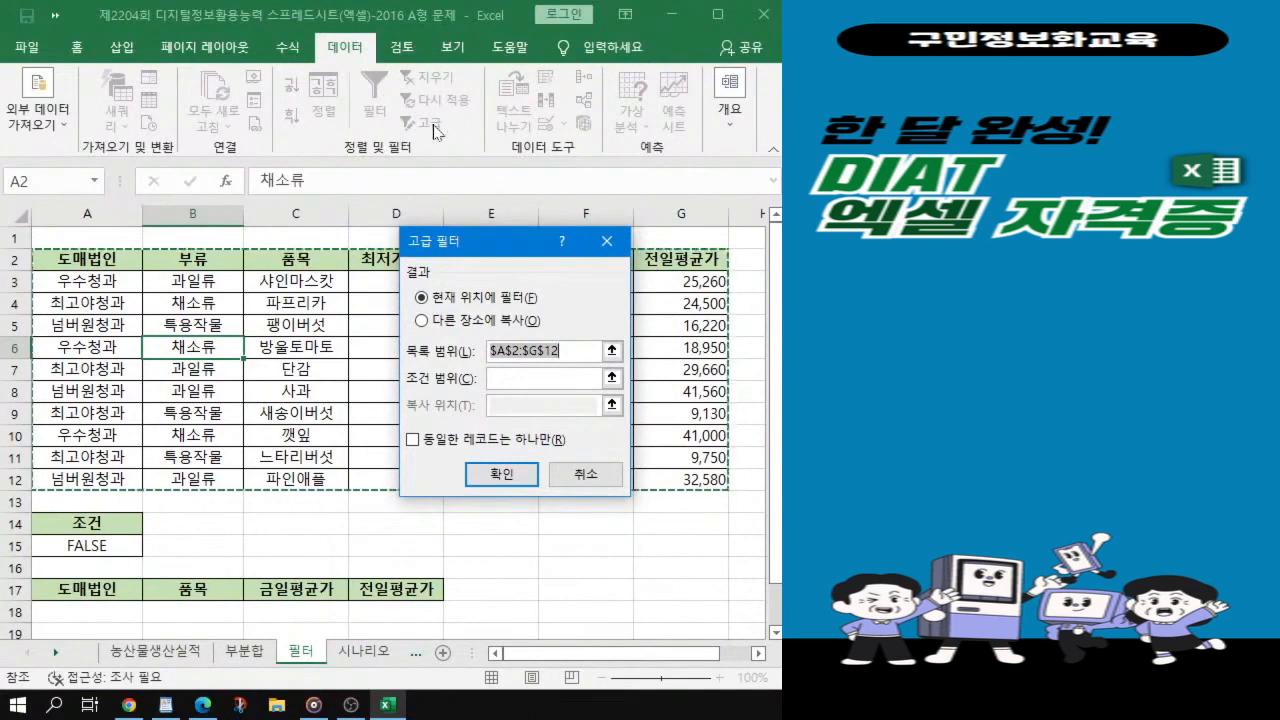
{"action": "left_click", "coordinate": [421, 321]}
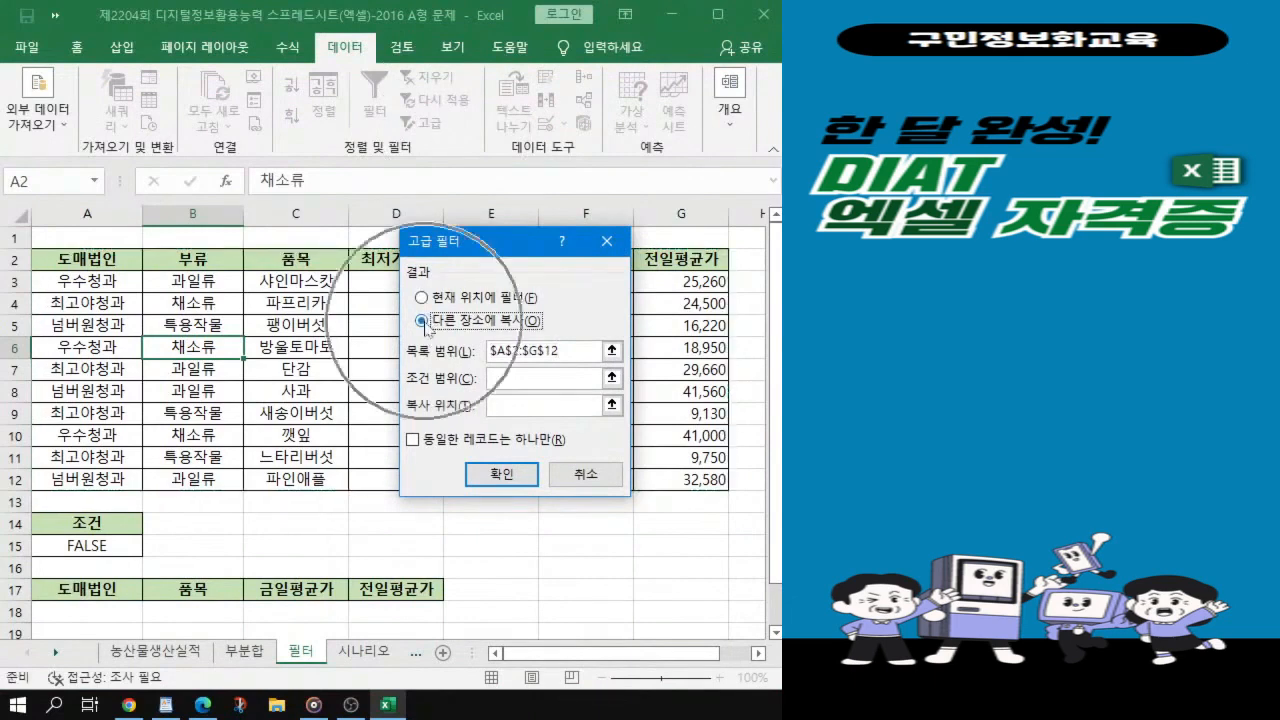
Step: Set the Advanced Filter's criteria range to A14:A15
{"action": "left_click", "coordinate": [580, 375]}
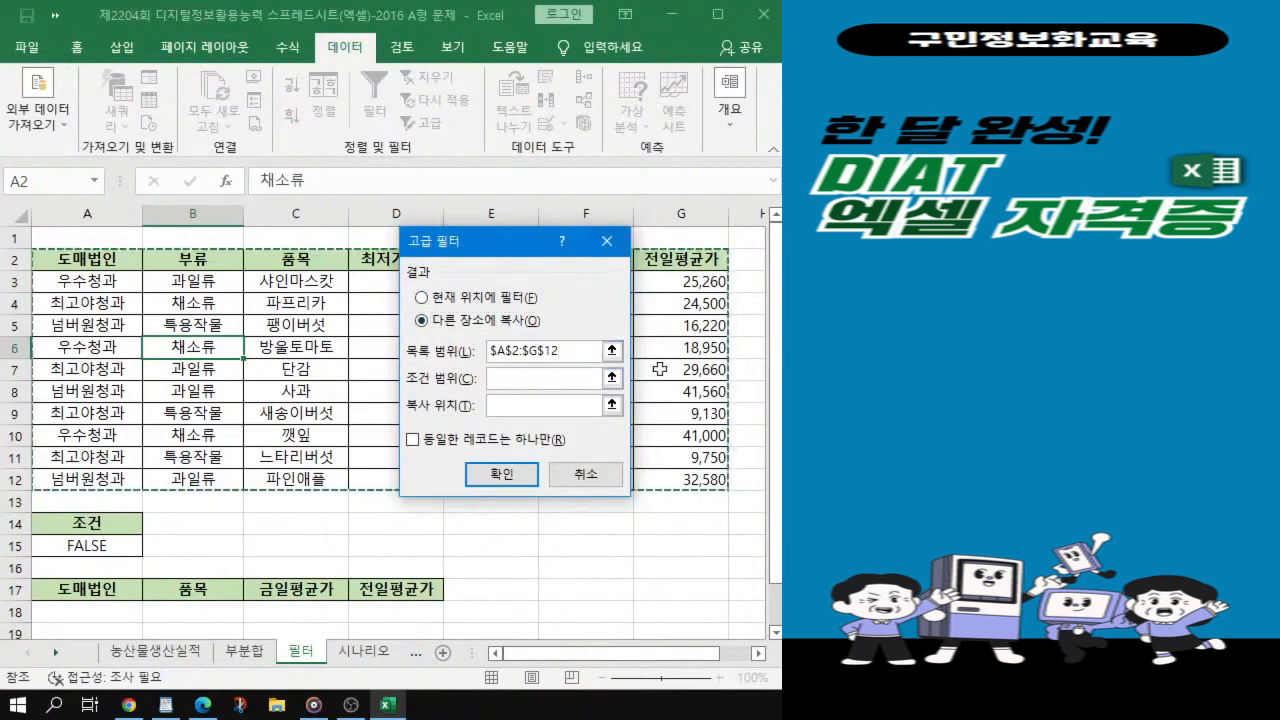
{"action": "key", "text": "ctrl"}
{"action": "left_click", "coordinate": [514, 383]}
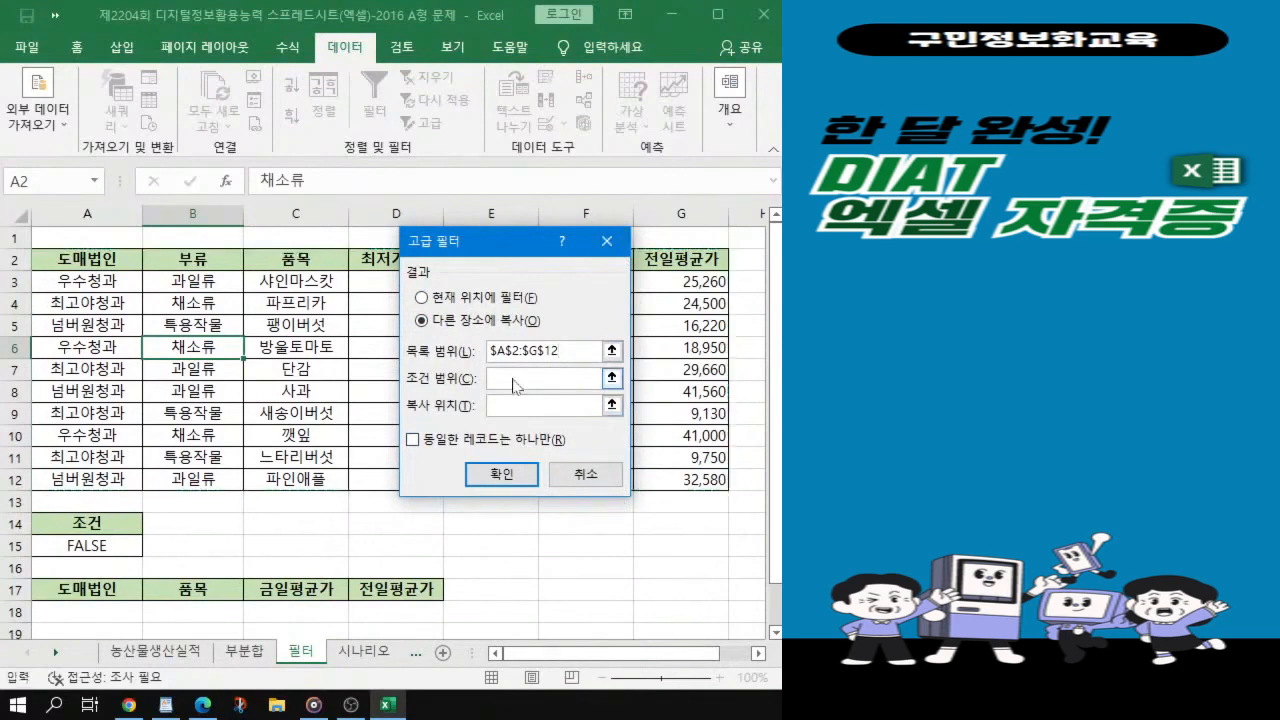
{"action": "key", "text": "ctrl"}
{"action": "left_click_drag", "start_coordinate": [60, 523], "coordinate": [60, 545]}
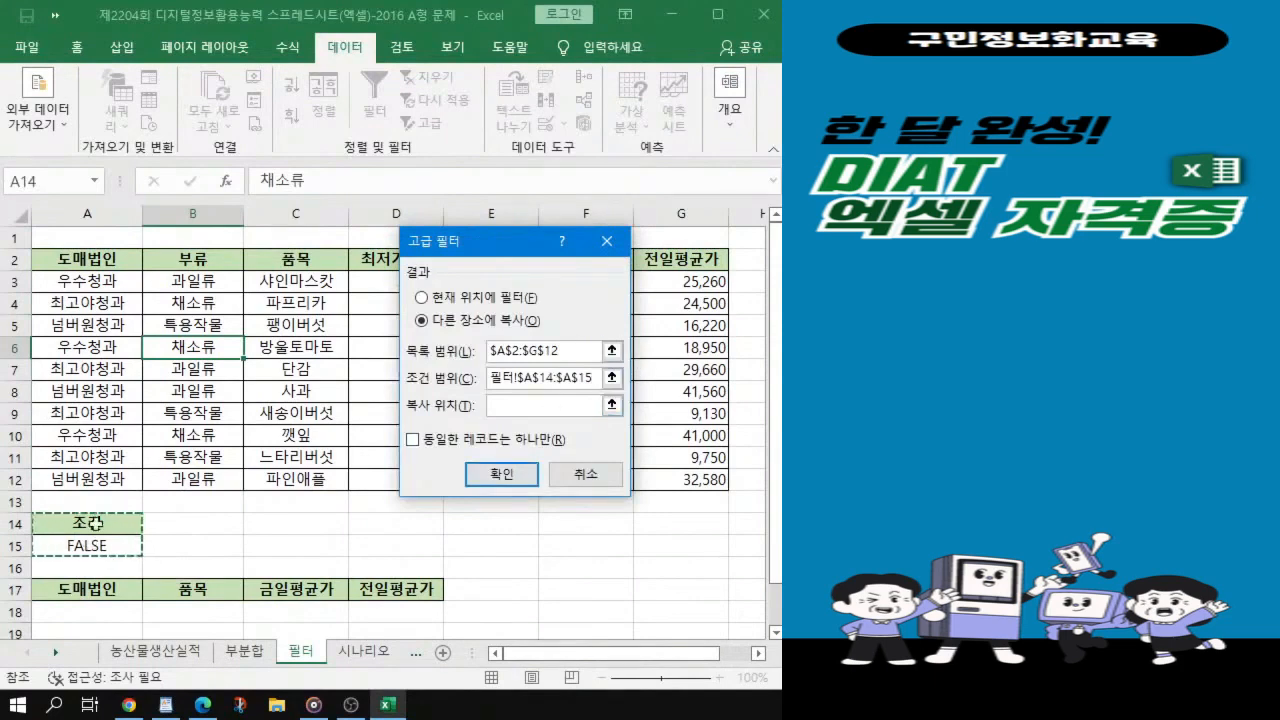
{"action": "key", "text": "ctrl"}
{"action": "key", "text": "ctrl"}
Step: Set the Advanced Filter's copy-to range to the pasted headers A17:D17
{"action": "left_click", "coordinate": [515, 406]}
{"action": "key", "text": "ctrl"}
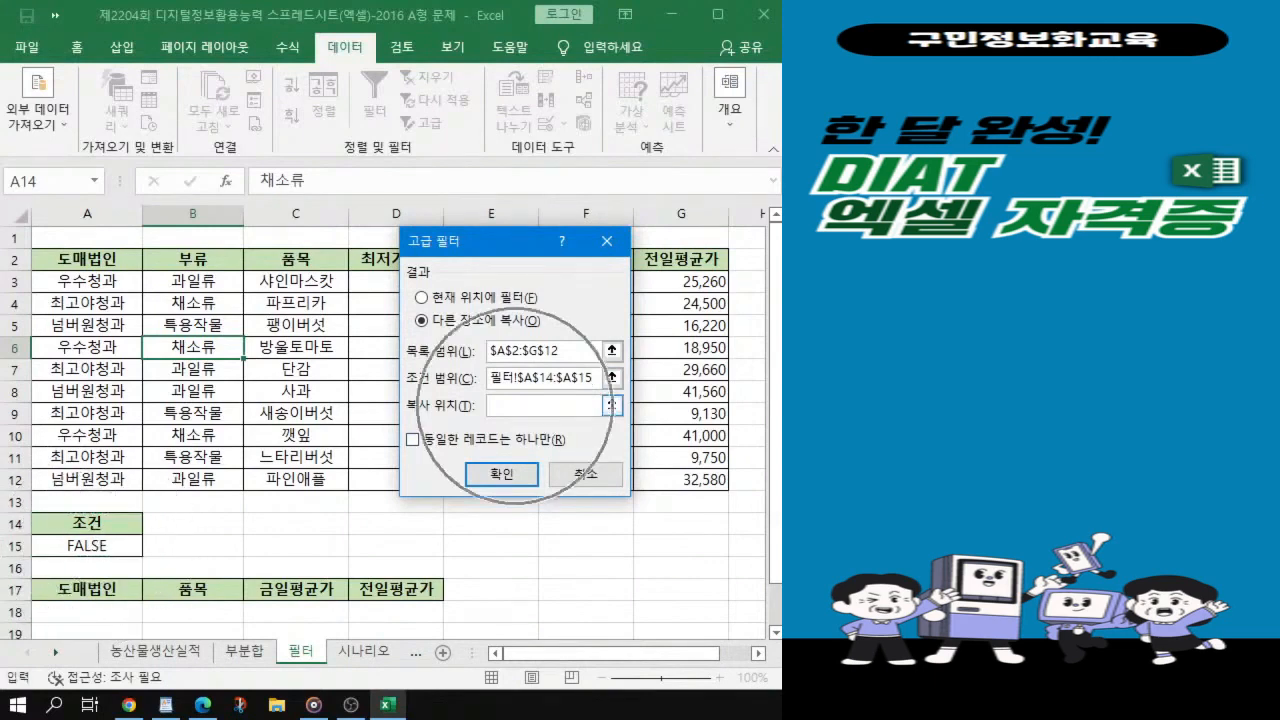
{"action": "key", "text": "ctrl"}
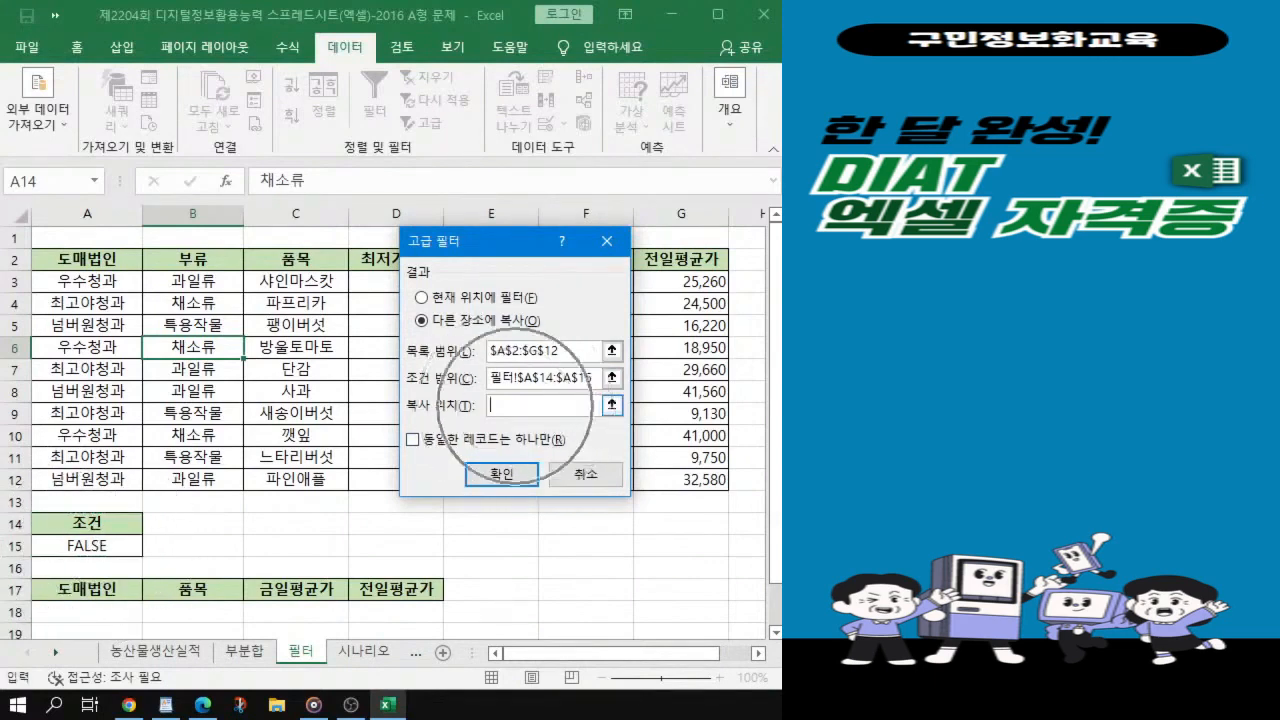
{"action": "left_click", "coordinate": [90, 590]}
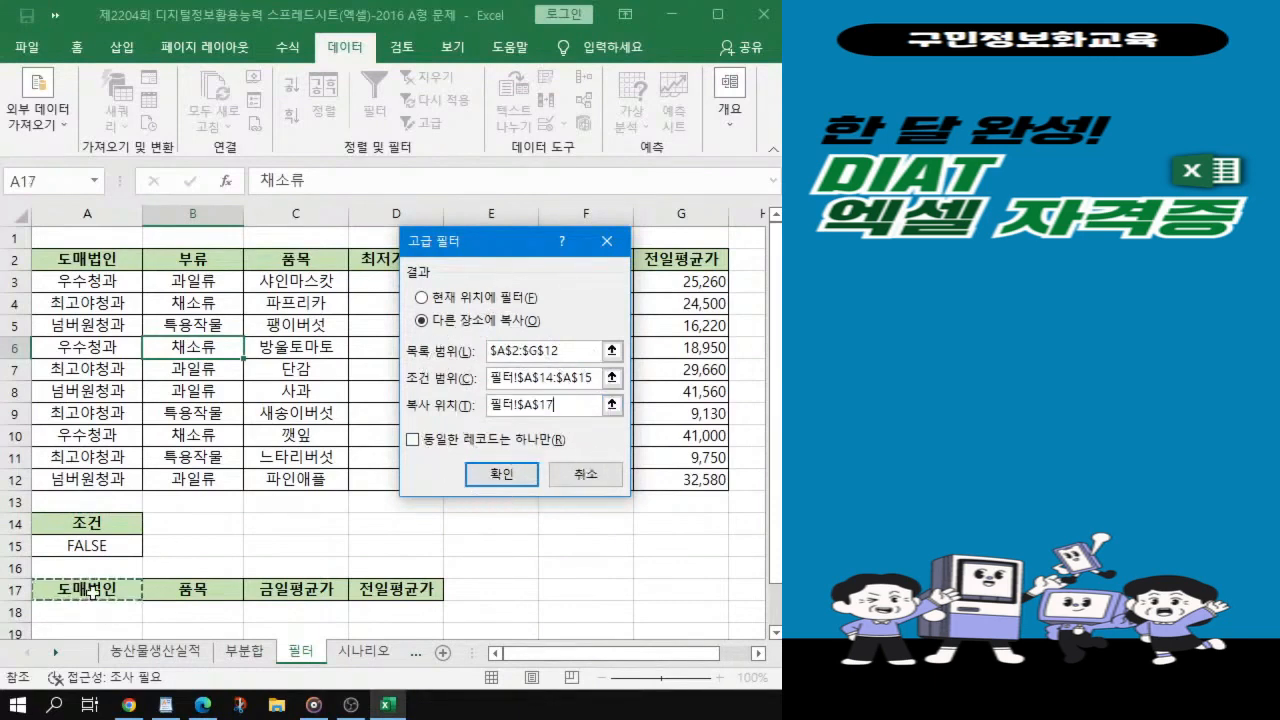
{"action": "left_click_drag", "start_coordinate": [90, 590], "coordinate": [405, 596]}
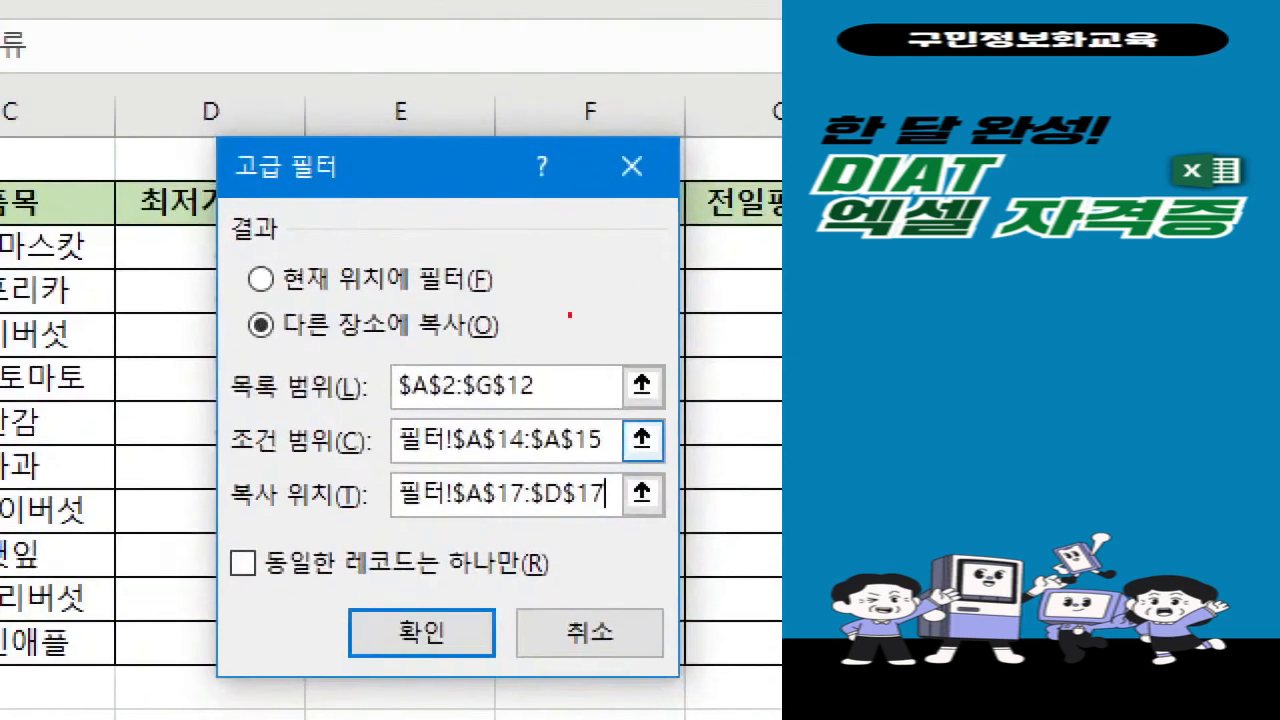
{"action": "left_click_drag", "start_coordinate": [229, 300], "coordinate": [506, 352]}
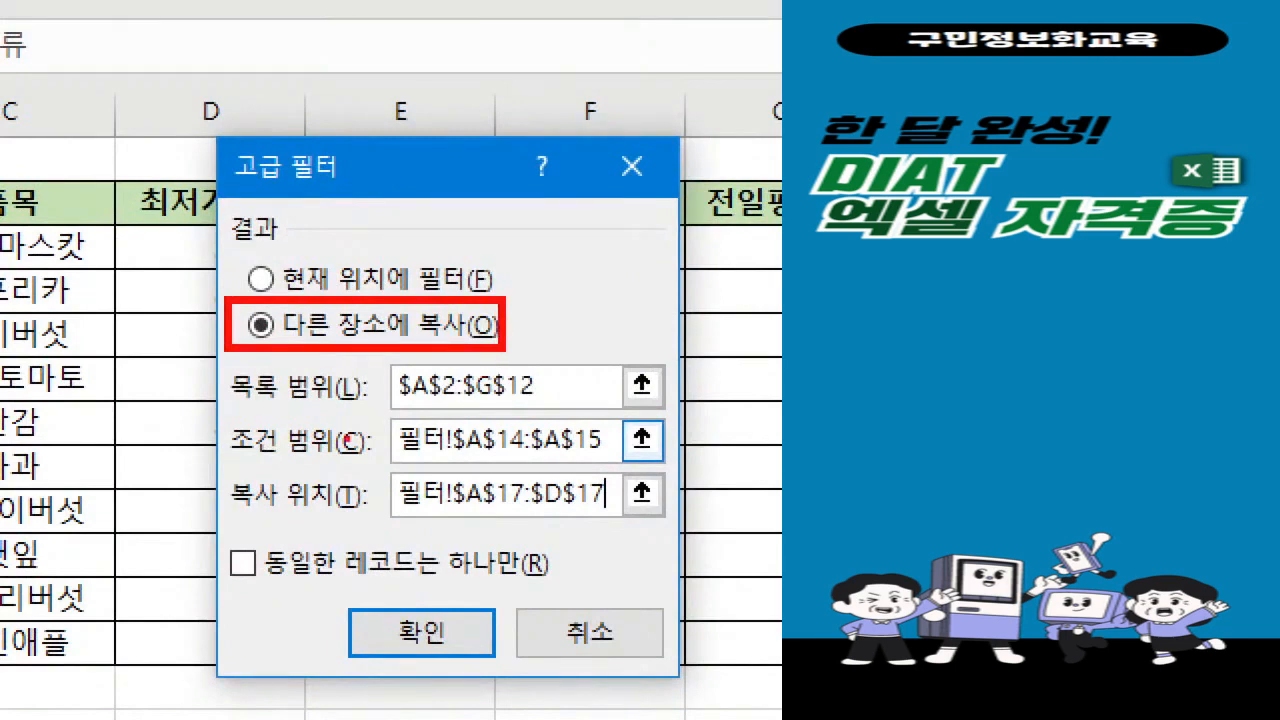
{"action": "mouse_move", "coordinate": [382, 358]}
{"action": "left_mouse_down"}
{"action": "mouse_move", "coordinate": [392, 392]}
{"action": "mouse_move", "coordinate": [563, 414]}
{"action": "left_mouse_up"}
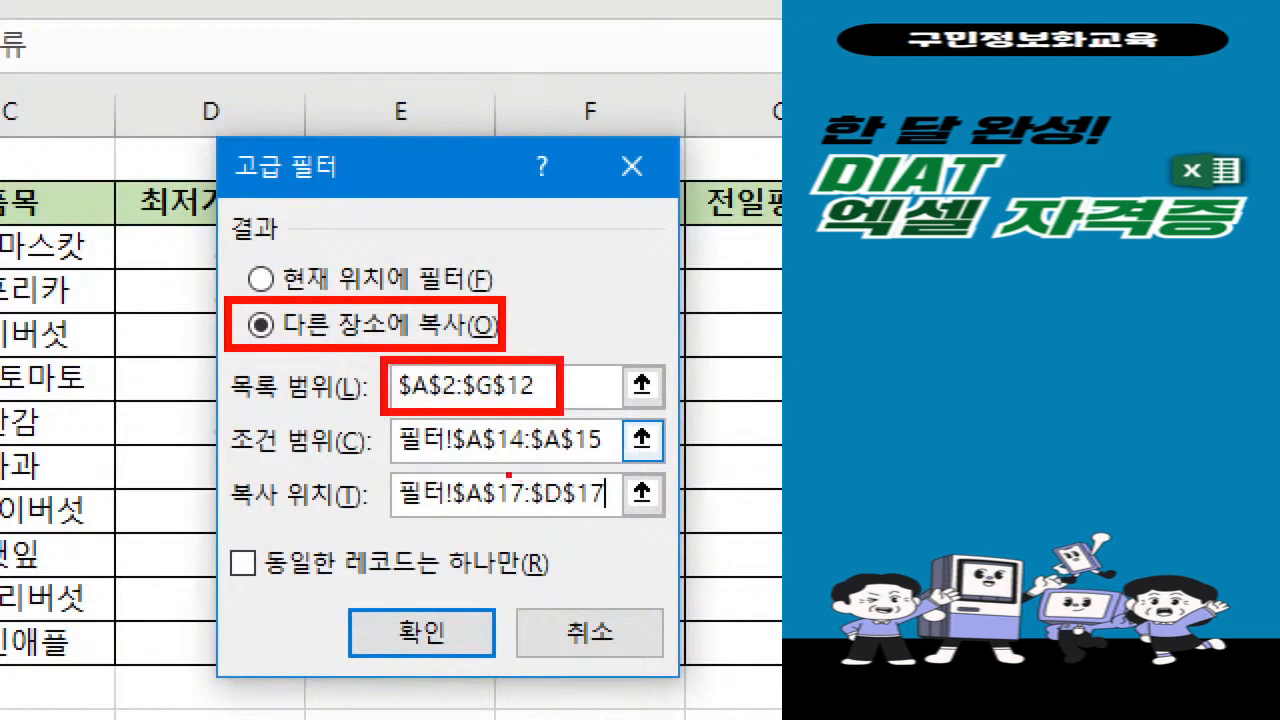
{"action": "left_click_drag", "start_coordinate": [474, 462], "coordinate": [590, 459]}
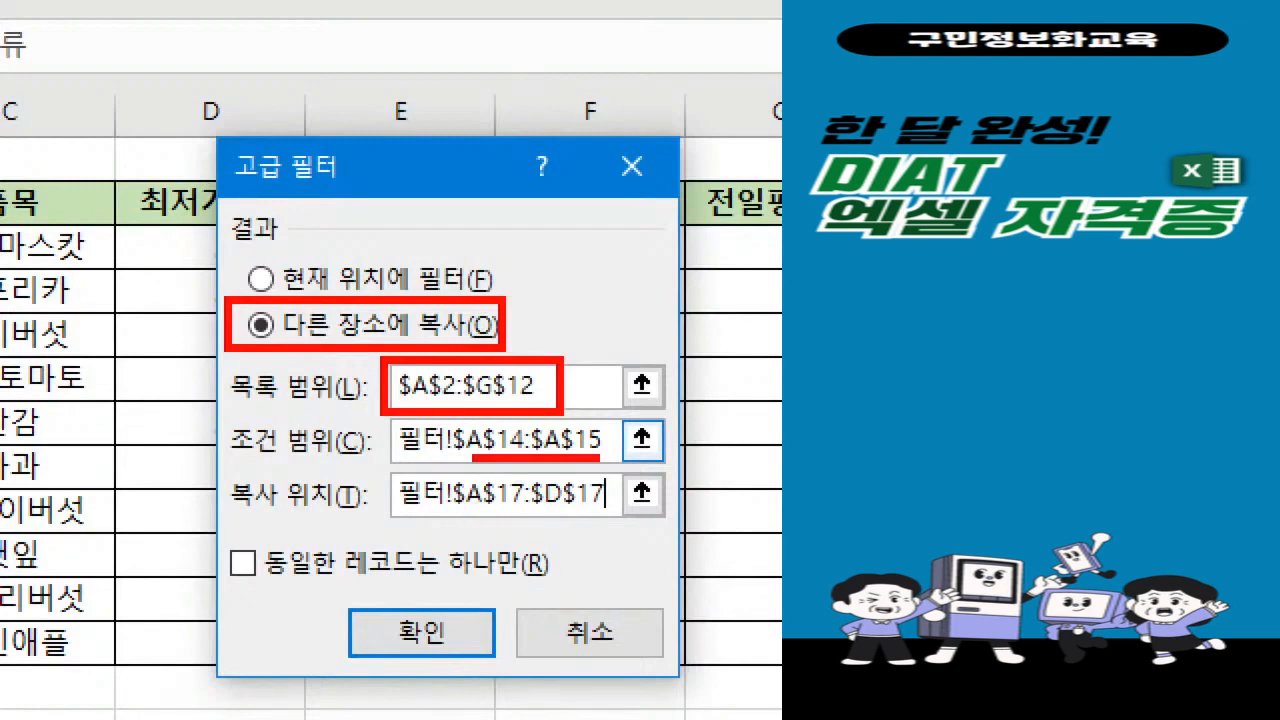
{"action": "left_click_drag", "start_coordinate": [458, 510], "coordinate": [602, 510]}
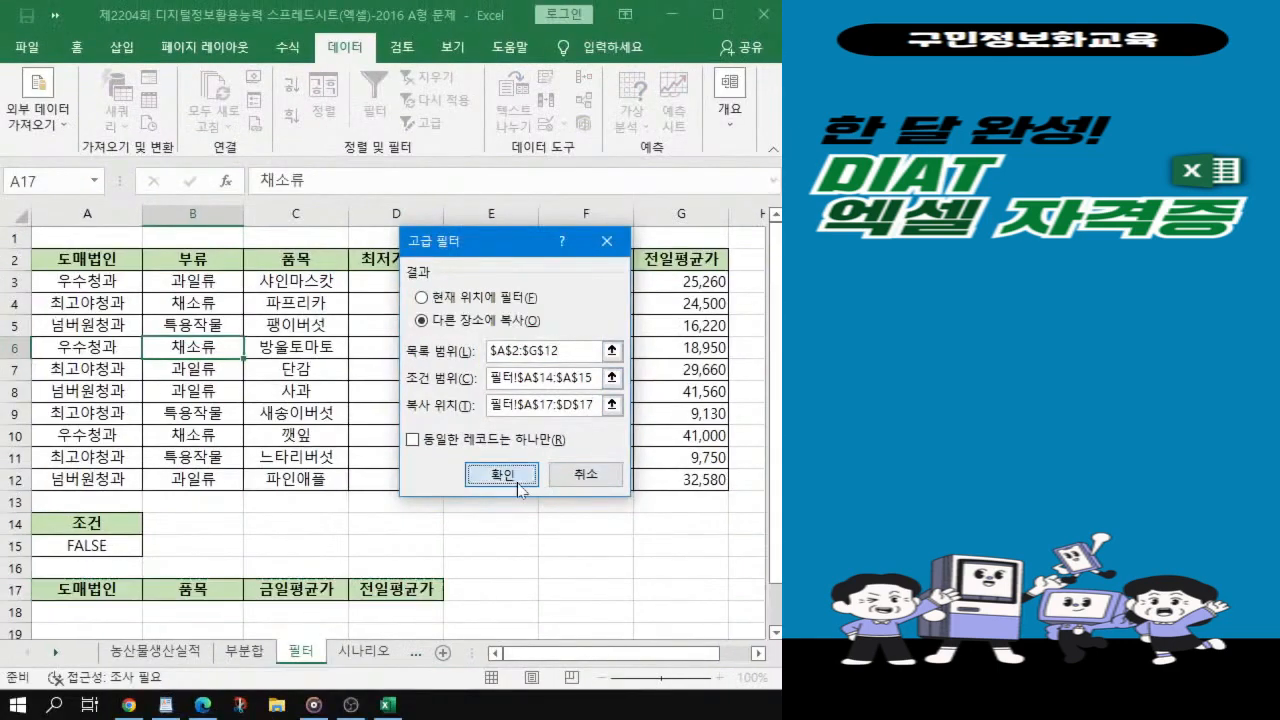
Step: Run the Advanced Filter to extract the matching rows beneath the headers in A17:D17
{"action": "left_click", "coordinate": [455, 640]}
{"action": "scroll", "coordinate": [336, 572], "scroll_direction": "down", "scroll_amount": 1}
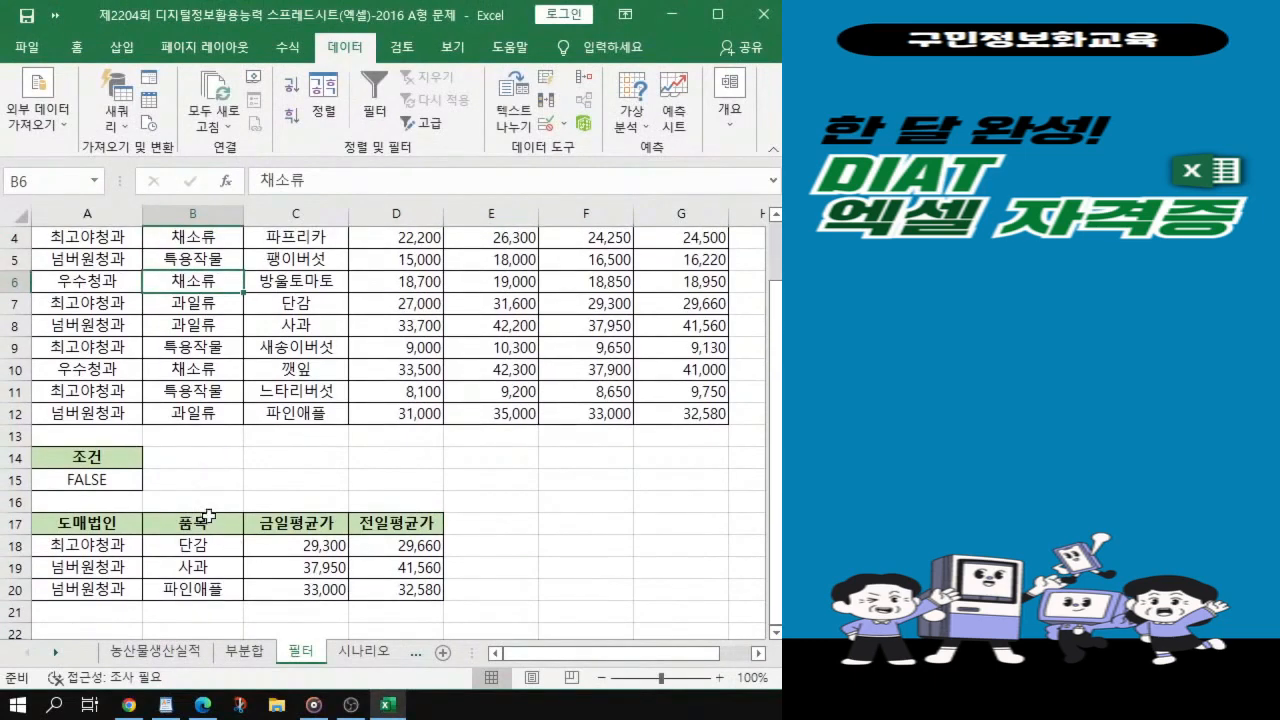
{"action": "scroll", "coordinate": [208, 516], "scroll_direction": "up", "scroll_amount": 1, "text": "ctrl"}
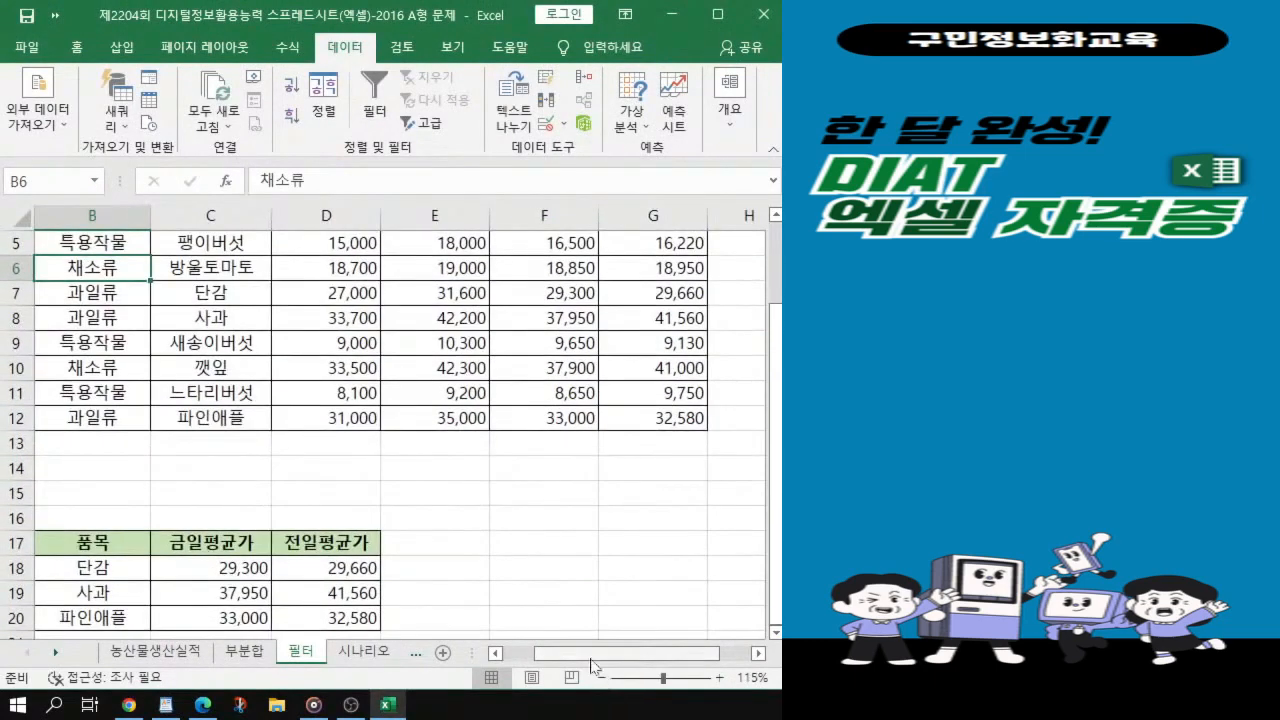
{"action": "left_click_drag", "start_coordinate": [536, 658], "coordinate": [506, 666]}
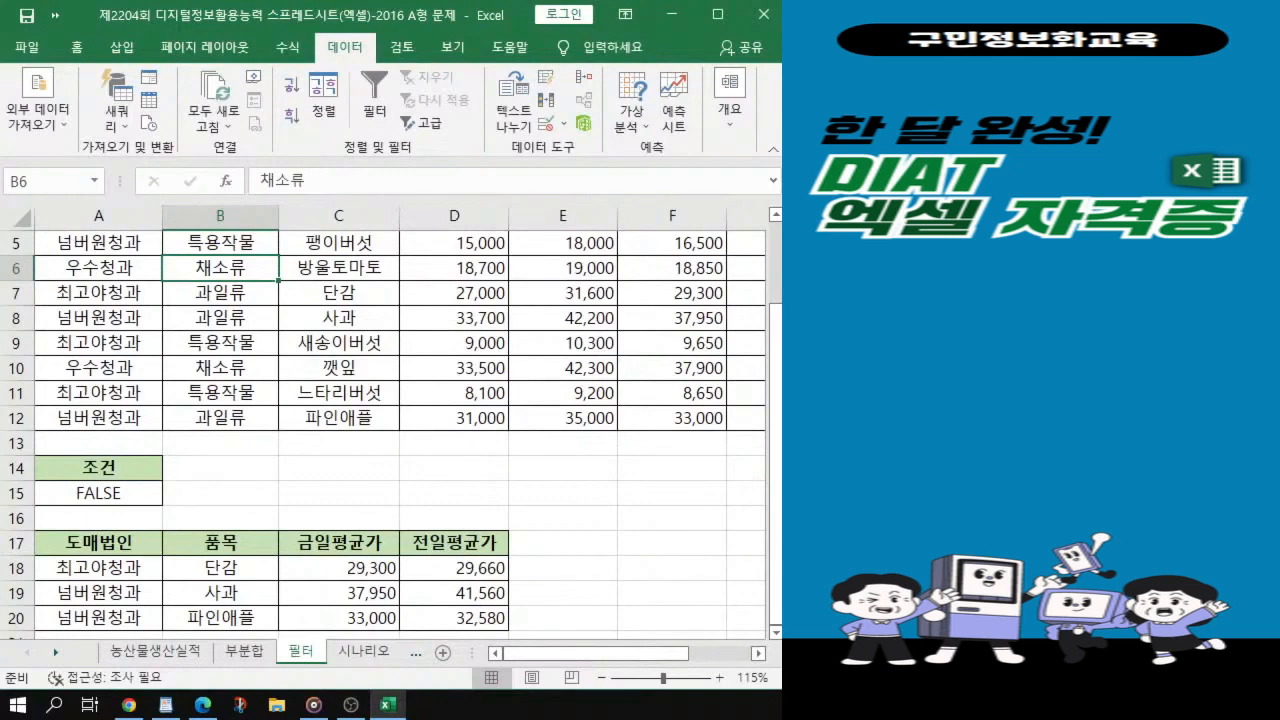
Step: Open the 시나리오 sheet, then switch to the exam PDF in Edge and examine the scenario summary's changing cells and result cells
{"action": "left_click", "coordinate": [368, 660]}
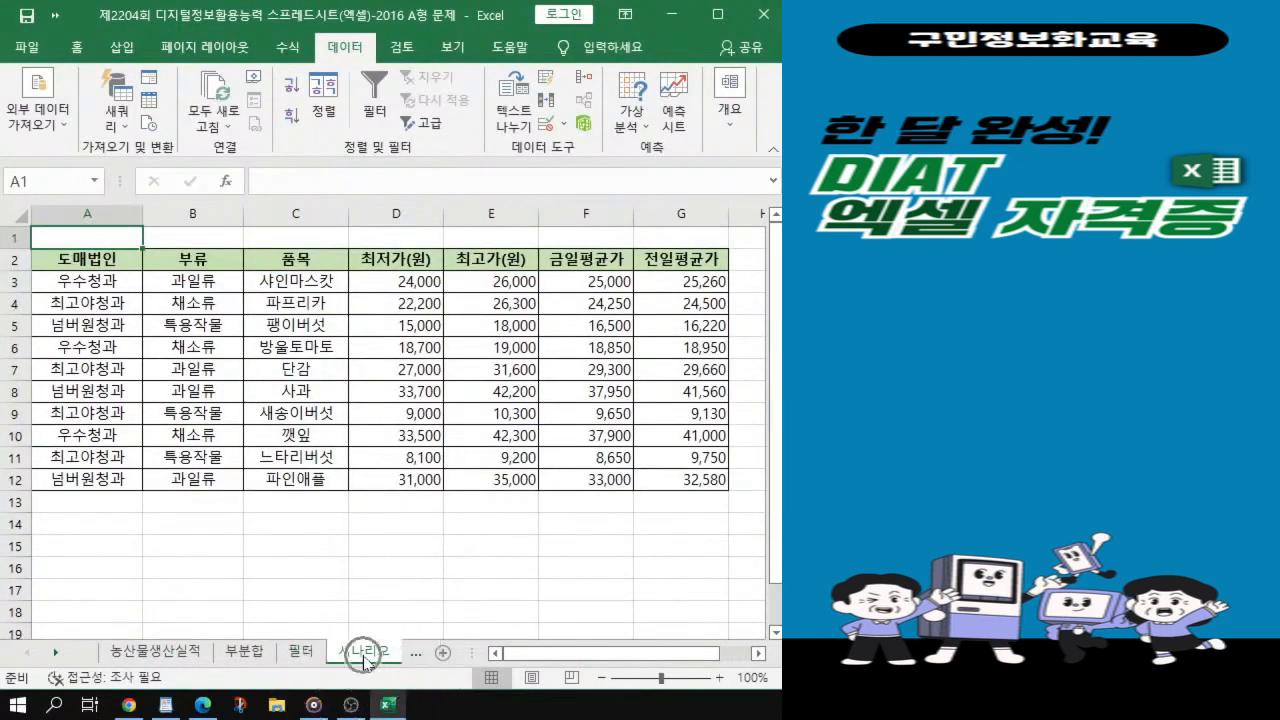
{"action": "key", "text": "alt+Tab"}
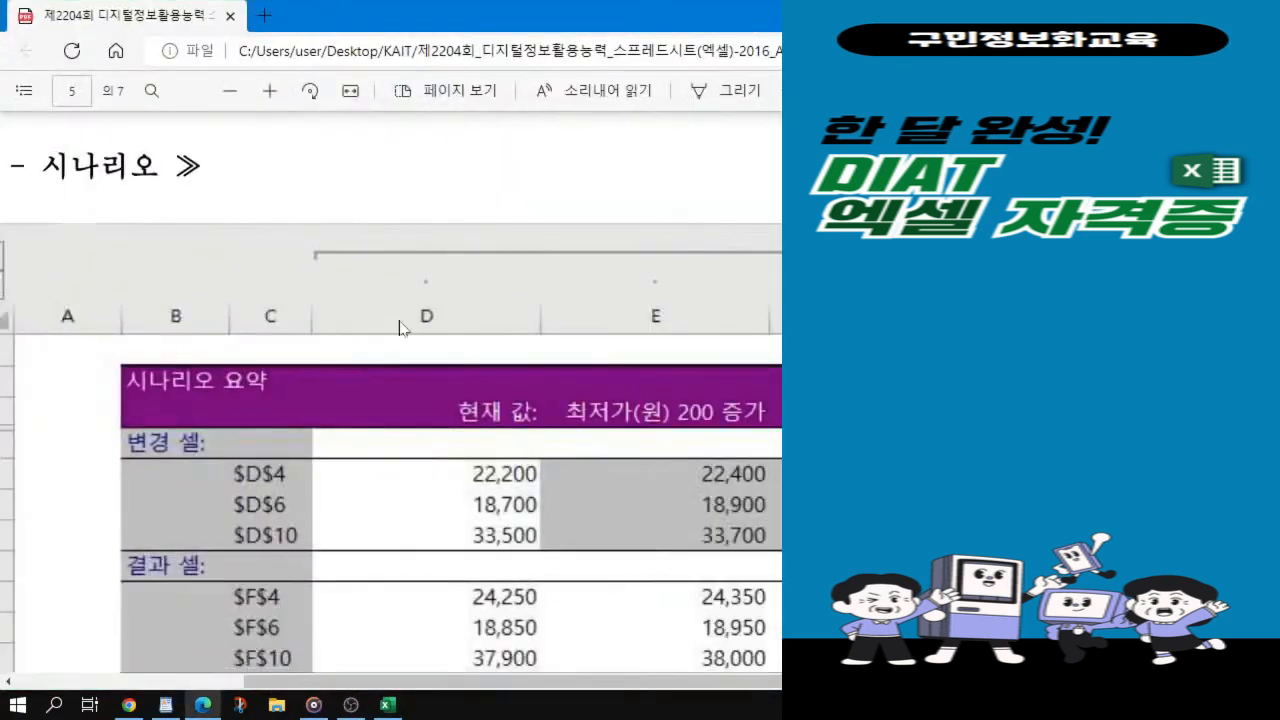
{"action": "scroll", "coordinate": [483, 289], "scroll_direction": "down", "scroll_amount": 2}
{"action": "scroll", "coordinate": [483, 289], "scroll_direction": "down", "scroll_amount": 2}
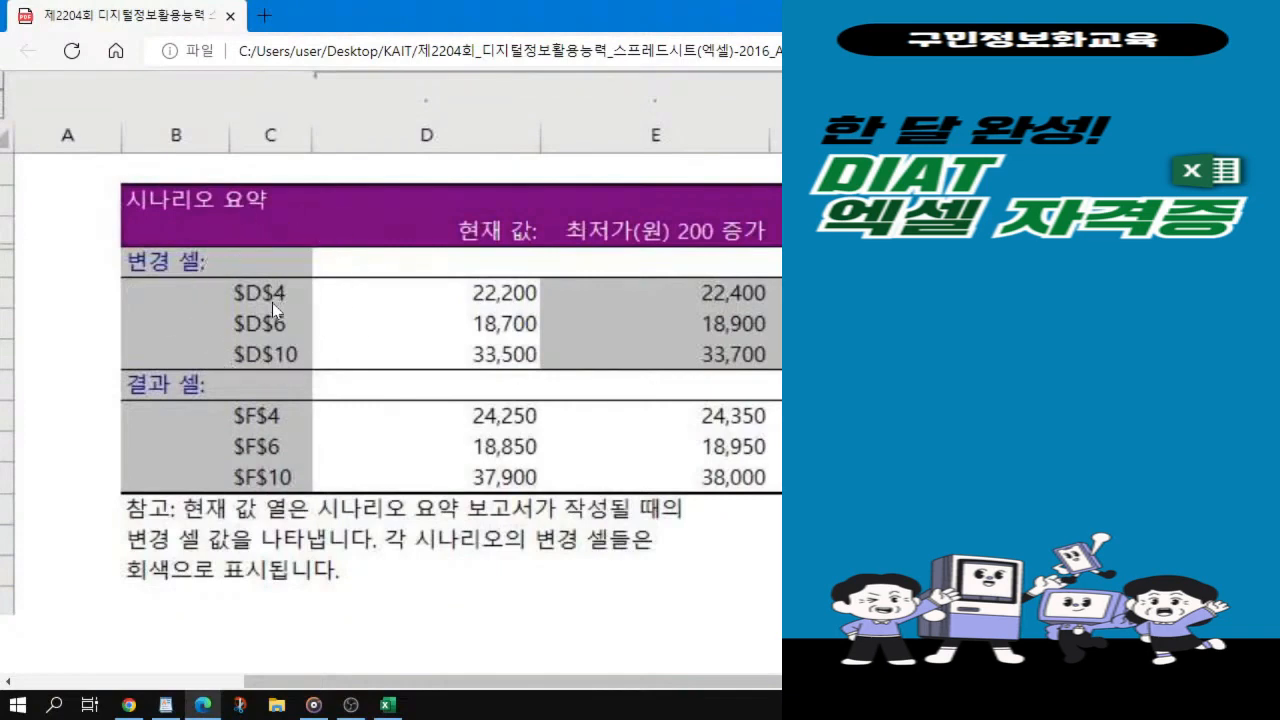
{"action": "key", "text": "ctrl"}
{"action": "key", "text": "ctrl"}
{"action": "key", "text": "ctrl"}
{"action": "key", "text": "ctrl"}
{"action": "key", "text": "ctrl"}
{"action": "key", "text": "ctrl"}
{"action": "key", "text": "ctrl"}
{"action": "key", "text": "ctrl"}
{"action": "key", "text": "ctrl"}
{"action": "key", "text": "ctrl"}
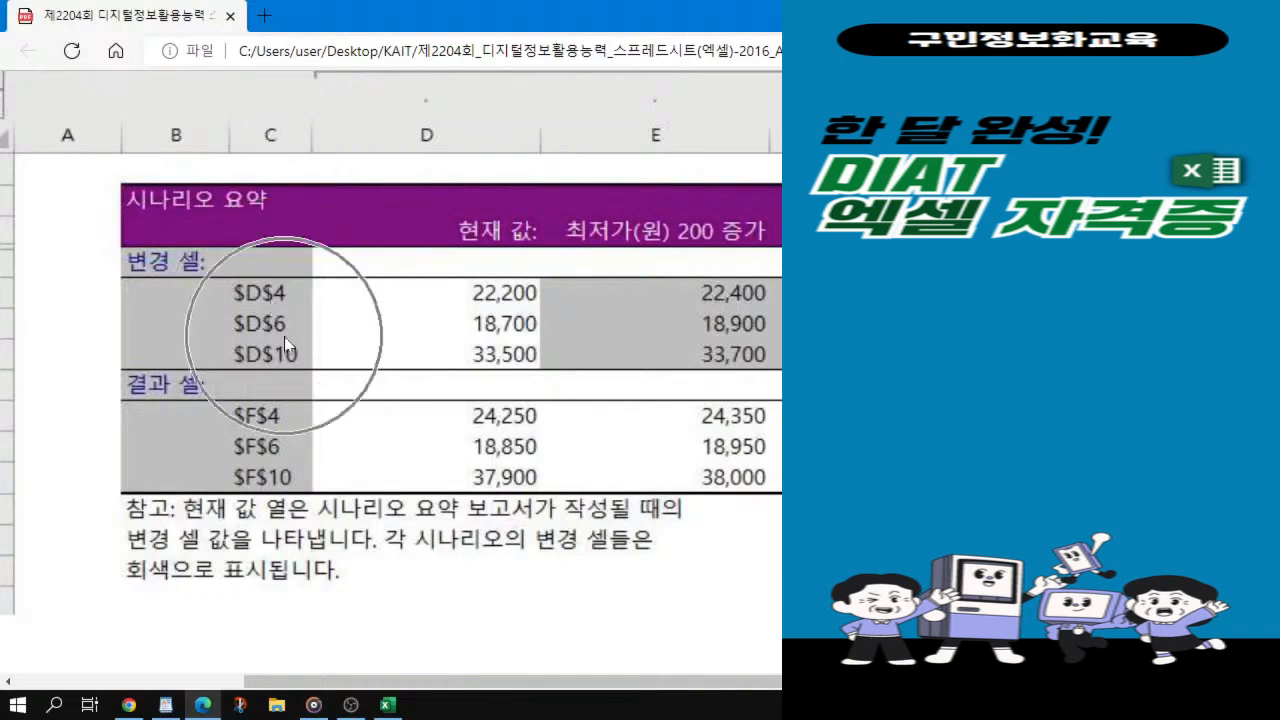
{"action": "key", "text": "ctrl"}
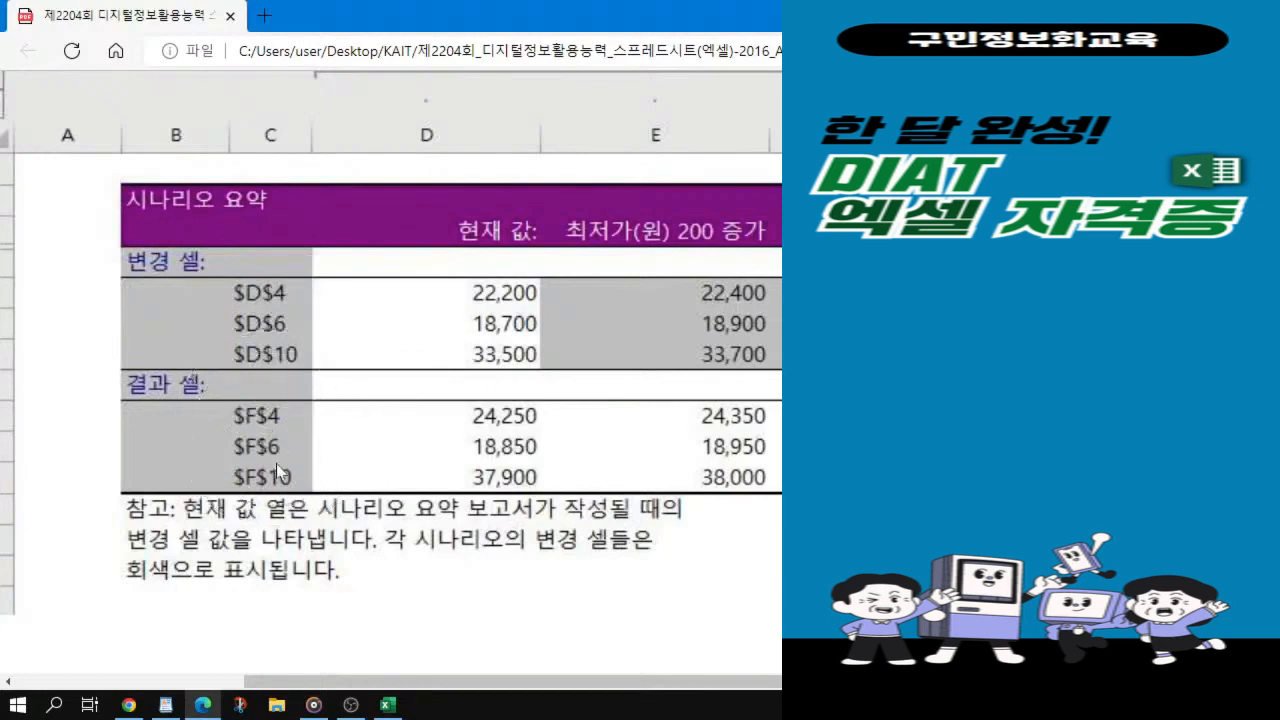
{"action": "key", "text": "ctrl"}
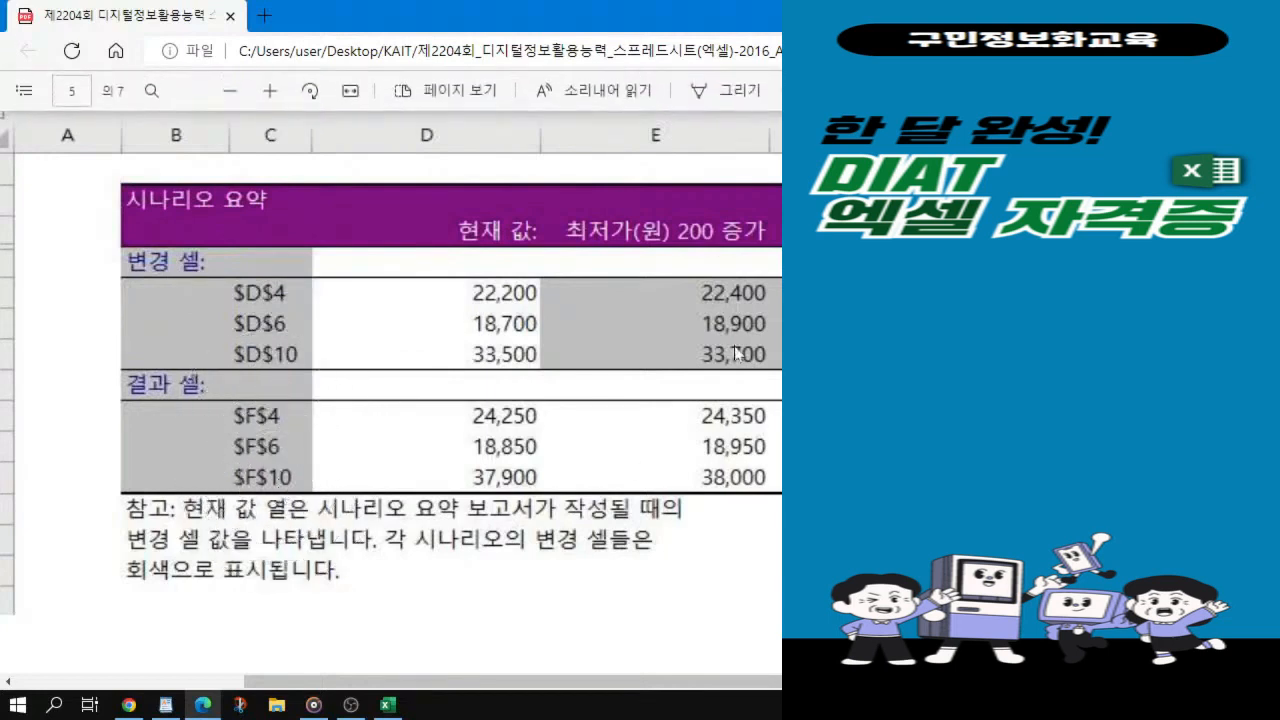
{"action": "key", "text": "ctrl"}
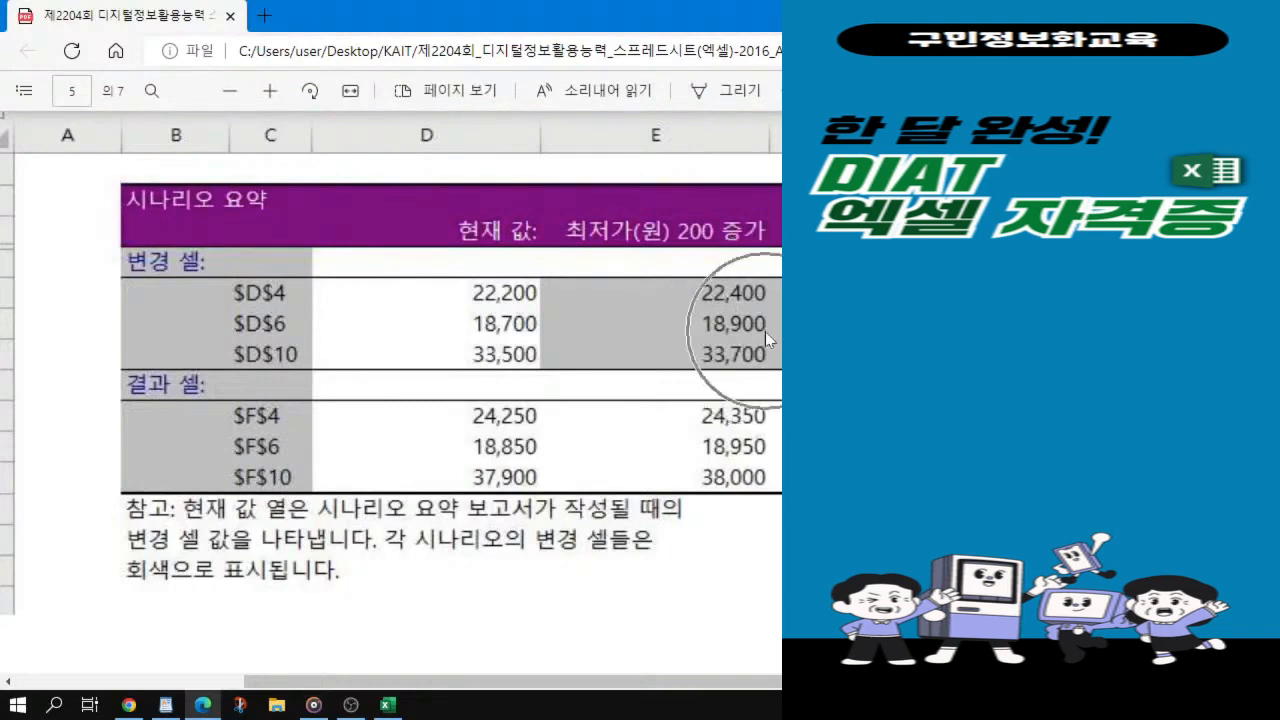
{"action": "key", "text": "ctrl"}
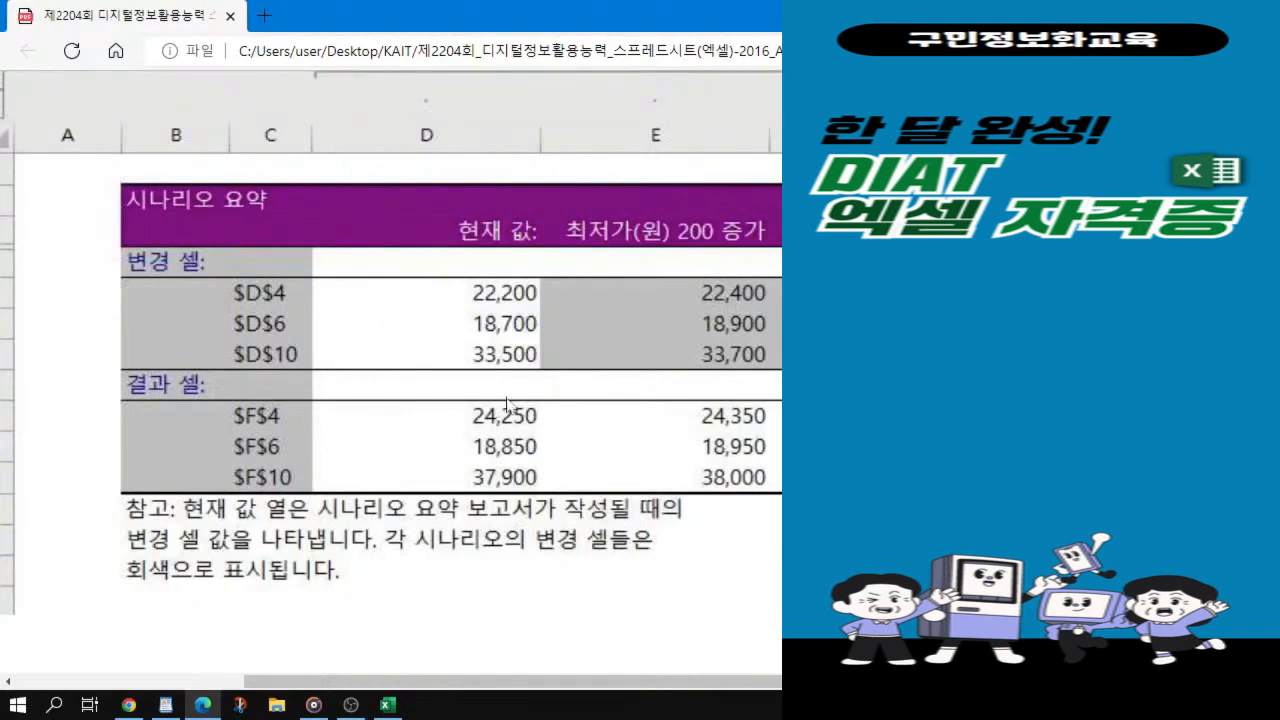
Step: Read the written scenario instructions in the exam PDF and return to the 시나리오 sheet in Excel
{"action": "scroll", "coordinate": [507, 404], "scroll_direction": "down", "scroll_amount": 5}
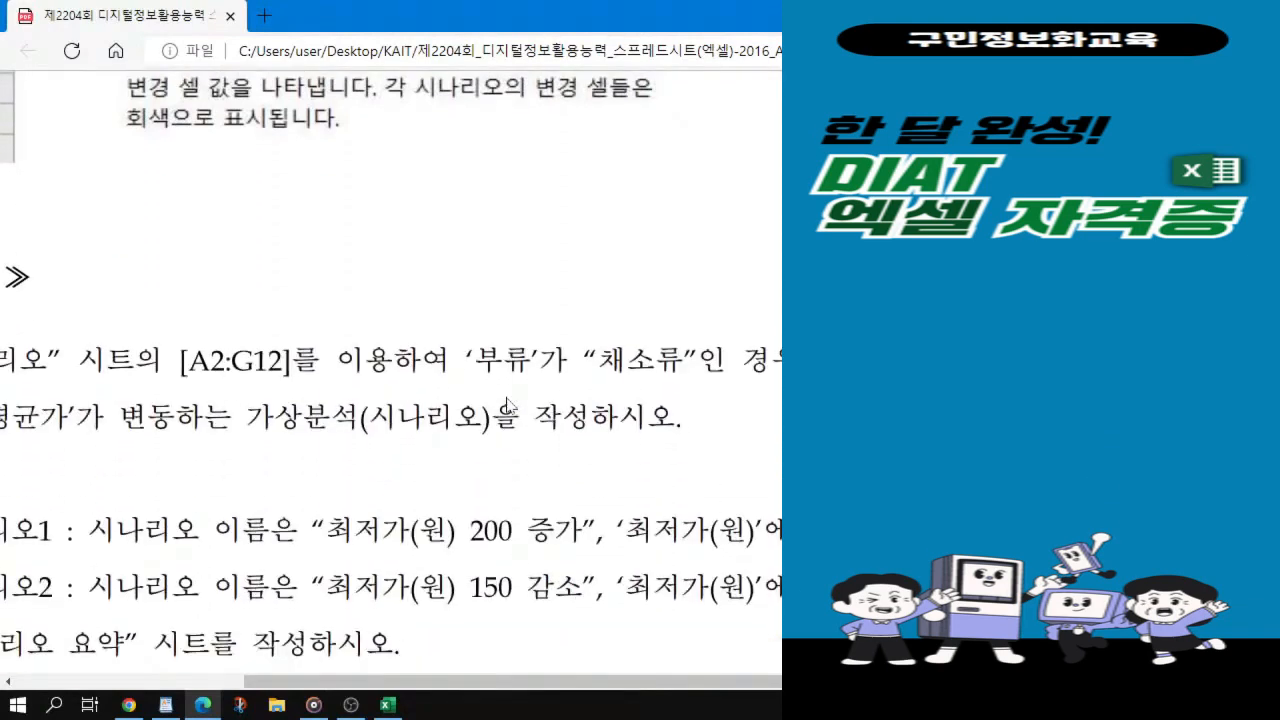
{"action": "scroll", "coordinate": [507, 404], "scroll_direction": "down", "scroll_amount": 1}
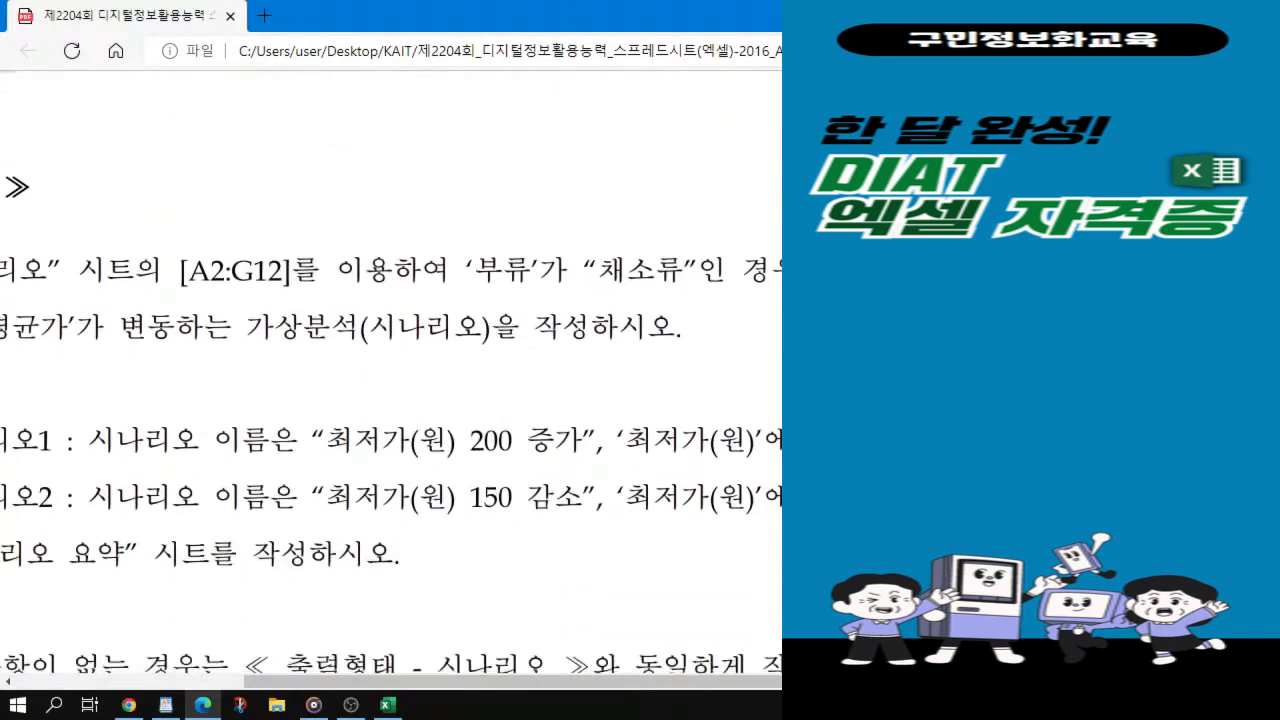
{"action": "left_click", "coordinate": [1211, 15]}
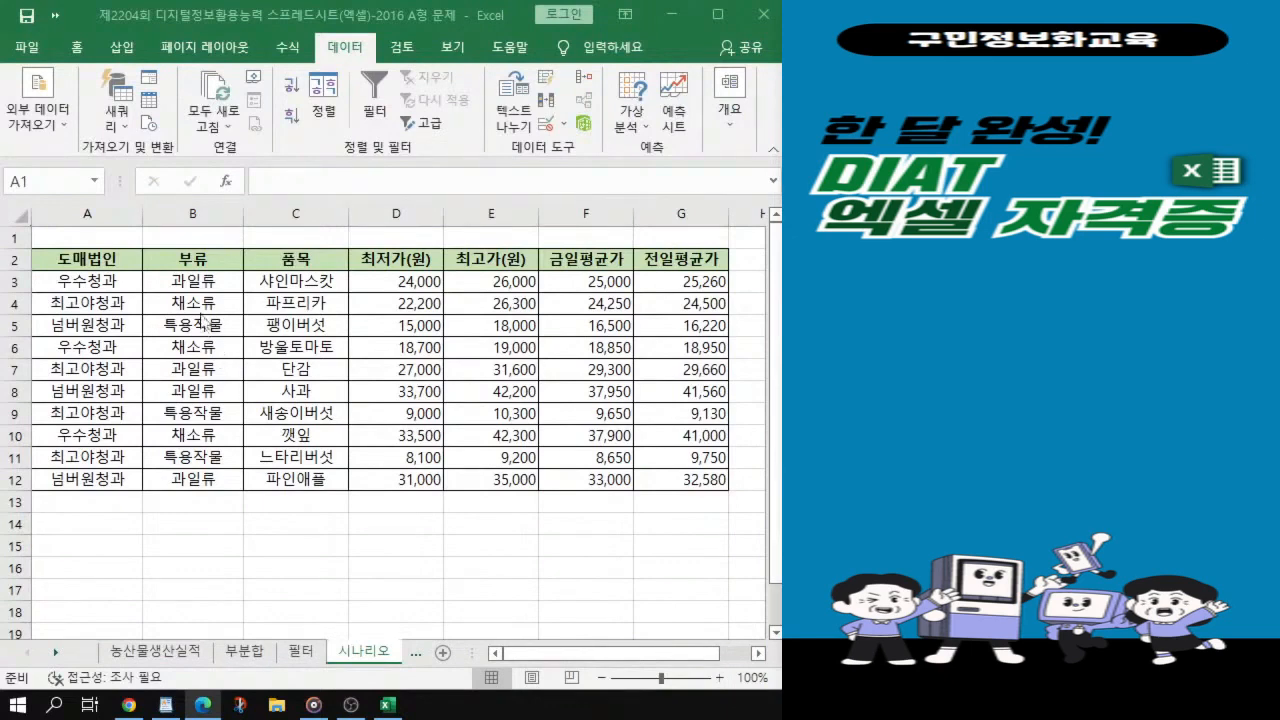
Step: Inspect the 금일평균가 formulas in F4, F6 and F9, and check them against the scenario task
{"action": "left_click", "coordinate": [592, 300]}
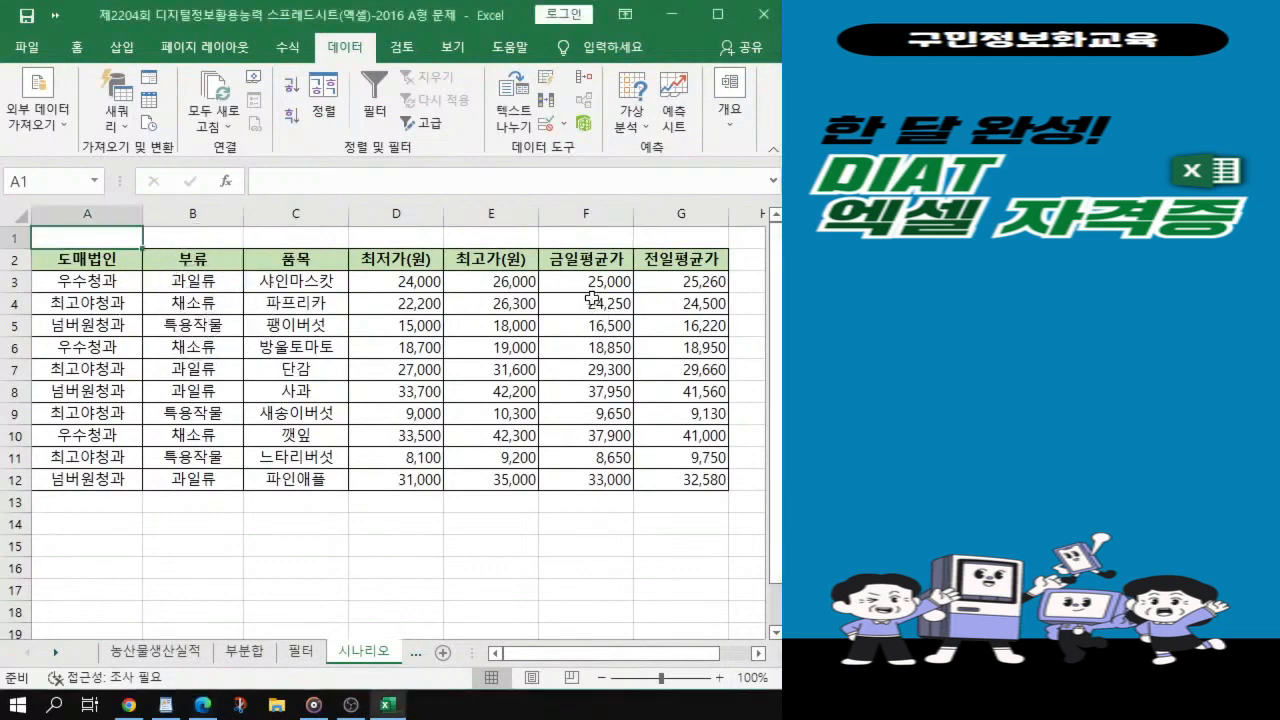
{"action": "left_click", "coordinate": [595, 350]}
{"action": "left_click", "coordinate": [586, 415]}
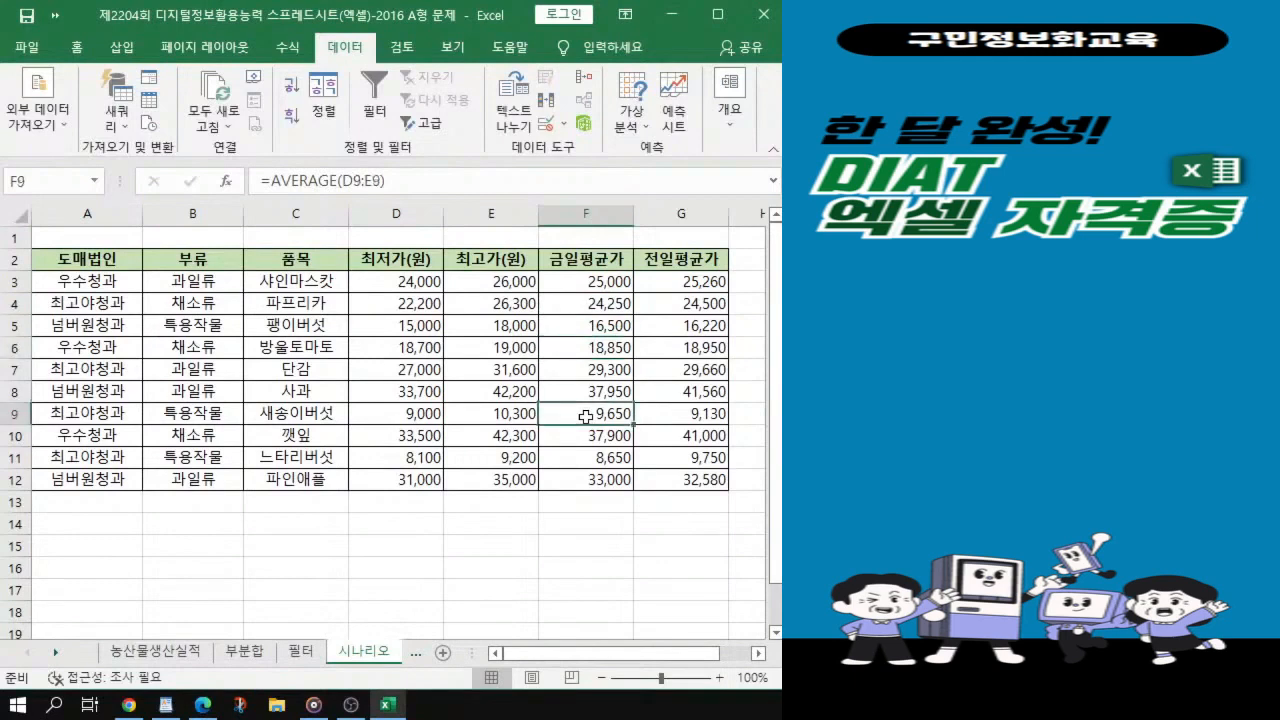
{"action": "key", "text": "alt+Tab"}
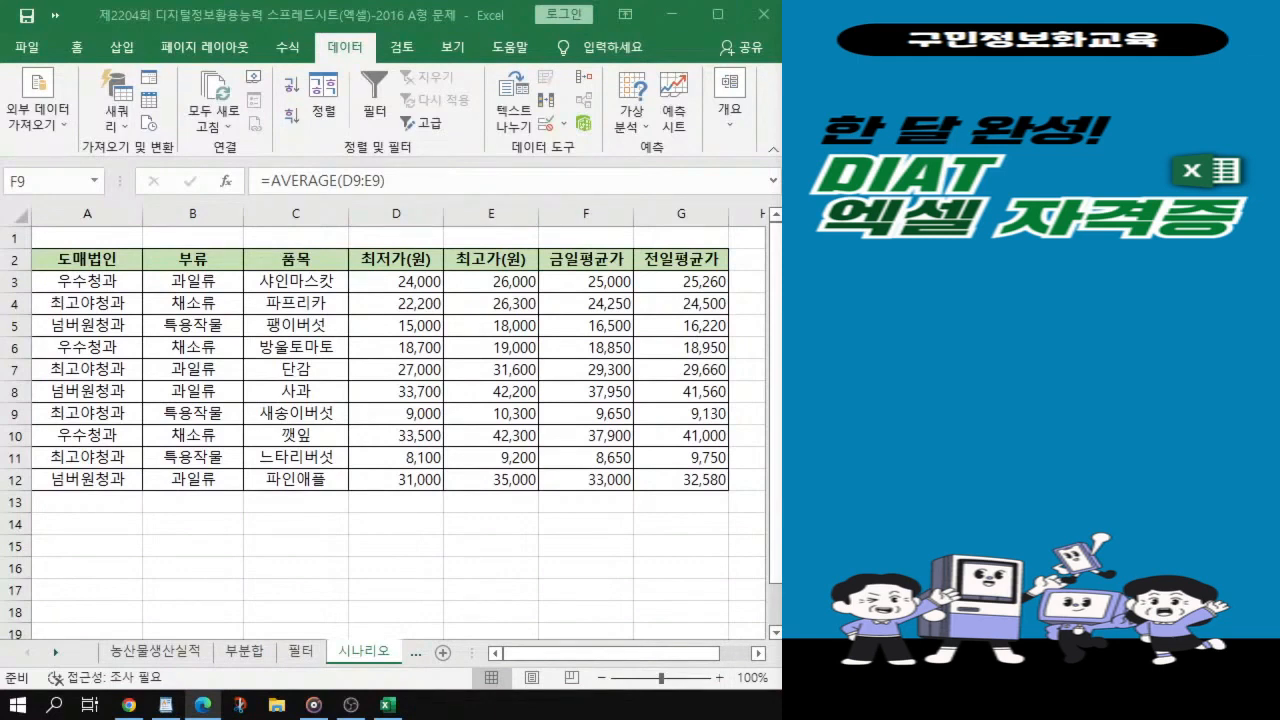
Step: Open the Scenario Manager from the what-if analysis tools and start adding a new scenario
{"action": "left_click", "coordinate": [323, 365]}
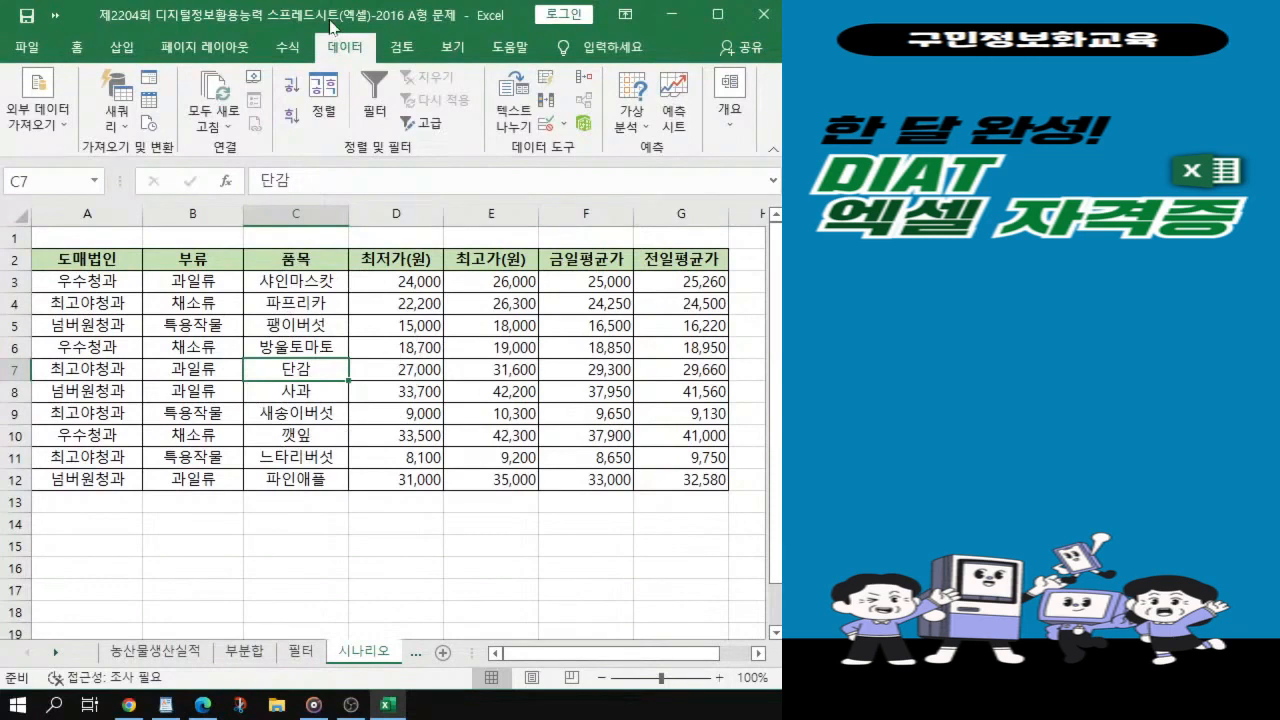
{"action": "left_click", "coordinate": [638, 134]}
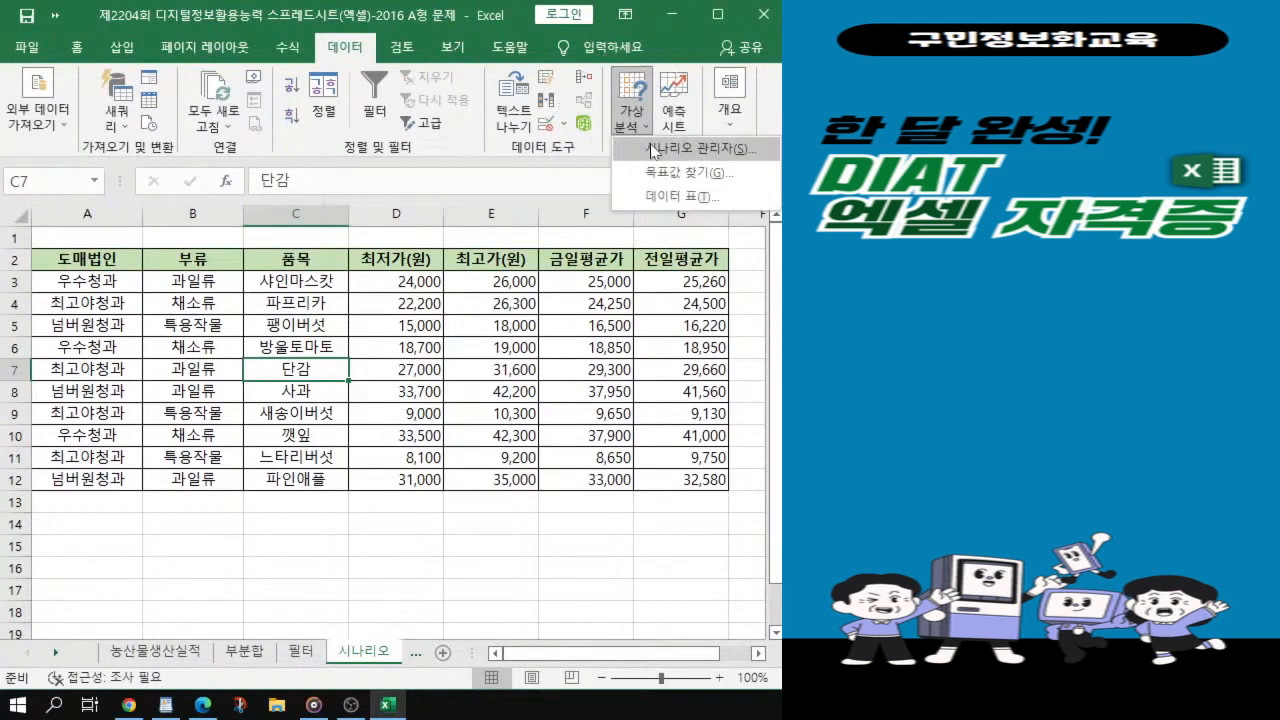
{"action": "left_click", "coordinate": [652, 150]}
{"action": "left_click_drag", "start_coordinate": [498, 172], "coordinate": [345, 168]}
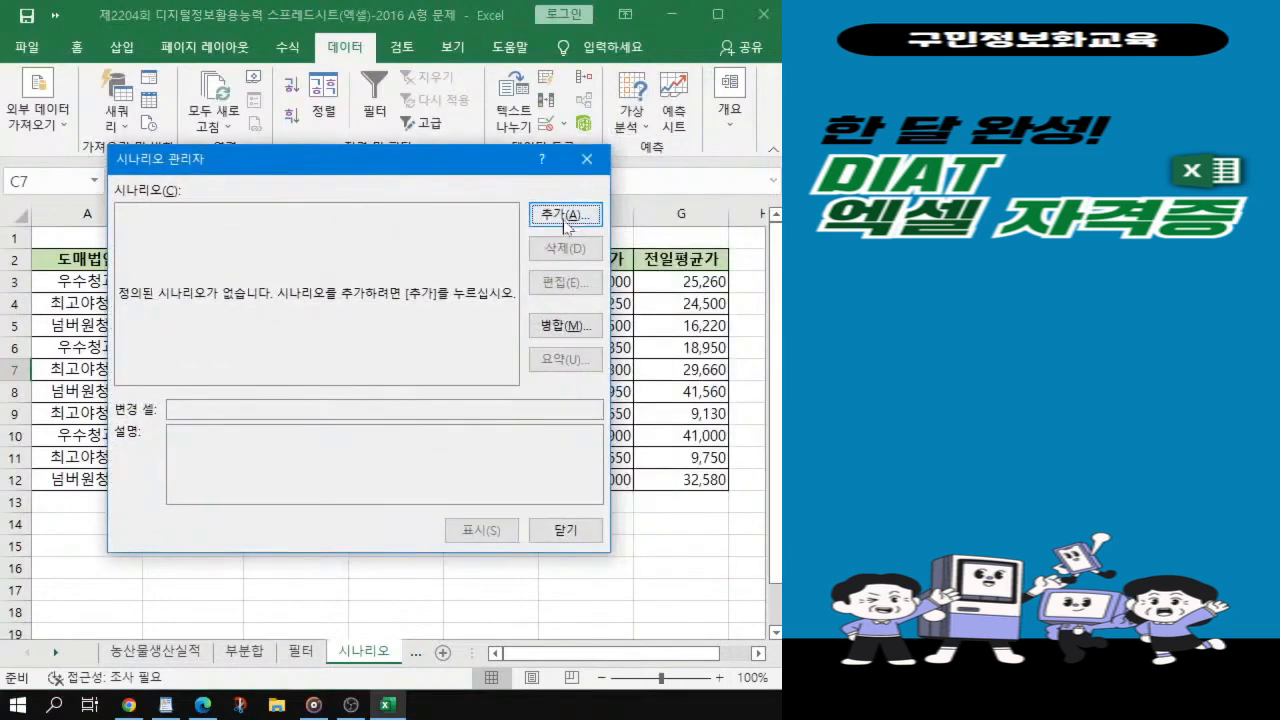
{"action": "left_click", "coordinate": [572, 218]}
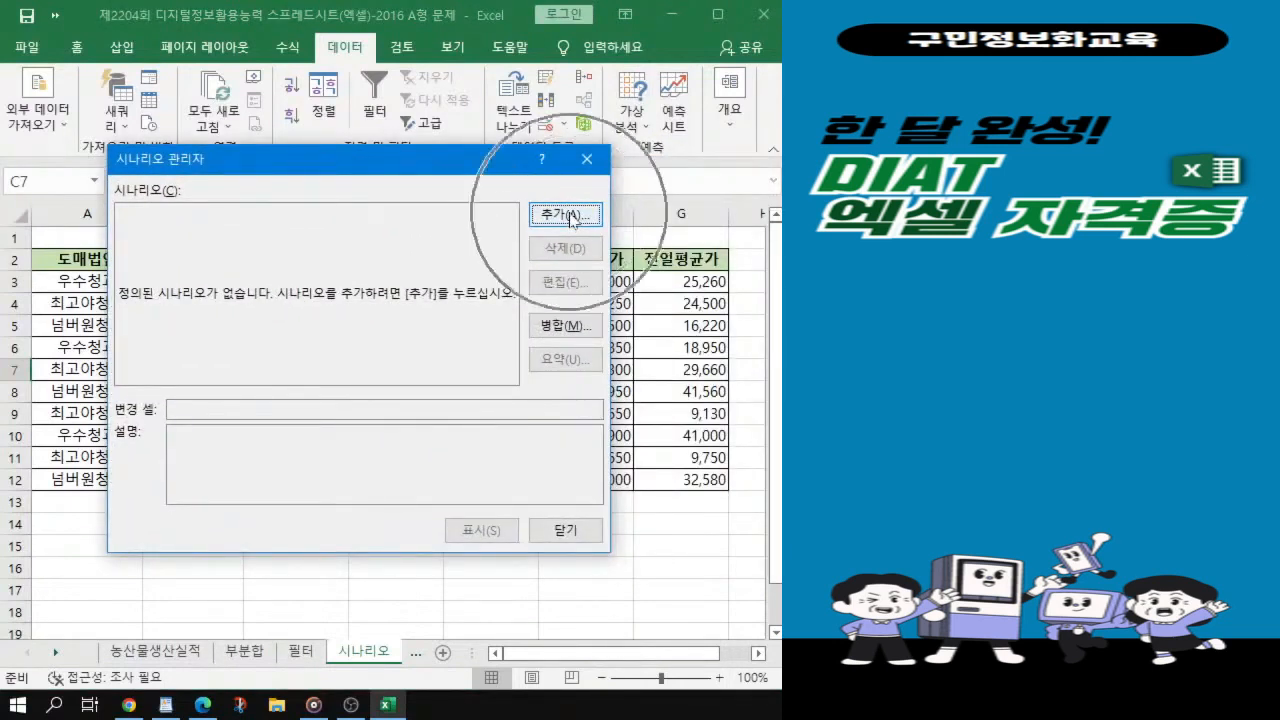
{"action": "left_click", "coordinate": [572, 218]}
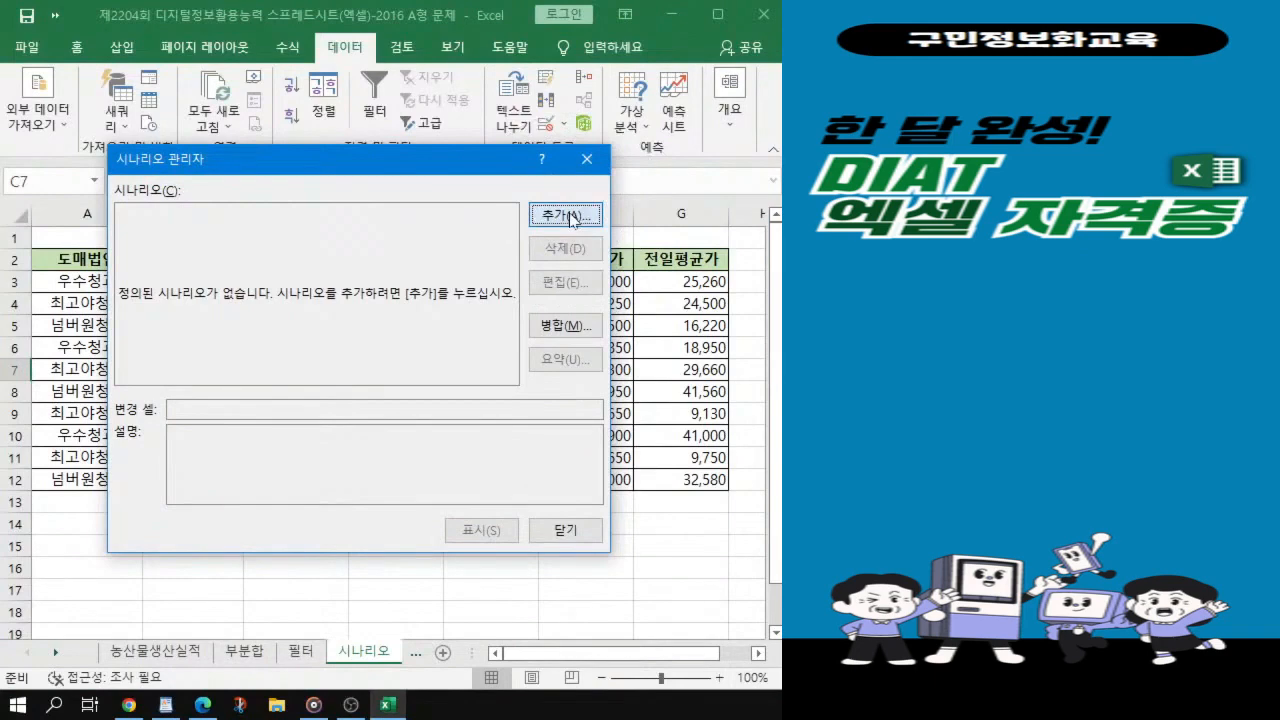
{"action": "left_click_drag", "start_coordinate": [278, 192], "coordinate": [318, 200]}
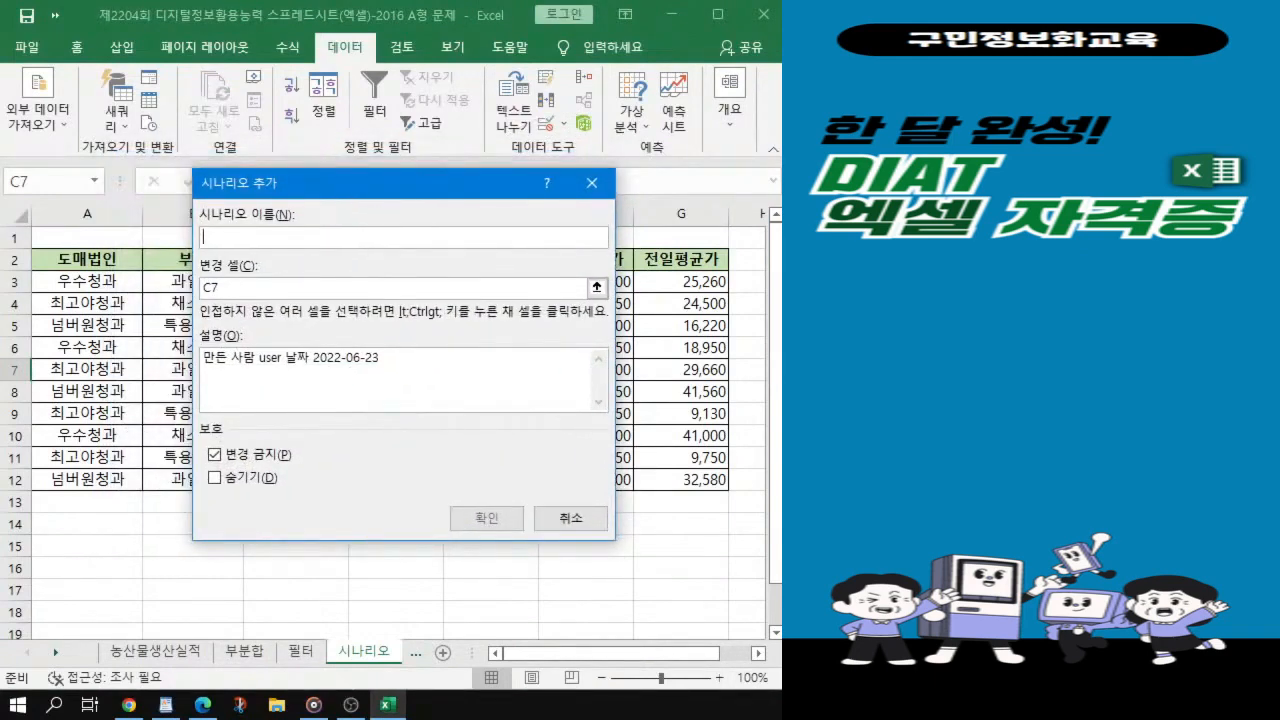
Step: Name the new scenario "최저가(원) 200 증가"
{"action": "type", "text": "쵲"}
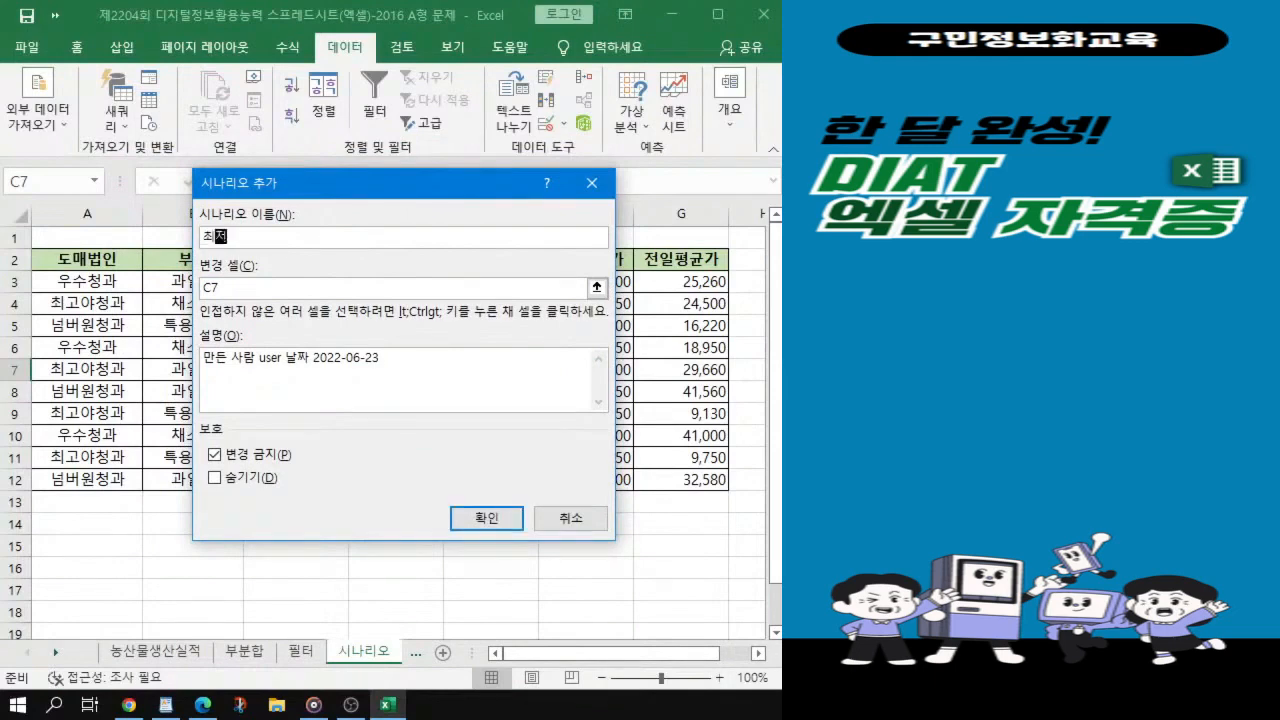
{"action": "type", "text": "저가(원)2"}
{"action": "key", "text": "BackSpace"}
{"action": "key", "text": "BackSpace"}
{"action": "type", "text": "0200줄"}
{"action": "type", "text": "가"}
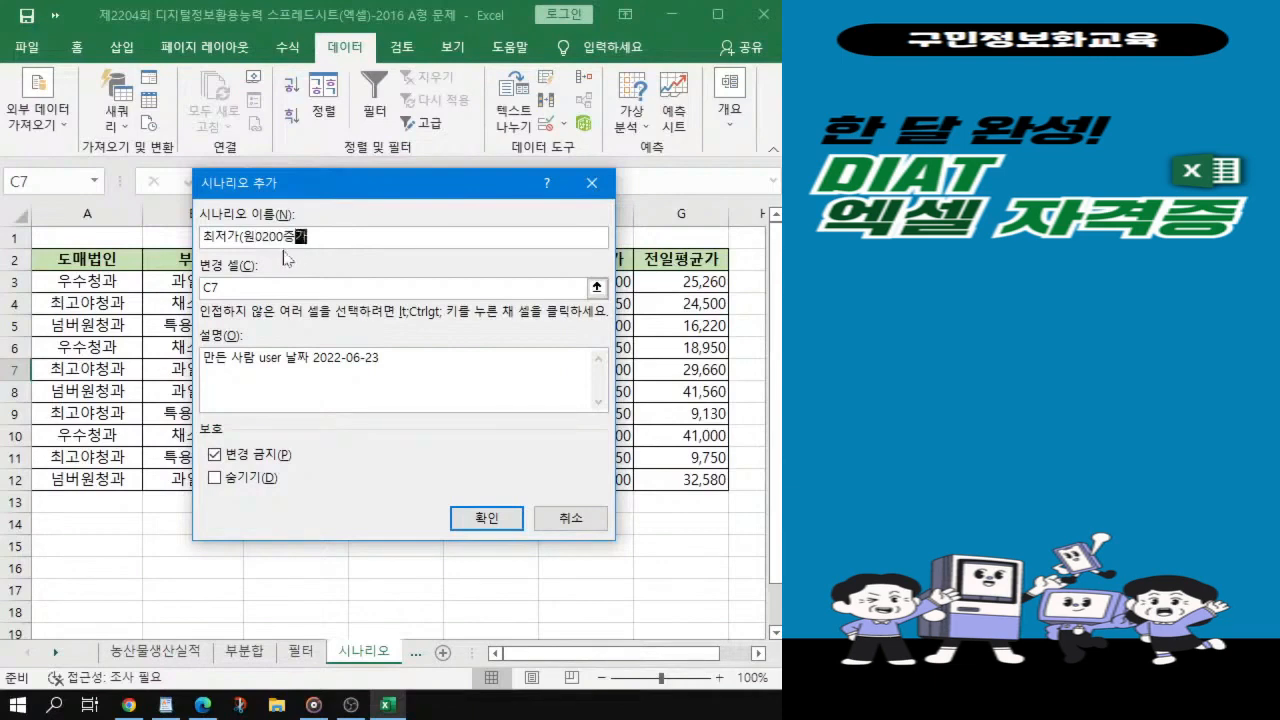
{"action": "left_click", "coordinate": [262, 237]}
{"action": "key", "text": "BackSpace"}
{"action": "type", "text": ")"}
{"action": "left_click", "coordinate": [287, 237]}
{"action": "left_click", "coordinate": [318, 289]}
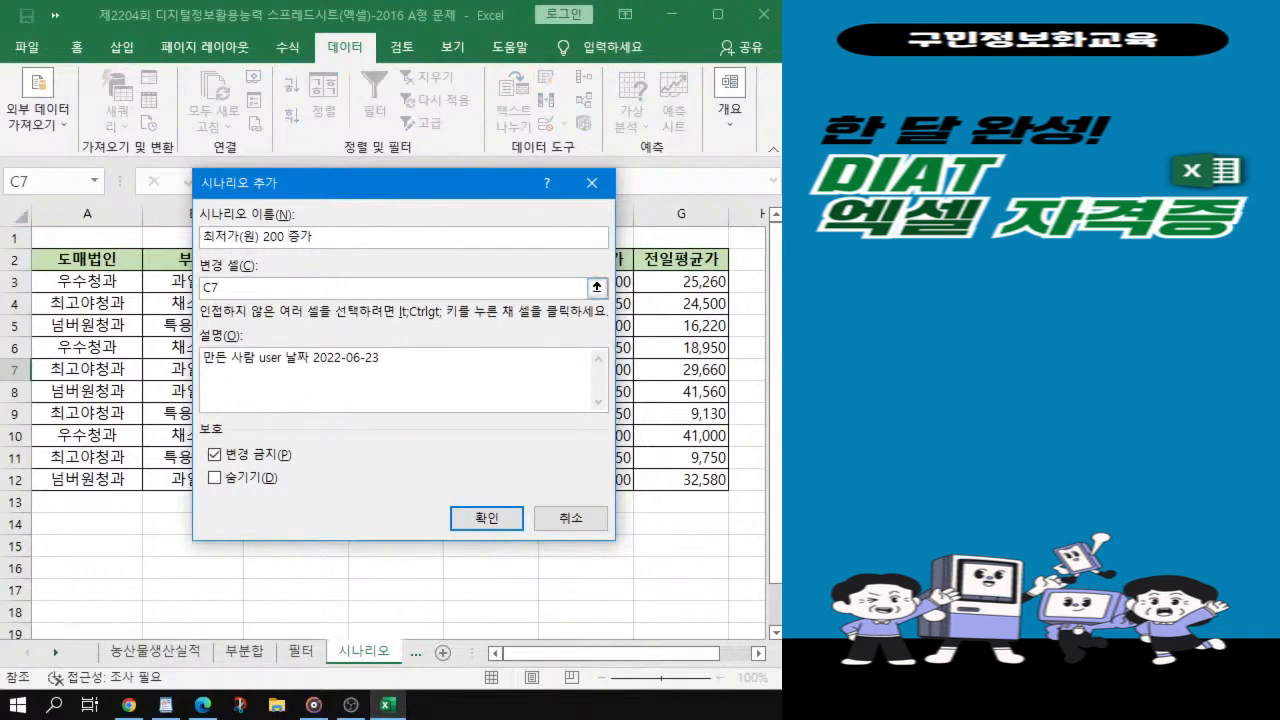
Step: Replace the changing cells of the "최저가(원) 200 증가" scenario with the 채소류 최저가(원) cells D4, D6 and D10, and confirm
{"action": "left_click_drag", "start_coordinate": [232, 288], "coordinate": [122, 263]}
{"action": "key", "text": "BackSpace"}
{"action": "left_click_drag", "start_coordinate": [466, 176], "coordinate": [769, 216]}
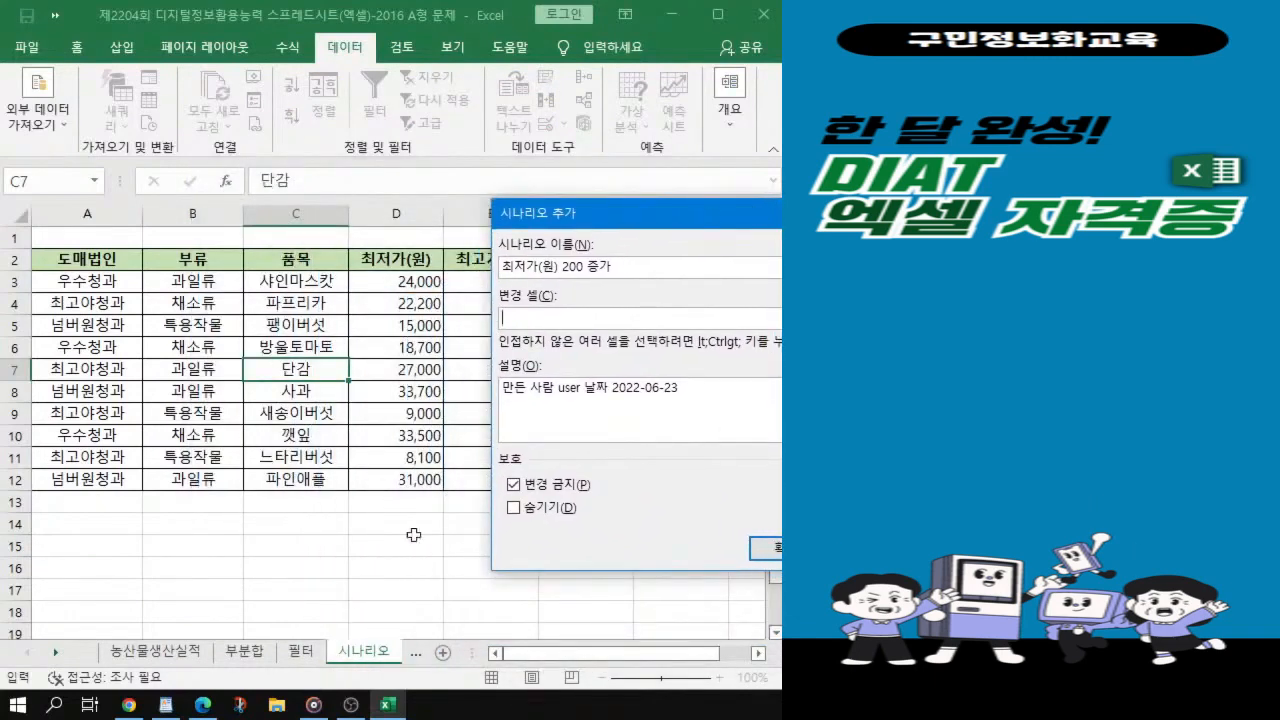
{"action": "left_click", "coordinate": [395, 306]}
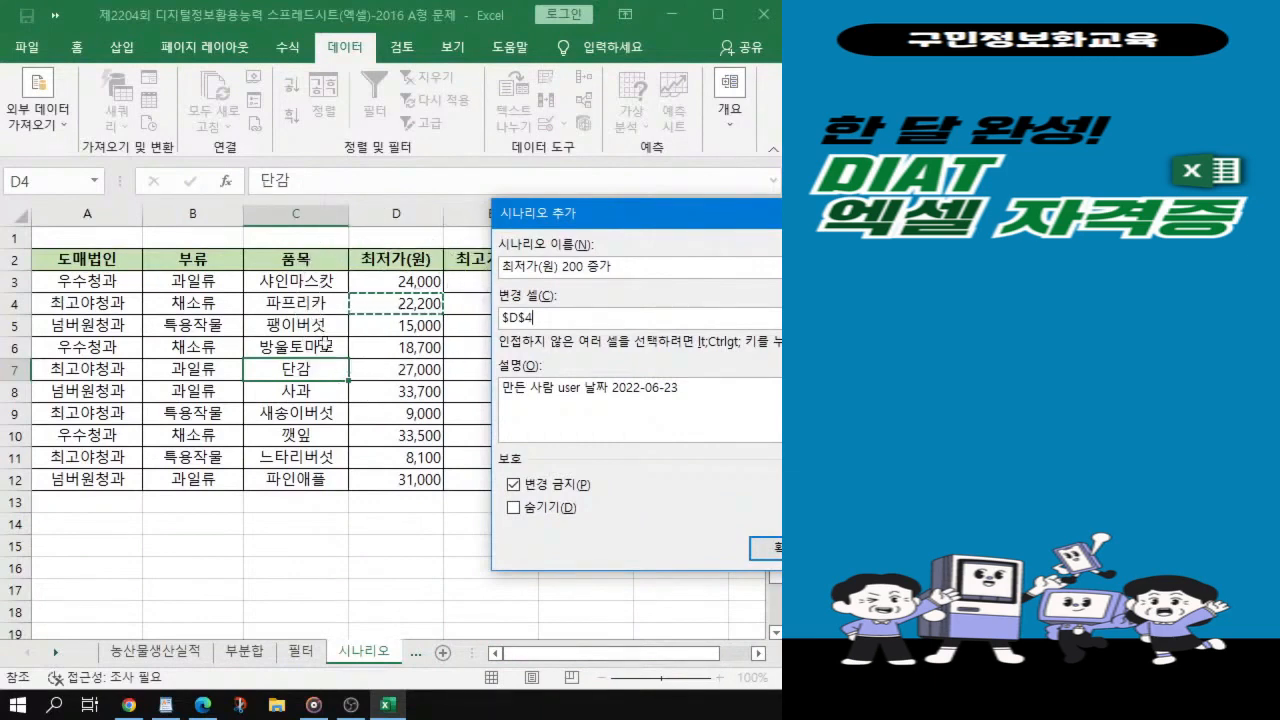
{"action": "left_click", "coordinate": [413, 346], "text": "ctrl"}
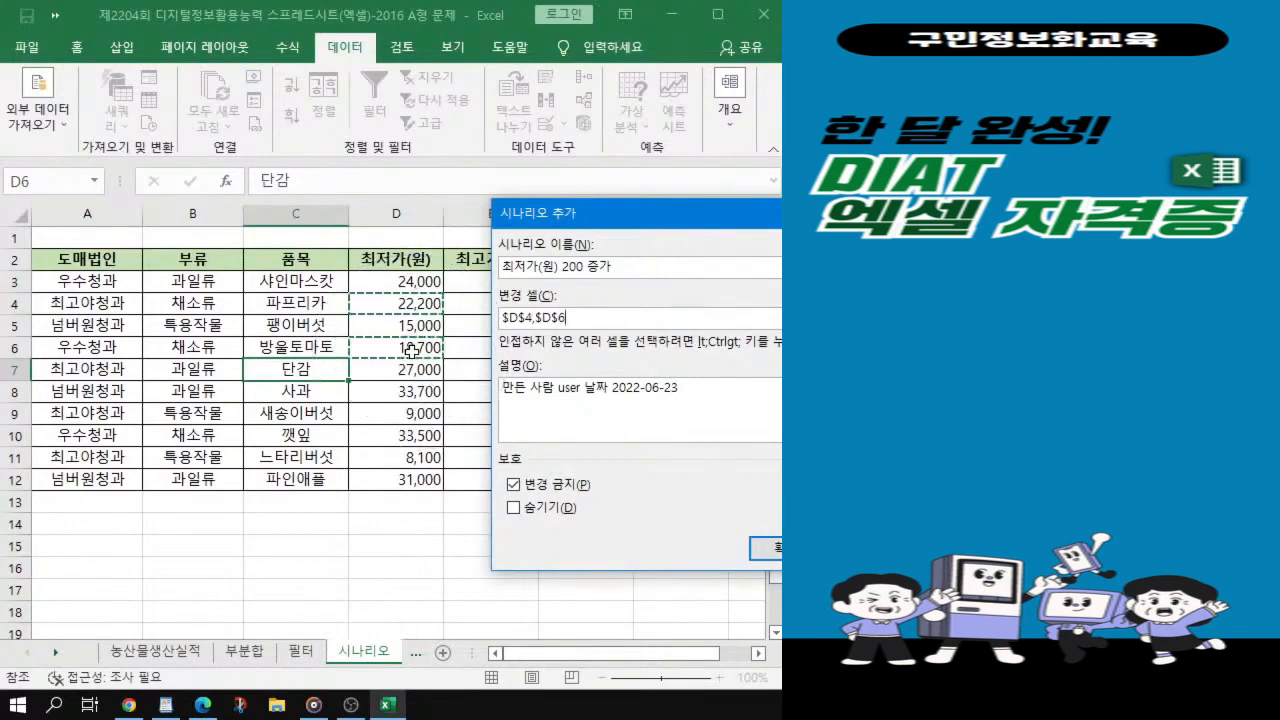
{"action": "left_click", "coordinate": [410, 437], "text": "ctrl"}
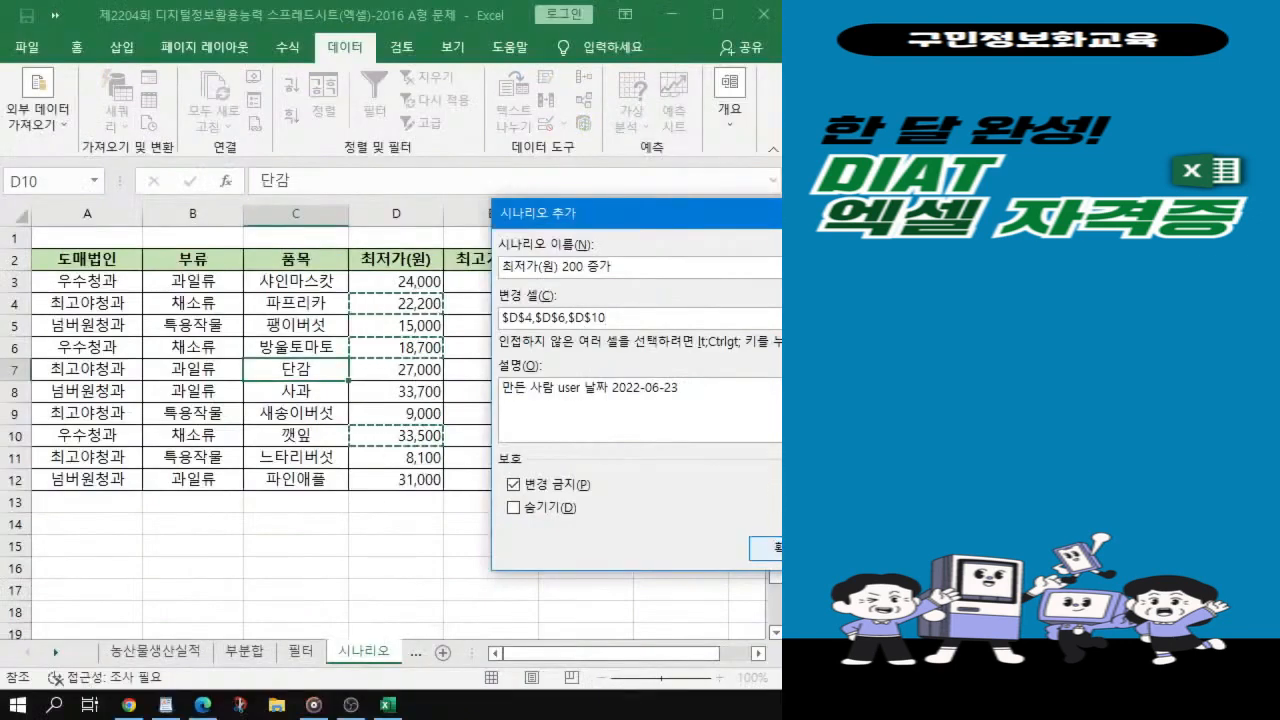
{"action": "key", "text": "ctrl"}
{"action": "left_click", "coordinate": [780, 548]}
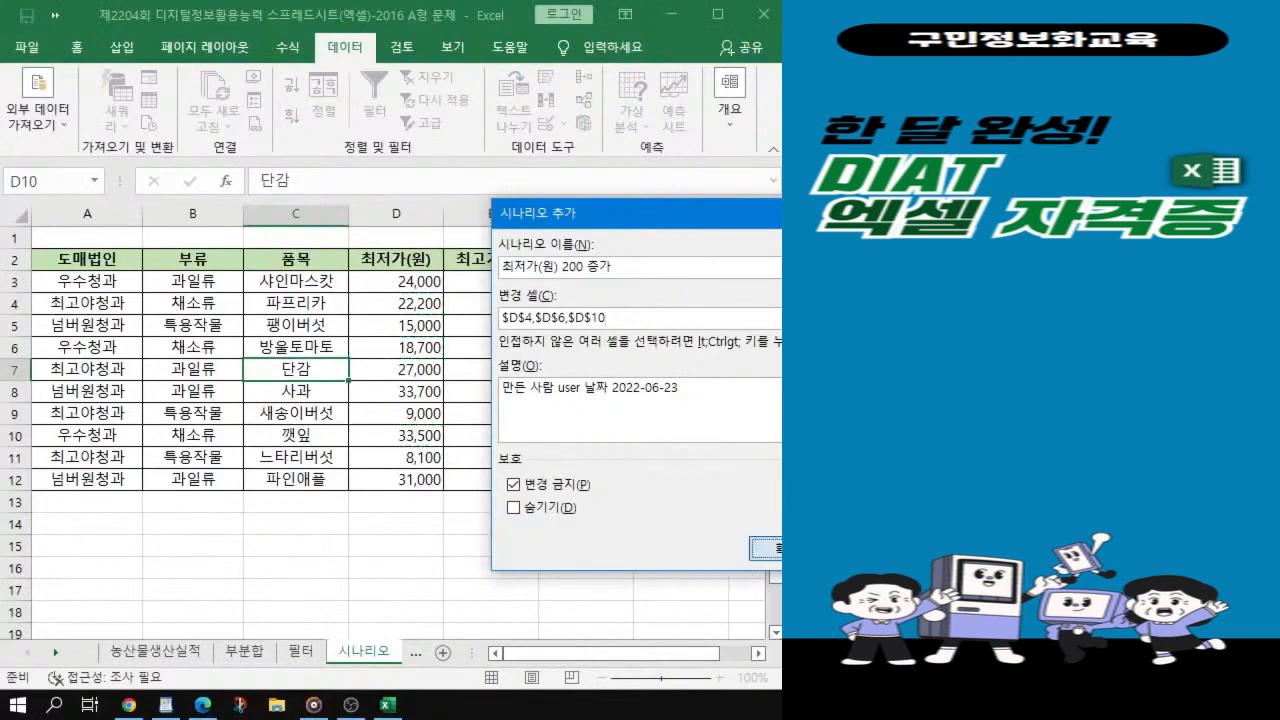
Step: Enter the scenario values 22400 for D4, 18900 for D6 and 33700 for D10
{"action": "left_click_drag", "start_coordinate": [747, 340], "coordinate": [553, 259]}
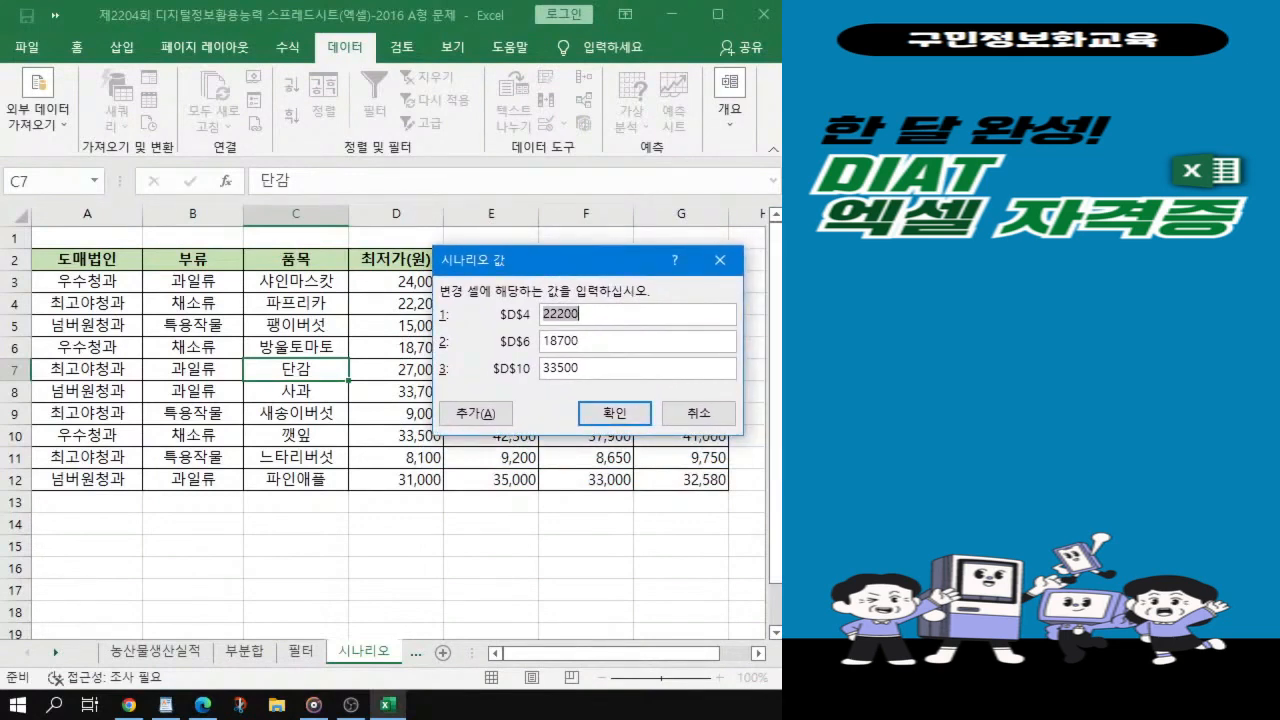
{"action": "type", "text": "22400"}
{"action": "key", "text": "Tab"}
{"action": "type", "text": "1"}
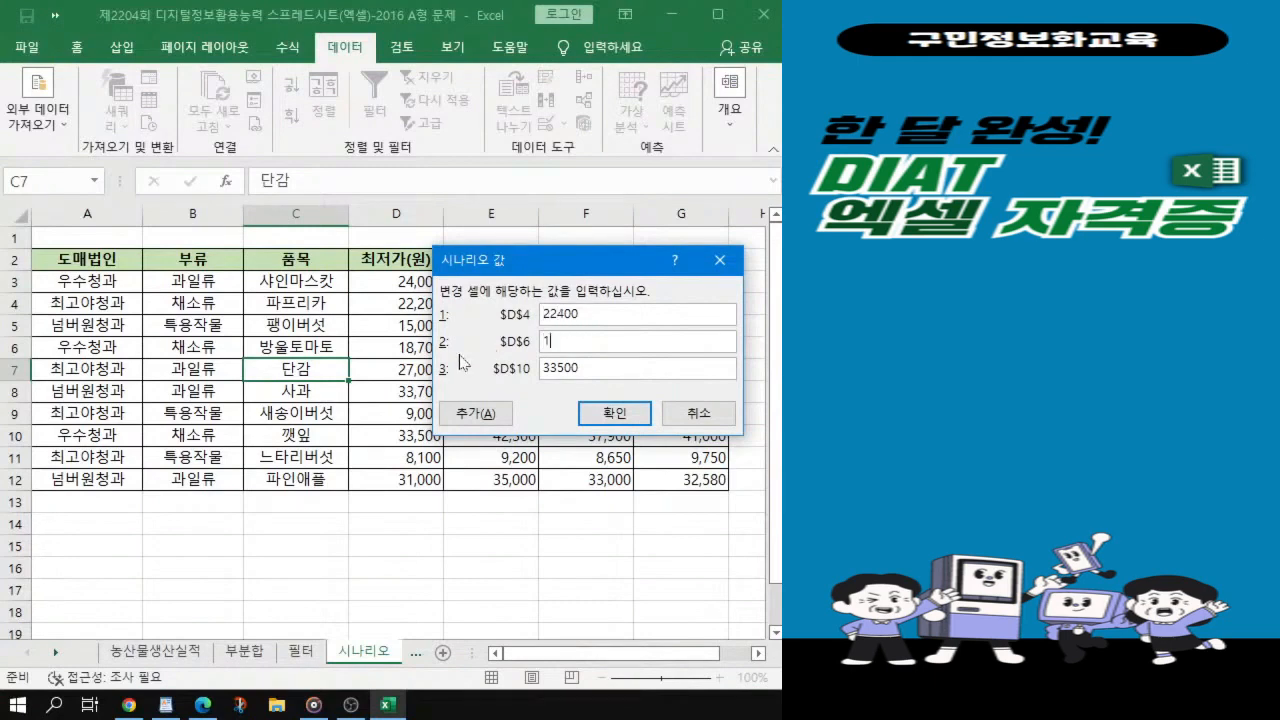
{"action": "type", "text": "8900"}
{"action": "key", "text": "Tab"}
{"action": "type", "text": "33700"}
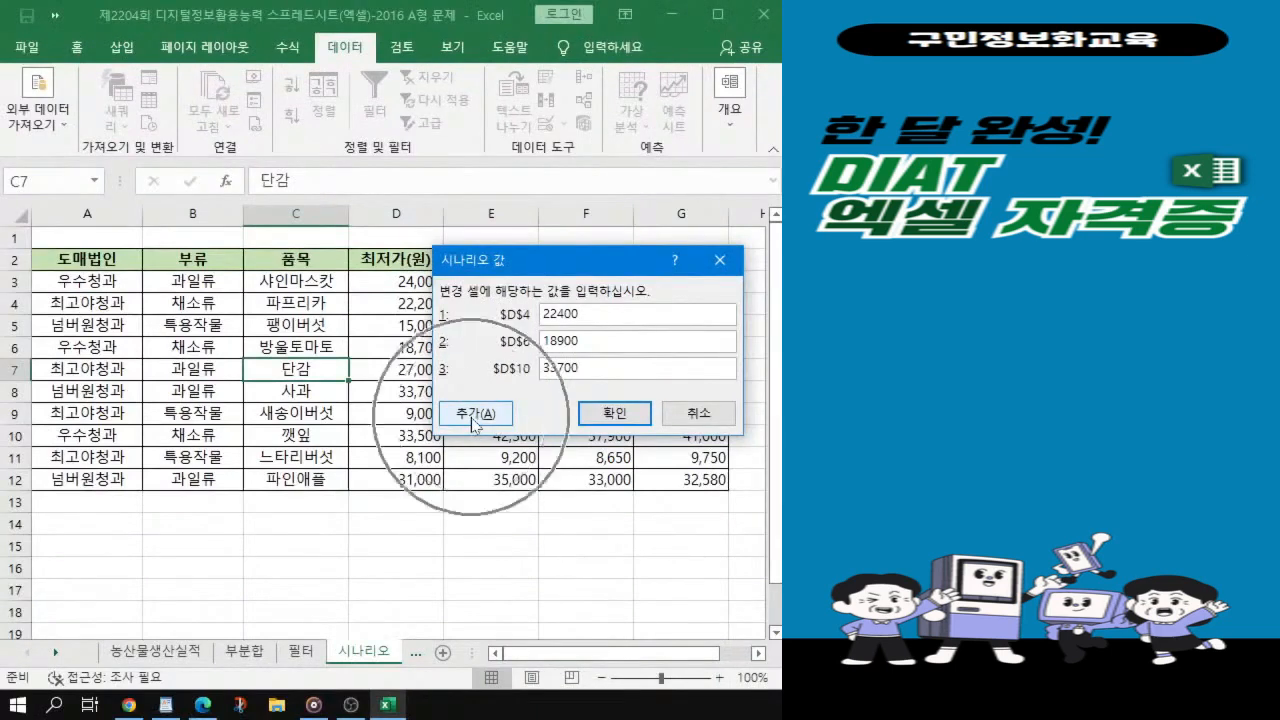
Step: Add a second scenario named "최저가(원) 150 감소" with the same changing cells D4, D6 and D10
{"action": "left_click", "coordinate": [474, 421]}
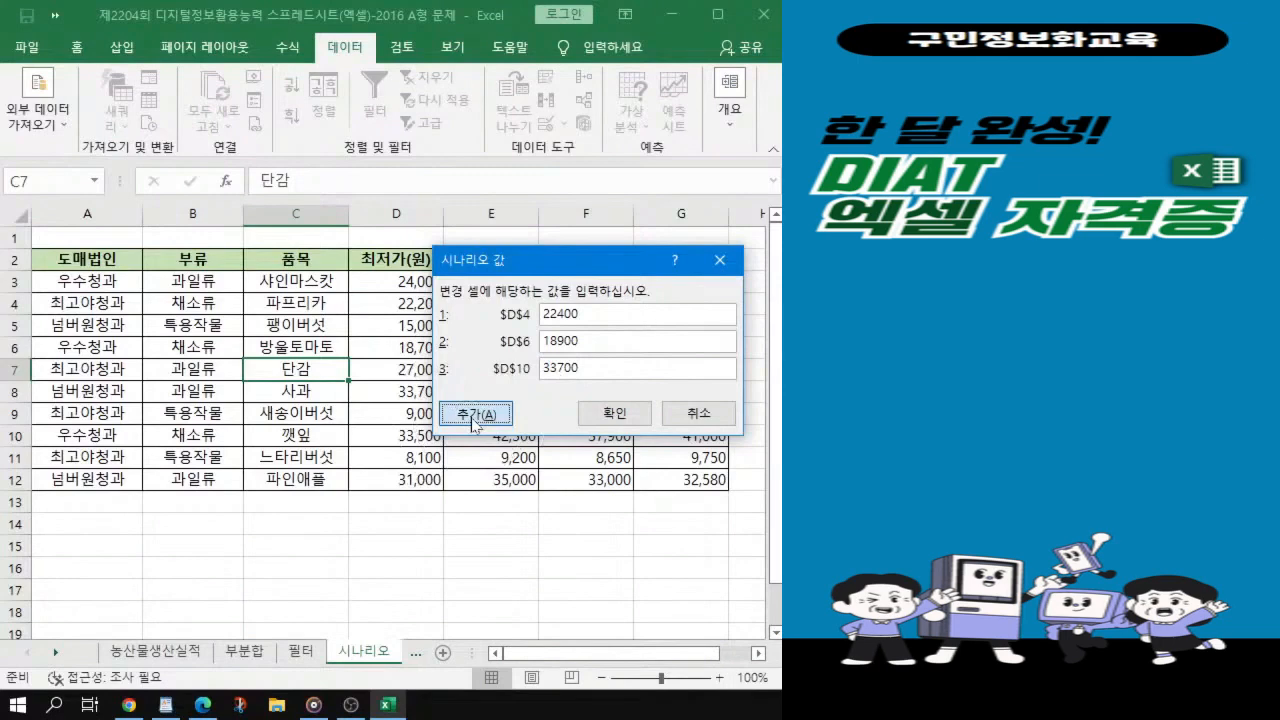
{"action": "left_click", "coordinate": [475, 416]}
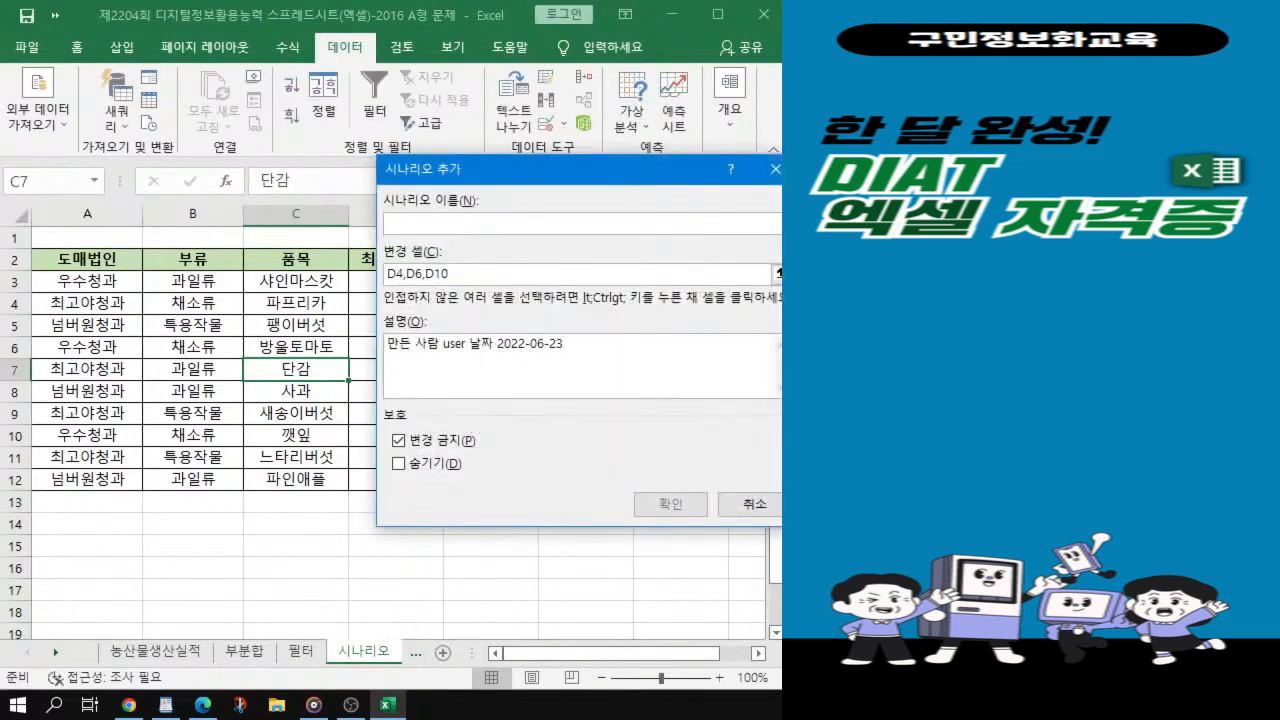
{"action": "key", "text": "alt+Tab"}
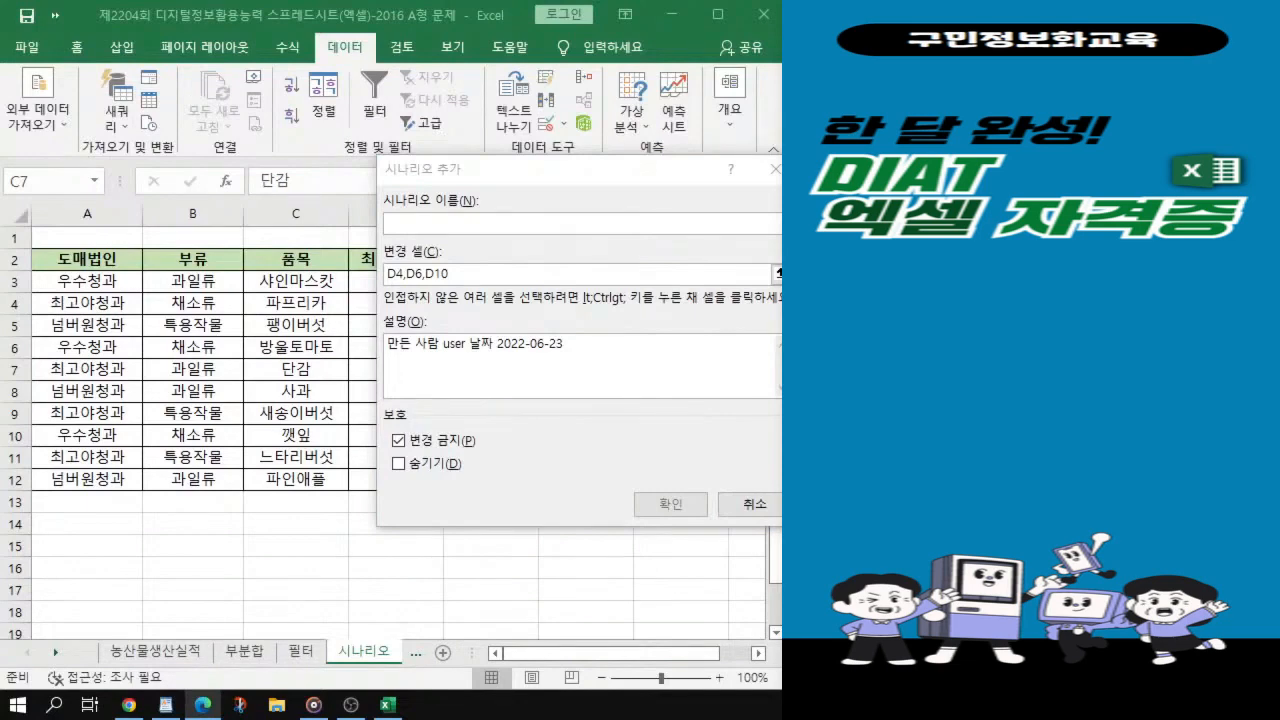
{"action": "left_click", "coordinate": [776, 223]}
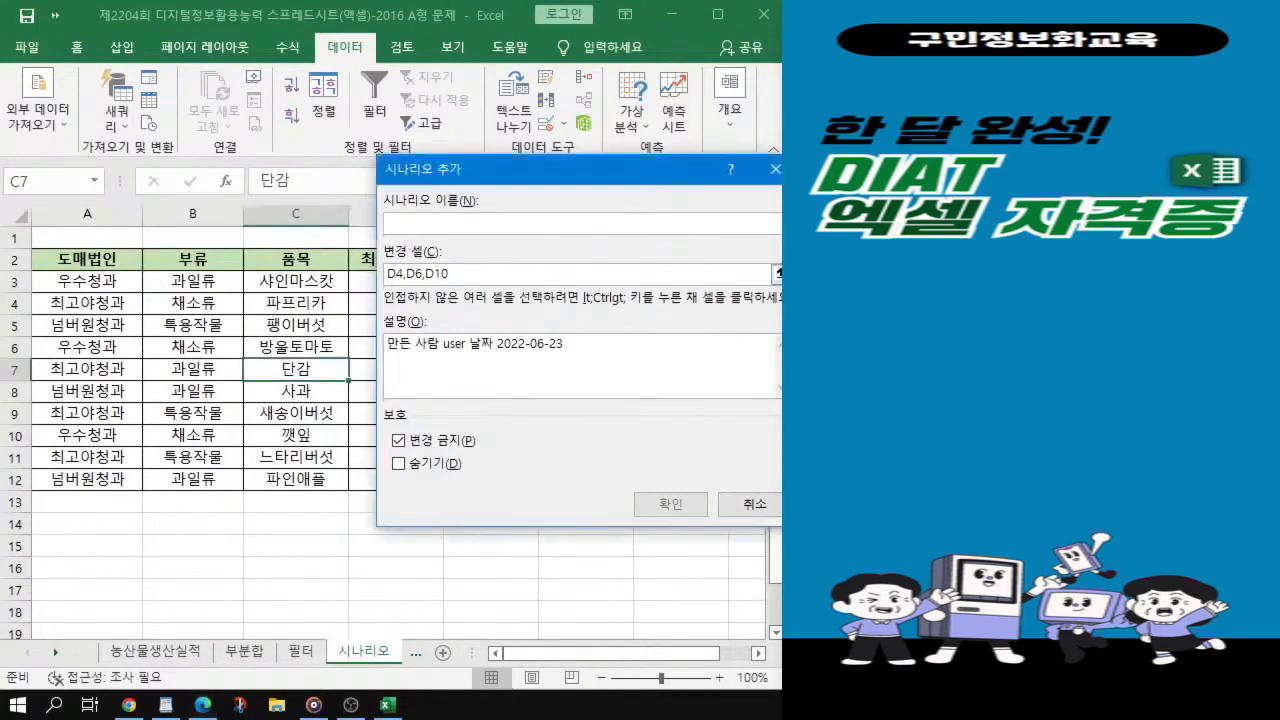
{"action": "left_click_drag", "start_coordinate": [527, 178], "coordinate": [508, 178]}
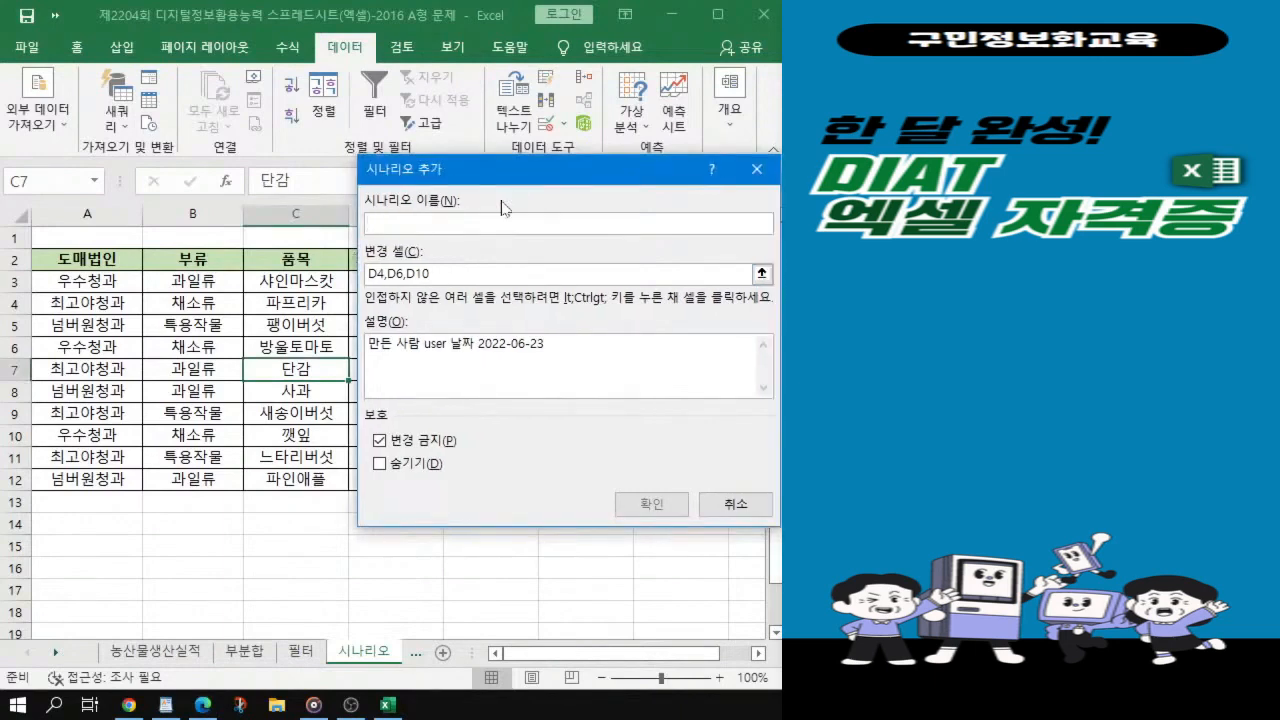
{"action": "type", "text": "최적"}
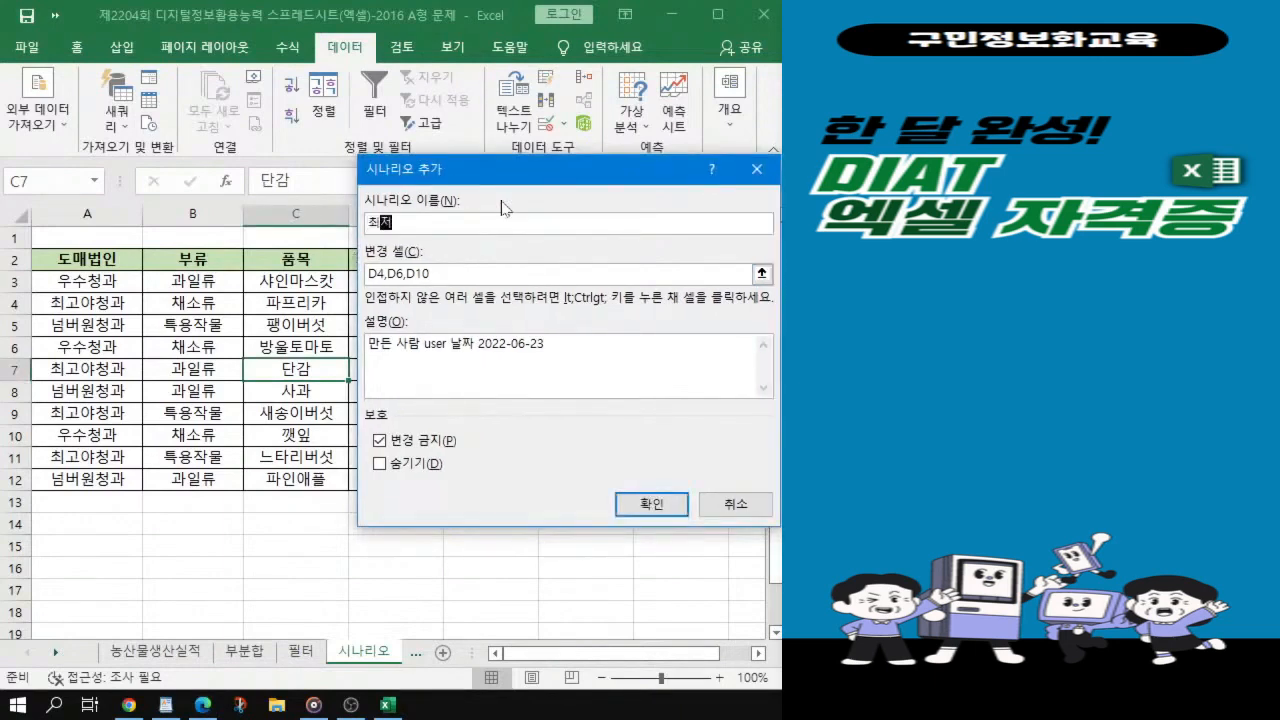
{"action": "type", "text": "가(원) 150 갑"}
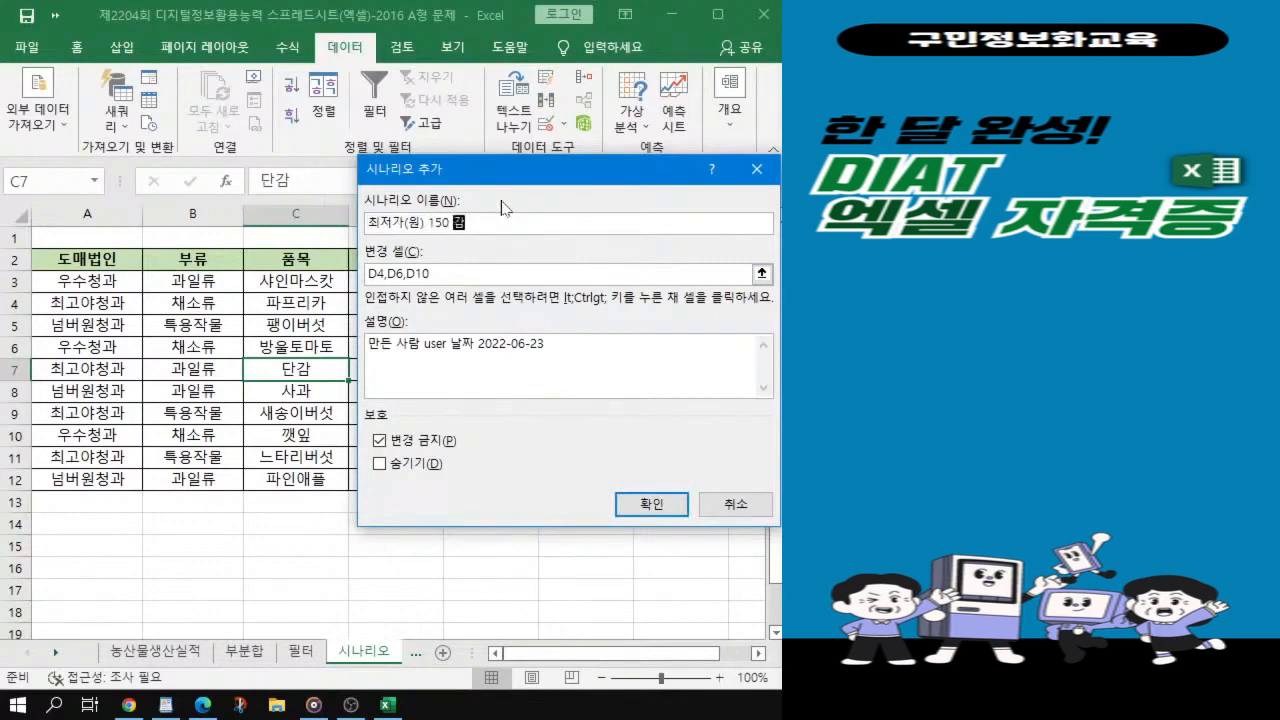
{"action": "type", "text": "소"}
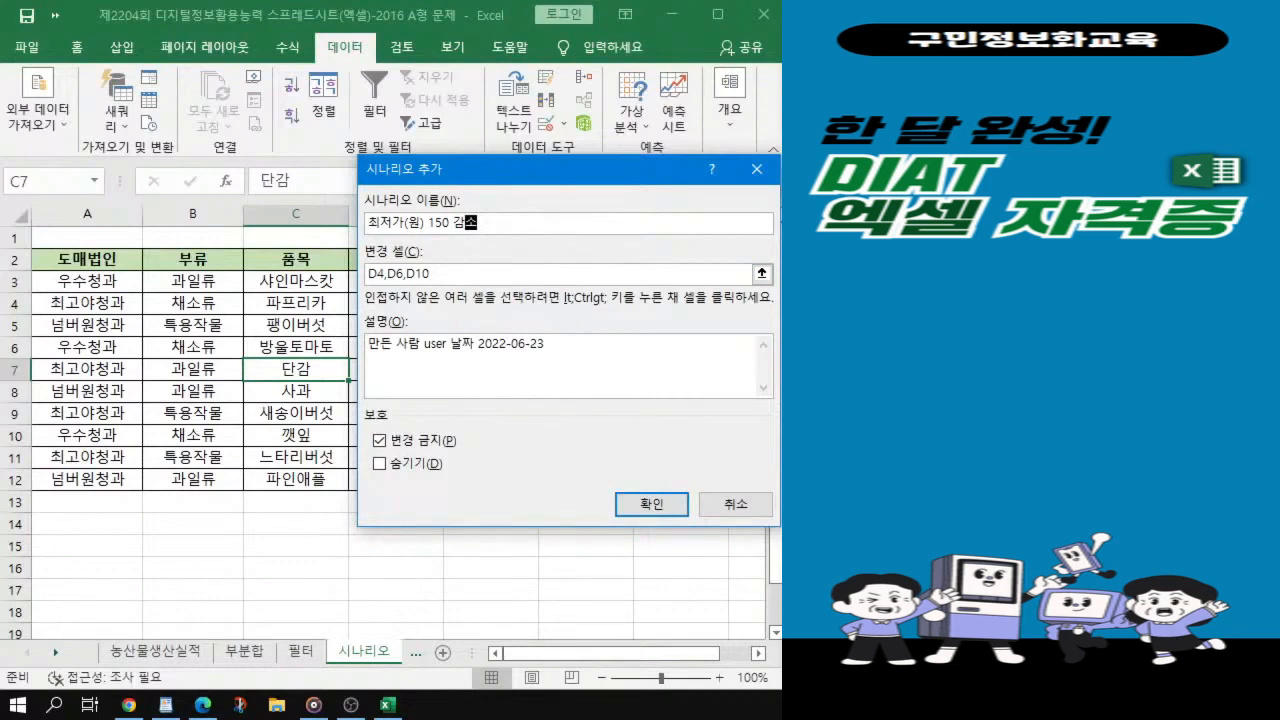
{"action": "left_click", "coordinate": [642, 506]}
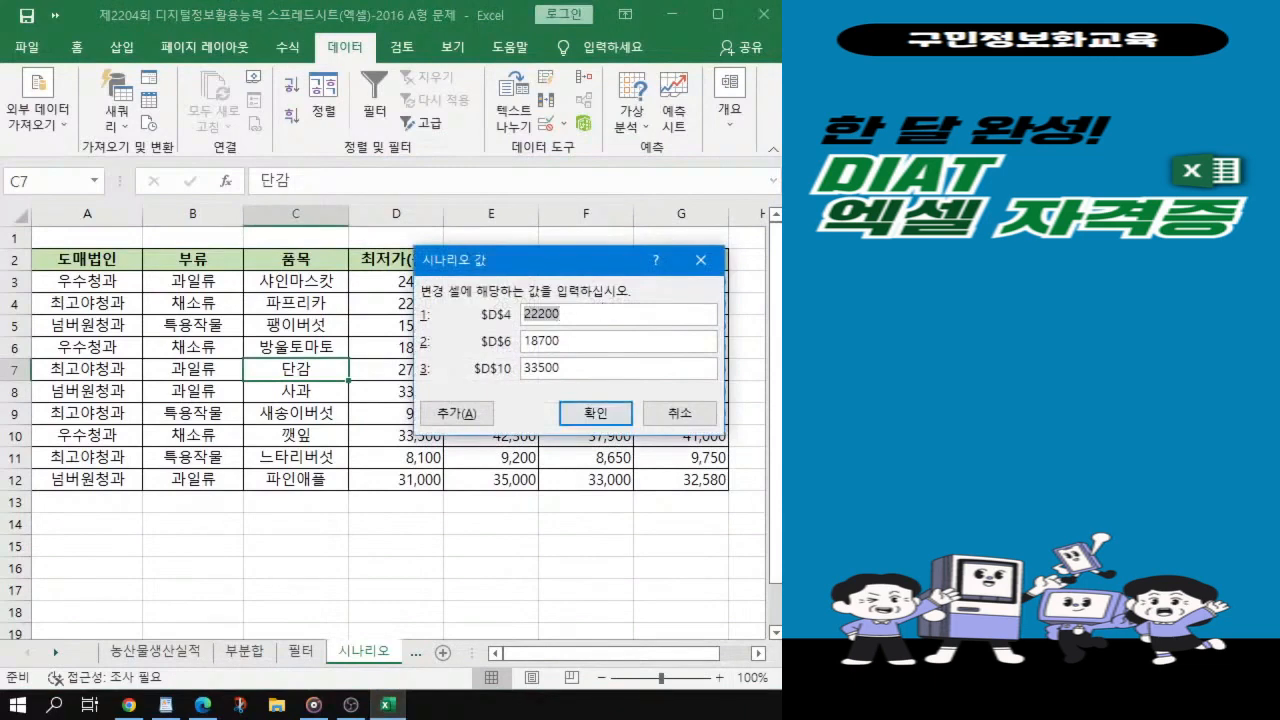
Step: Enter 22050 for D4, 18550 for D6 and 33350 for D10 in the second scenario, and confirm it
{"action": "left_click_drag", "start_coordinate": [570, 262], "coordinate": [563, 236]}
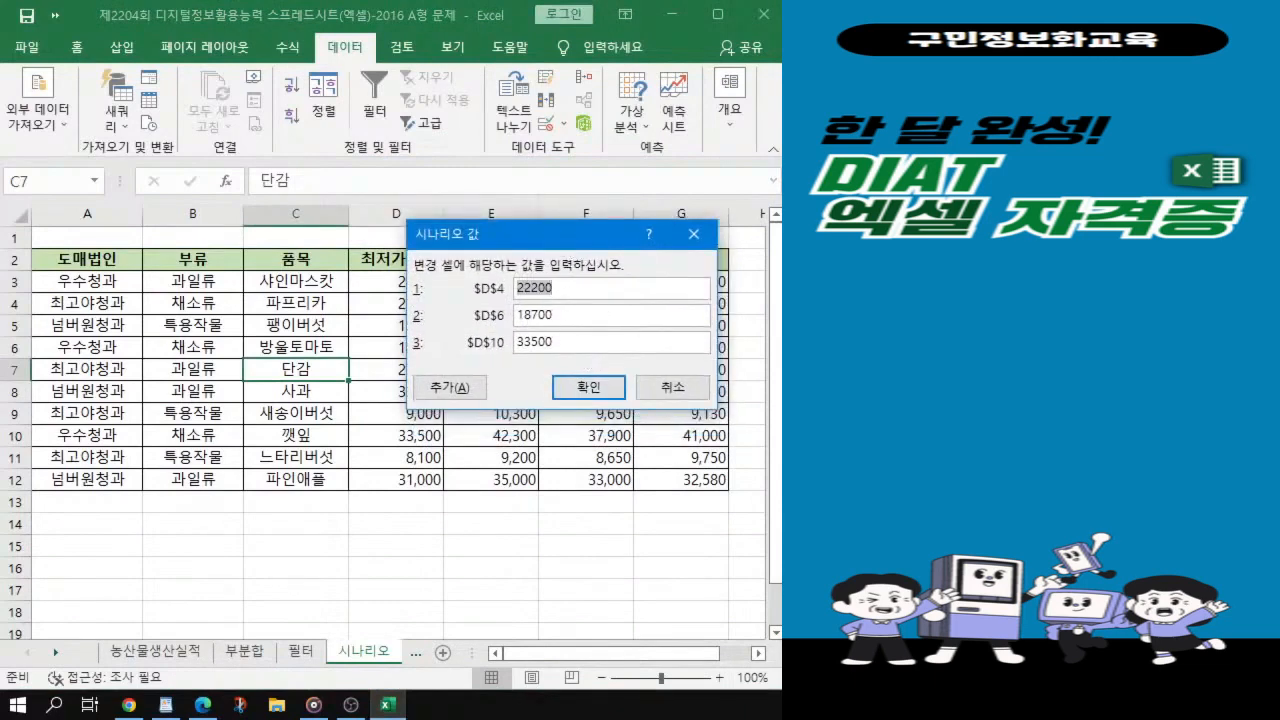
{"action": "left_click", "coordinate": [530, 288]}
{"action": "key", "text": "Delete"}
{"action": "key", "text": "Delete"}
{"action": "type", "text": "05"}
{"action": "key", "text": "alt+Tab"}
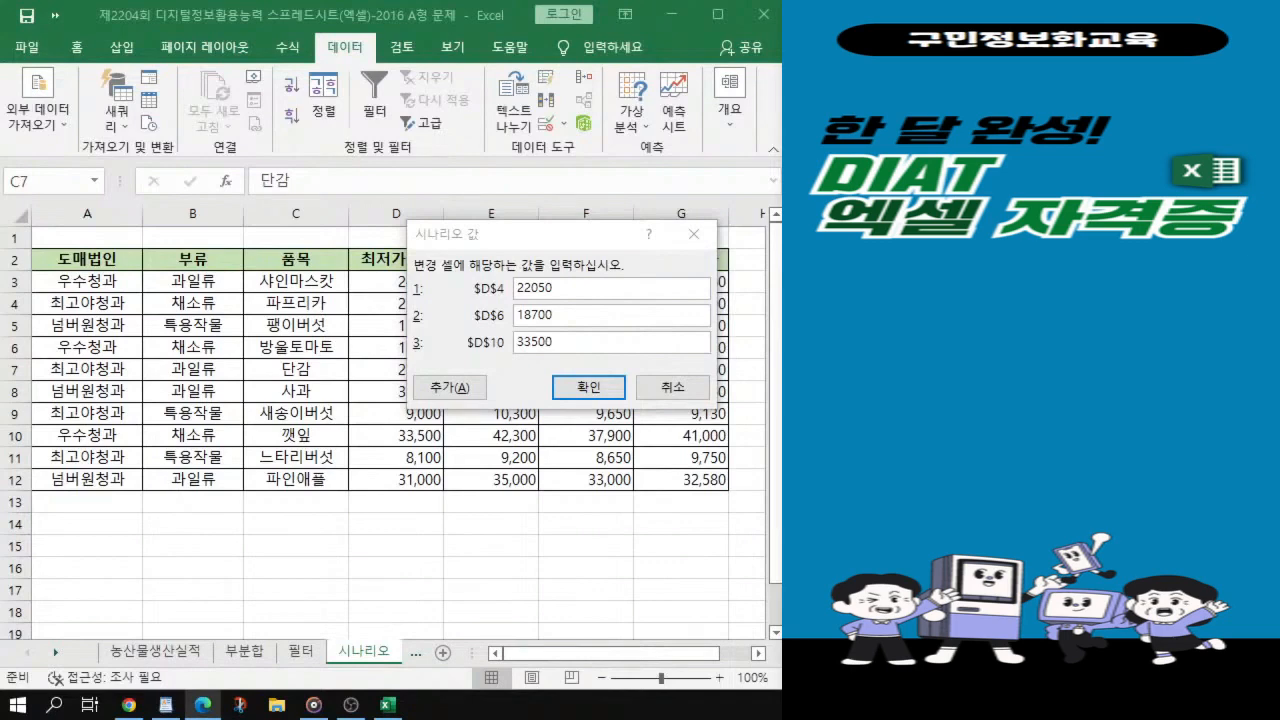
{"action": "key", "text": "alt+Tab"}
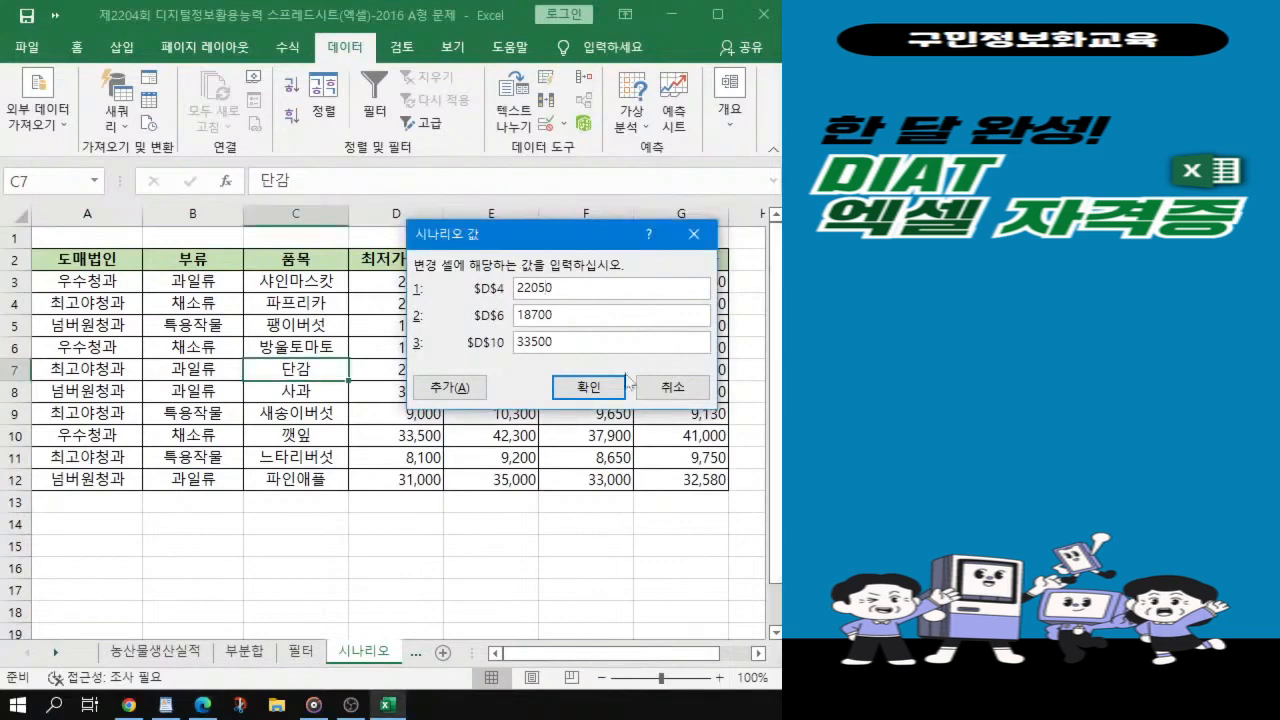
{"action": "key", "text": "BackSpace"}
{"action": "key", "text": "BackSpace"}
{"action": "key", "text": "BackSpace"}
{"action": "type", "text": "550"}
{"action": "key", "text": "alt+Tab"}
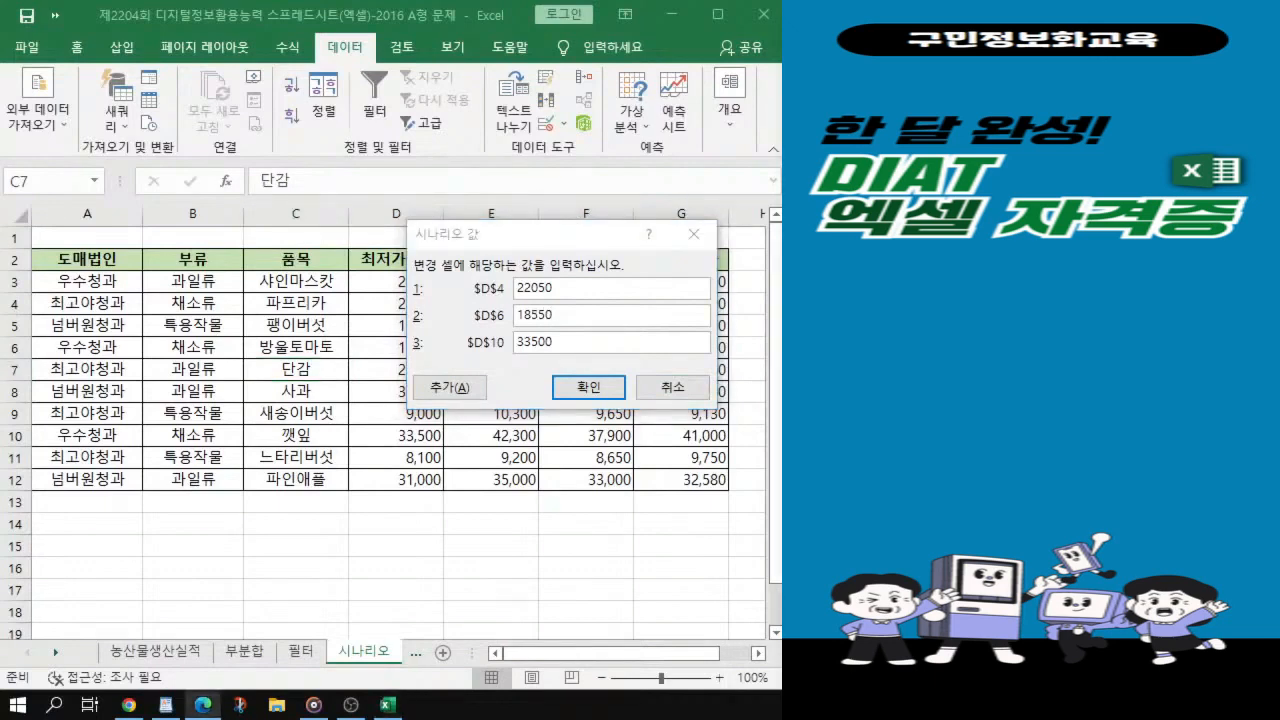
{"action": "key", "text": "alt+Tab"}
{"action": "key", "text": "Tab"}
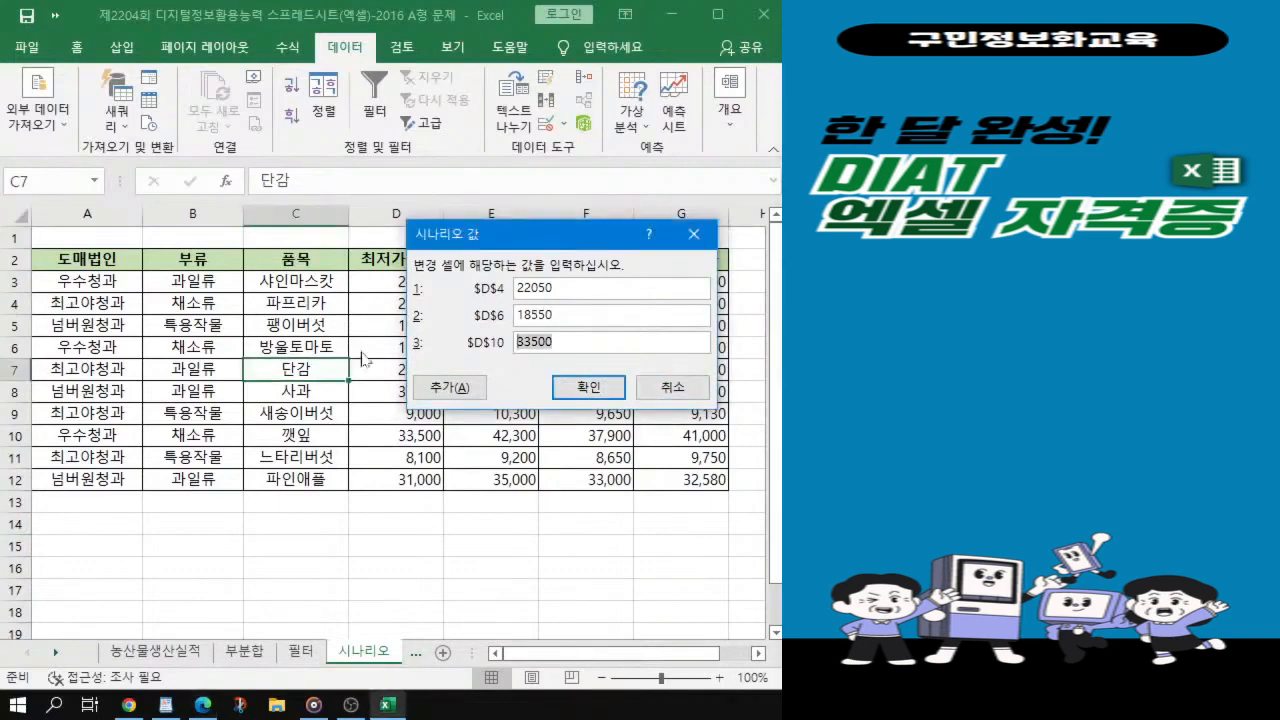
{"action": "type", "text": "33350"}
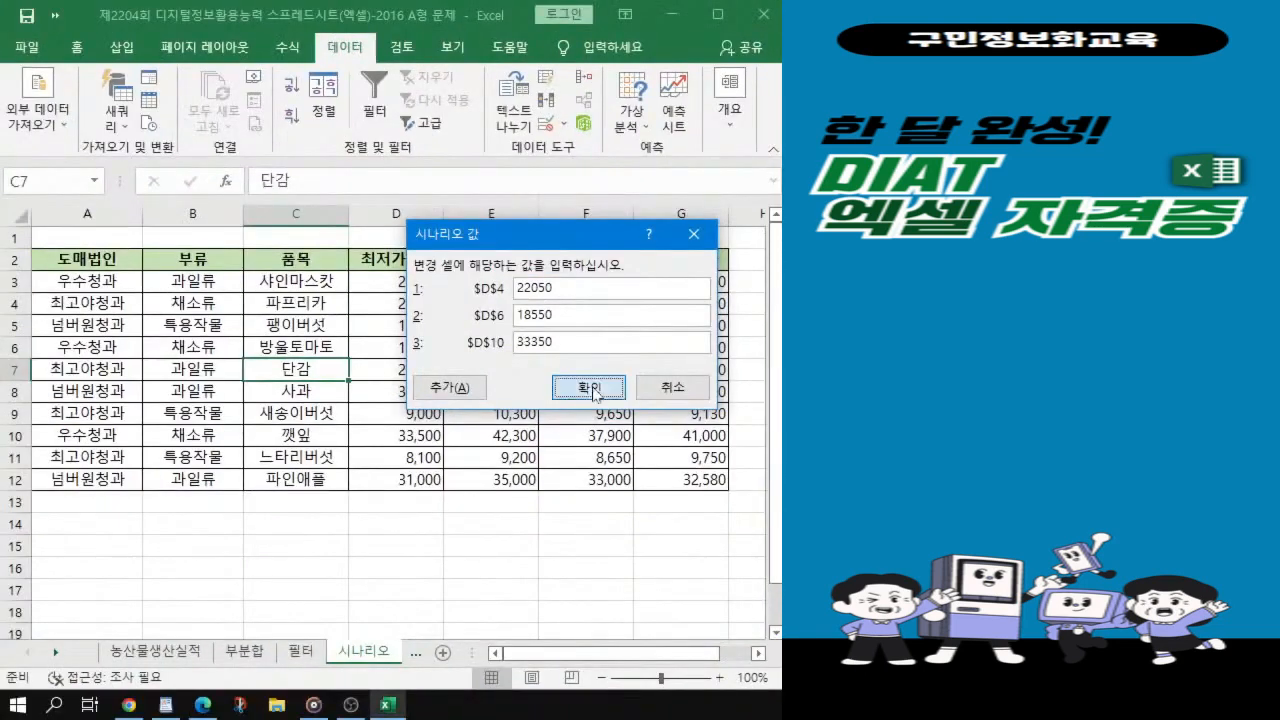
{"action": "left_click", "coordinate": [590, 389]}
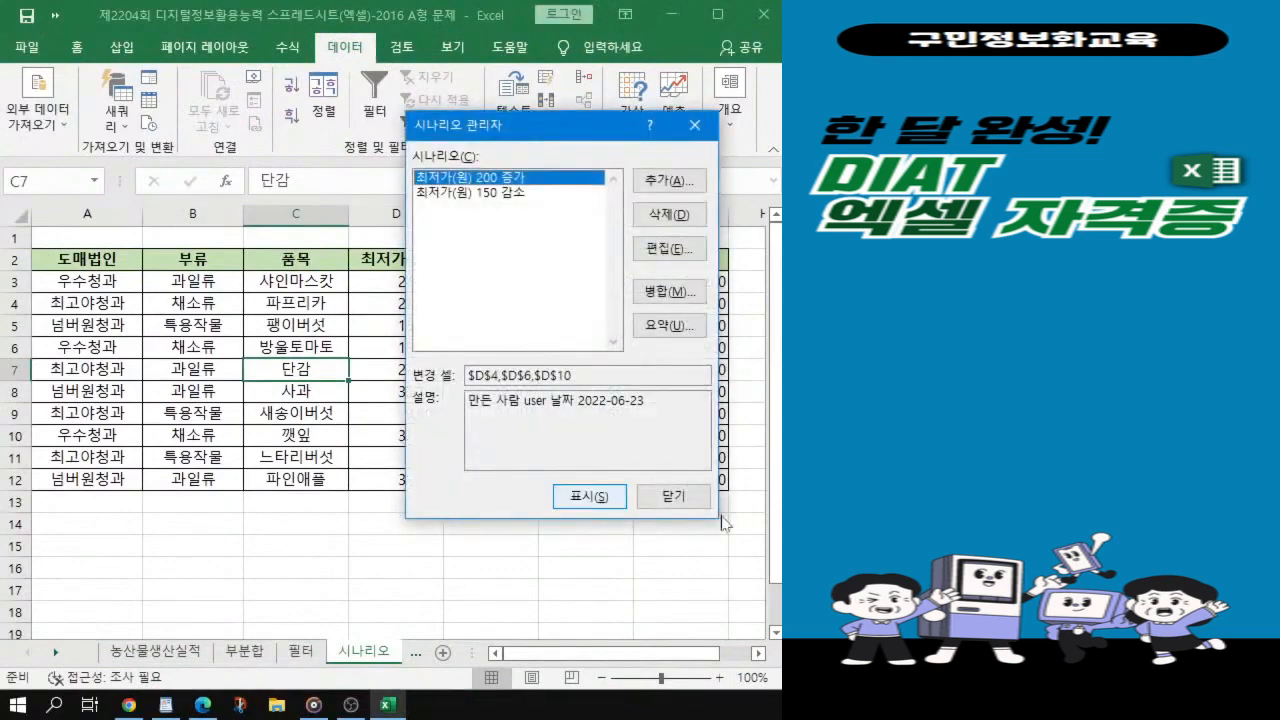
Step: Open the scenario summary settings from the Scenario Manager and check the exam instructions for the required result cells
{"action": "left_click", "coordinate": [675, 331]}
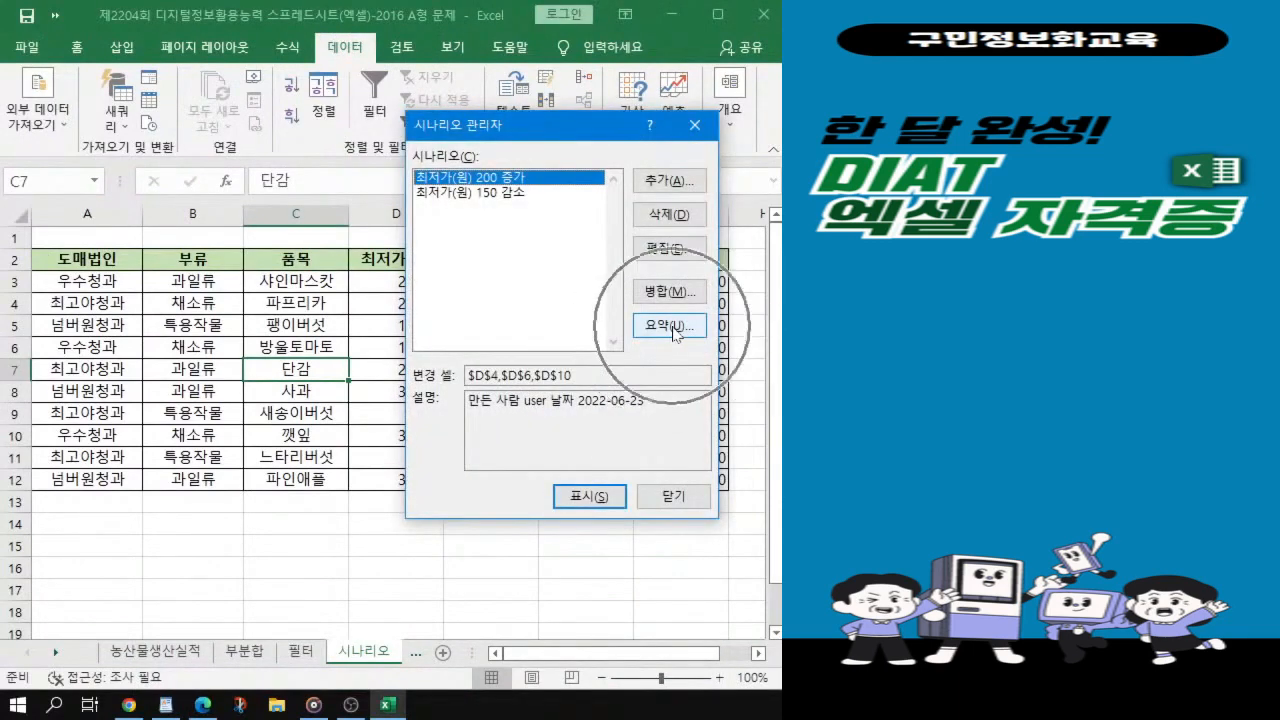
{"action": "left_click", "coordinate": [675, 331]}
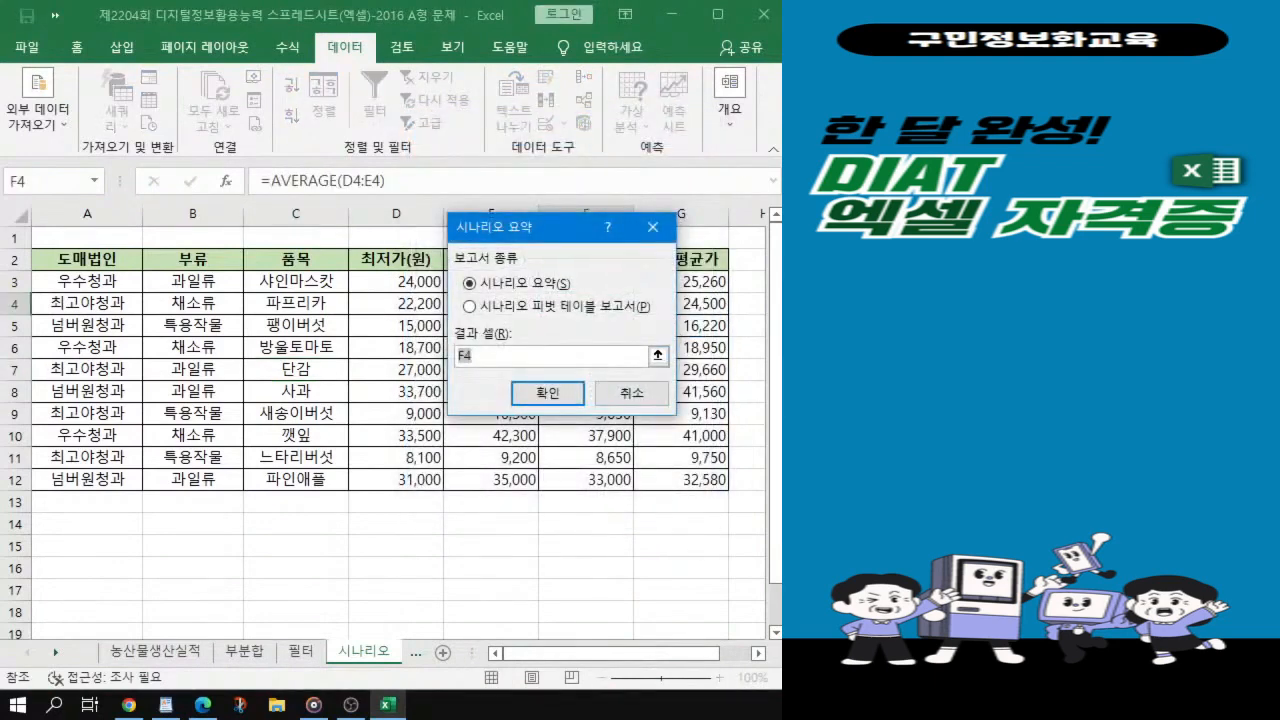
{"action": "key", "text": "alt+Tab"}
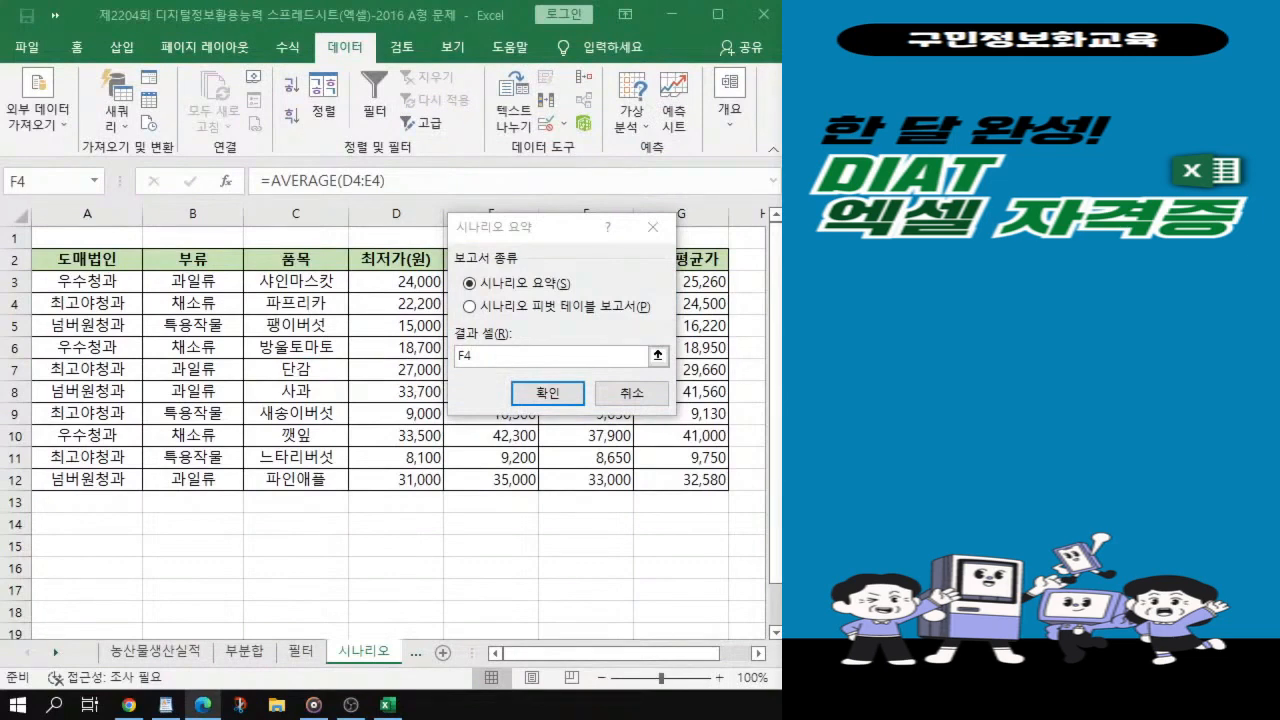
{"action": "left_click", "coordinate": [489, 356]}
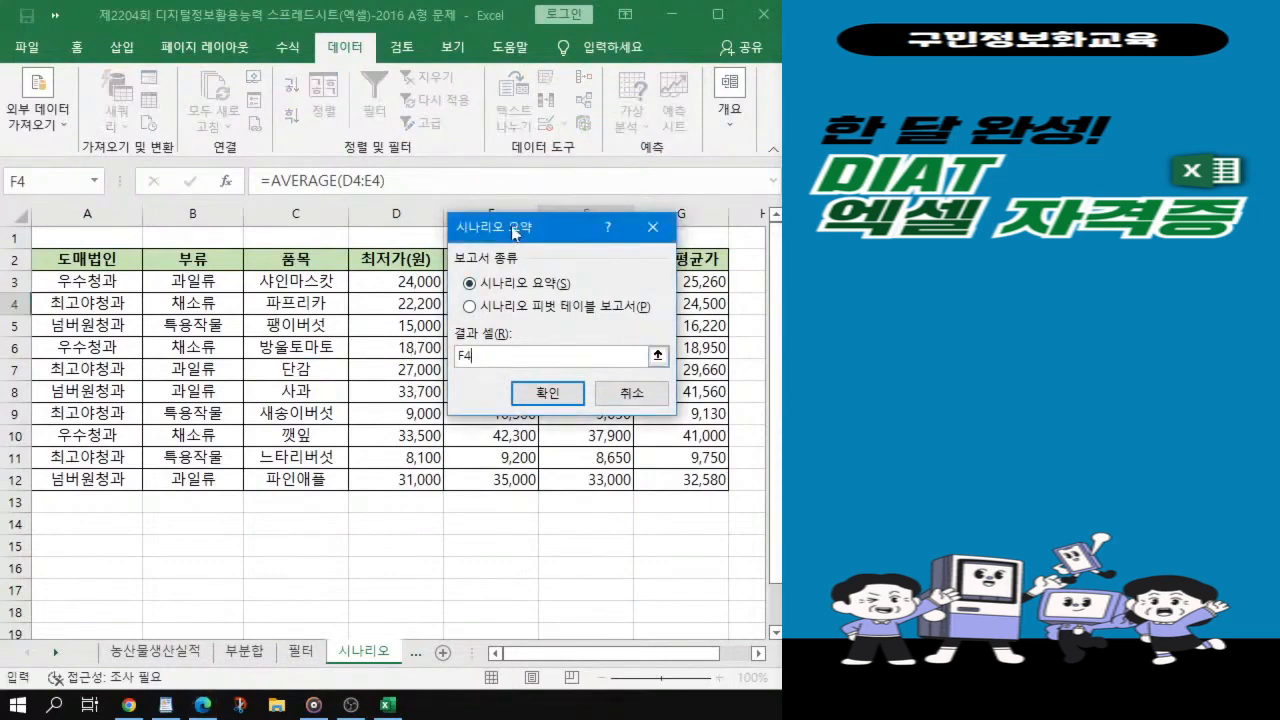
{"action": "left_click_drag", "start_coordinate": [512, 226], "coordinate": [346, 414]}
{"action": "left_click", "coordinate": [595, 311]}
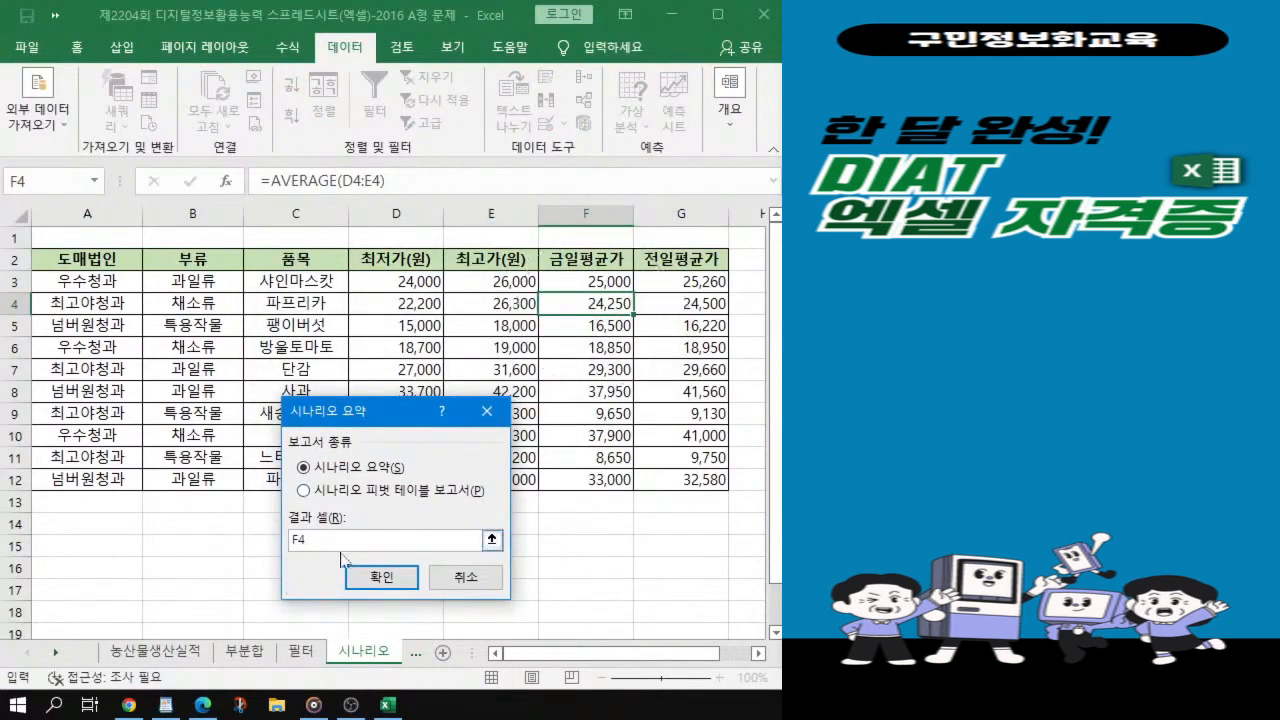
Step: Set the result cells to the 채소류 금일평균가 cells F4, F6 and F10, and create the scenario summary report
{"action": "left_click_drag", "start_coordinate": [335, 543], "coordinate": [44, 498]}
{"action": "key", "text": "BackSpace"}
{"action": "left_click", "coordinate": [609, 301]}
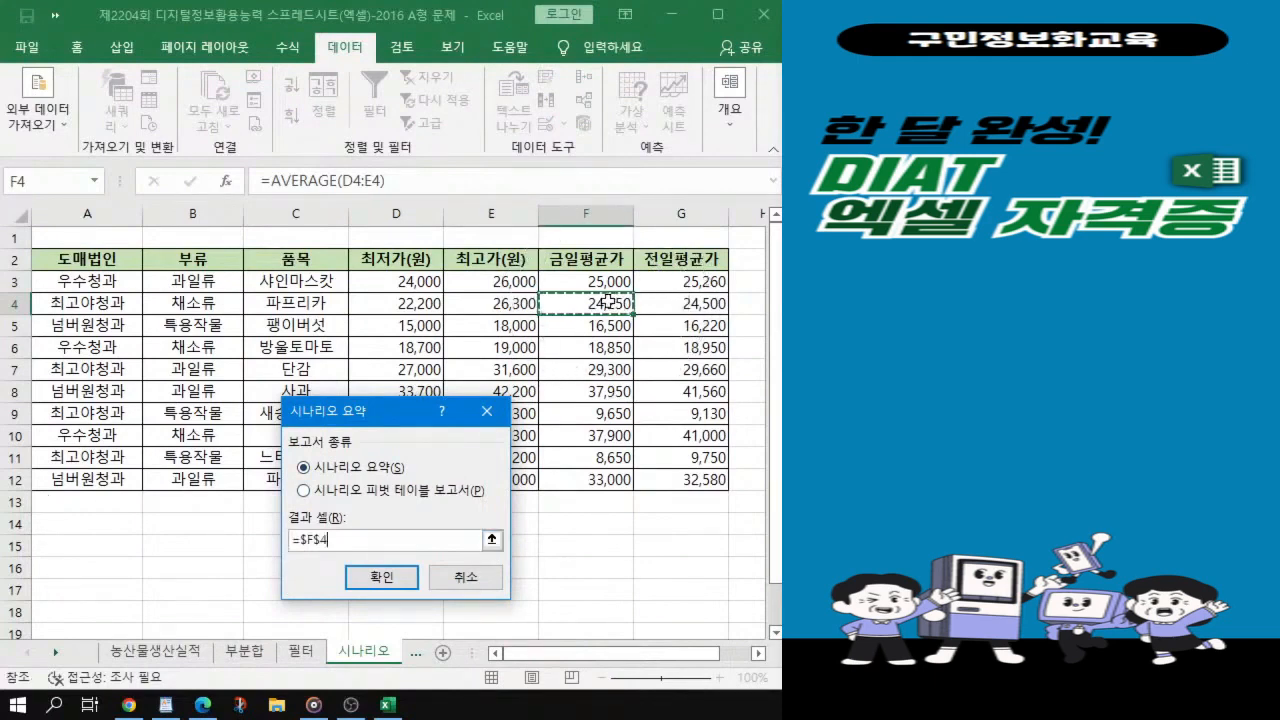
{"action": "left_click", "coordinate": [609, 301]}
{"action": "key", "text": "ctrl"}
{"action": "left_click", "coordinate": [590, 348], "text": "ctrl"}
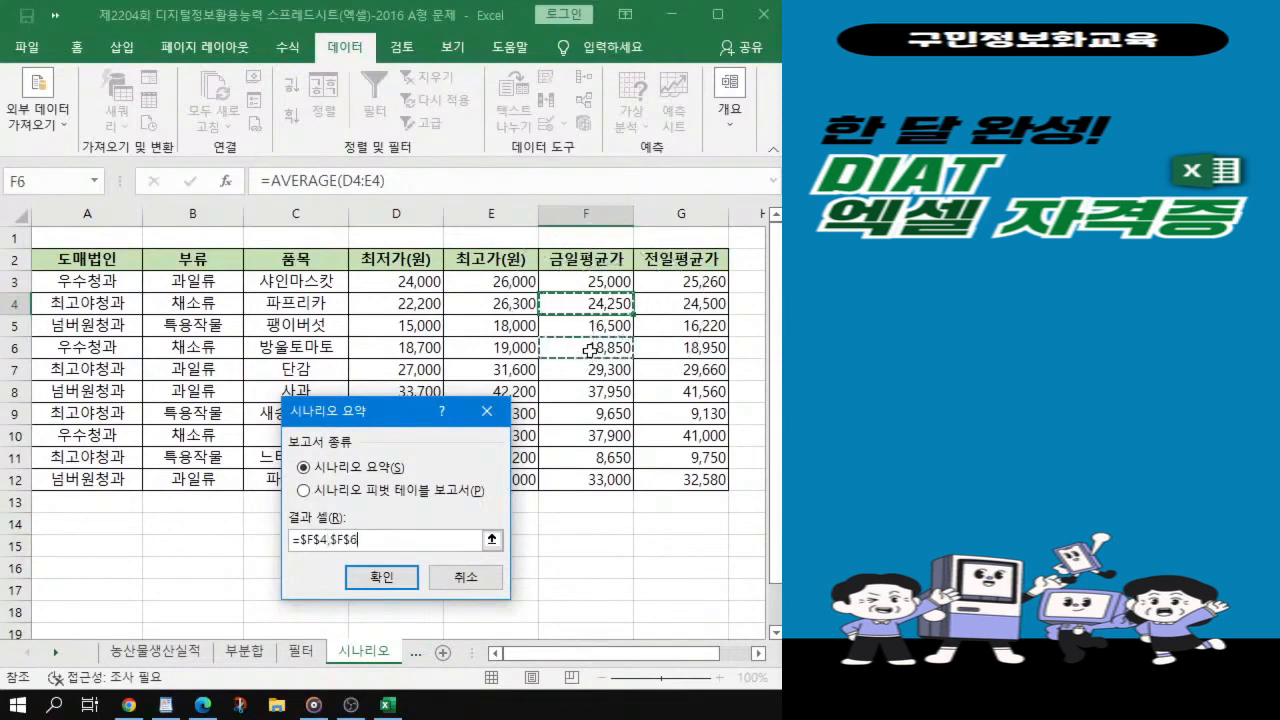
{"action": "left_click", "coordinate": [587, 438], "text": "ctrl"}
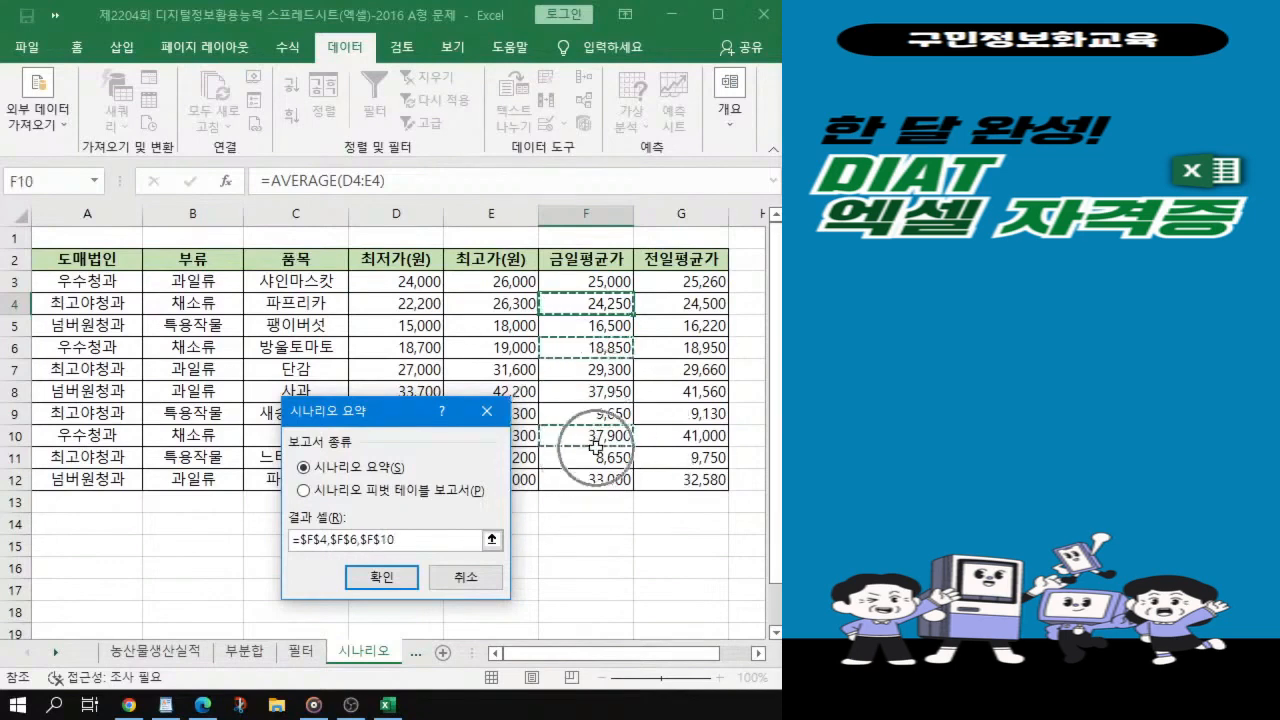
{"action": "left_click_drag", "start_coordinate": [410, 420], "coordinate": [389, 275]}
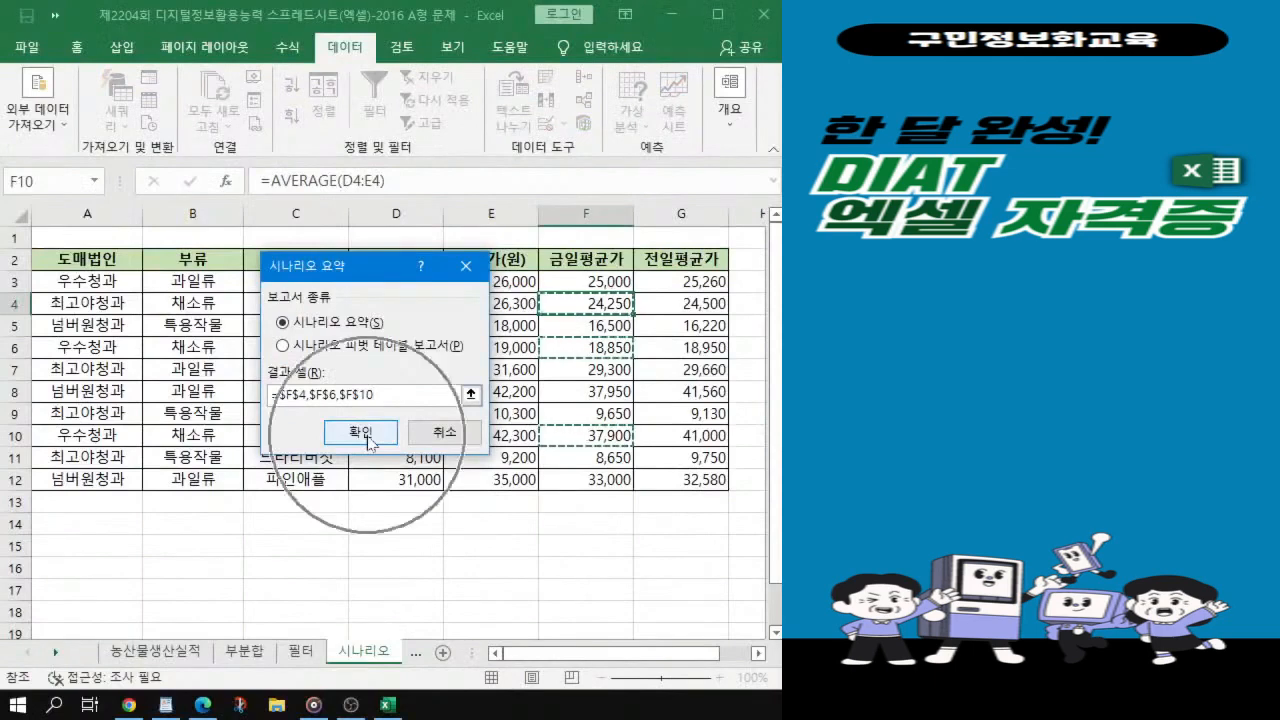
{"action": "left_click", "coordinate": [361, 433]}
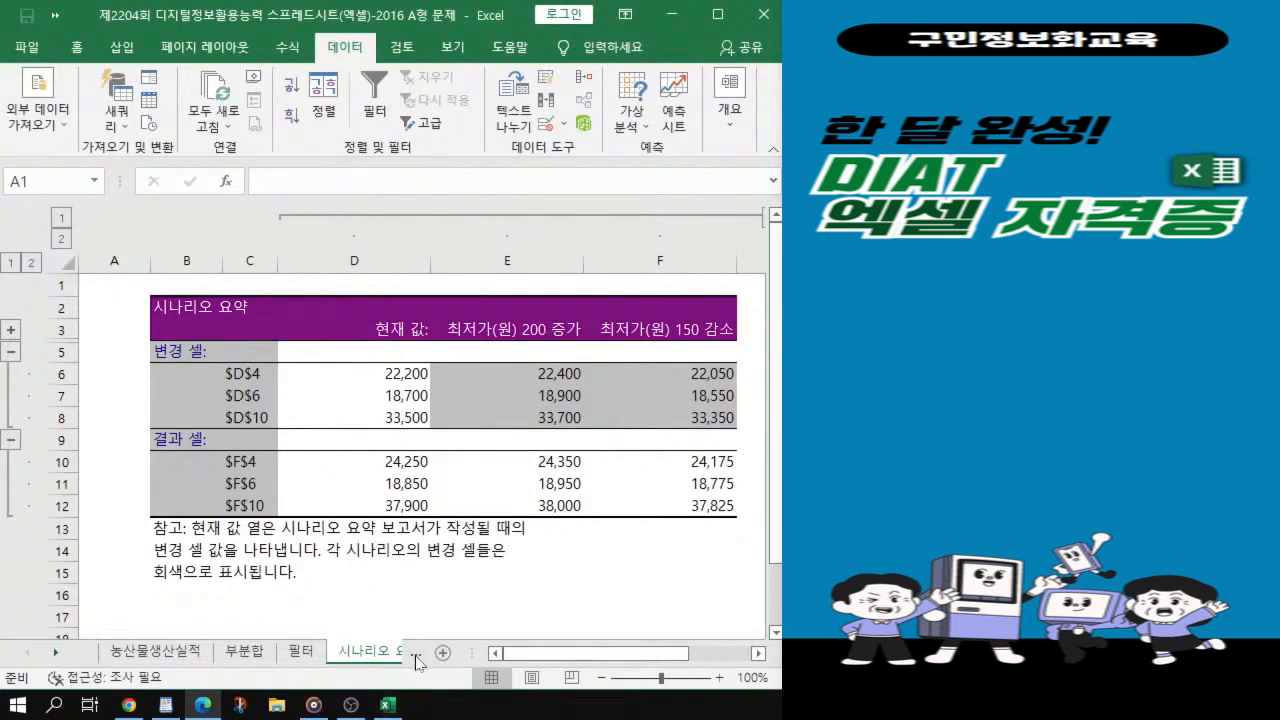
{"action": "left_click", "coordinate": [58, 653]}
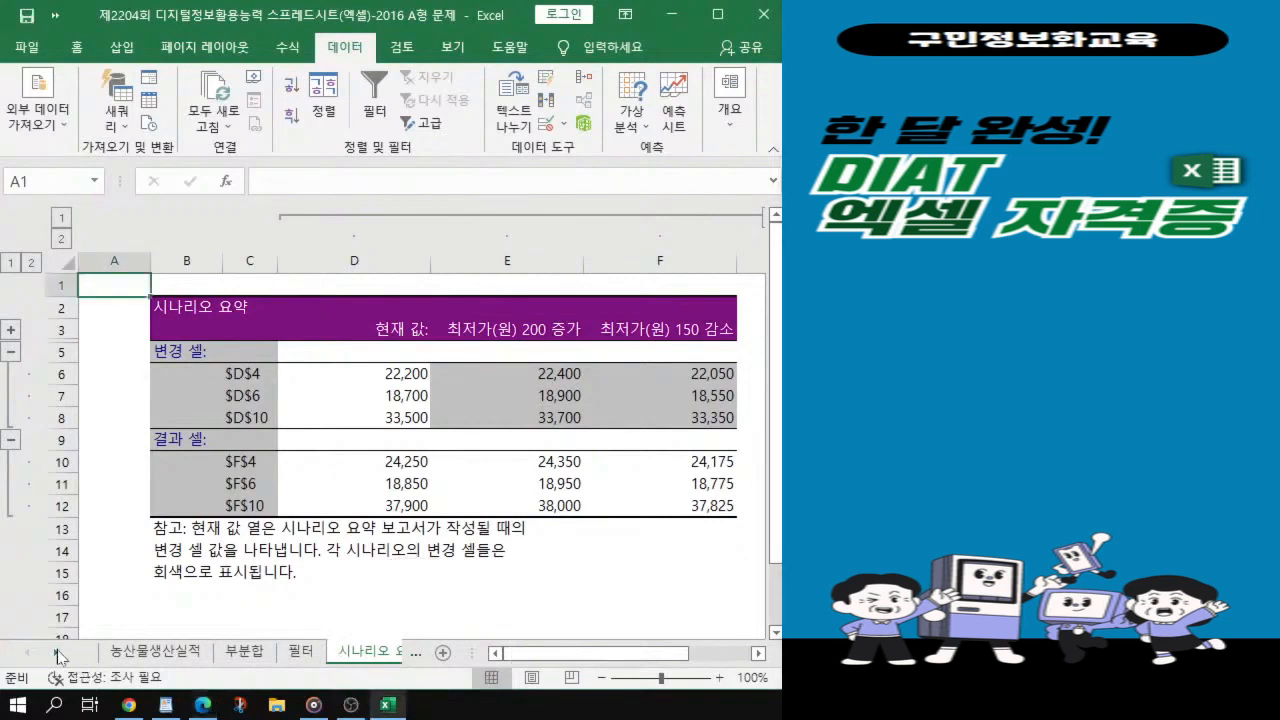
Step: Go to the 피벗테이블 sheet and select a cell inside its data table
{"action": "left_click", "coordinate": [56, 653]}
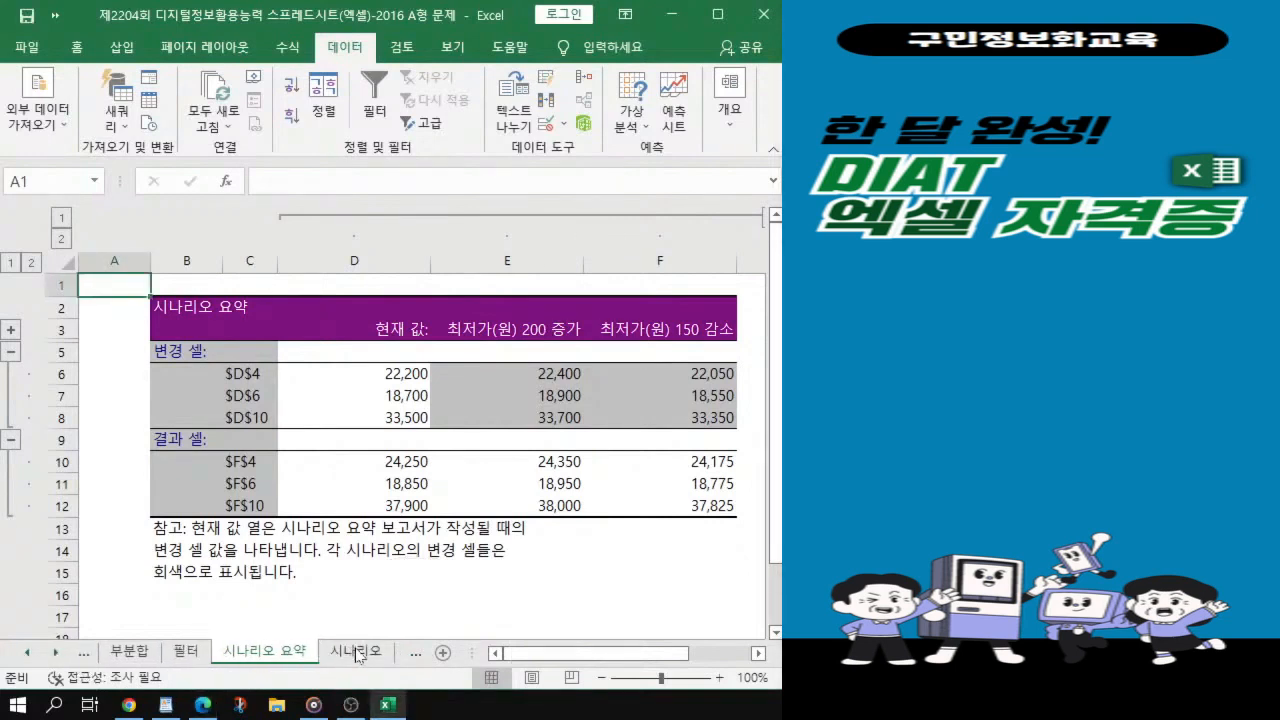
{"action": "left_click", "coordinate": [57, 653]}
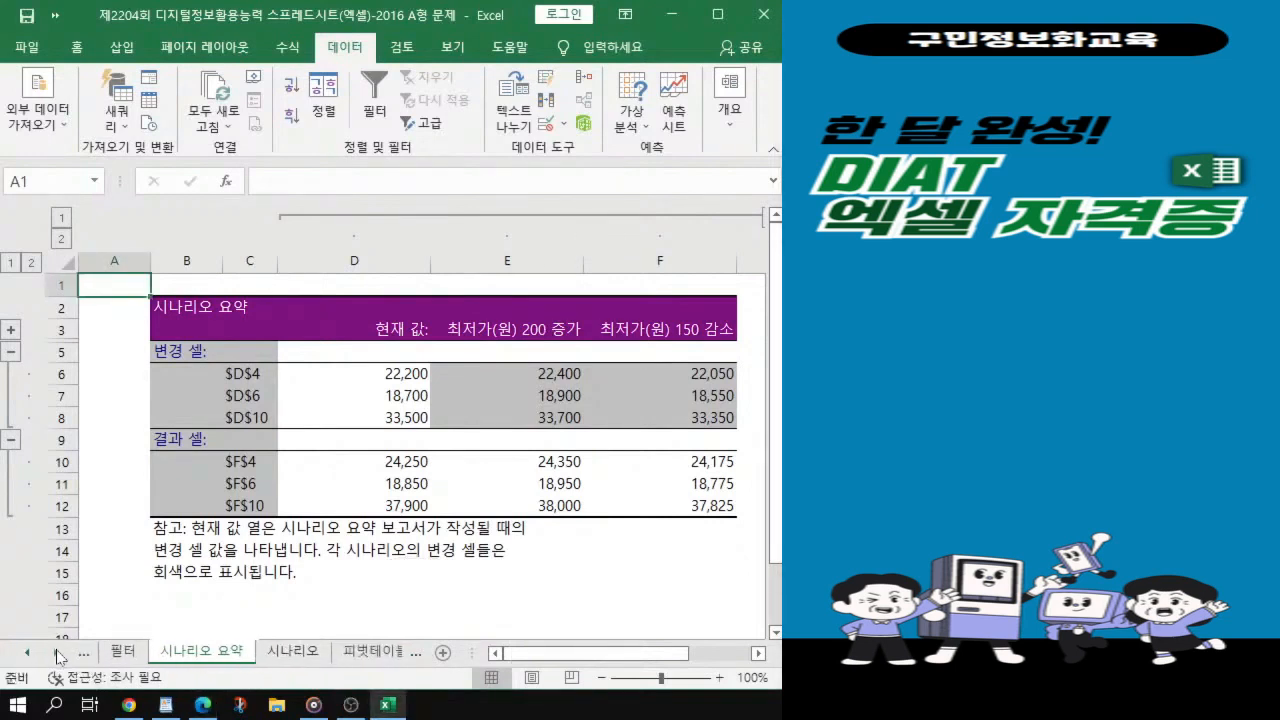
{"action": "left_click", "coordinate": [367, 660]}
{"action": "left_click", "coordinate": [331, 662]}
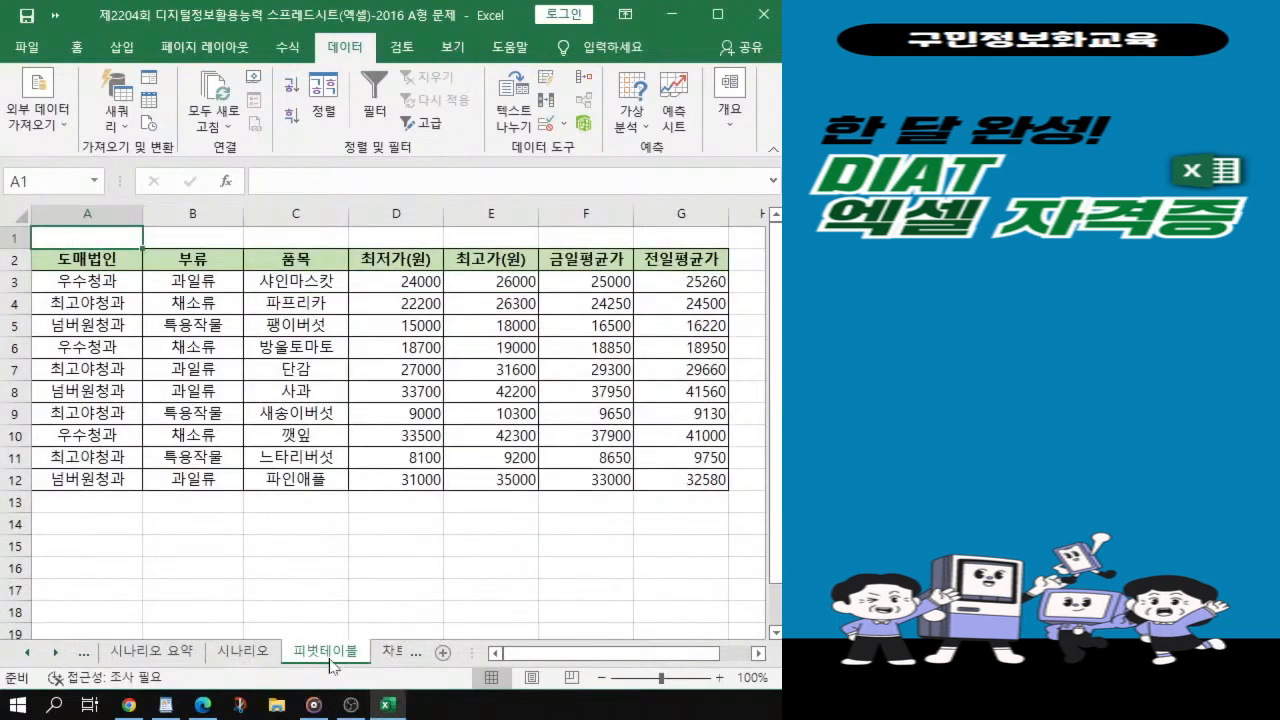
{"action": "left_click", "coordinate": [268, 348]}
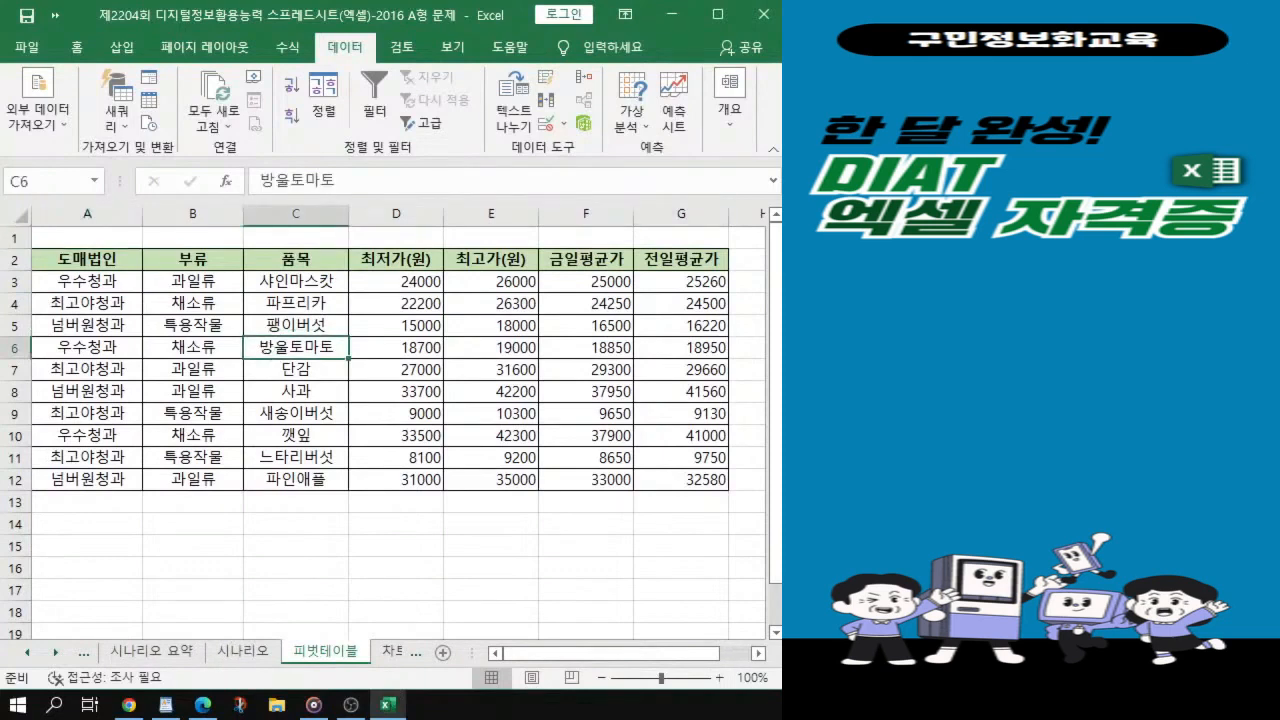
Step: Switch to the exam PDF and examine the pivot table output example: its row, column and value fields, filter, empty-cell marks and grand totals
{"action": "key", "text": "alt+Tab"}
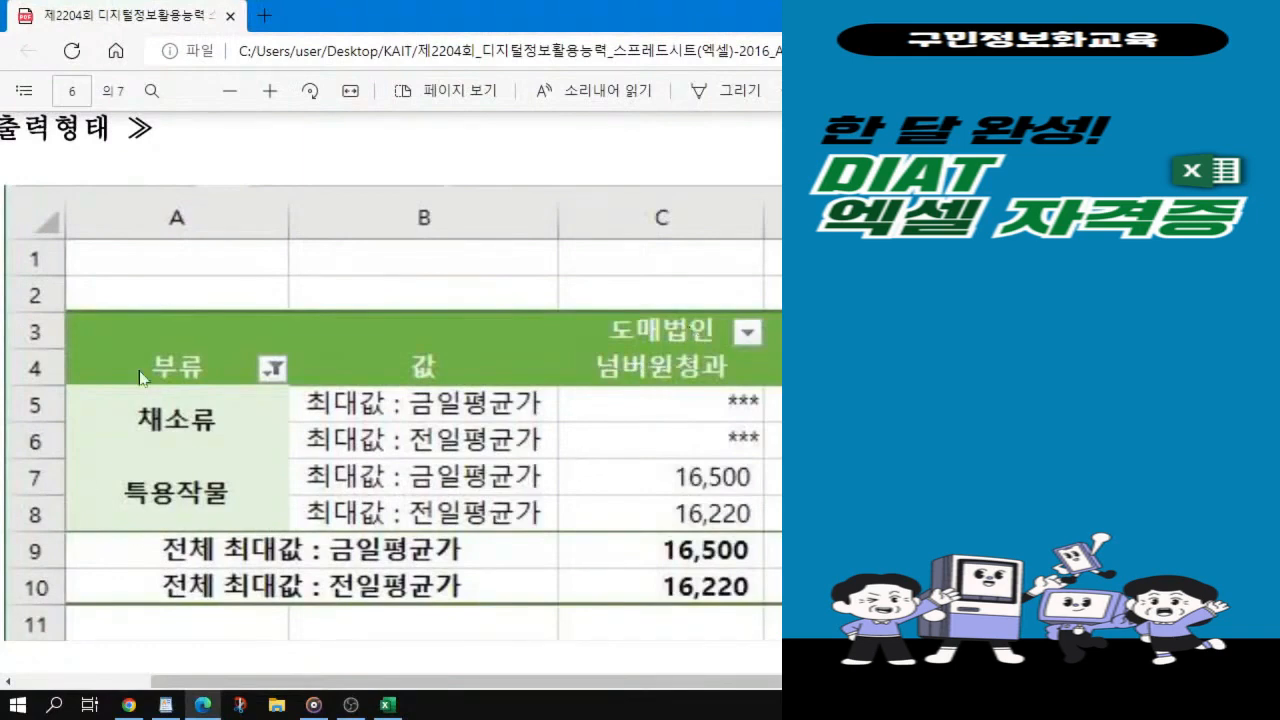
{"action": "left_click", "coordinate": [198, 412]}
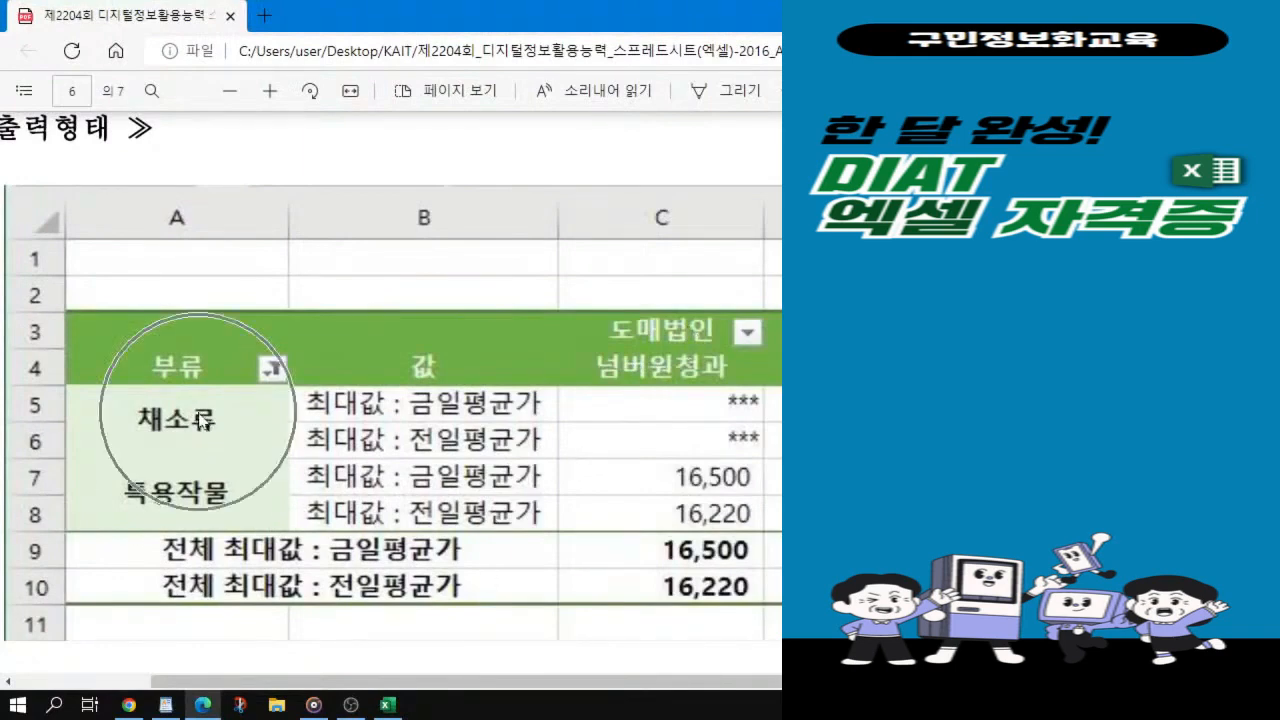
{"action": "key", "text": "ctrl"}
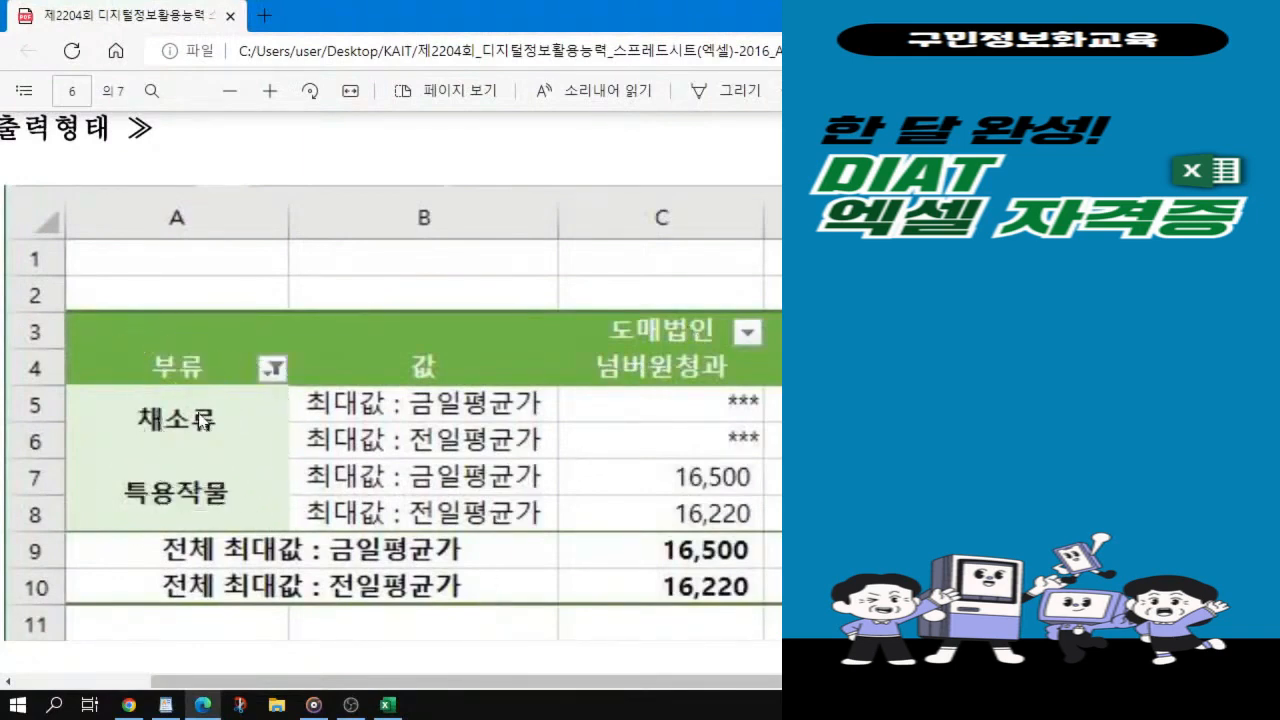
{"action": "key", "text": "ctrl"}
{"action": "key", "text": "ctrl"}
{"action": "key", "text": "ctrl"}
{"action": "key", "text": "ctrl"}
{"action": "key", "text": "ctrl"}
{"action": "key", "text": "ctrl"}
{"action": "key", "text": "ctrl"}
{"action": "key", "text": "ctrl"}
{"action": "key", "text": "ctrl"}
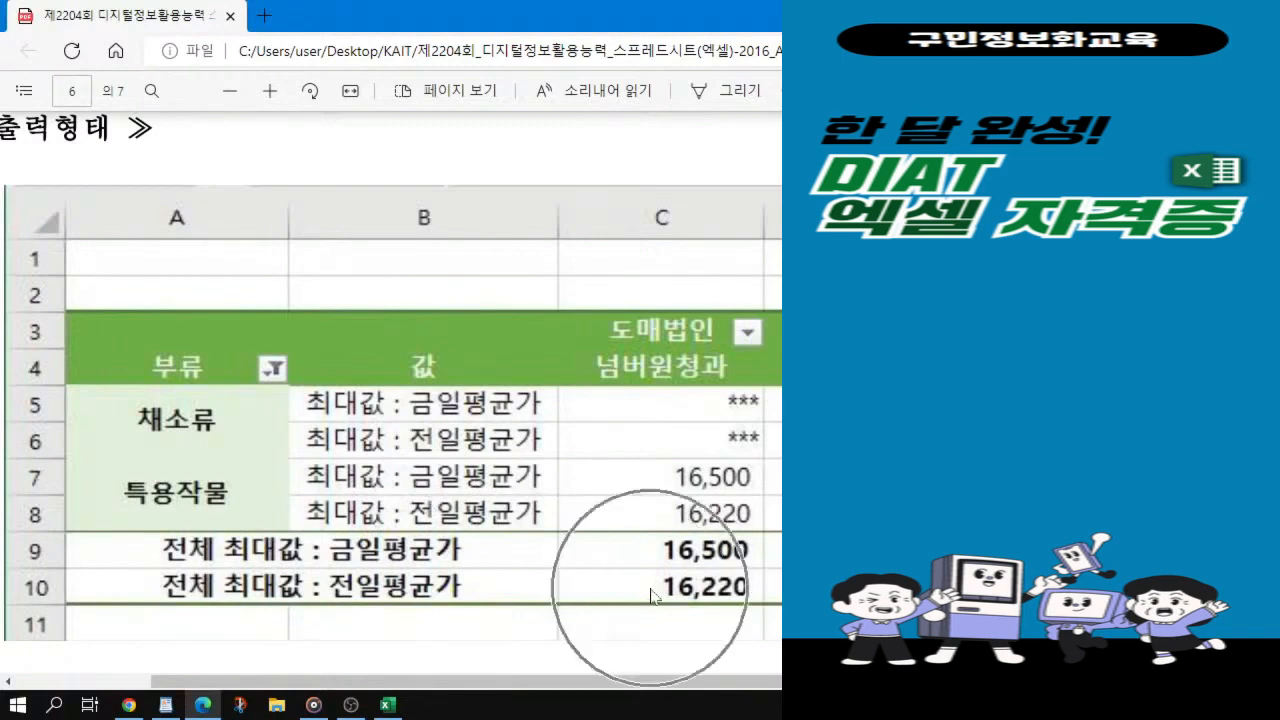
{"action": "key", "text": "ctrl"}
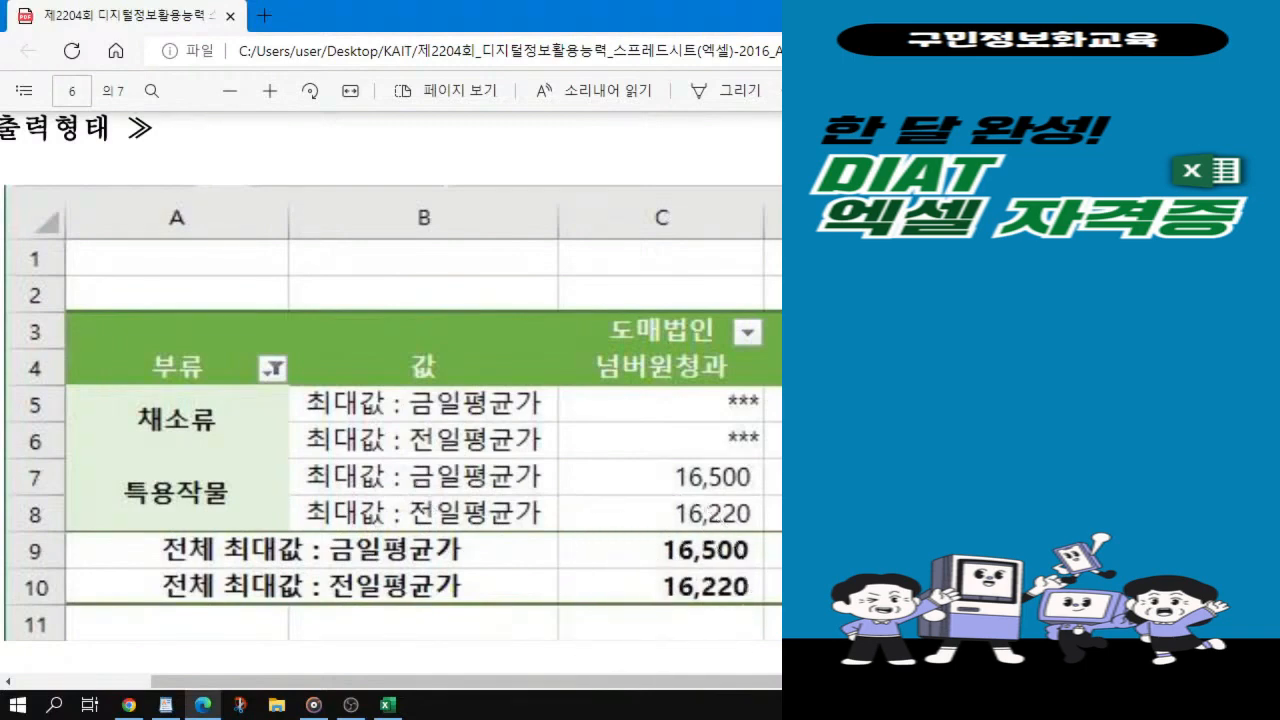
{"action": "key", "text": "ctrl"}
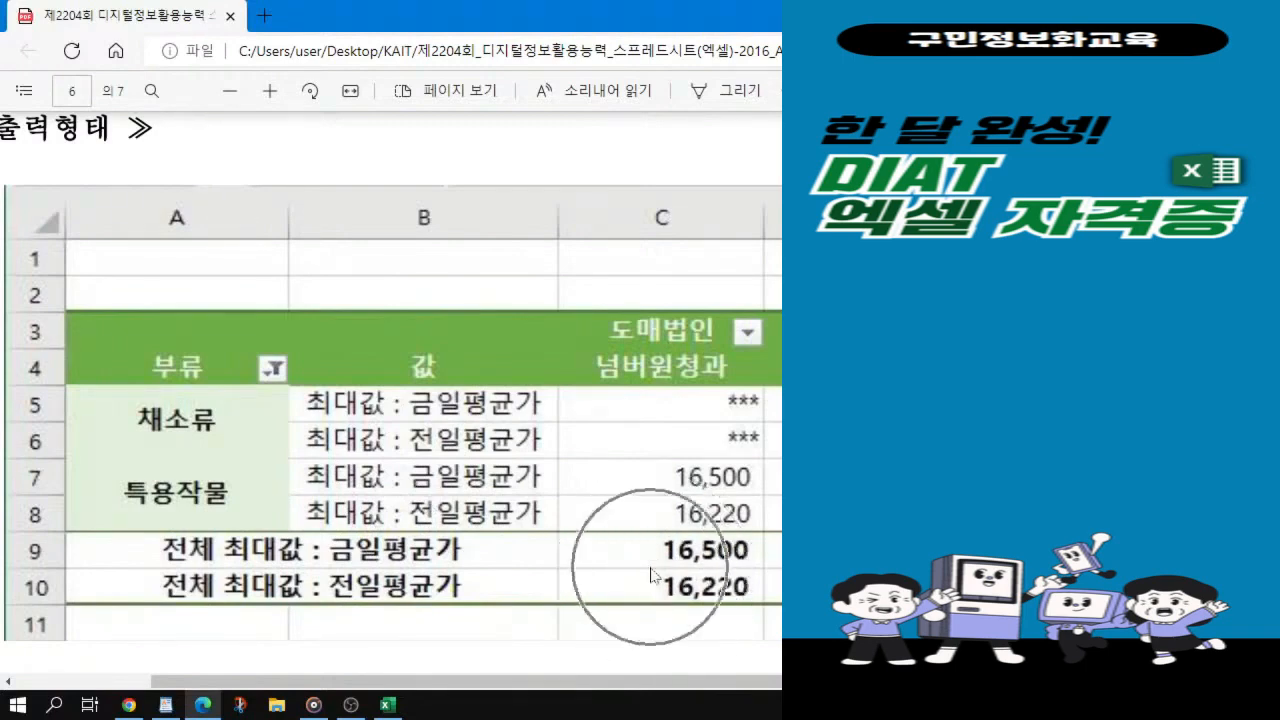
{"action": "key", "text": "ctrl"}
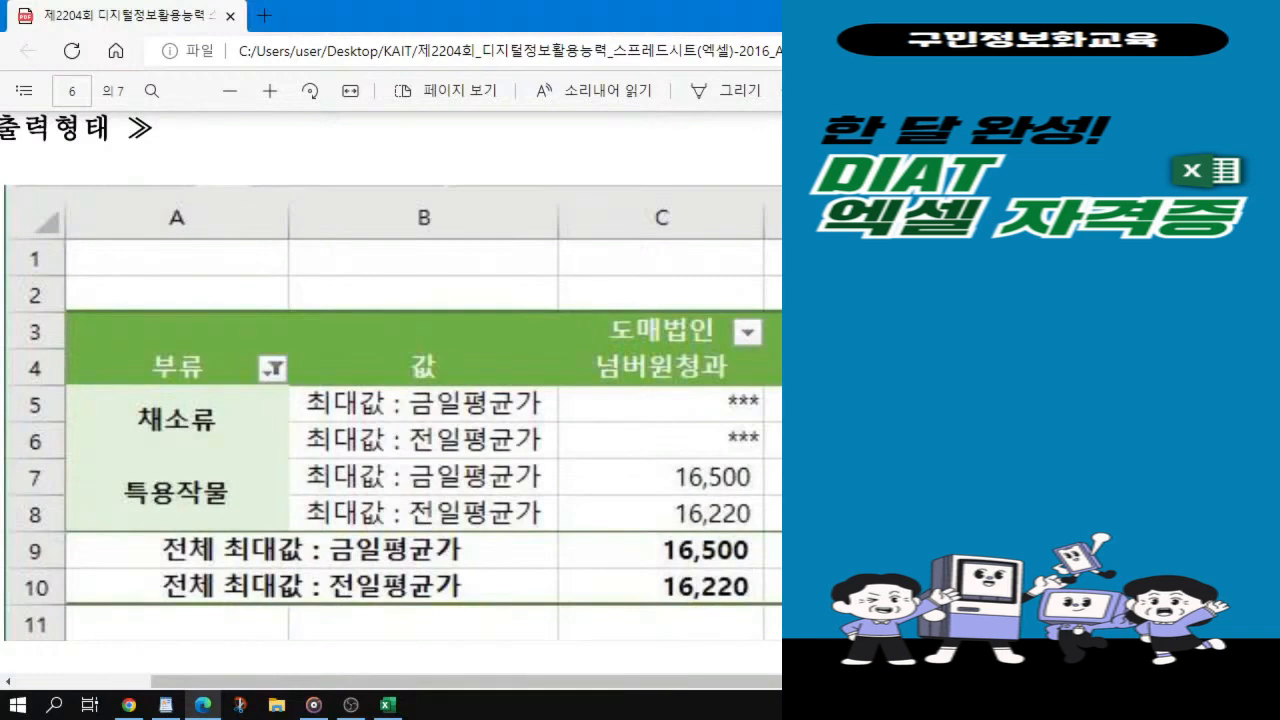
{"action": "key", "text": "ctrl"}
{"action": "key", "text": "ctrl"}
{"action": "key", "text": "ctrl"}
{"action": "key", "text": "ctrl"}
{"action": "key", "text": "ctrl"}
{"action": "key", "text": "ctrl"}
{"action": "key", "text": "ctrl"}
{"action": "key", "text": "ctrl"}
{"action": "key", "text": "ctrl"}
{"action": "key", "text": "ctrl"}
Step: Return to the workbook, keep a cell in the 피벗테이블 data selected, and maximize the window with the insert commands shown
{"action": "key", "text": "alt+Tab"}
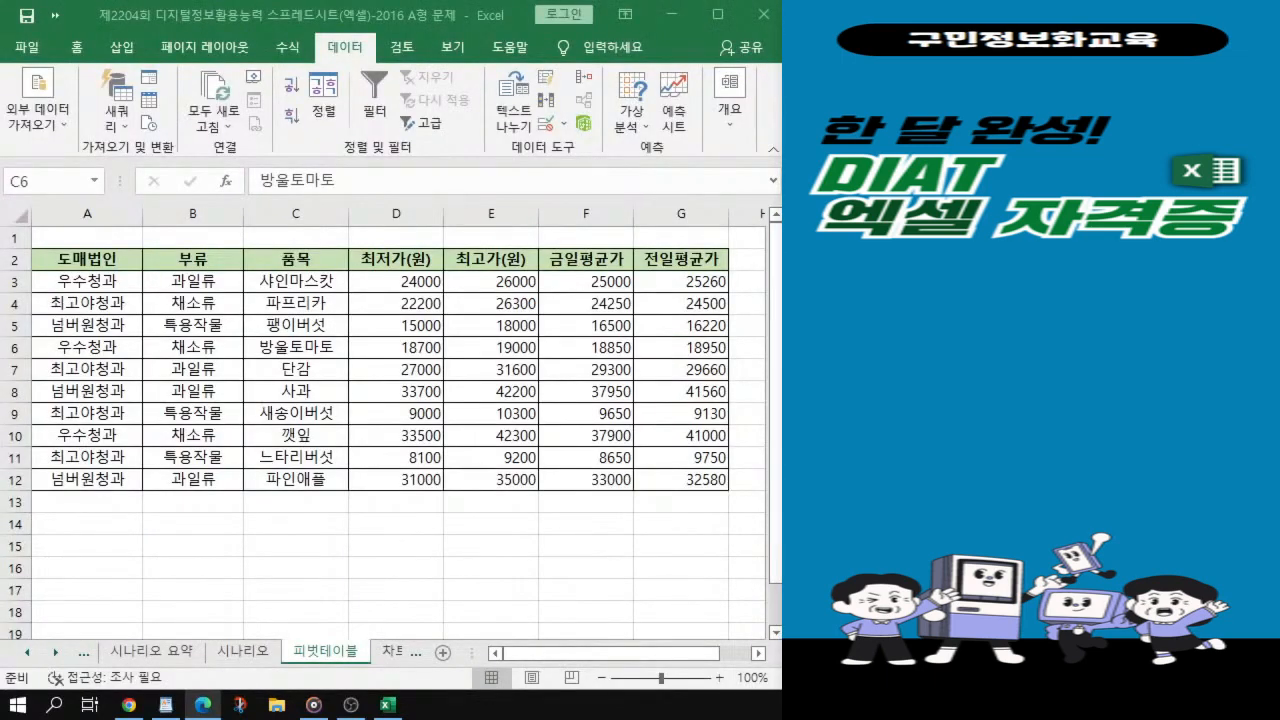
{"action": "left_click", "coordinate": [266, 340]}
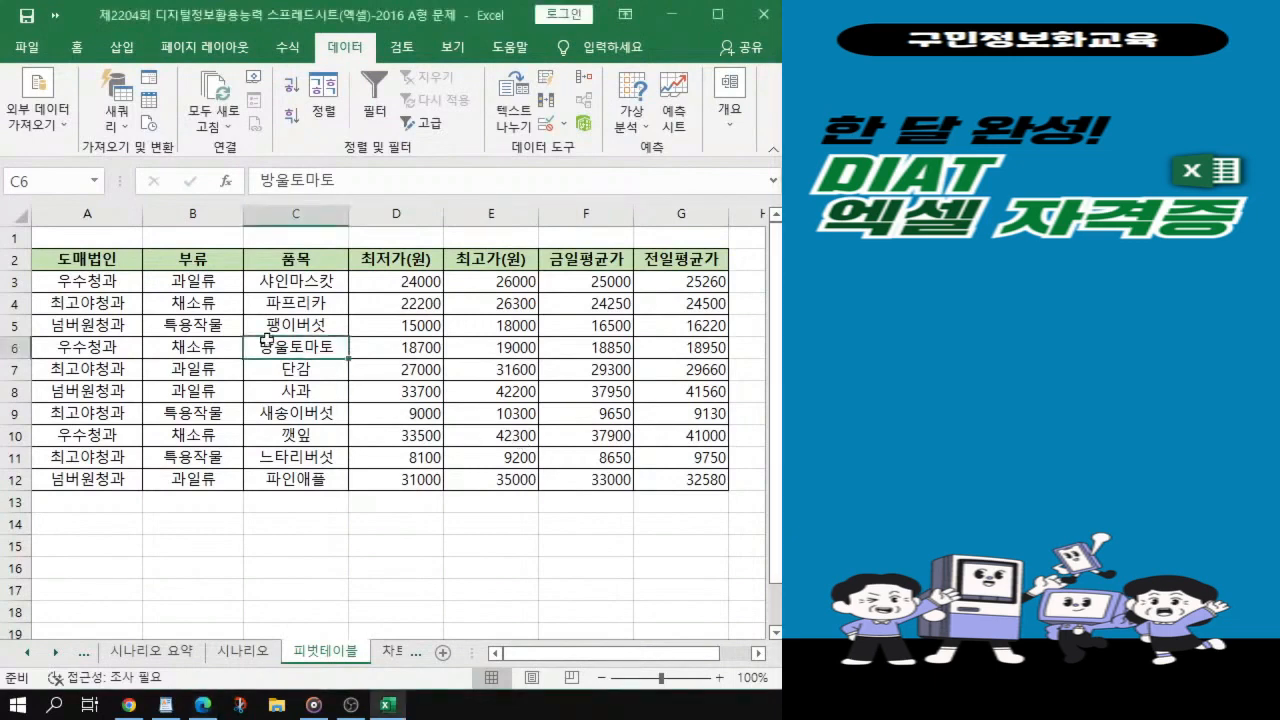
{"action": "key", "text": "ctrl"}
{"action": "key", "text": "ctrl"}
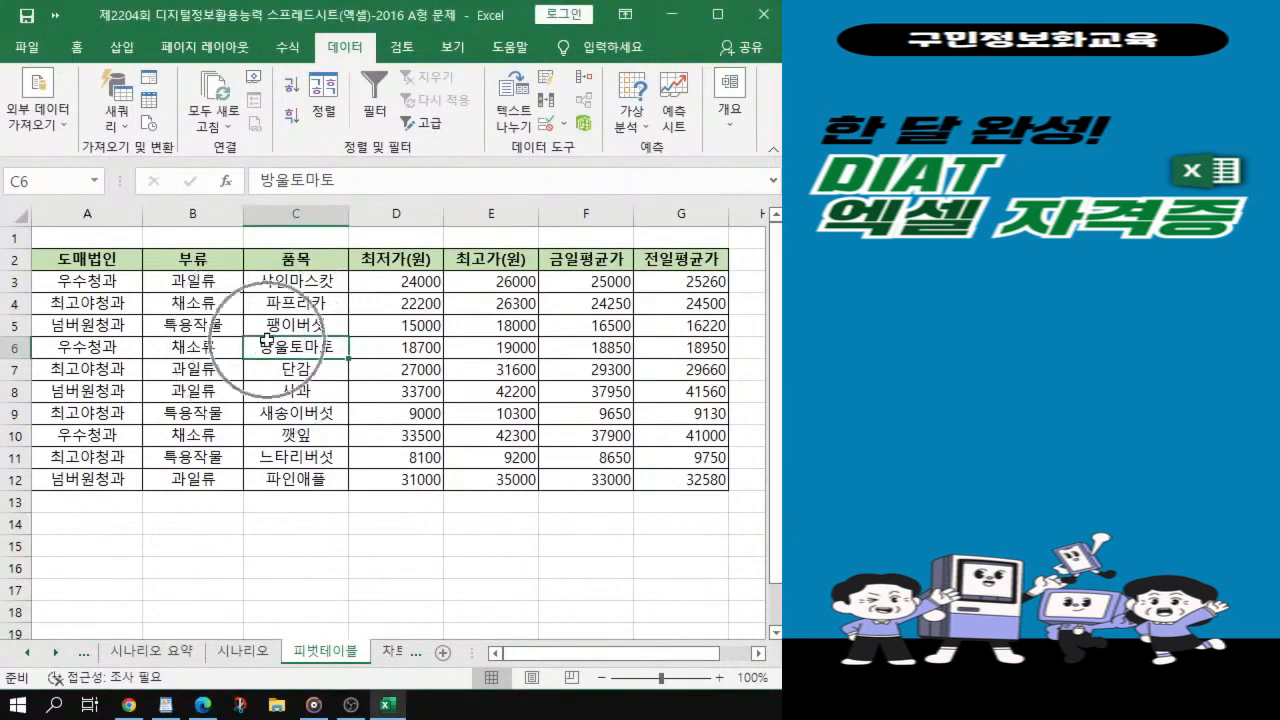
{"action": "key", "text": "ctrl"}
{"action": "key", "text": "ctrl"}
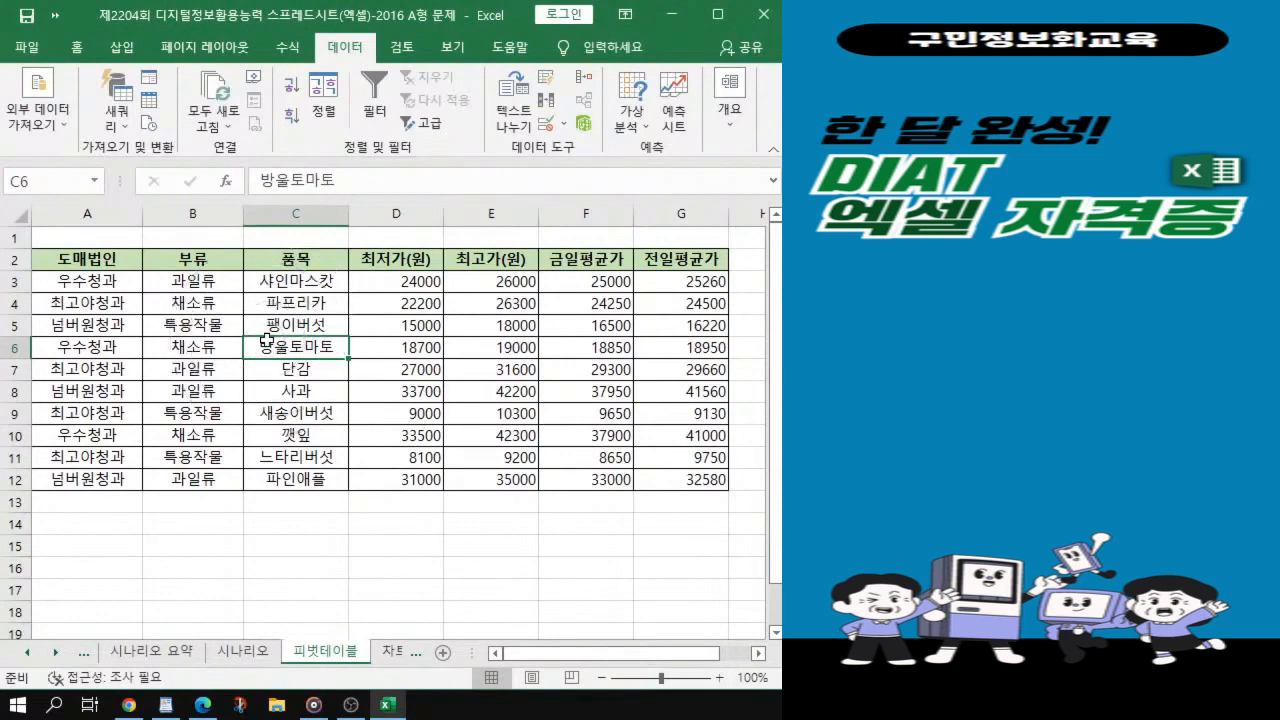
{"action": "left_click", "coordinate": [118, 48]}
{"action": "key", "text": "ctrl"}
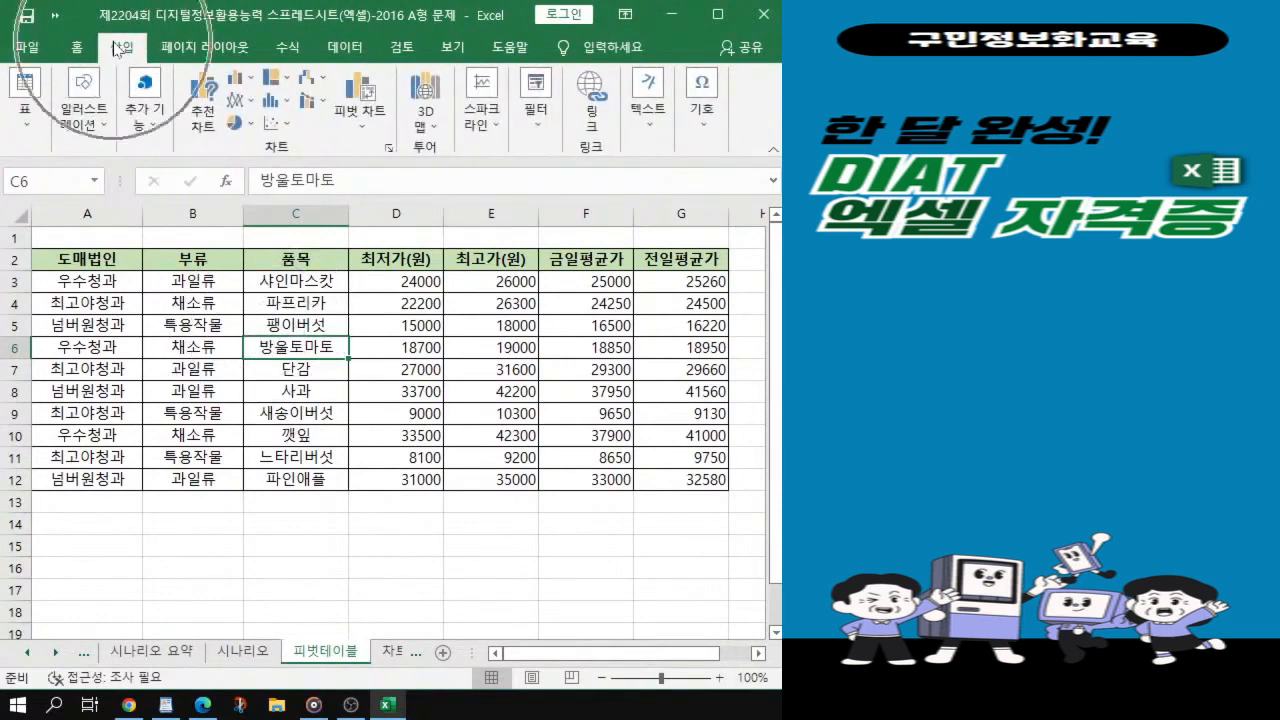
{"action": "key", "text": "ctrl"}
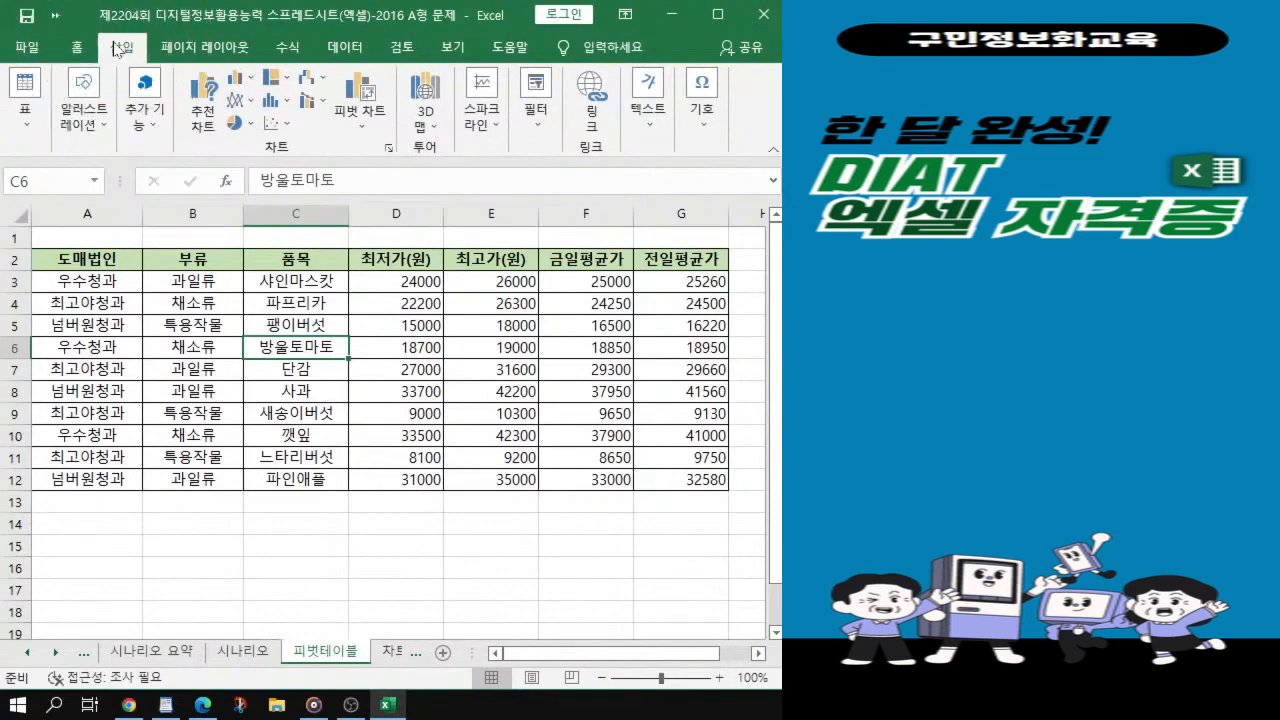
{"action": "left_click", "coordinate": [718, 14]}
{"action": "key", "text": "ctrl"}
{"action": "key", "text": "ctrl"}
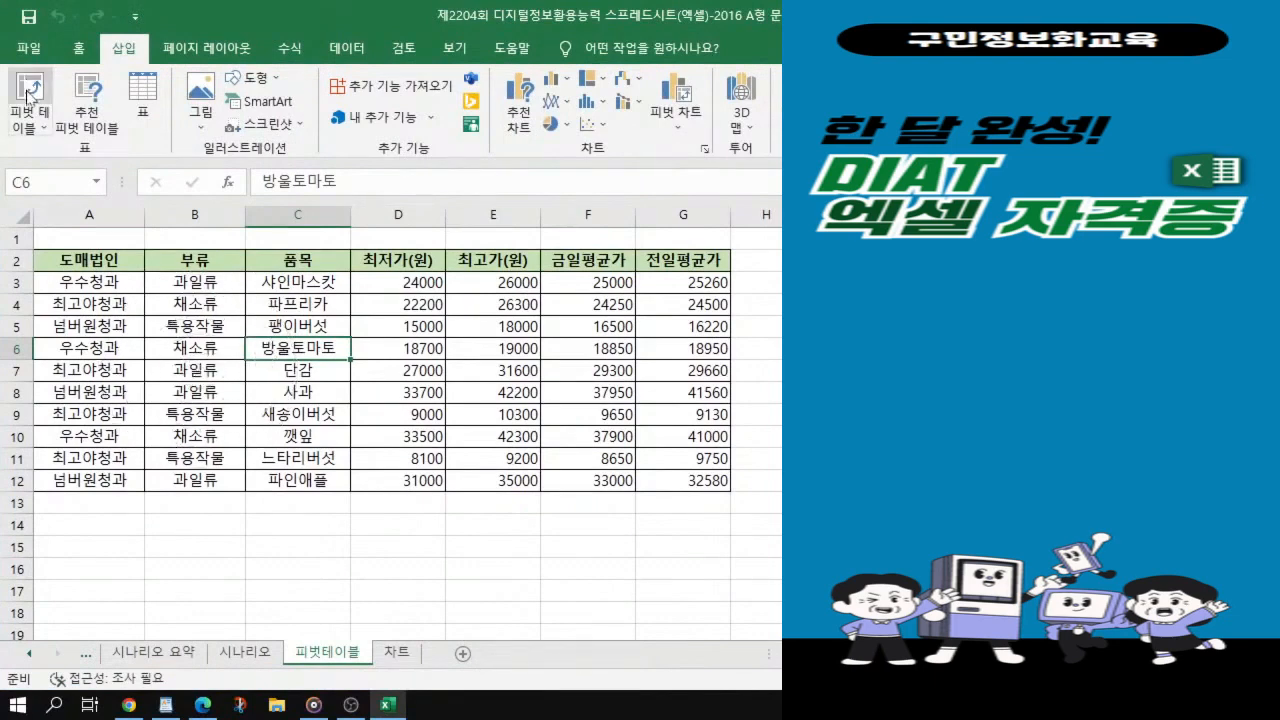
Step: Insert a pivot table from the range 피벗테이블!$A$2:$G$12 on a new worksheet
{"action": "key", "text": "ctrl"}
{"action": "key", "text": "ctrl"}
{"action": "key", "text": "ctrl"}
{"action": "left_click", "coordinate": [31, 93]}
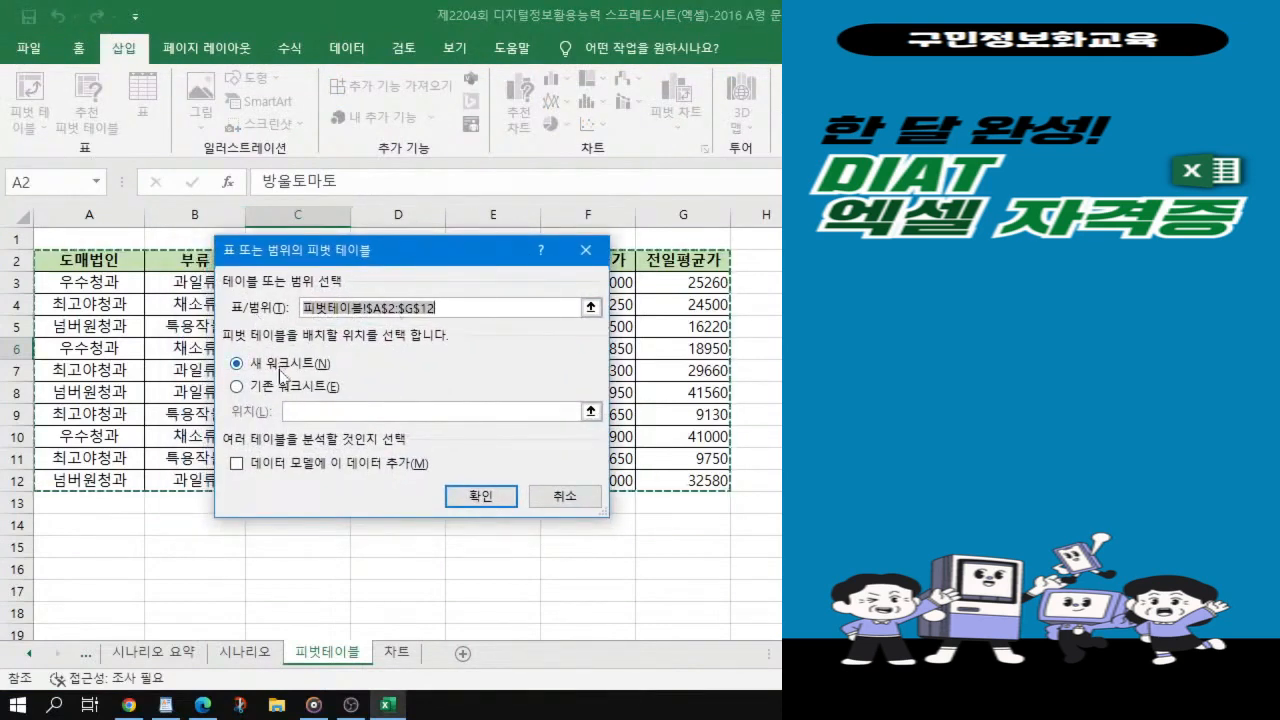
{"action": "key", "text": "ctrl"}
{"action": "key", "text": "ctrl"}
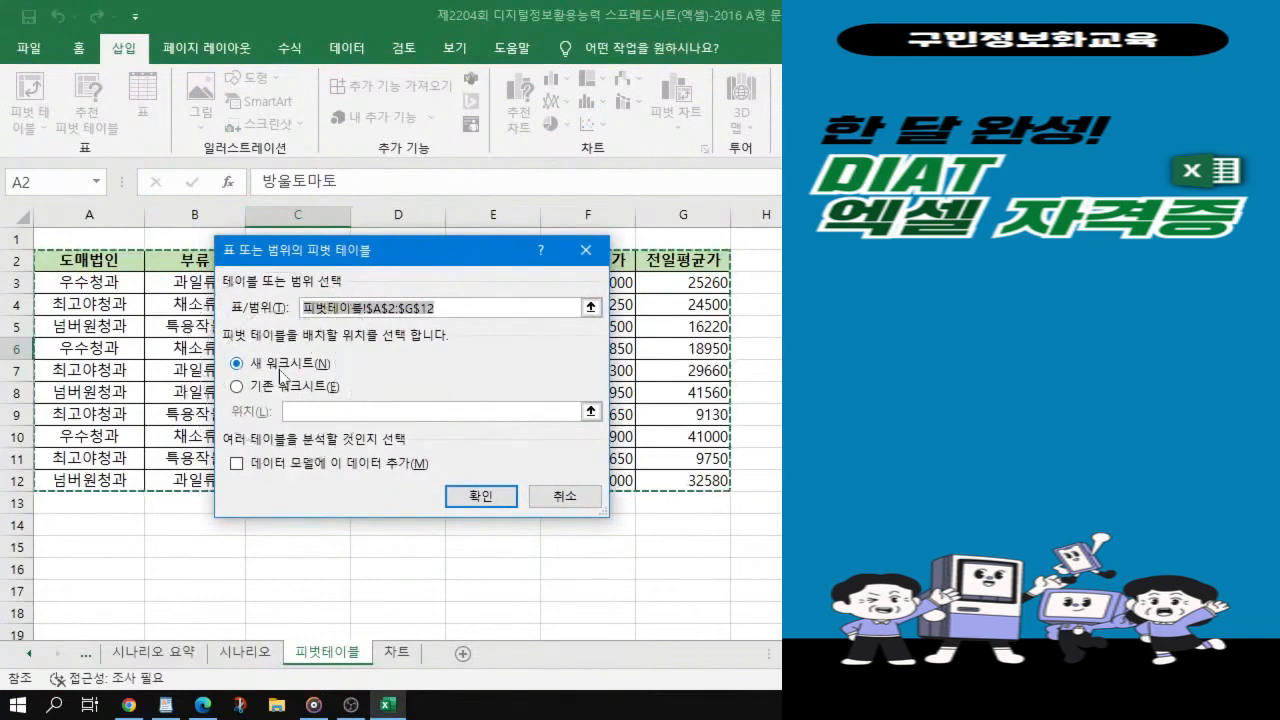
{"action": "left_click", "coordinate": [482, 503]}
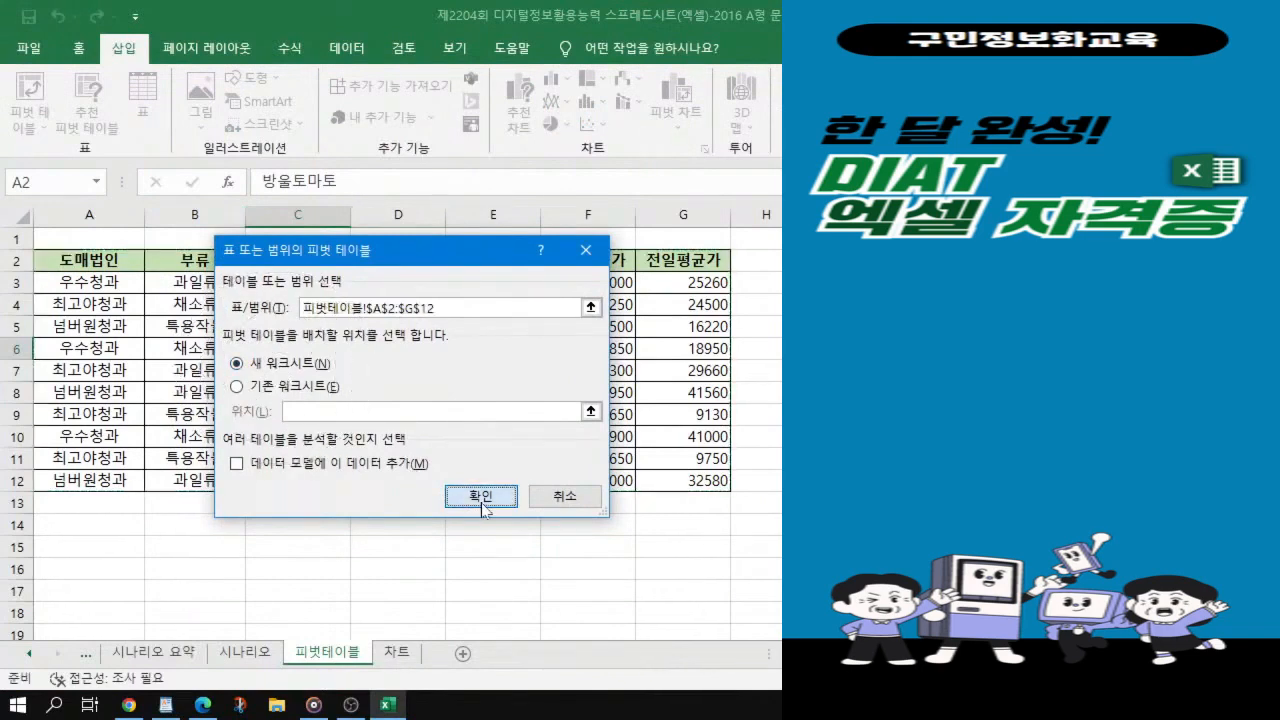
{"action": "key", "text": "ctrl"}
{"action": "key", "text": "ctrl"}
{"action": "key", "text": "ctrl"}
{"action": "left_click", "coordinate": [482, 503]}
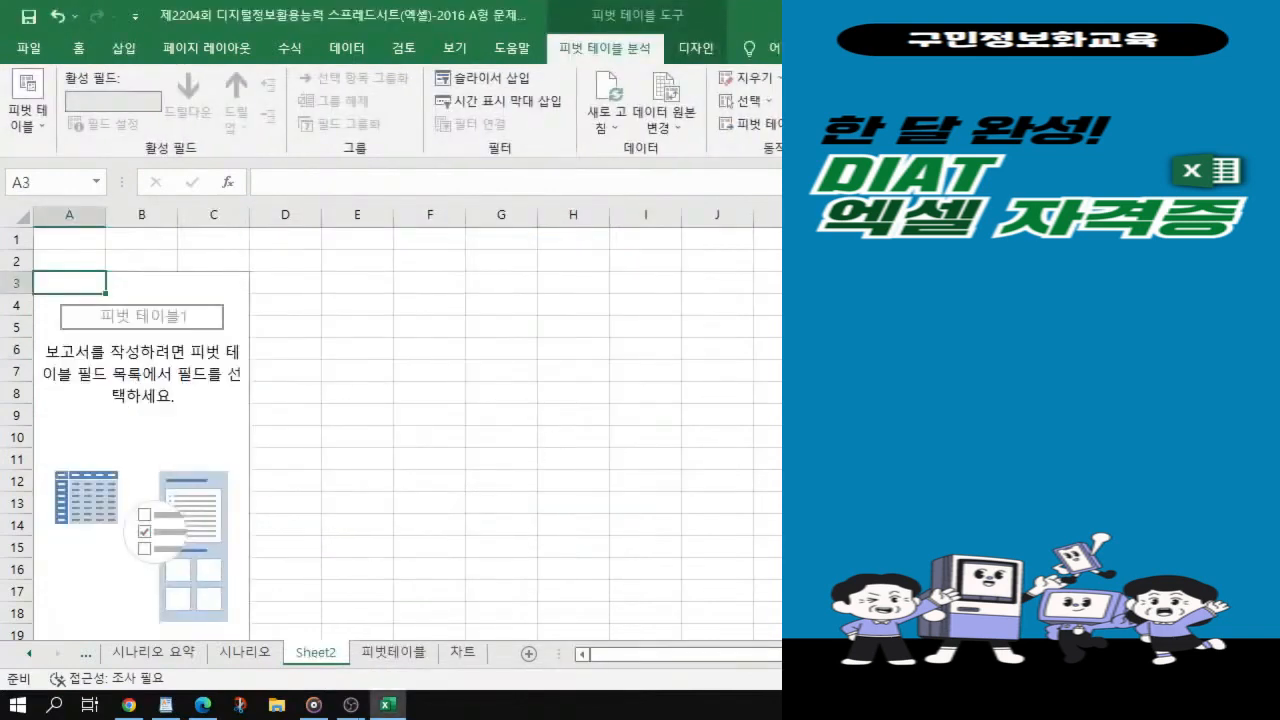
Step: Rename the new pivot table worksheet as "피벗테이블 정답"
{"action": "left_click", "coordinate": [321, 660]}
{"action": "key", "text": "ctrl"}
{"action": "key", "text": "ctrl"}
{"action": "double_click", "coordinate": [321, 652]}
{"action": "type", "text": "피"}
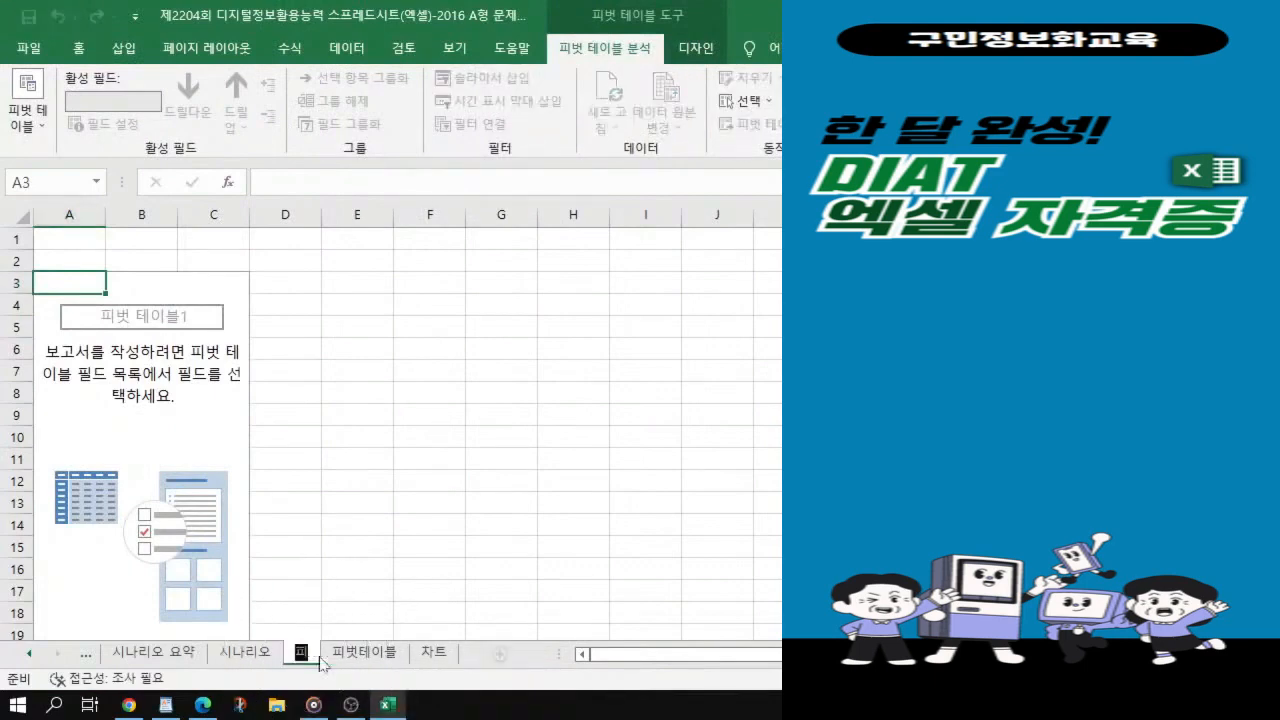
{"action": "type", "text": "벗"}
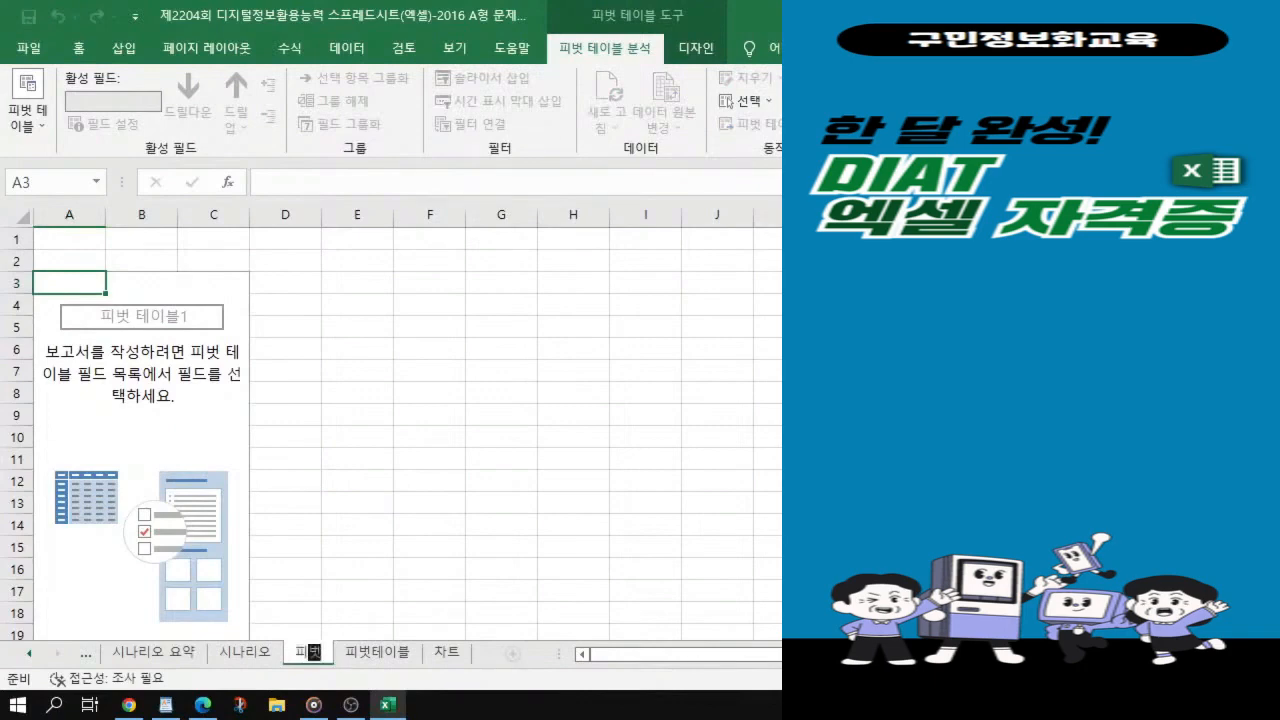
{"action": "type", "text": "테이블 정답"}
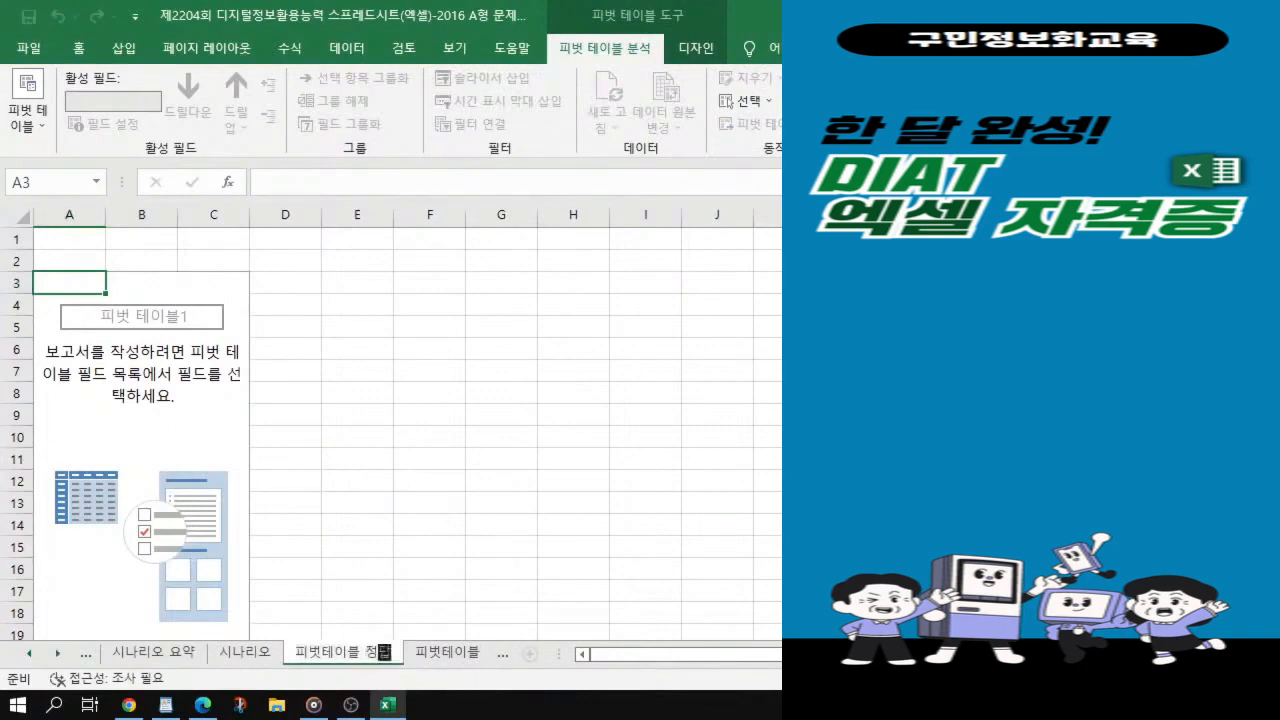
{"action": "key", "text": "Return"}
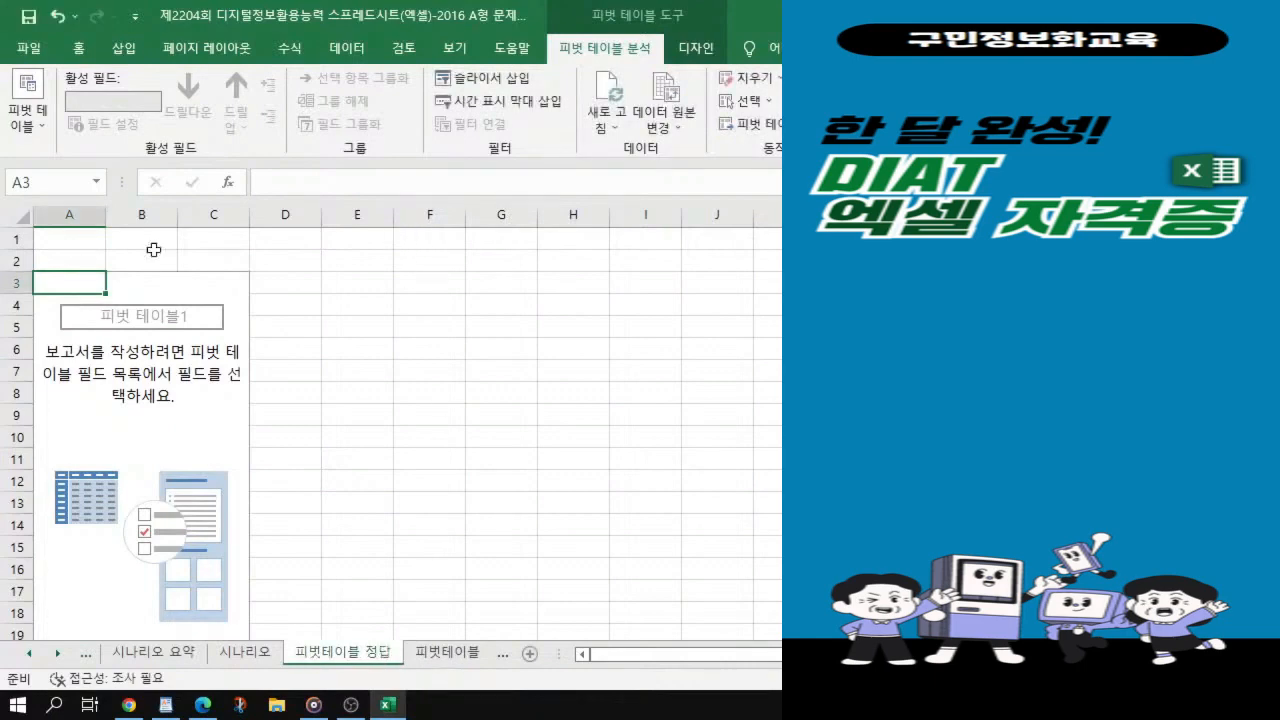
Step: Restore the workbook window to a smaller size so the PivotTable field list fits beside the 피벗테이블 정답 sheet
{"action": "key", "text": "alt+Tab"}
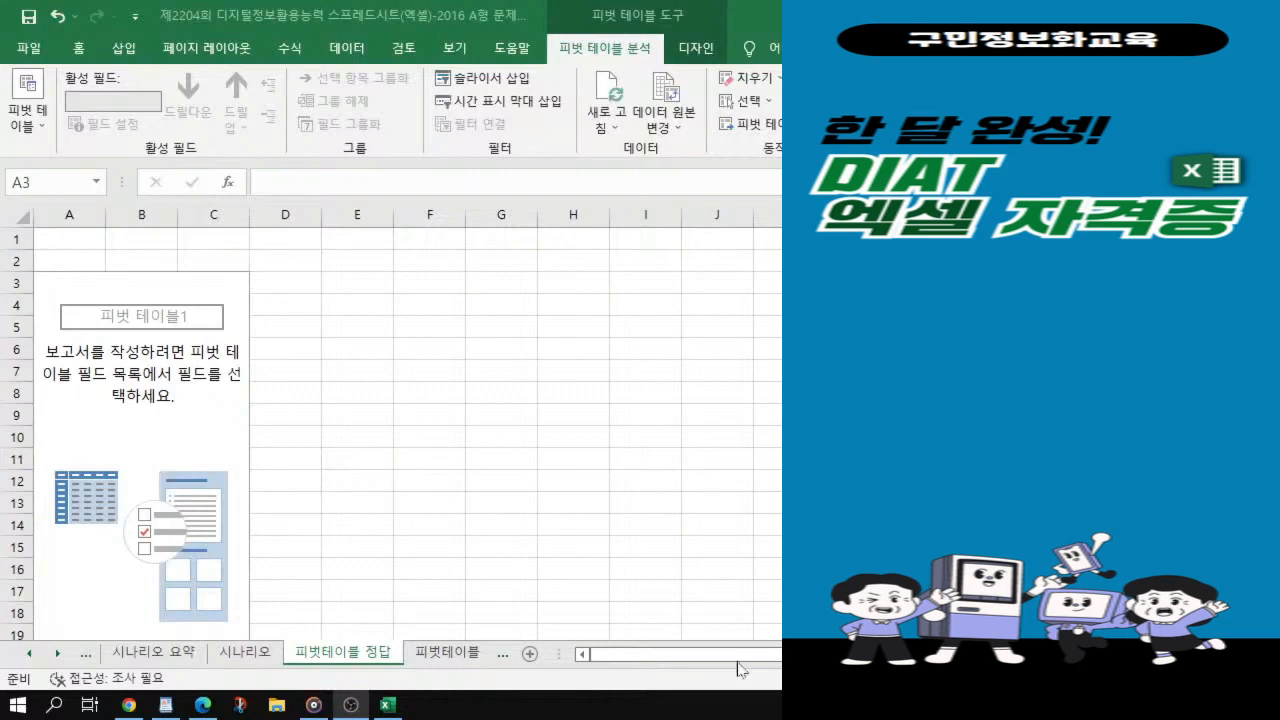
{"action": "left_click", "coordinate": [362, 657]}
{"action": "left_click", "coordinate": [362, 657]}
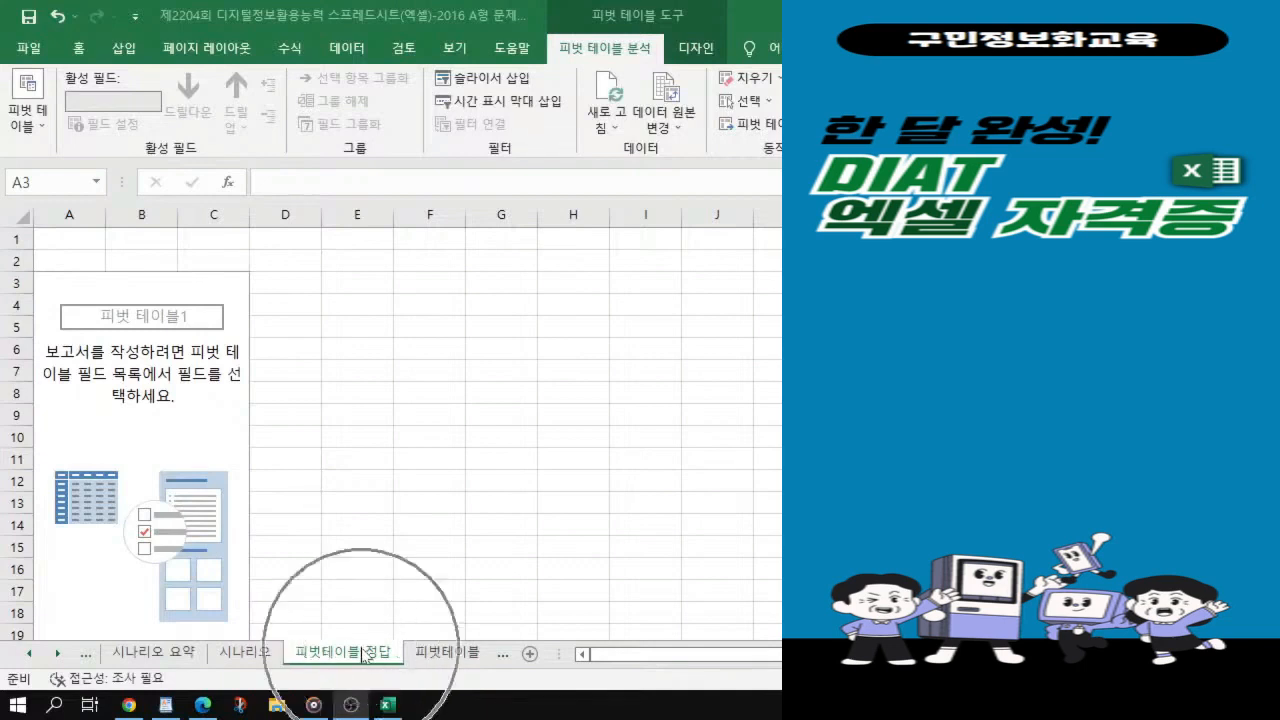
{"action": "left_click", "coordinate": [362, 657]}
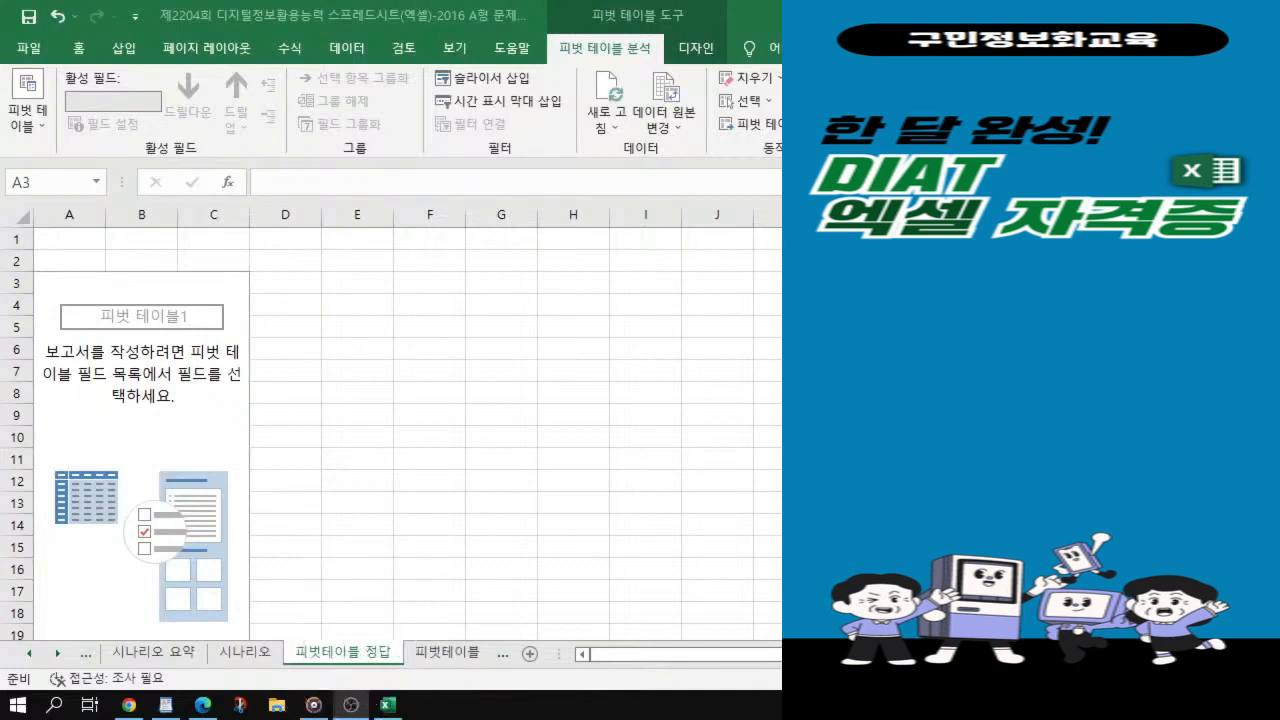
{"action": "left_click_drag", "start_coordinate": [890, 17], "coordinate": [396, 26]}
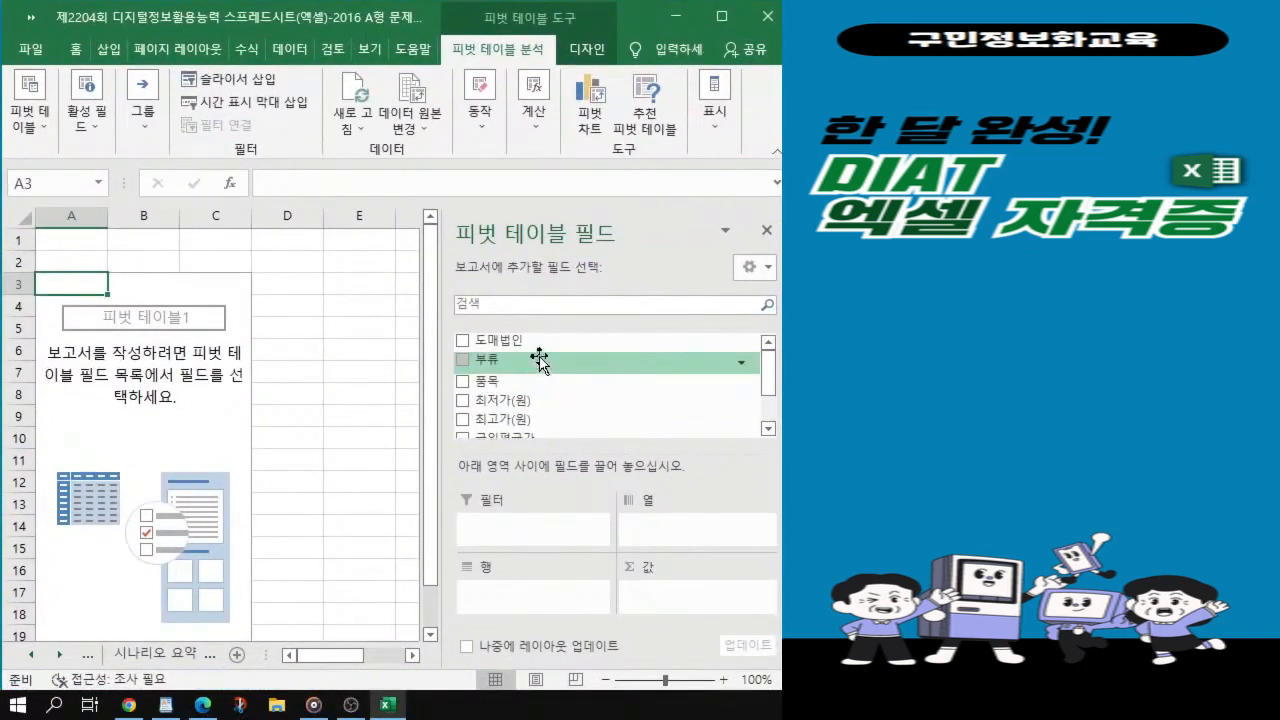
Step: Place 부류 in the pivot table's rows and 도매법인 in its columns, narrowing the field list to show the whole table
{"action": "key", "text": "alt+Tab"}
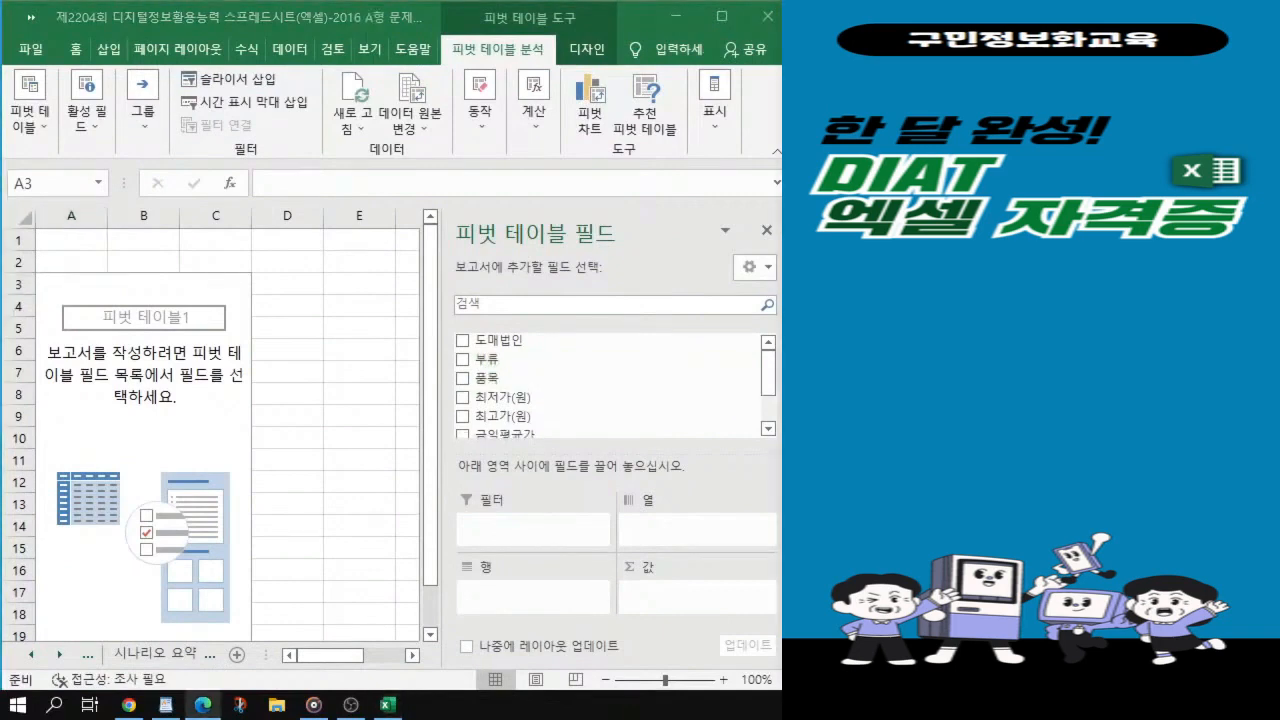
{"action": "left_click", "coordinate": [475, 364]}
{"action": "left_click_drag", "start_coordinate": [475, 364], "coordinate": [505, 597]}
{"action": "scroll", "coordinate": [537, 378], "scroll_direction": "up", "scroll_amount": 1}
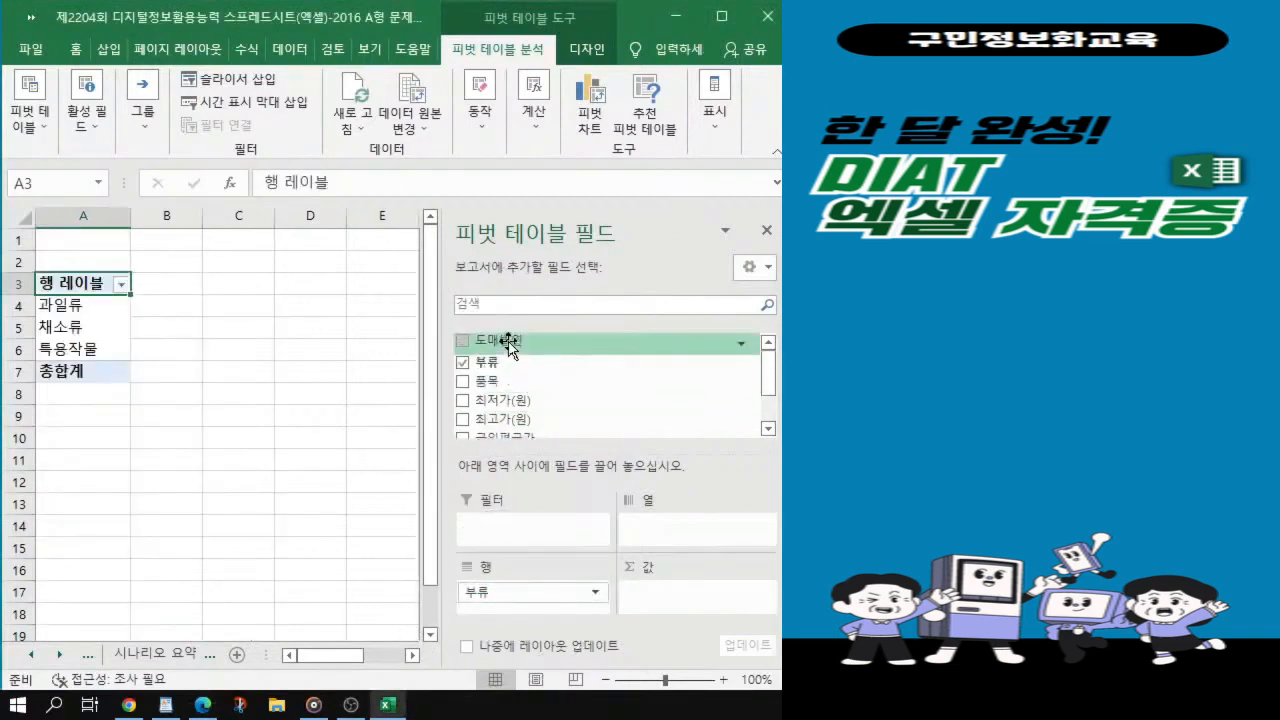
{"action": "left_click_drag", "start_coordinate": [500, 343], "coordinate": [686, 523]}
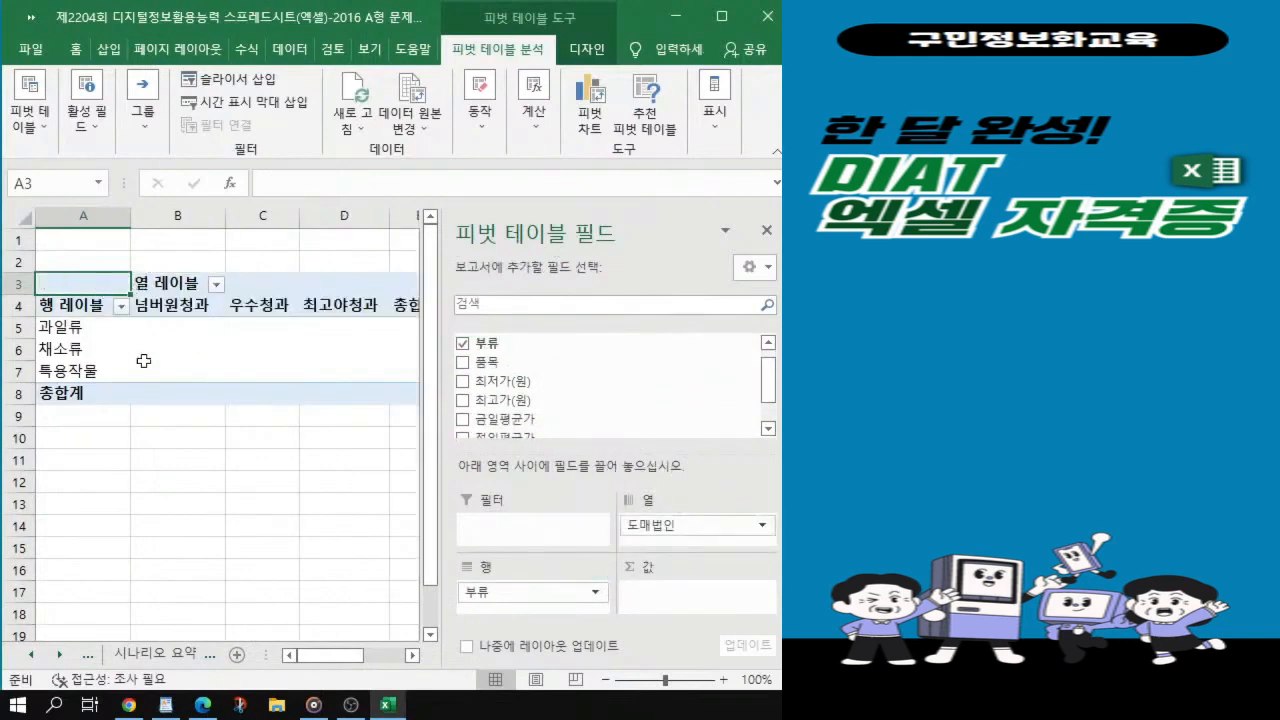
{"action": "left_click_drag", "start_coordinate": [440, 508], "coordinate": [516, 518]}
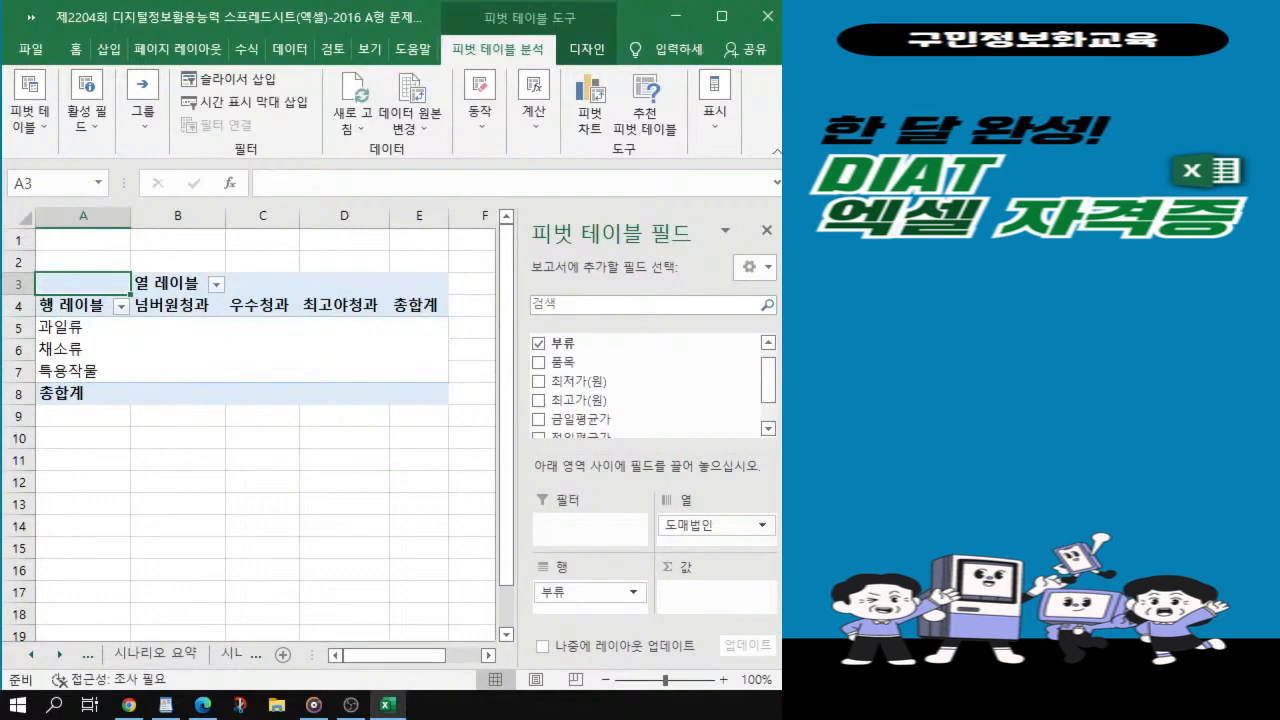
{"action": "key", "text": "alt+Tab"}
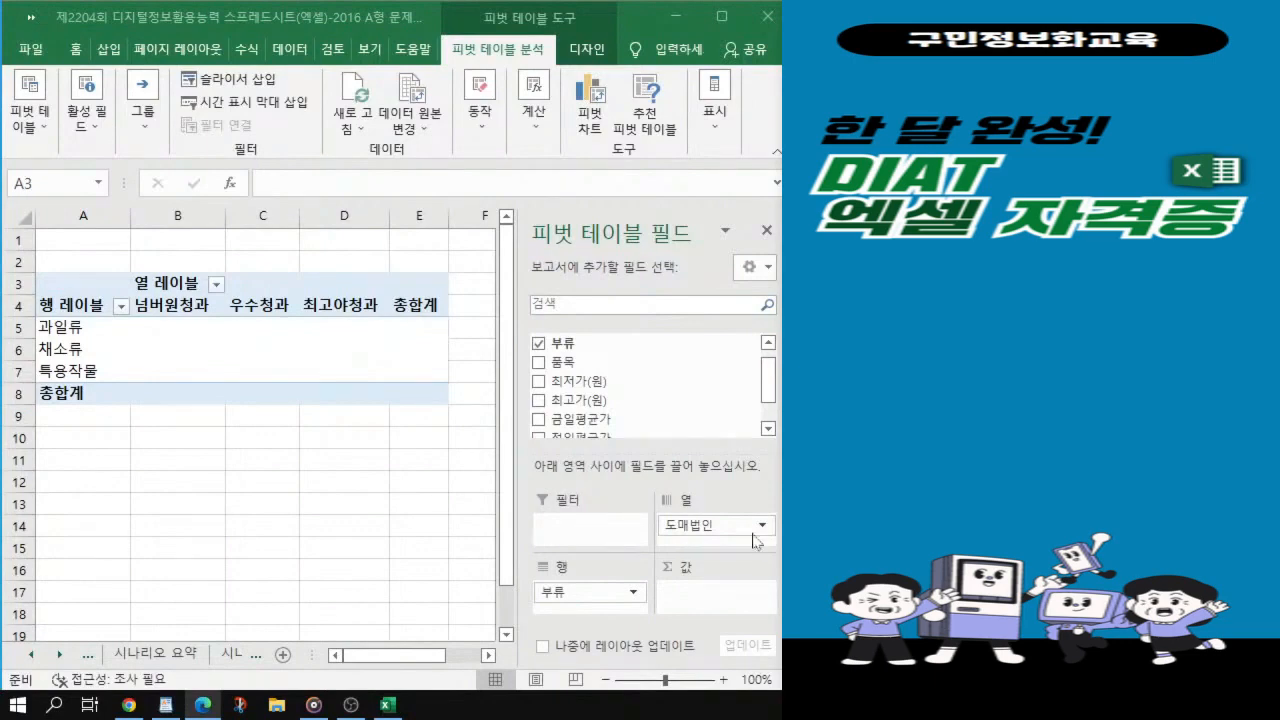
Step: Add the 금일평균가 and 전일평균가 fields to the pivot table's values area
{"action": "scroll", "coordinate": [548, 410], "scroll_direction": "down", "scroll_amount": 1}
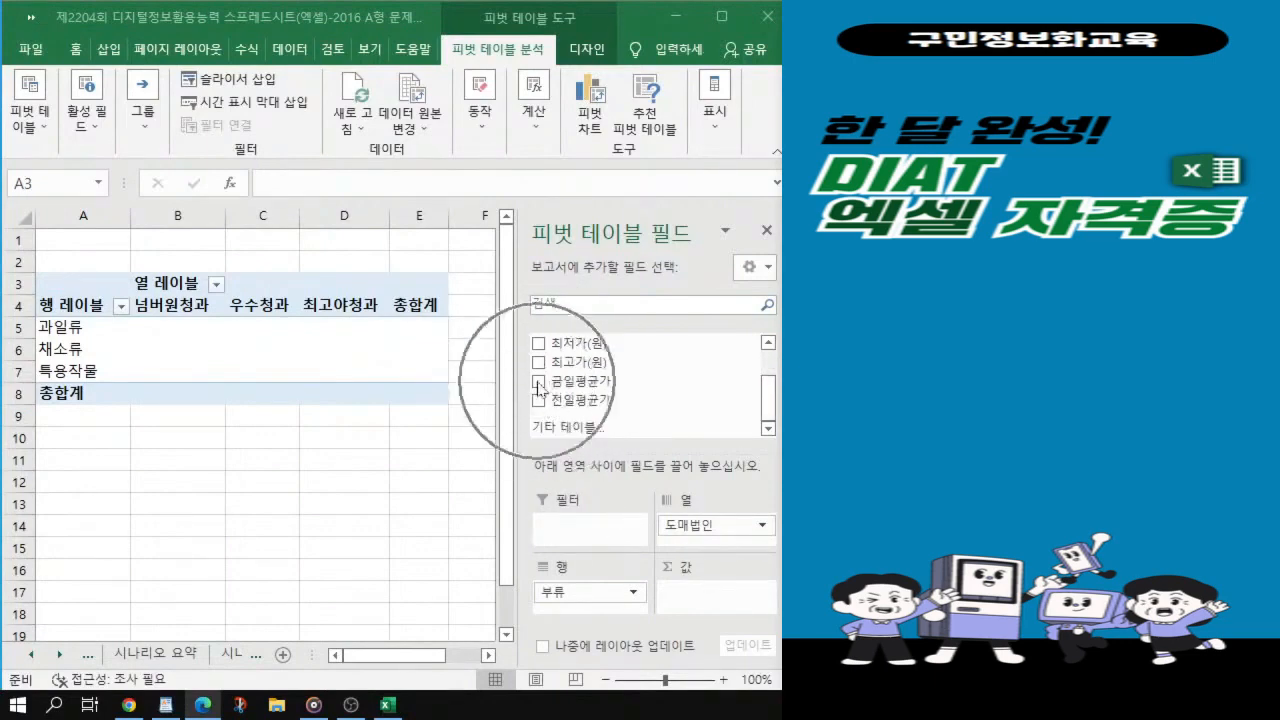
{"action": "left_click", "coordinate": [538, 384]}
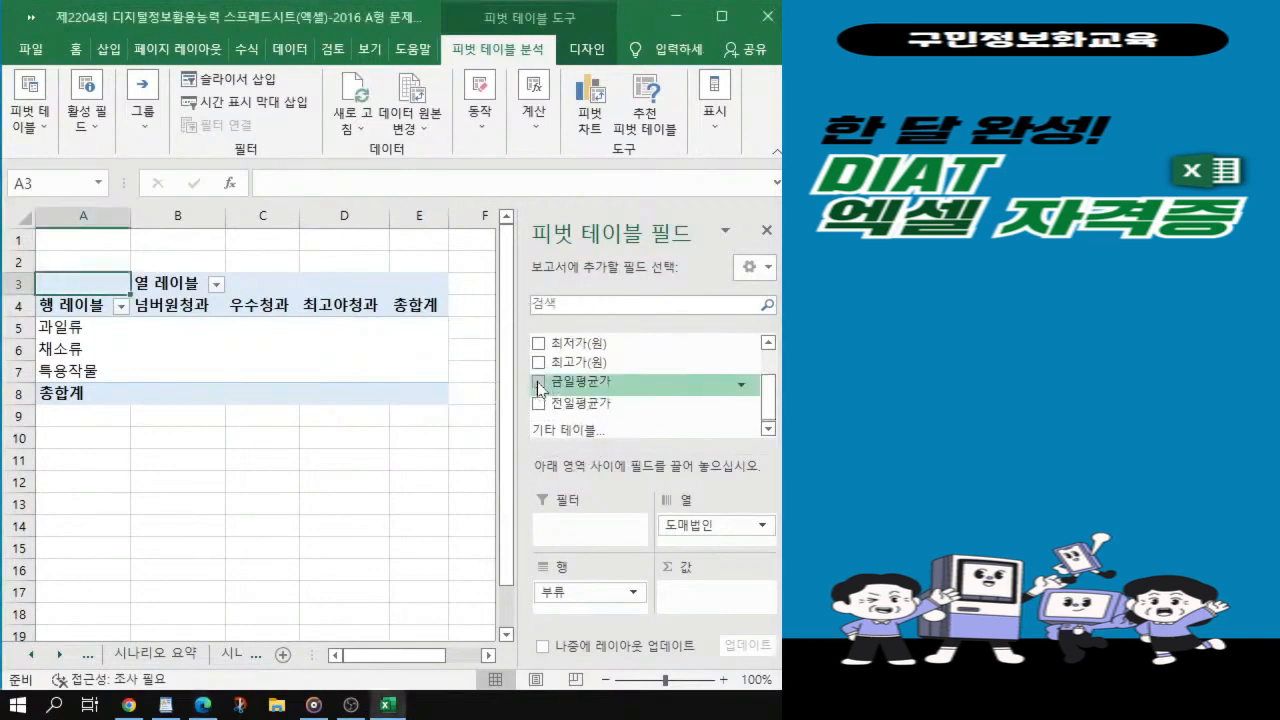
{"action": "left_click", "coordinate": [539, 385]}
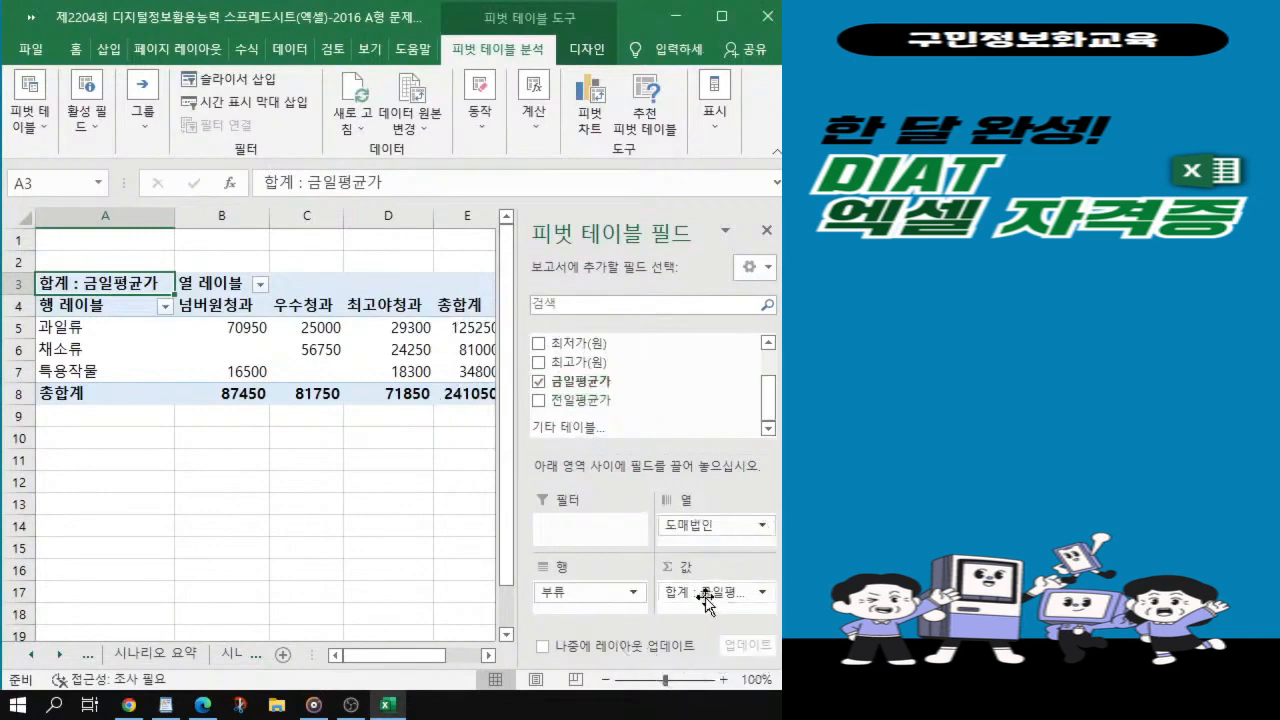
{"action": "left_click", "coordinate": [539, 401]}
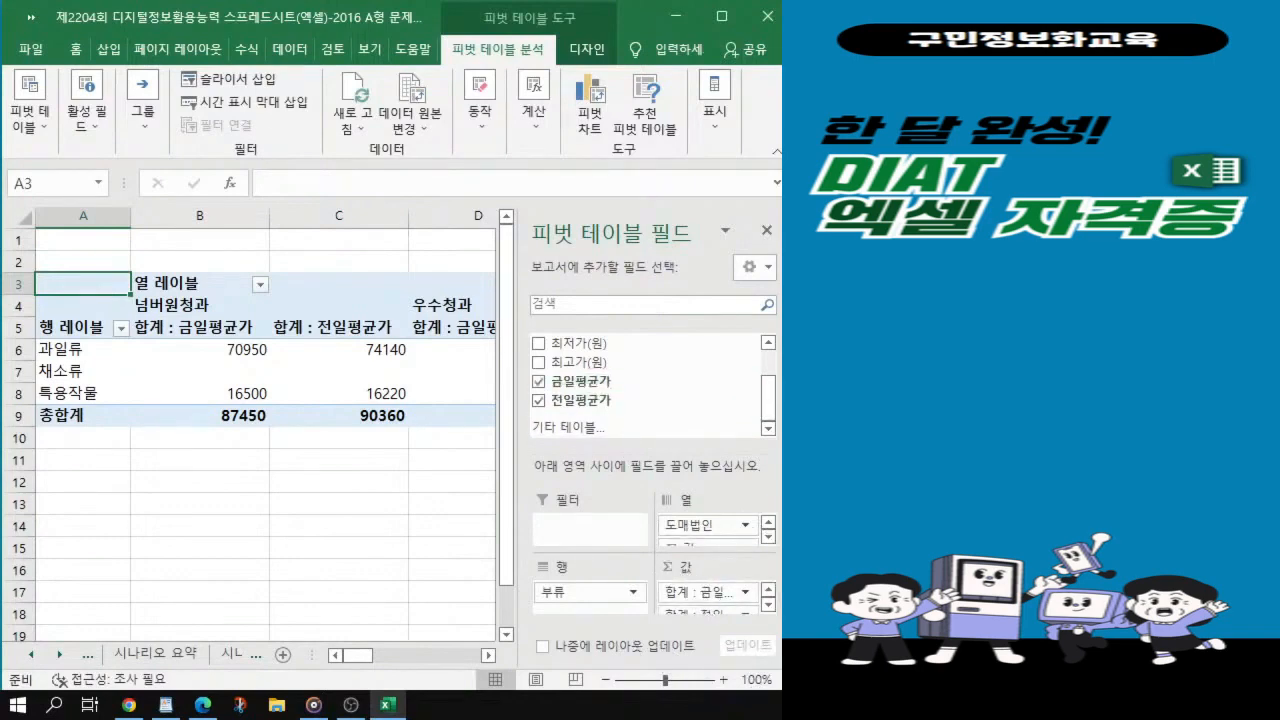
{"action": "key", "text": "alt+Tab"}
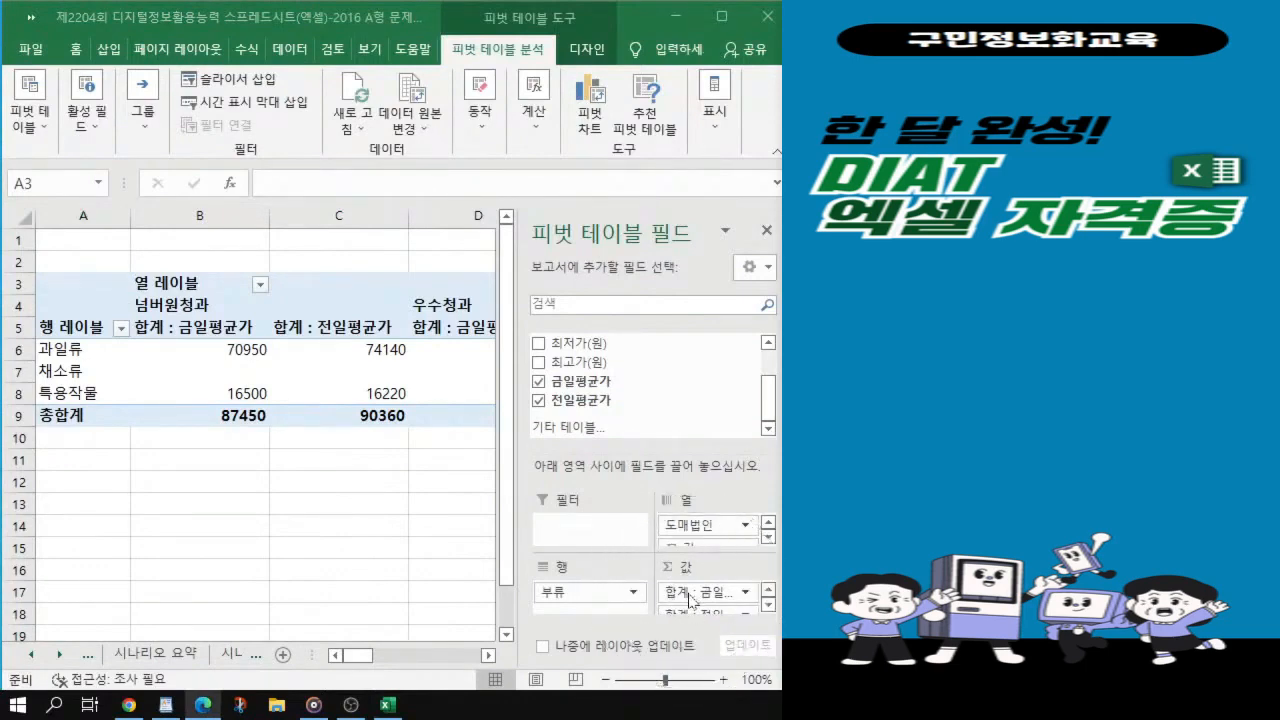
{"action": "key", "text": "alt+Tab"}
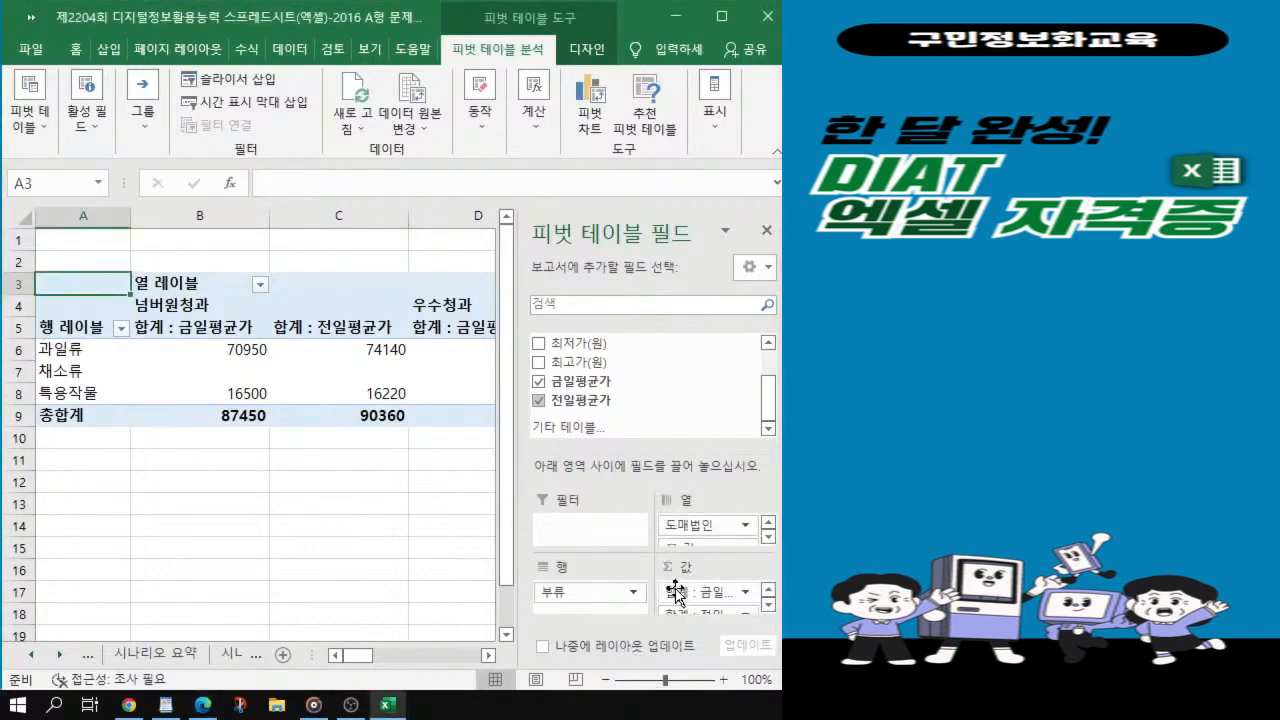
Step: Summarize the 금일평균가 value field by 최대 and give it the custom name "최대값 : 금일평균가"
{"action": "left_click", "coordinate": [677, 595]}
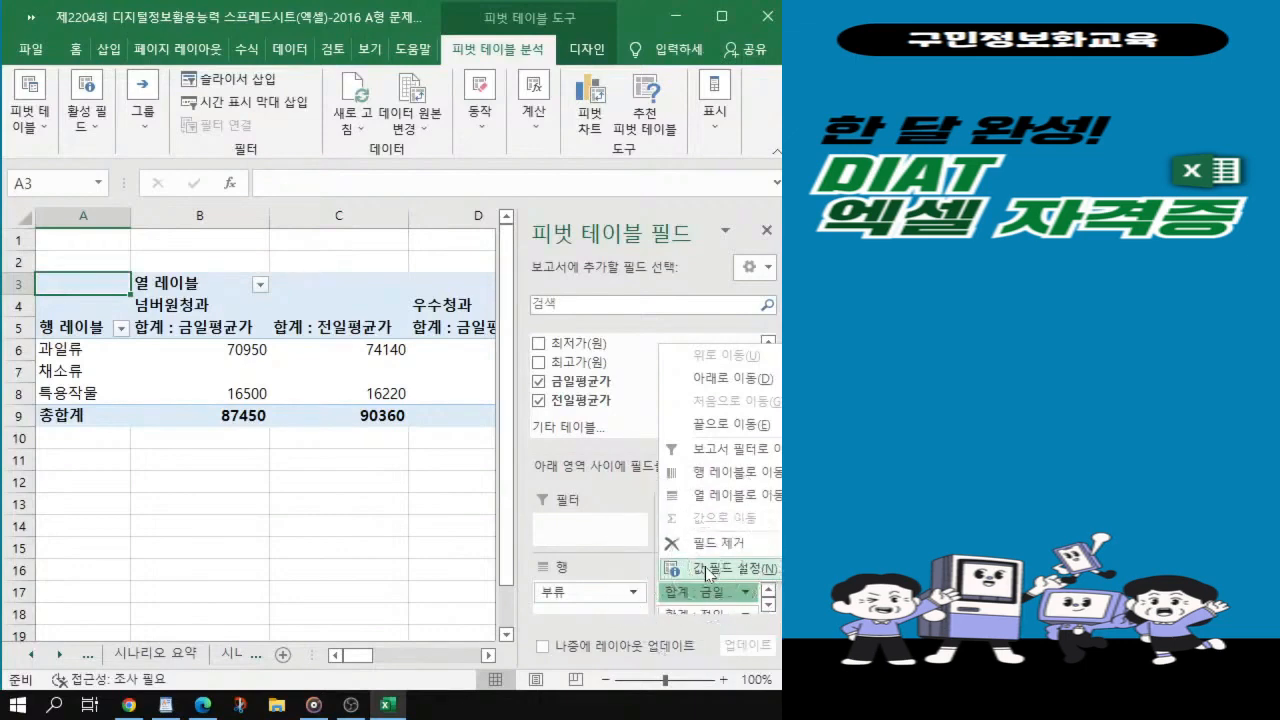
{"action": "left_click", "coordinate": [707, 572]}
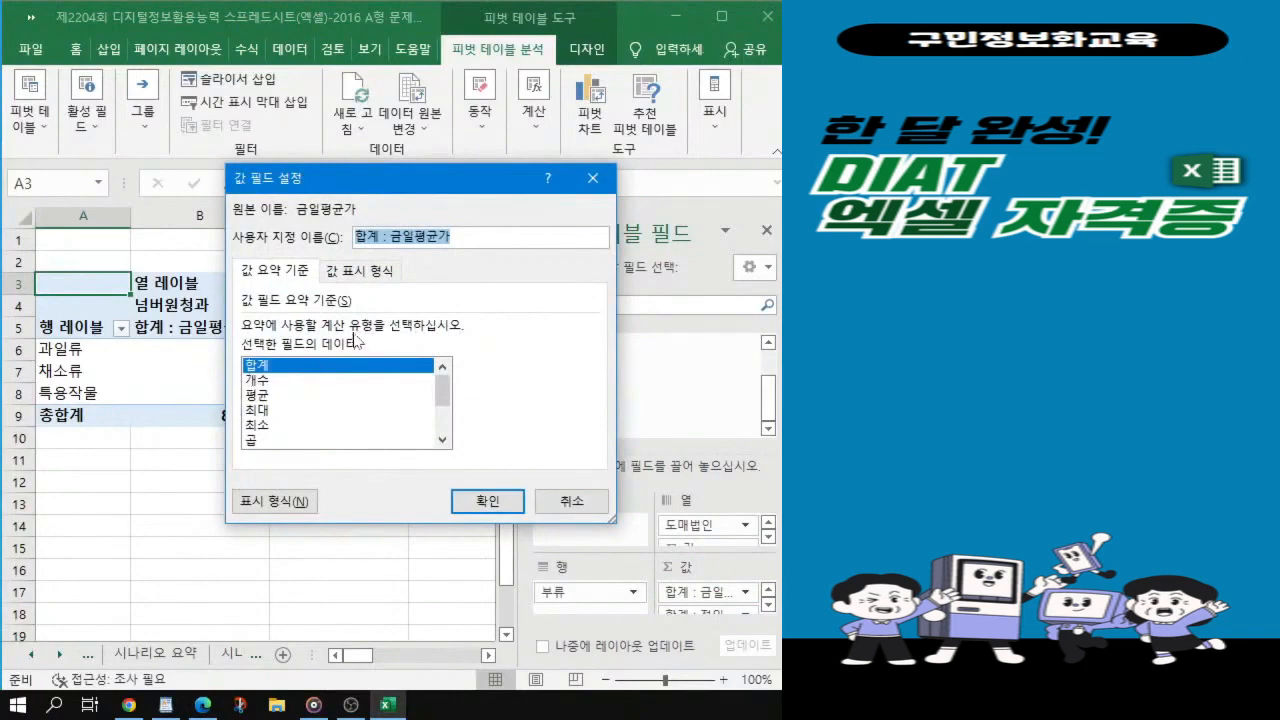
{"action": "left_click", "coordinate": [262, 412]}
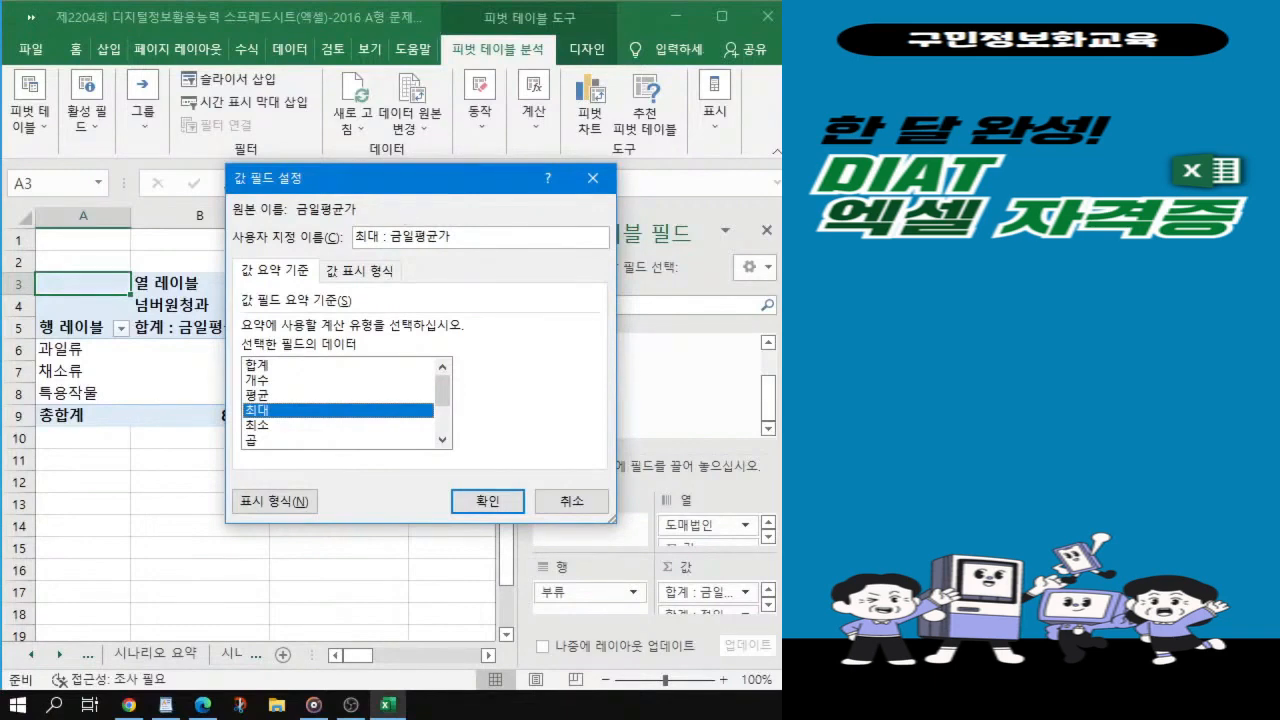
{"action": "left_click", "coordinate": [378, 237]}
{"action": "type", "text": "값"}
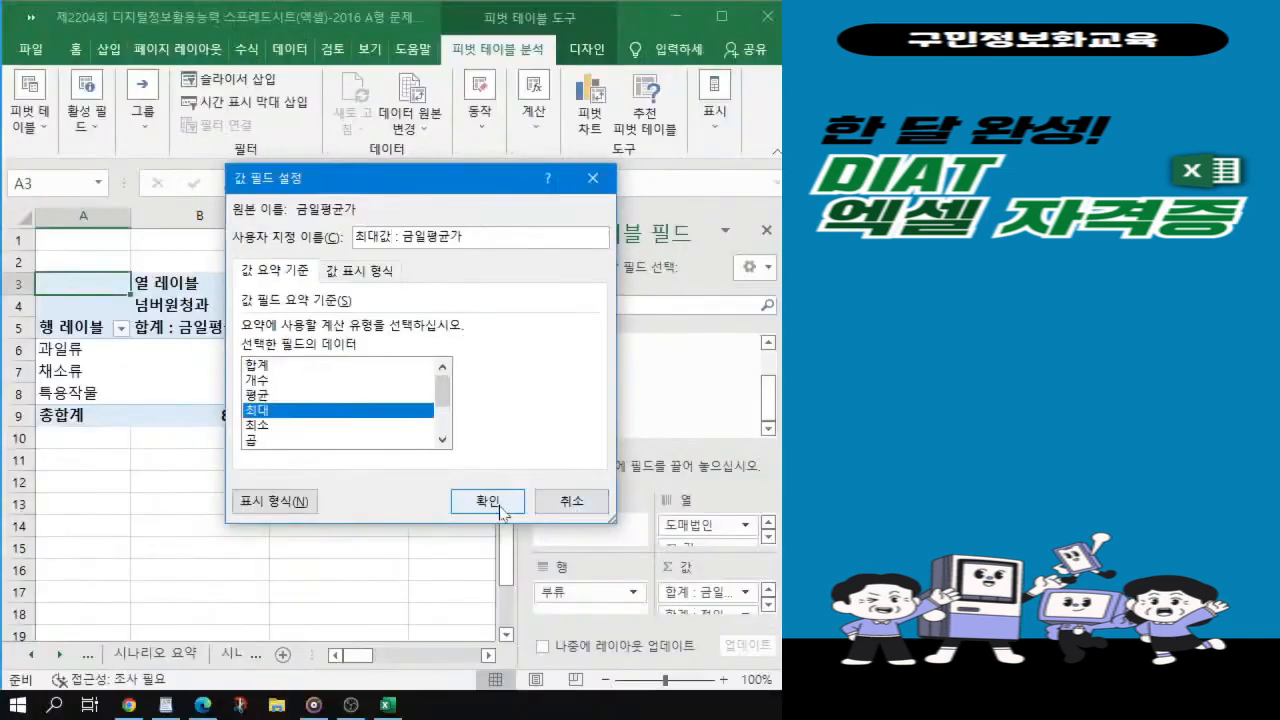
{"action": "left_click", "coordinate": [636, 712]}
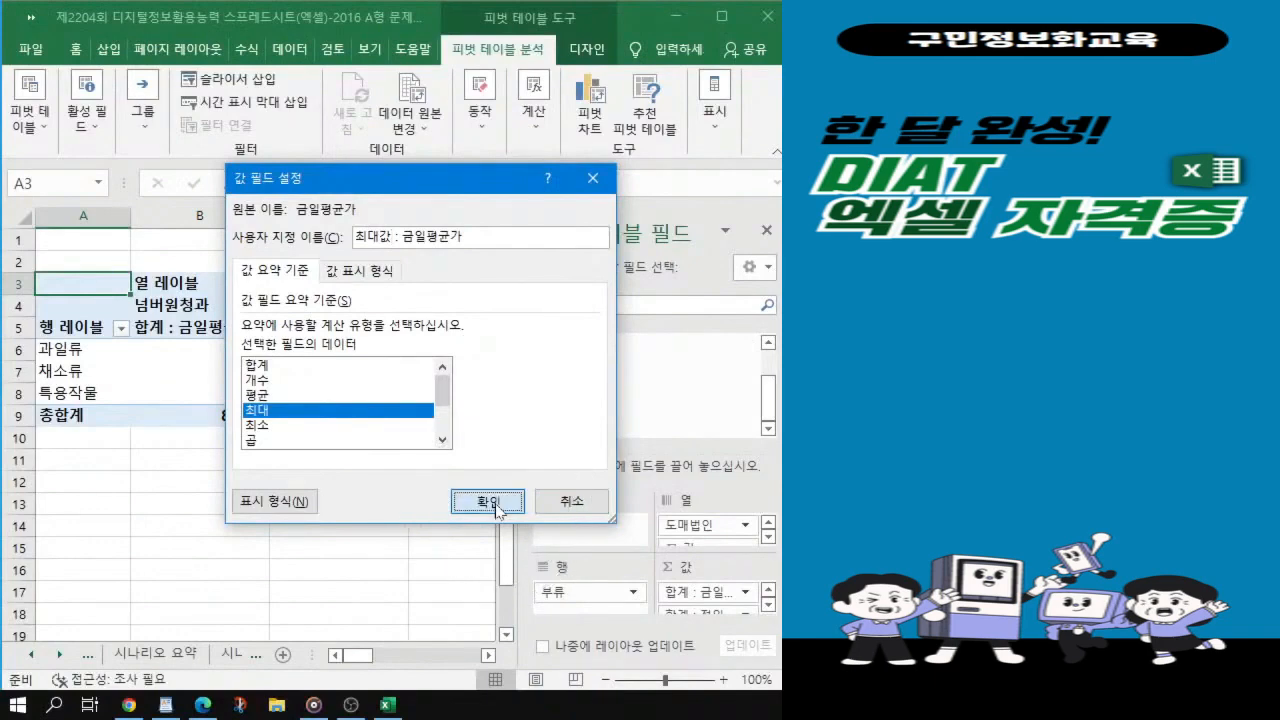
{"action": "key", "text": "ctrl"}
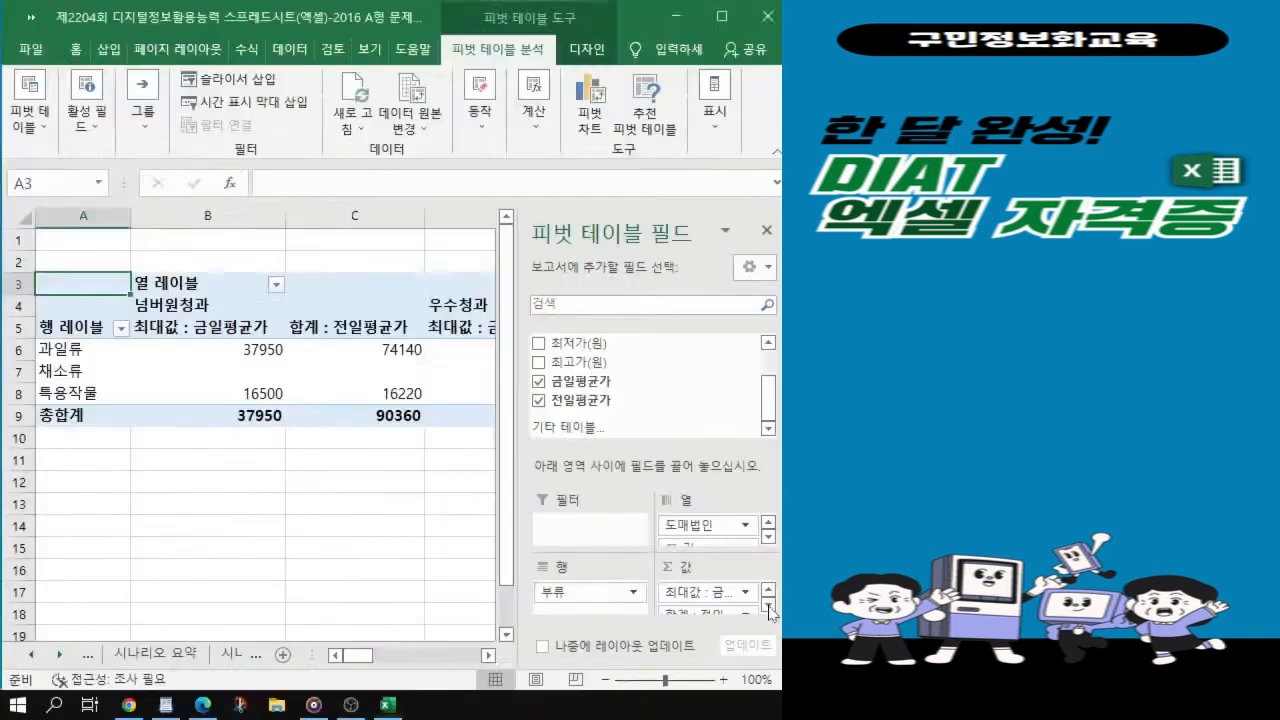
Step: Summarize the 전일평균가 value field by 최대 and give it the custom name "최대값 : 전일평균가"
{"action": "left_click", "coordinate": [768, 604]}
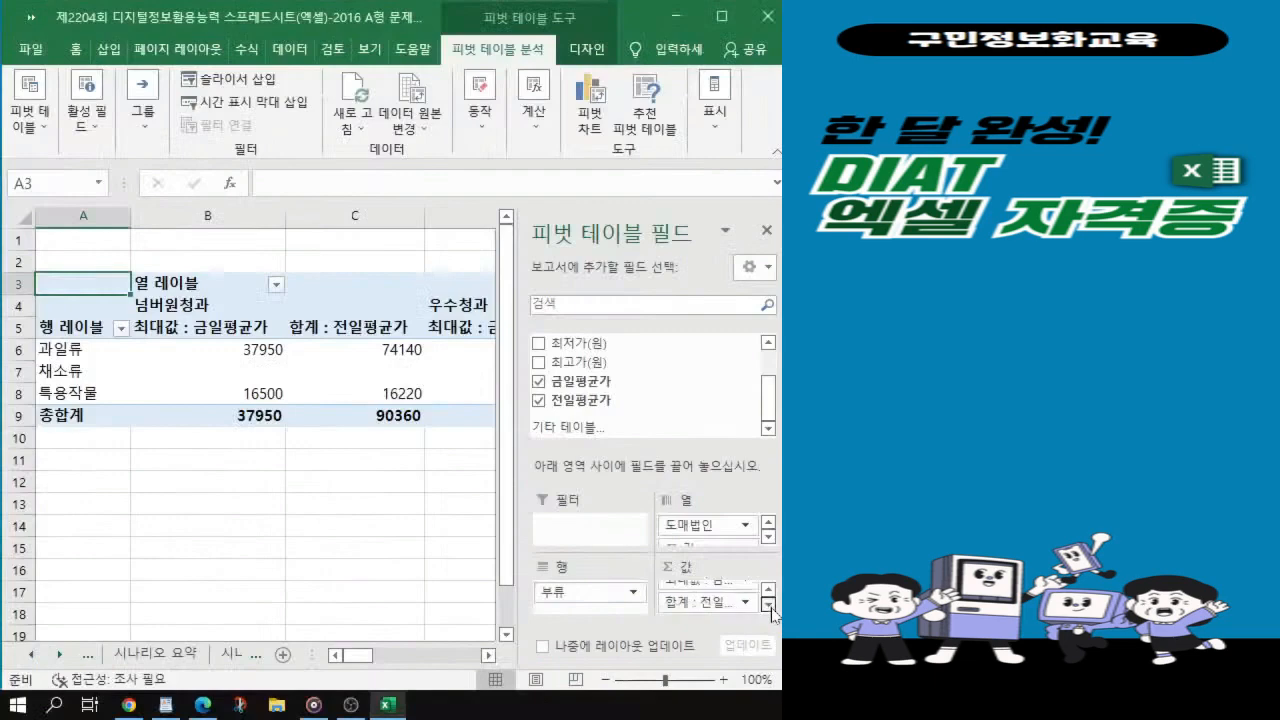
{"action": "left_click", "coordinate": [690, 603]}
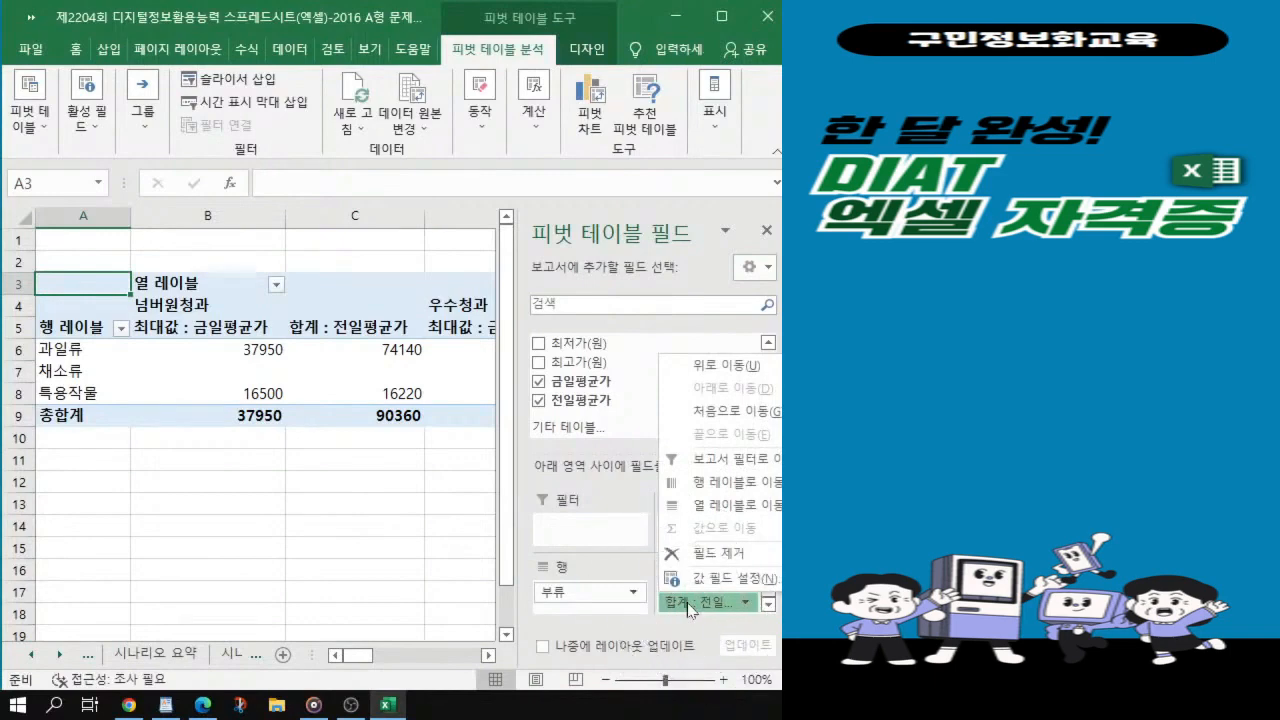
{"action": "left_click", "coordinate": [718, 580]}
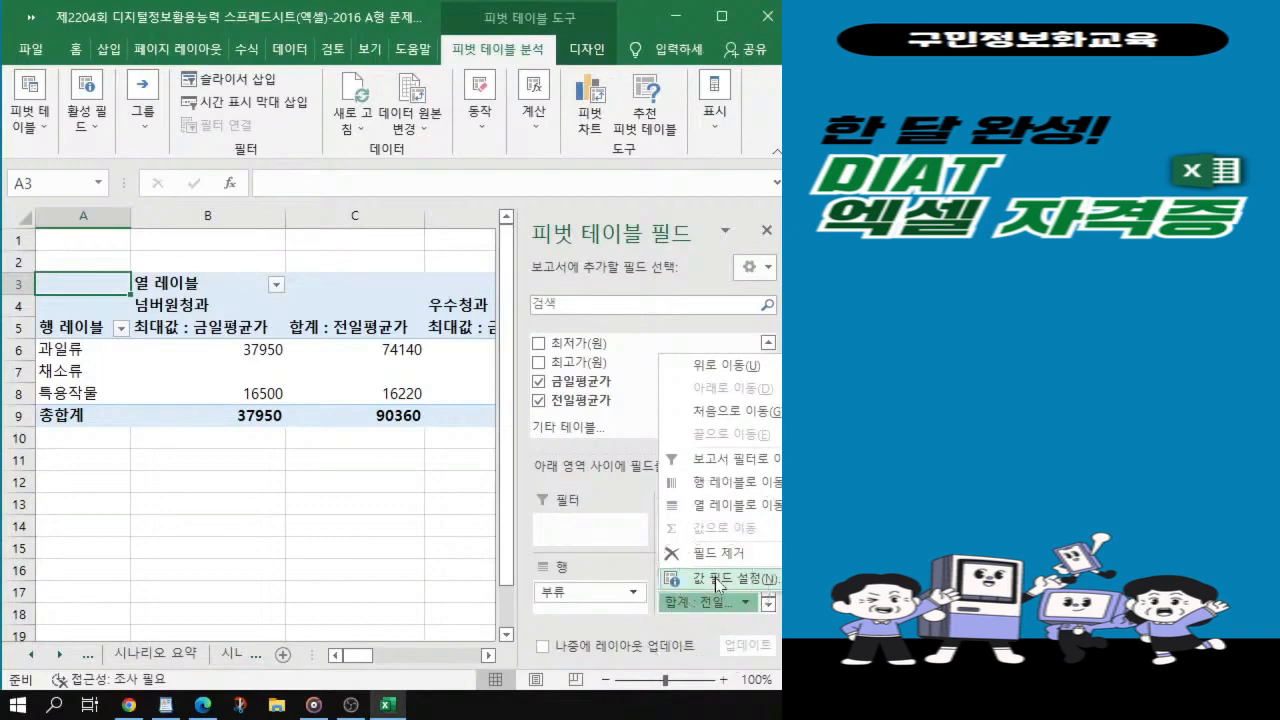
{"action": "left_click", "coordinate": [718, 580]}
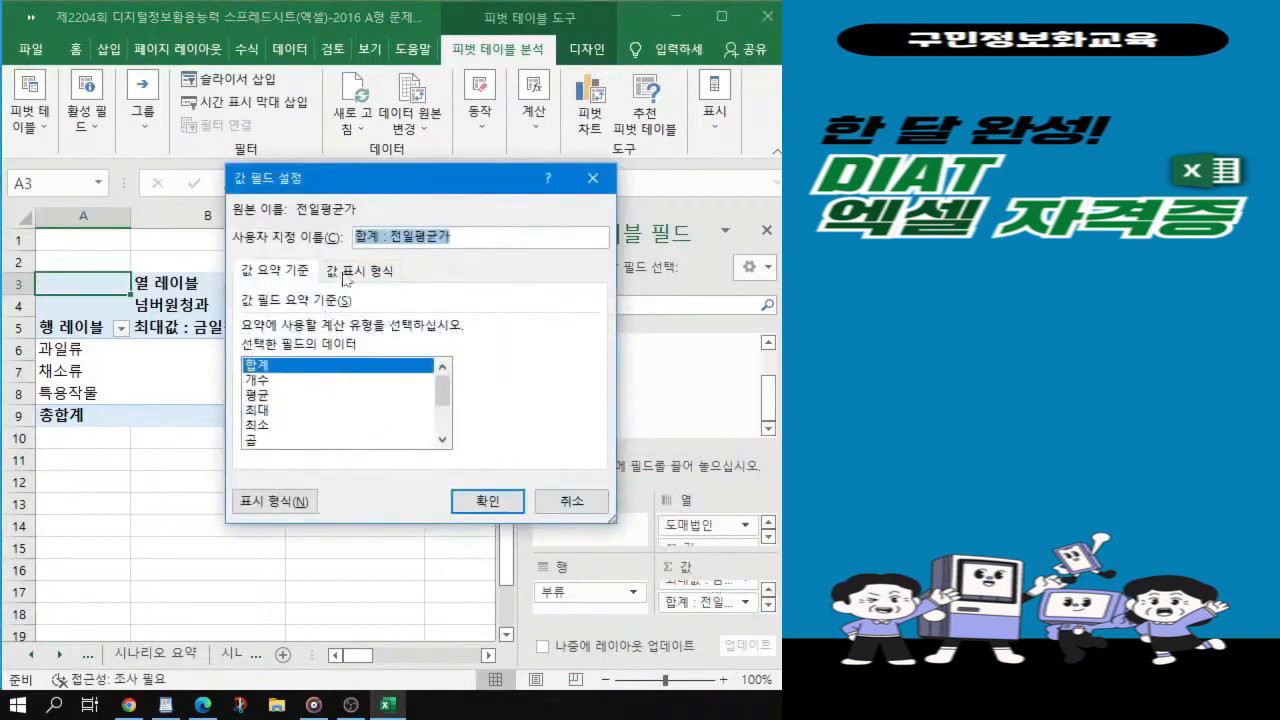
{"action": "left_click", "coordinate": [260, 410]}
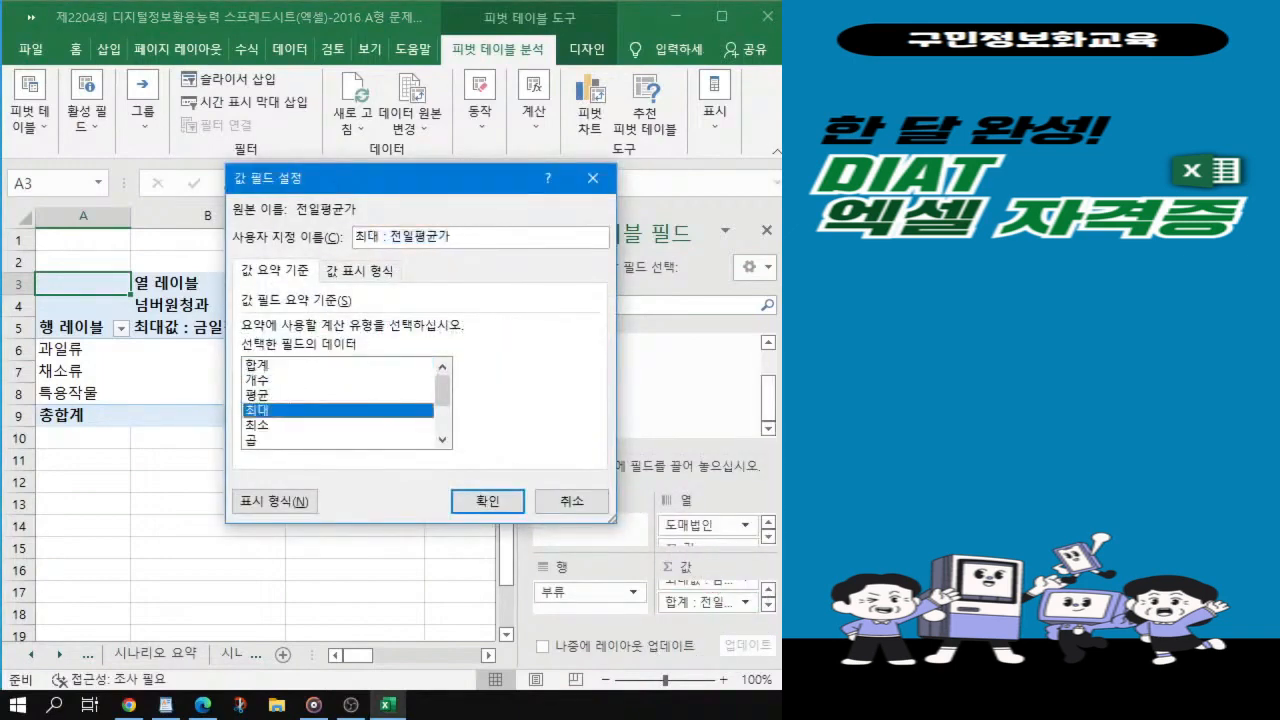
{"action": "type", "text": "값"}
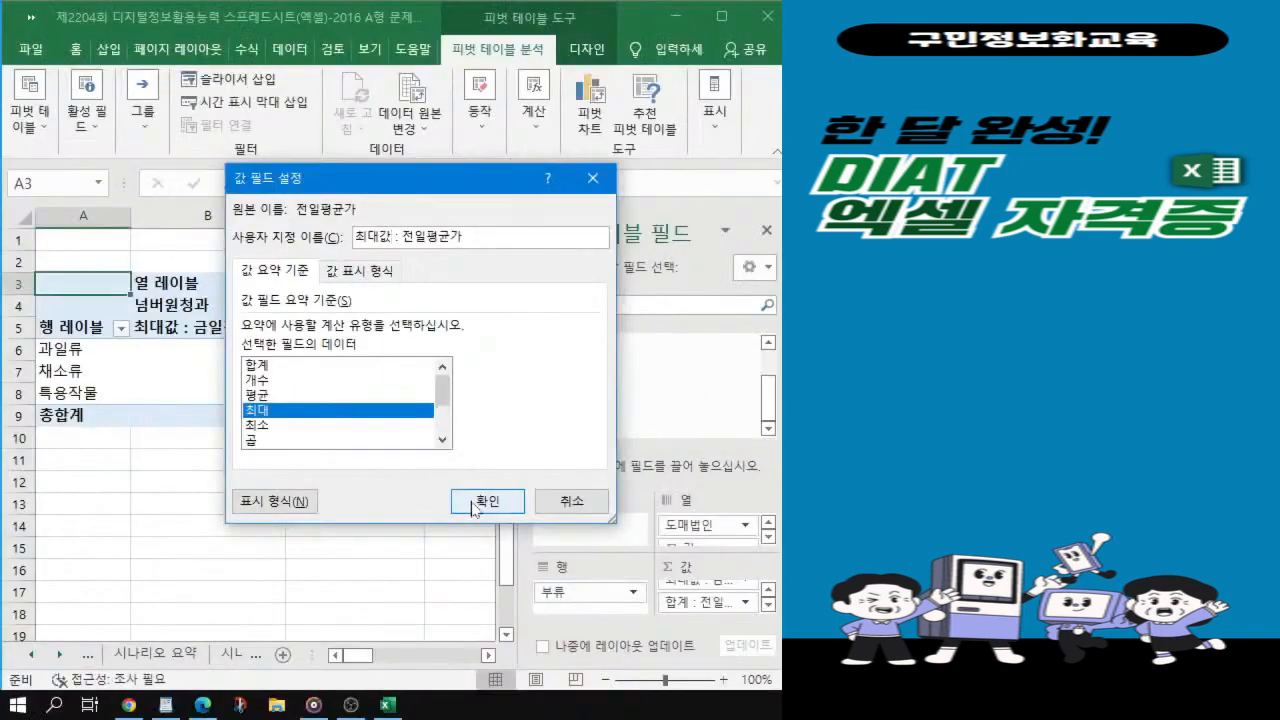
{"action": "left_click", "coordinate": [486, 502]}
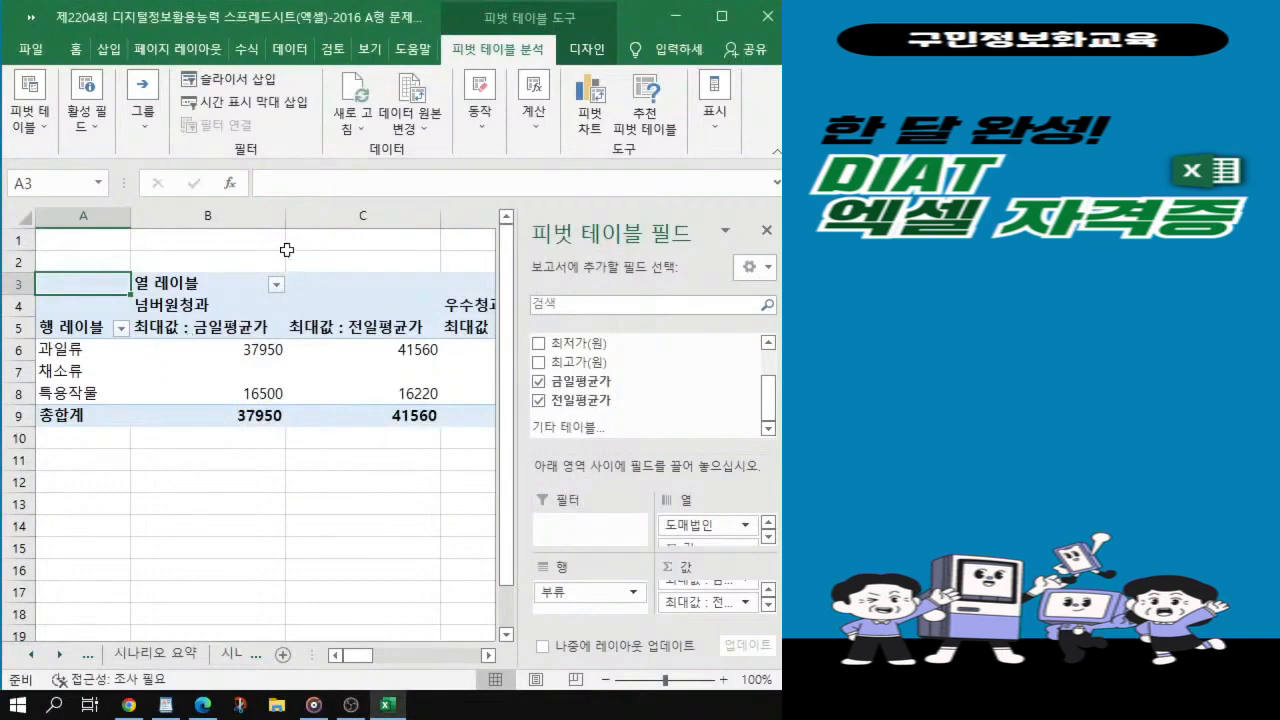
Step: Examine how the two maximum value fields are laid out under each 도매법인 column and across the 부류 rows
{"action": "left_click", "coordinate": [182, 310]}
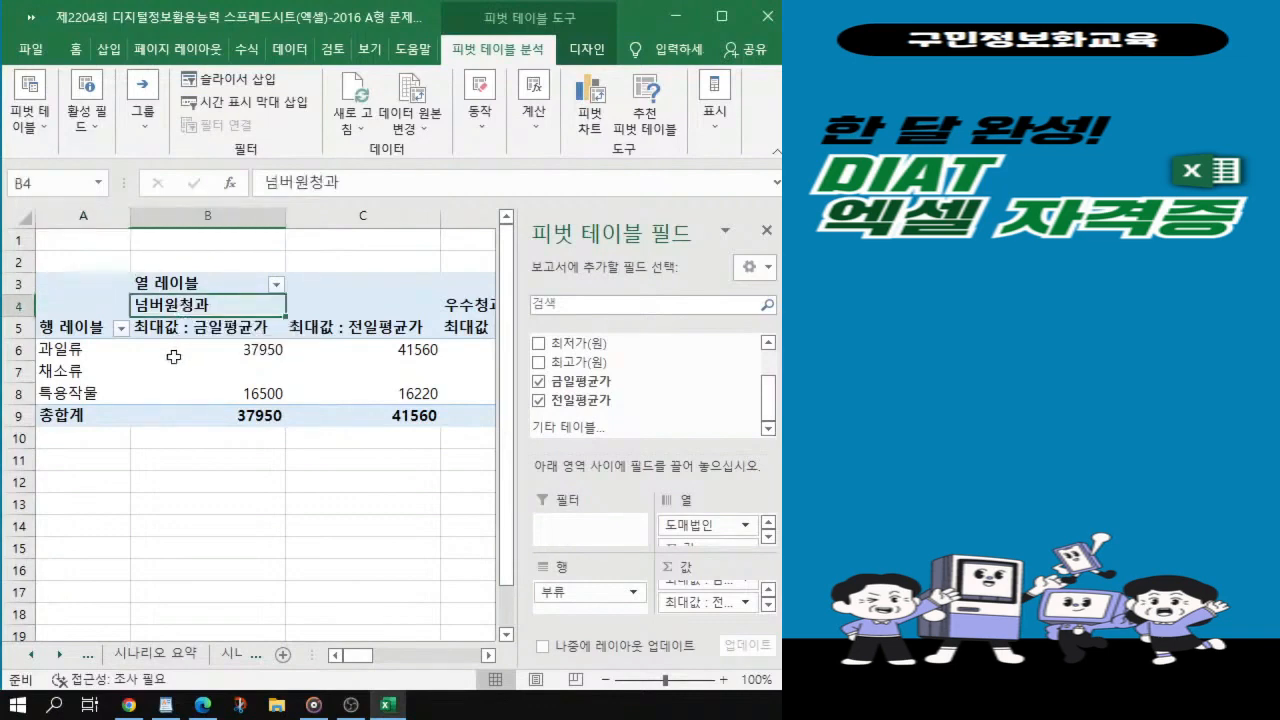
{"action": "left_click", "coordinate": [206, 336]}
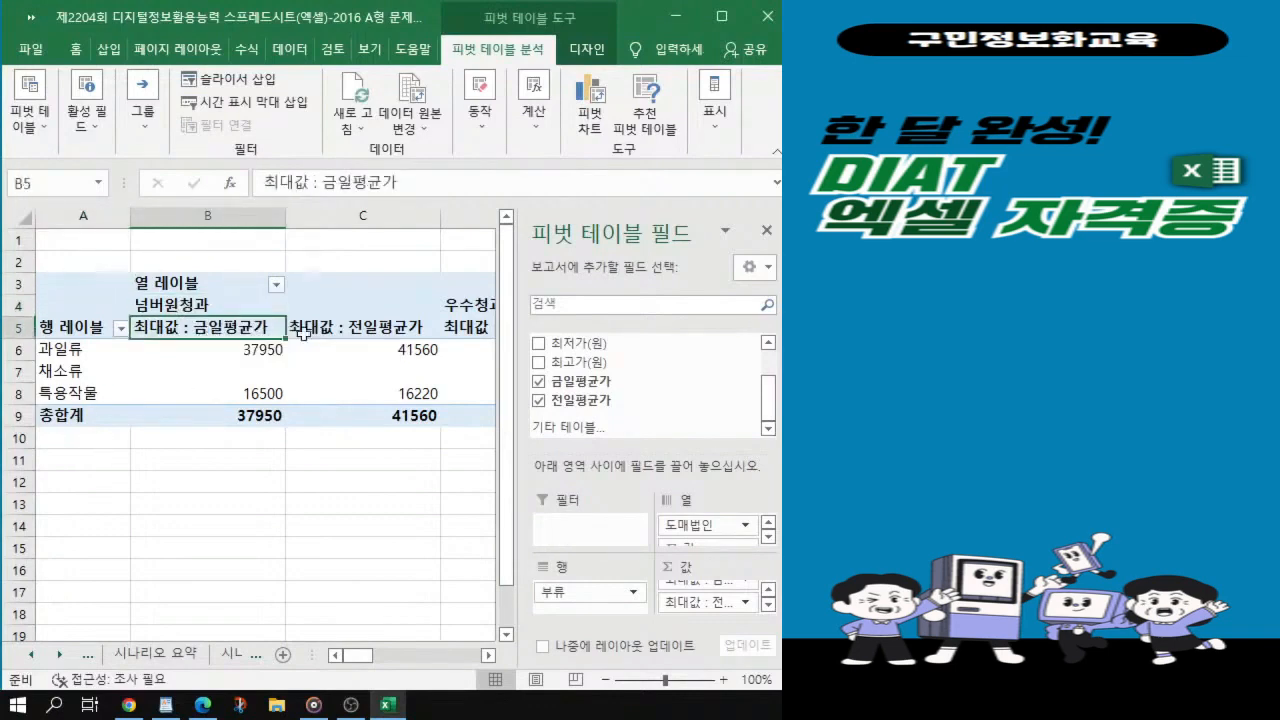
{"action": "left_click", "coordinate": [305, 333]}
{"action": "left_click", "coordinate": [248, 340]}
{"action": "left_click_drag", "start_coordinate": [248, 340], "coordinate": [360, 338]}
{"action": "left_click_drag", "start_coordinate": [457, 348], "coordinate": [458, 410]}
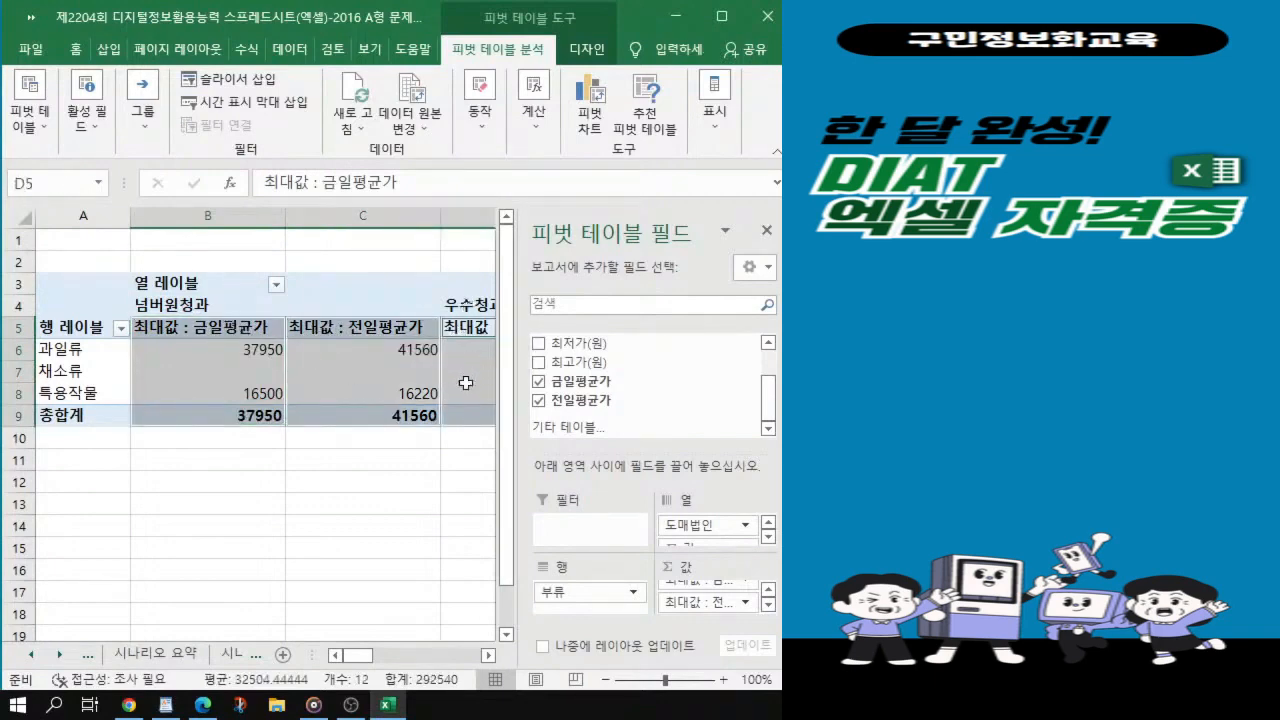
{"action": "left_click_drag", "start_coordinate": [86, 355], "coordinate": [297, 343]}
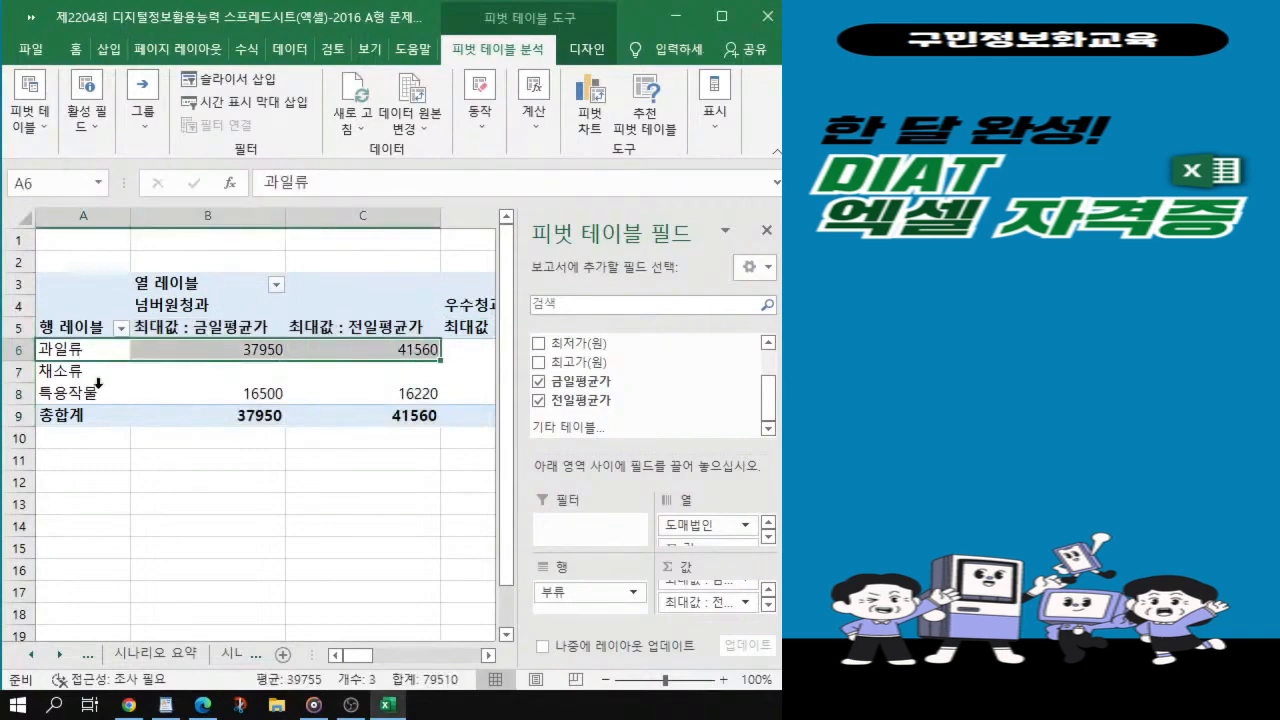
{"action": "left_click", "coordinate": [72, 382]}
{"action": "left_click", "coordinate": [99, 371]}
{"action": "left_click_drag", "start_coordinate": [99, 371], "coordinate": [250, 380]}
{"action": "left_click", "coordinate": [291, 371]}
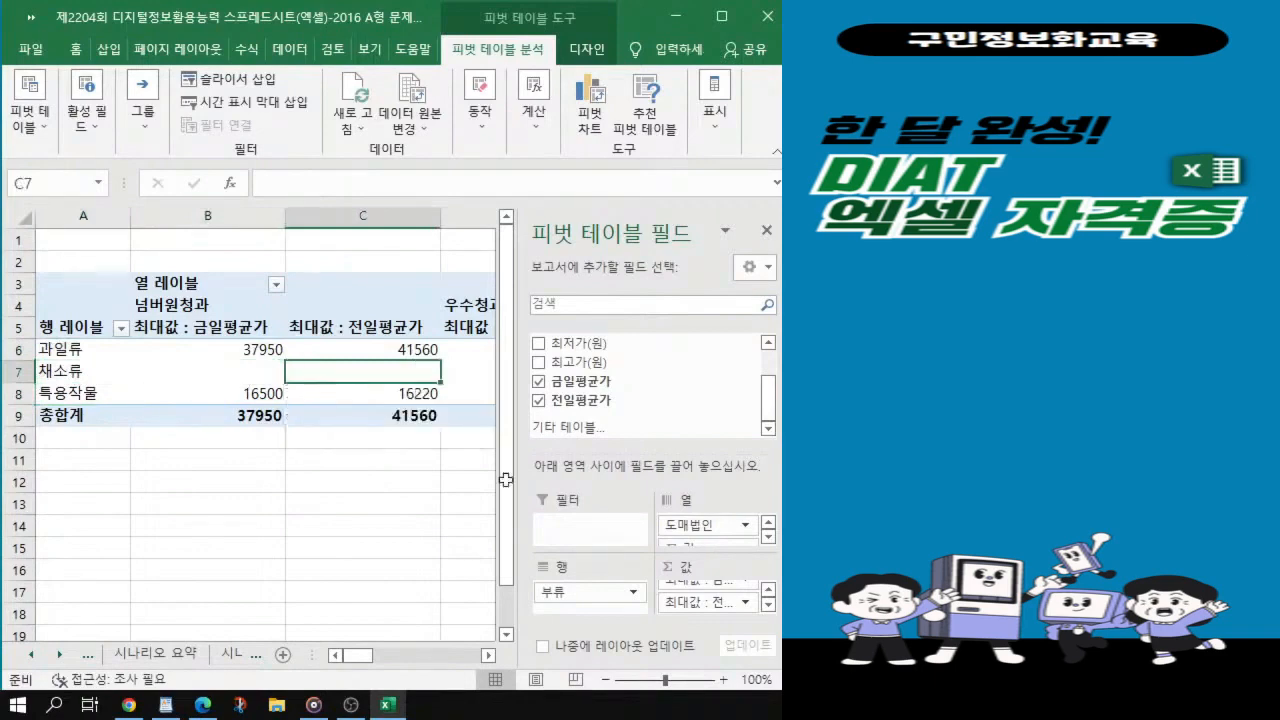
Step: Move the Σ 값 field from the pivot table's columns to its rows below 부류, and close the field list
{"action": "left_click", "coordinate": [767, 537]}
{"action": "left_click_drag", "start_coordinate": [703, 537], "coordinate": [617, 605]}
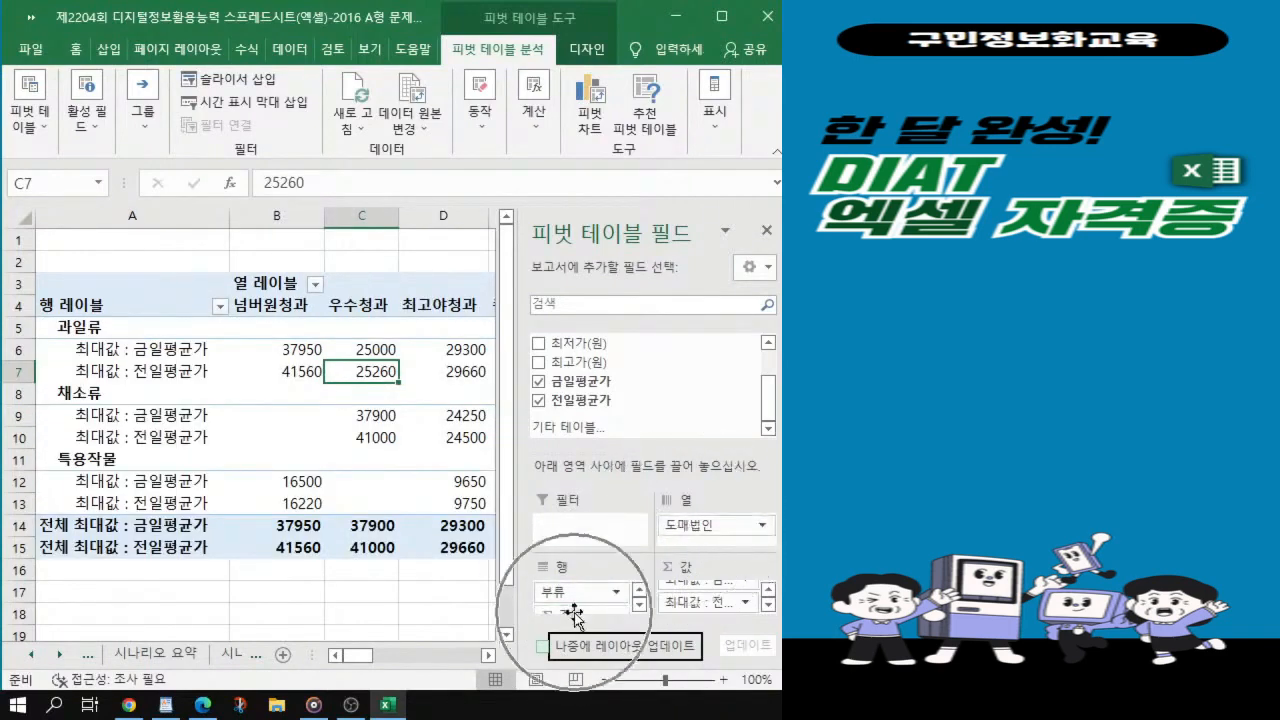
{"action": "left_click", "coordinate": [640, 605]}
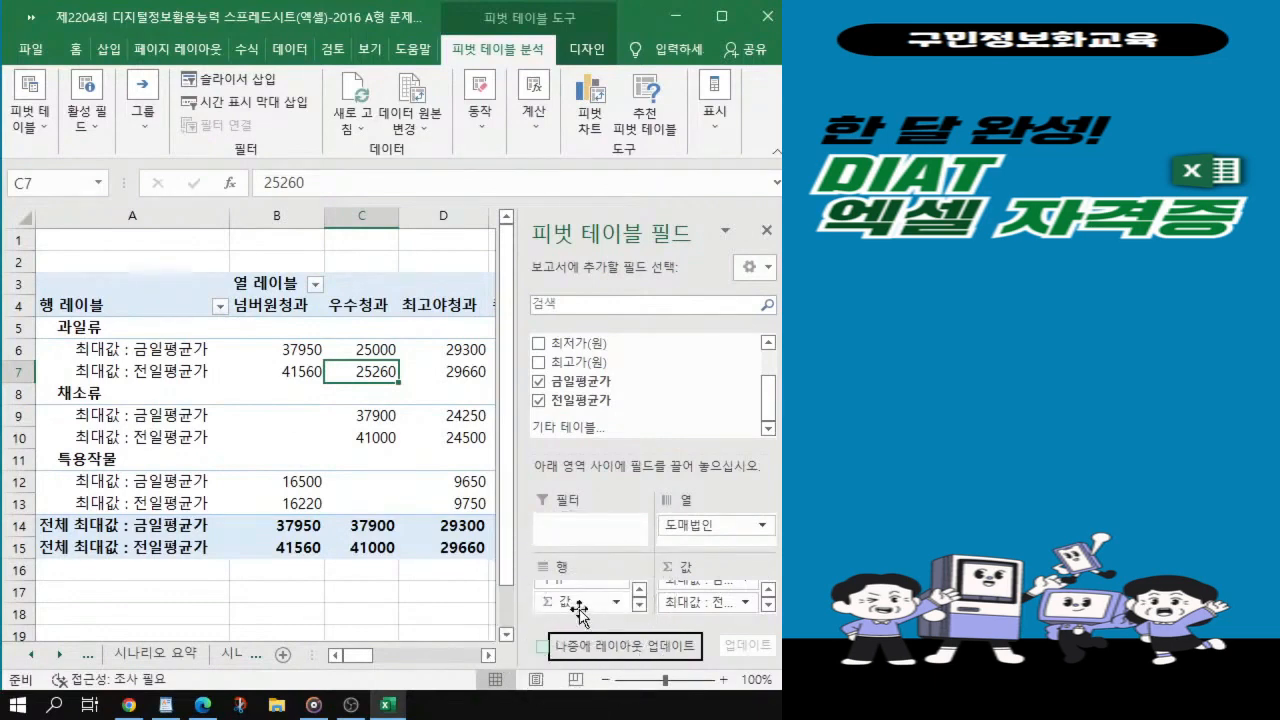
{"action": "left_click", "coordinate": [84, 328]}
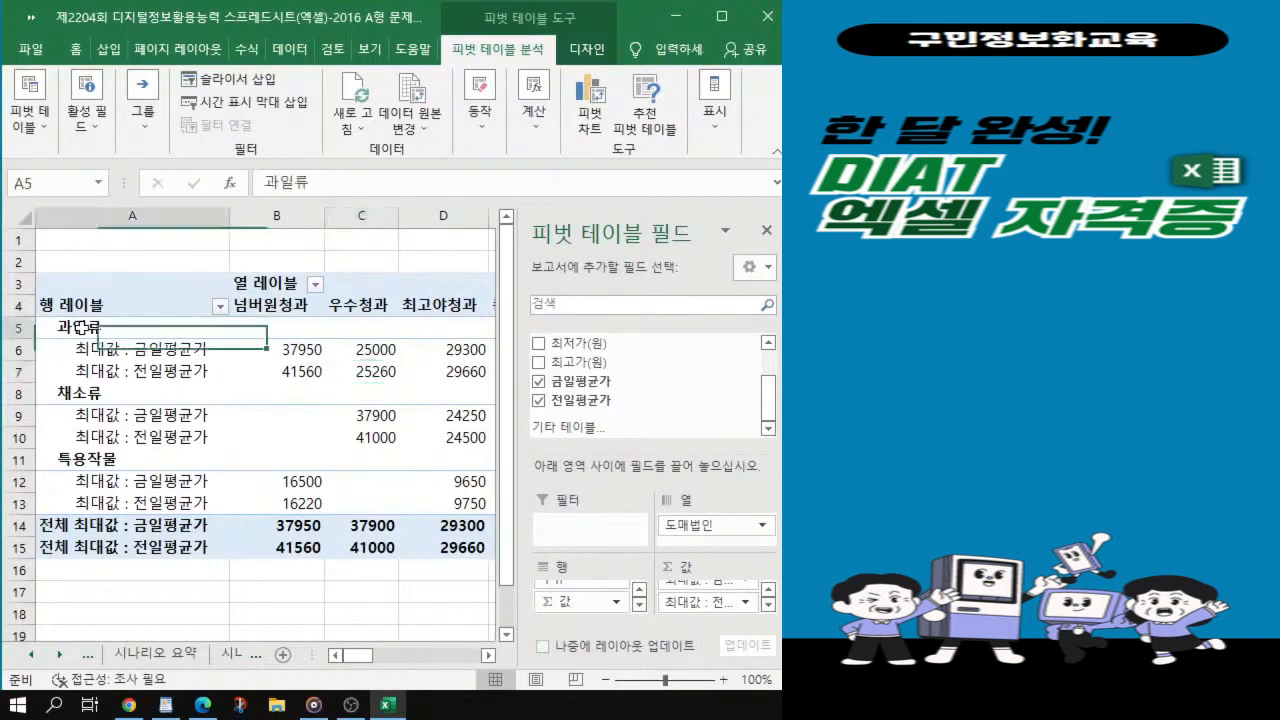
{"action": "left_click_drag", "start_coordinate": [84, 328], "coordinate": [113, 508]}
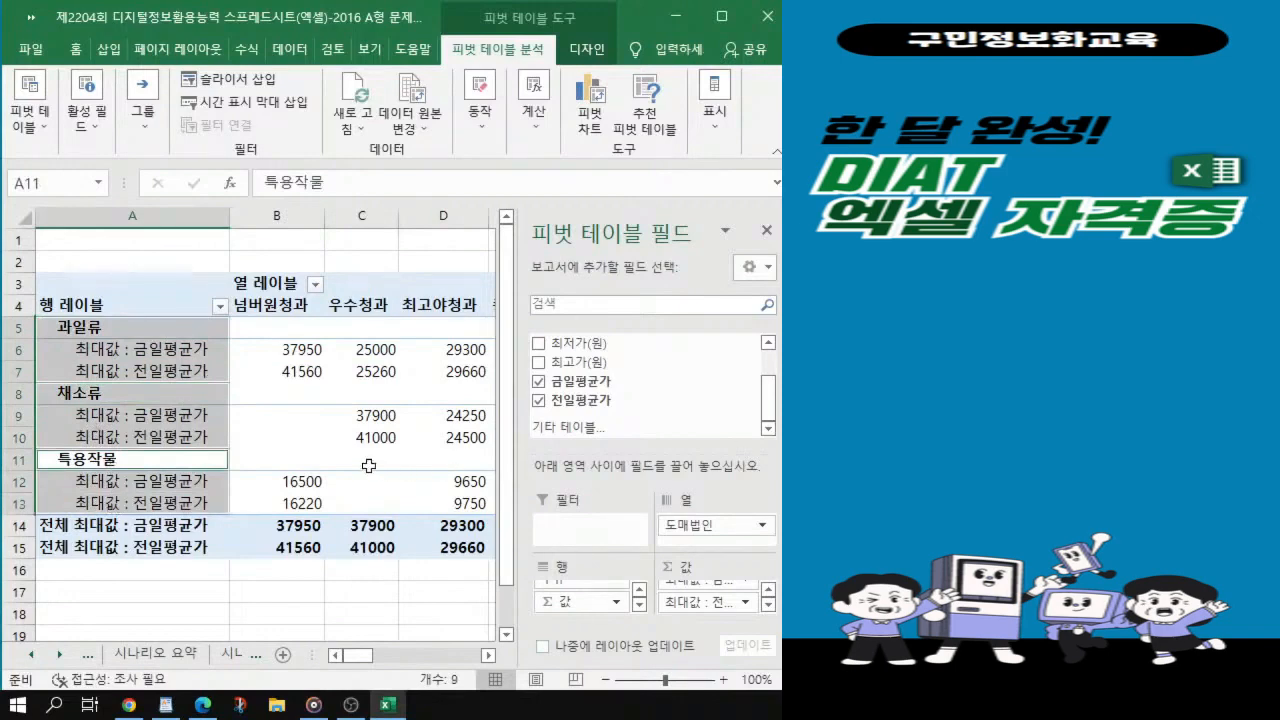
{"action": "left_click", "coordinate": [277, 437]}
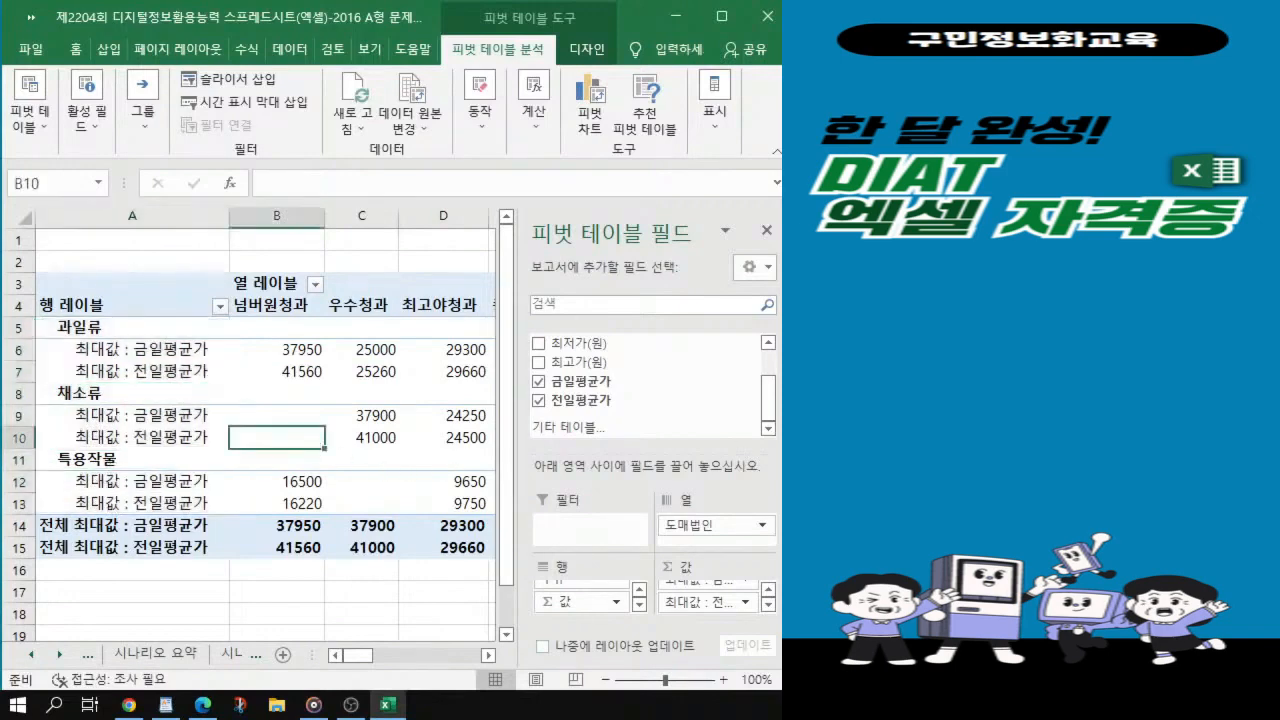
{"action": "left_click", "coordinate": [766, 232]}
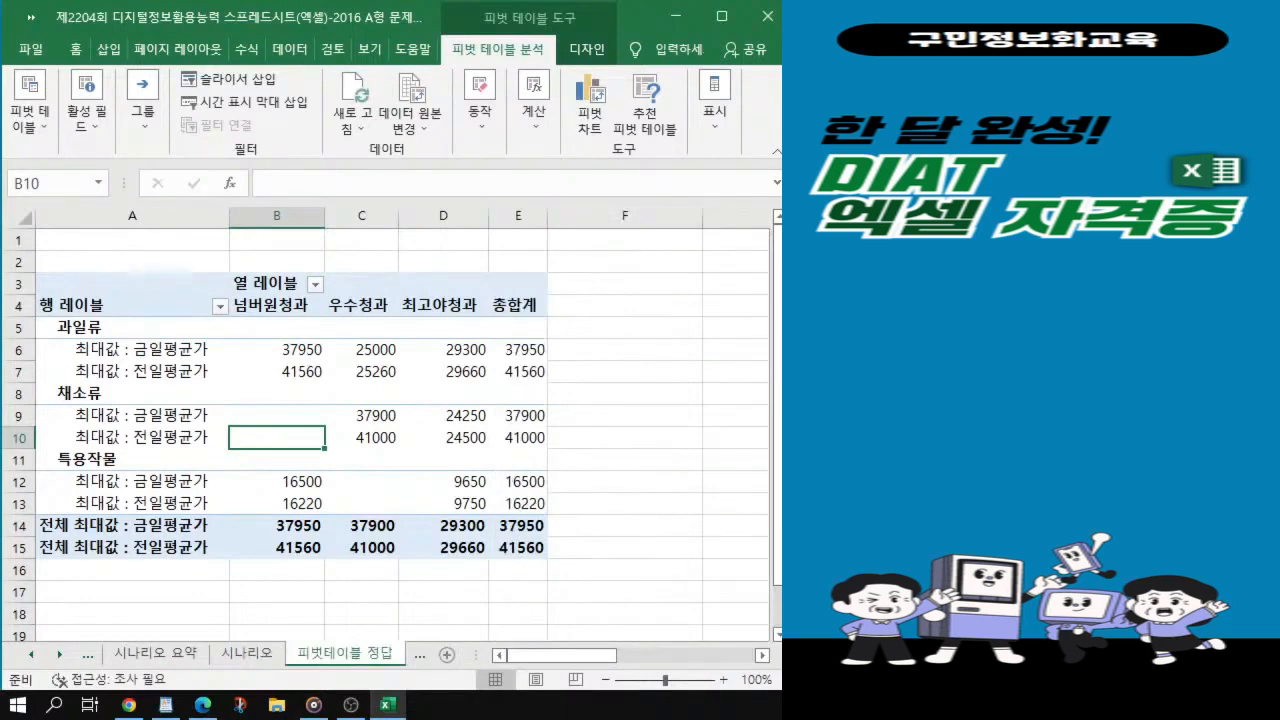
Step: In the pivot table's options, merge and centre cells with labels and display *** in empty cells
{"action": "key", "text": "alt+Tab"}
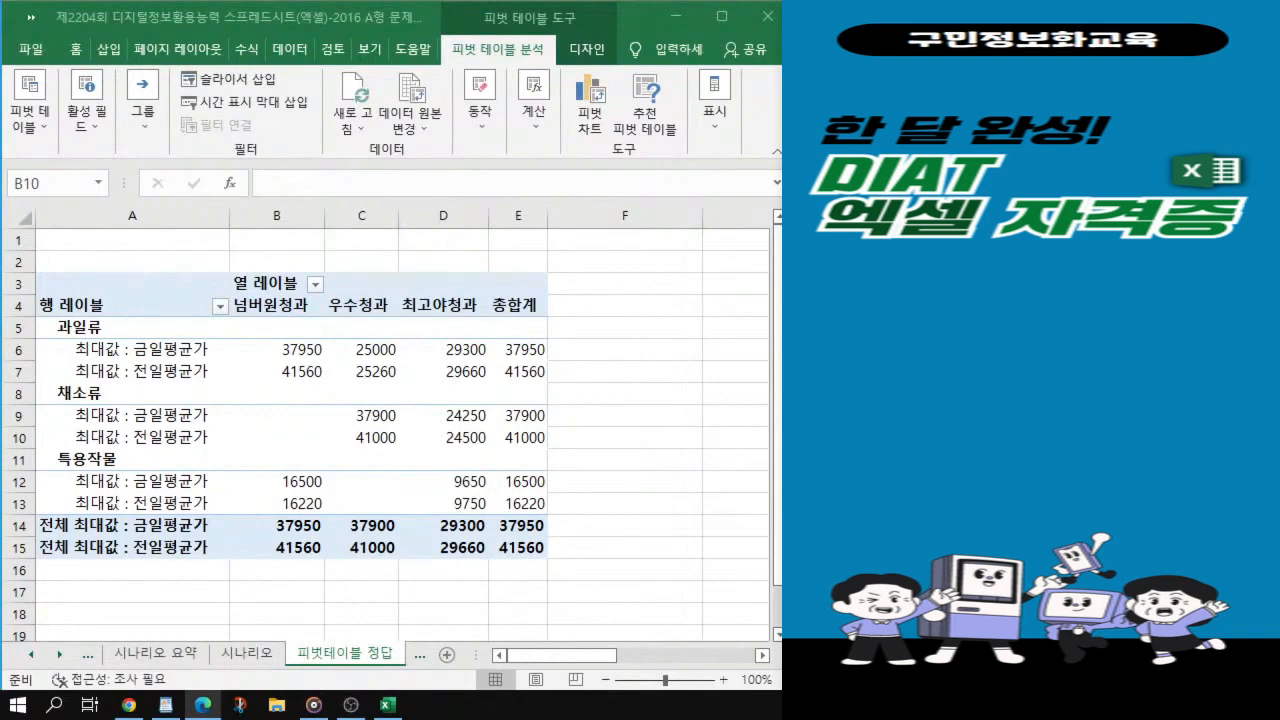
{"action": "left_click", "coordinate": [316, 430]}
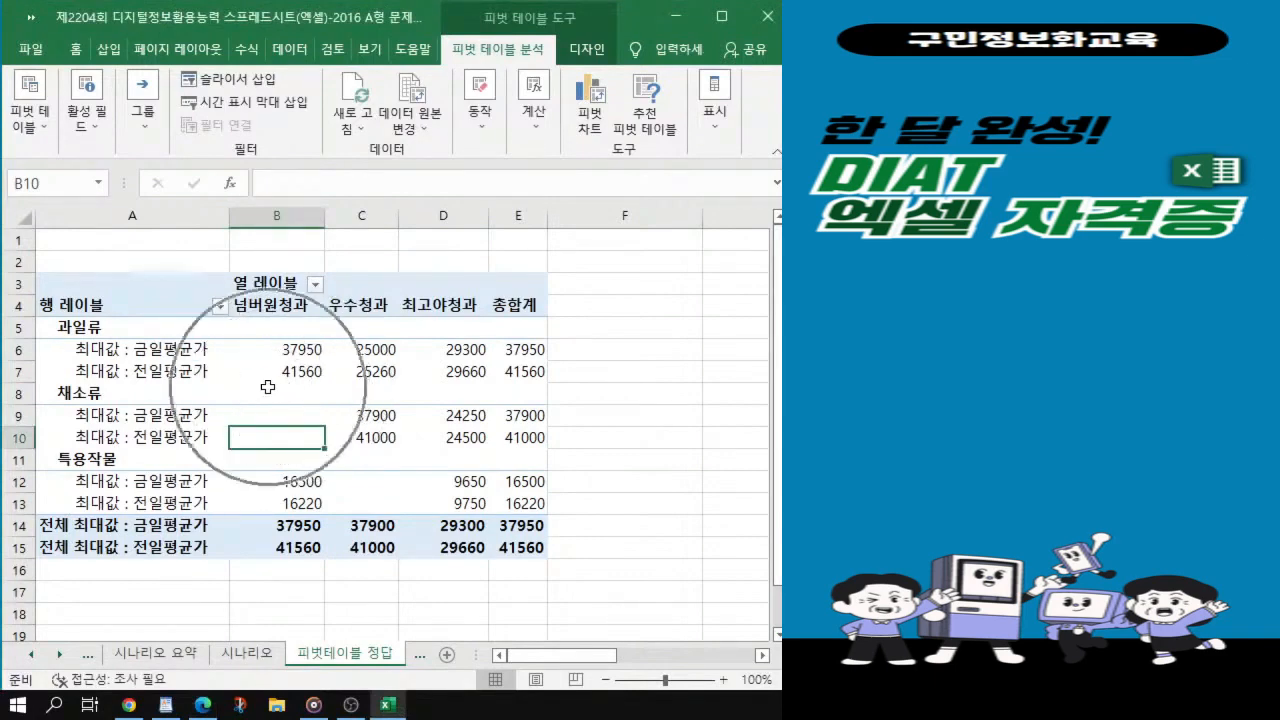
{"action": "scroll", "coordinate": [268, 387], "scroll_direction": "up", "scroll_amount": 1}
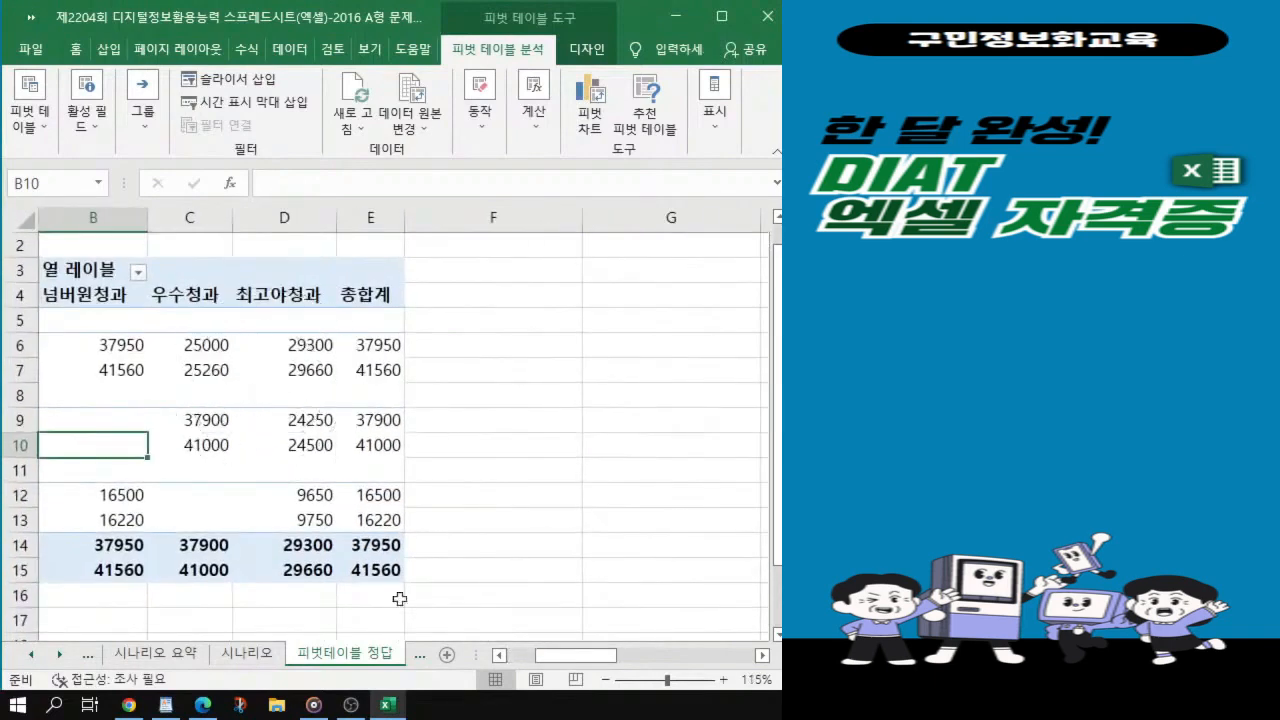
{"action": "right_click", "coordinate": [311, 368]}
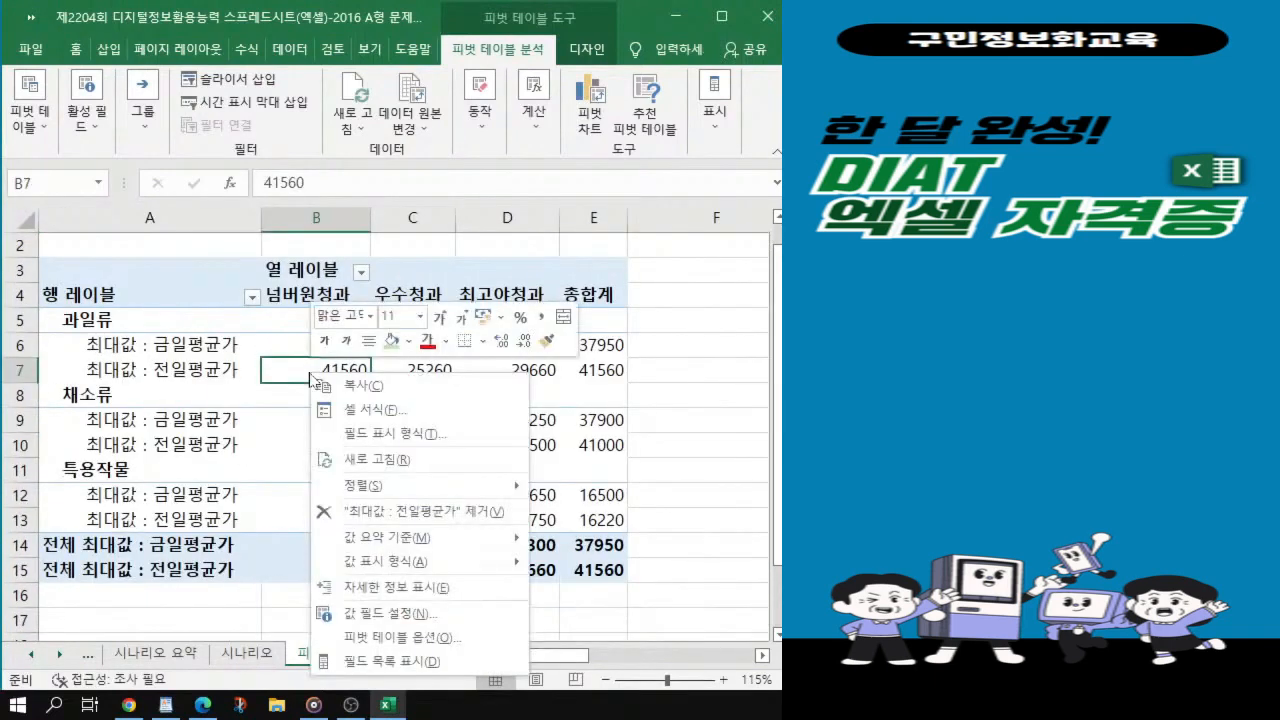
{"action": "left_click", "coordinate": [387, 647]}
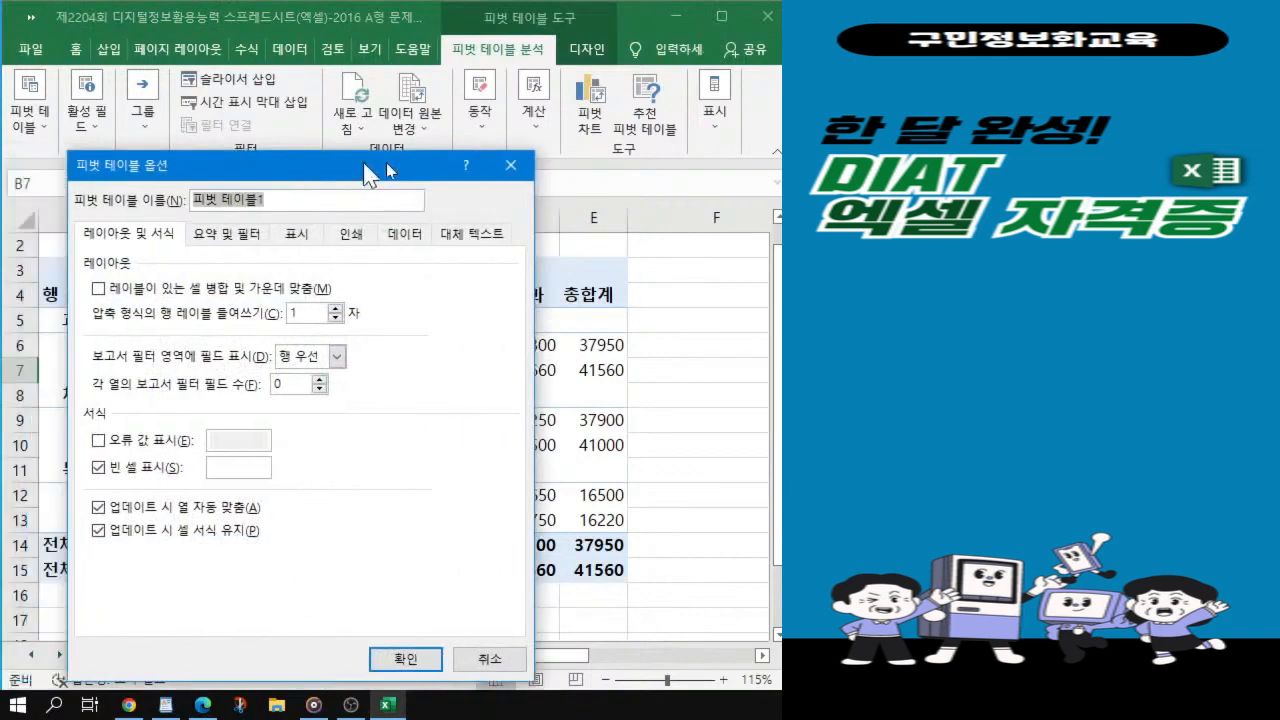
{"action": "left_click_drag", "start_coordinate": [370, 175], "coordinate": [457, 134]}
{"action": "left_click", "coordinate": [186, 248]}
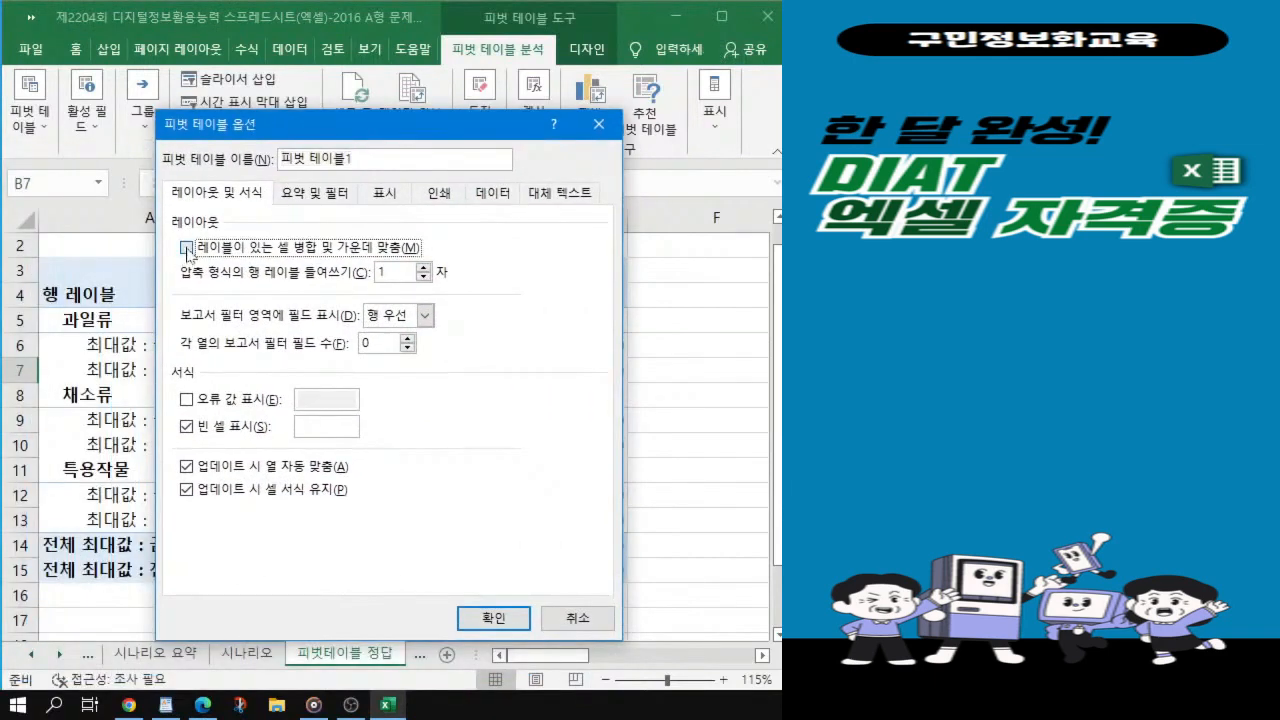
{"action": "left_click", "coordinate": [187, 249]}
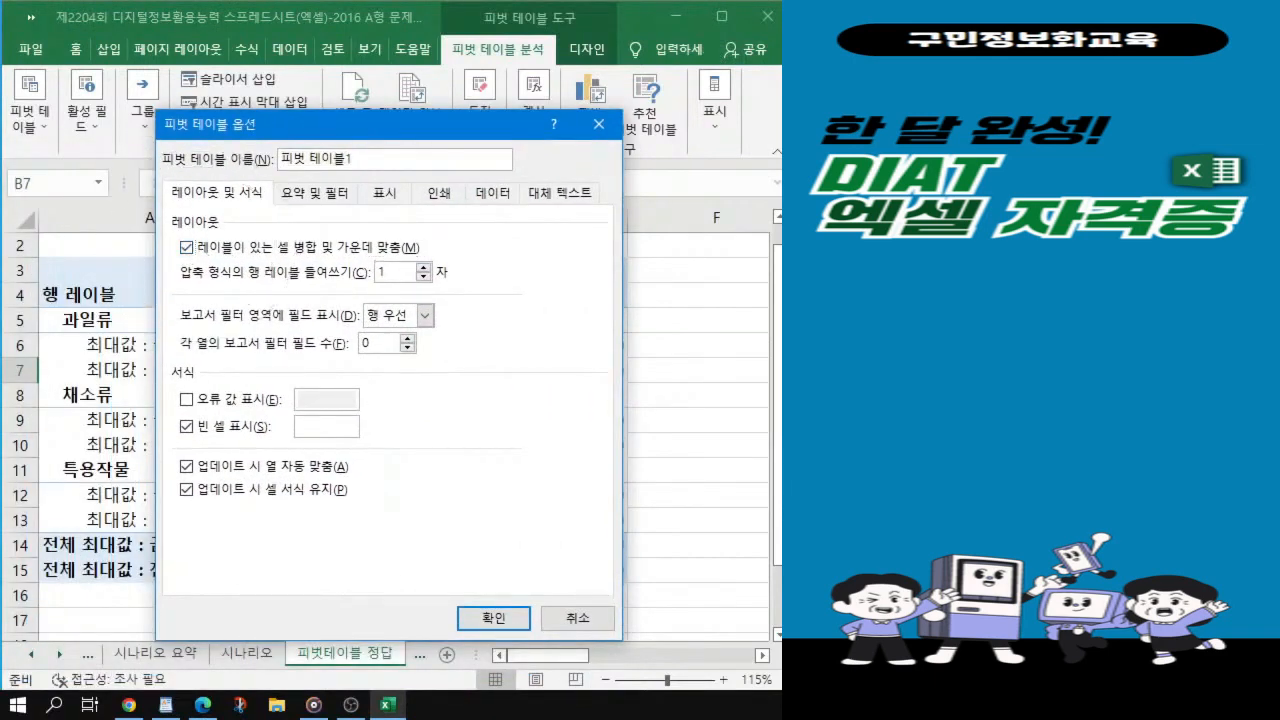
{"action": "left_click", "coordinate": [300, 427]}
{"action": "type", "text": "***"}
{"action": "left_click", "coordinate": [395, 133]}
Step: Turn off 행 총합계 표시 for the pivot table and apply the options
{"action": "left_click", "coordinate": [330, 194]}
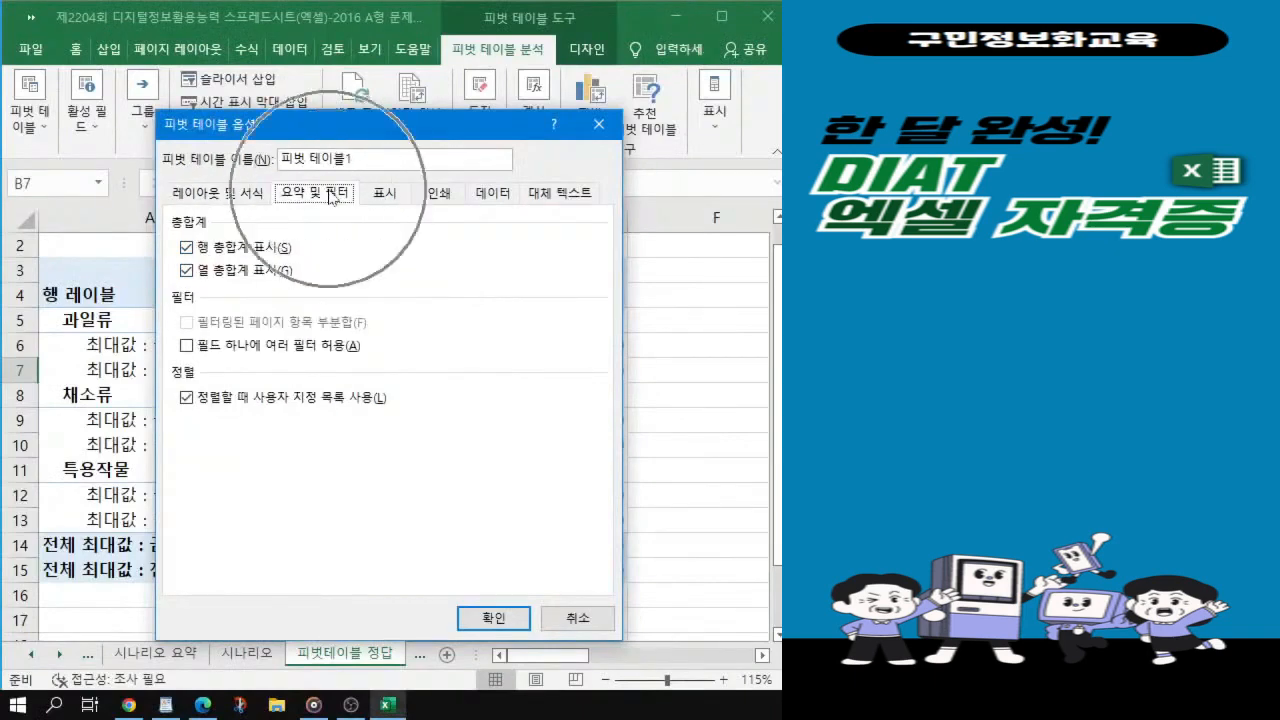
{"action": "left_click", "coordinate": [217, 250]}
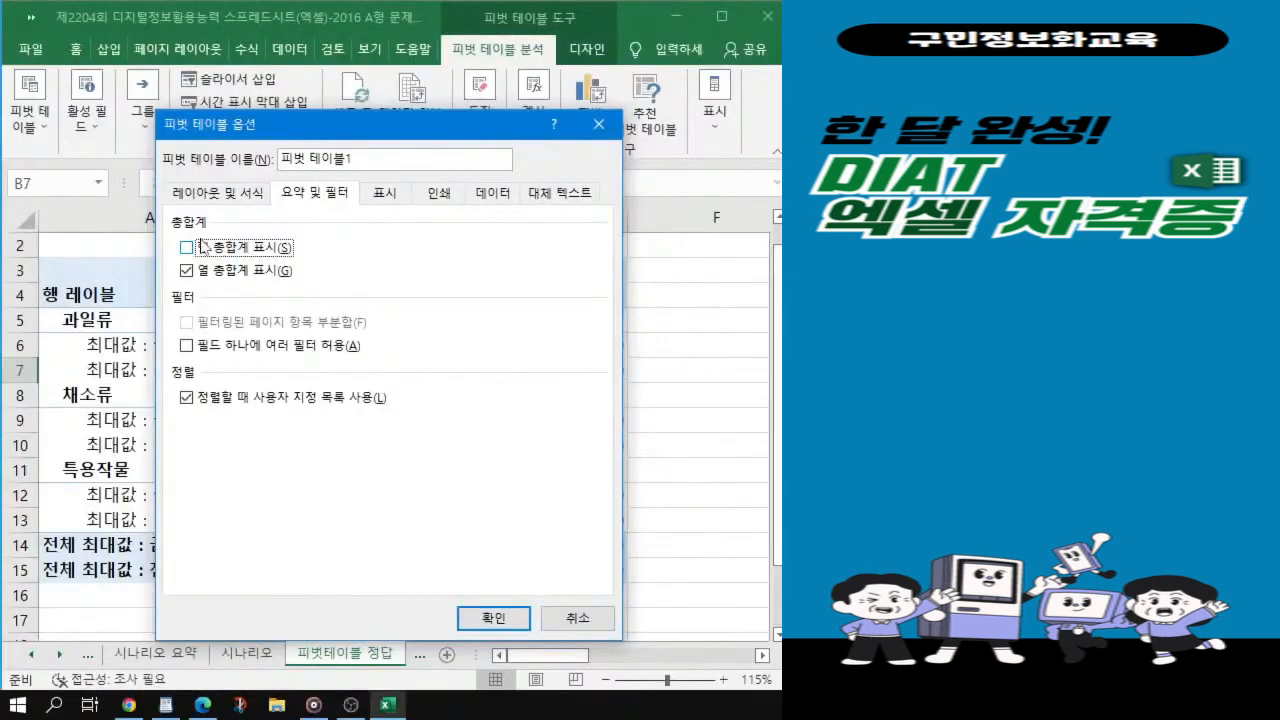
{"action": "left_click", "coordinate": [503, 620]}
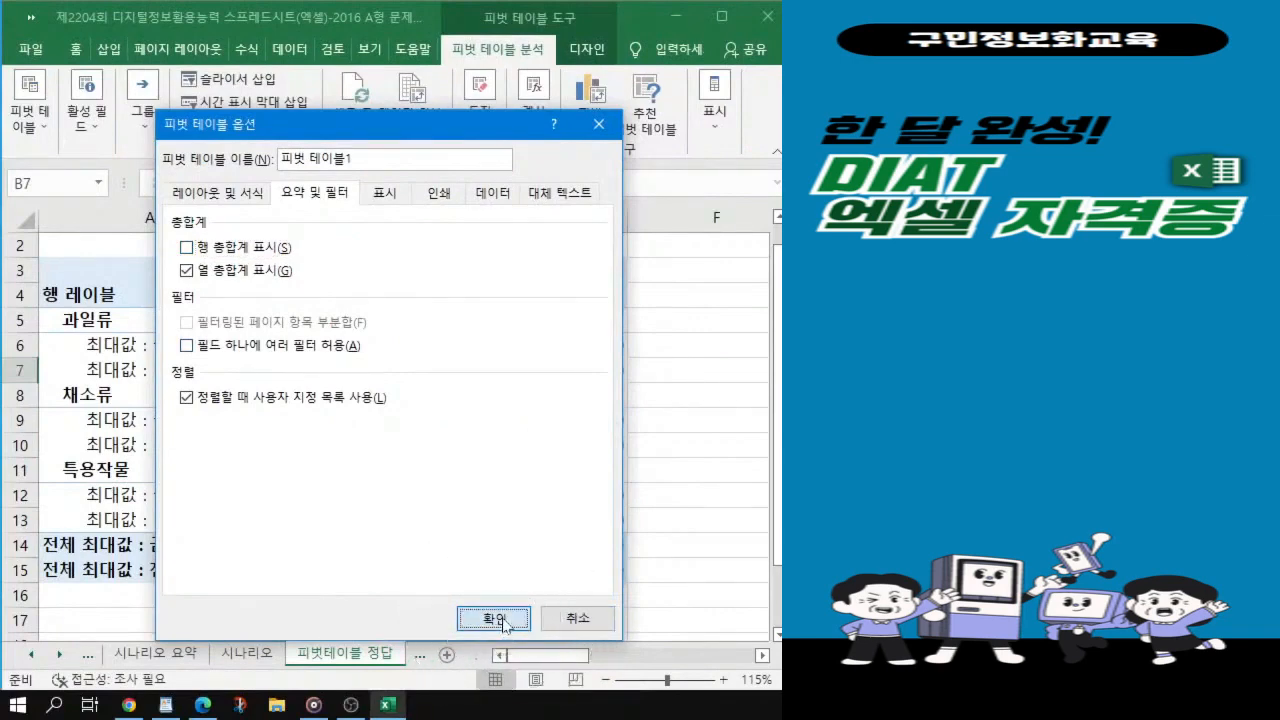
{"action": "left_click", "coordinate": [503, 621]}
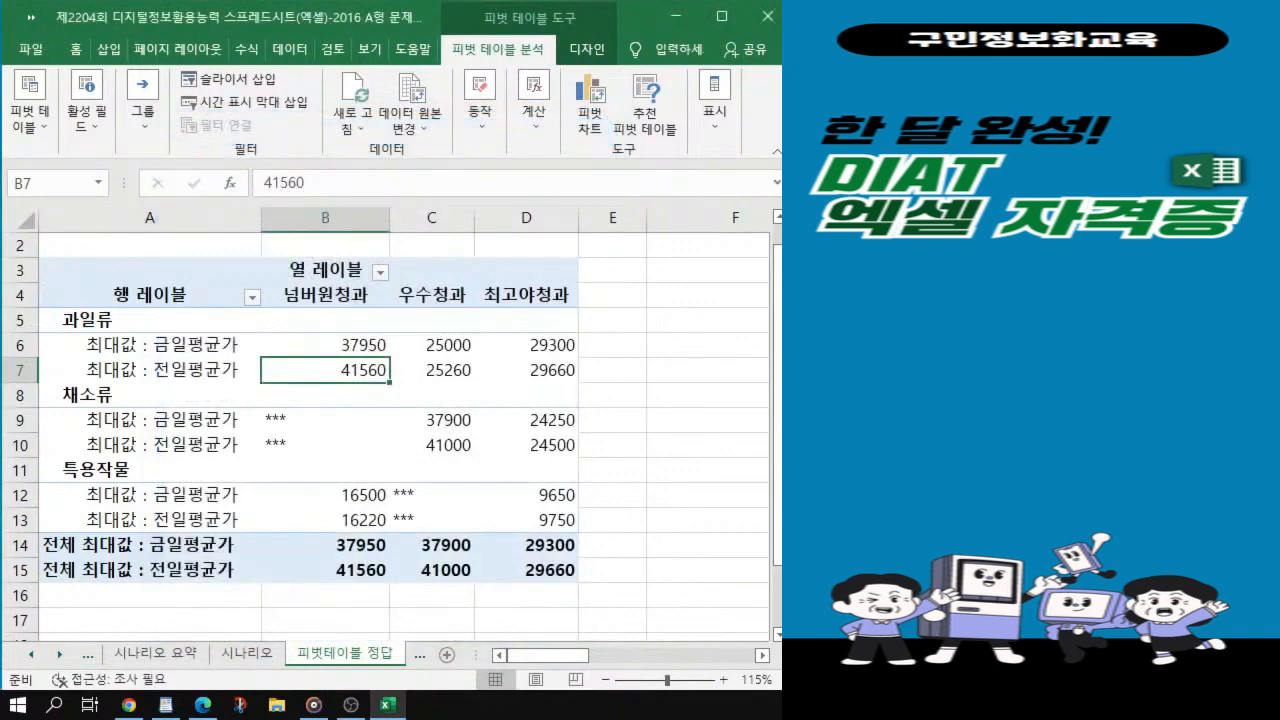
Step: Change the pivot table's report layout to 테이블 형식으로 표시
{"action": "key", "text": "alt+Tab"}
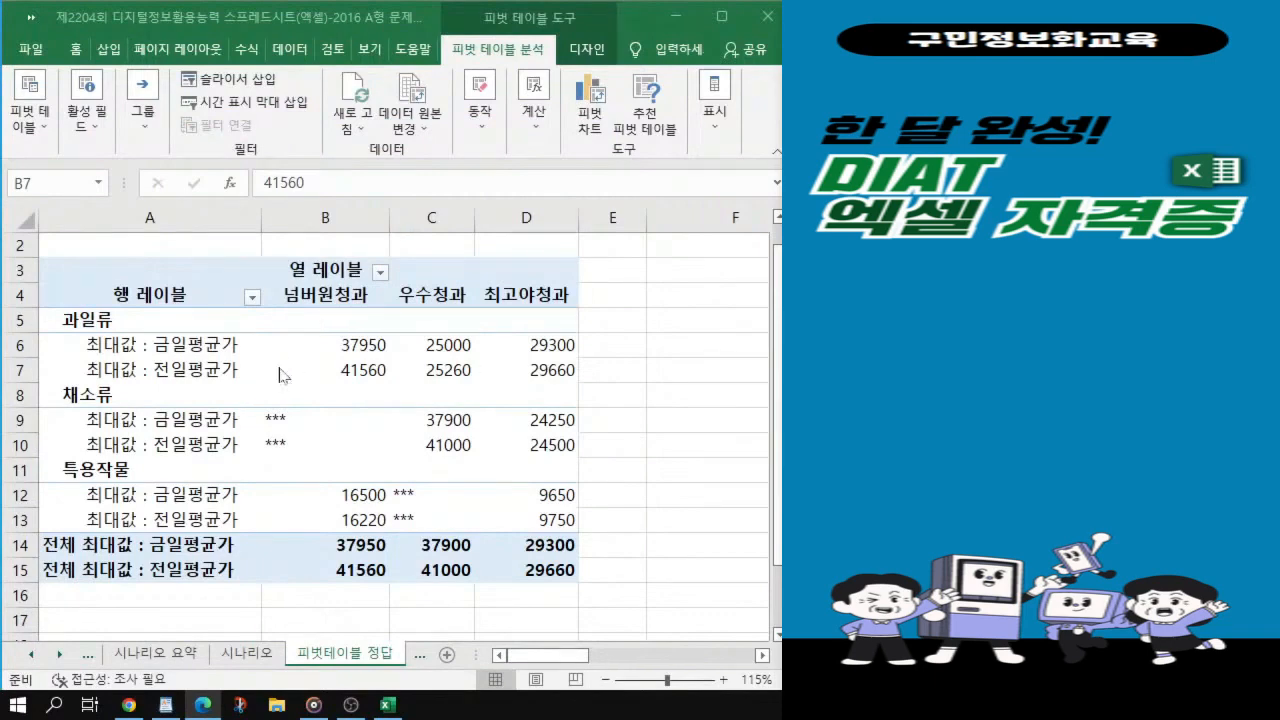
{"action": "left_click", "coordinate": [590, 50]}
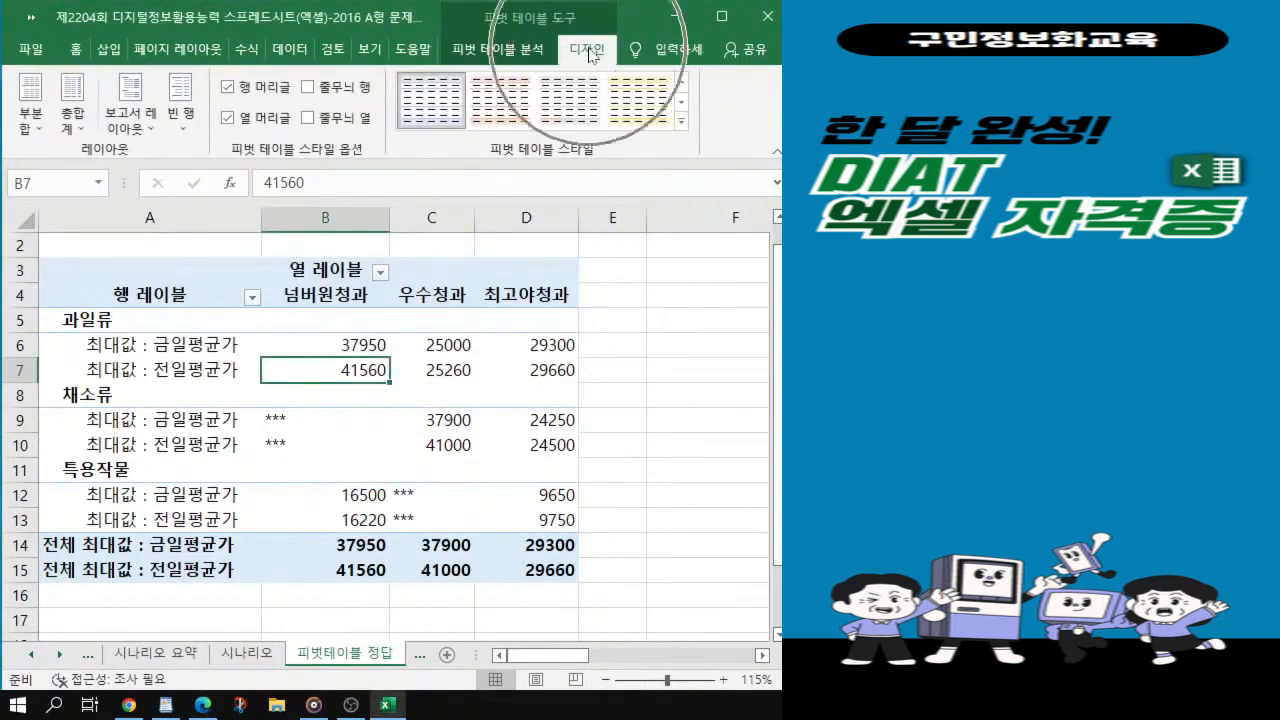
{"action": "left_click", "coordinate": [118, 128]}
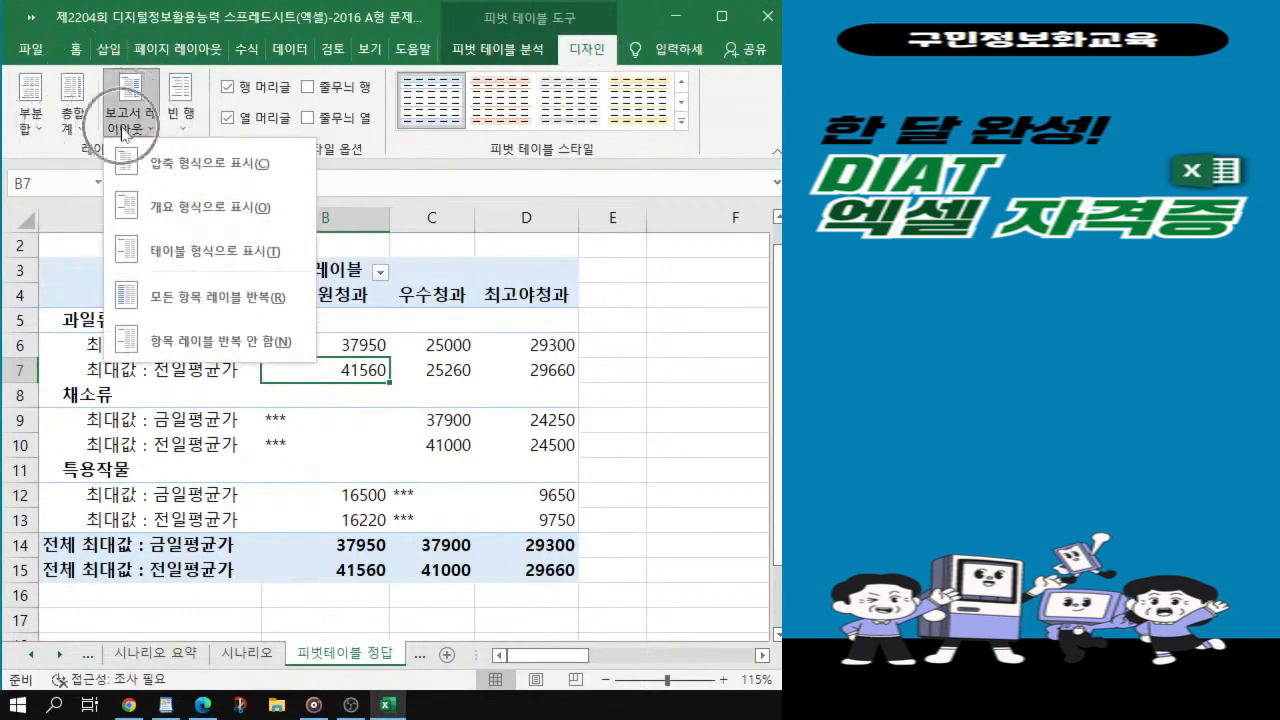
{"action": "left_click", "coordinate": [180, 258]}
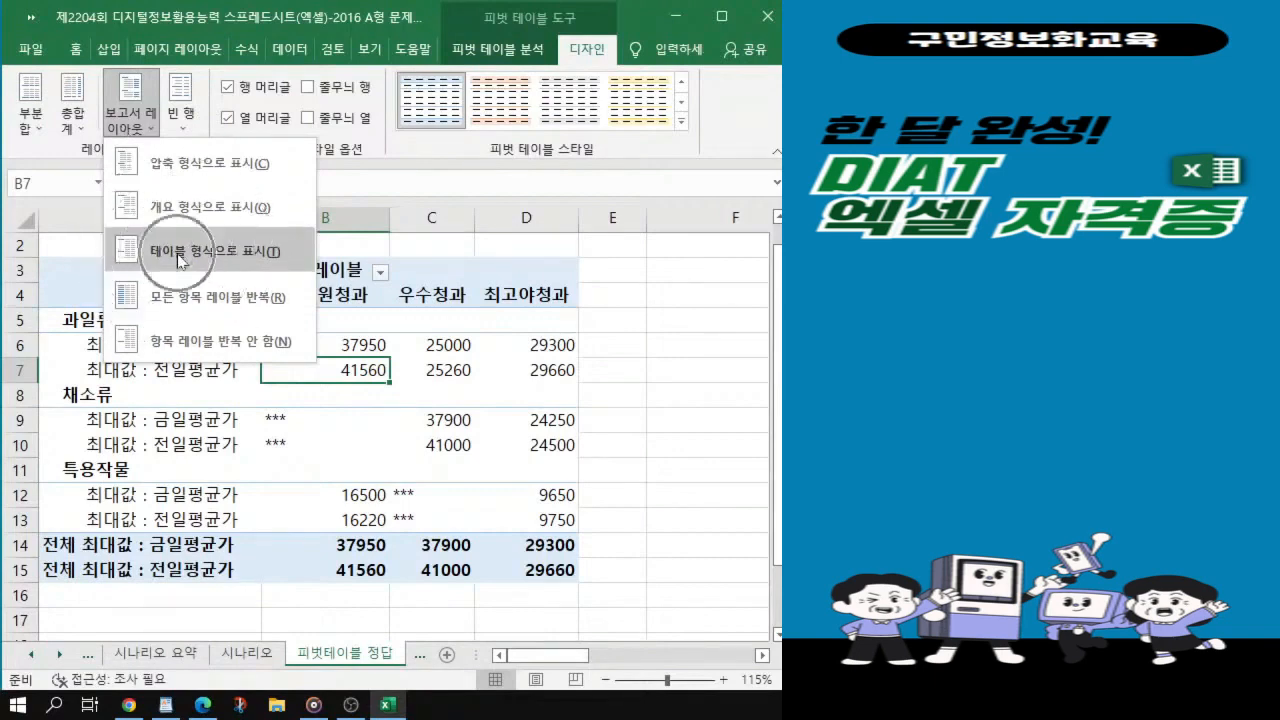
{"action": "left_click", "coordinate": [179, 258]}
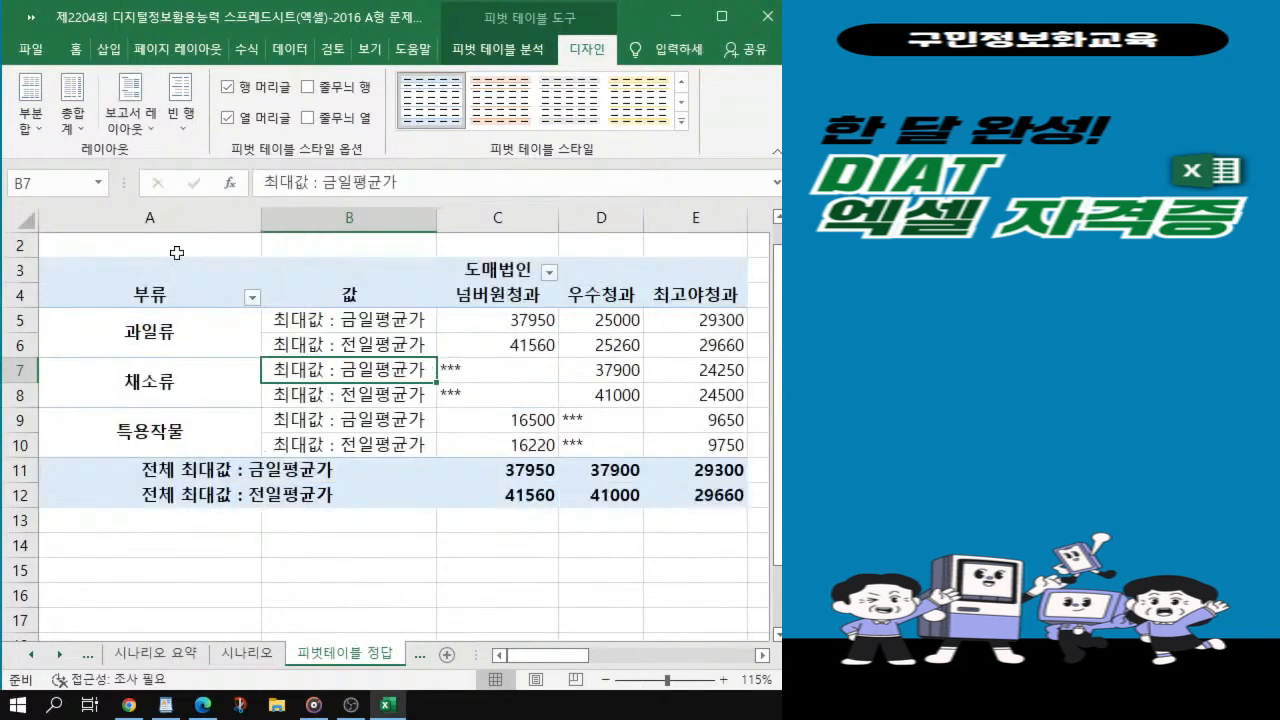
Step: Apply the green pivot table style from the second row of the 중간 group, with a solid header and light green row labels
{"action": "key", "text": "alt+Tab"}
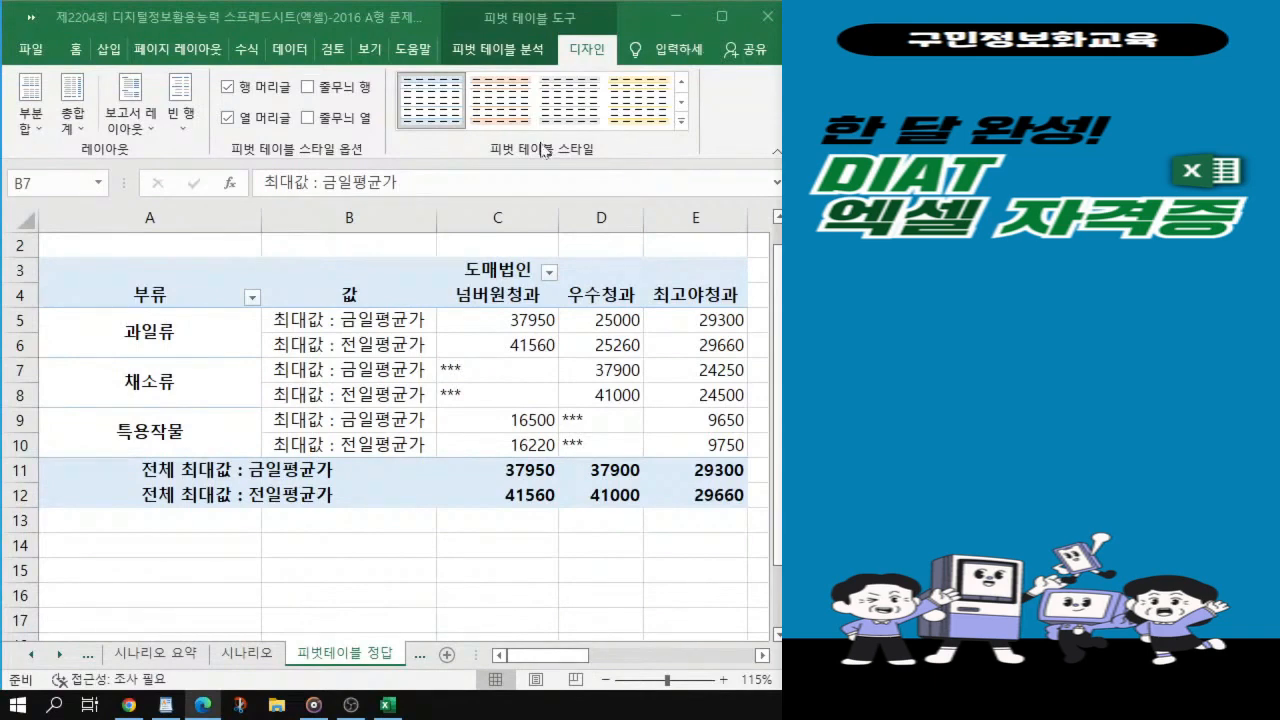
{"action": "key", "text": "ctrl"}
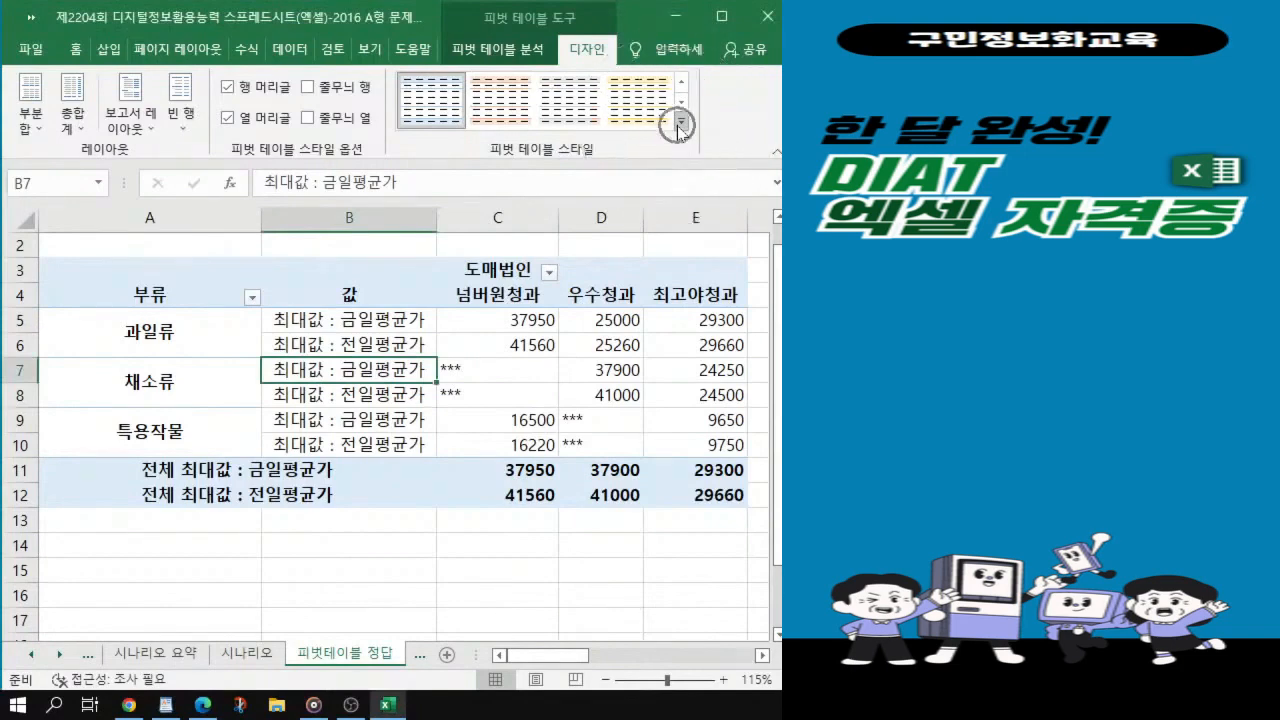
{"action": "left_click", "coordinate": [681, 121]}
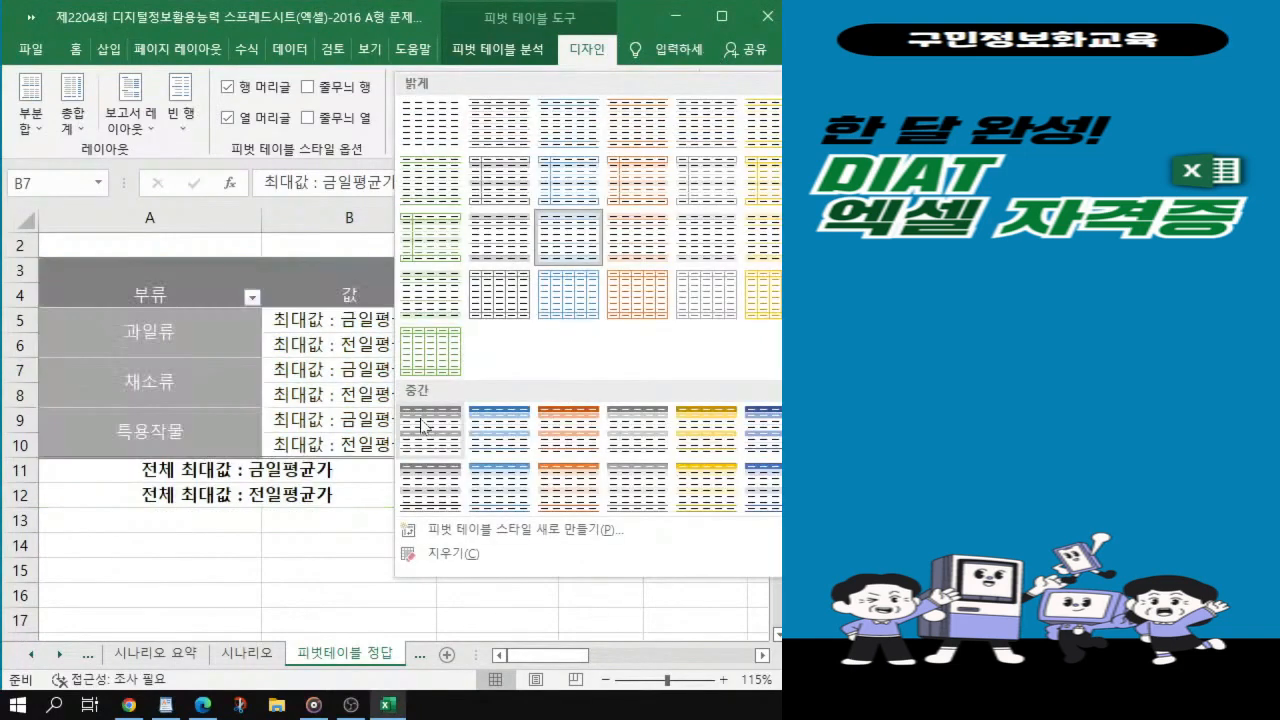
{"action": "scroll", "coordinate": [415, 400], "scroll_direction": "down", "scroll_amount": 3}
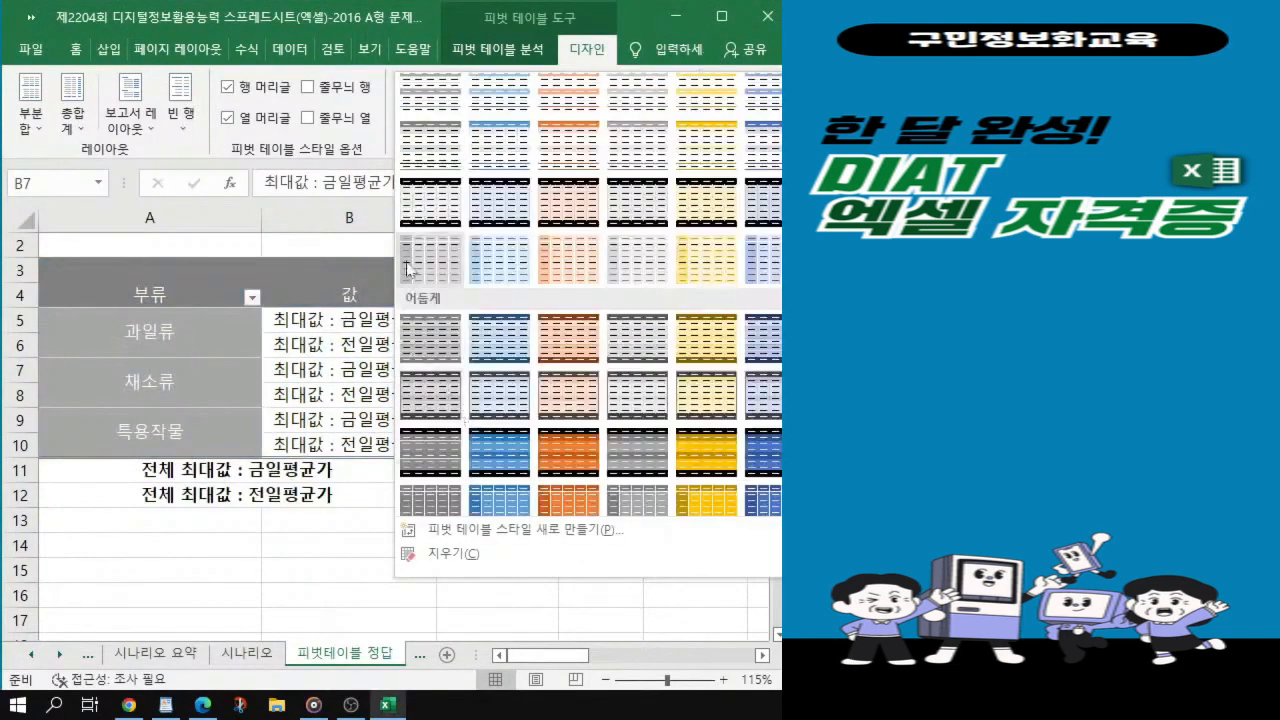
{"action": "scroll", "coordinate": [405, 268], "scroll_direction": "up", "scroll_amount": 3}
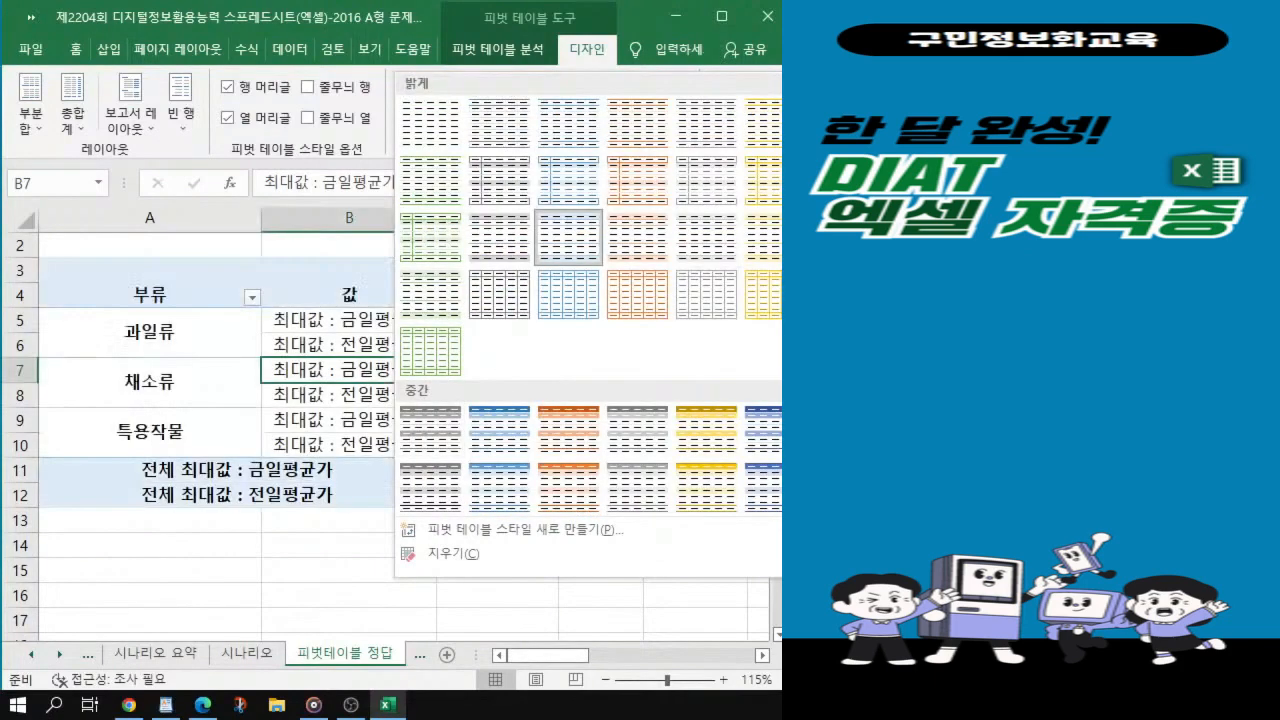
{"action": "scroll", "coordinate": [589, 295], "scroll_direction": "down", "scroll_amount": 2}
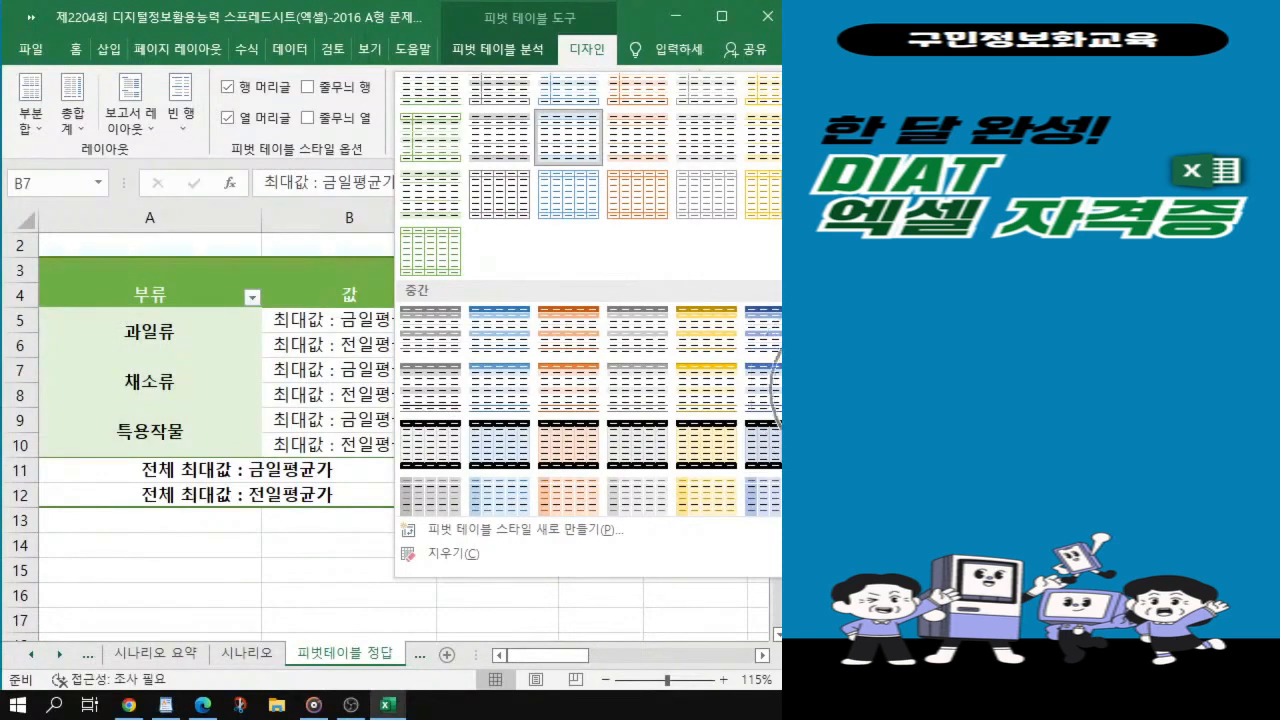
{"action": "left_click", "coordinate": [707, 376]}
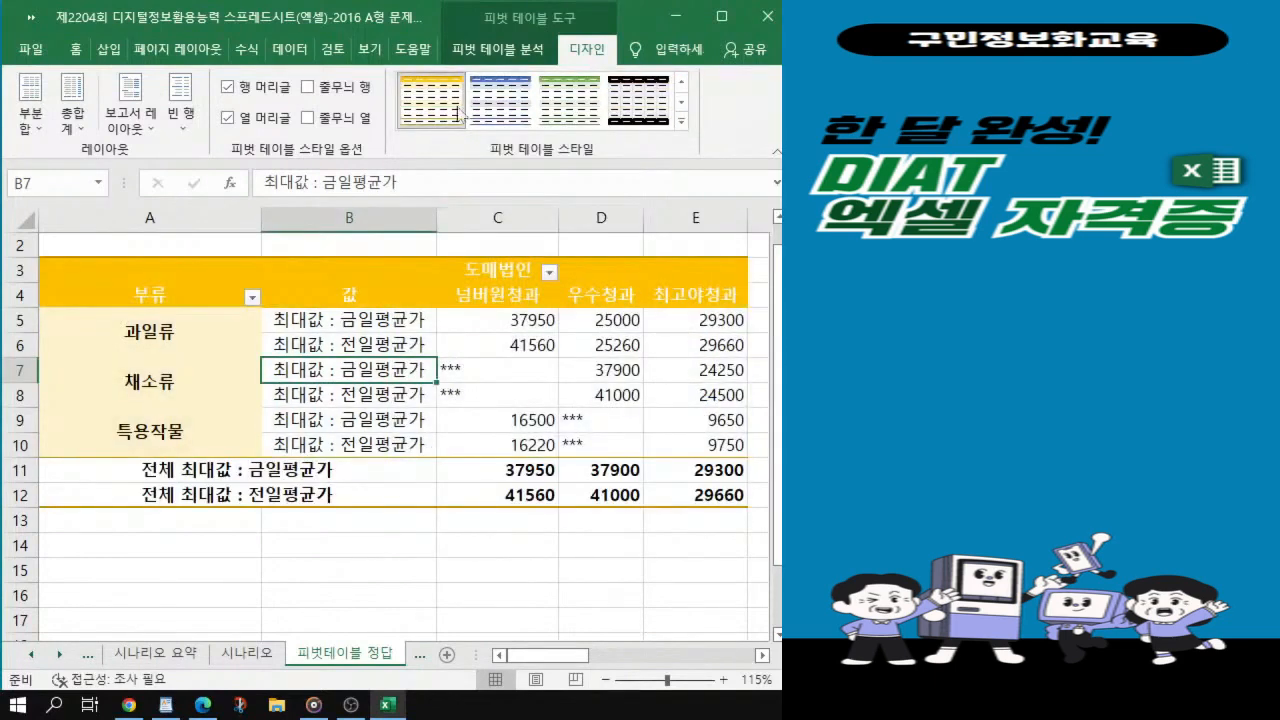
{"action": "left_click", "coordinate": [682, 130]}
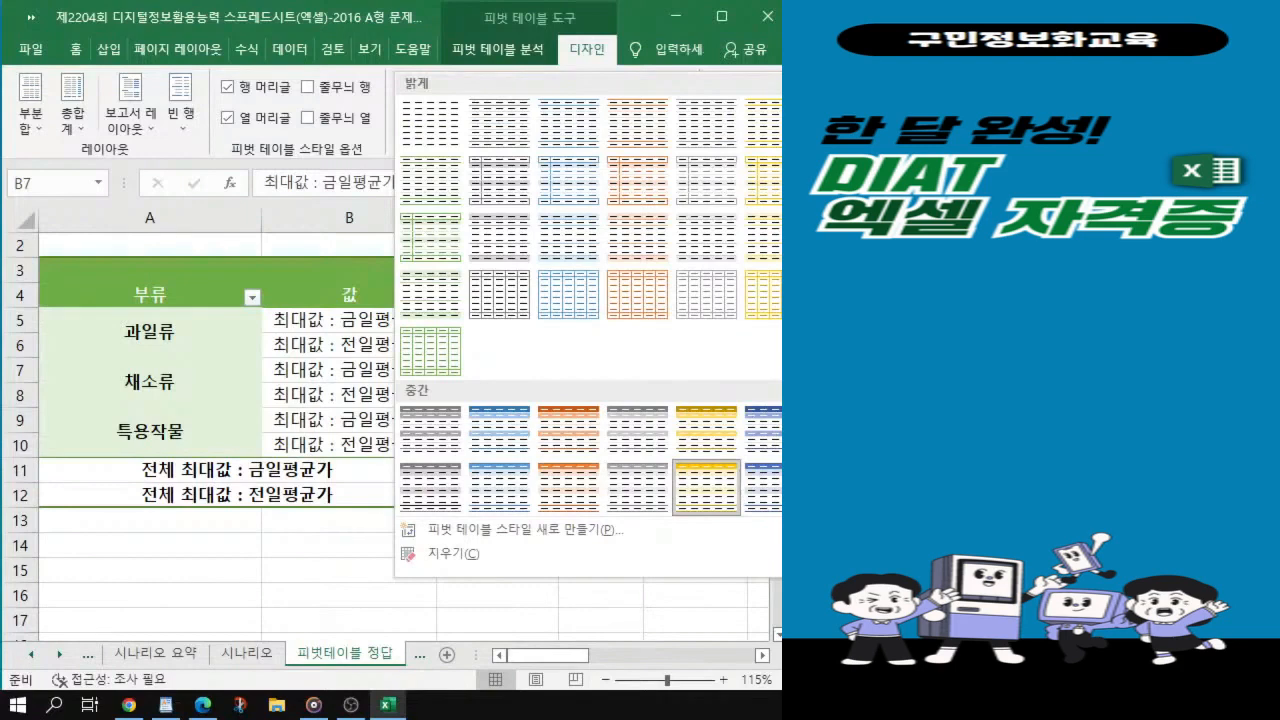
{"action": "key", "text": "Escape"}
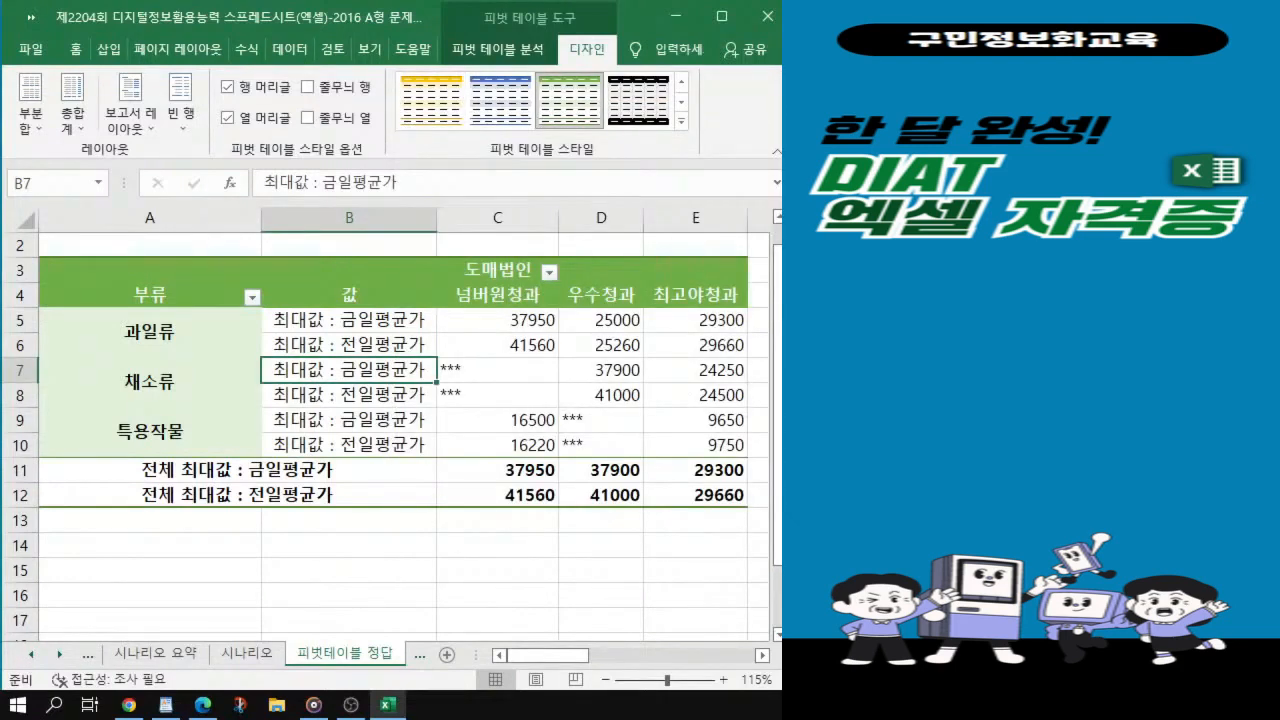
Step: Filter the 부류 field to exclude 과일류, keeping only 채소류 and 특용작물
{"action": "key", "text": "alt+Tab"}
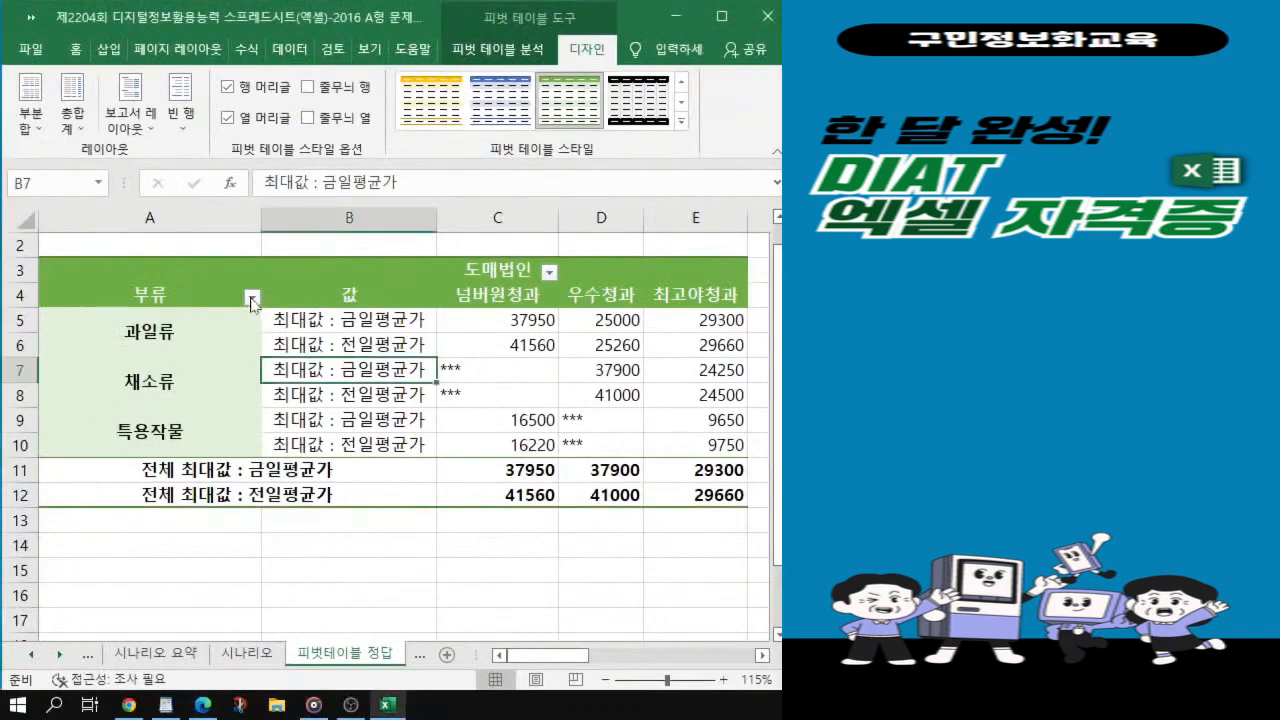
{"action": "left_click", "coordinate": [253, 297]}
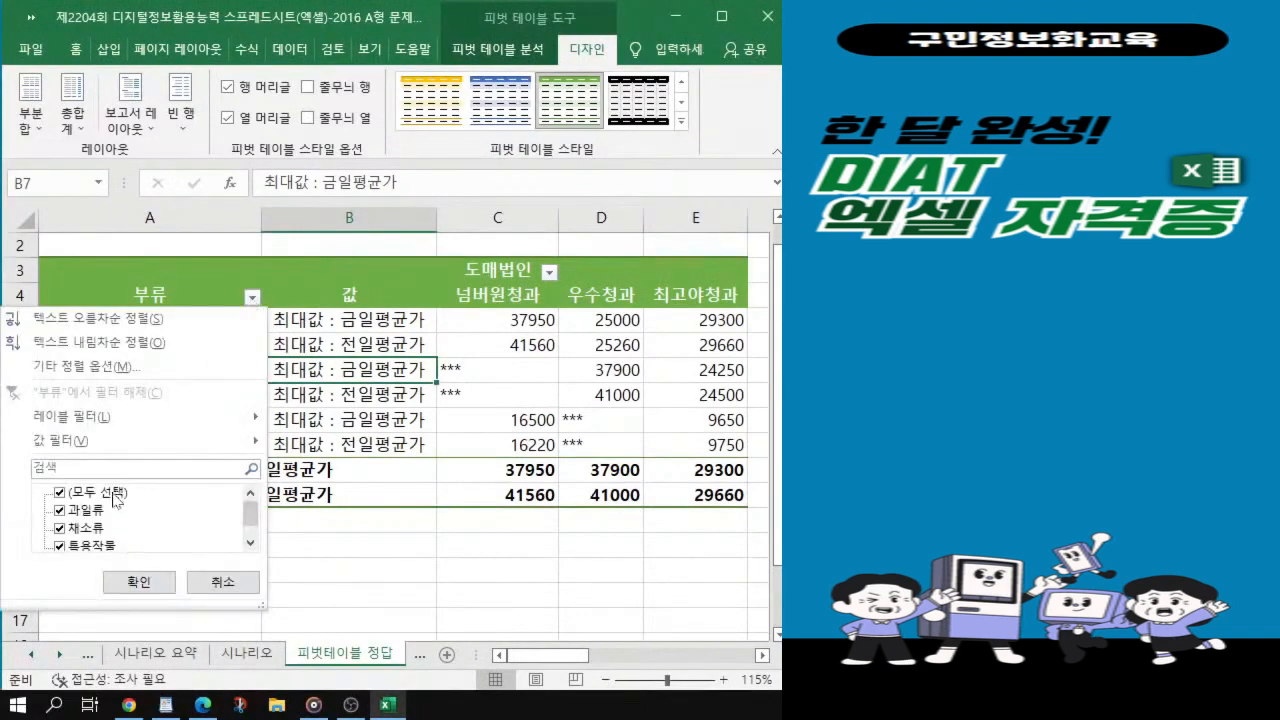
{"action": "left_click", "coordinate": [59, 512]}
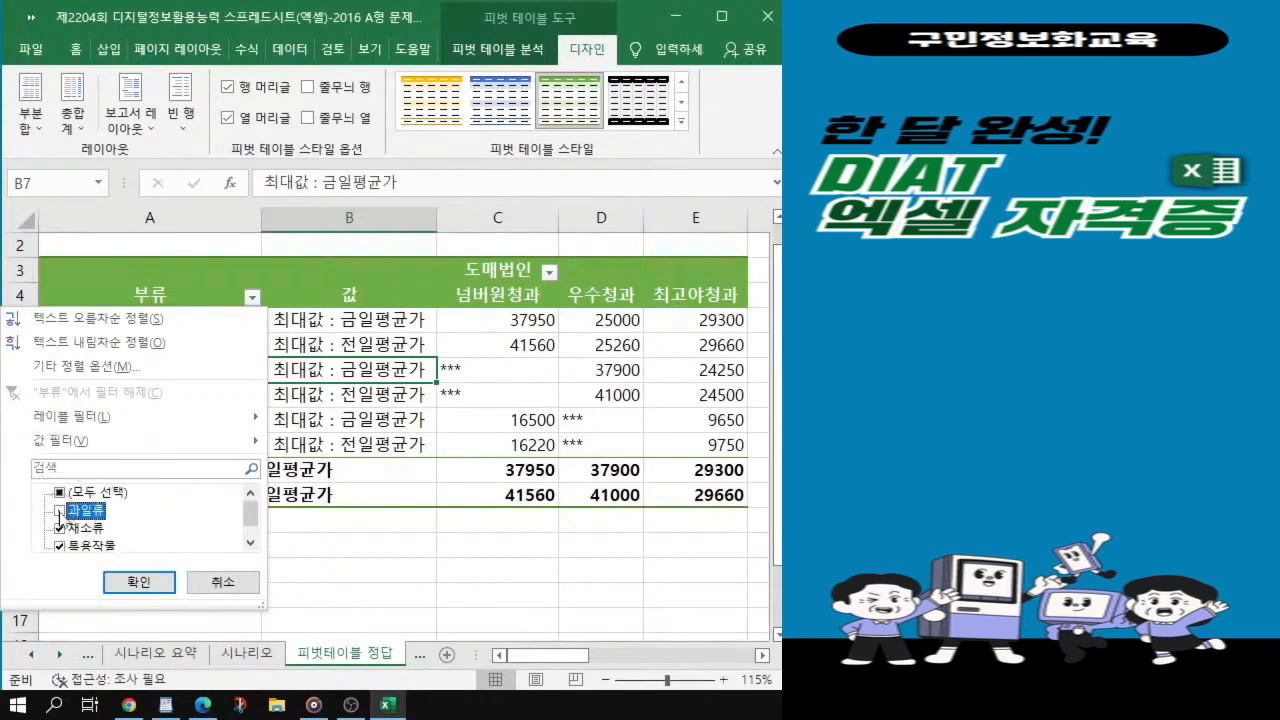
{"action": "left_click", "coordinate": [145, 588]}
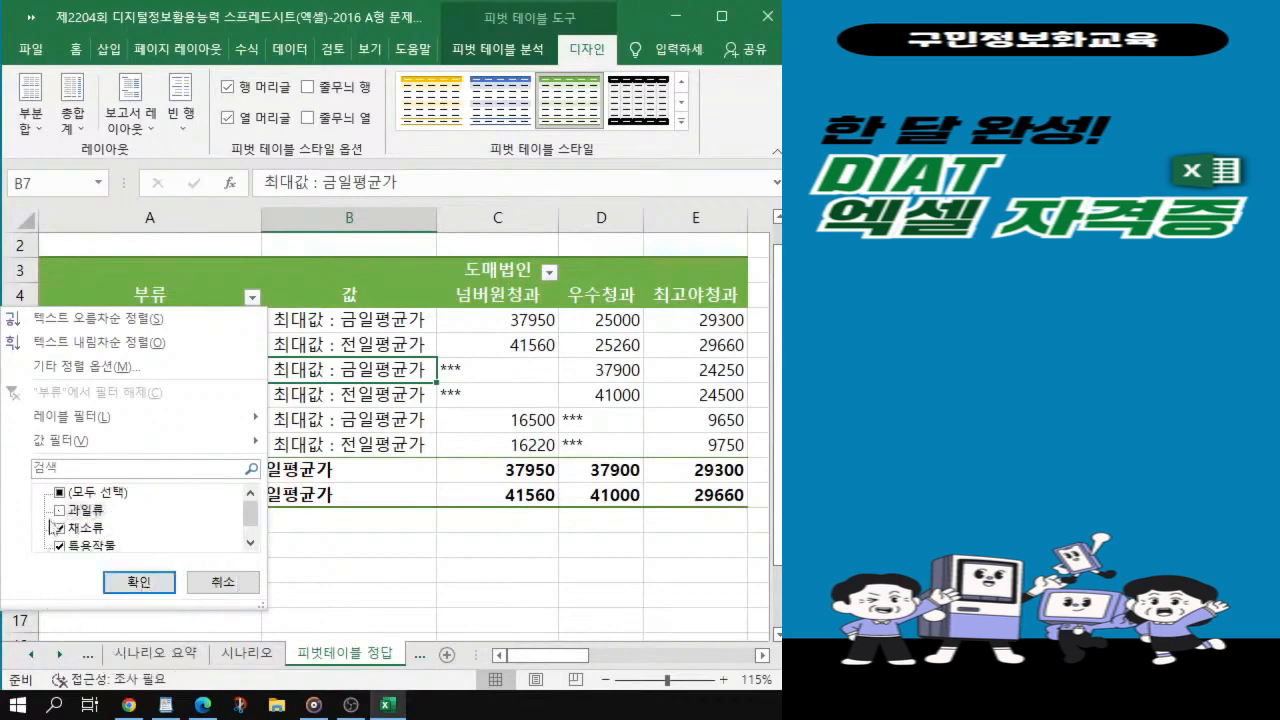
{"action": "key", "text": "ctrl"}
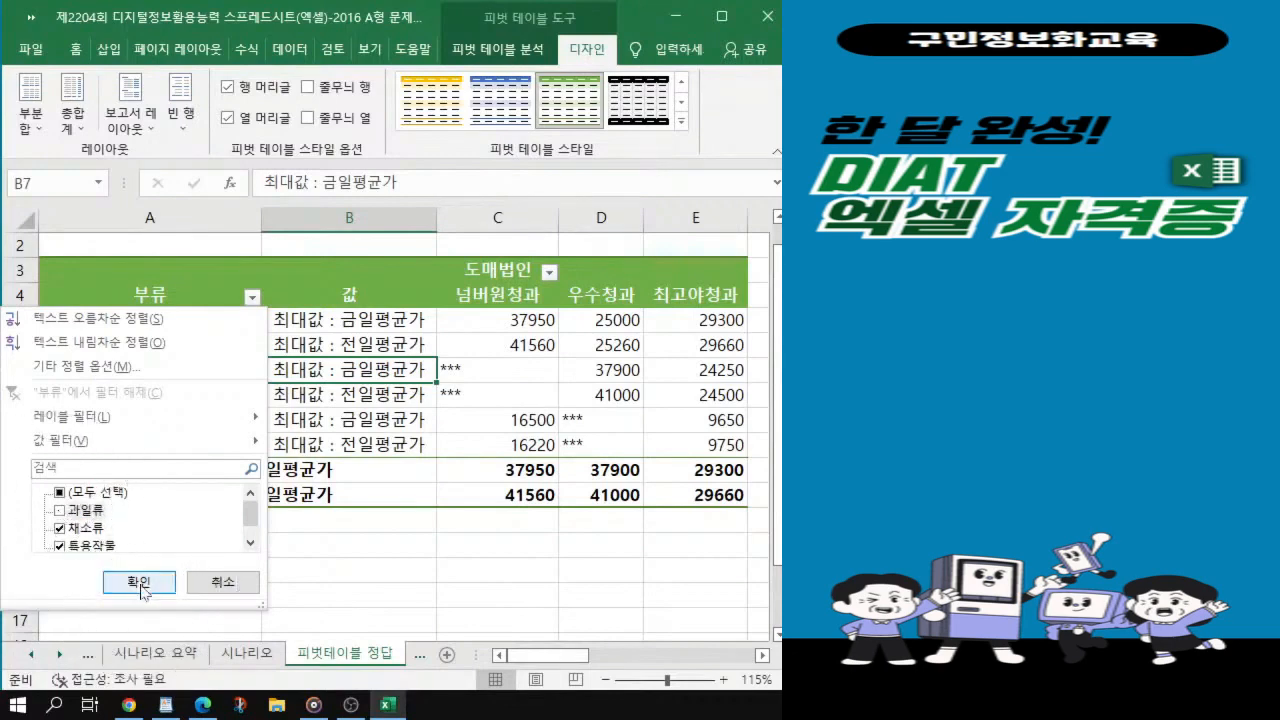
{"action": "key", "text": "ctrl"}
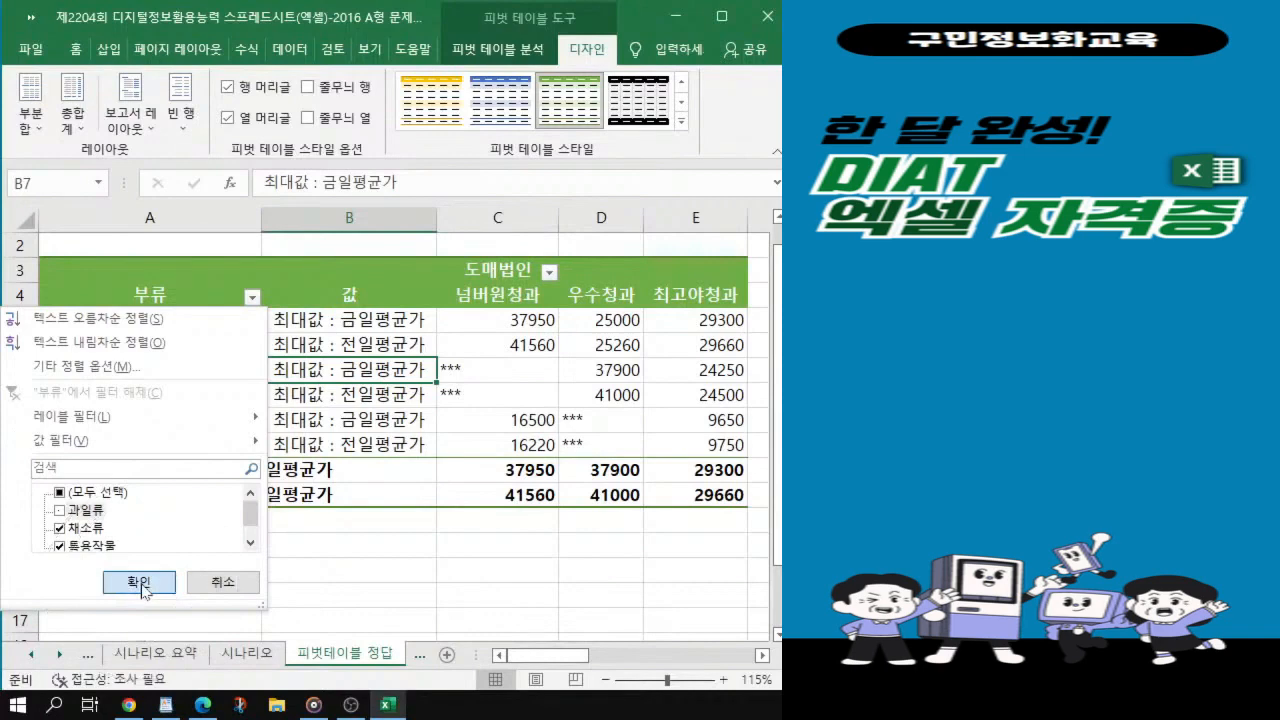
{"action": "left_click", "coordinate": [139, 582]}
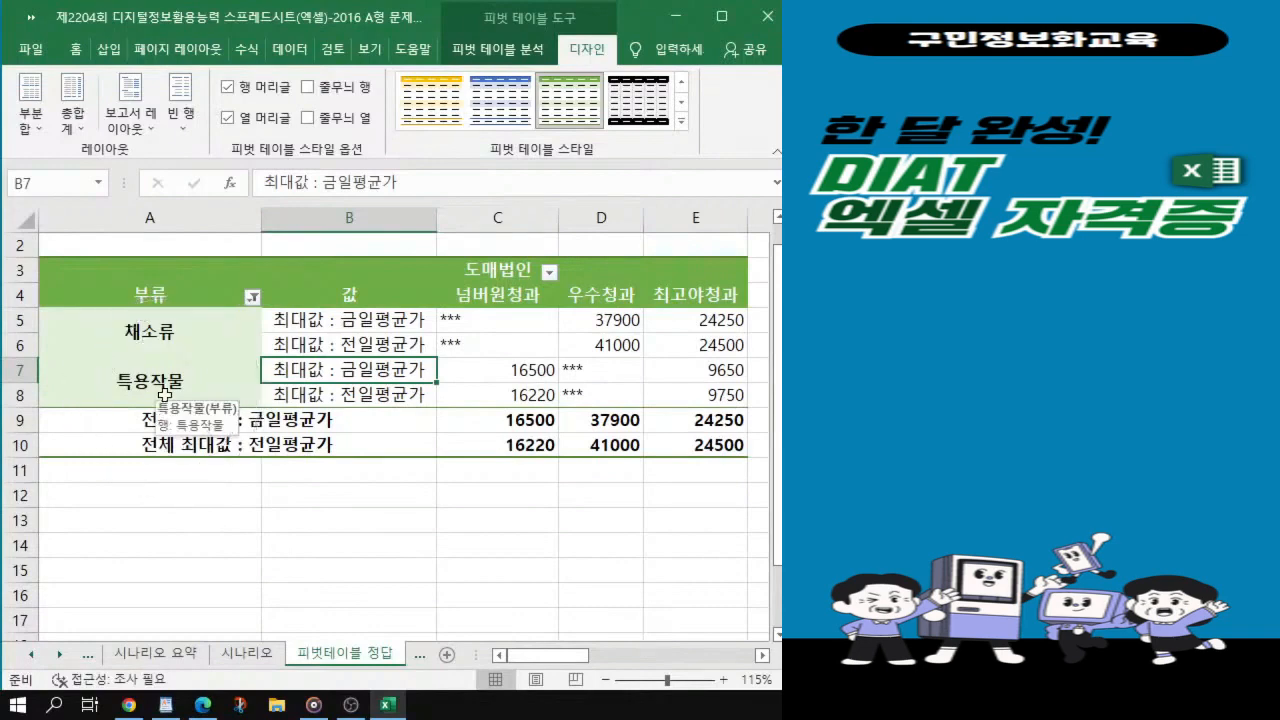
{"action": "key", "text": "ctrl"}
{"action": "key", "text": "ctrl"}
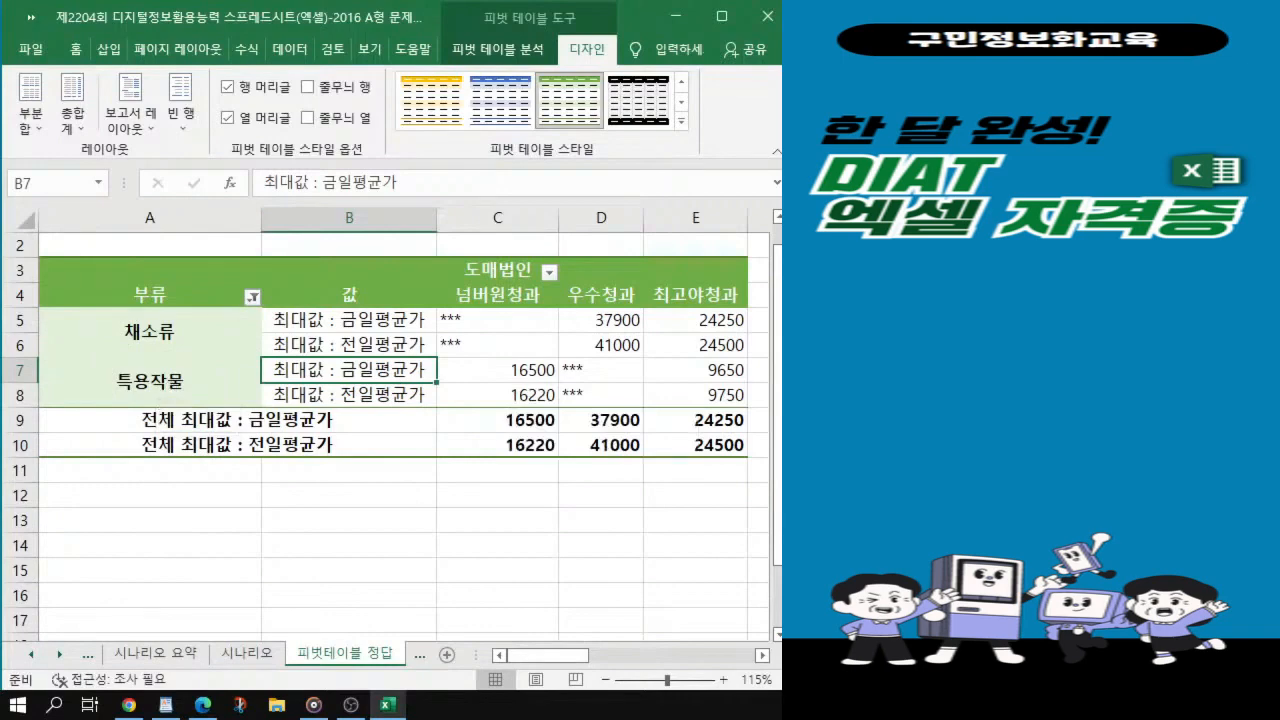
{"action": "key", "text": "alt+Tab"}
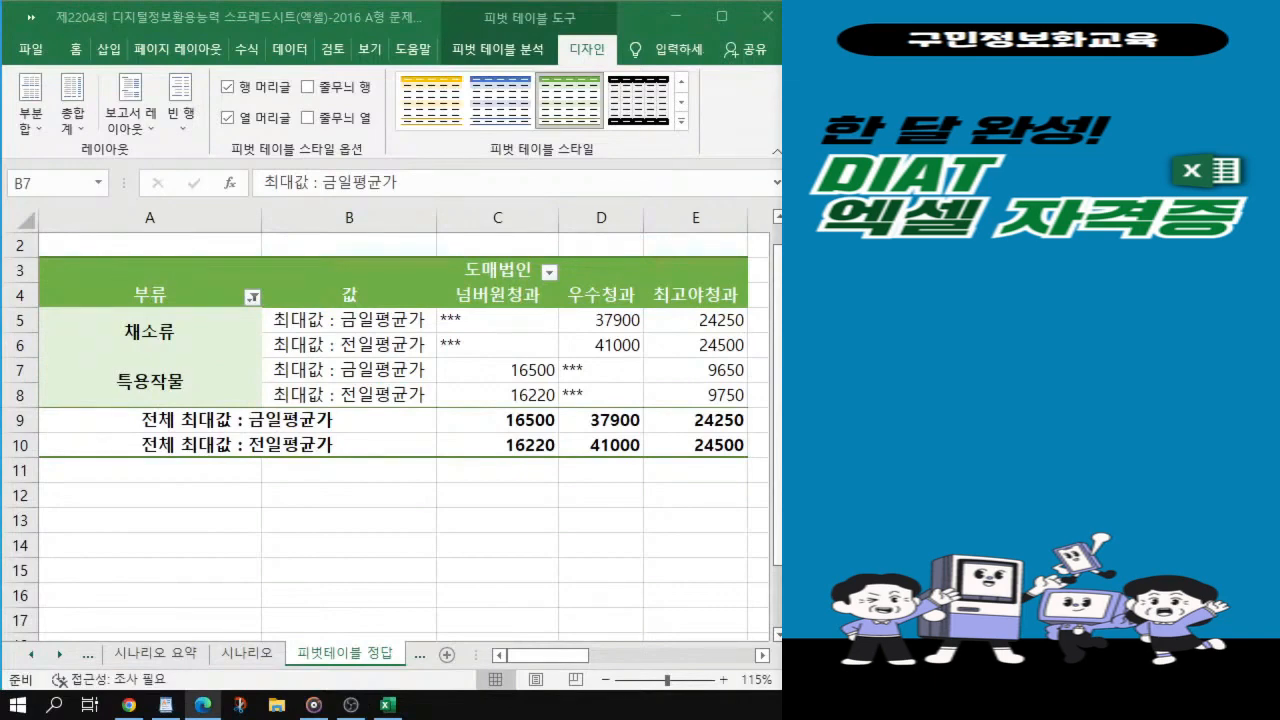
{"action": "key", "text": "alt+Tab"}
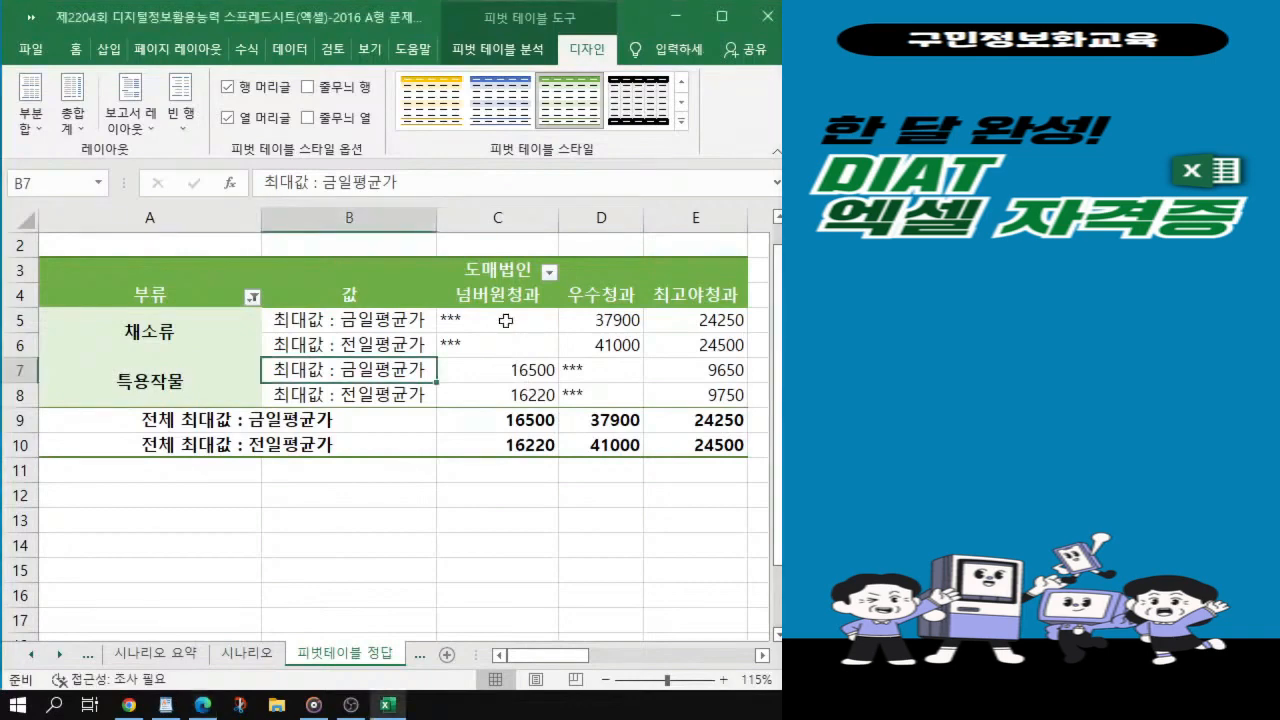
Step: Format the pivot table values in C5:E10 as 숫자 with 0 decimal places and the 1000 단위 구분 기호
{"action": "left_click_drag", "start_coordinate": [506, 320], "coordinate": [705, 442]}
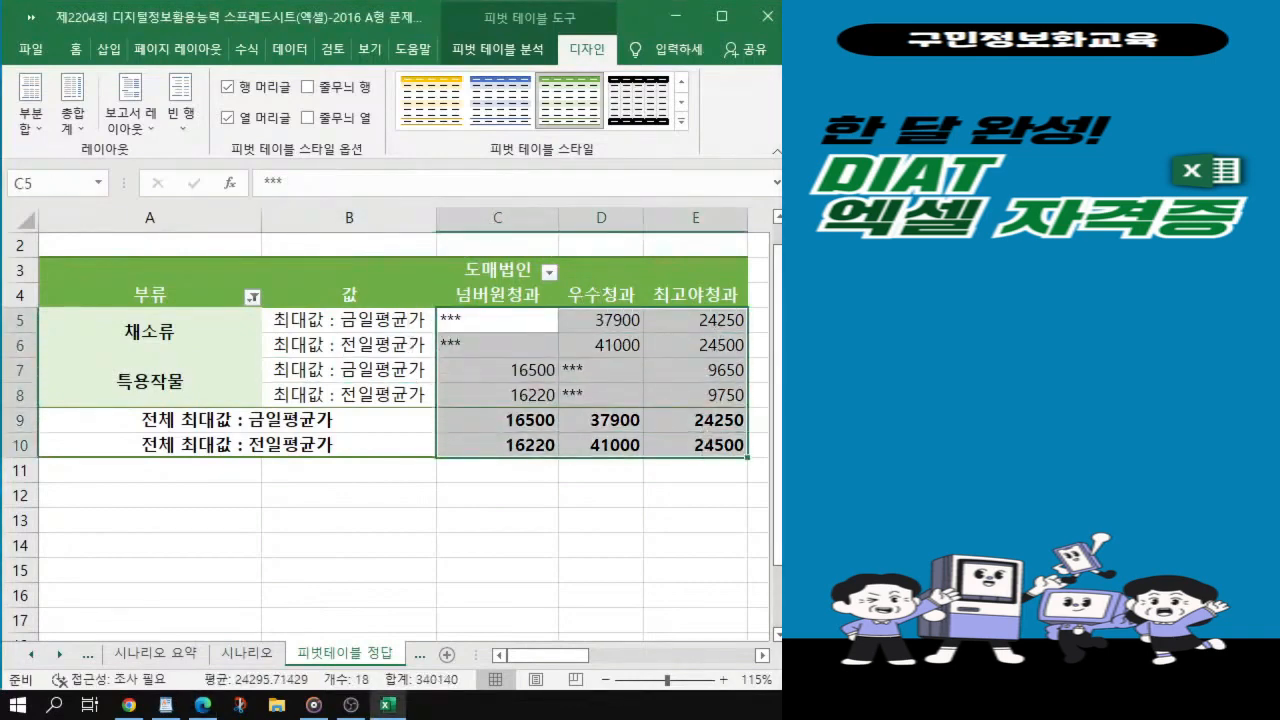
{"action": "key", "text": "alt+Tab"}
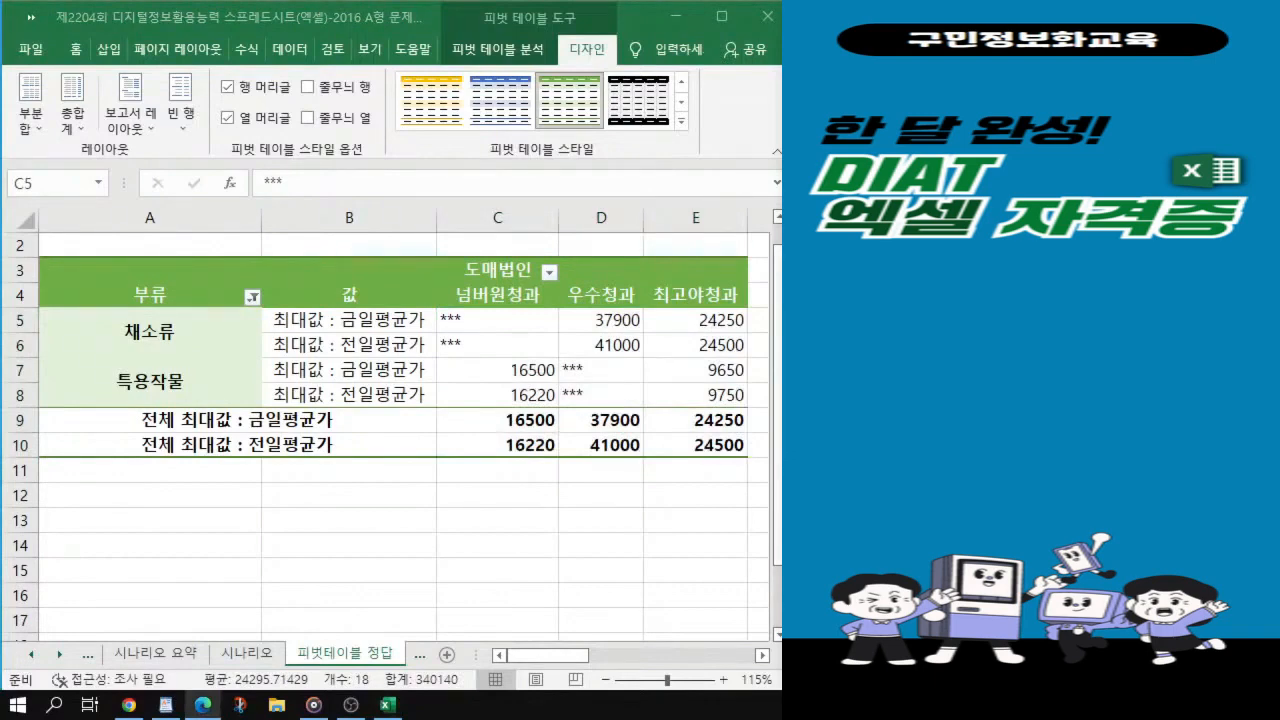
{"action": "key", "text": "alt+Tab"}
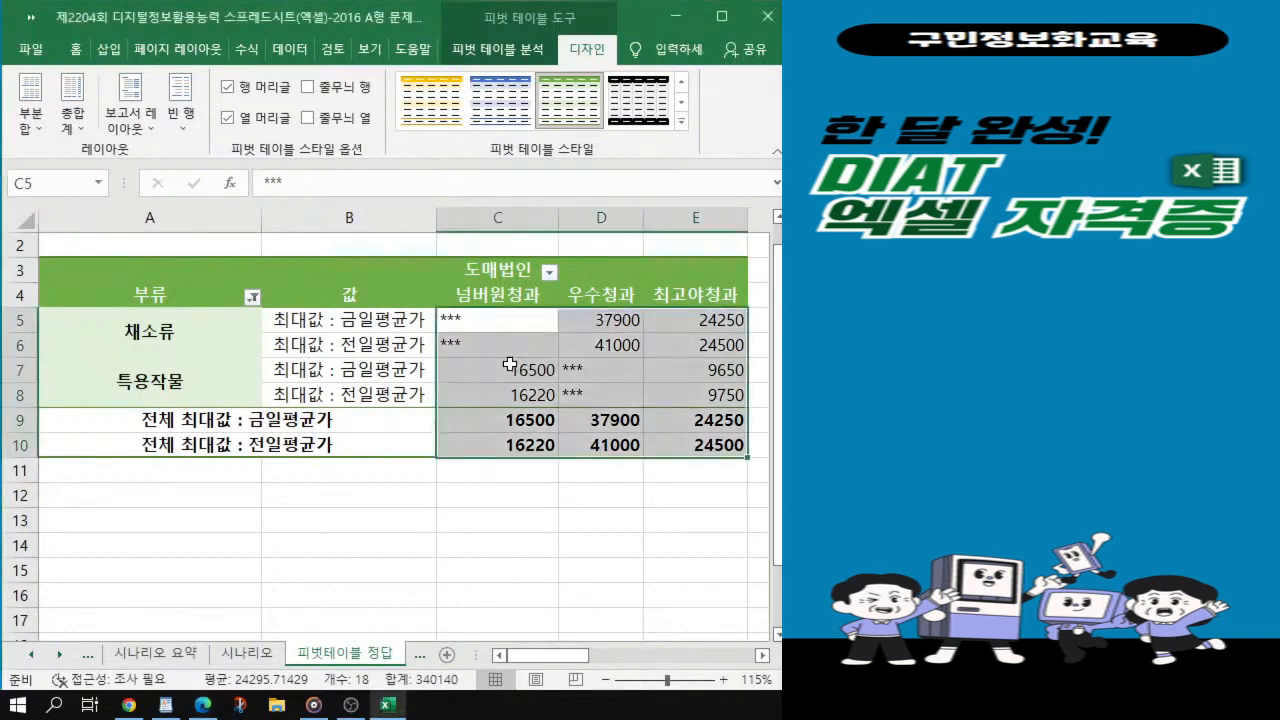
{"action": "key", "text": "ctrl+1"}
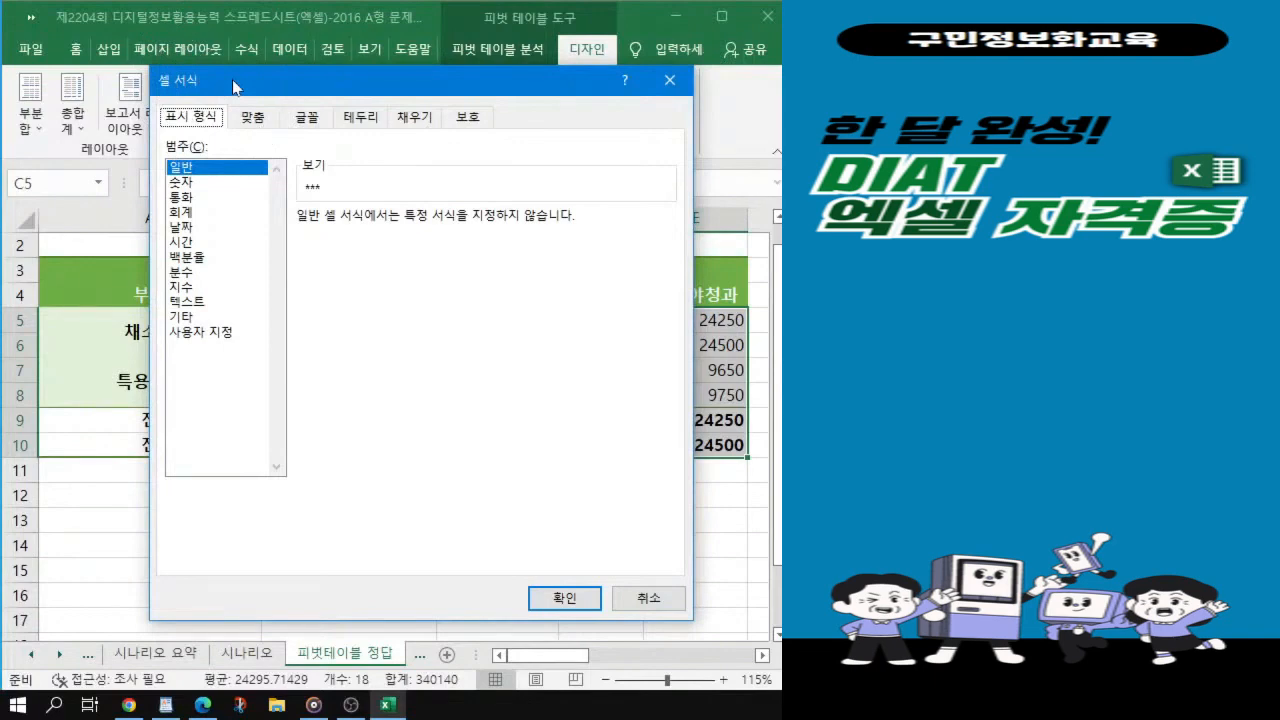
{"action": "left_click", "coordinate": [194, 184]}
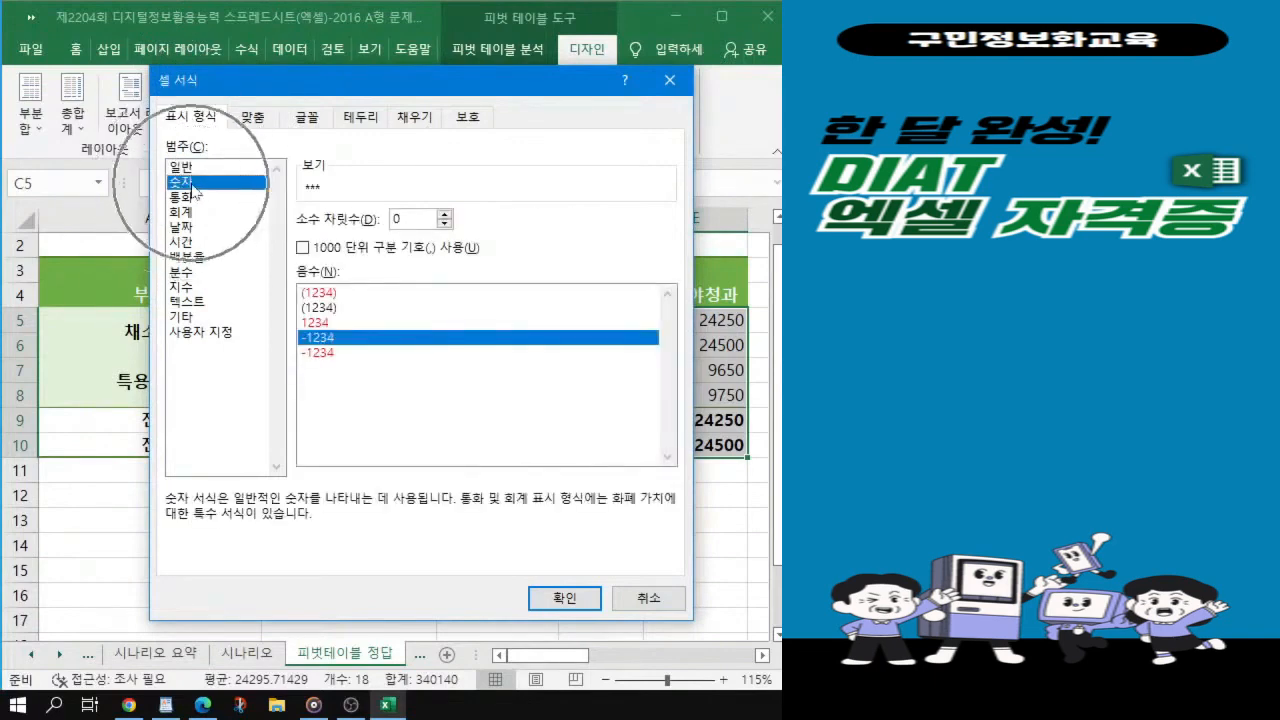
{"action": "left_click", "coordinate": [303, 247]}
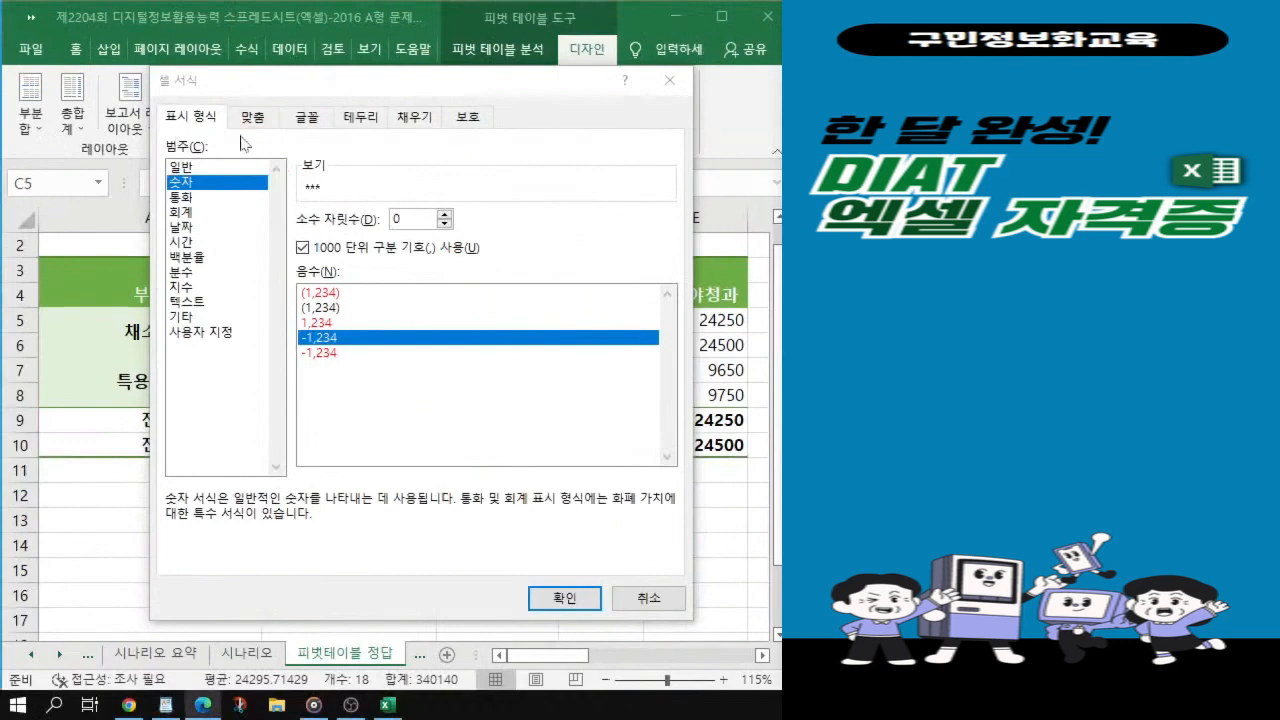
Step: Set the horizontal alignment of the pivot table values to 오른쪽 (들여쓰기) and apply the cell format
{"action": "left_click", "coordinate": [342, 70]}
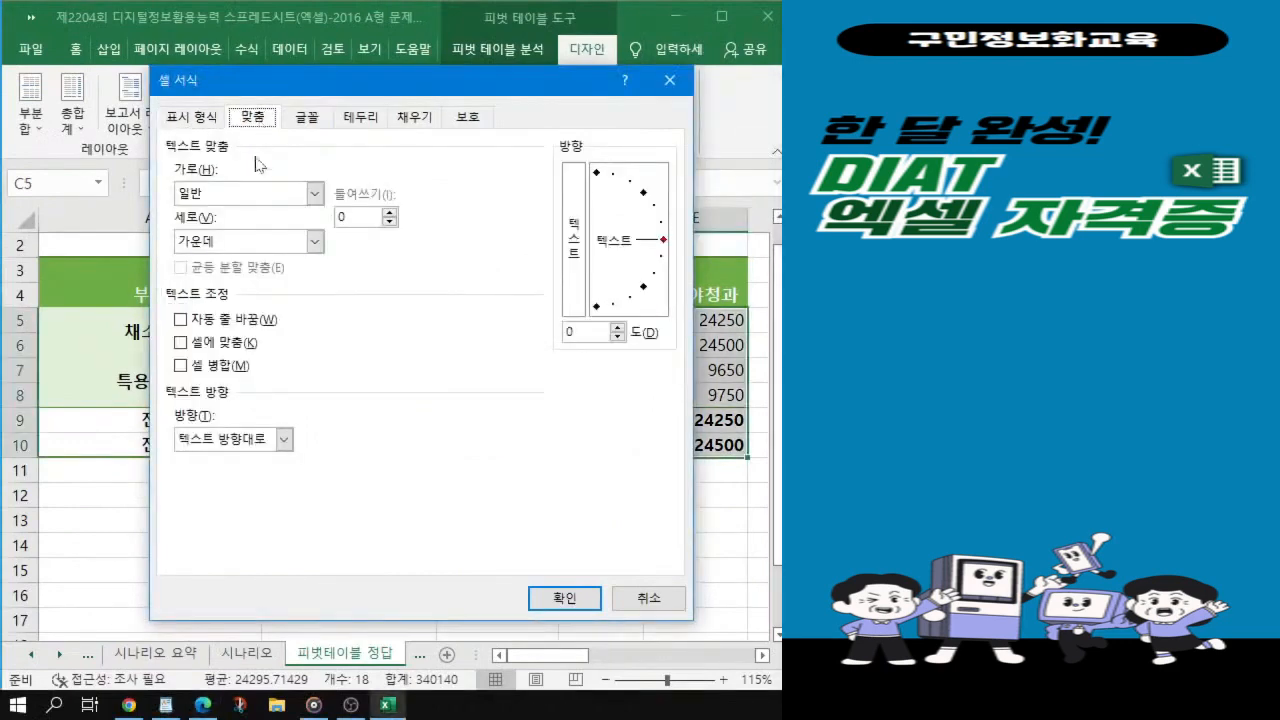
{"action": "left_click", "coordinate": [314, 195]}
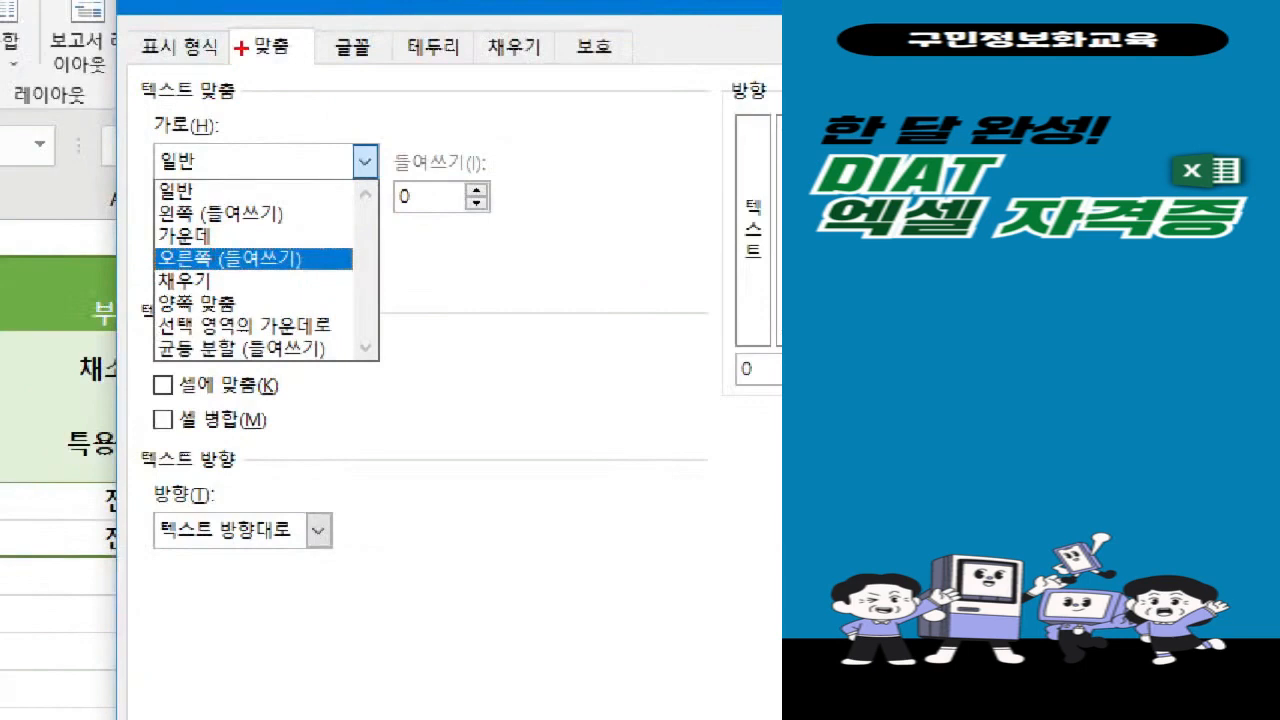
{"action": "left_click_drag", "start_coordinate": [220, 8], "coordinate": [334, 68]}
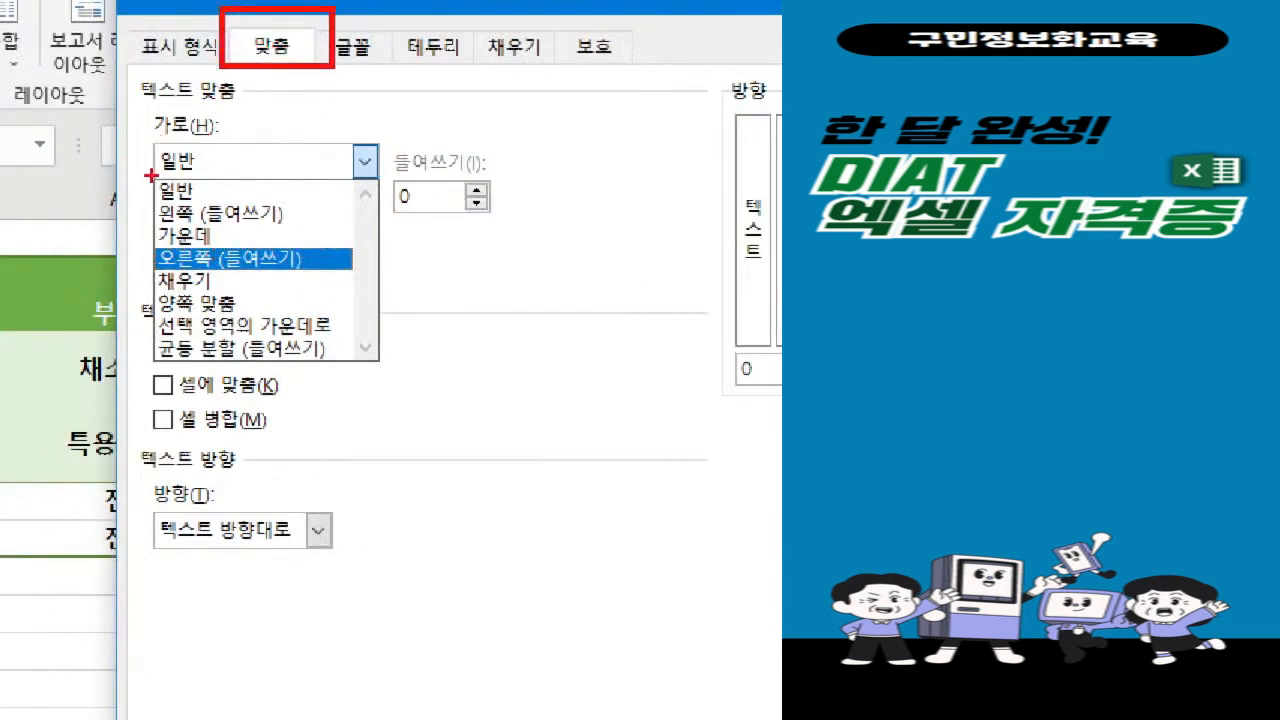
{"action": "mouse_move", "coordinate": [131, 242]}
{"action": "left_mouse_down"}
{"action": "mouse_move", "coordinate": [224, 276]}
{"action": "mouse_move", "coordinate": [398, 276]}
{"action": "left_mouse_up"}
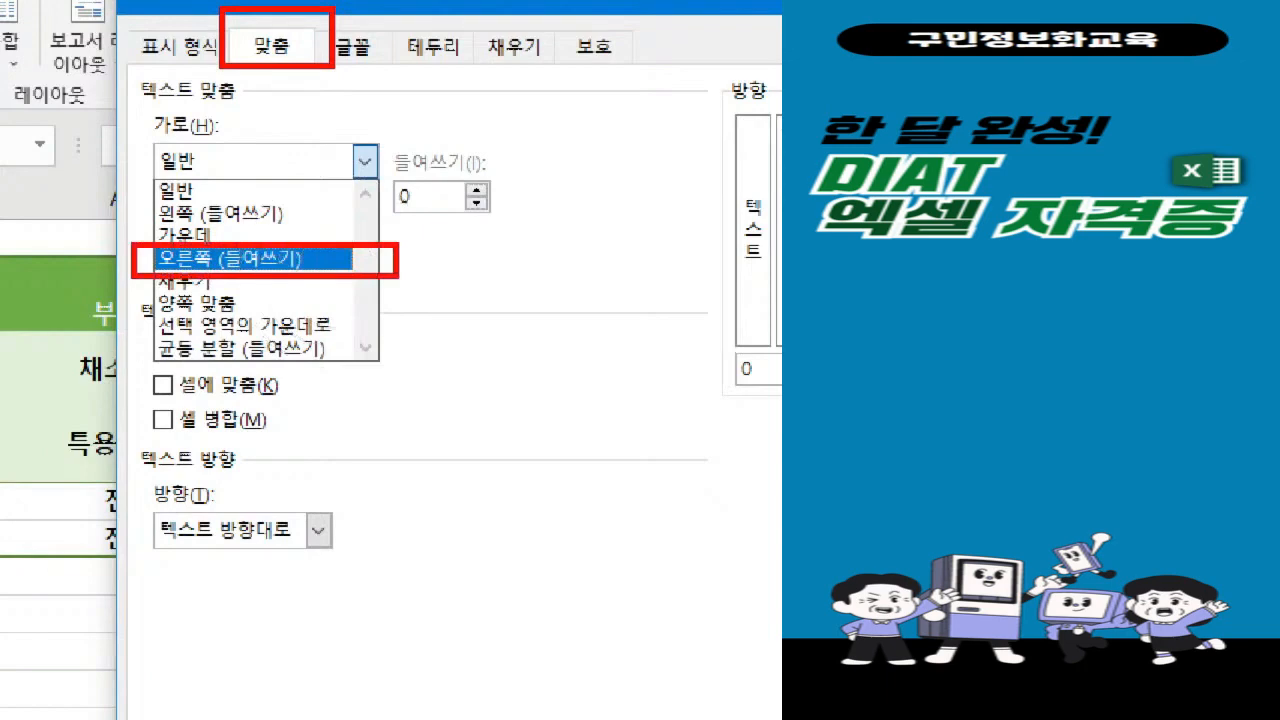
{"action": "left_click", "coordinate": [260, 258]}
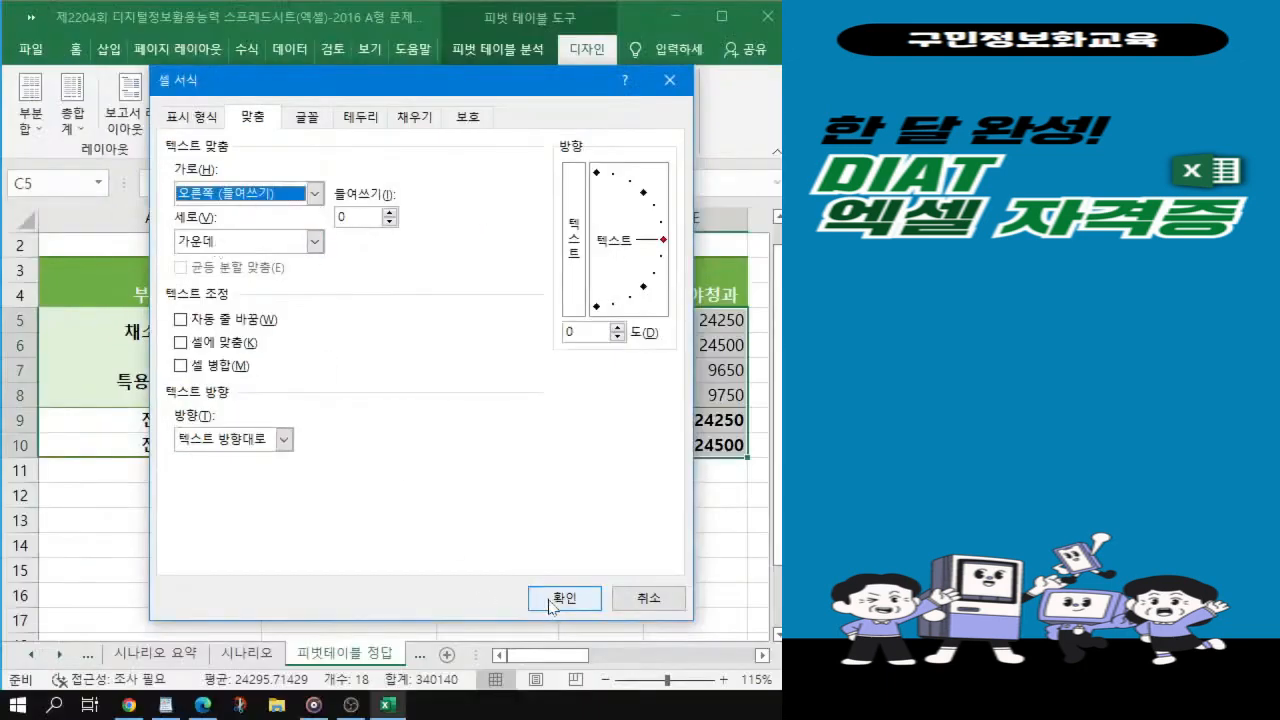
{"action": "left_click", "coordinate": [550, 603]}
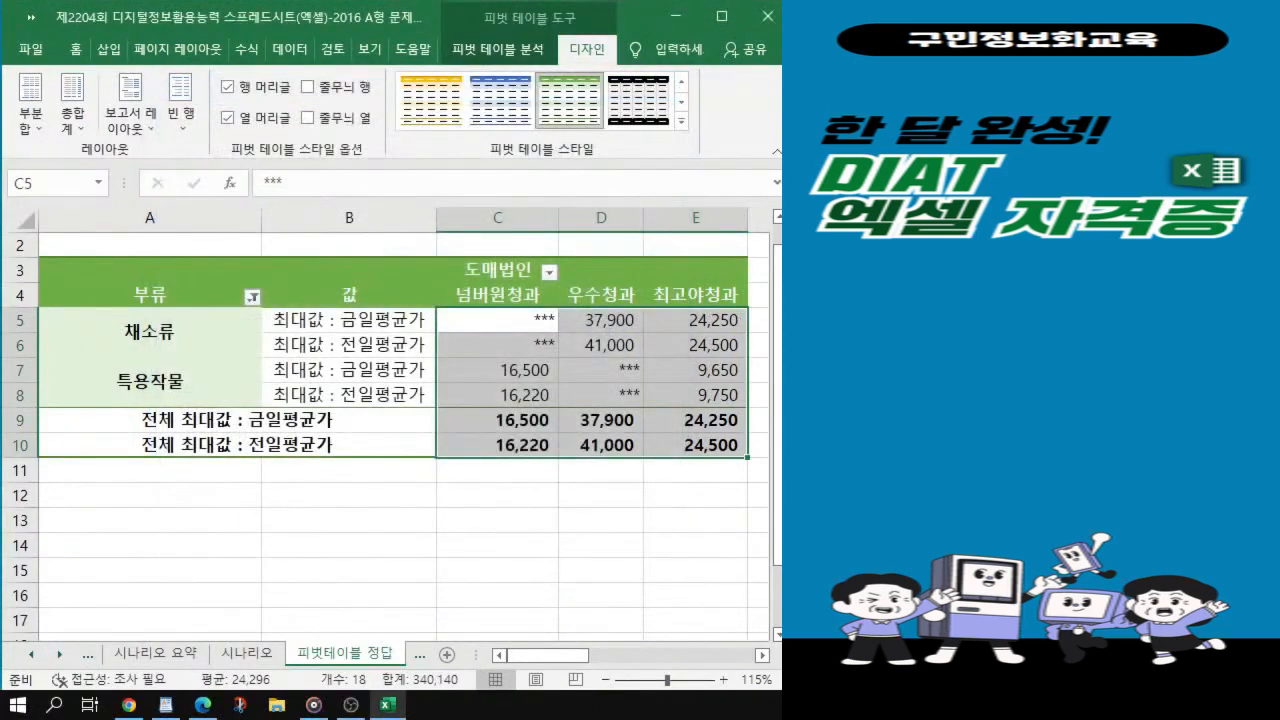
{"action": "left_click", "coordinate": [503, 400]}
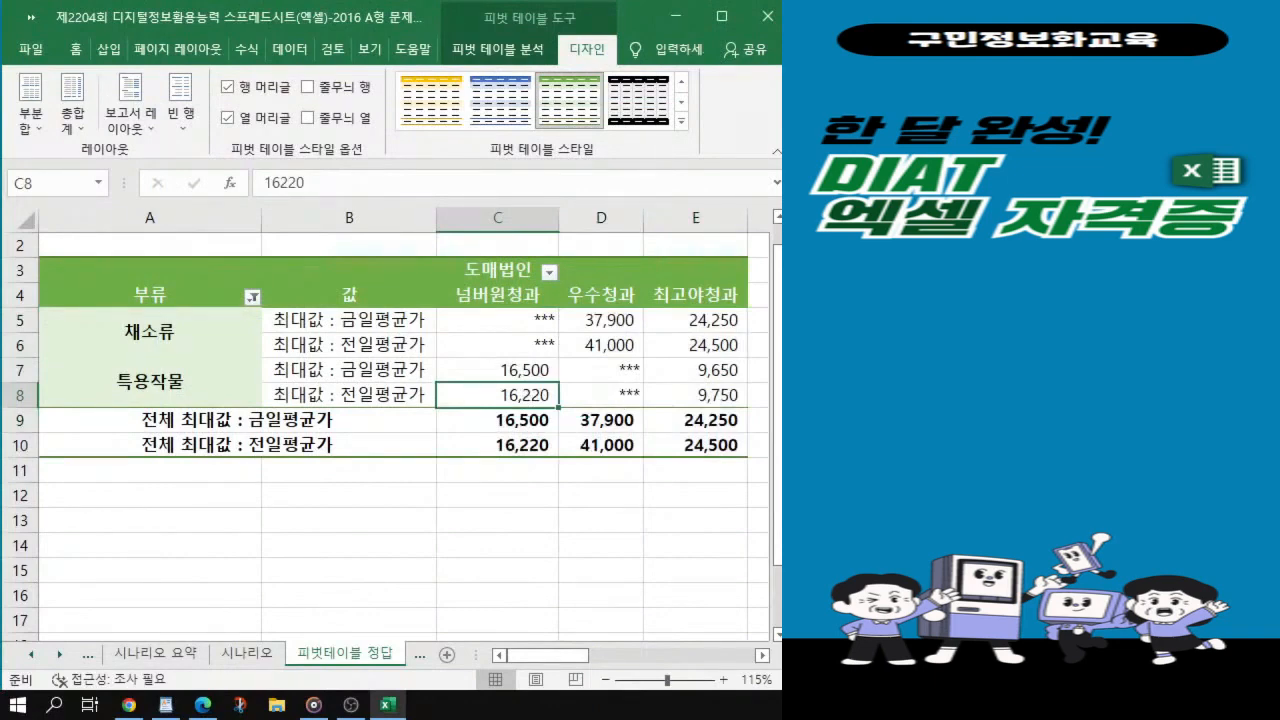
Step: Compare the finished pivot table with the required output on page 6 of the exam PDF, viewing both side by side
{"action": "key", "text": "alt+Tab"}
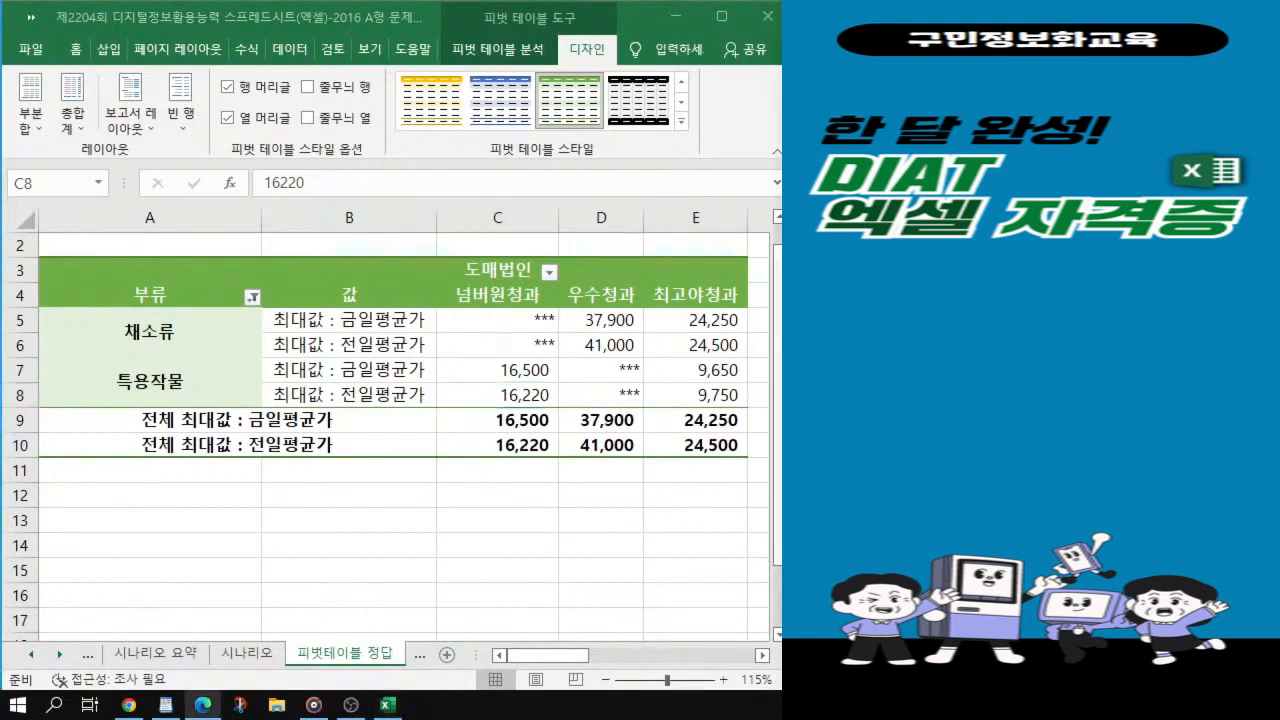
{"action": "left_click_drag", "start_coordinate": [777, 566], "coordinate": [394, 523]}
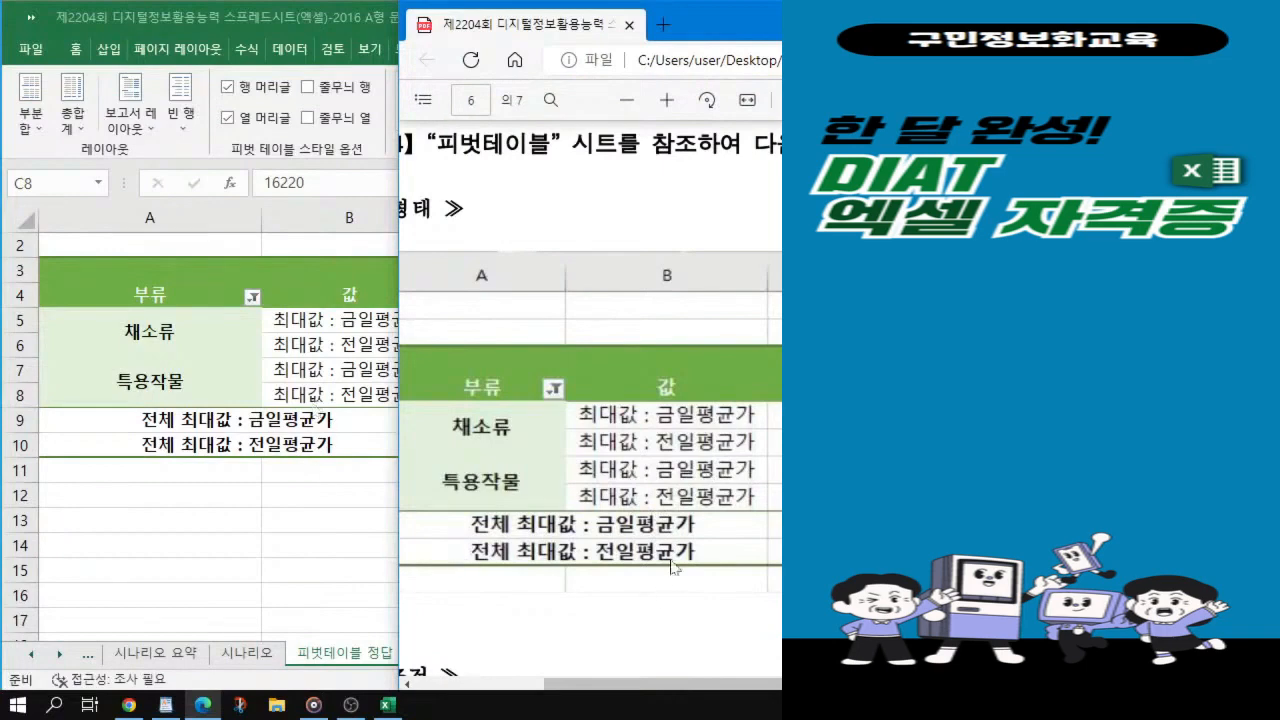
{"action": "scroll", "coordinate": [735, 510], "scroll_direction": "down", "scroll_amount": 2}
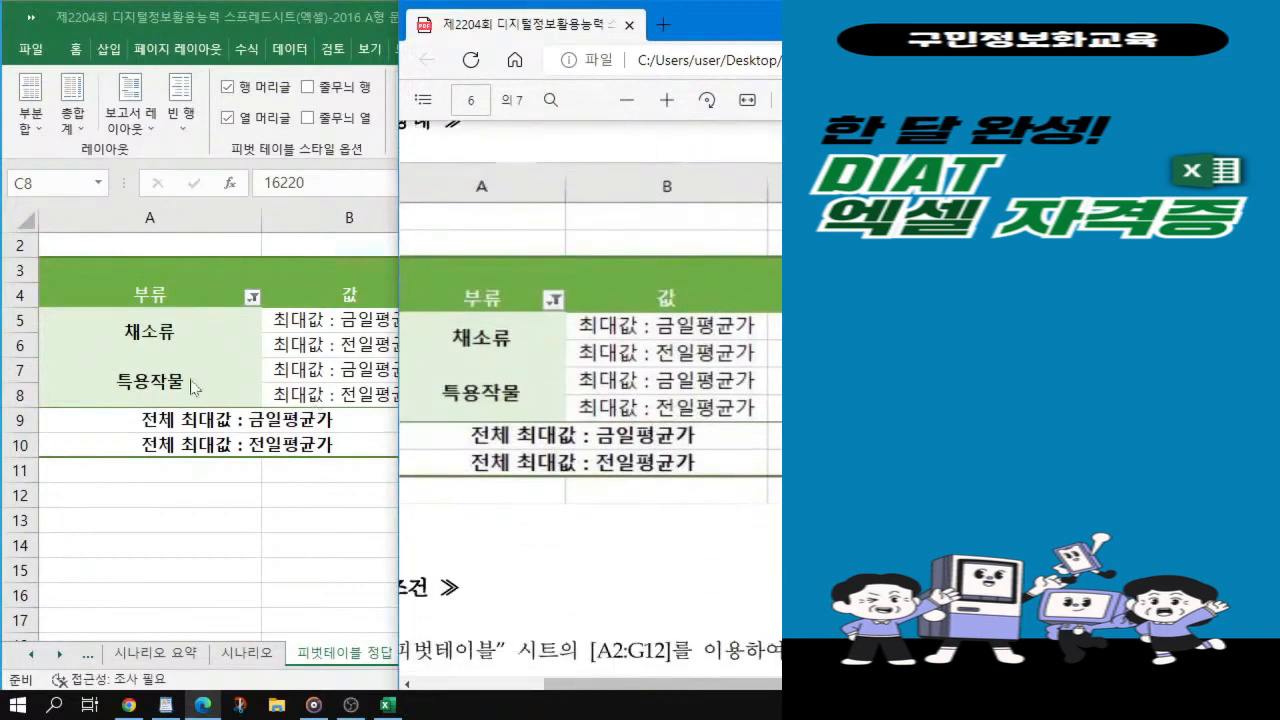
{"action": "left_click", "coordinate": [266, 312]}
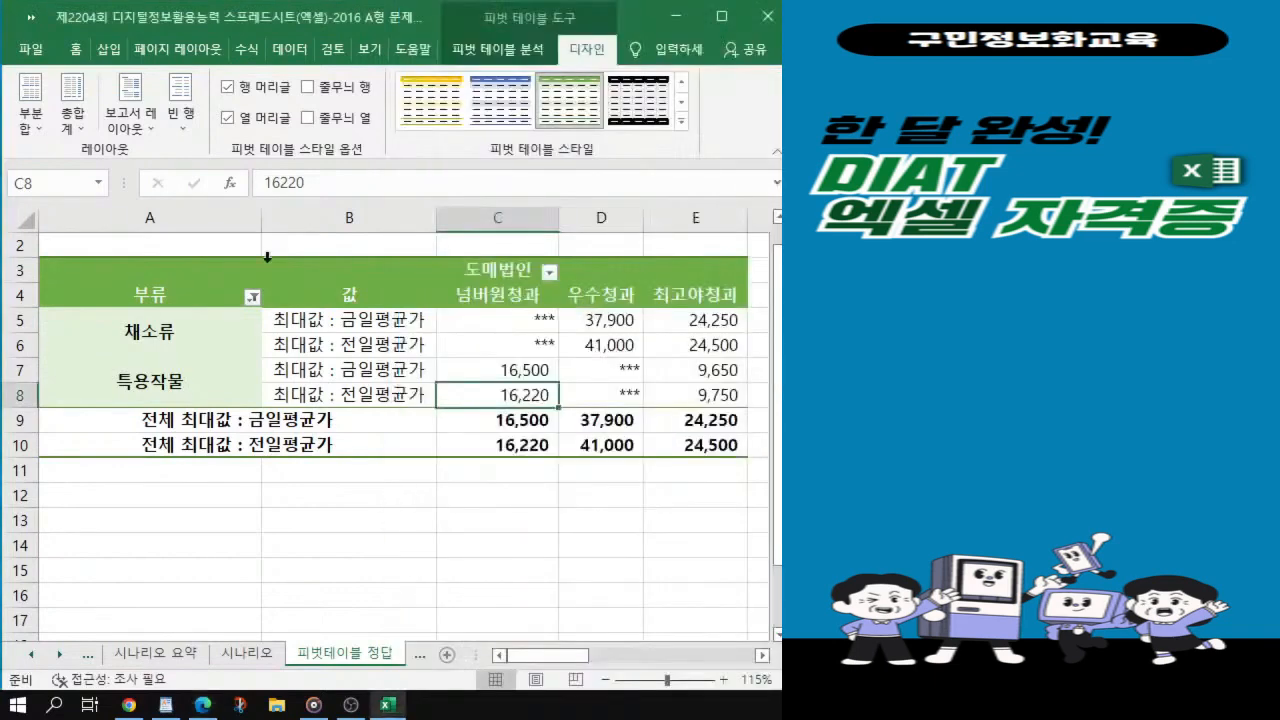
{"action": "left_click", "coordinate": [203, 705]}
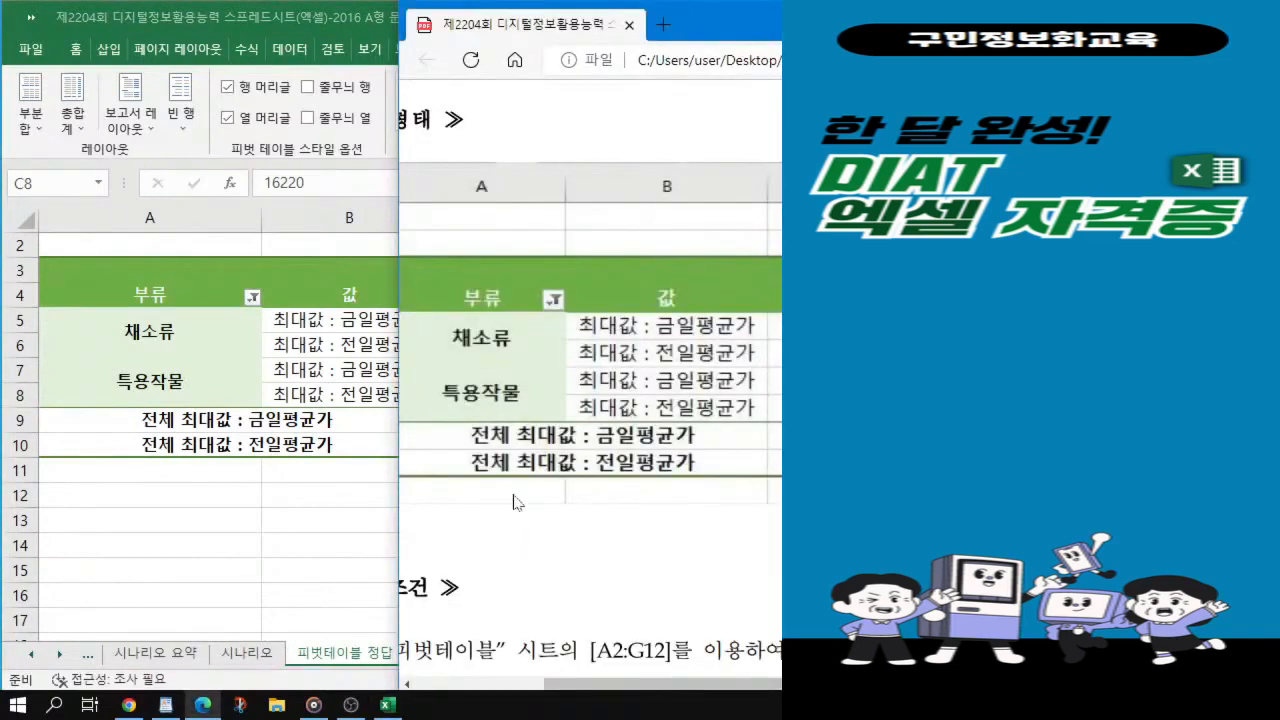
{"action": "scroll", "coordinate": [637, 259], "scroll_direction": "up", "scroll_amount": 4}
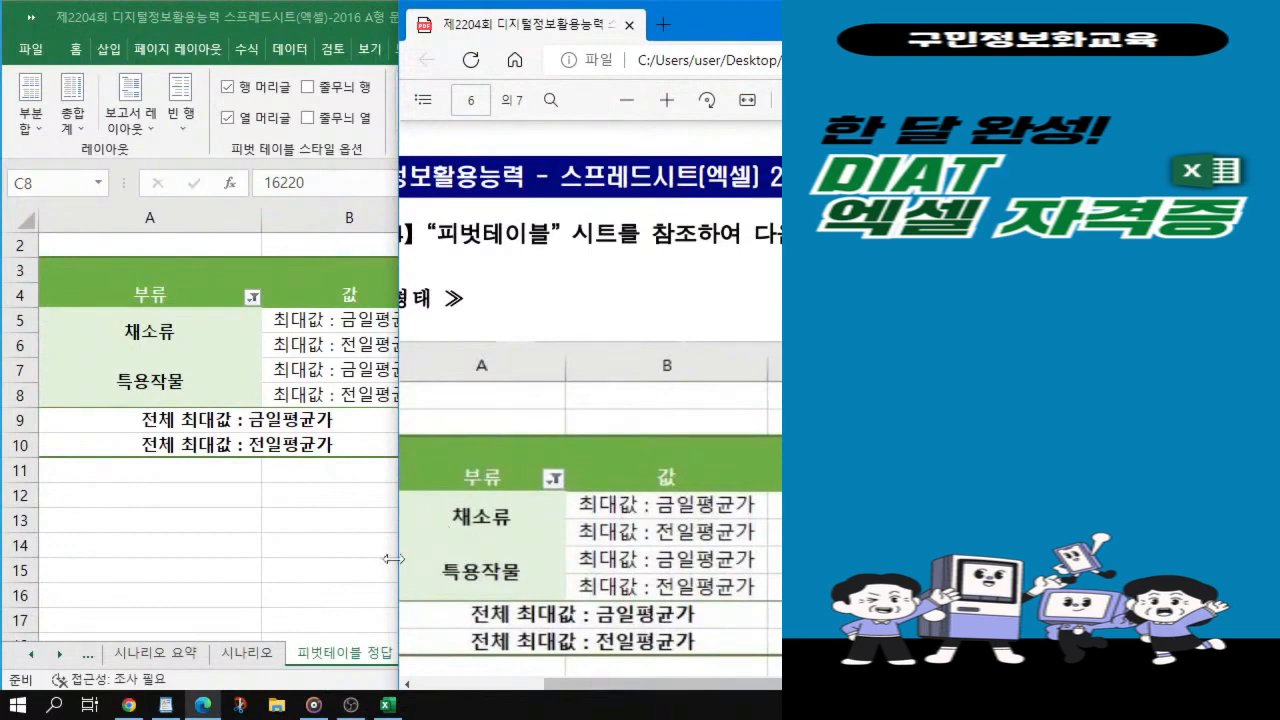
{"action": "left_click_drag", "start_coordinate": [400, 565], "coordinate": [776, 560]}
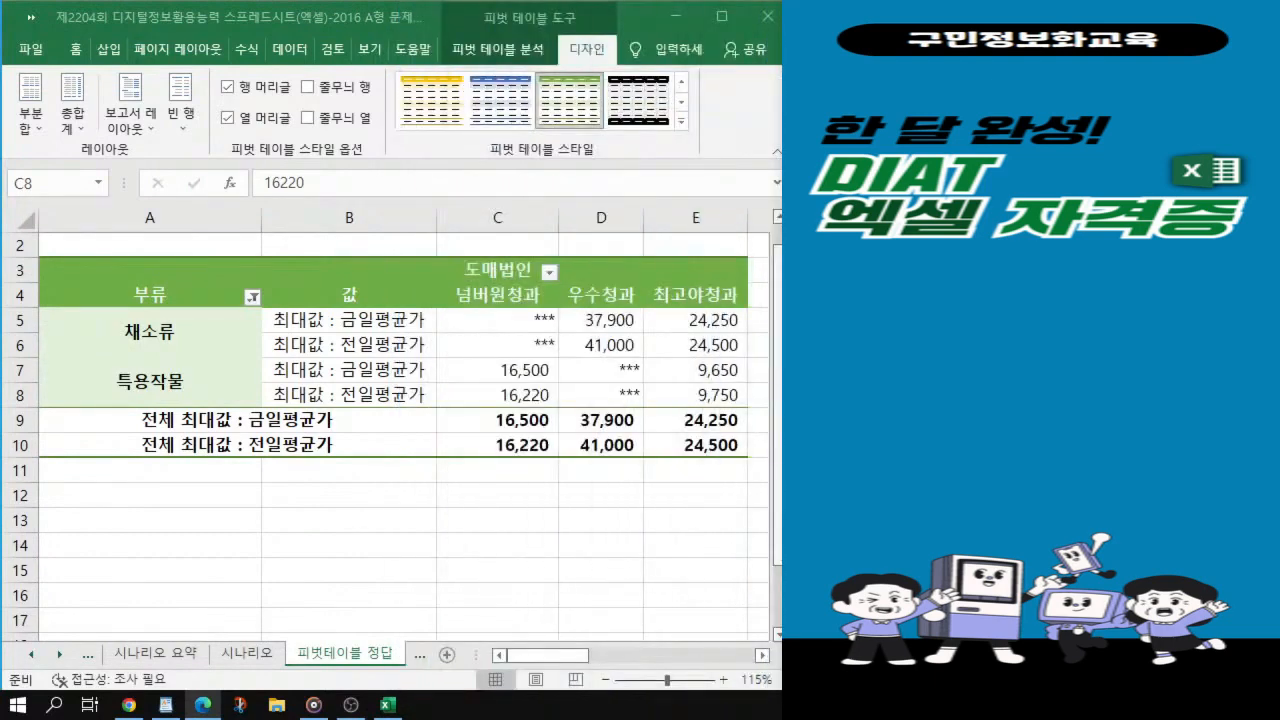
{"action": "left_click", "coordinate": [588, 564]}
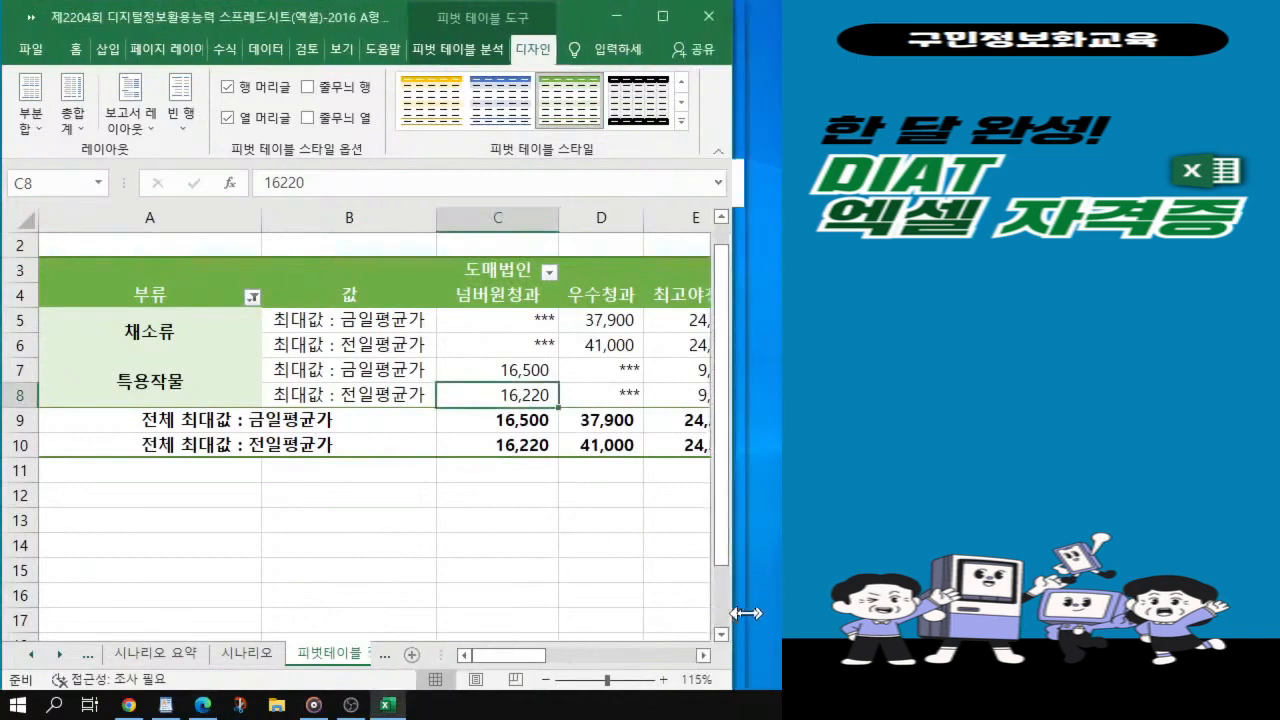
Step: Switch to the exam PDF in Edge and examine the source table and the required chart on page 7
{"action": "key", "text": "alt+Tab"}
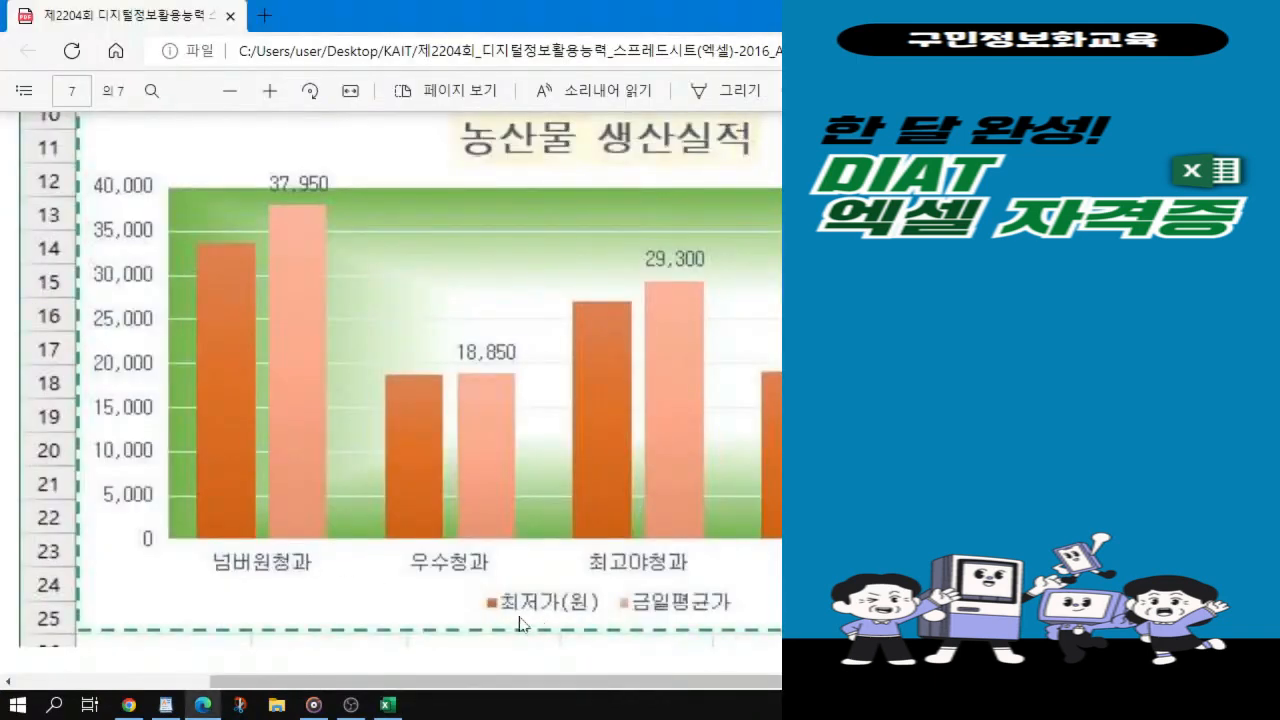
{"action": "key", "text": "ctrl"}
{"action": "key", "text": "ctrl"}
{"action": "key", "text": "ctrl"}
{"action": "key", "text": "ctrl"}
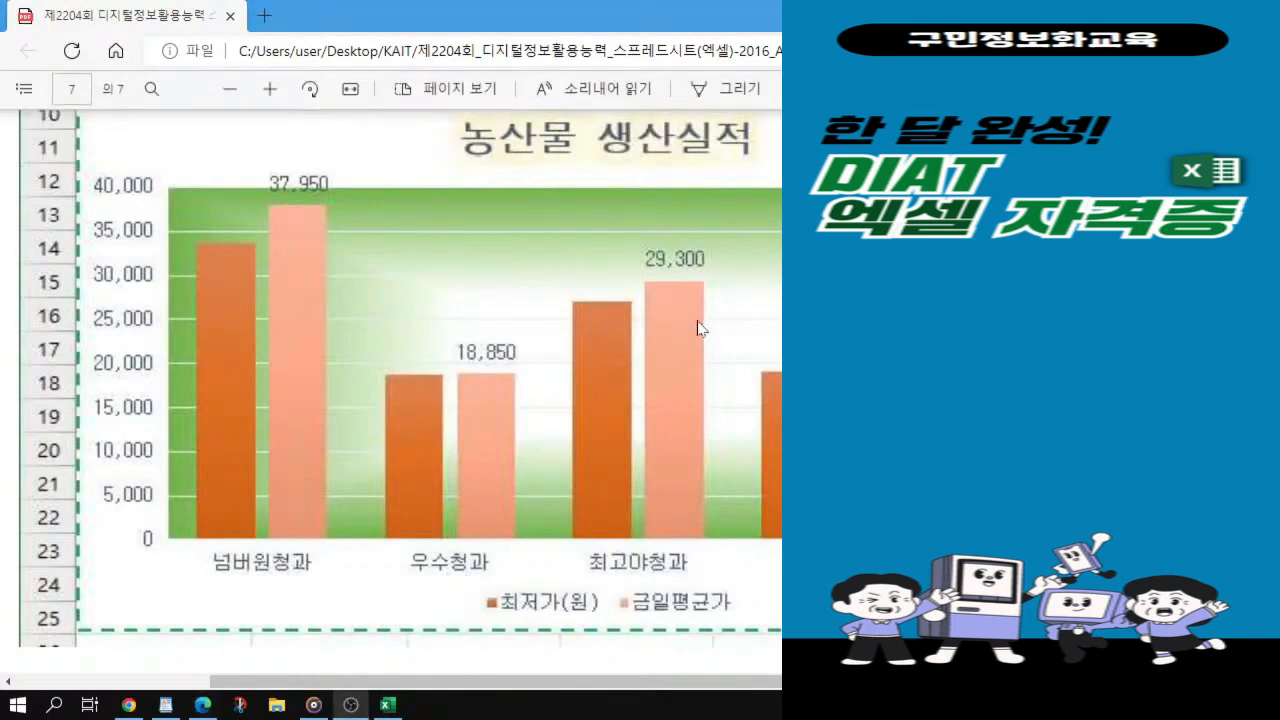
{"action": "scroll", "coordinate": [482, 454], "scroll_direction": "up", "scroll_amount": 5}
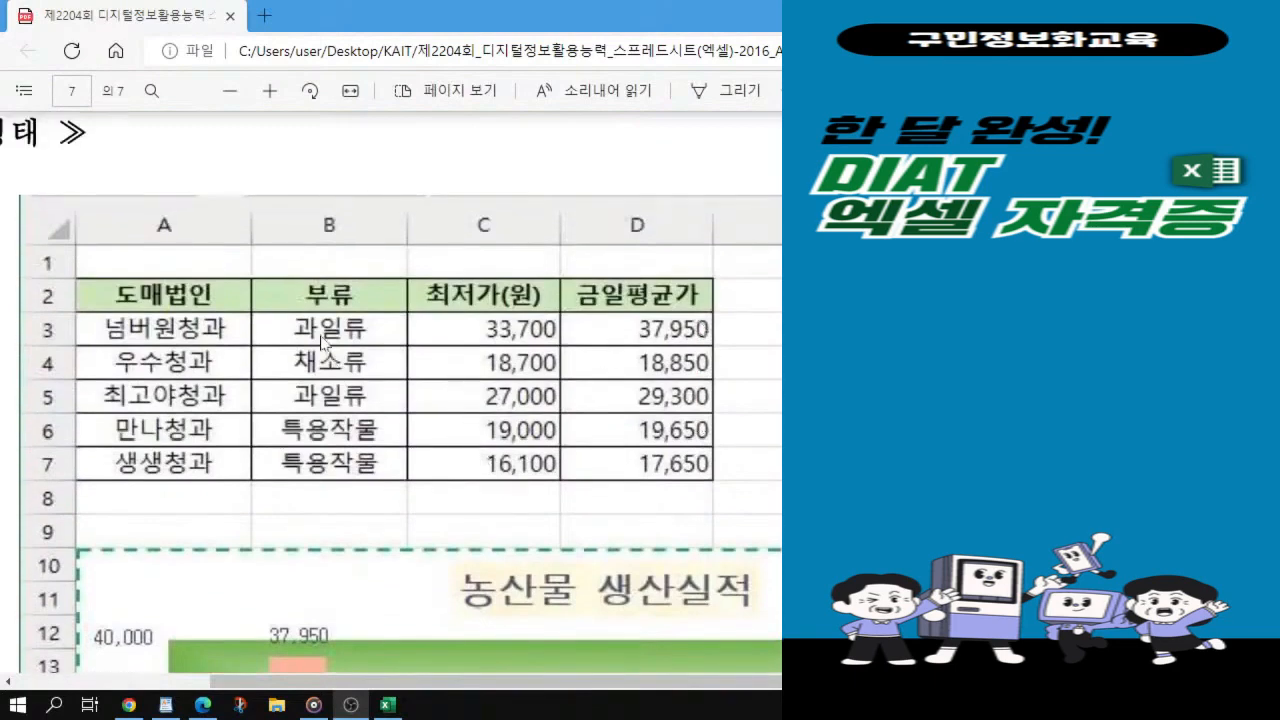
{"action": "key", "text": "ctrl"}
{"action": "key", "text": "ctrl"}
{"action": "key", "text": "ctrl"}
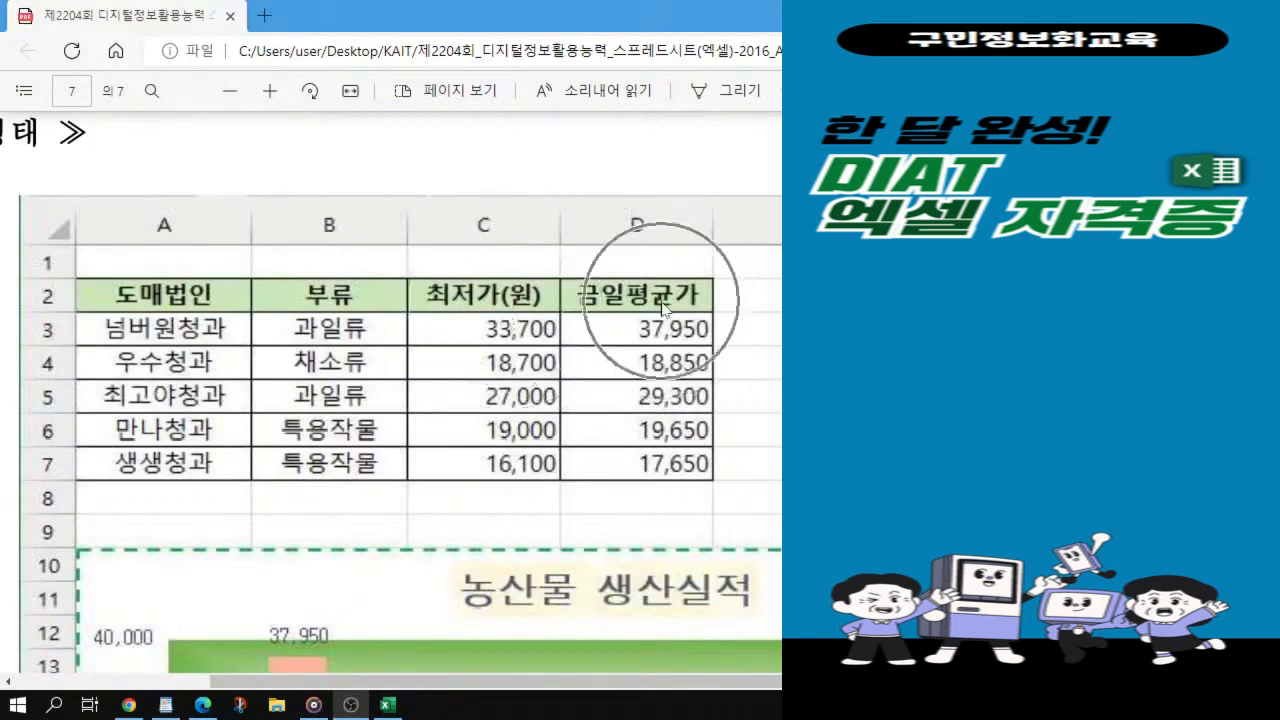
{"action": "scroll", "coordinate": [619, 385], "scroll_direction": "down", "scroll_amount": 5}
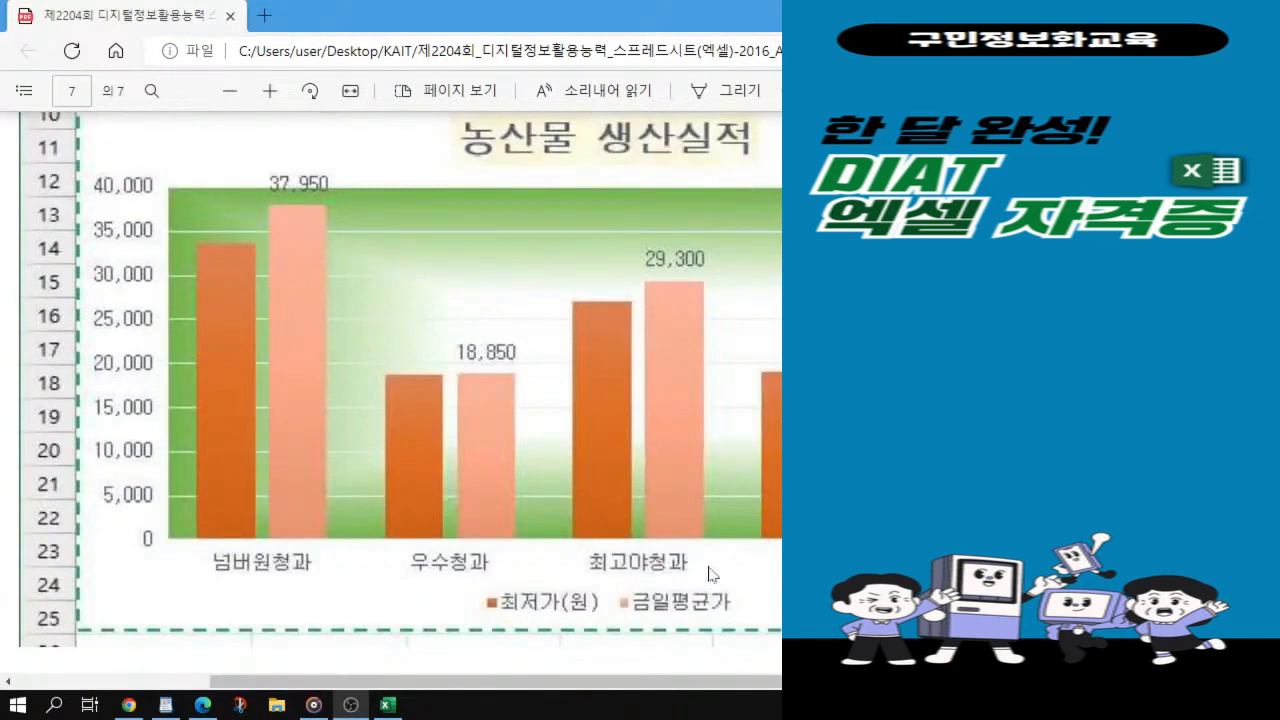
Step: Read the chart task's conditions in the exam PDF, covering data range, title, legend, chart style and placement
{"action": "scroll", "coordinate": [264, 406], "scroll_direction": "down", "scroll_amount": 1}
{"action": "scroll", "coordinate": [524, 550], "scroll_direction": "down", "scroll_amount": 4}
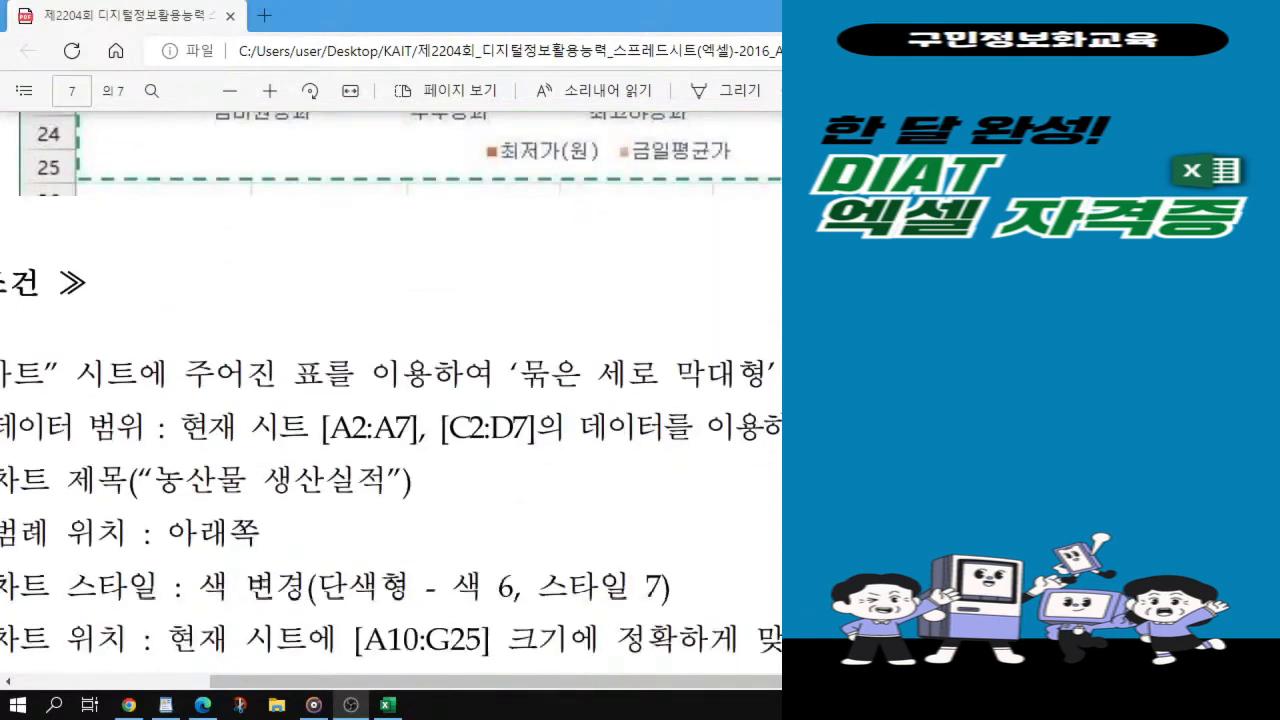
{"action": "left_click_drag", "start_coordinate": [230, 585], "coordinate": [630, 585]}
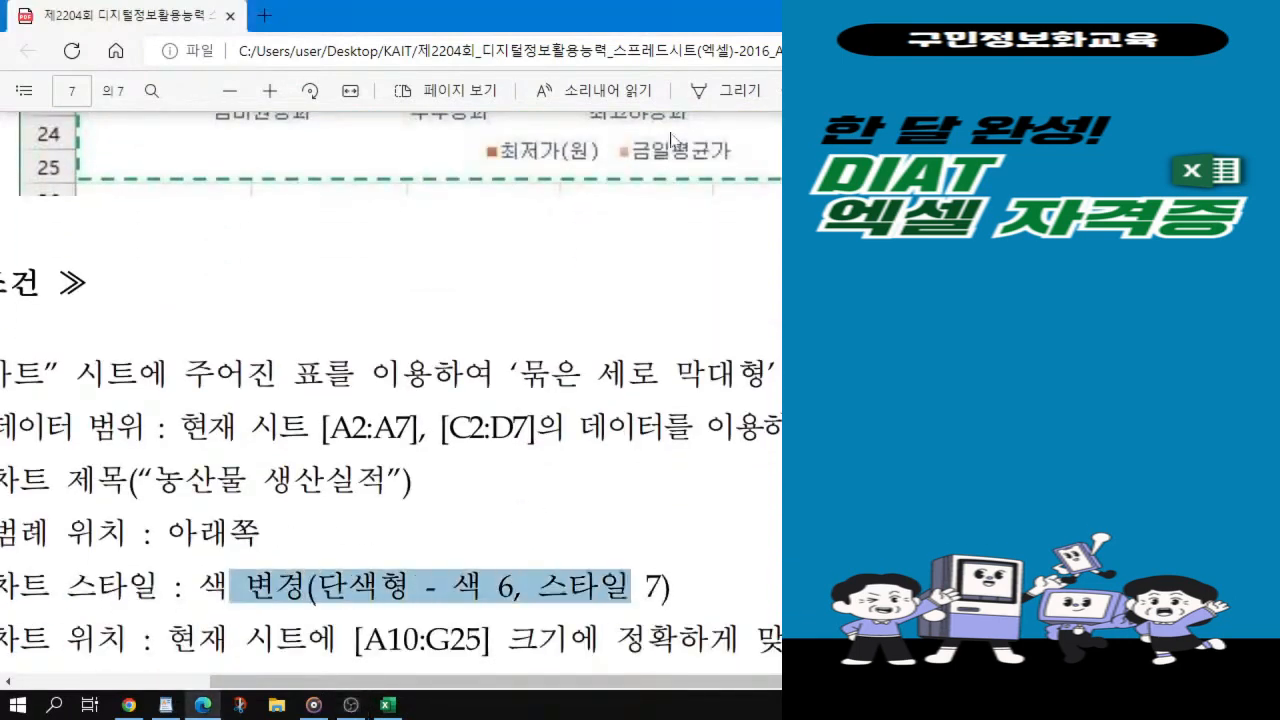
{"action": "key", "text": "ctrl"}
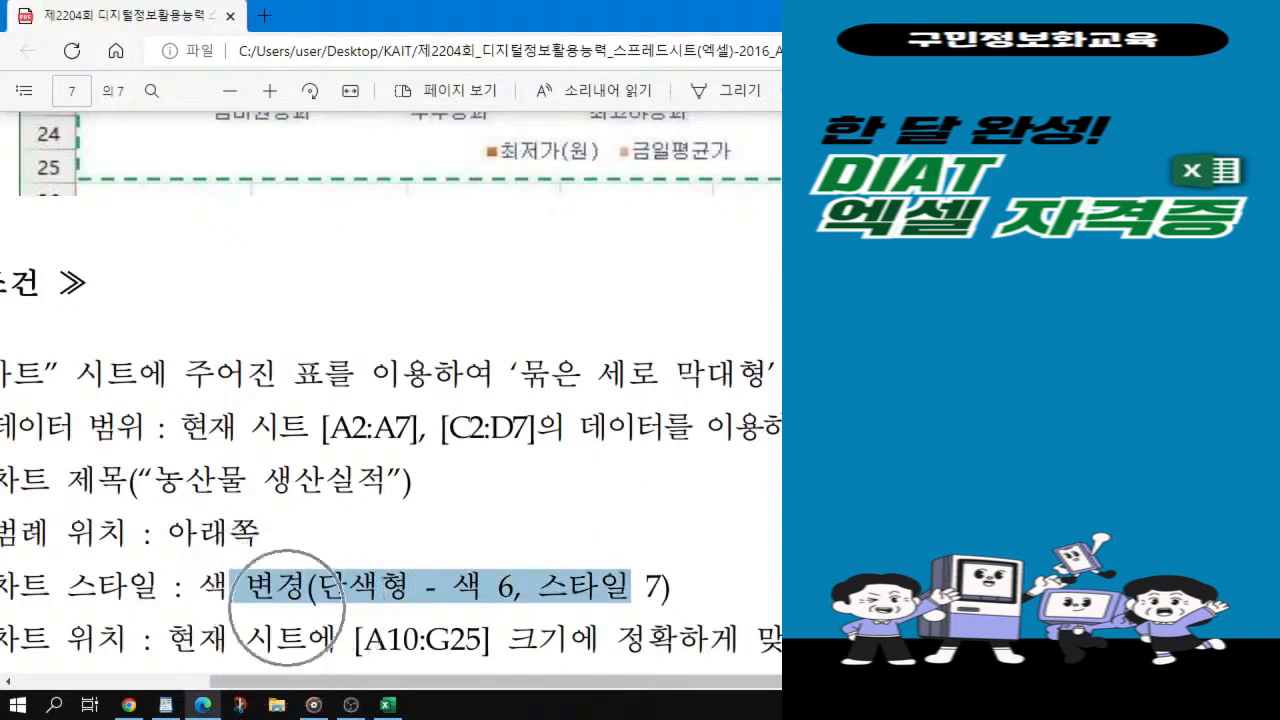
{"action": "scroll", "coordinate": [549, 543], "scroll_direction": "up", "scroll_amount": 3}
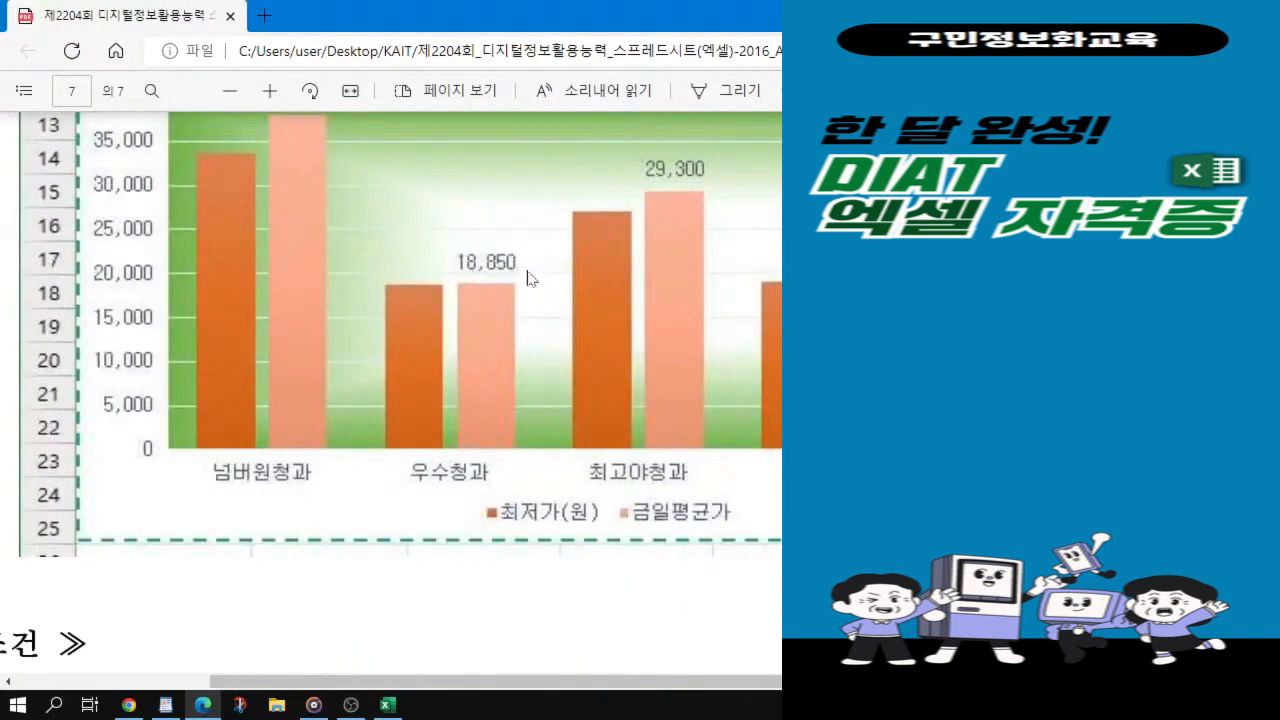
Step: Switch to Excel and select the 도매법인, 최저가(원) and 금일평균가 columns (A2:A7 and C2:D7) on the 차트 sheet
{"action": "key", "text": "alt+Tab"}
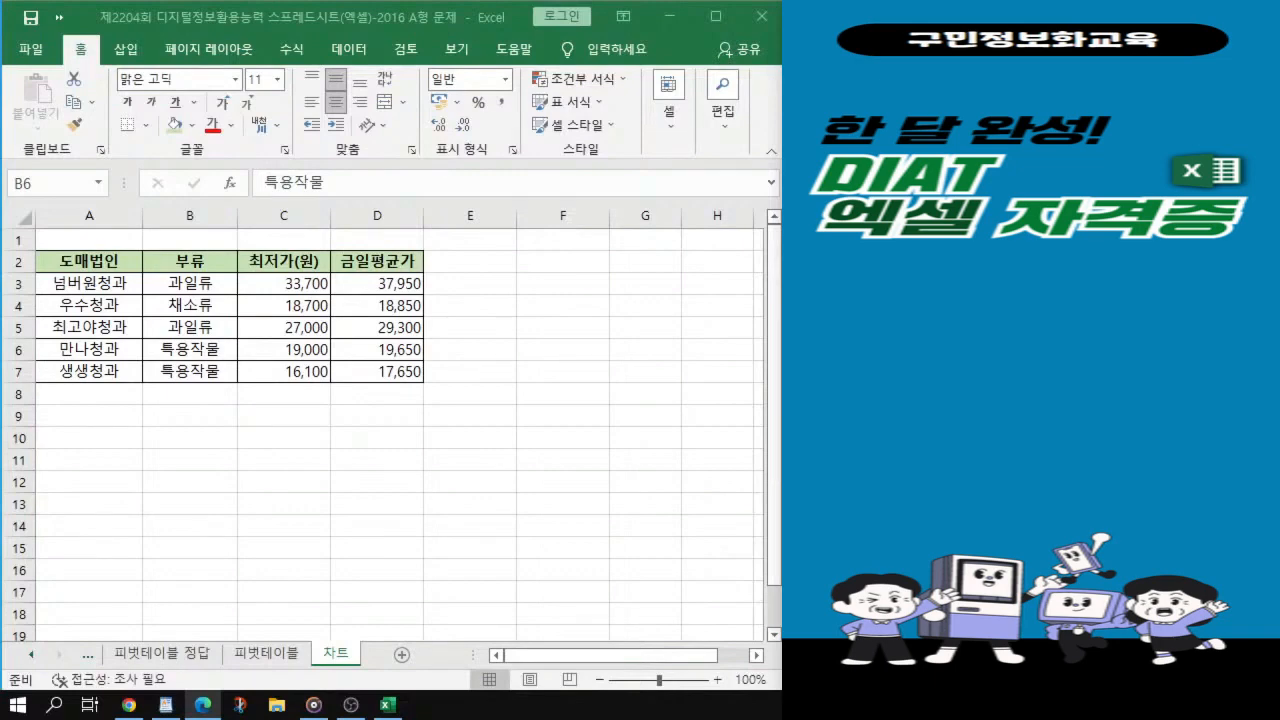
{"action": "left_click", "coordinate": [105, 299]}
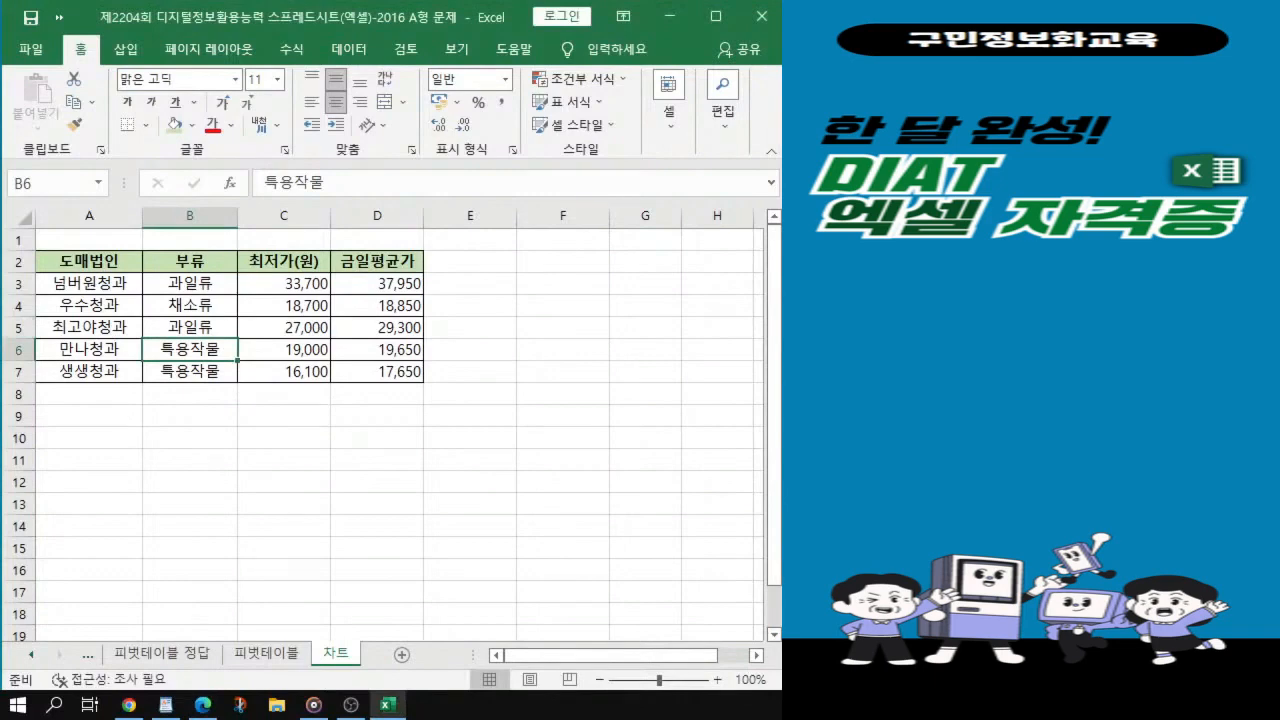
{"action": "key", "text": "alt+Tab"}
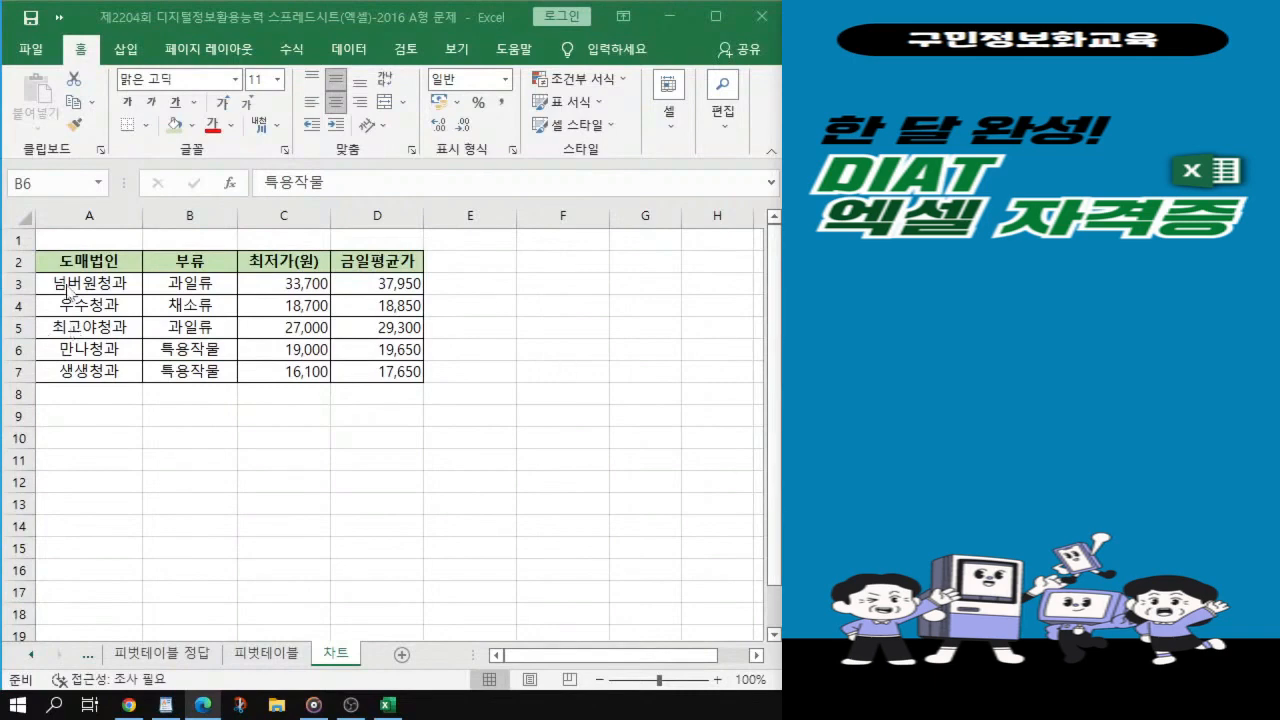
{"action": "key", "text": "alt+Tab"}
{"action": "left_click", "coordinate": [90, 258]}
{"action": "scroll", "coordinate": [104, 305], "scroll_direction": "up", "scroll_amount": 5}
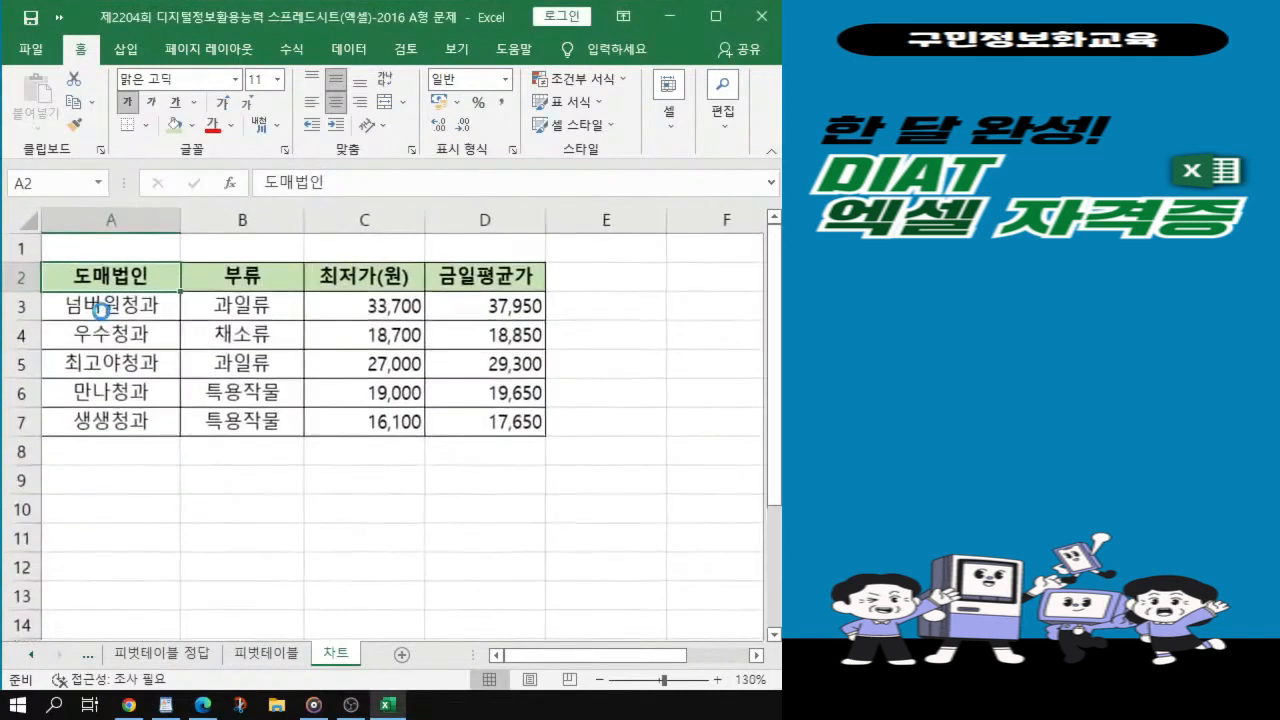
{"action": "left_click_drag", "start_coordinate": [124, 296], "coordinate": [125, 515]}
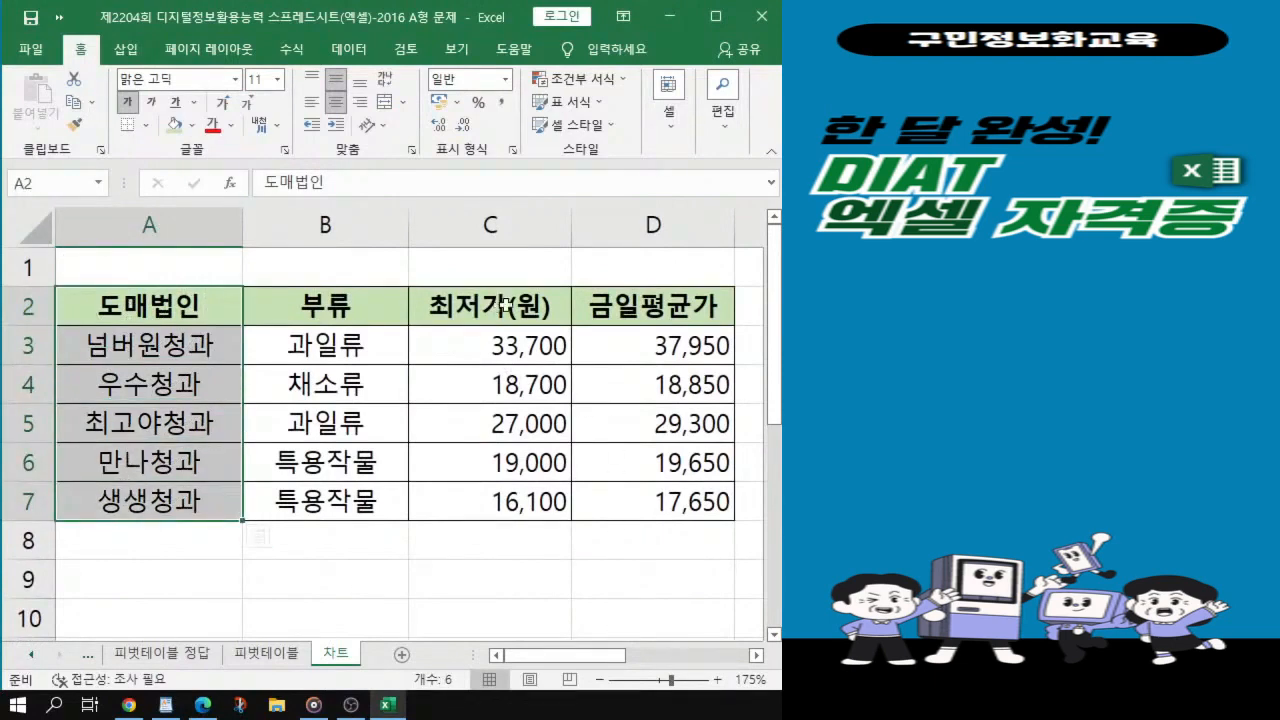
{"action": "left_click_drag", "start_coordinate": [499, 305], "coordinate": [664, 519], "text": "ctrl"}
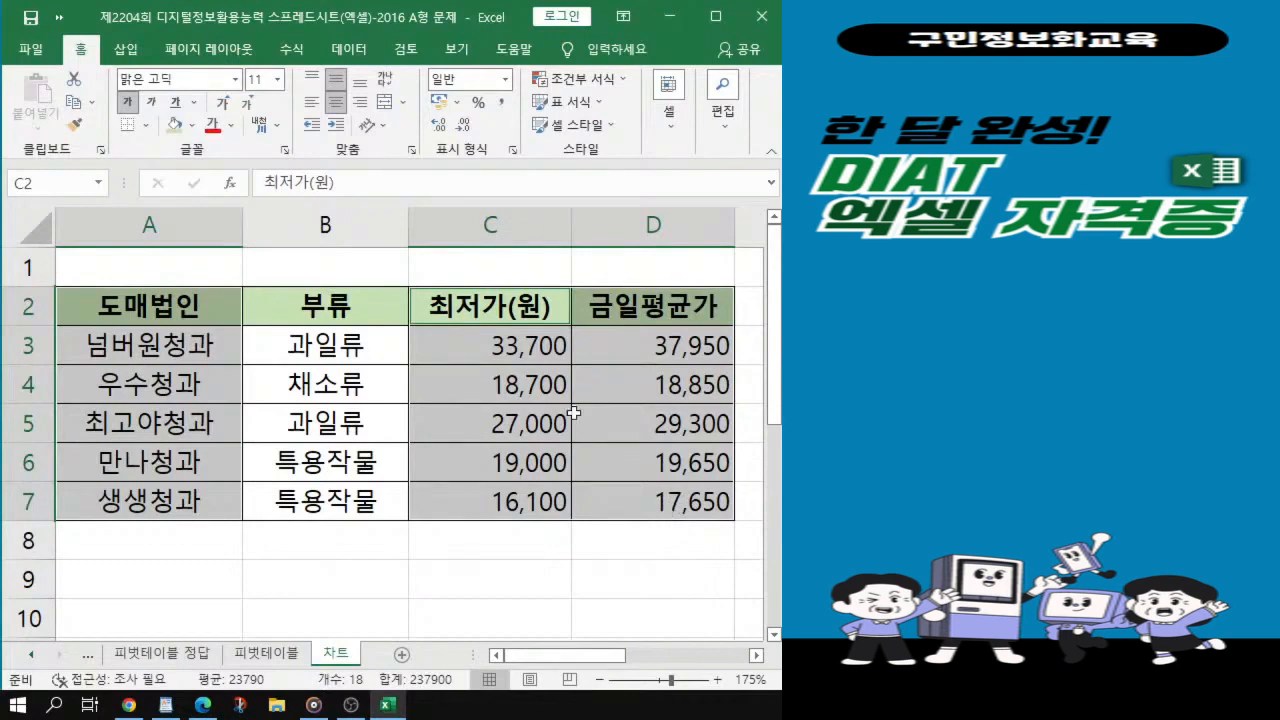
Step: Insert a 2차원 묶은 세로 막대형 chart from the selected data
{"action": "left_click", "coordinate": [124, 52]}
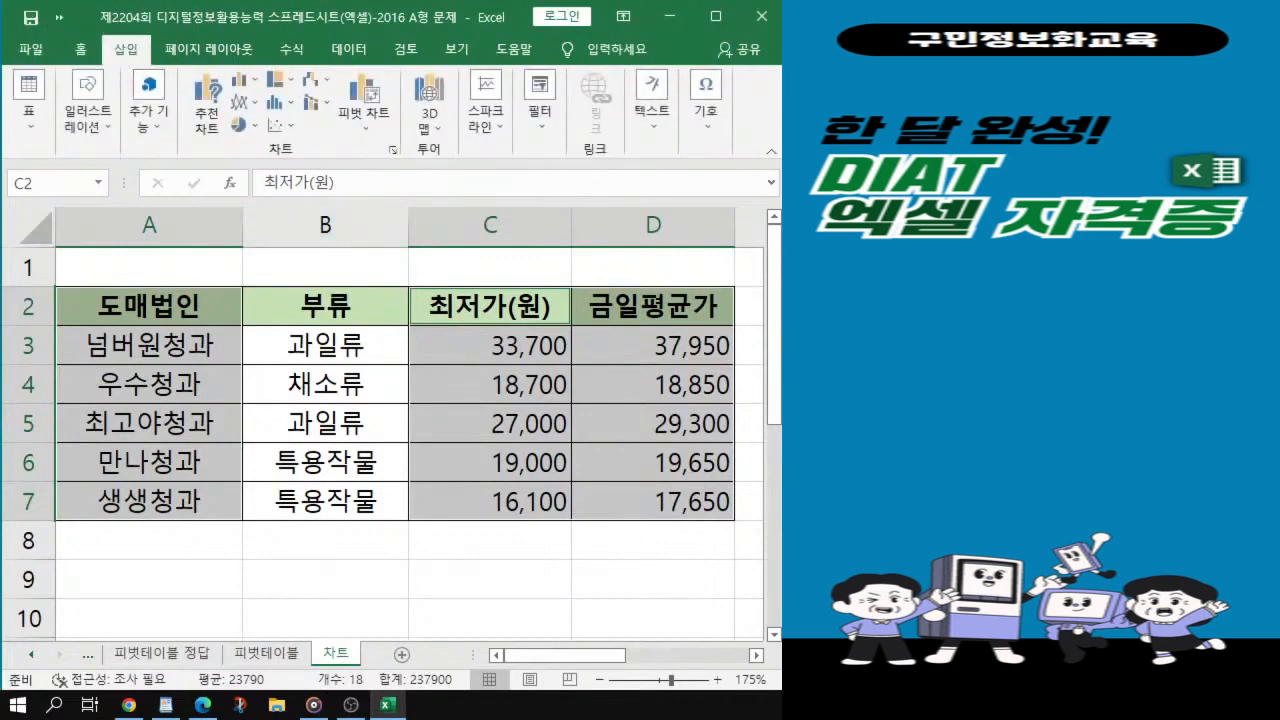
{"action": "key", "text": "alt+Tab"}
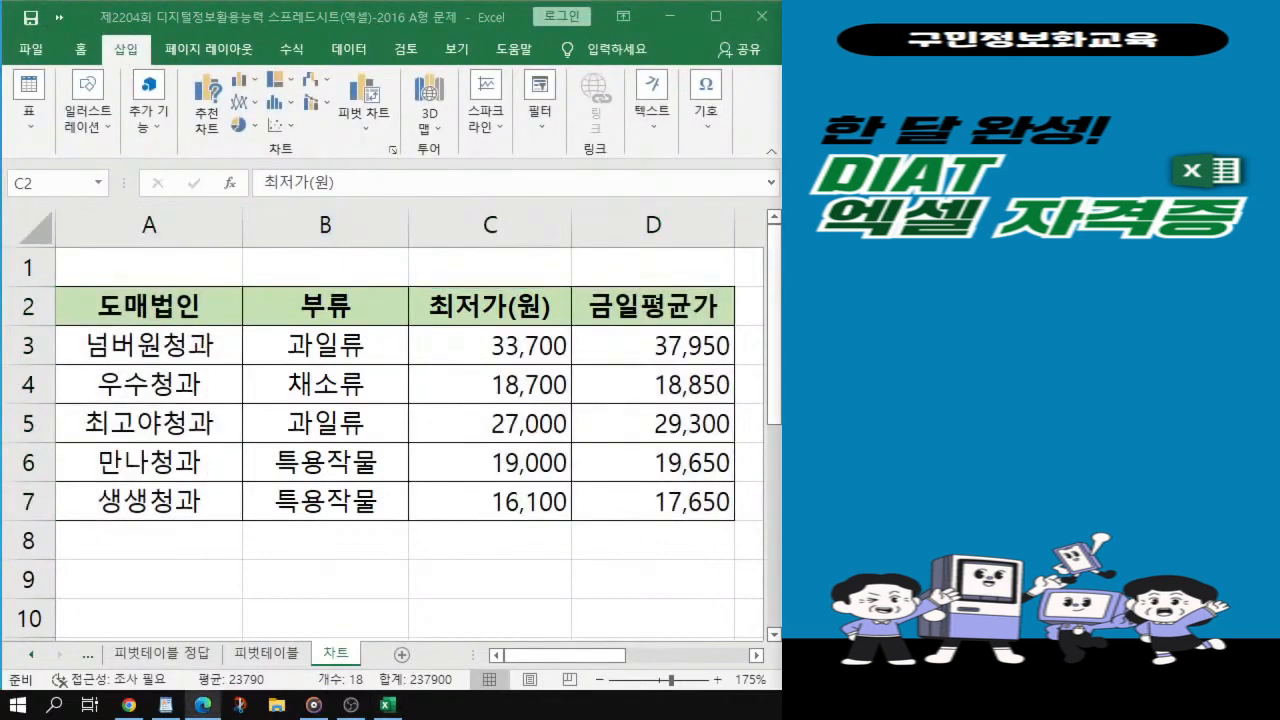
{"action": "key", "text": "alt+Tab"}
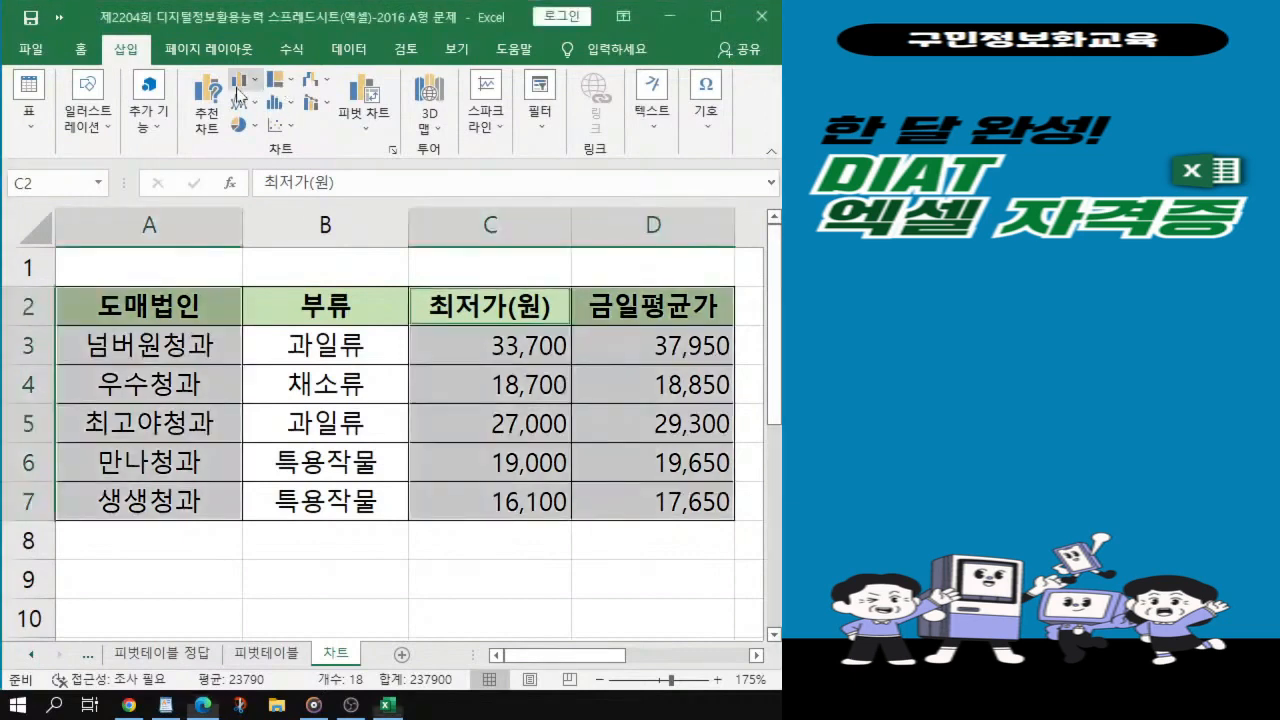
{"action": "left_click", "coordinate": [248, 80]}
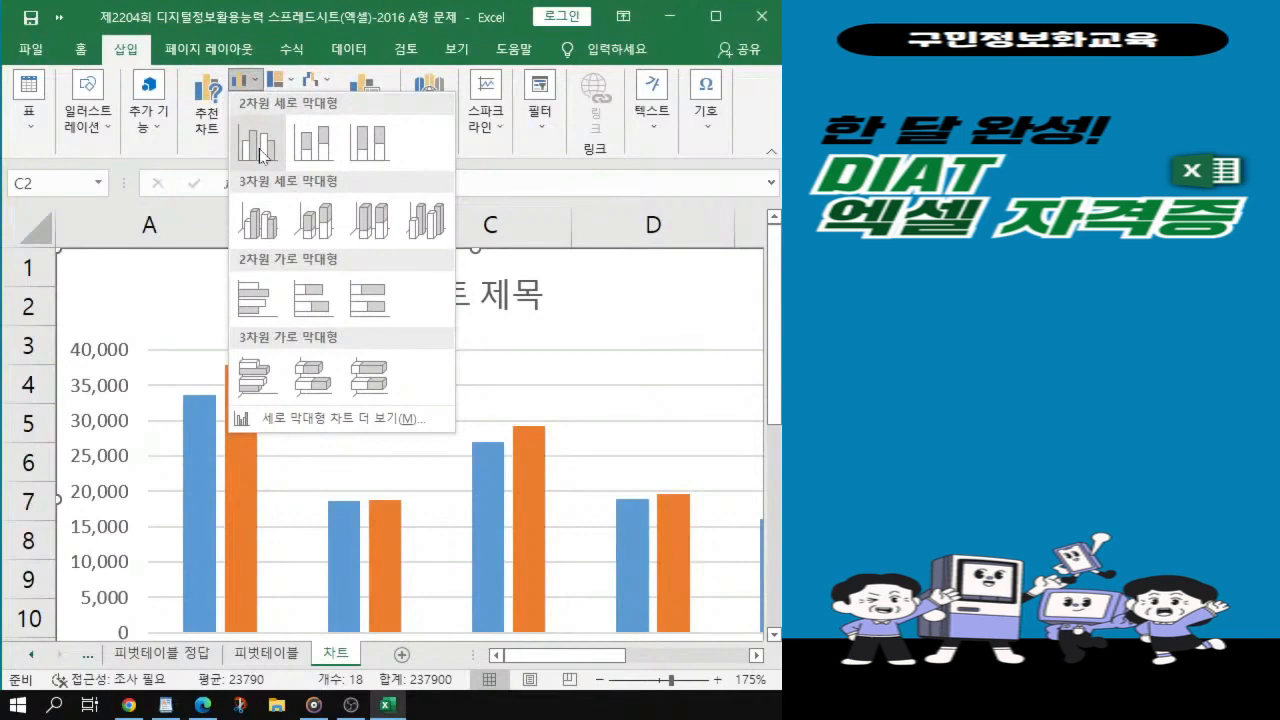
{"action": "key", "text": "ctrl"}
{"action": "left_click", "coordinate": [262, 156]}
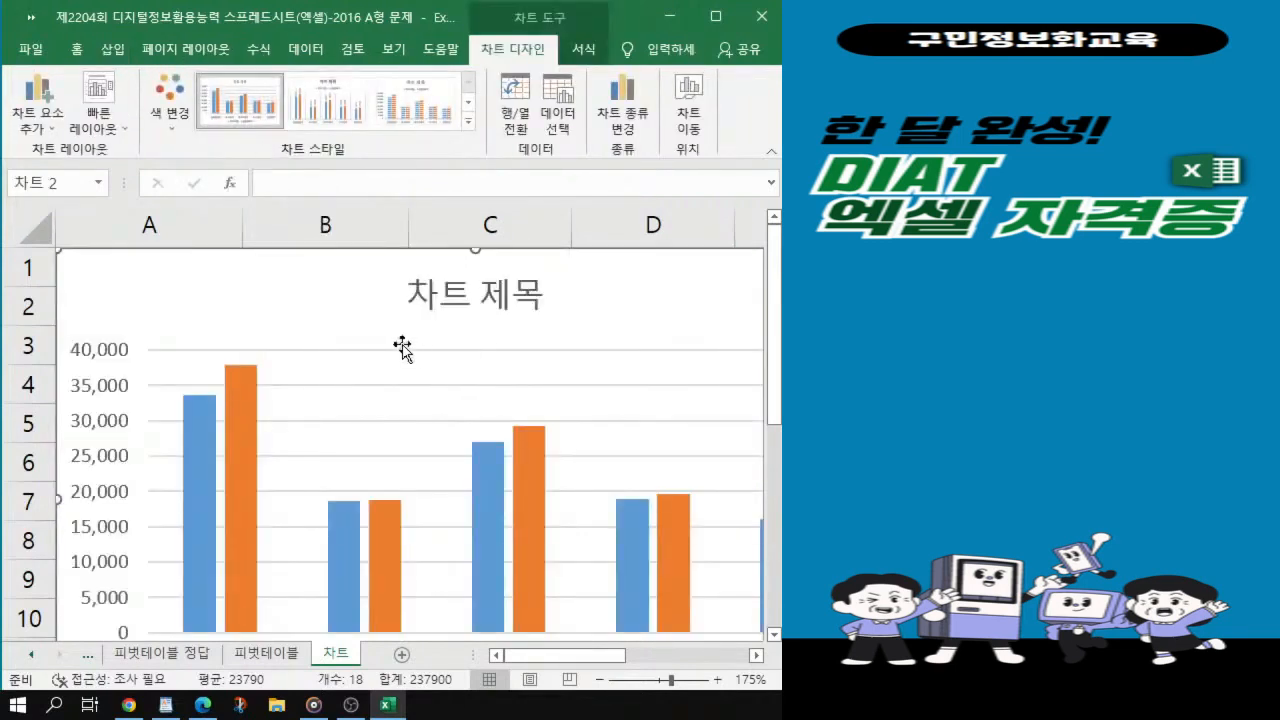
Step: Move the chart below the data table so its upper corner starts around cell B8
{"action": "scroll", "coordinate": [401, 350], "scroll_direction": "down", "scroll_amount": 3, "text": "ctrl"}
{"action": "scroll", "coordinate": [401, 350], "scroll_direction": "down", "scroll_amount": 2, "text": "ctrl"}
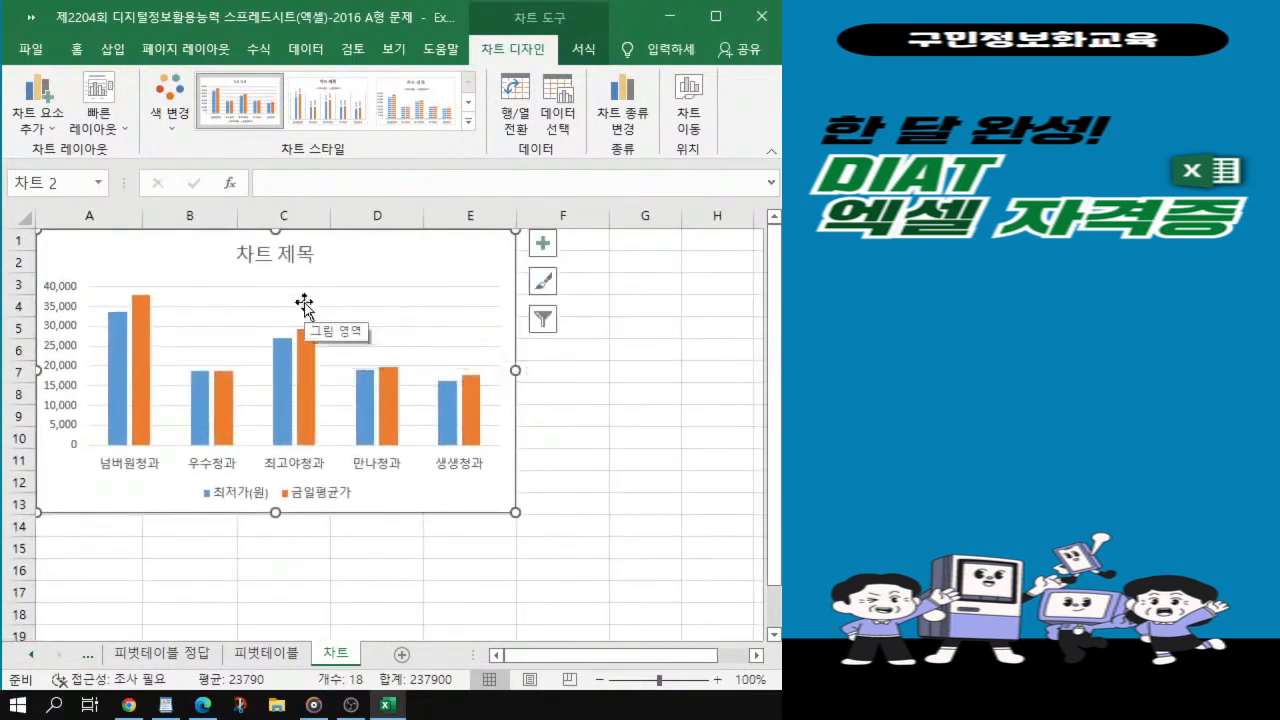
{"action": "scroll", "coordinate": [255, 305], "scroll_direction": "down", "scroll_amount": 1}
{"action": "left_click", "coordinate": [241, 309]}
{"action": "mouse_move", "coordinate": [241, 309]}
{"action": "left_mouse_down"}
{"action": "mouse_move", "coordinate": [266, 363]}
{"action": "mouse_move", "coordinate": [252, 290]}
{"action": "left_mouse_up"}
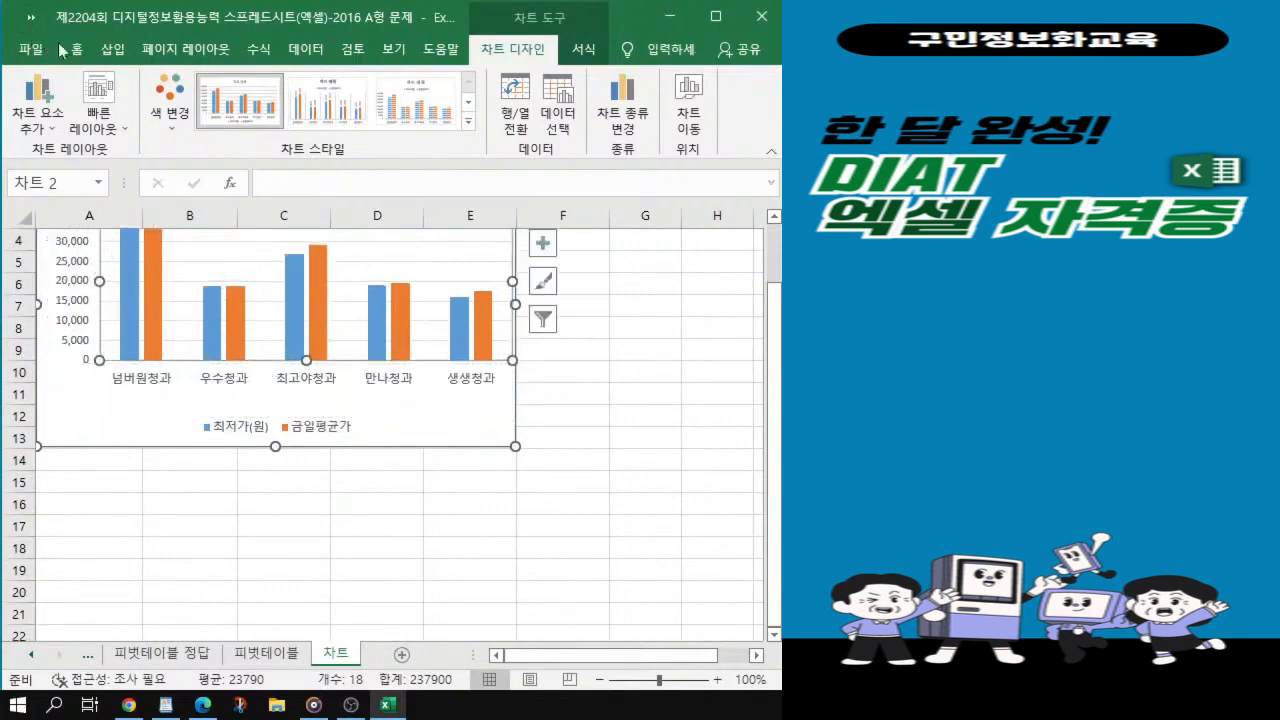
{"action": "left_click", "coordinate": [440, 440]}
{"action": "left_click_drag", "start_coordinate": [440, 440], "coordinate": [566, 589]}
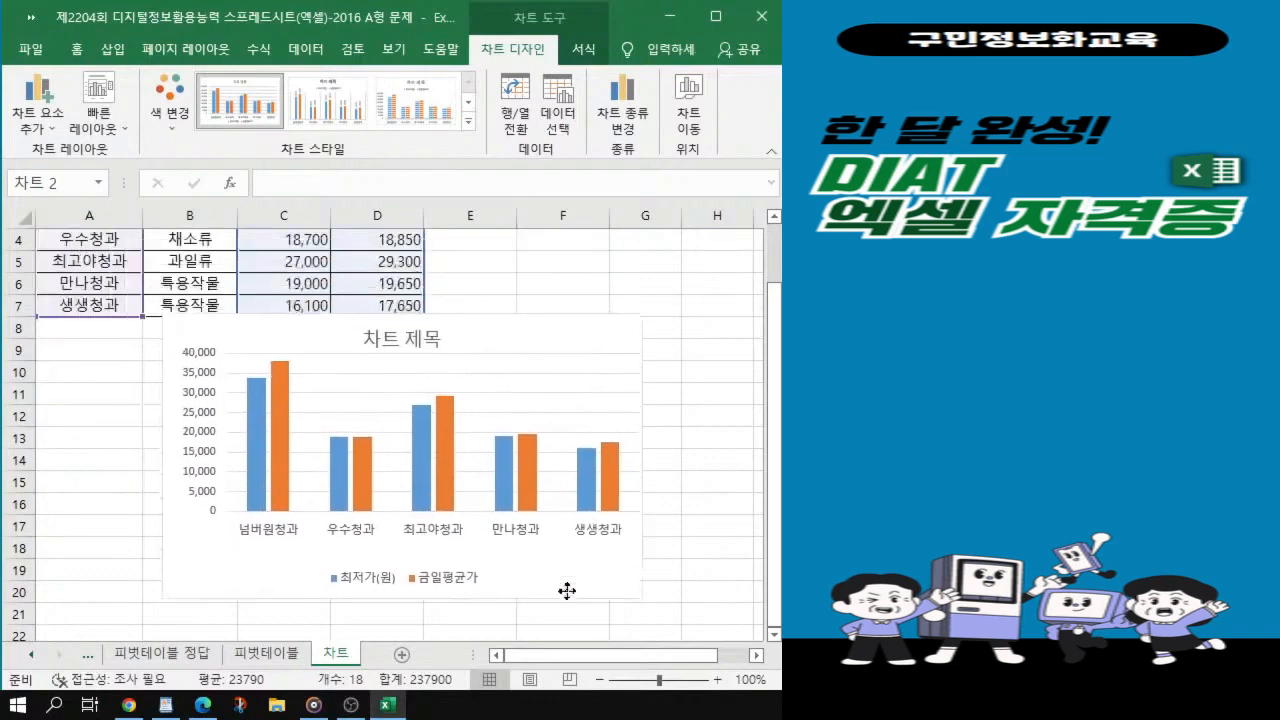
{"action": "left_click_drag", "start_coordinate": [393, 450], "coordinate": [398, 443]}
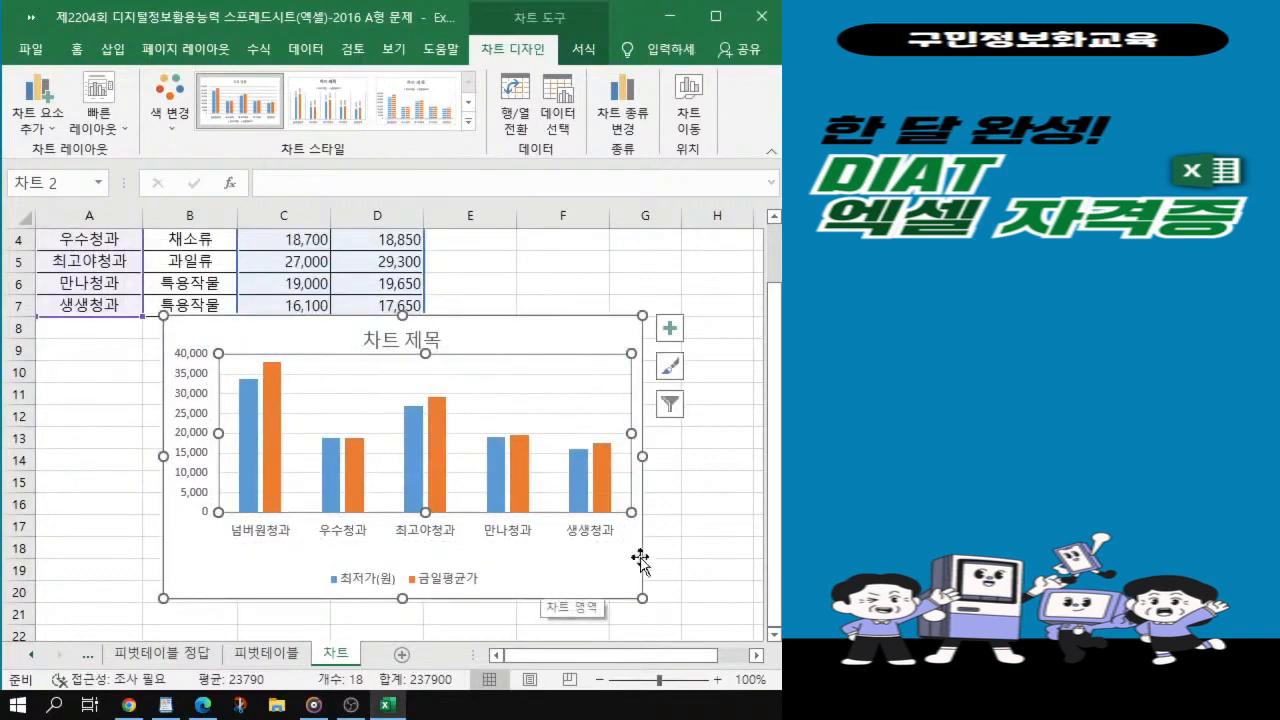
Step: Replace the chart's placeholder title with 농산물 생산실적, checking the wording against the exam PDF
{"action": "key", "text": "alt+Tab"}
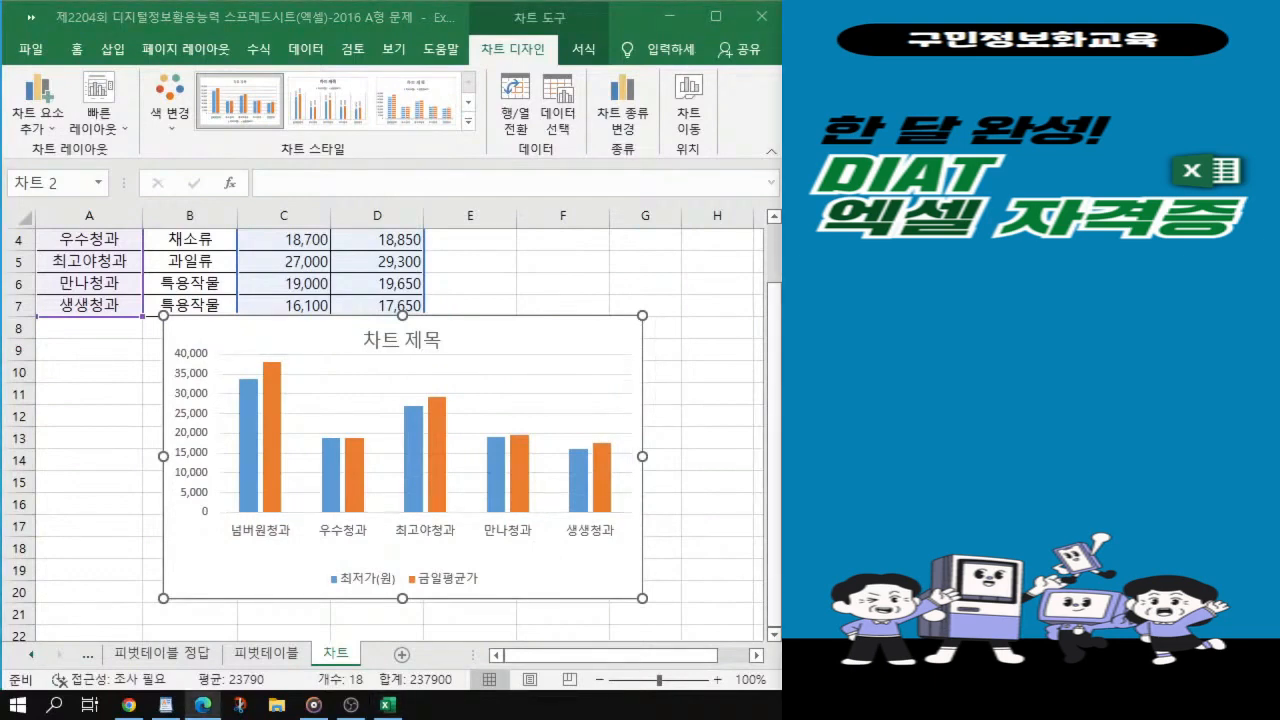
{"action": "left_click", "coordinate": [388, 340]}
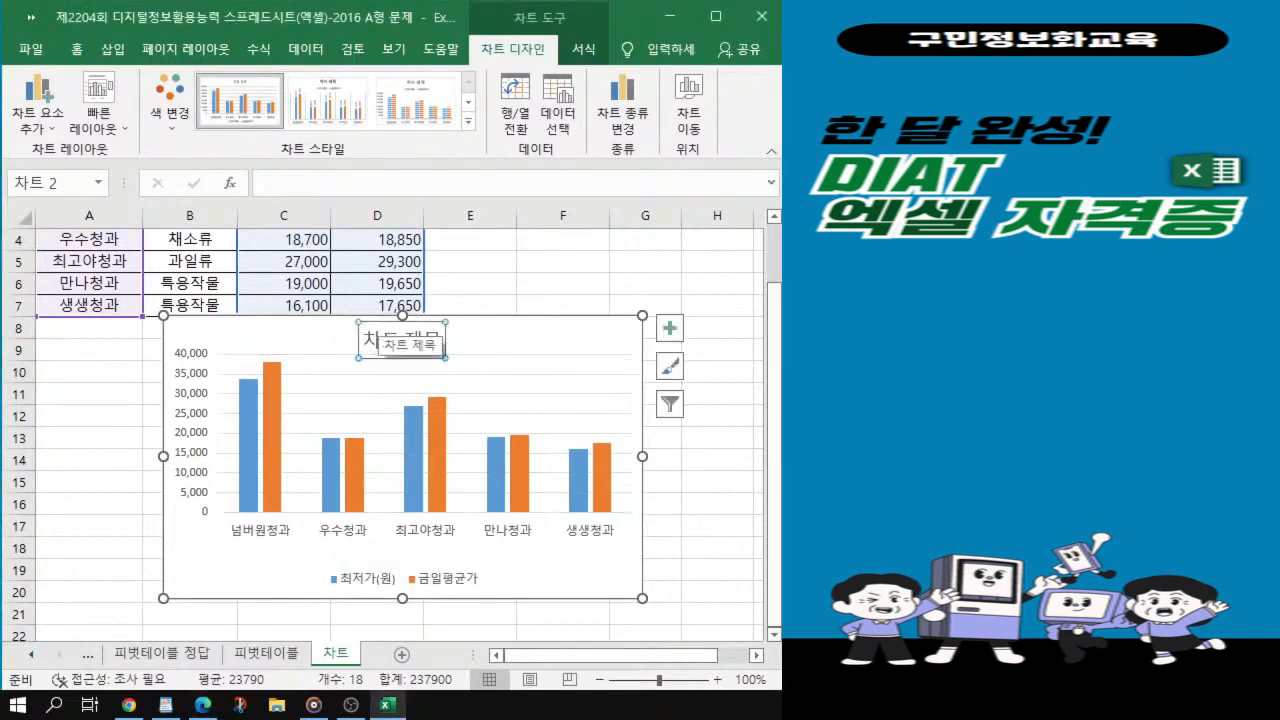
{"action": "scroll", "coordinate": [395, 335], "scroll_direction": "up", "scroll_amount": 2, "text": "ctrl"}
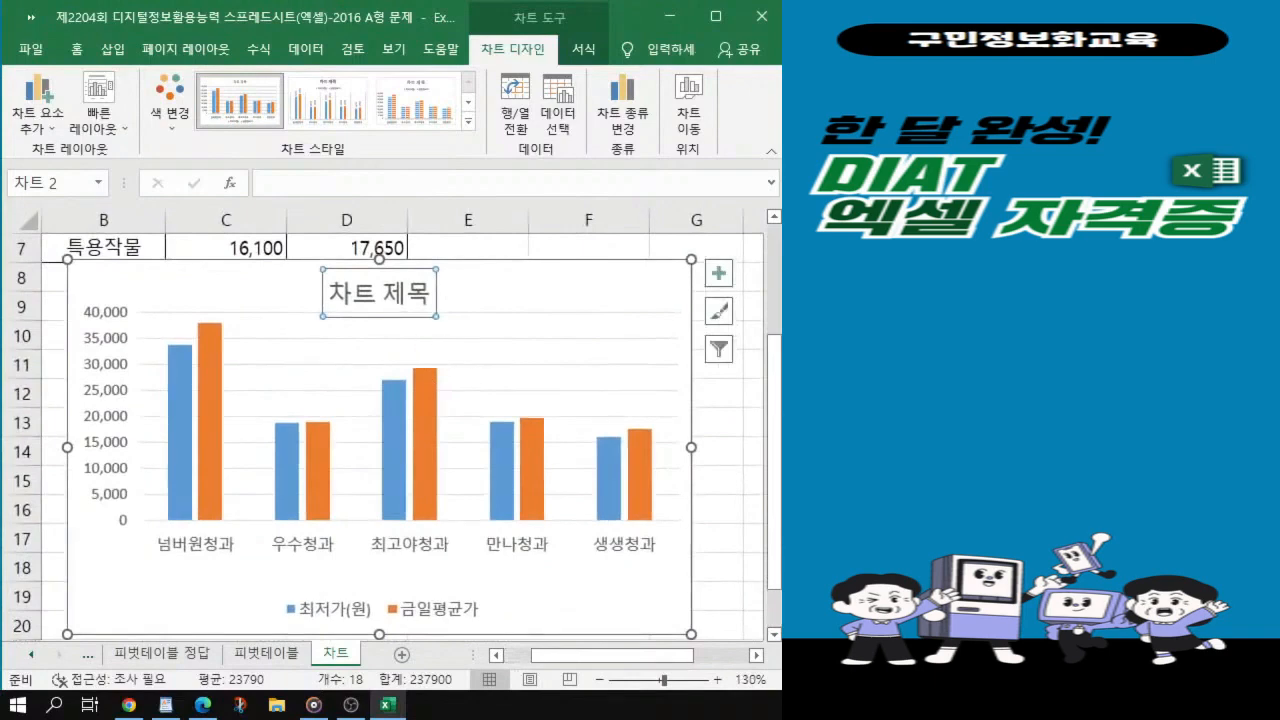
{"action": "left_click_drag", "start_coordinate": [326, 293], "coordinate": [408, 318]}
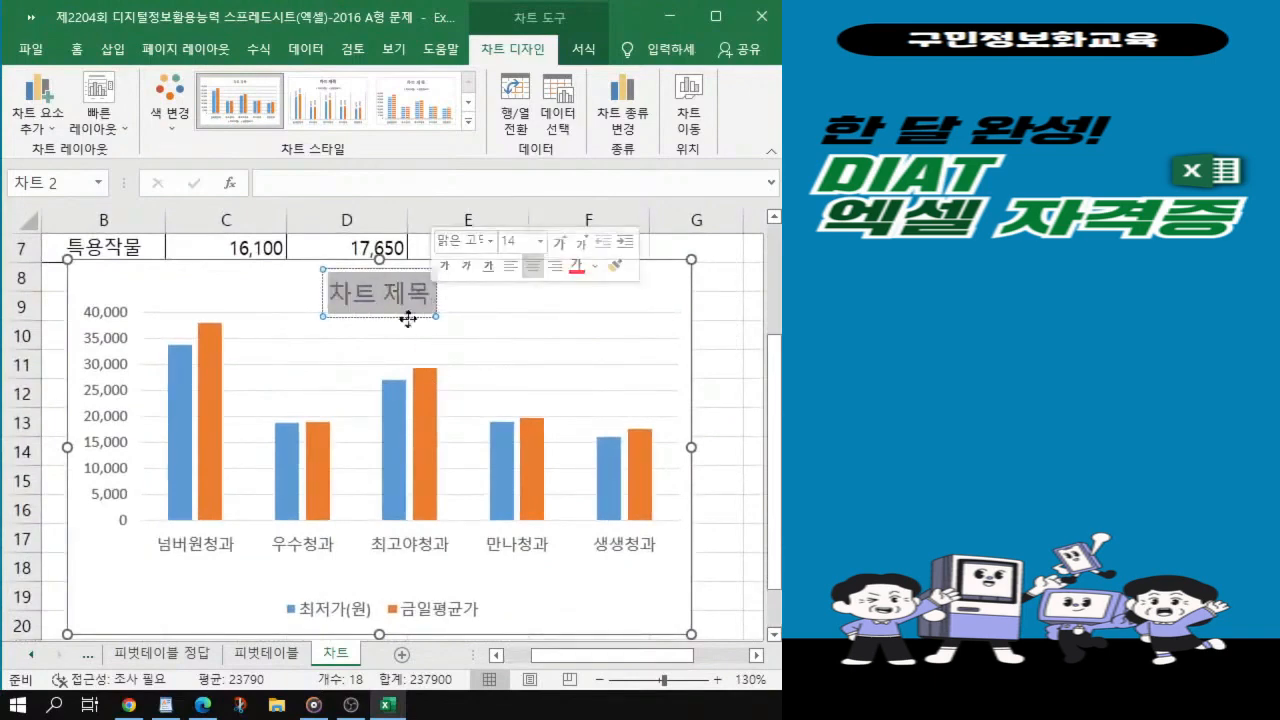
{"action": "type", "text": "농산"}
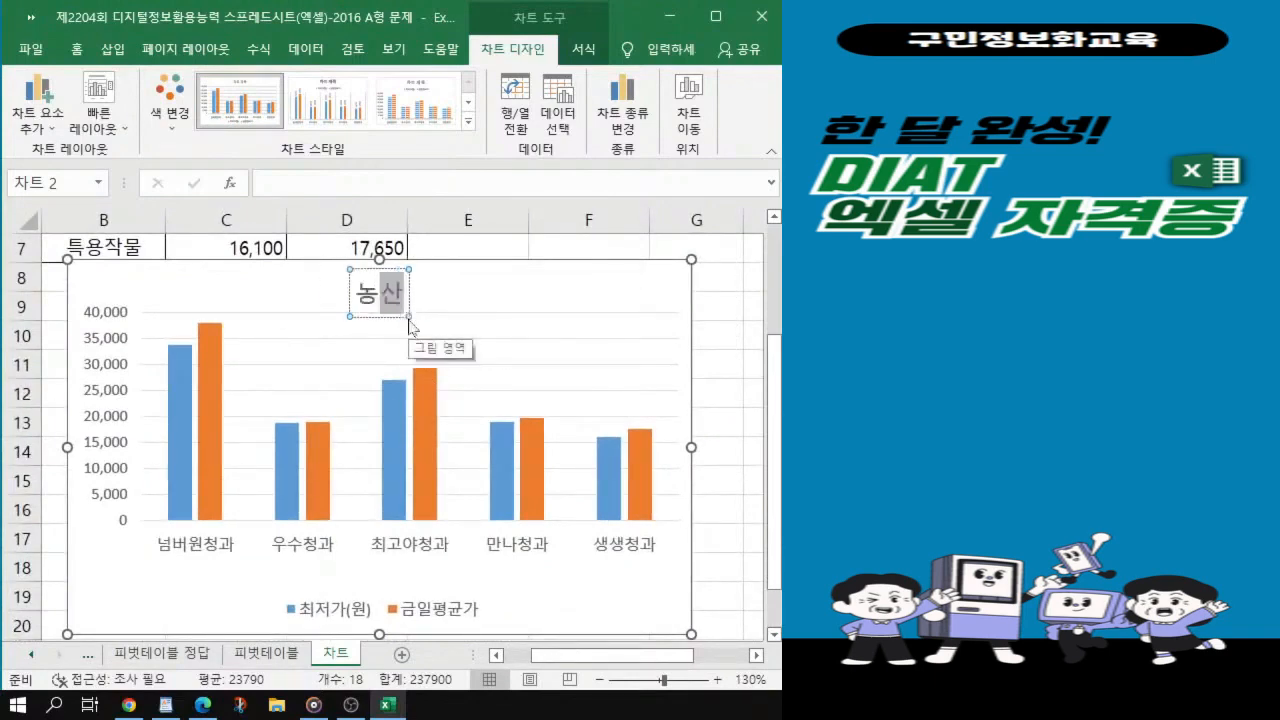
{"action": "type", "text": "물"}
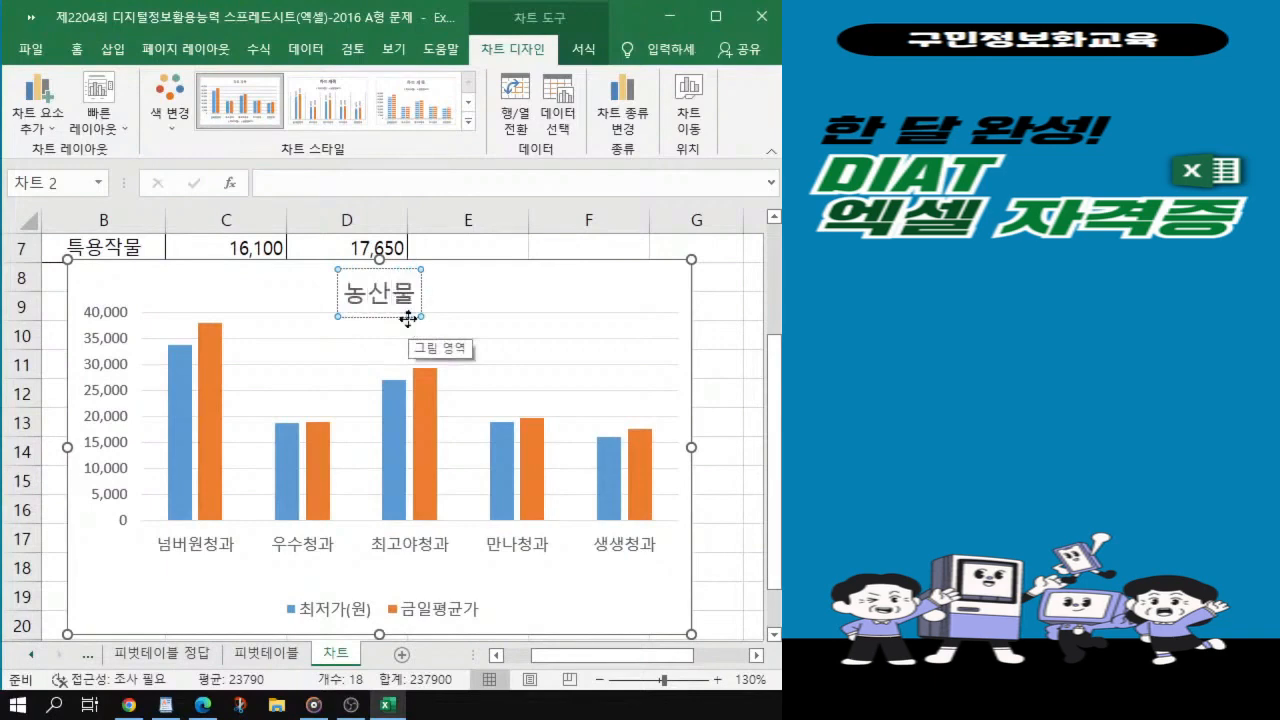
{"action": "type", "text": " 생"}
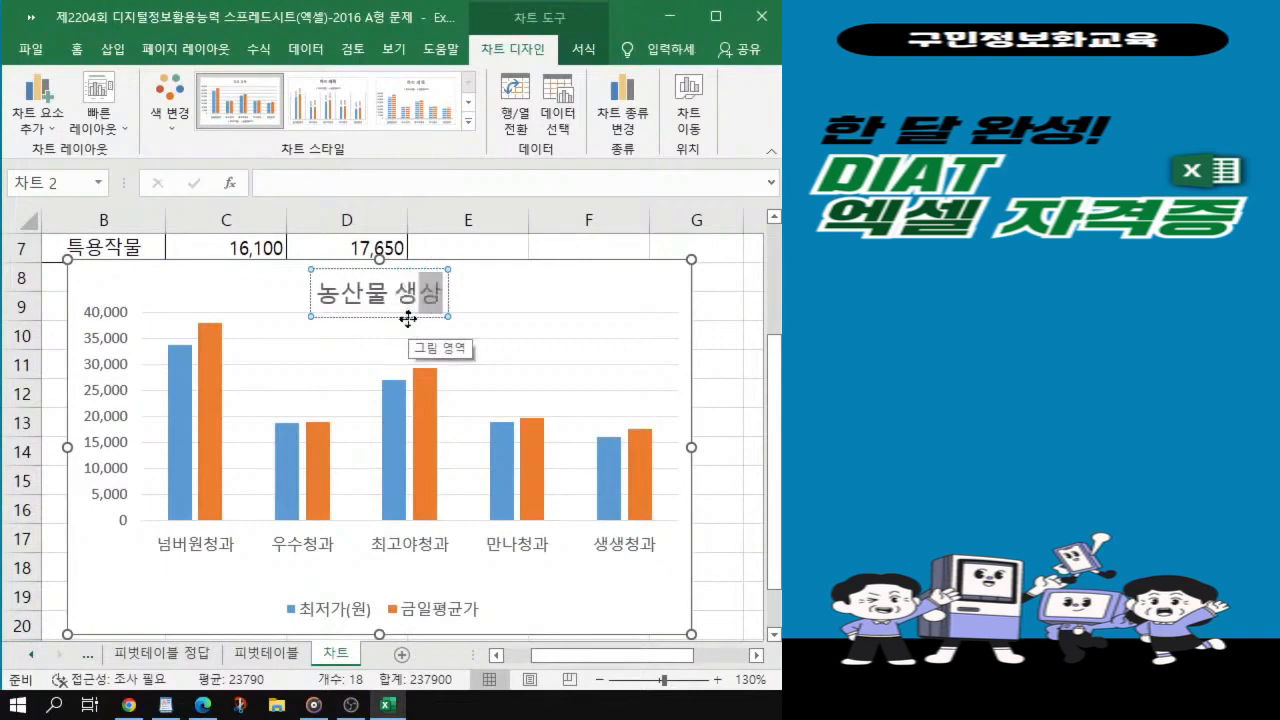
{"action": "type", "text": "산실적"}
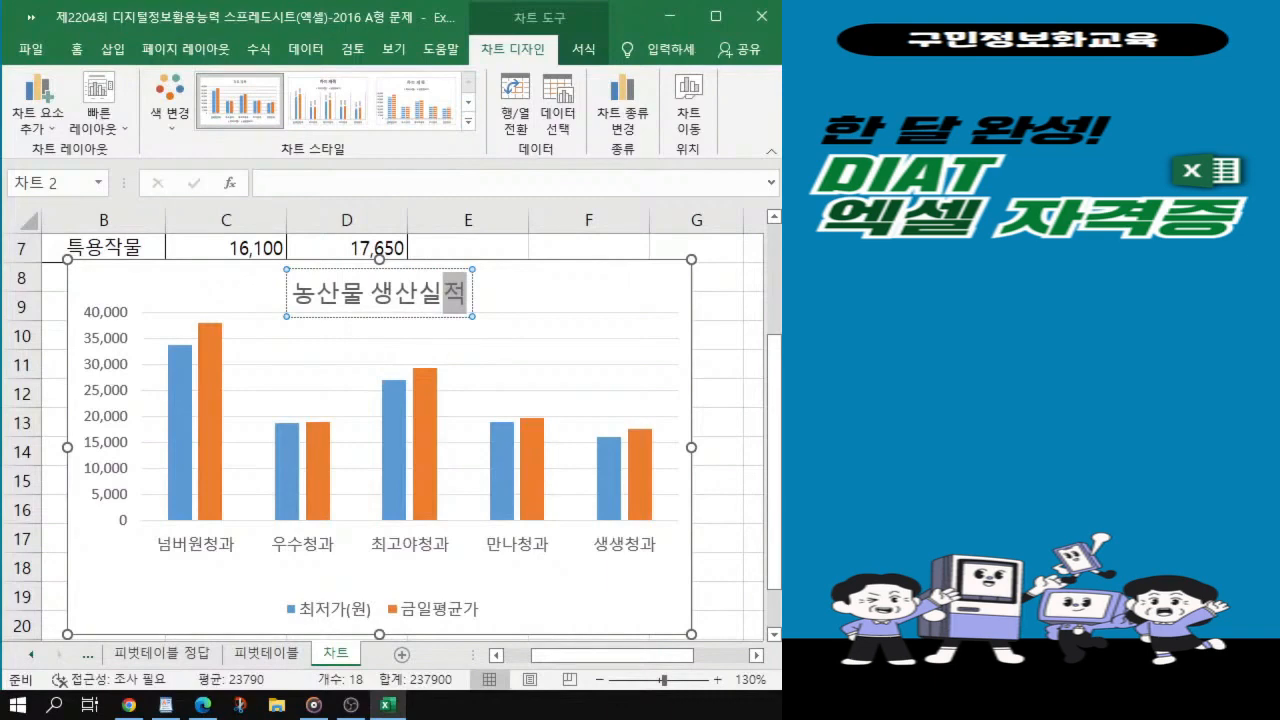
{"action": "key", "text": "alt+Tab"}
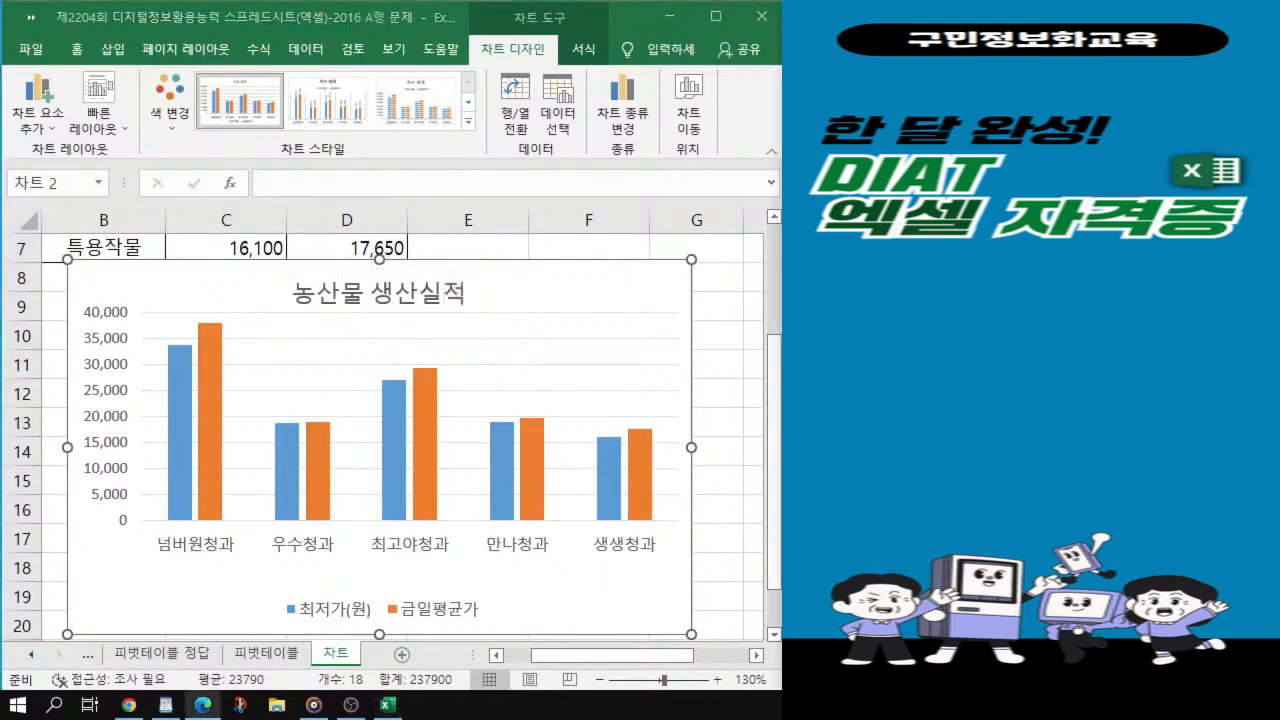
{"action": "left_click", "coordinate": [411, 294]}
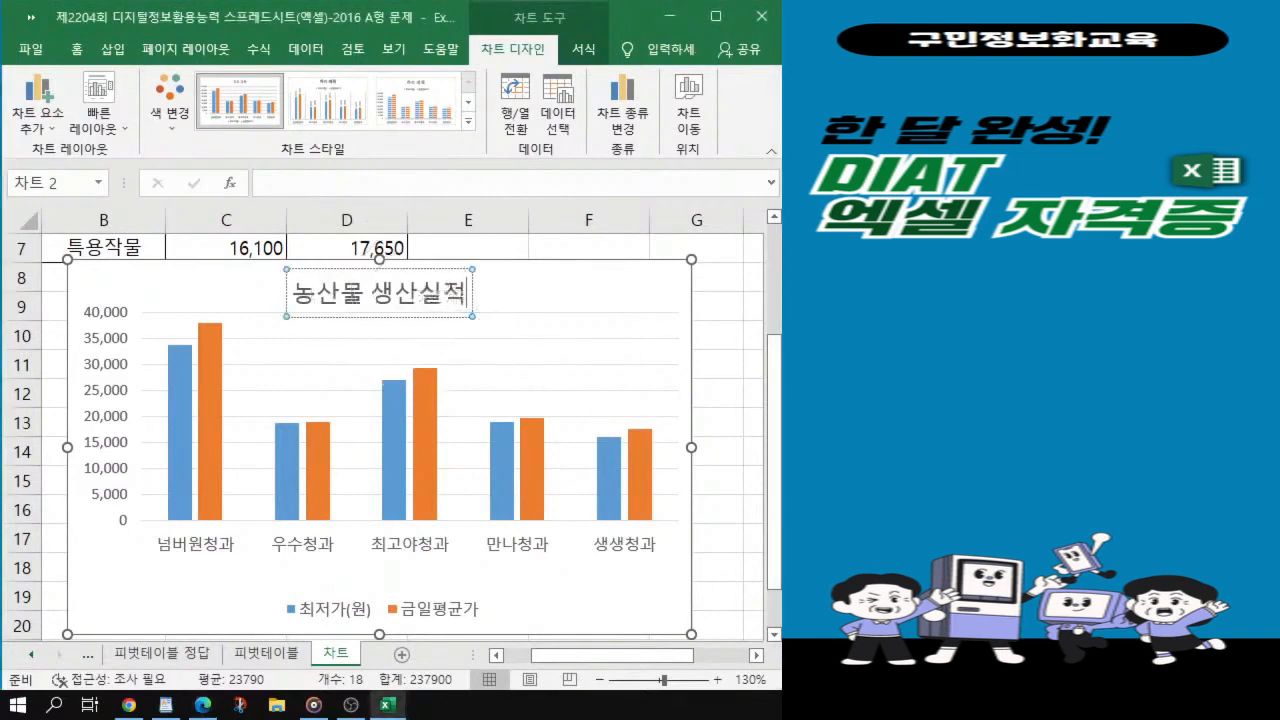
Step: Check the chart conditions in the exam PDF and change the chart colours to the dark-to-light orange 단색형 palette
{"action": "key", "text": "alt+Tab"}
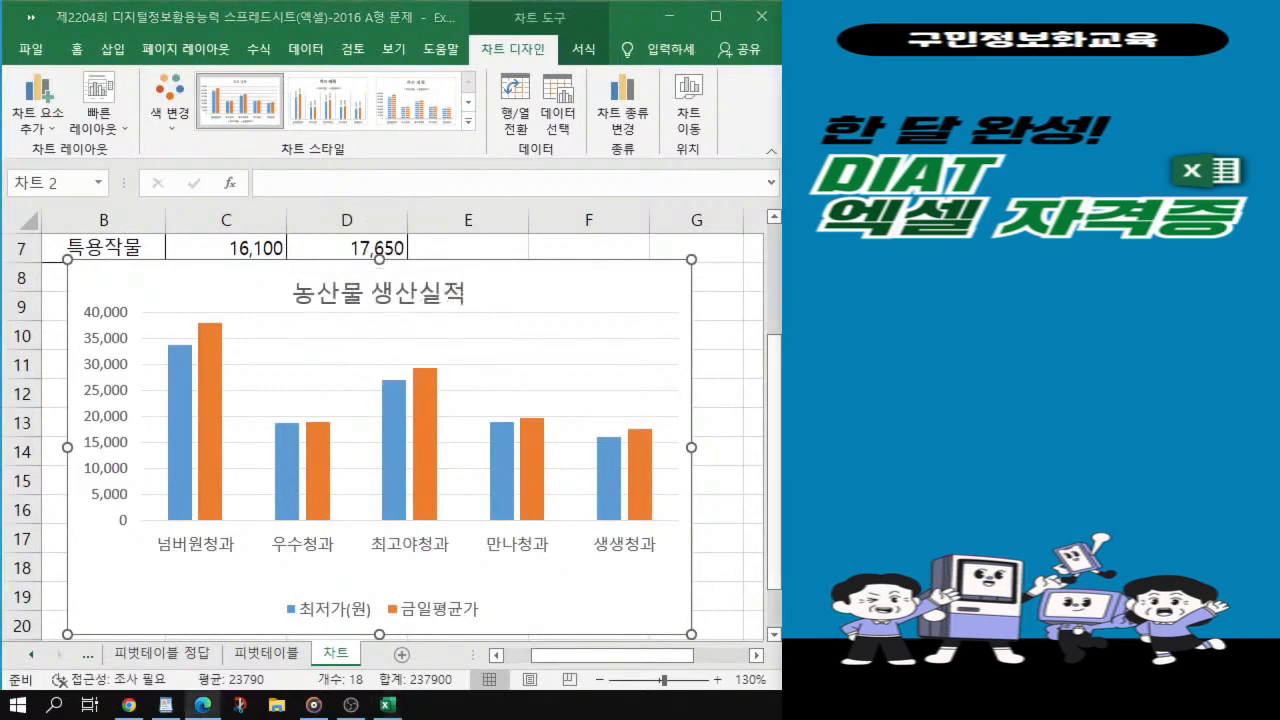
{"action": "key", "text": "ctrl"}
{"action": "left_click", "coordinate": [602, 328]}
{"action": "left_click", "coordinate": [566, 293]}
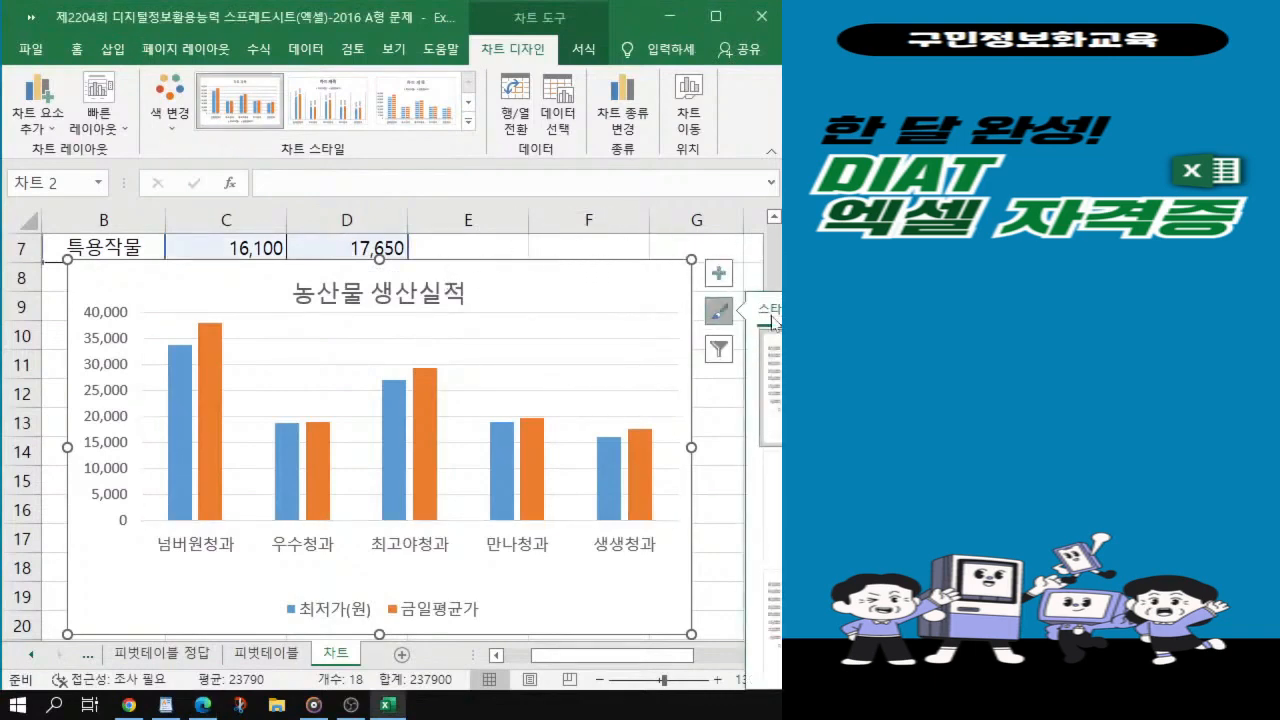
{"action": "left_click", "coordinate": [165, 118]}
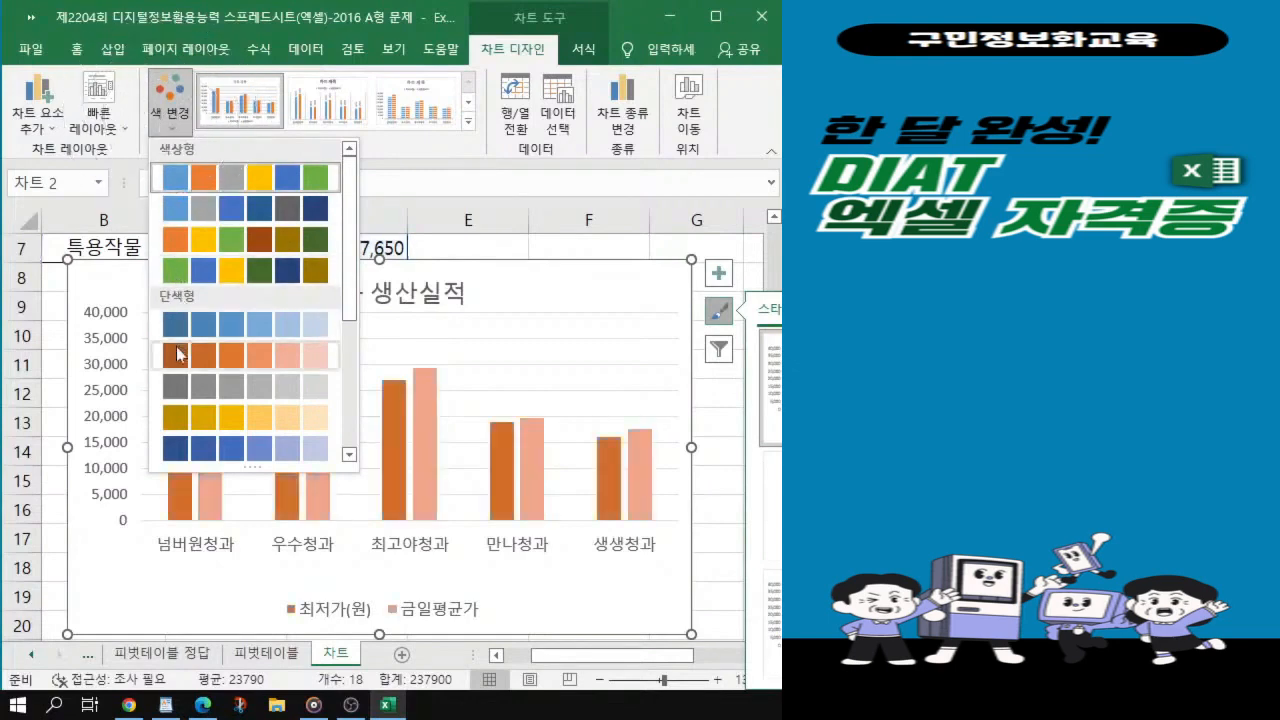
{"action": "left_click", "coordinate": [177, 355]}
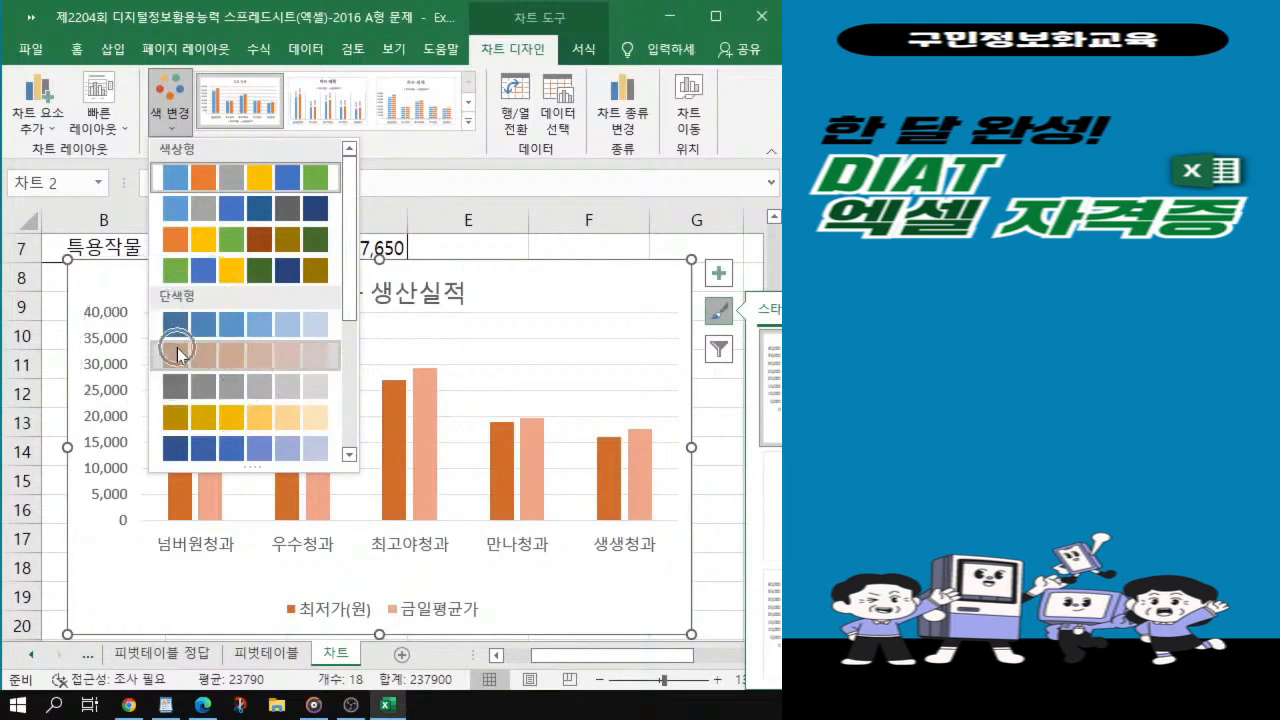
{"action": "scroll", "coordinate": [163, 357], "scroll_direction": "down", "scroll_amount": 3}
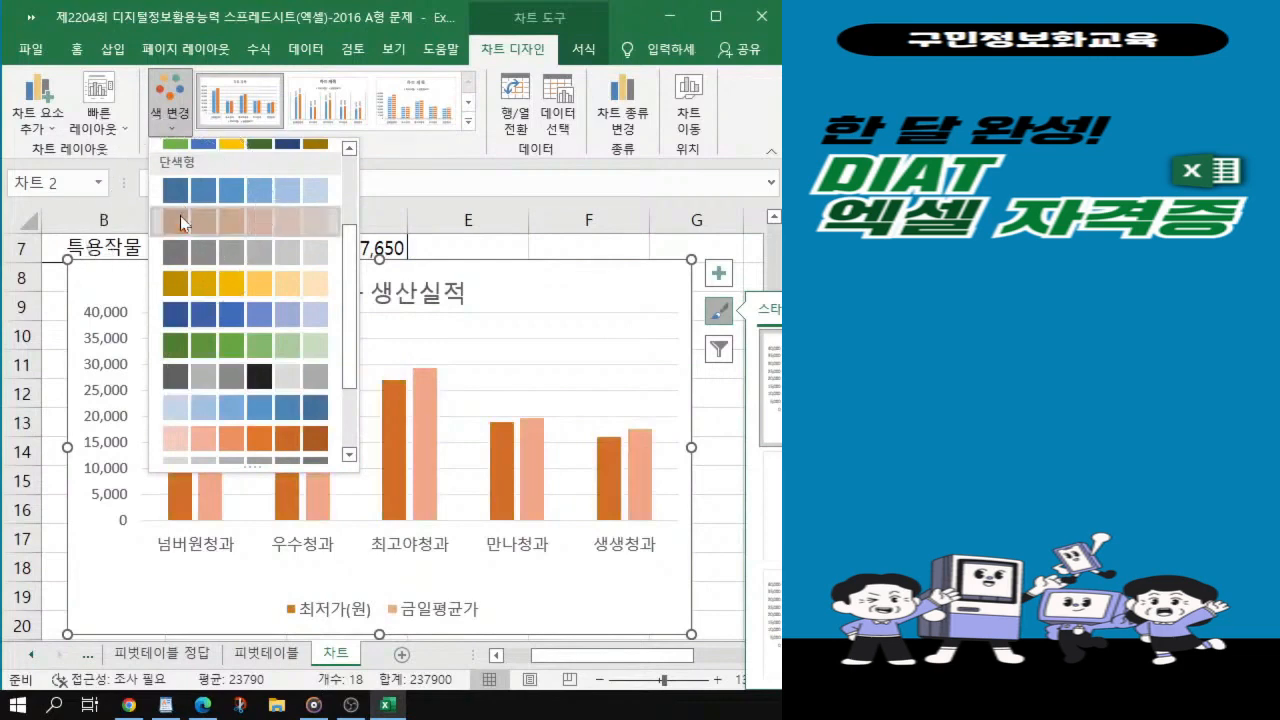
{"action": "key", "text": "ctrl"}
{"action": "key", "text": "ctrl"}
{"action": "left_click", "coordinate": [180, 220]}
{"action": "key", "text": "Escape"}
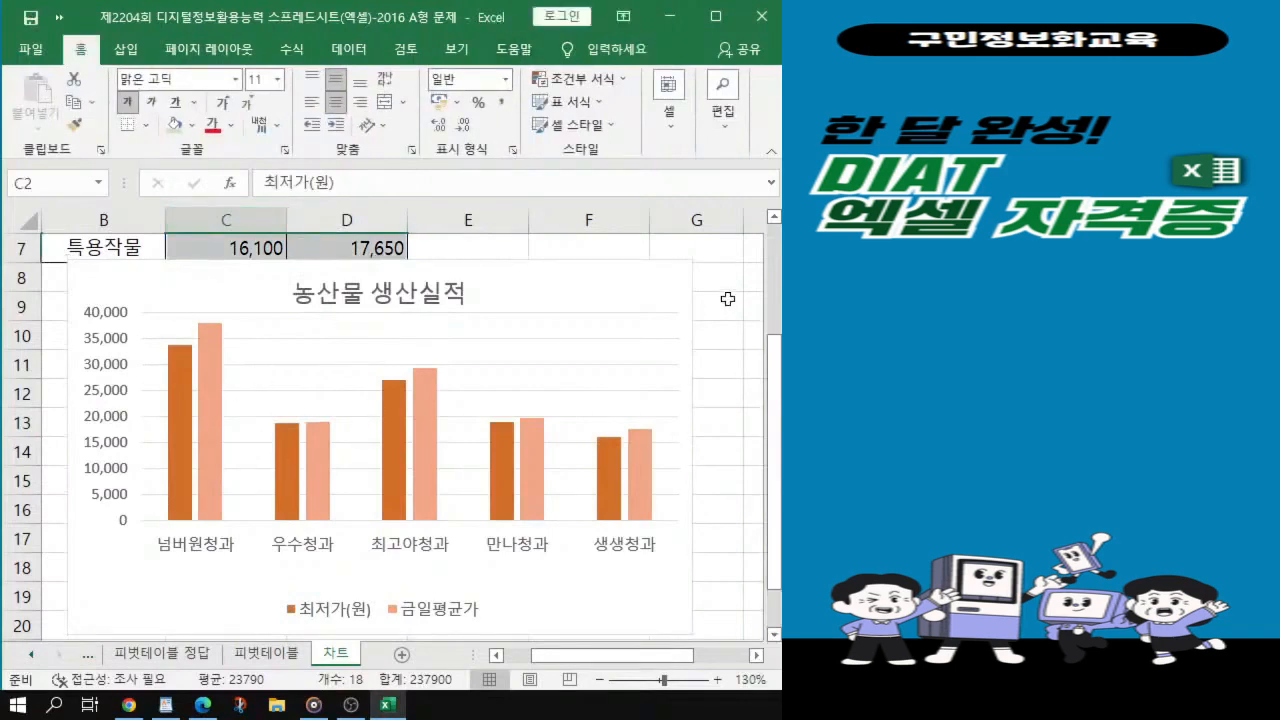
Step: Reapply the orange 단색형 palette to the chart and apply the chart style 스타일 6
{"action": "left_click", "coordinate": [582, 280]}
{"action": "left_click", "coordinate": [170, 95]}
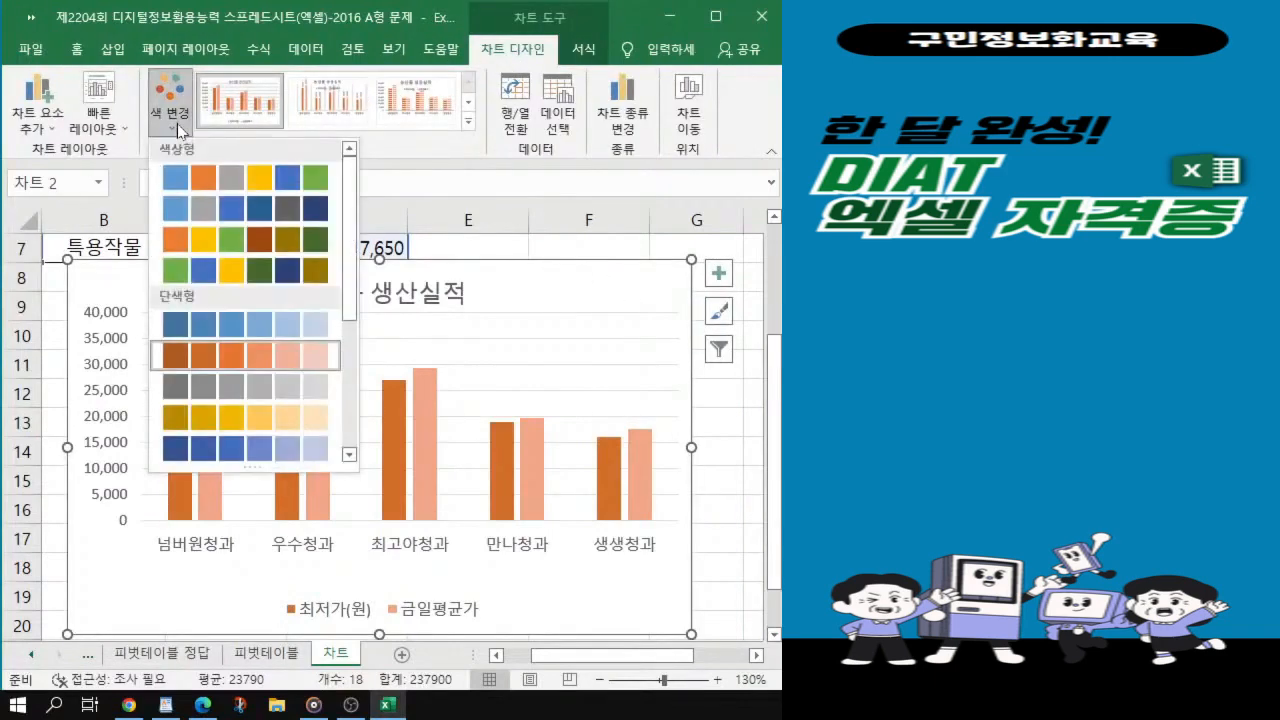
{"action": "left_click", "coordinate": [177, 355]}
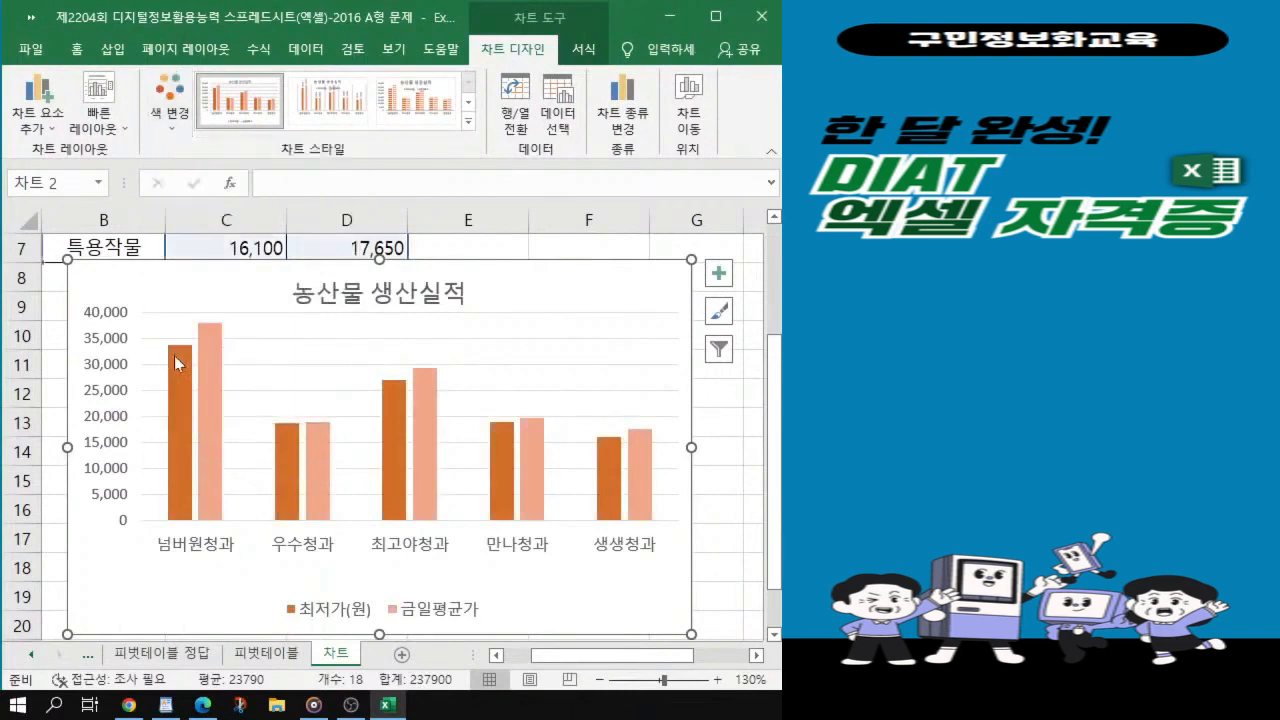
{"action": "left_click", "coordinate": [468, 122]}
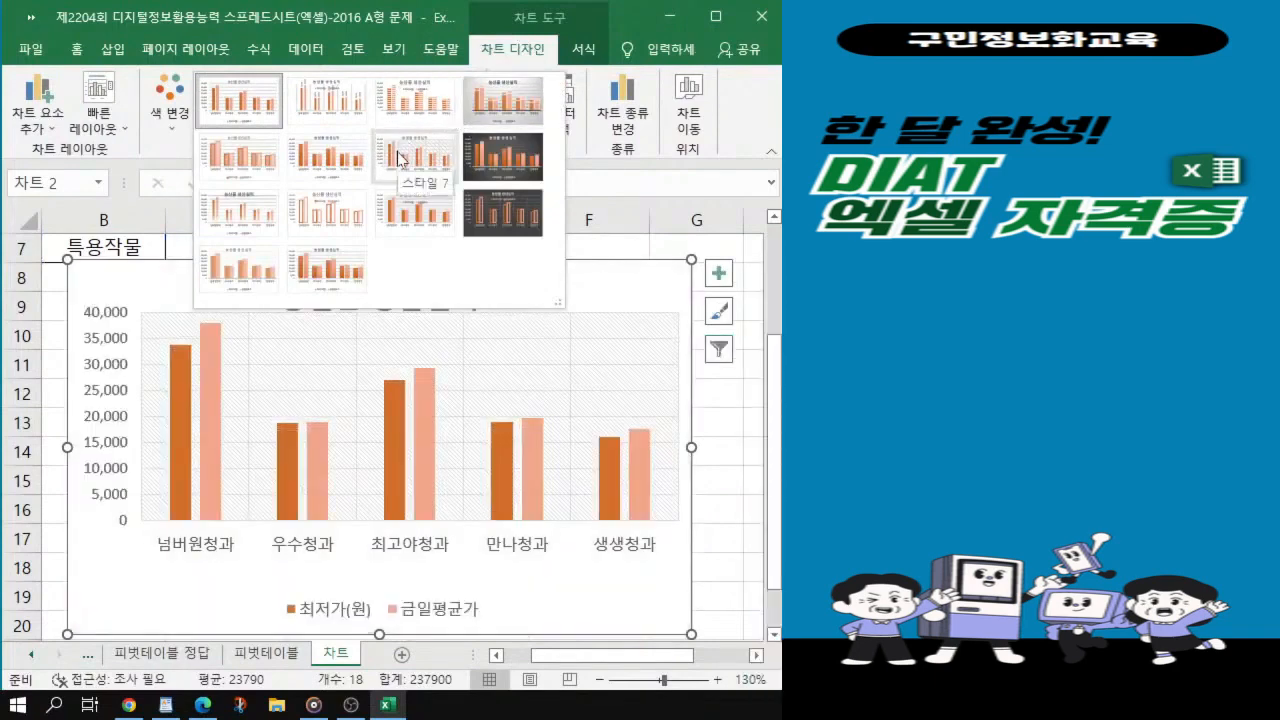
{"action": "left_click", "coordinate": [316, 160]}
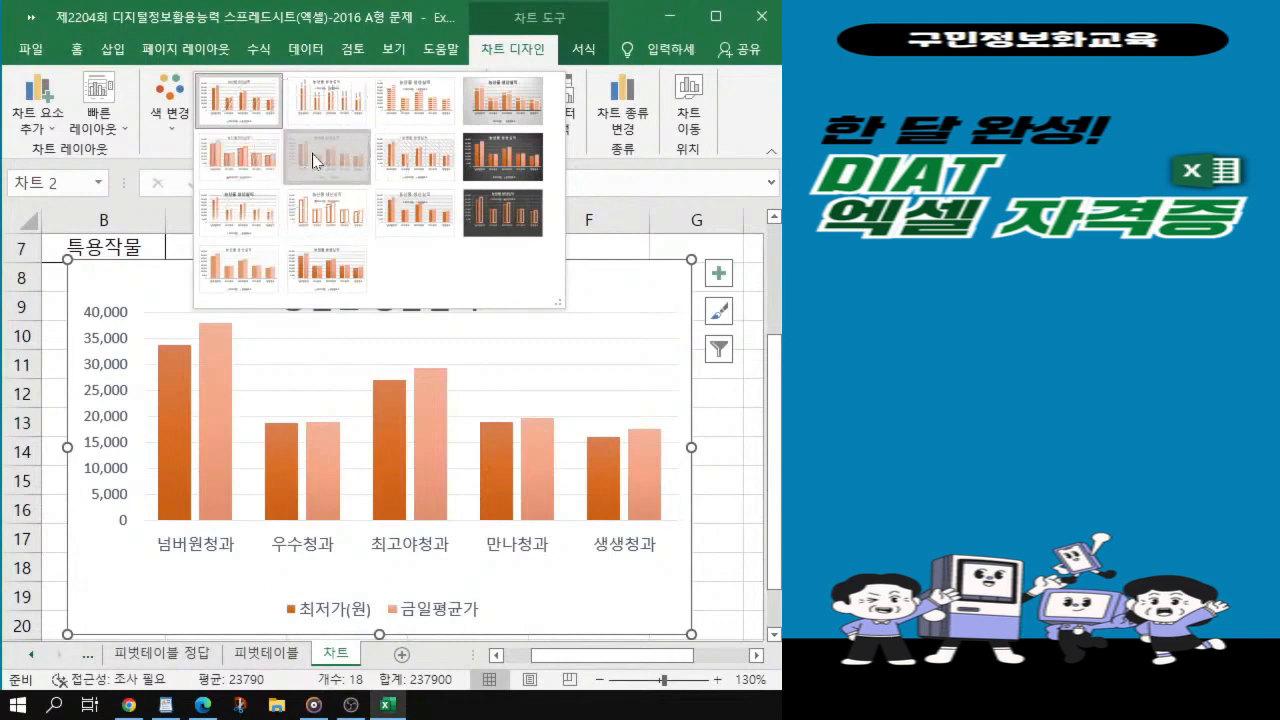
Step: Apply the chart style 스타일 6, then move and resize the chart so it covers cells A10 to G25
{"action": "left_click", "coordinate": [312, 153]}
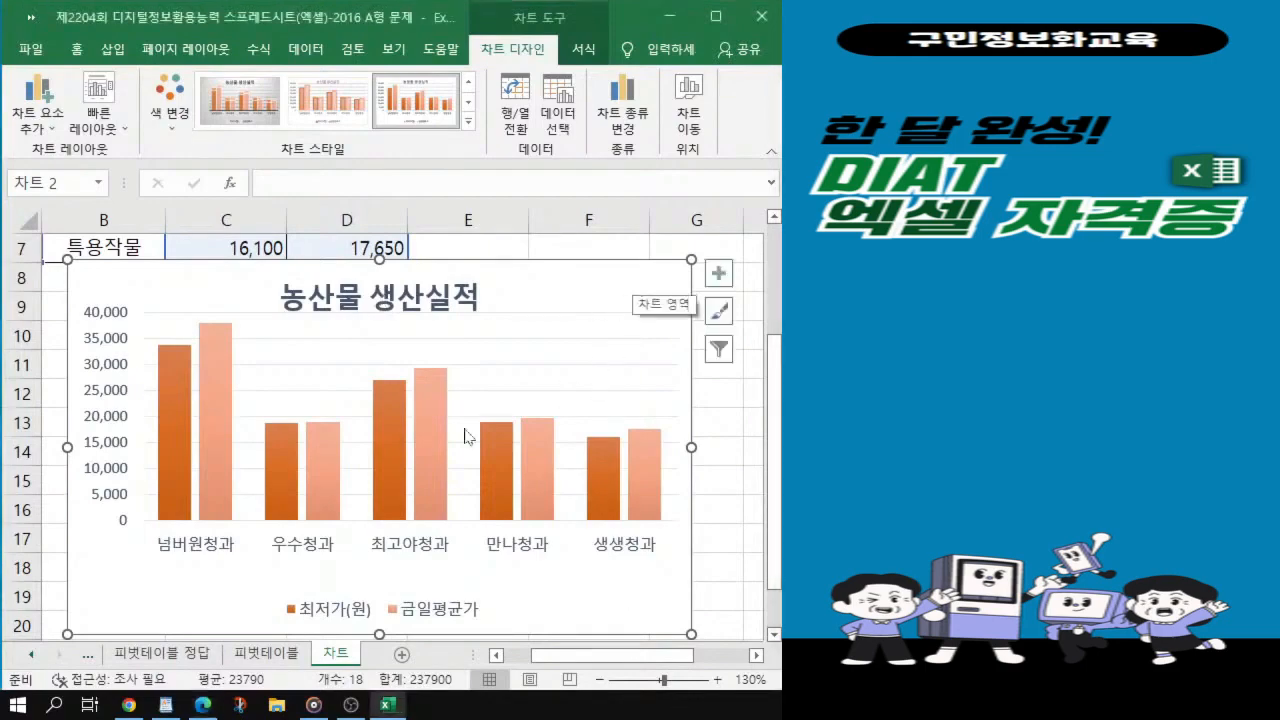
{"action": "scroll", "coordinate": [345, 428], "scroll_direction": "down", "scroll_amount": 1}
{"action": "scroll", "coordinate": [345, 428], "scroll_direction": "down", "scroll_amount": 3}
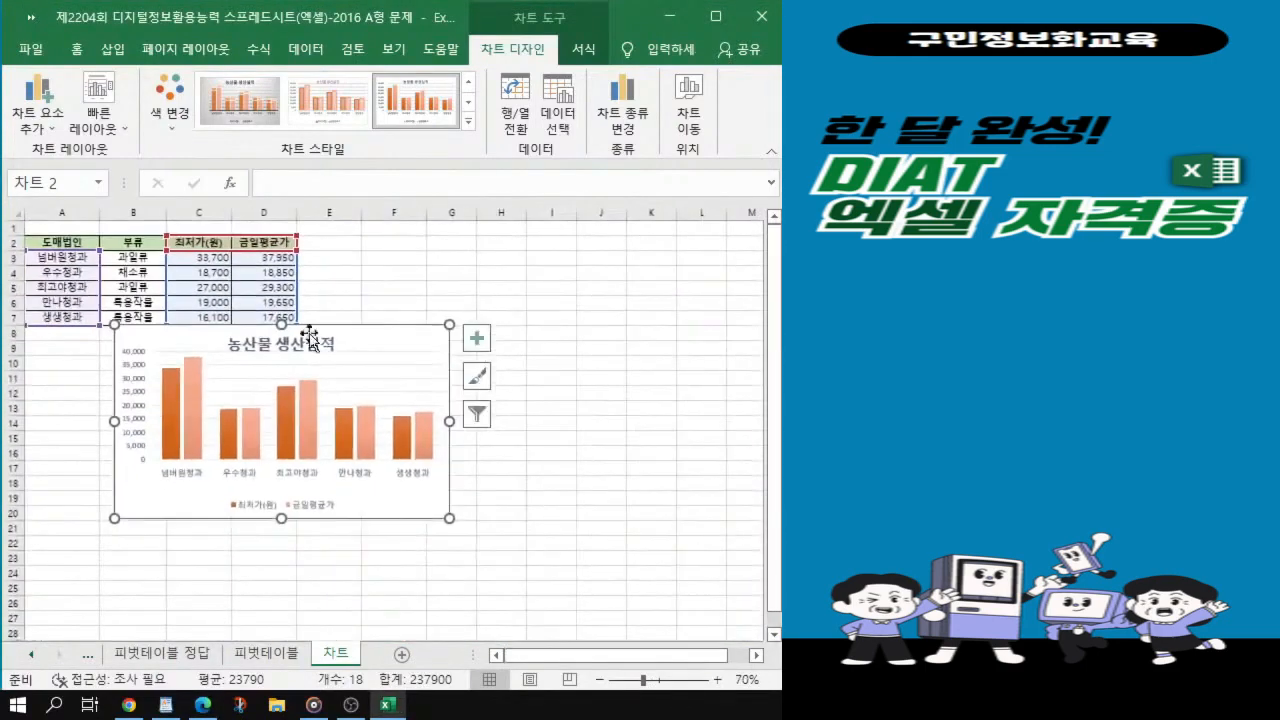
{"action": "scroll", "coordinate": [424, 374], "scroll_direction": "up", "scroll_amount": 1}
{"action": "mouse_move", "coordinate": [424, 374]}
{"action": "left_mouse_down"}
{"action": "mouse_move", "coordinate": [437, 369]}
{"action": "mouse_move", "coordinate": [331, 410]}
{"action": "left_mouse_up"}
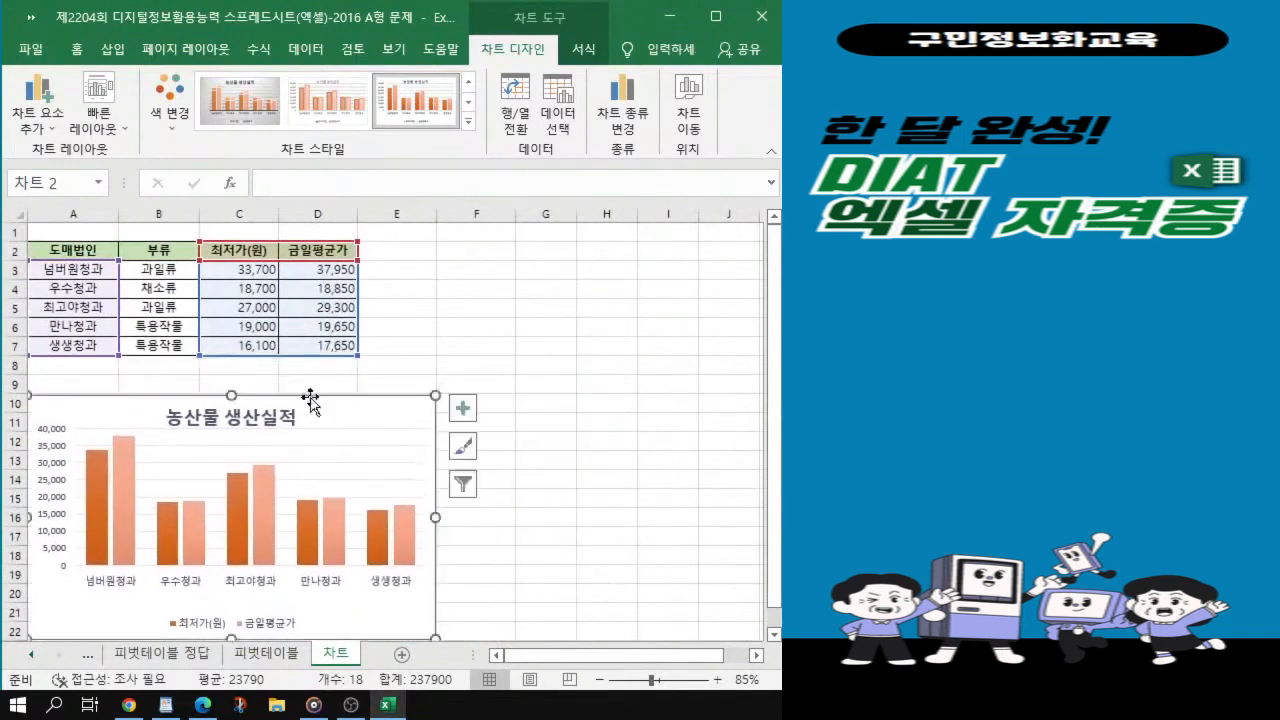
{"action": "scroll", "coordinate": [343, 429], "scroll_direction": "down", "scroll_amount": 1}
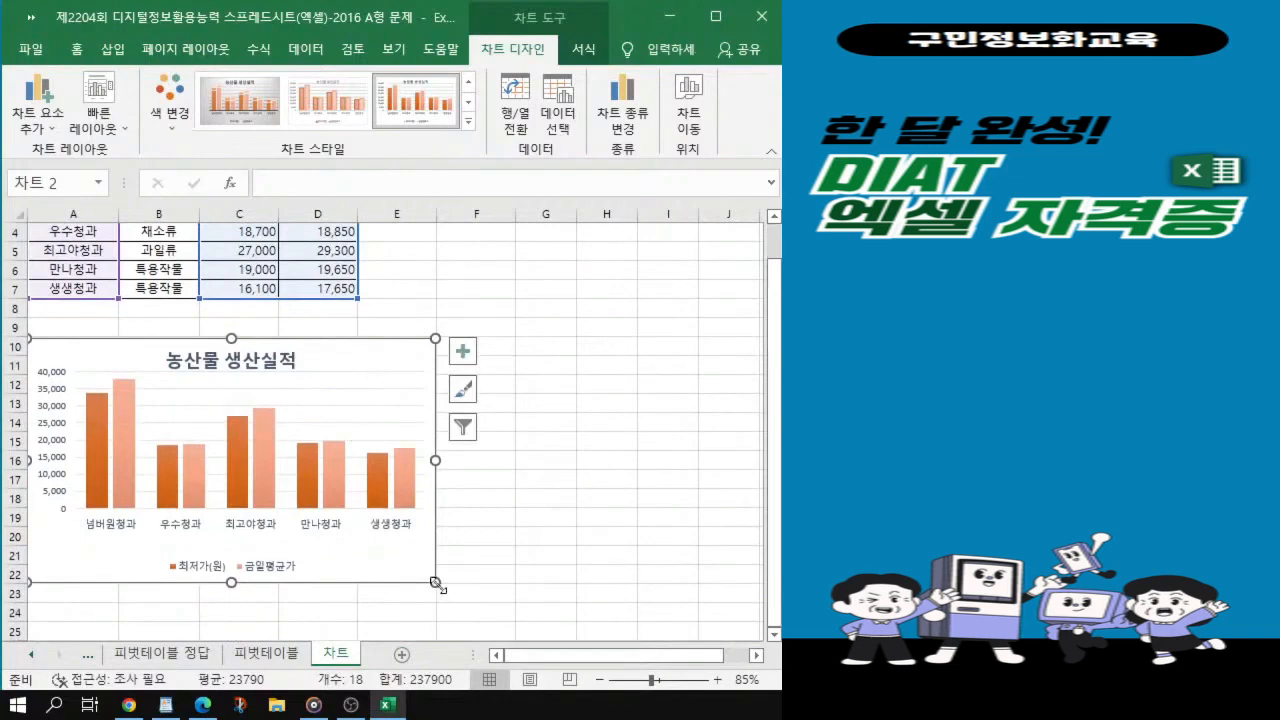
{"action": "left_click_drag", "start_coordinate": [435, 582], "coordinate": [569, 581]}
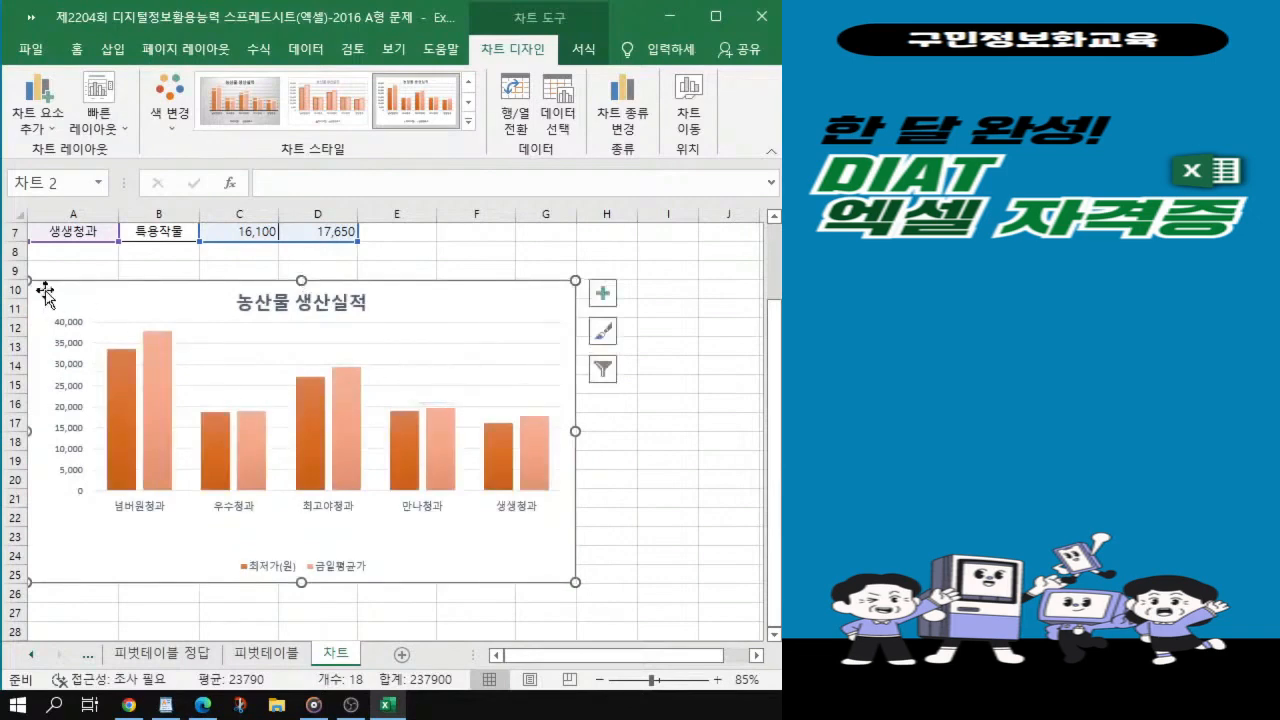
{"action": "key", "text": "ctrl"}
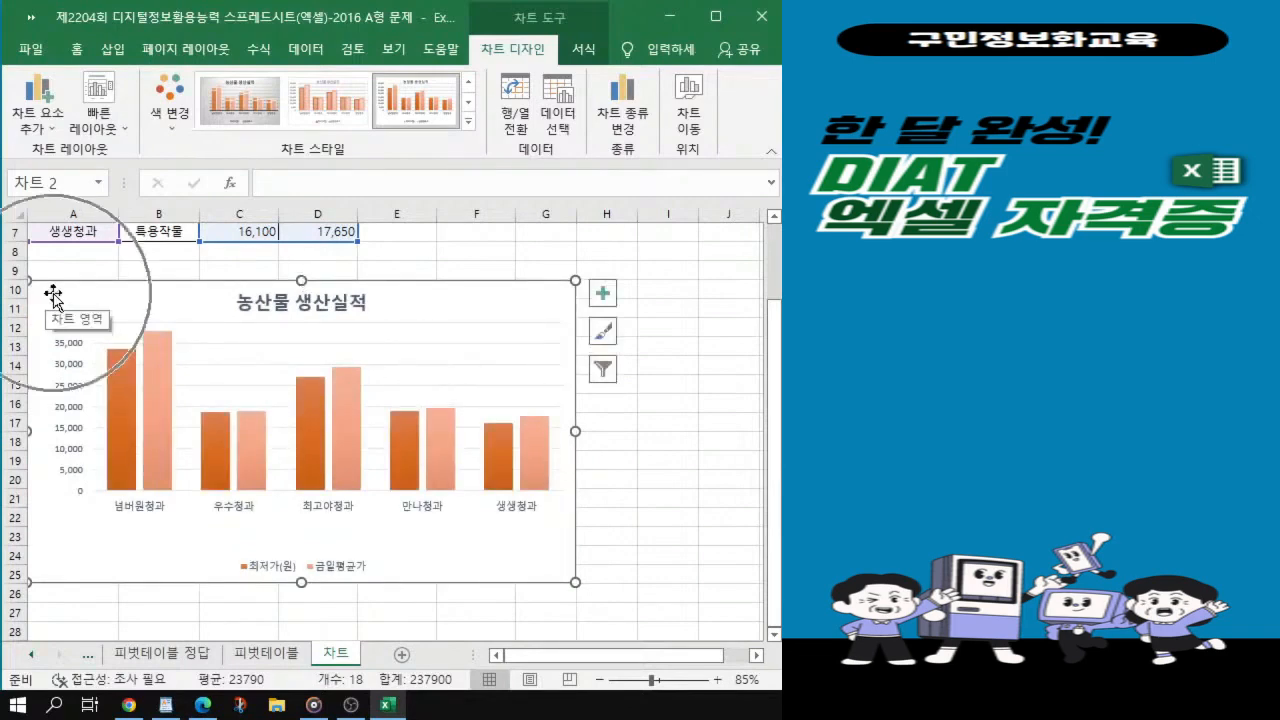
{"action": "key", "text": "Escape"}
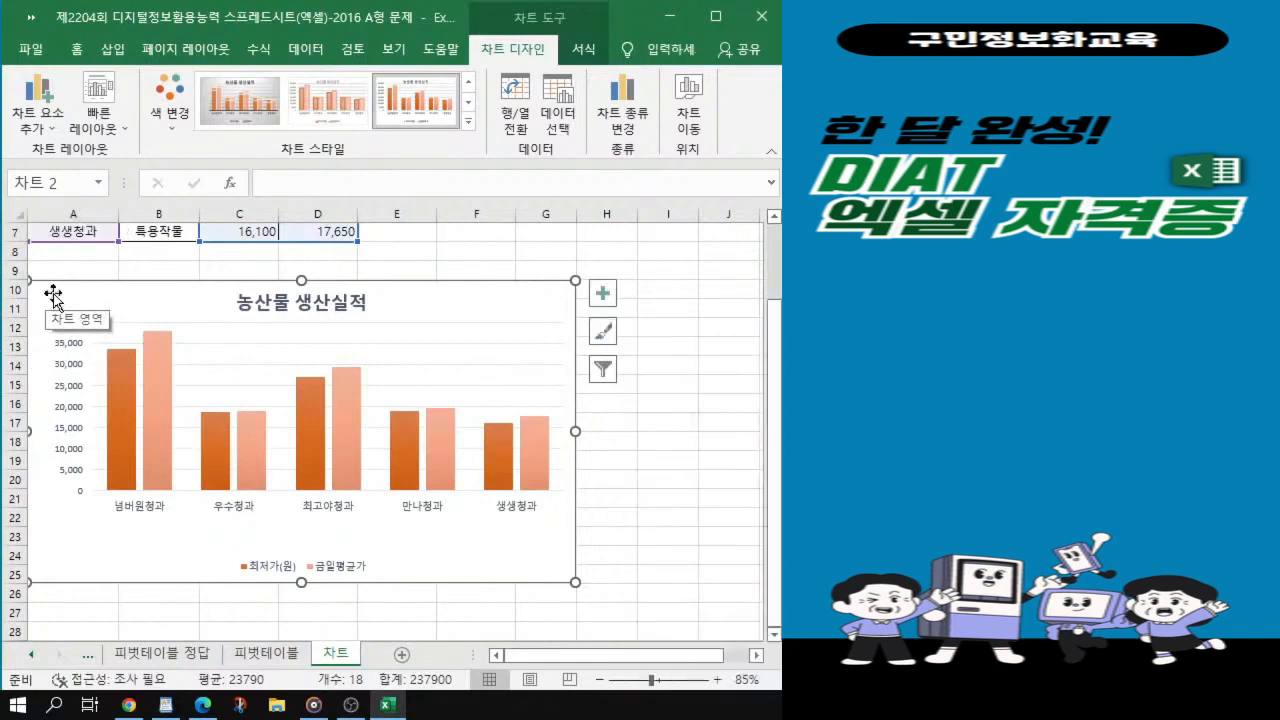
{"action": "left_click_drag", "start_coordinate": [56, 294], "coordinate": [52, 293]}
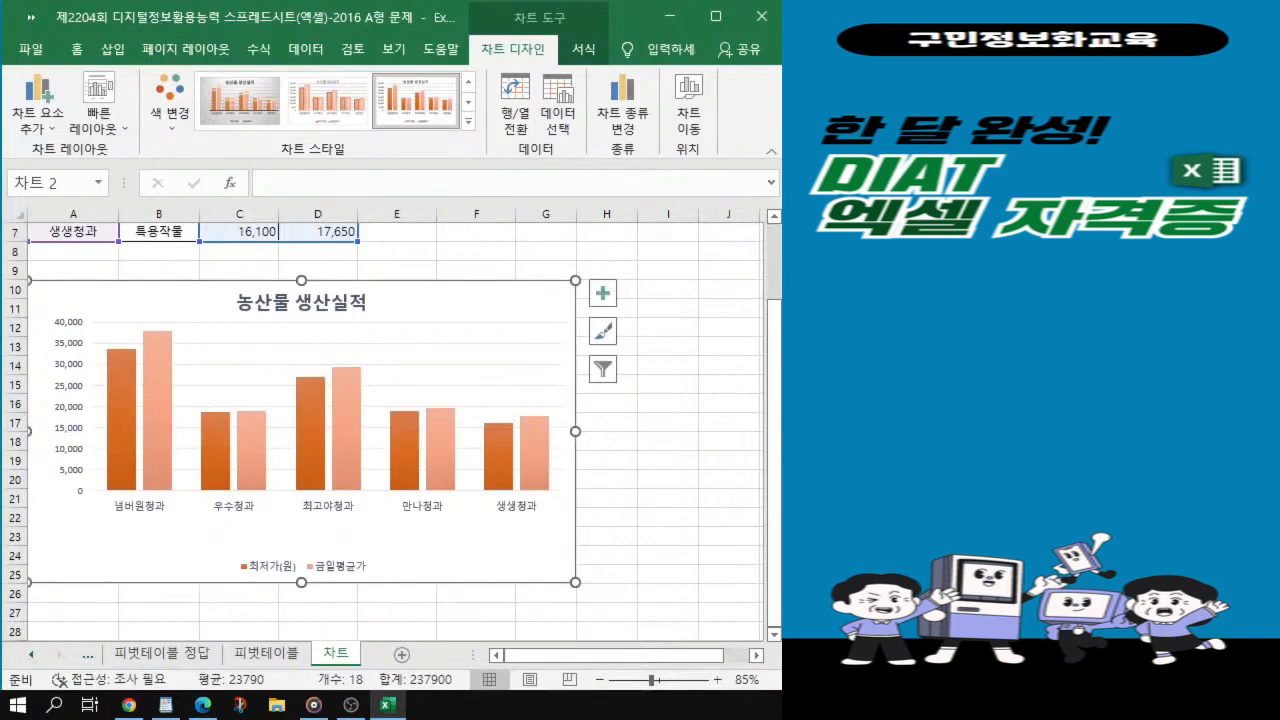
Step: Check the chart area conditions in the exam PDF and set the whole chart's font to 굴림체
{"action": "key", "text": "alt+Tab"}
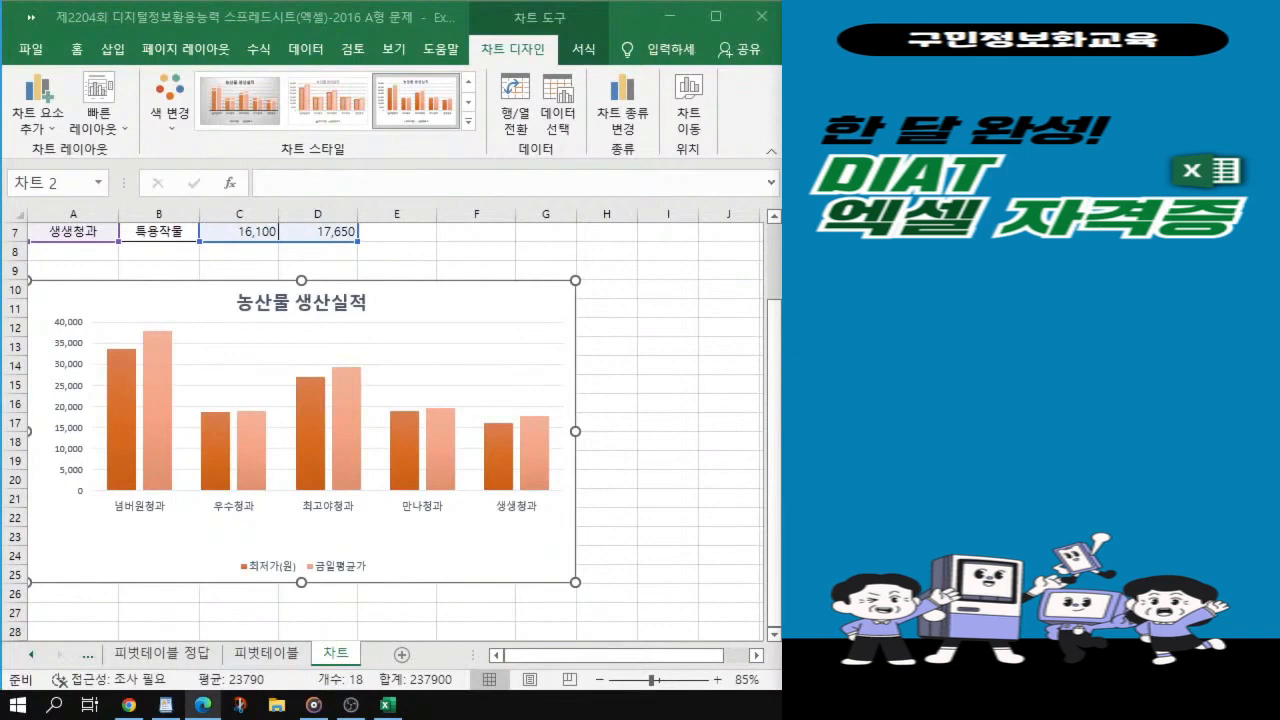
{"action": "left_click", "coordinate": [514, 300]}
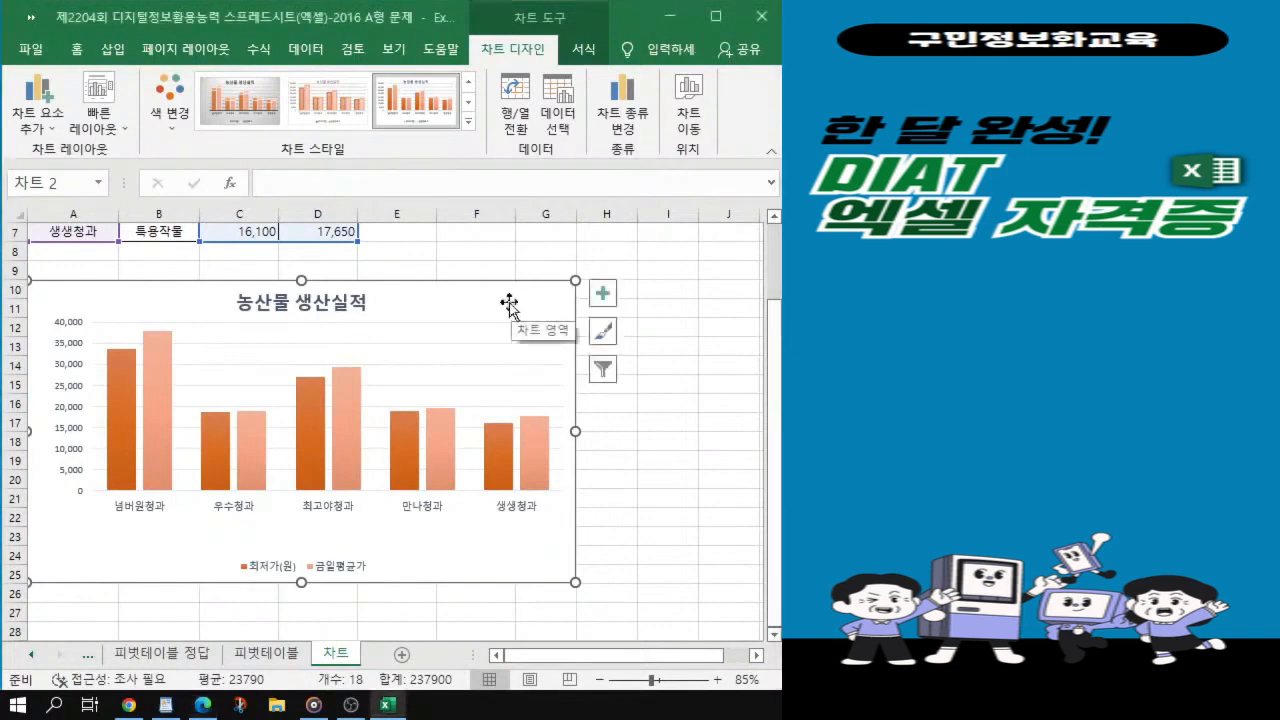
{"action": "left_click", "coordinate": [84, 52]}
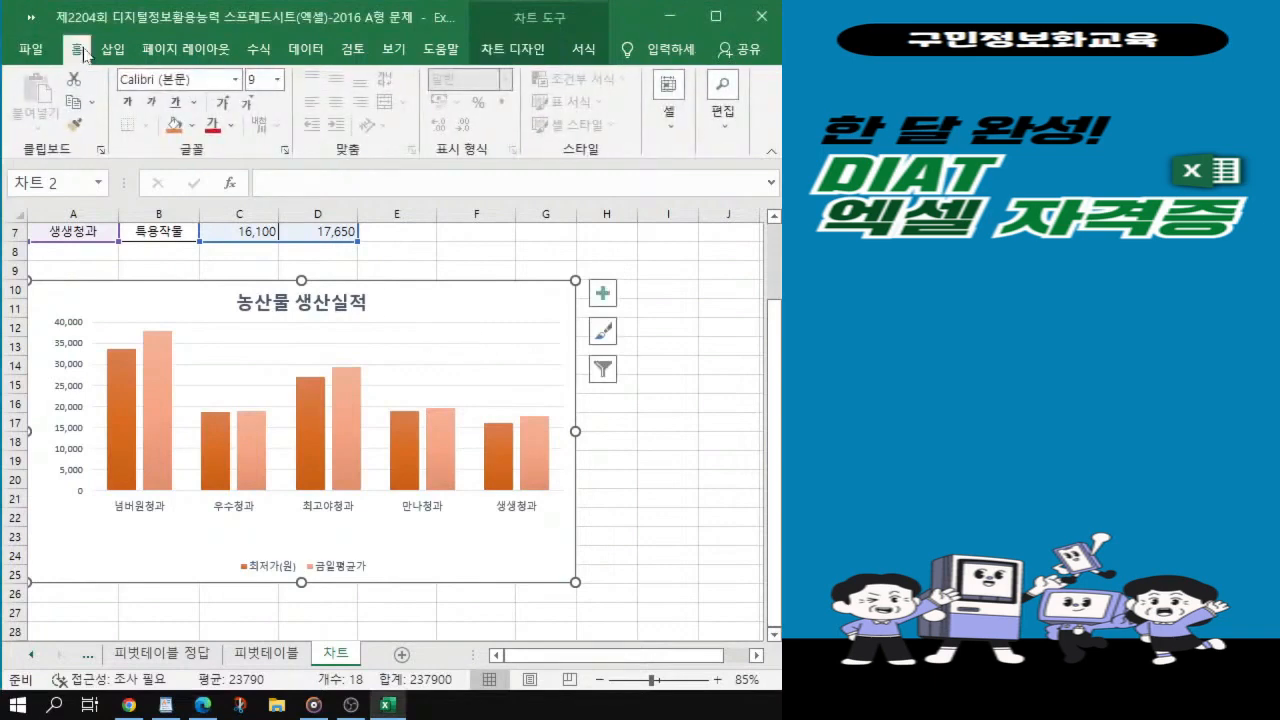
{"action": "key", "text": "ctrl"}
{"action": "key", "text": "ctrl"}
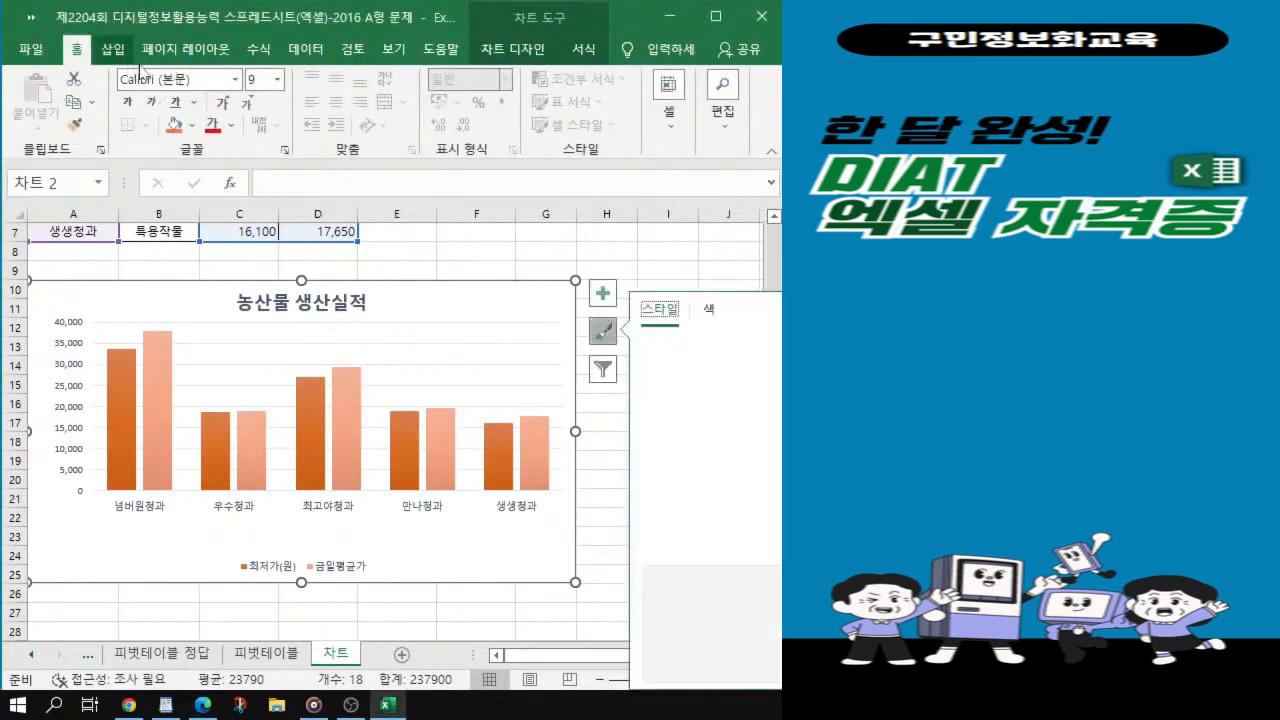
{"action": "left_click", "coordinate": [150, 79]}
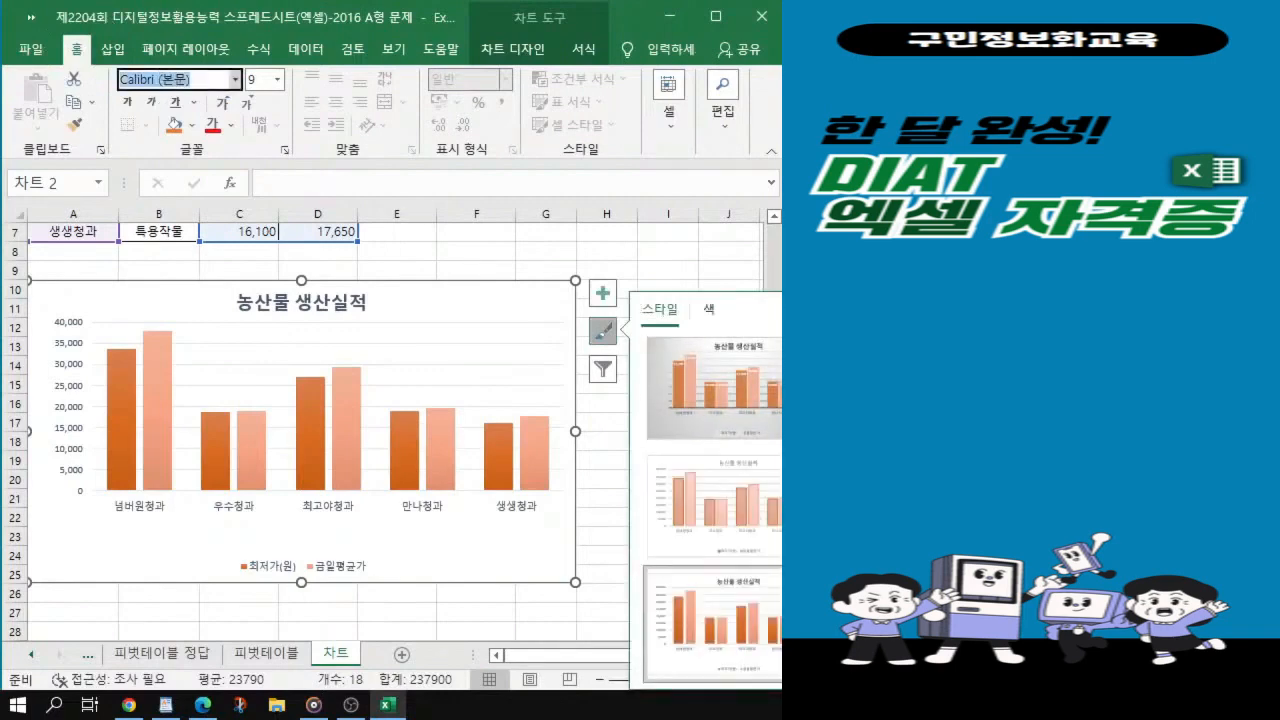
{"action": "type", "text": "굴림체"}
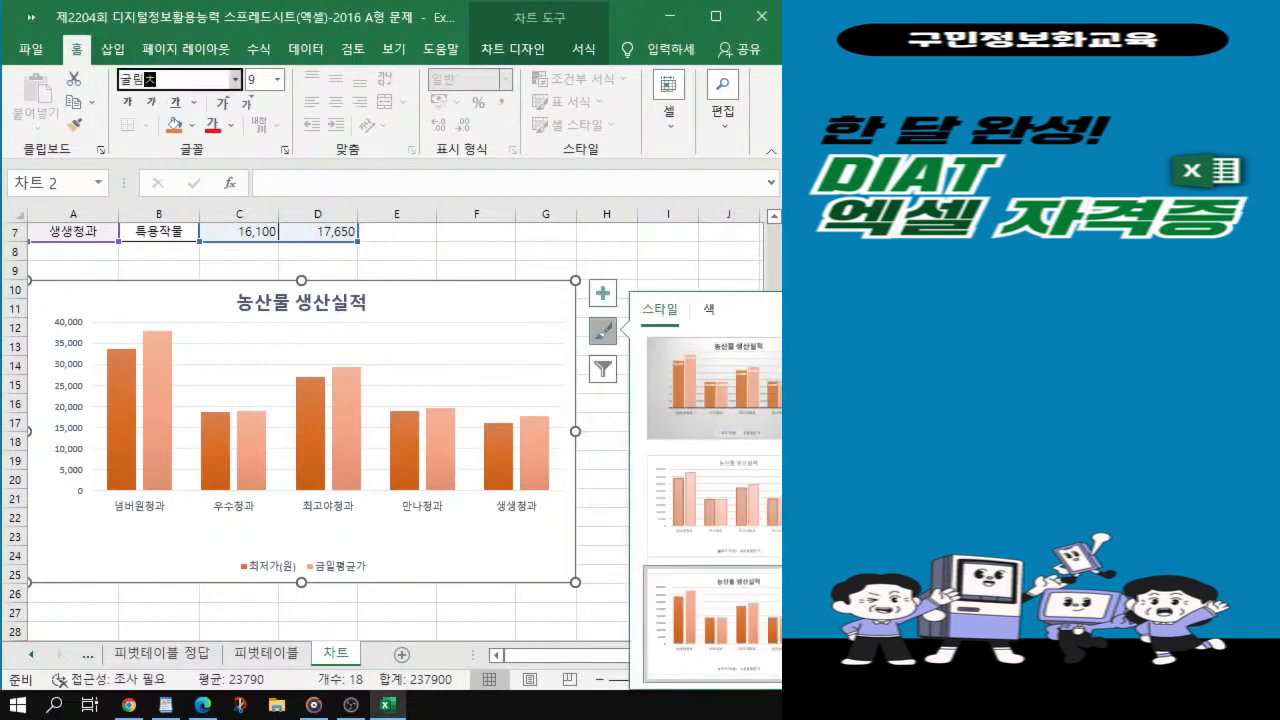
{"action": "key", "text": "Return"}
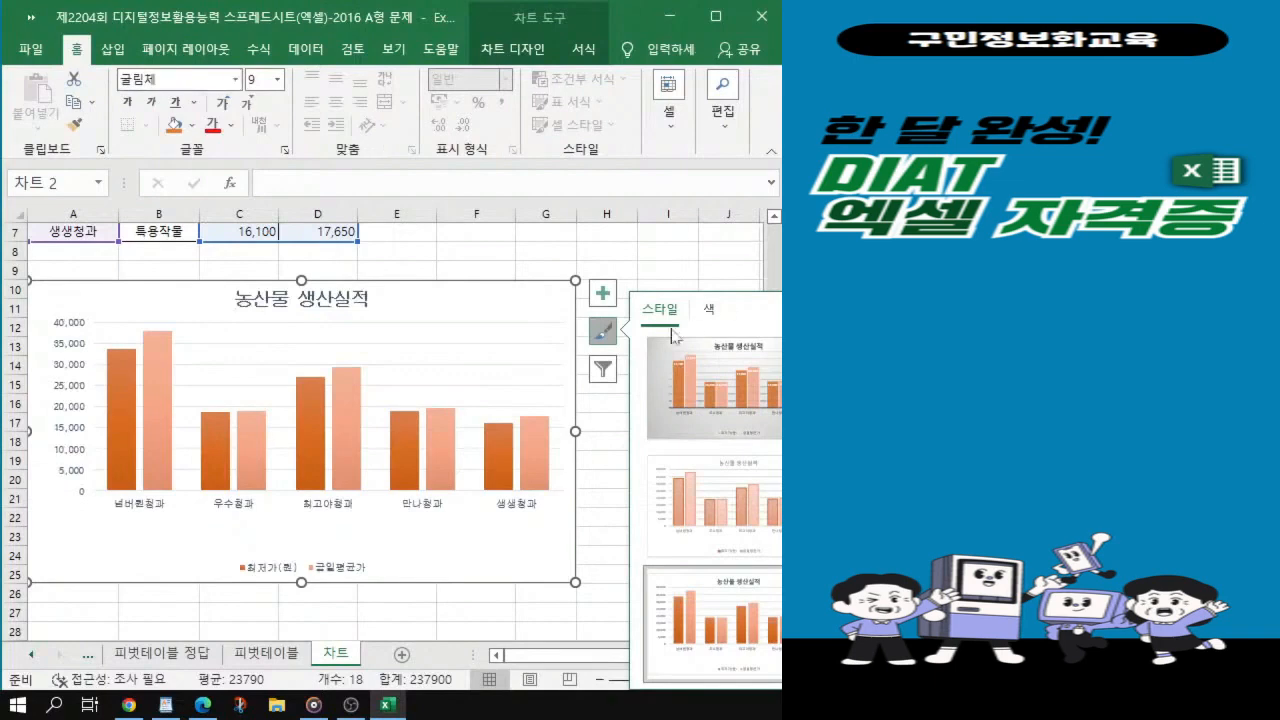
{"action": "left_click", "coordinate": [607, 333]}
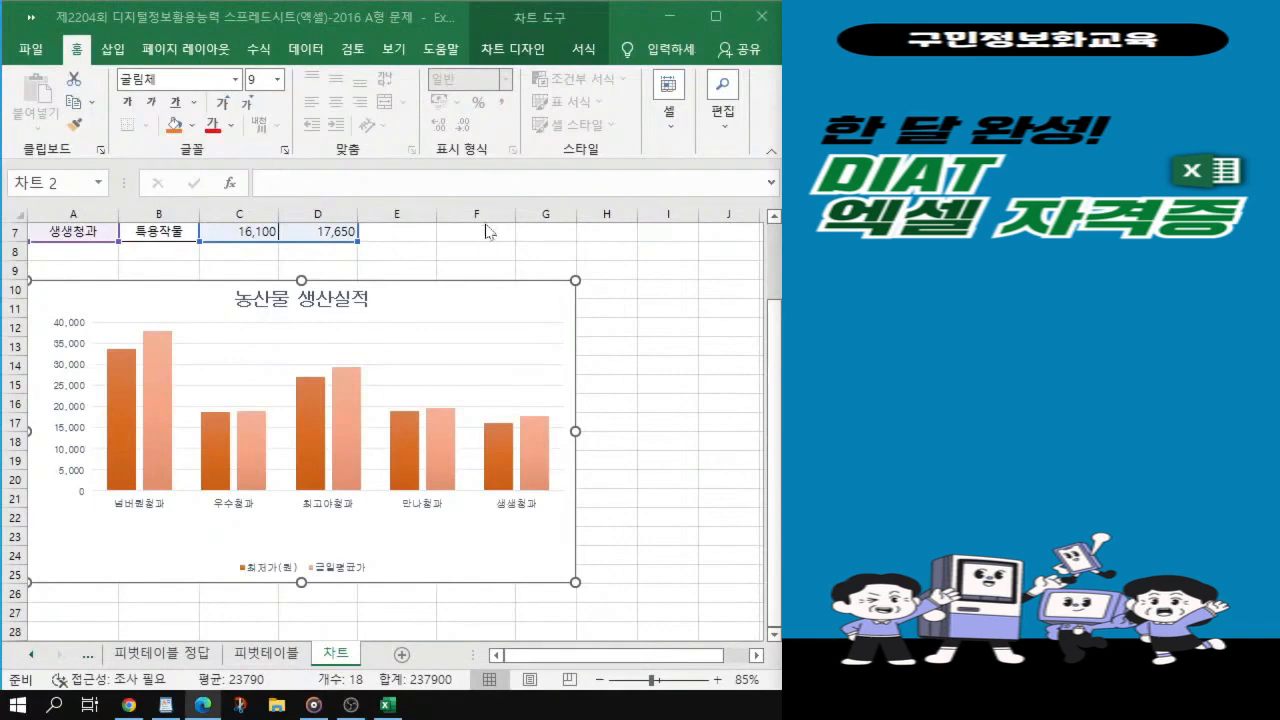
{"action": "key", "text": "ctrl+1"}
{"action": "left_click", "coordinate": [460, 297]}
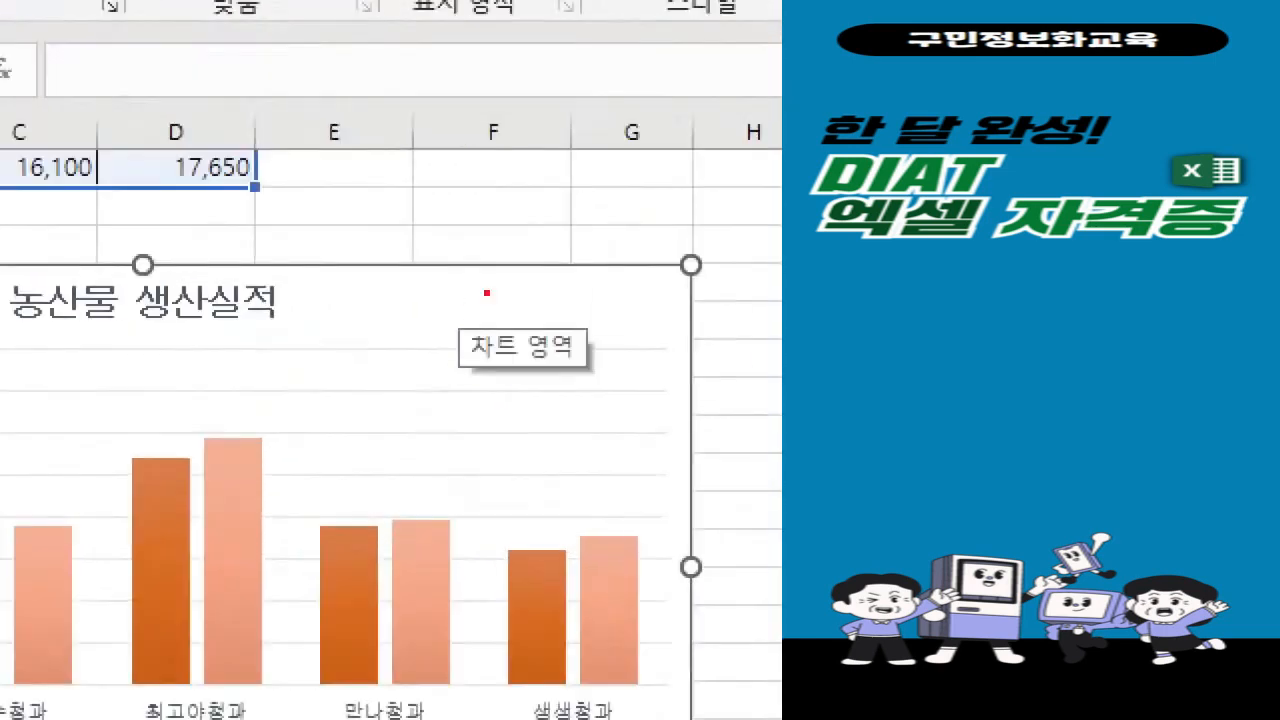
{"action": "mouse_move", "coordinate": [491, 292]}
{"action": "left_mouse_down"}
{"action": "mouse_move", "coordinate": [515, 331]}
{"action": "mouse_move", "coordinate": [557, 278]}
{"action": "left_mouse_up"}
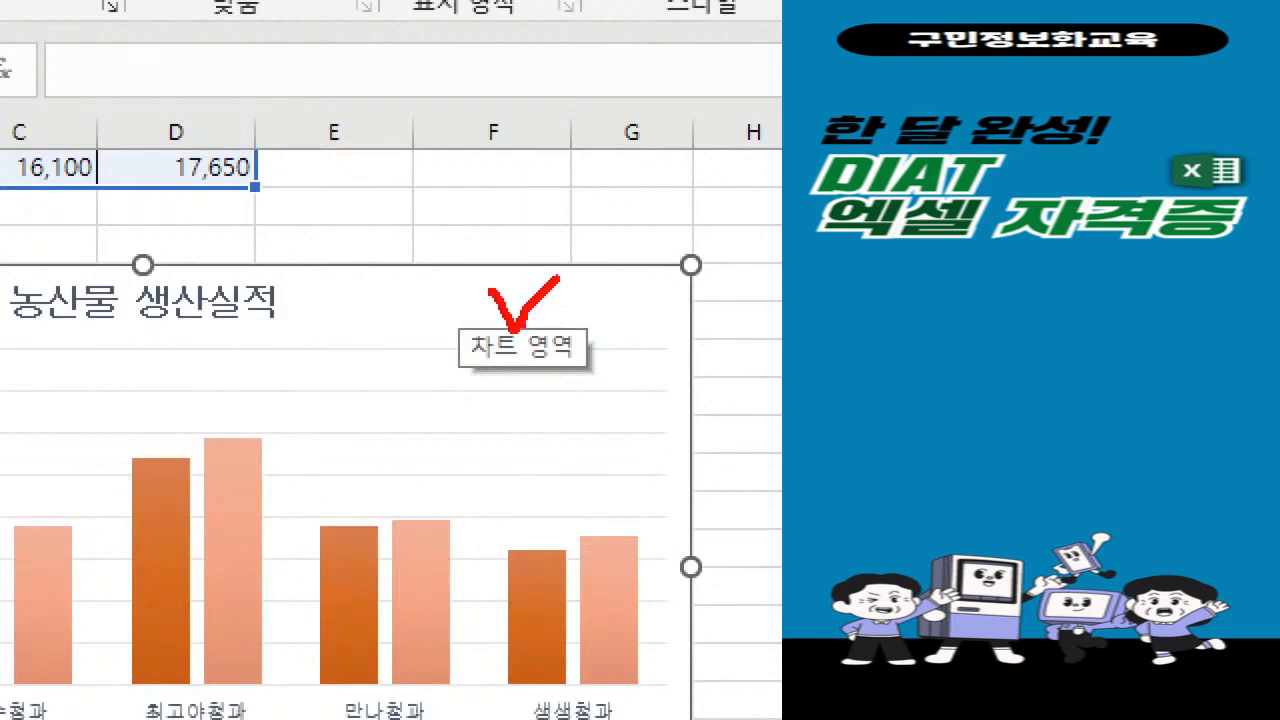
{"action": "key", "text": "Escape"}
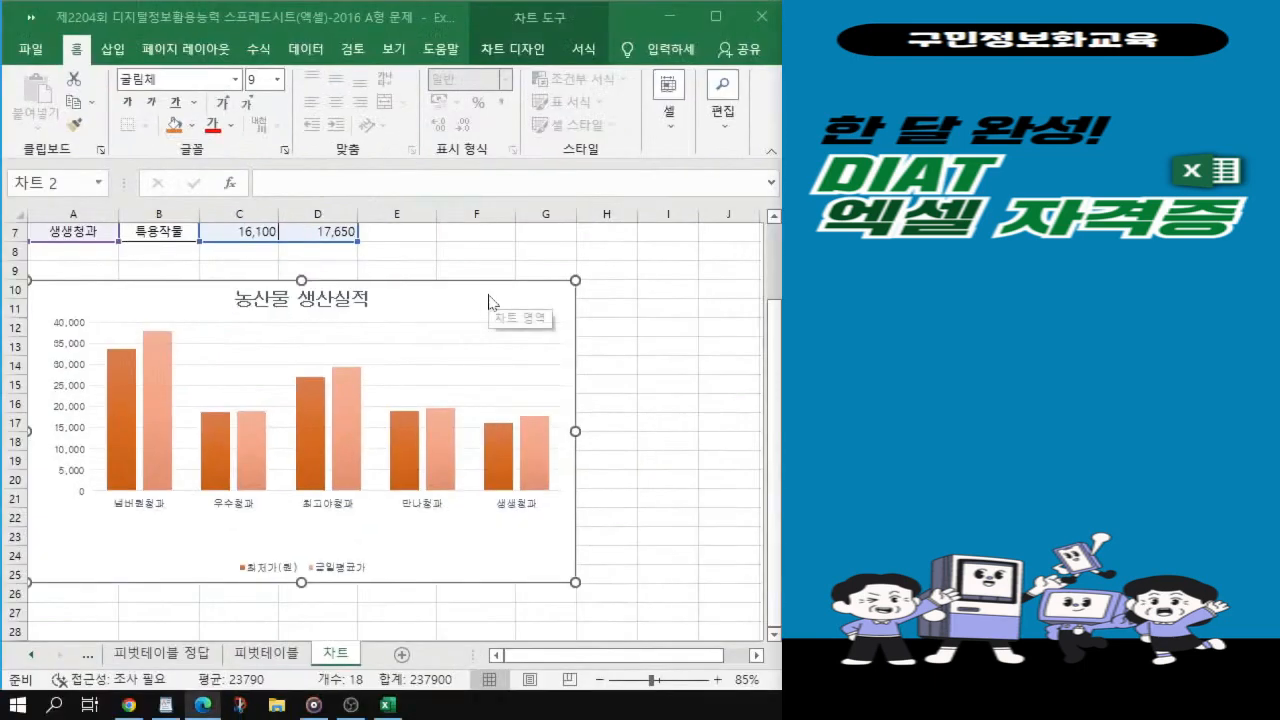
Step: Open the chart area formatting and give its border a solid line in the standard green colour
{"action": "double_click", "coordinate": [489, 301]}
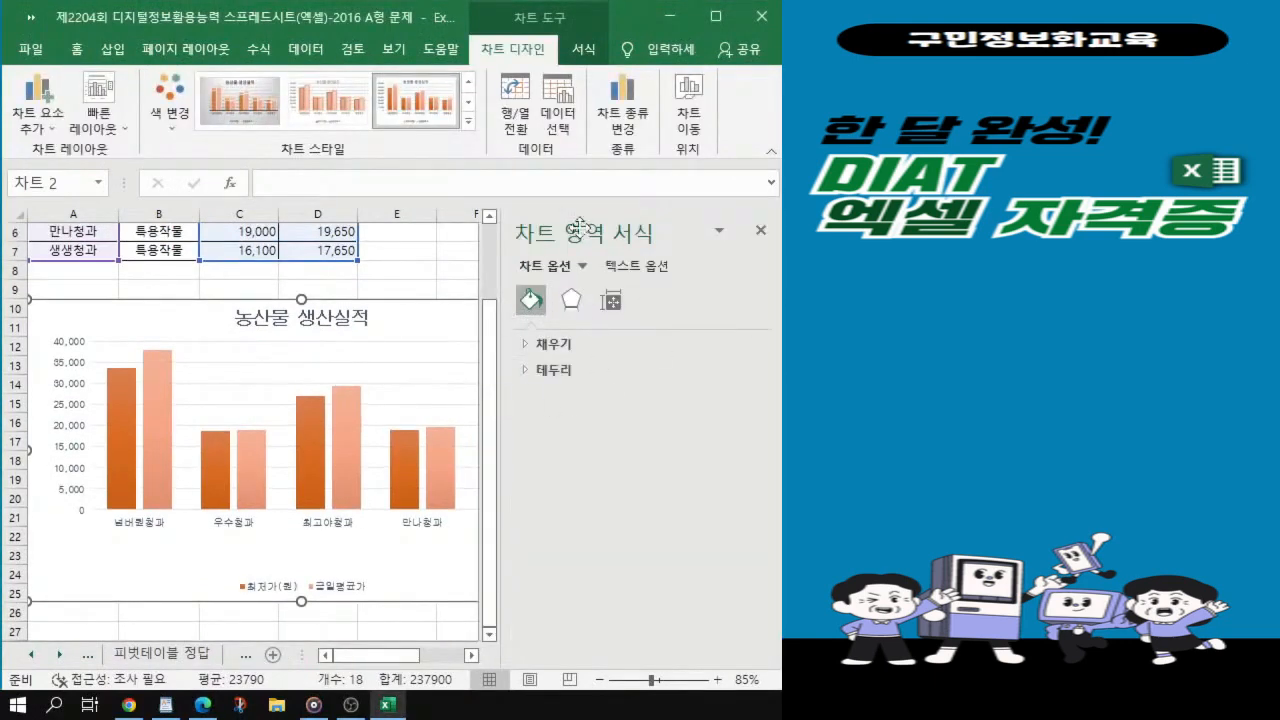
{"action": "left_click", "coordinate": [527, 377]}
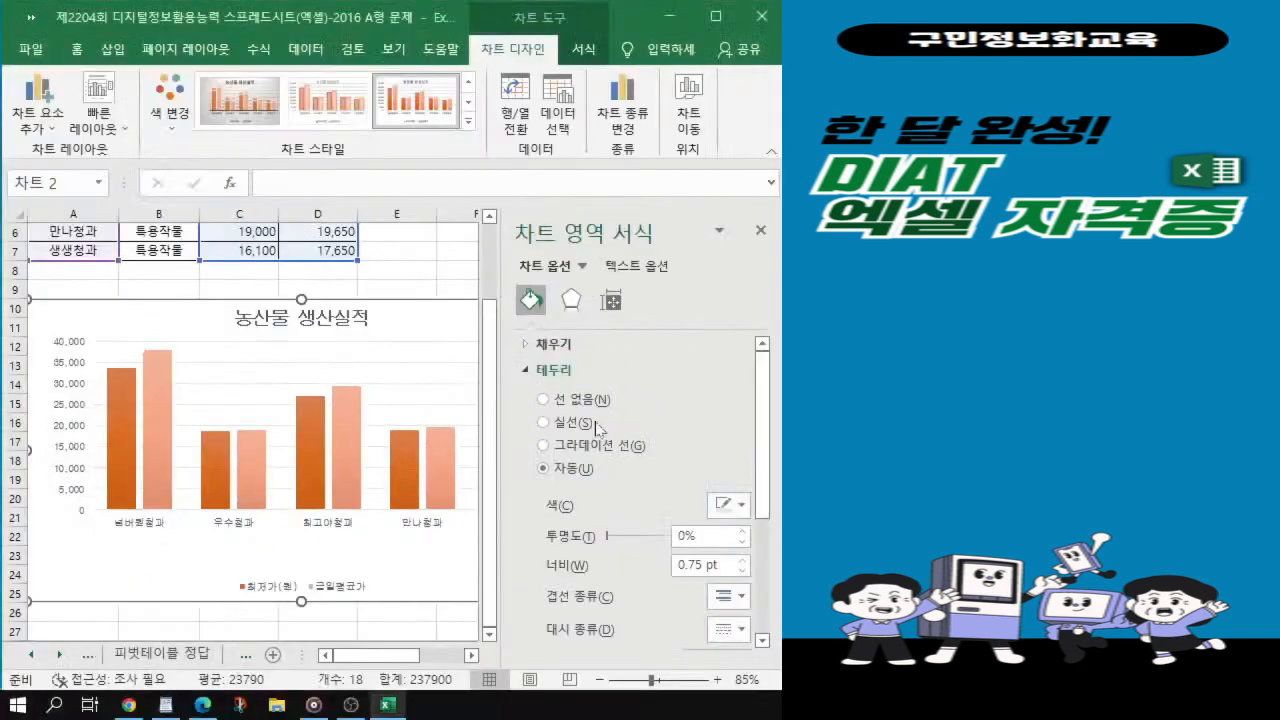
{"action": "left_click", "coordinate": [612, 482]}
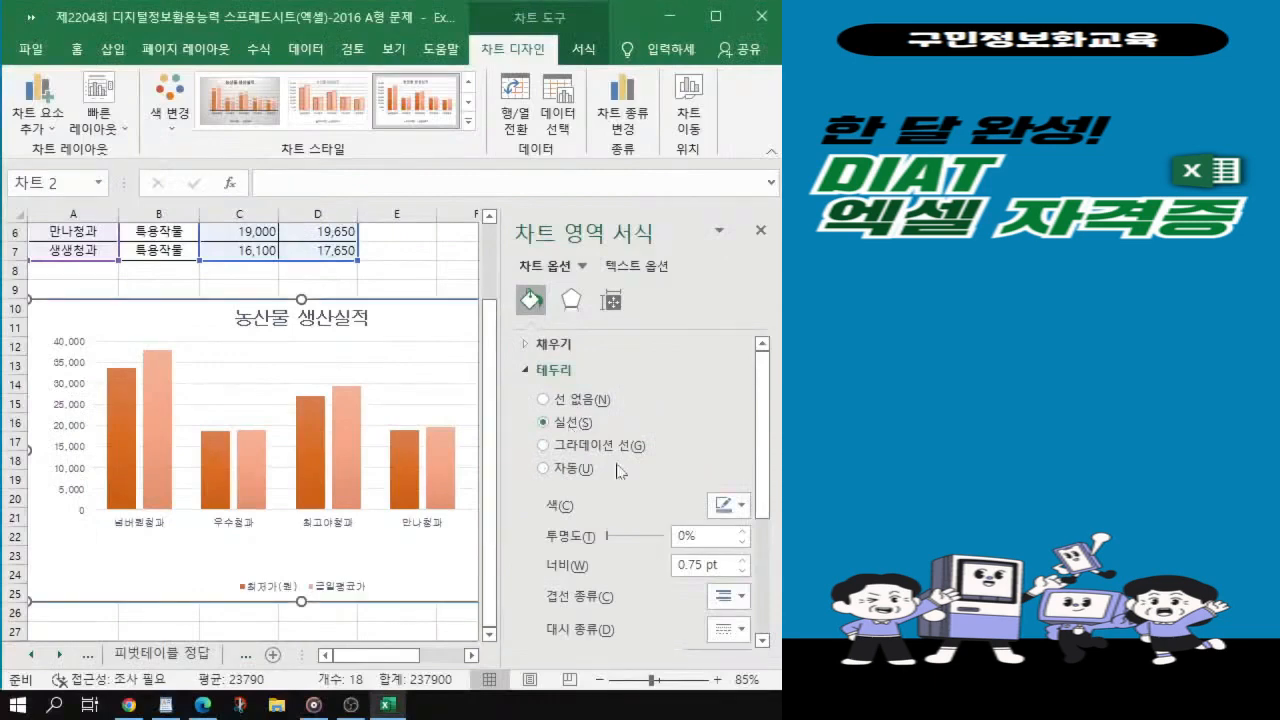
{"action": "left_click", "coordinate": [728, 506]}
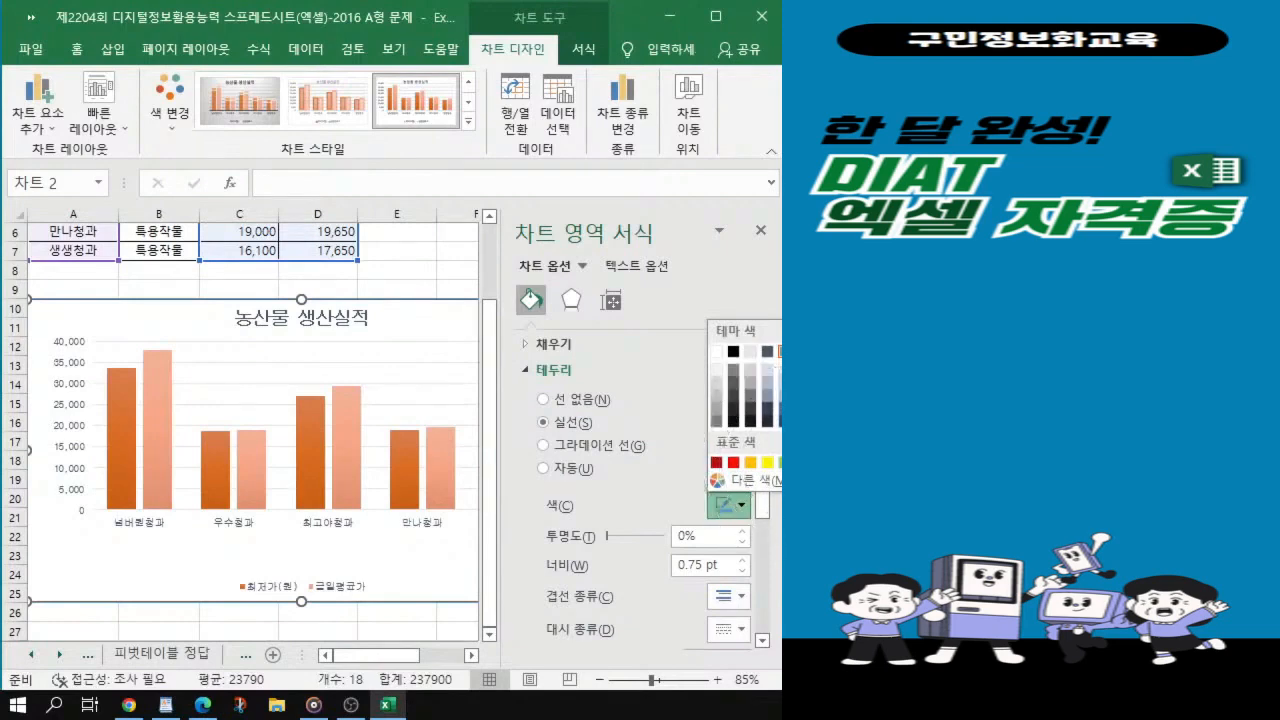
{"action": "left_click", "coordinate": [801, 462]}
{"action": "left_click", "coordinate": [736, 514]}
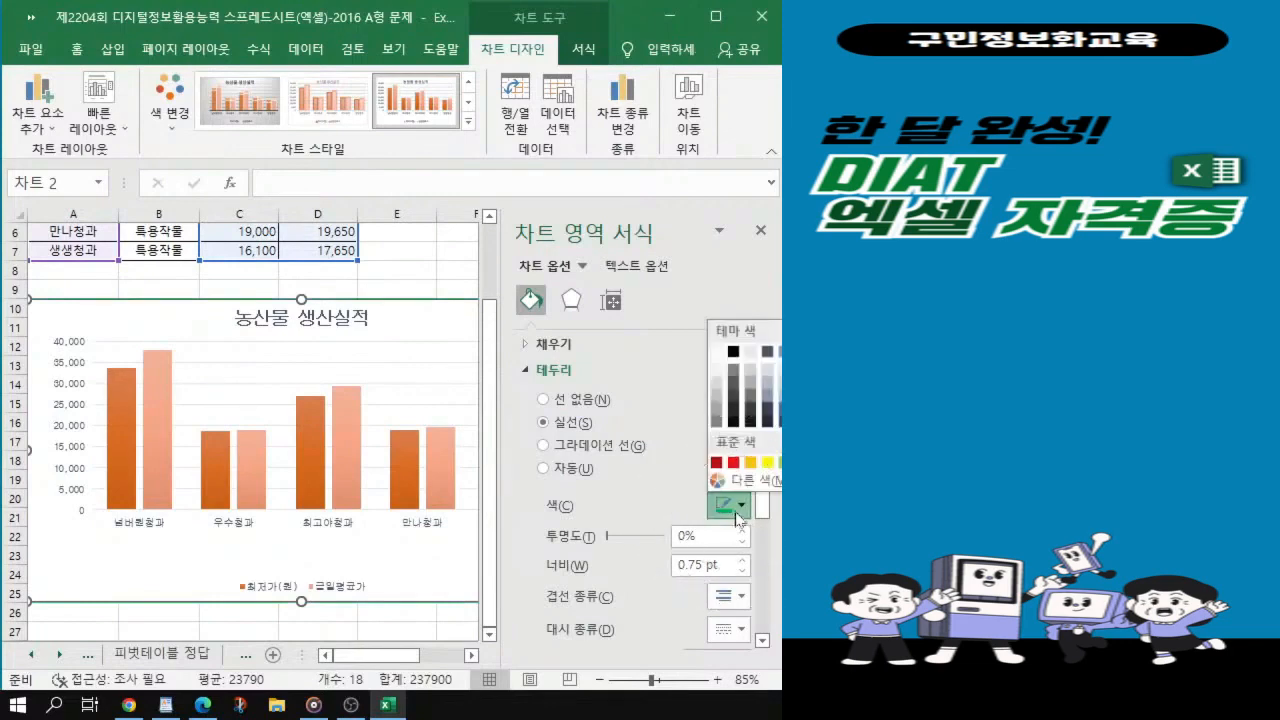
{"action": "left_click", "coordinate": [799, 463]}
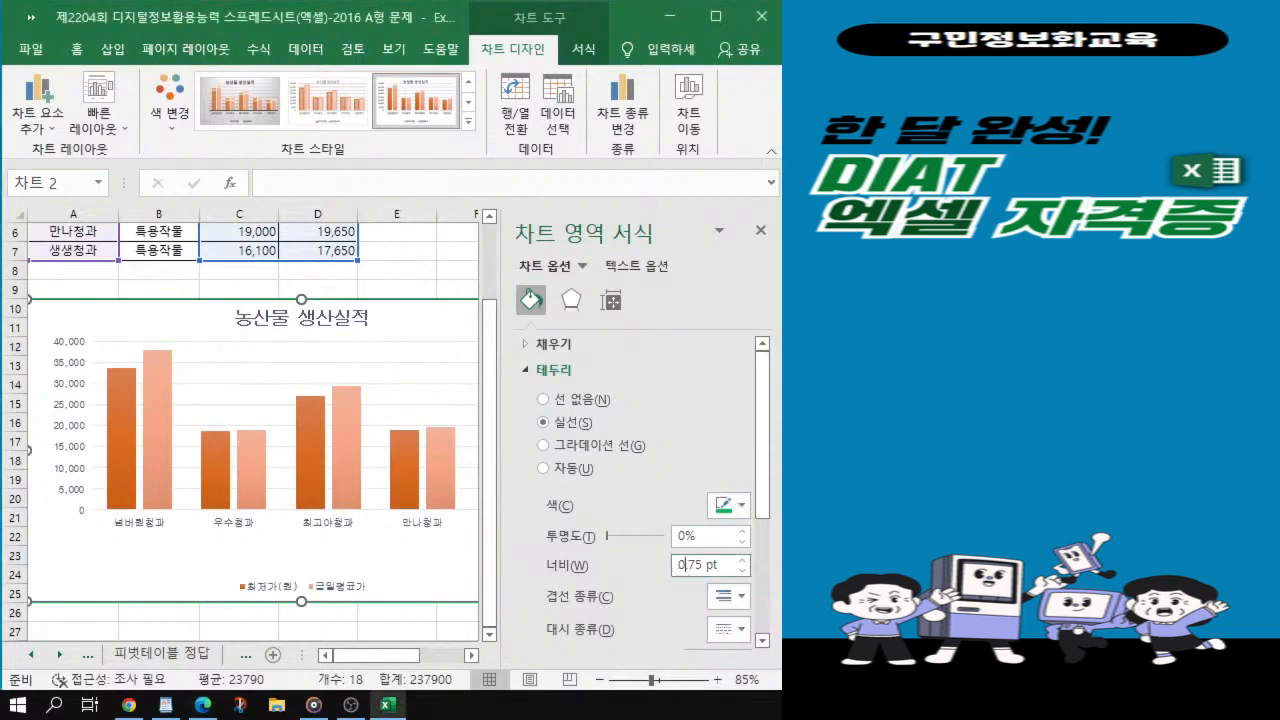
Step: Set the chart area border's width to 1.75 pt and its dash type to dashed, checking the exam PDF
{"action": "key", "text": "BackSpace"}
{"action": "type", "text": "1"}
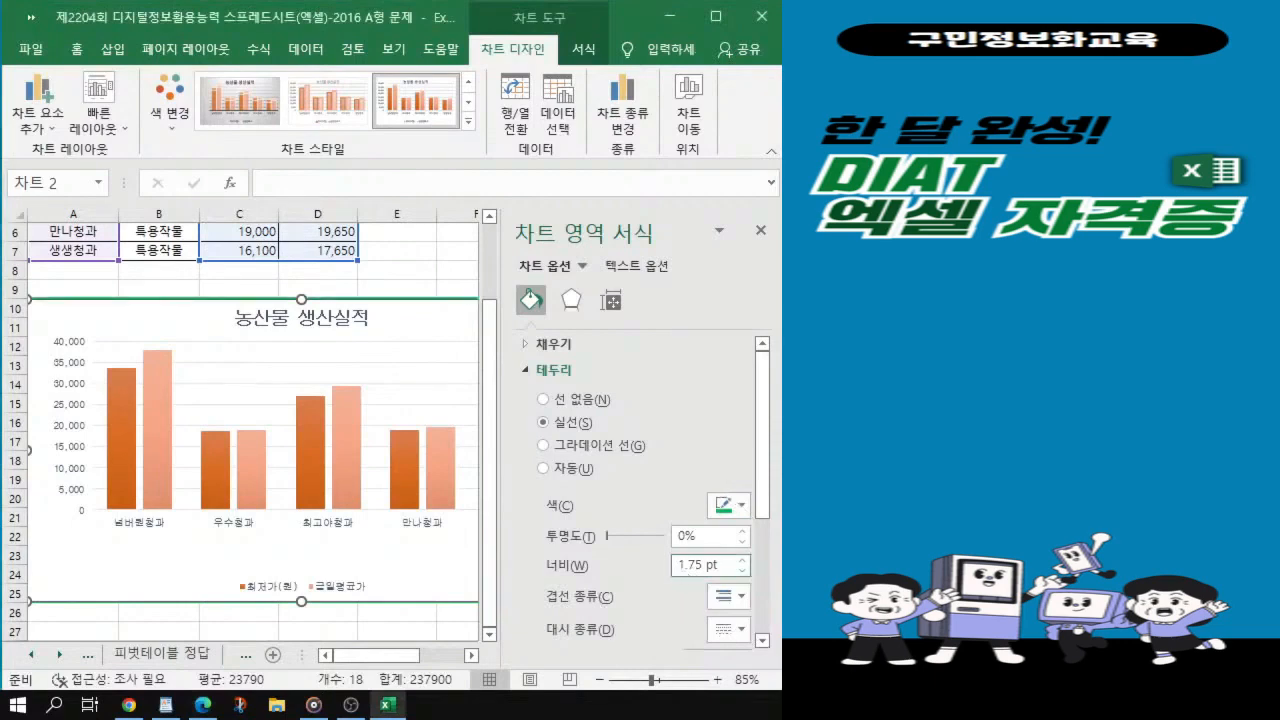
{"action": "key", "text": "alt+Tab"}
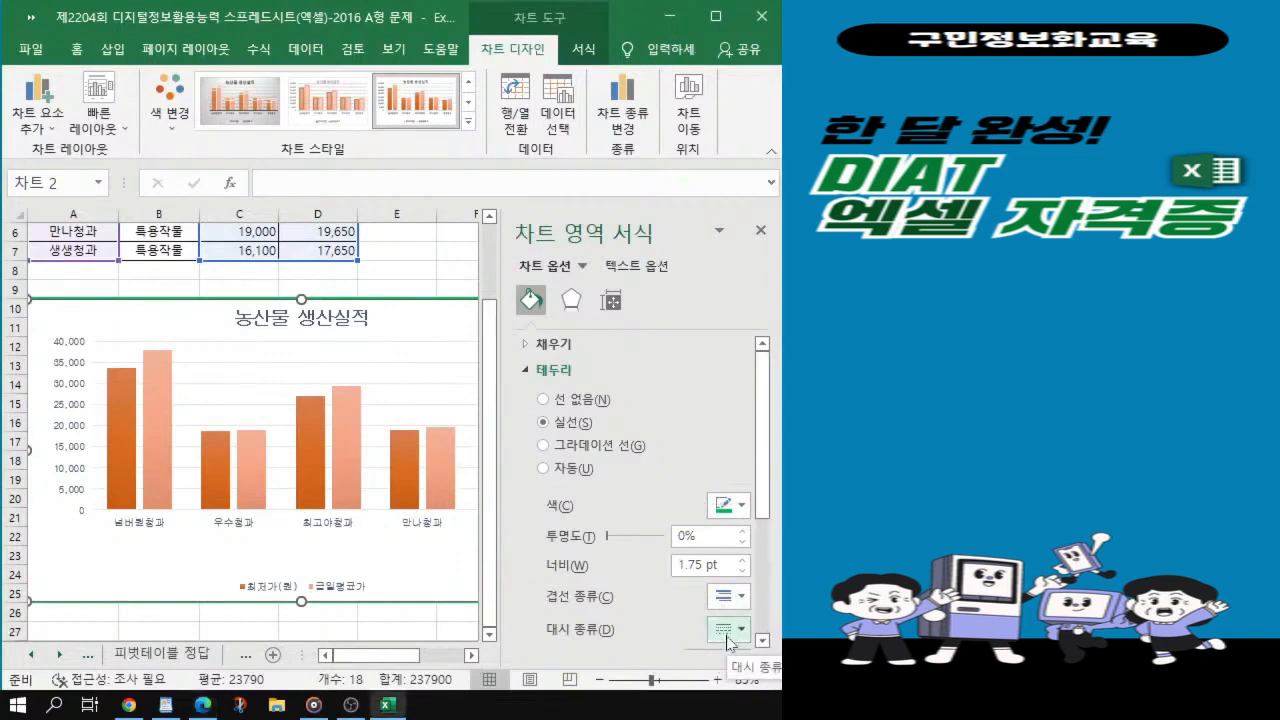
{"action": "scroll", "coordinate": [729, 640], "scroll_direction": "down", "scroll_amount": 1}
{"action": "left_click", "coordinate": [734, 573]}
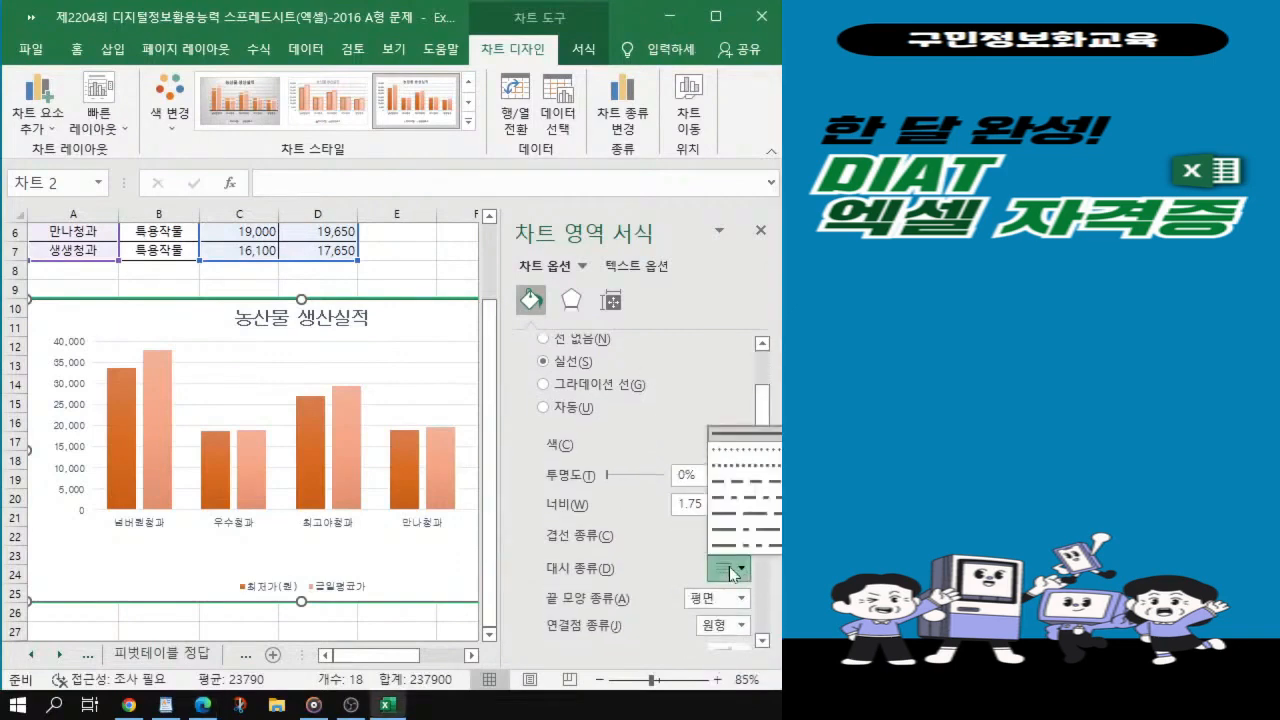
{"action": "left_click", "coordinate": [744, 491]}
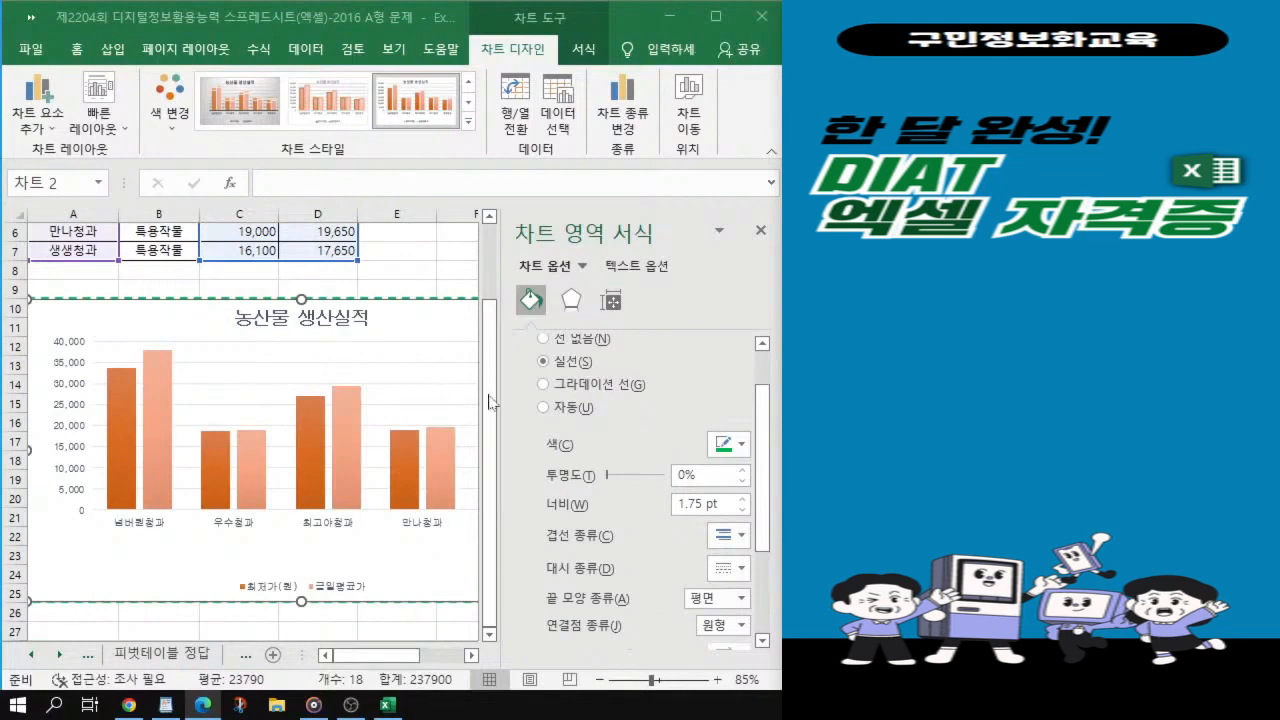
Step: Set the font of the chart title 농산물 생산실적 to 돋움체
{"action": "left_click", "coordinate": [277, 322]}
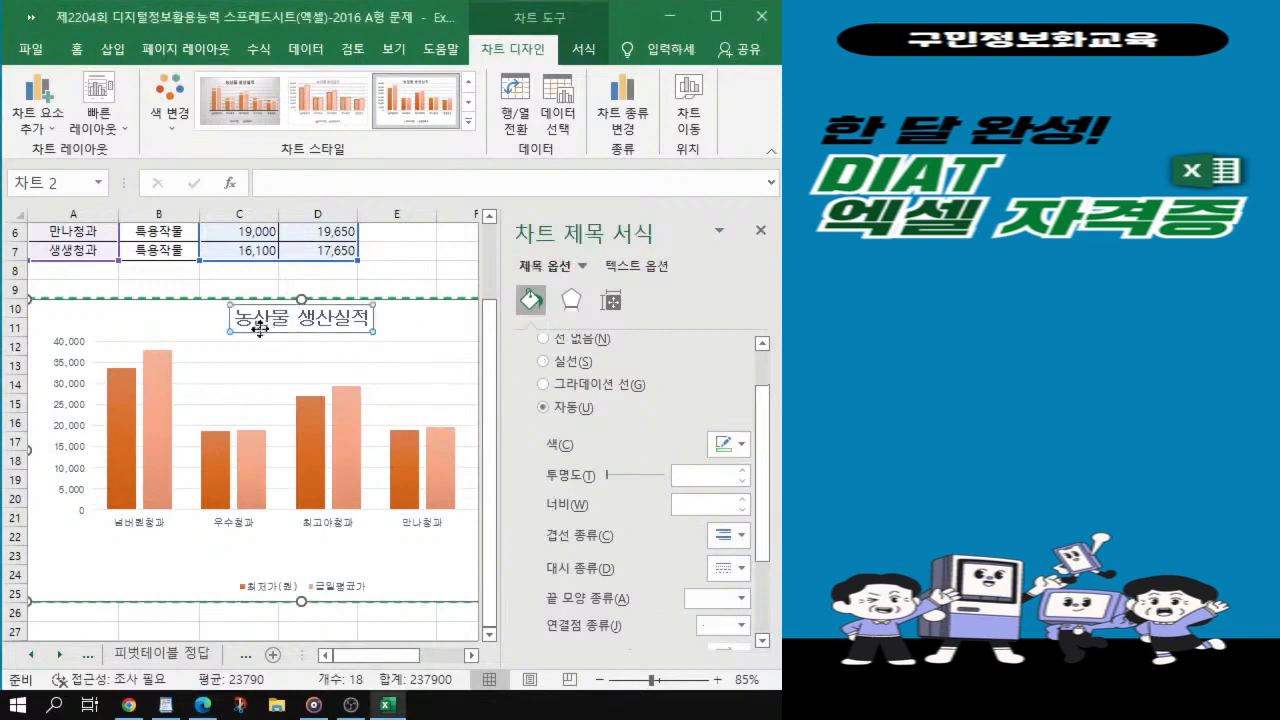
{"action": "key", "text": "ctrl+q"}
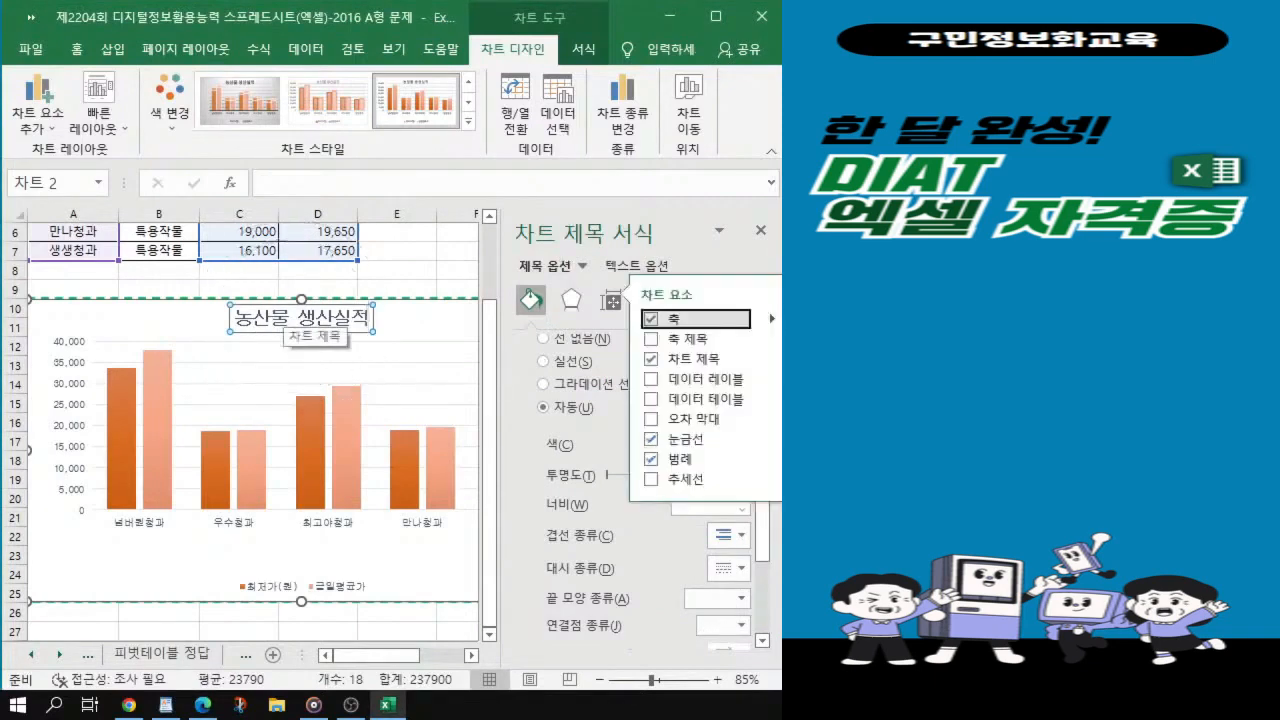
{"action": "key", "text": "Tab"}
{"action": "key", "text": "Escape"}
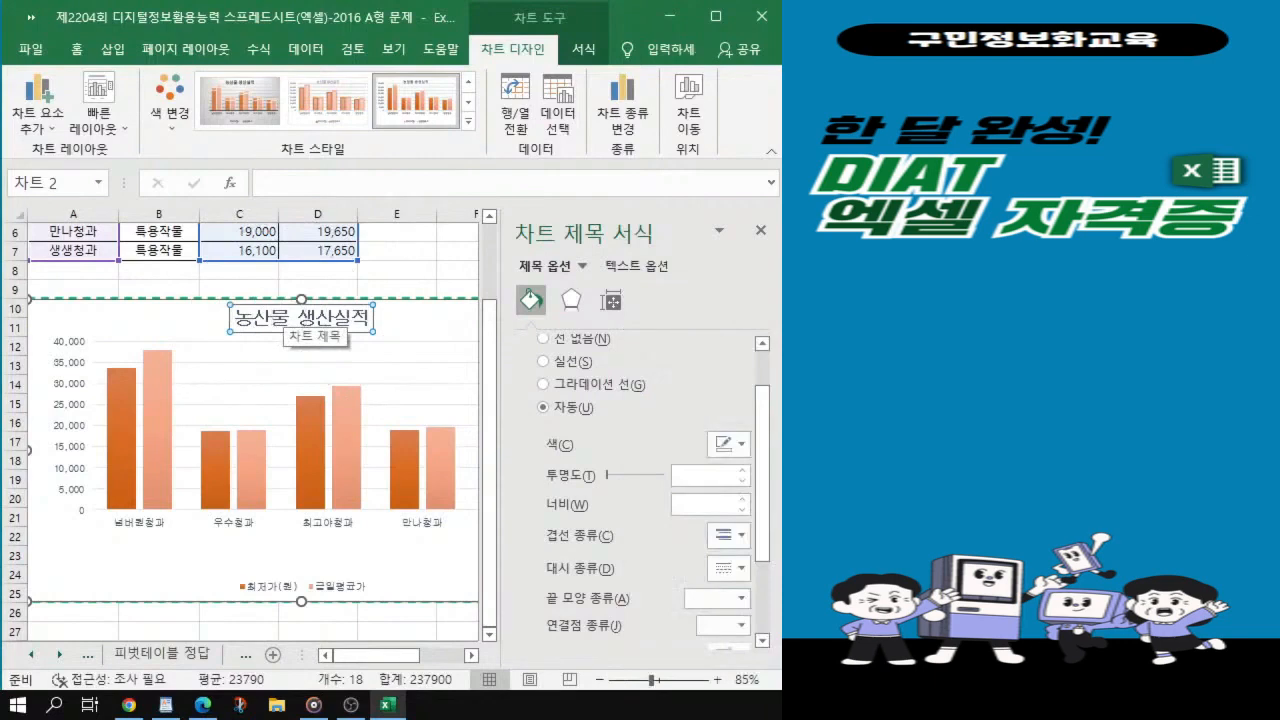
{"action": "left_click", "coordinate": [77, 50]}
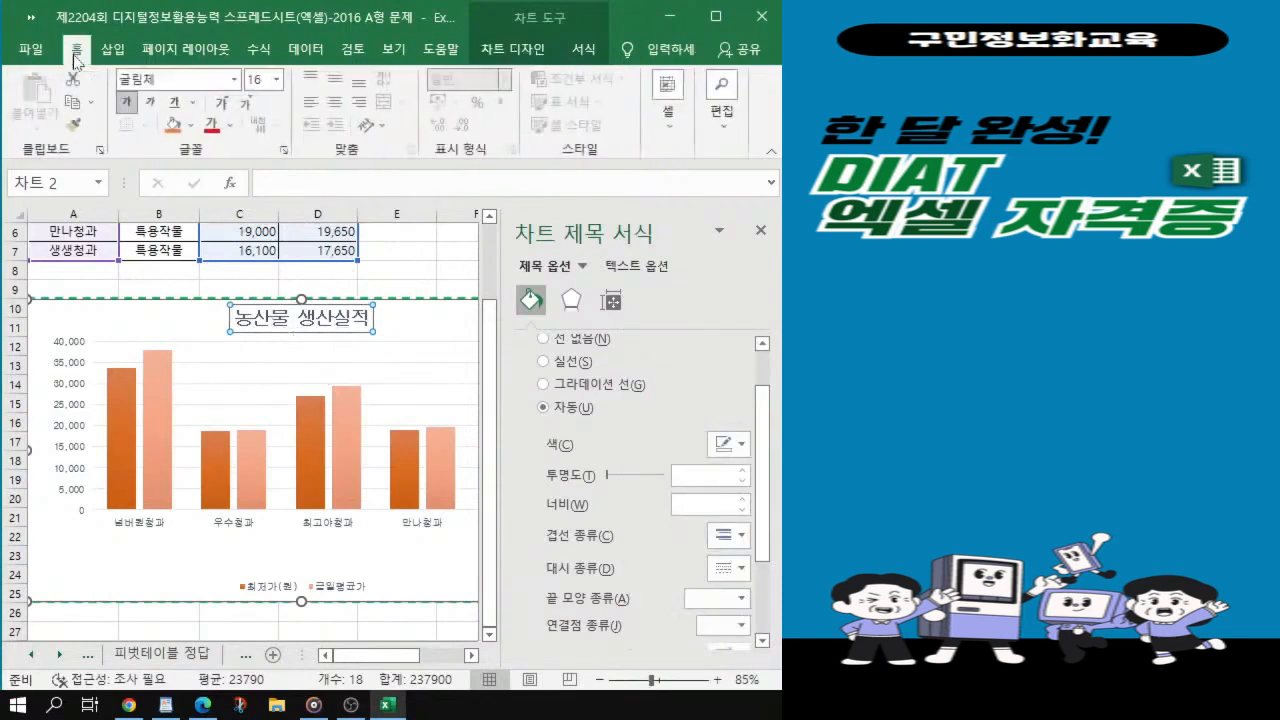
{"action": "left_click", "coordinate": [174, 80]}
{"action": "type", "text": "돋움체"}
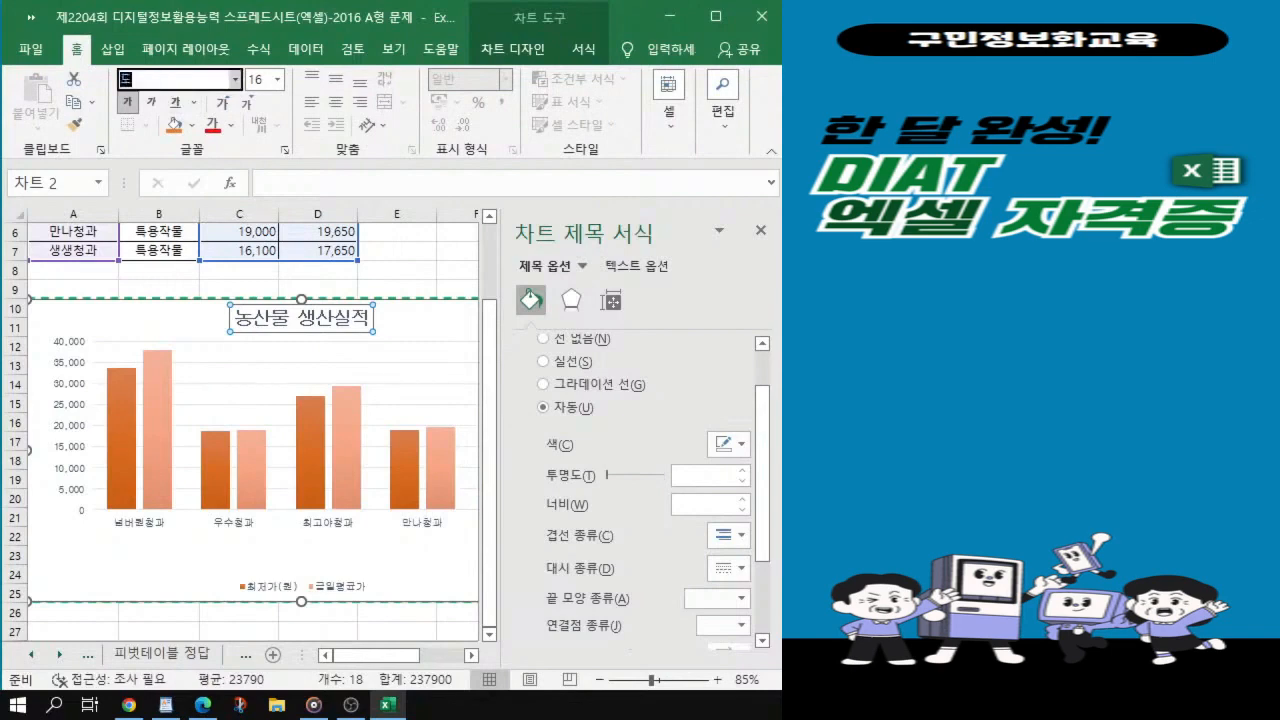
{"action": "key", "text": "Return"}
Step: Set the chart title's font size to 18
{"action": "left_click", "coordinate": [260, 79]}
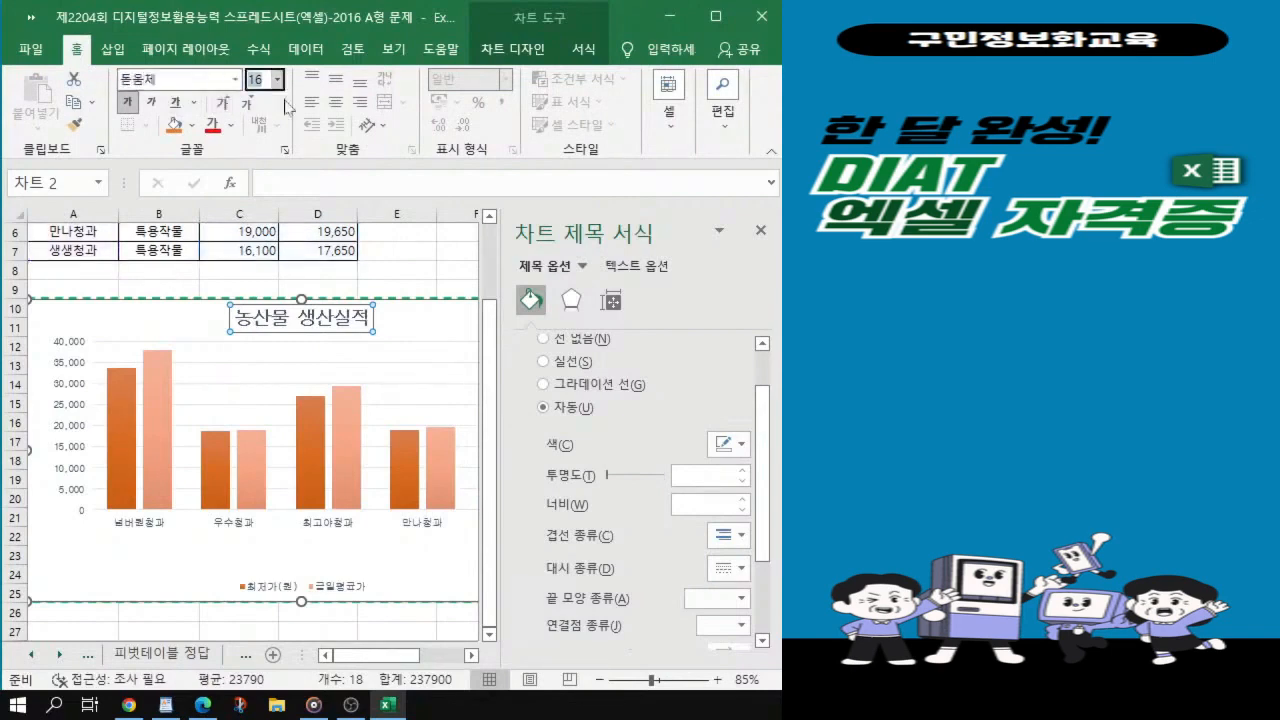
{"action": "type", "text": "18"}
{"action": "key", "text": "Return"}
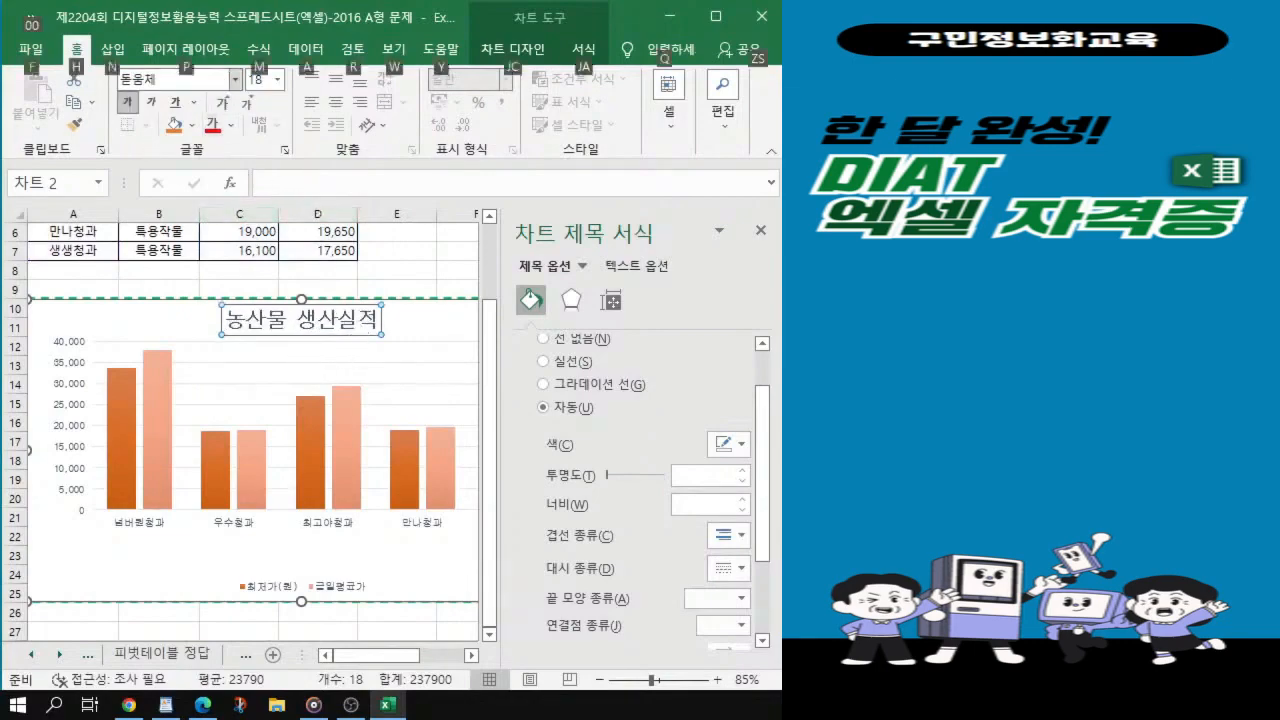
{"action": "key", "text": "alt"}
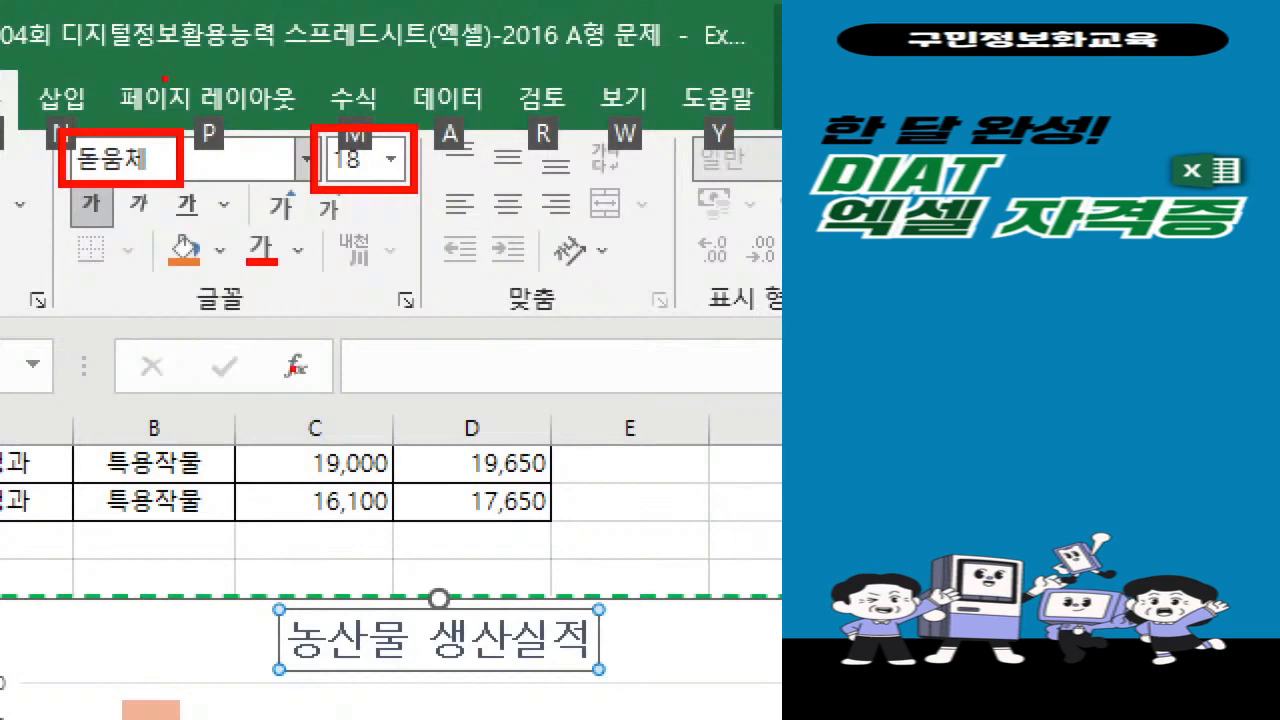
{"action": "key", "text": "Escape"}
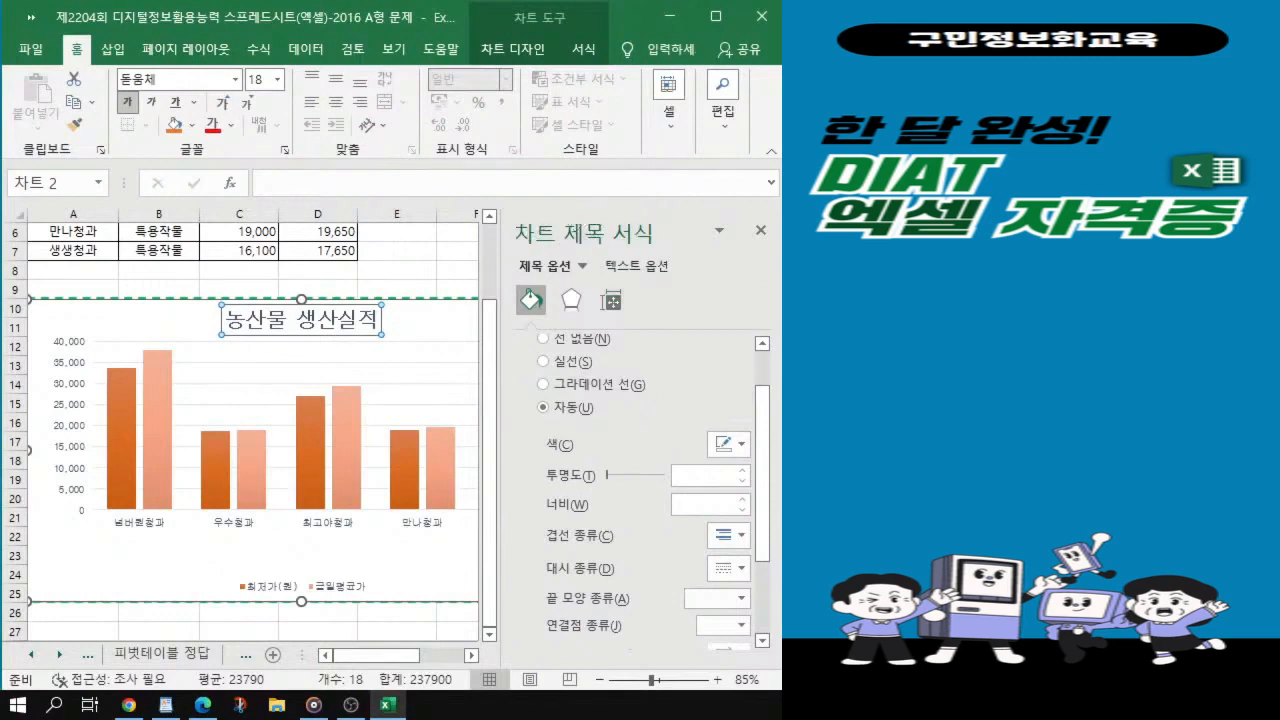
Step: Check the title conditions in the exam PDF and switch the chart title's fill to picture or texture fill
{"action": "key", "text": "alt+Tab"}
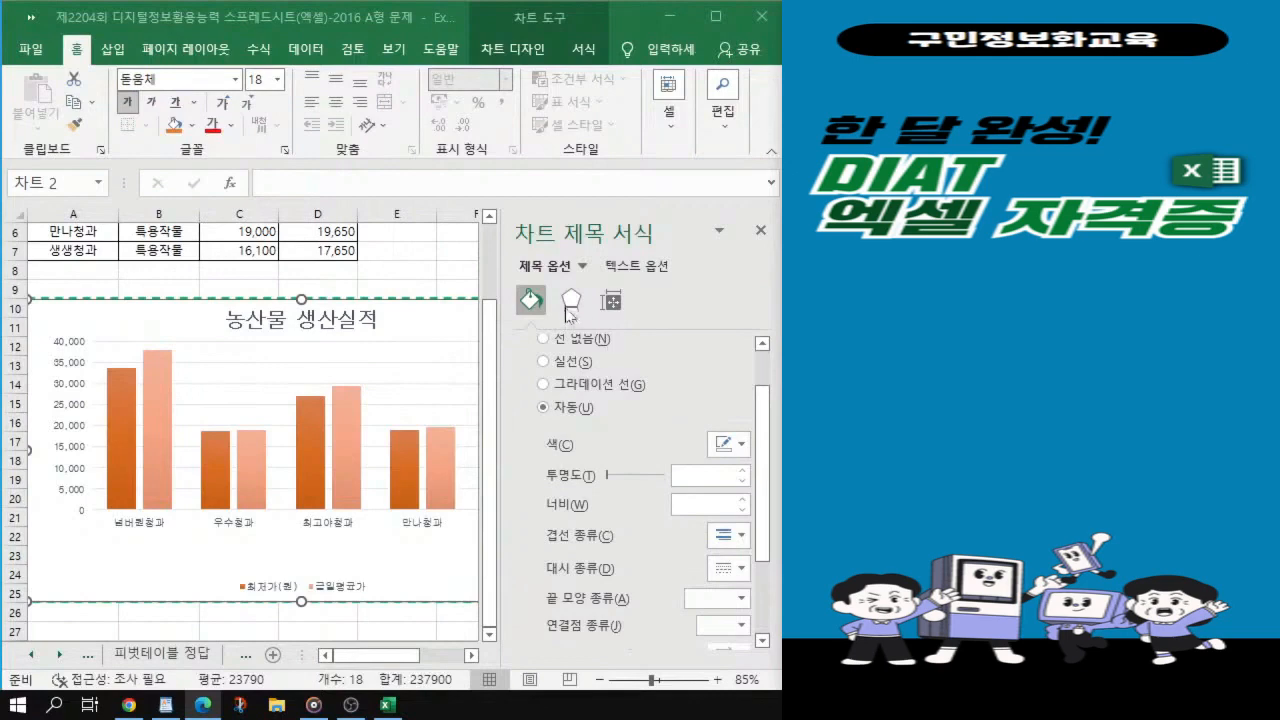
{"action": "scroll", "coordinate": [570, 338], "scroll_direction": "up", "scroll_amount": 2}
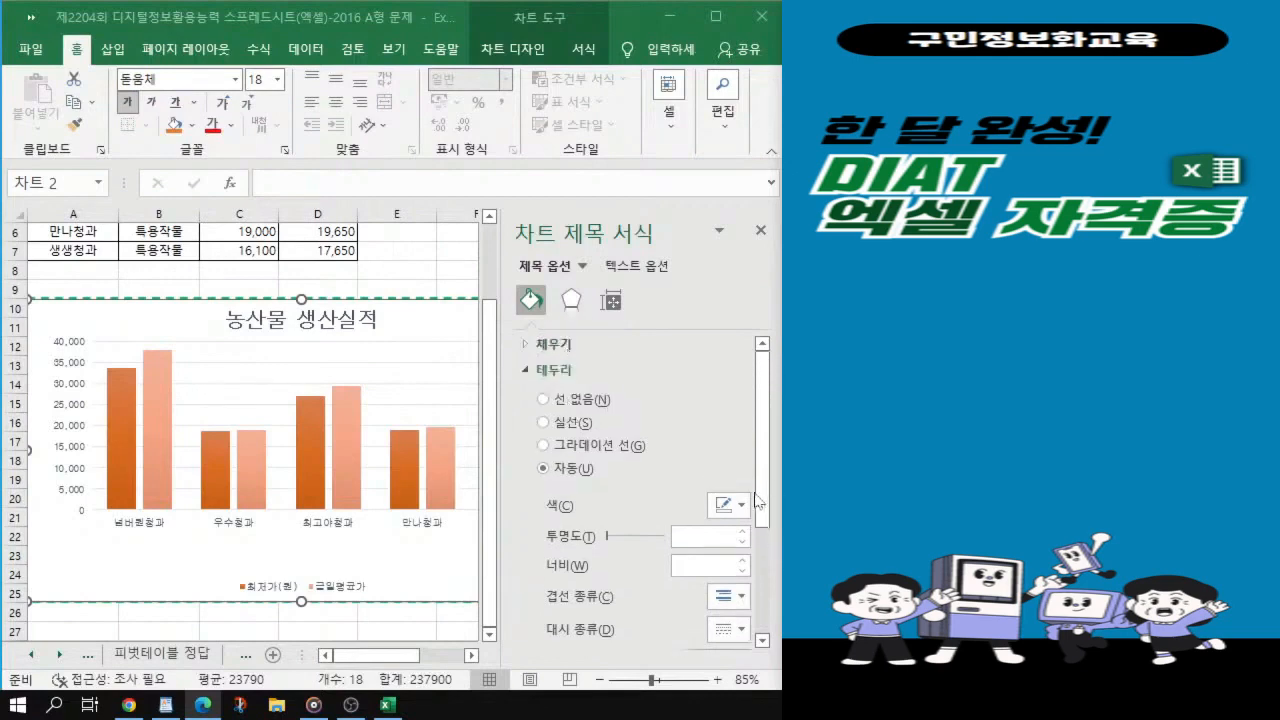
{"action": "mouse_move", "coordinate": [762, 505]}
{"action": "left_mouse_down"}
{"action": "mouse_move", "coordinate": [766, 596]}
{"action": "mouse_move", "coordinate": [764, 490]}
{"action": "left_mouse_up"}
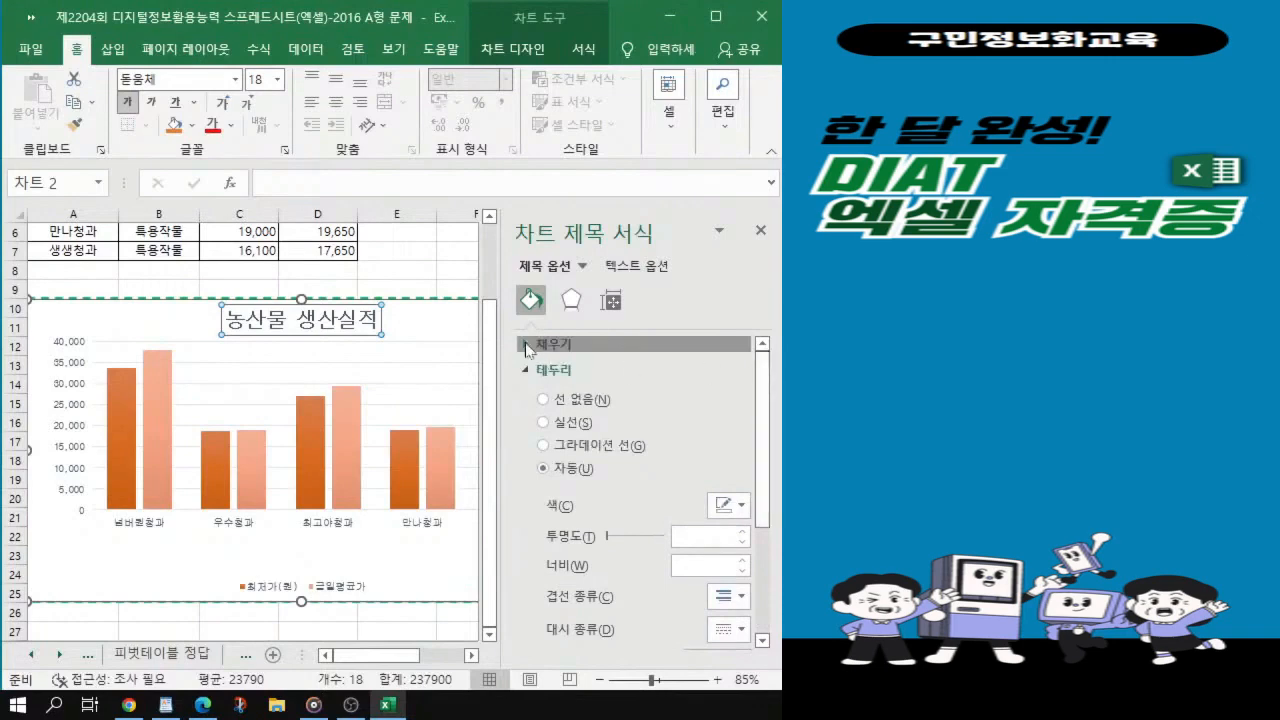
{"action": "left_click", "coordinate": [528, 345]}
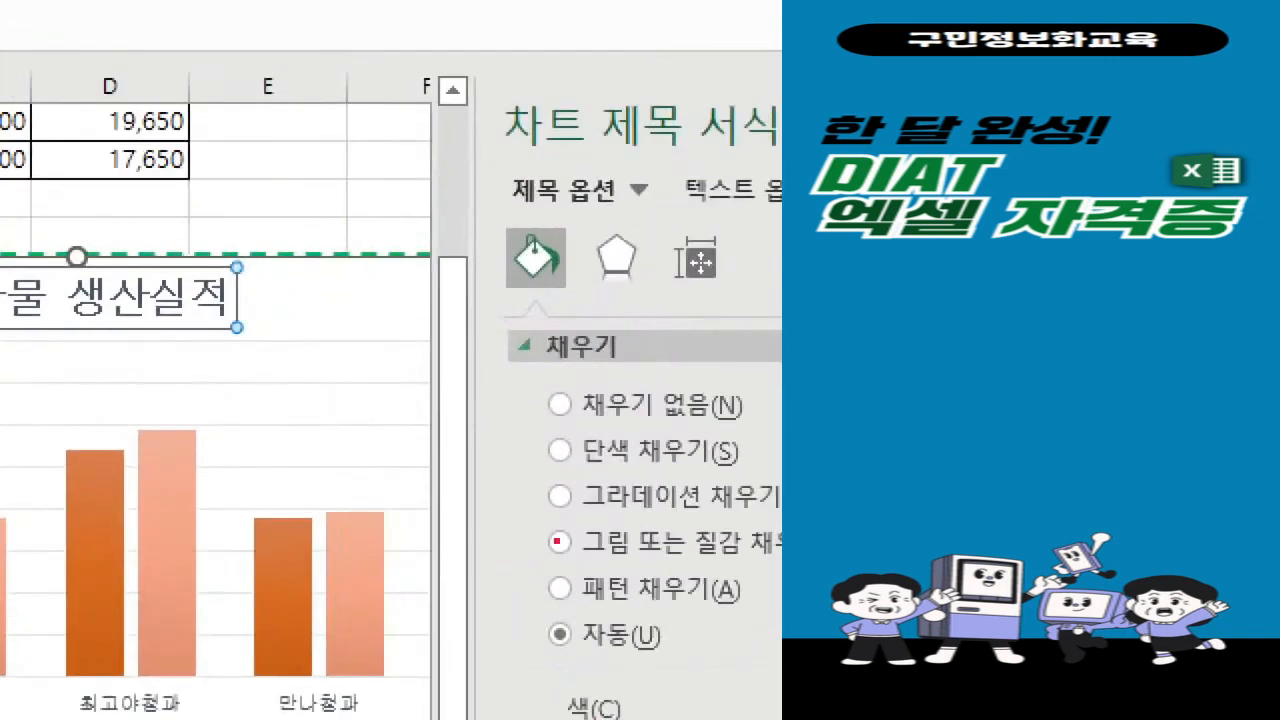
{"action": "left_click_drag", "start_coordinate": [517, 515], "coordinate": [870, 577]}
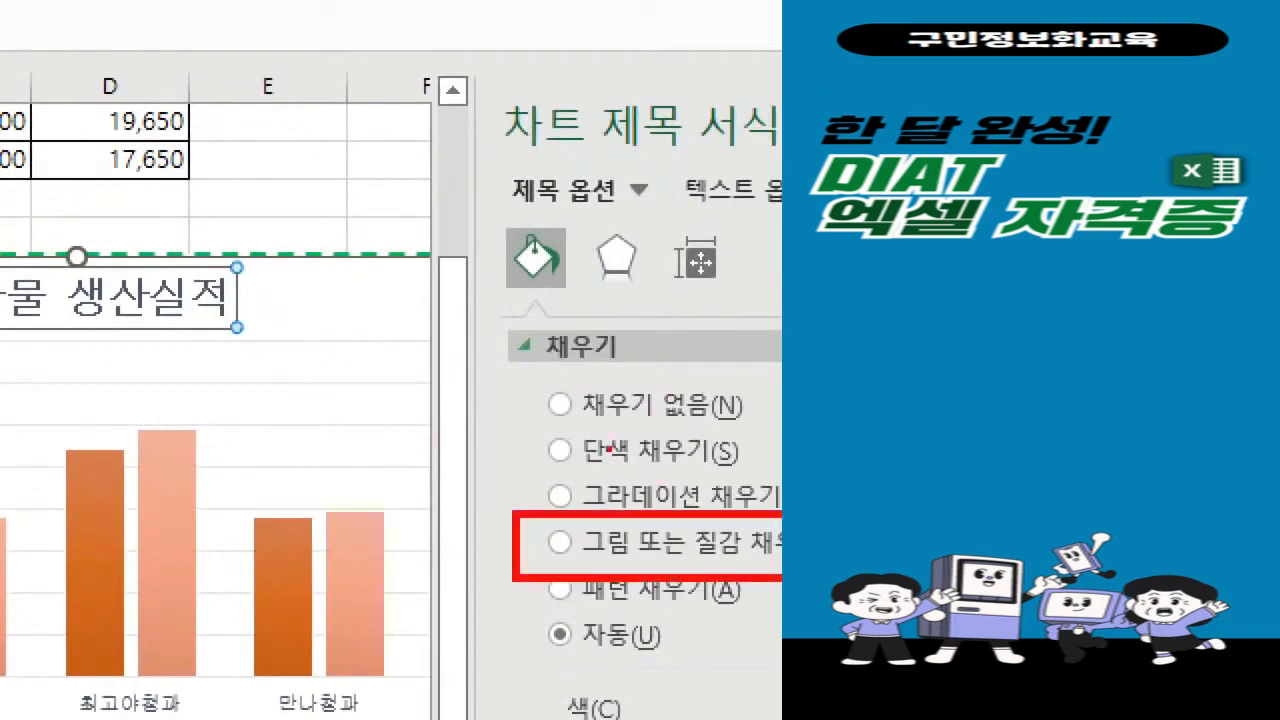
{"action": "mouse_move", "coordinate": [474, 318]}
{"action": "left_mouse_down"}
{"action": "mouse_move", "coordinate": [514, 337]}
{"action": "mouse_move", "coordinate": [673, 356]}
{"action": "left_mouse_up"}
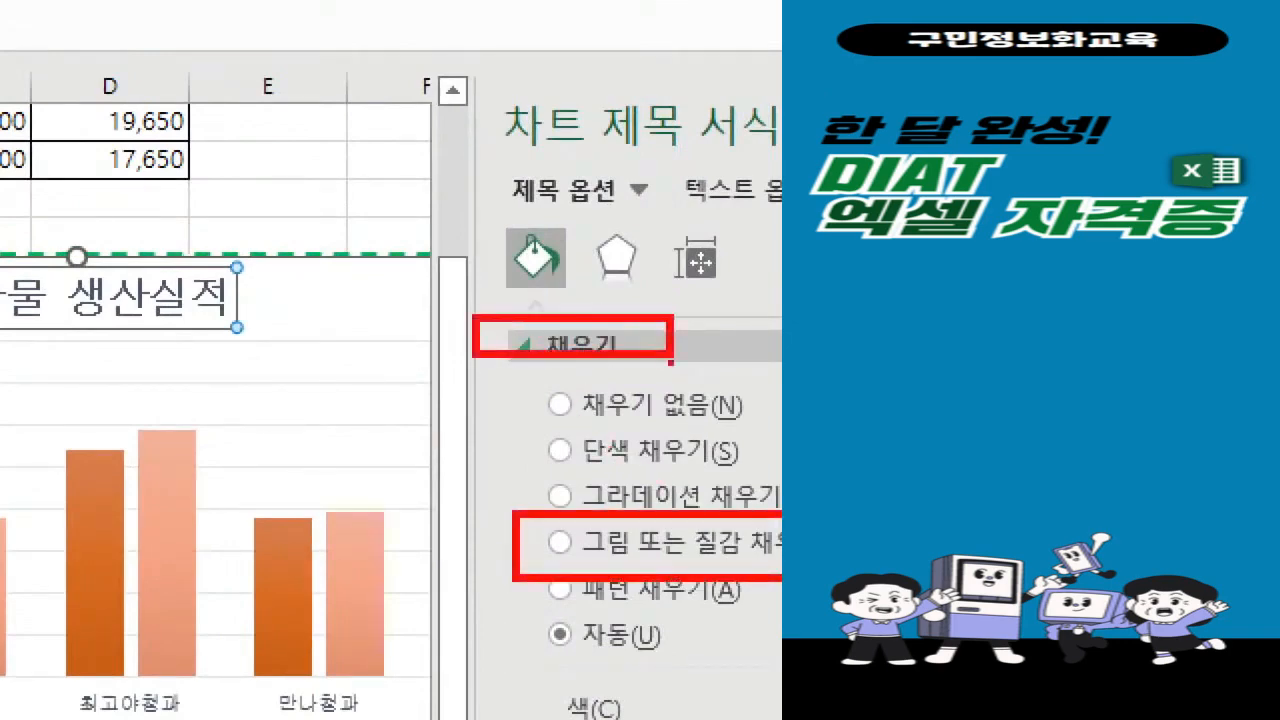
{"action": "mouse_move", "coordinate": [688, 312]}
{"action": "left_mouse_down"}
{"action": "mouse_move", "coordinate": [704, 350]}
{"action": "mouse_move", "coordinate": [740, 296]}
{"action": "left_mouse_up"}
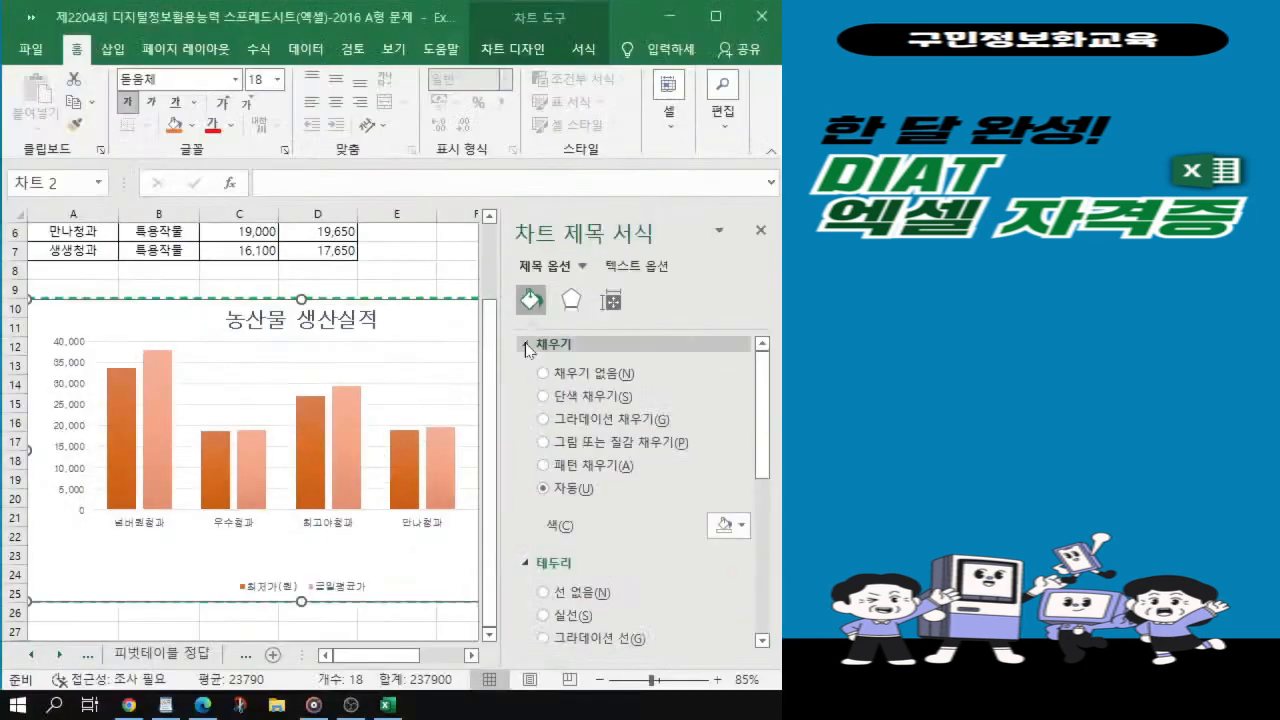
{"action": "left_click", "coordinate": [575, 543]}
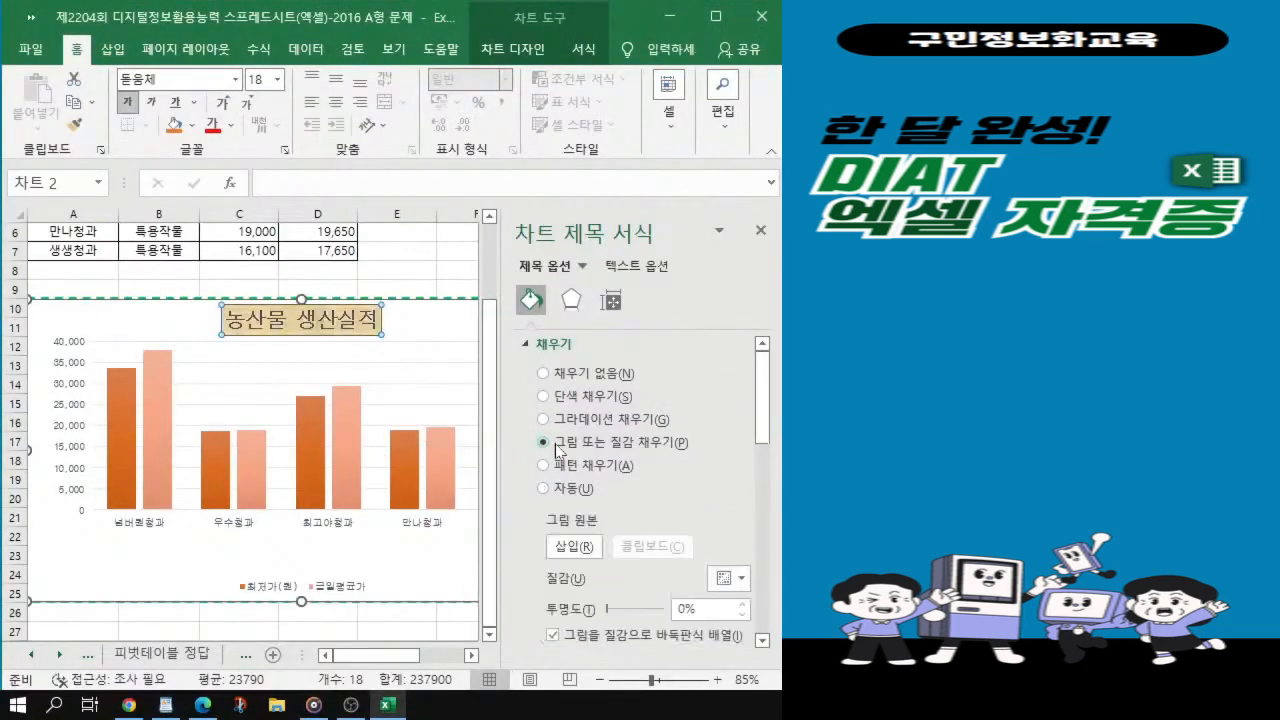
Step: Apply the light beige parchment-like texture to the chart title's fill
{"action": "key", "text": "ctrl"}
{"action": "key", "text": "ctrl"}
{"action": "left_click", "coordinate": [738, 578]}
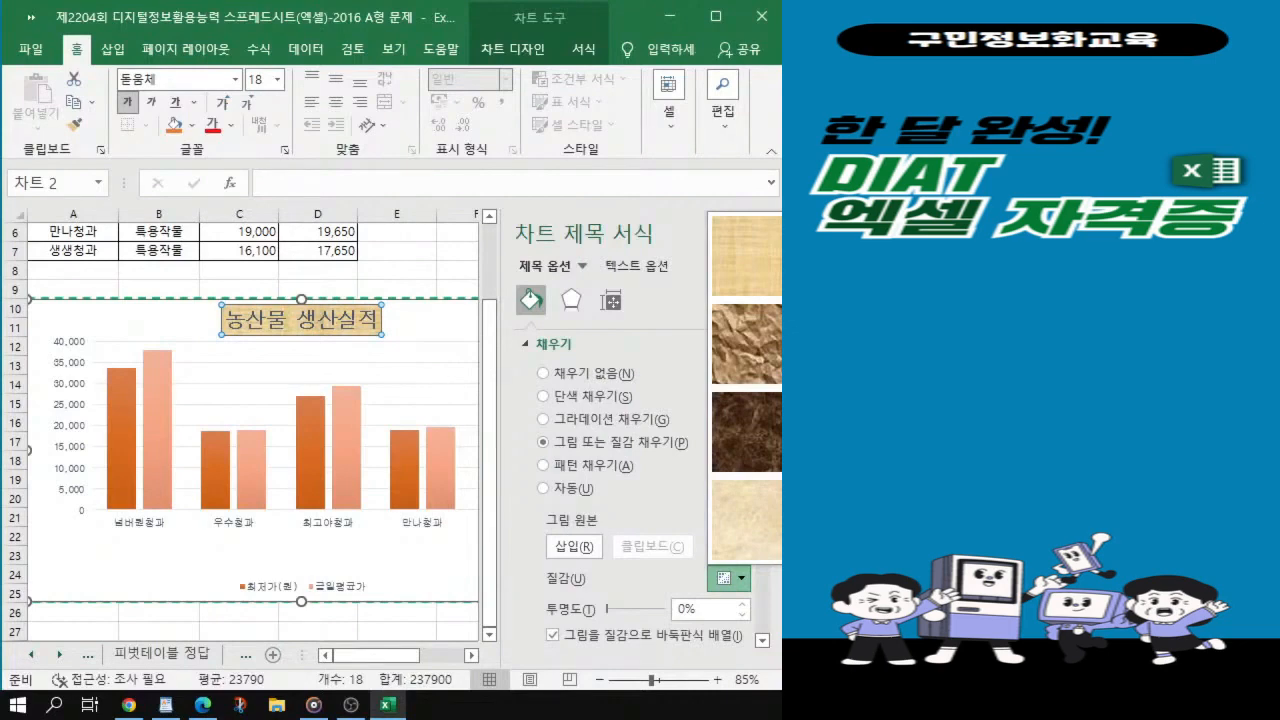
{"action": "left_click", "coordinate": [746, 520]}
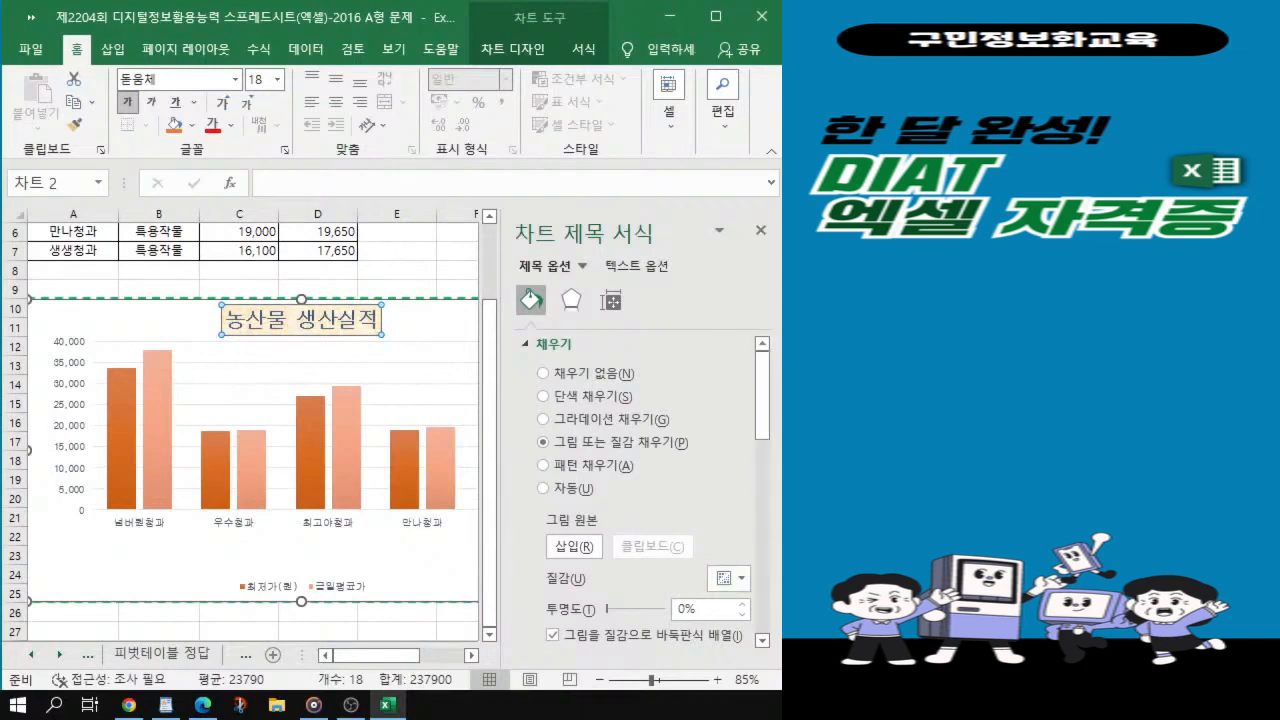
Step: Select the chart's plot area and set its fill to gradient fill, checking the conditions in the exam PDF
{"action": "key", "text": "alt+Tab"}
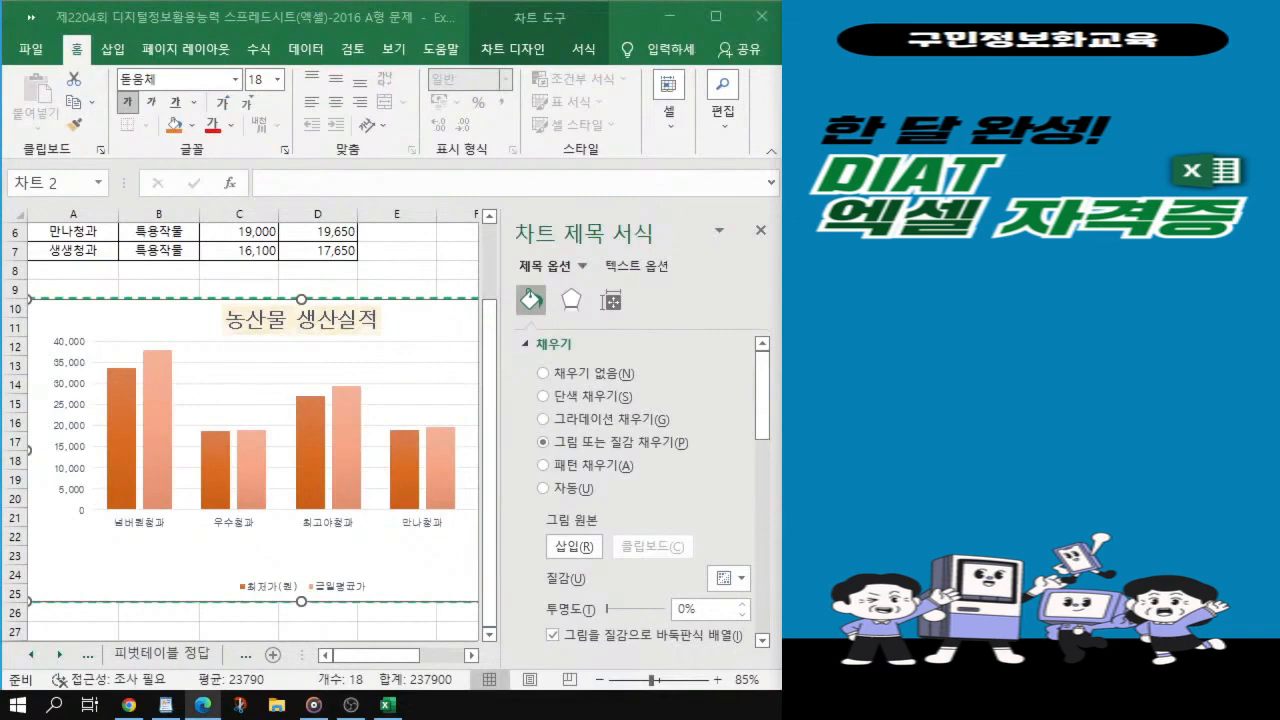
{"action": "left_click", "coordinate": [246, 358]}
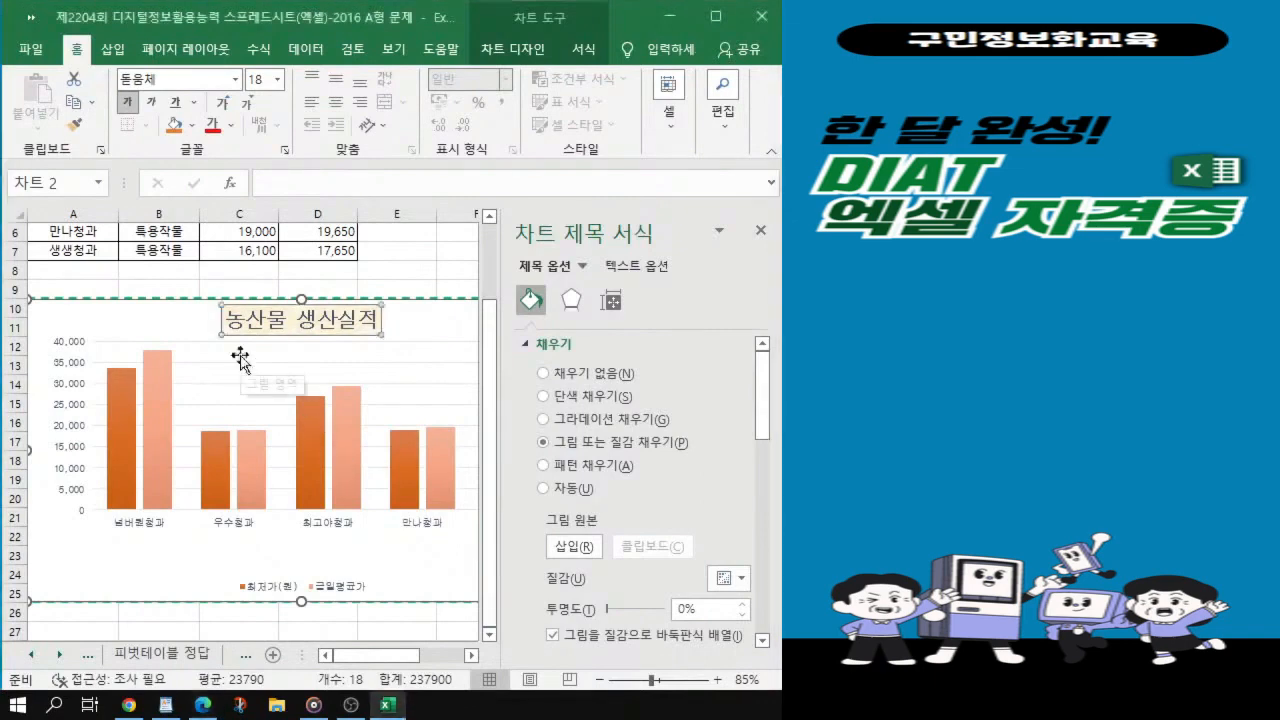
{"action": "left_click", "coordinate": [240, 355]}
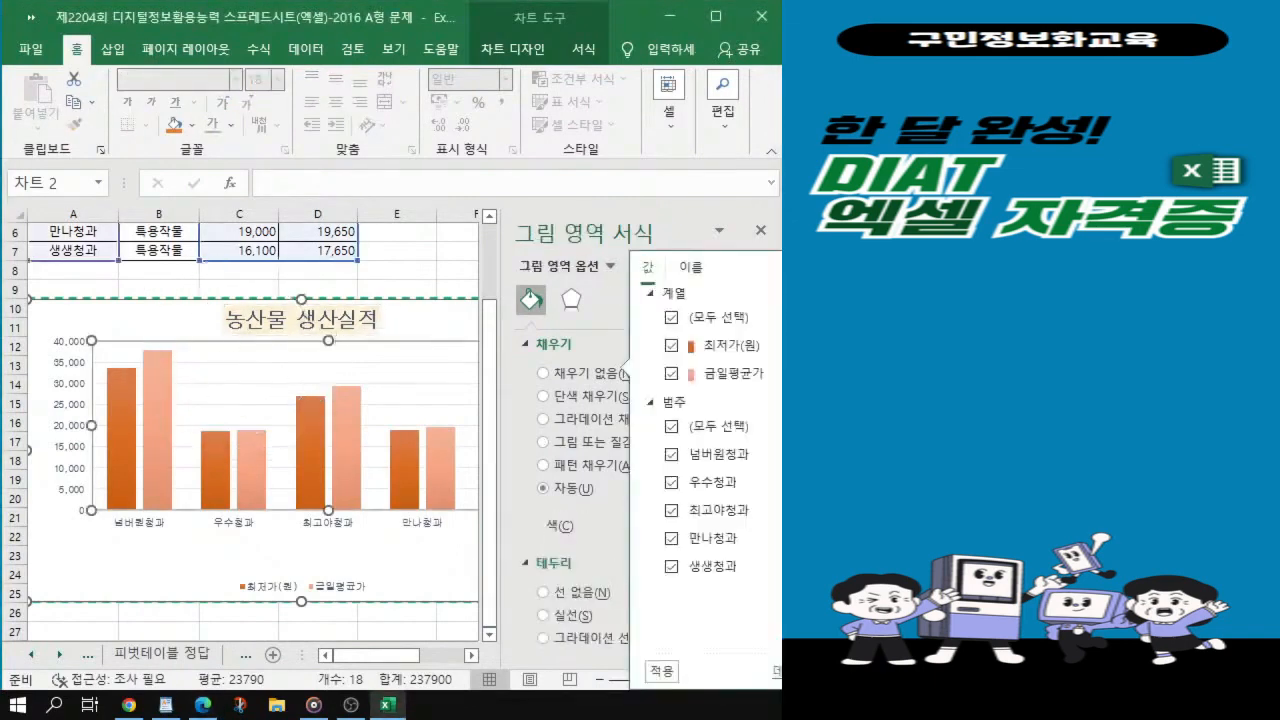
{"action": "key", "text": "alt+Tab"}
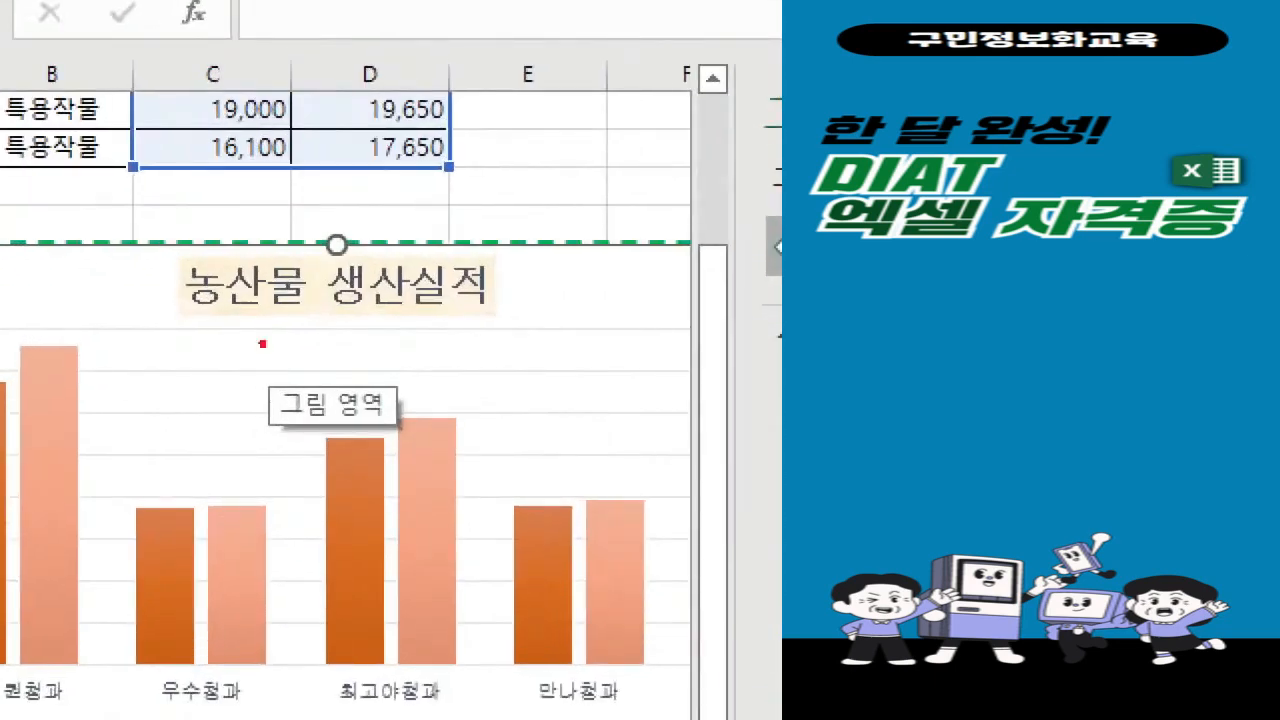
{"action": "left_click_drag", "start_coordinate": [262, 344], "coordinate": [298, 339]}
{"action": "left_click_drag", "start_coordinate": [750, 64], "coordinate": [980, 150]}
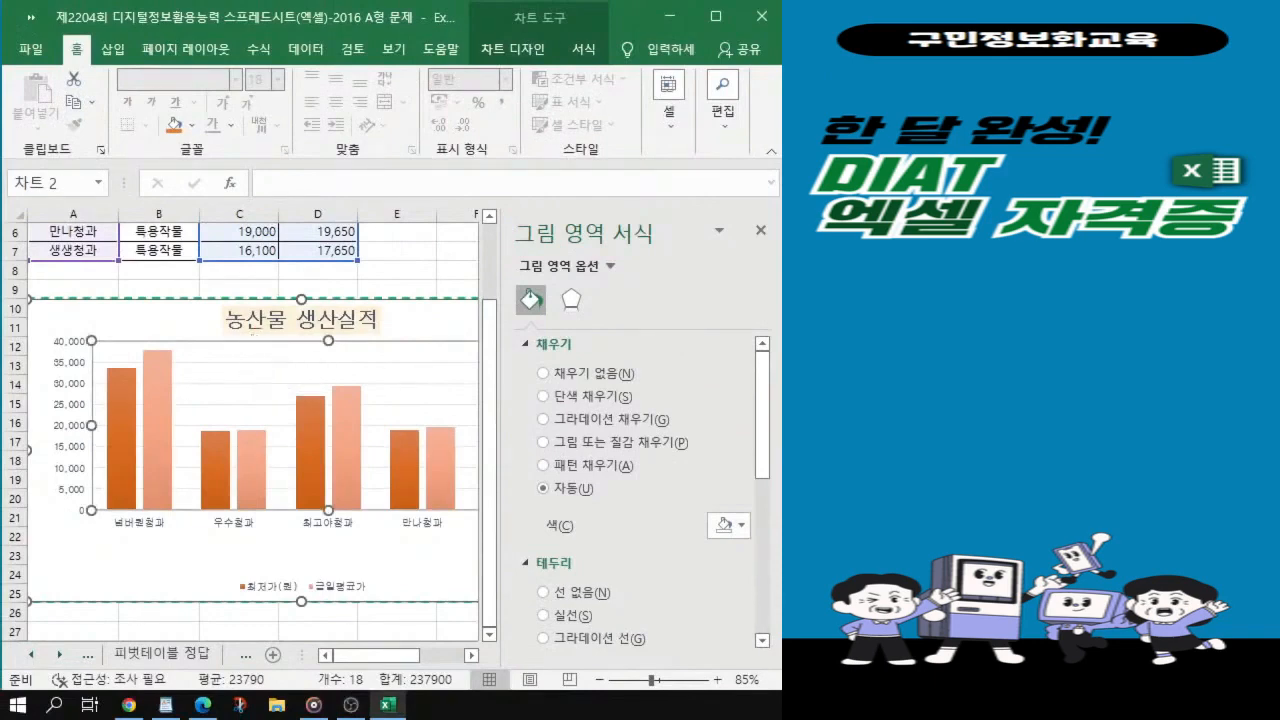
{"action": "left_click", "coordinate": [1030, 400]}
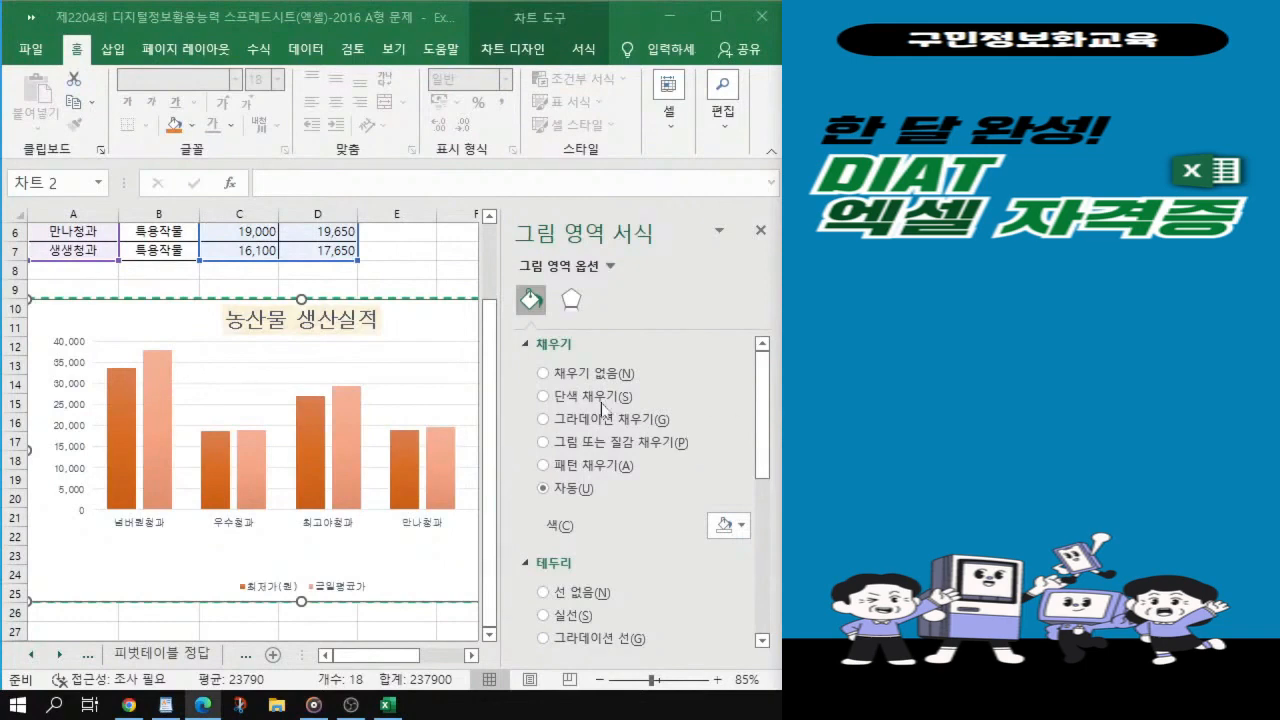
{"action": "left_click", "coordinate": [558, 428]}
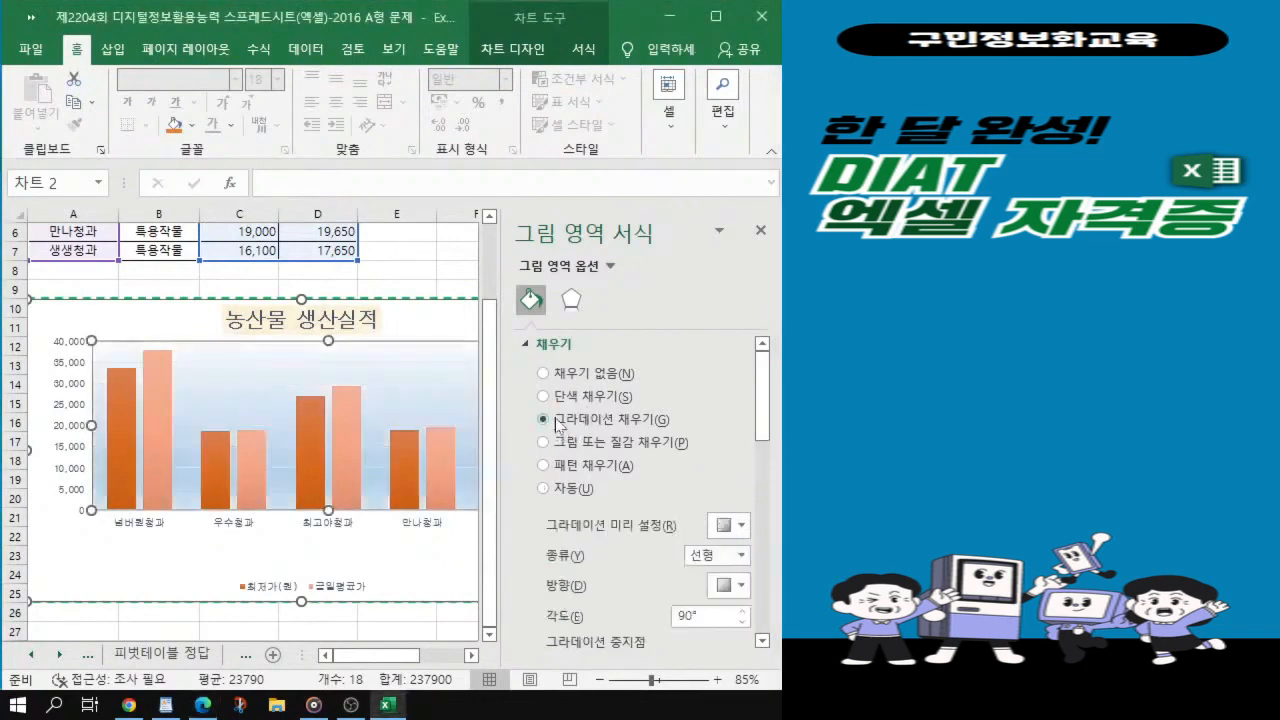
Step: Apply the light green radial preset gradient from the second row of presets to the plot area, checking the exam PDF
{"action": "left_click", "coordinate": [1030, 400]}
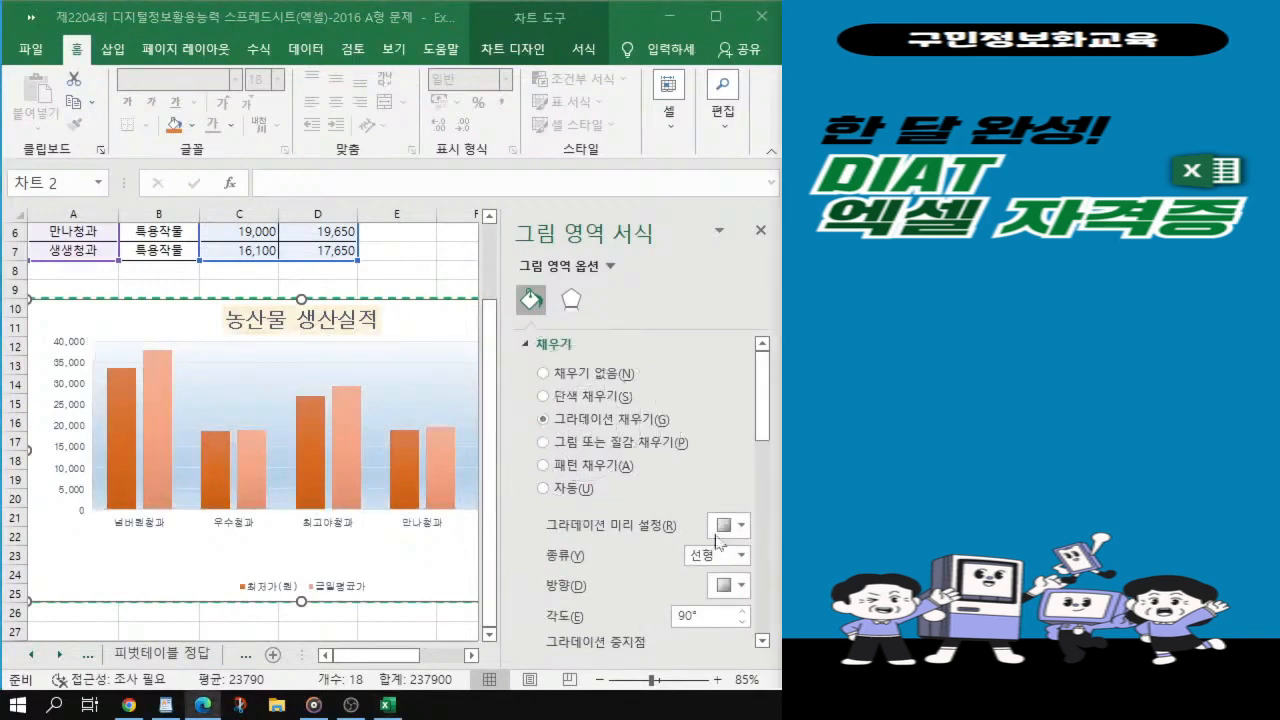
{"action": "key", "text": "ctrl"}
{"action": "key", "text": "ctrl"}
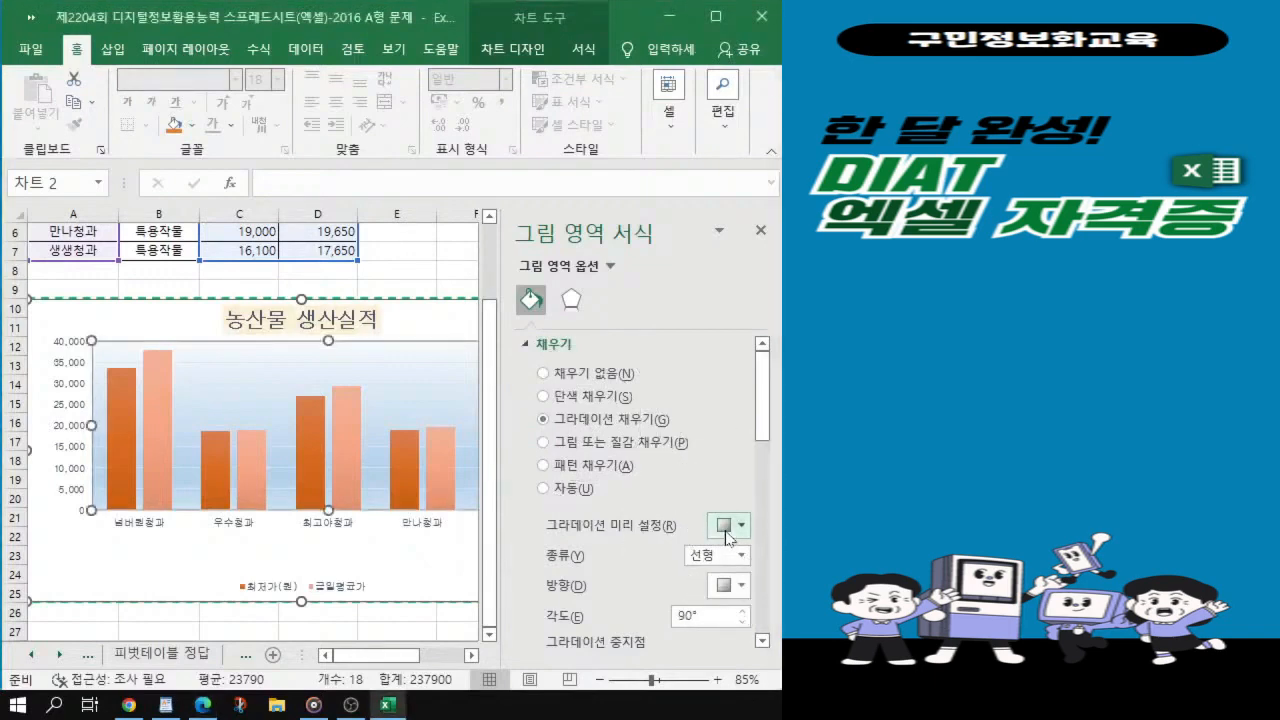
{"action": "left_click", "coordinate": [727, 533]}
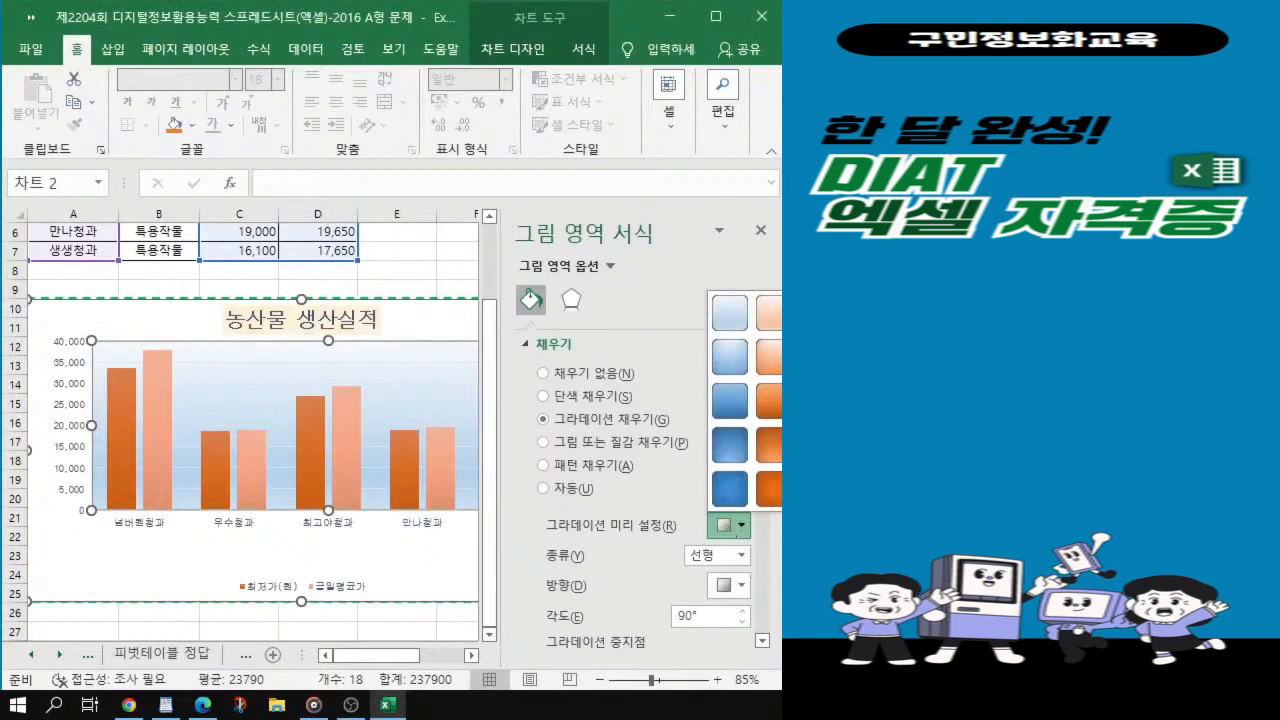
{"action": "left_click", "coordinate": [906, 313]}
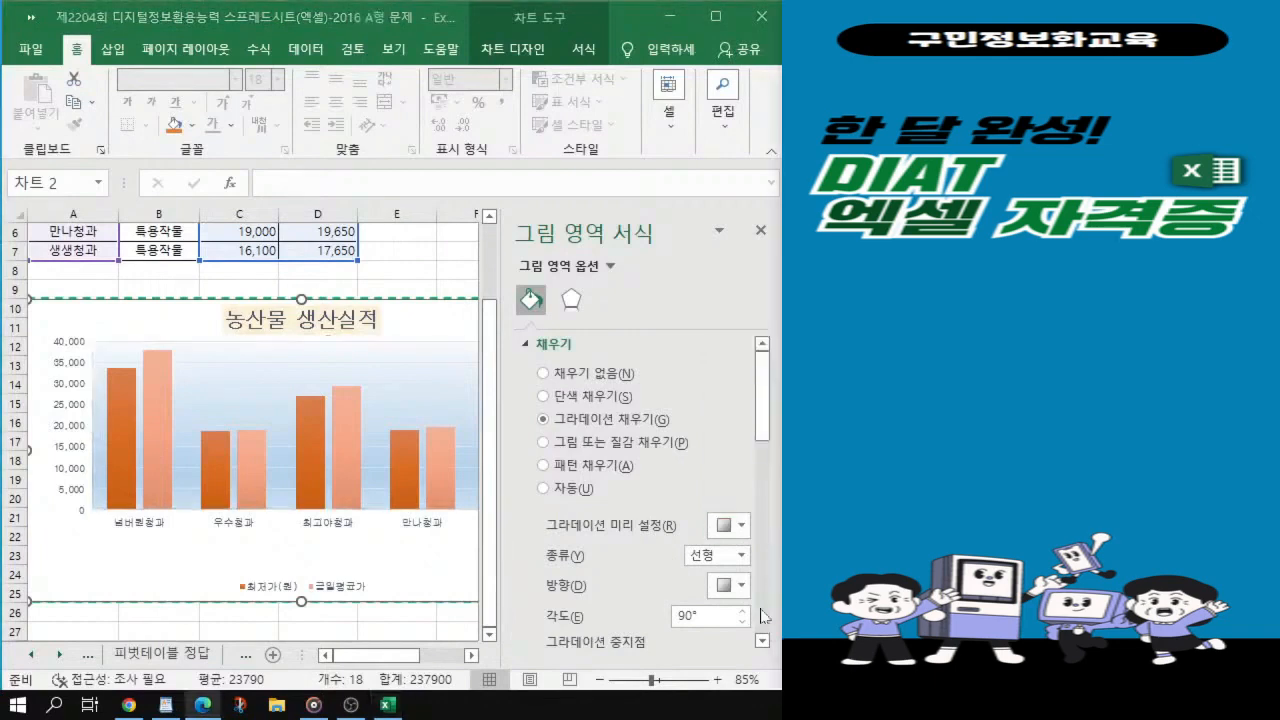
{"action": "left_click", "coordinate": [729, 527]}
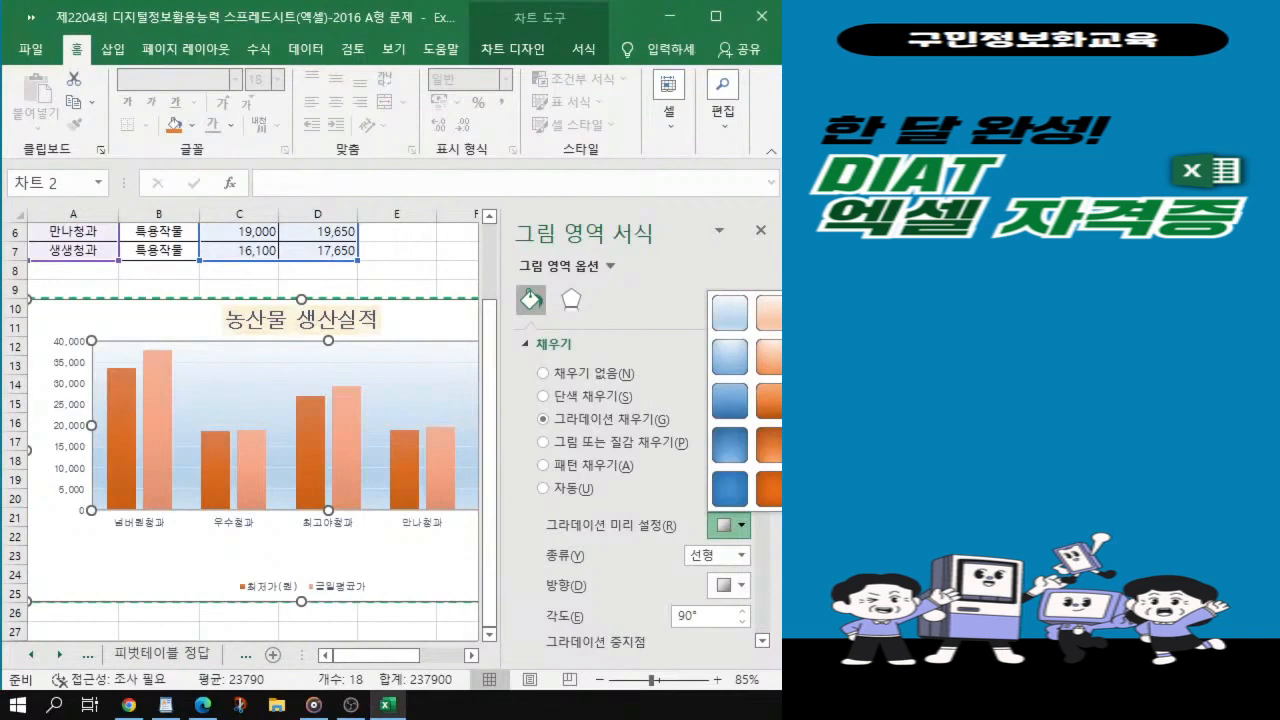
{"action": "left_click", "coordinate": [950, 357]}
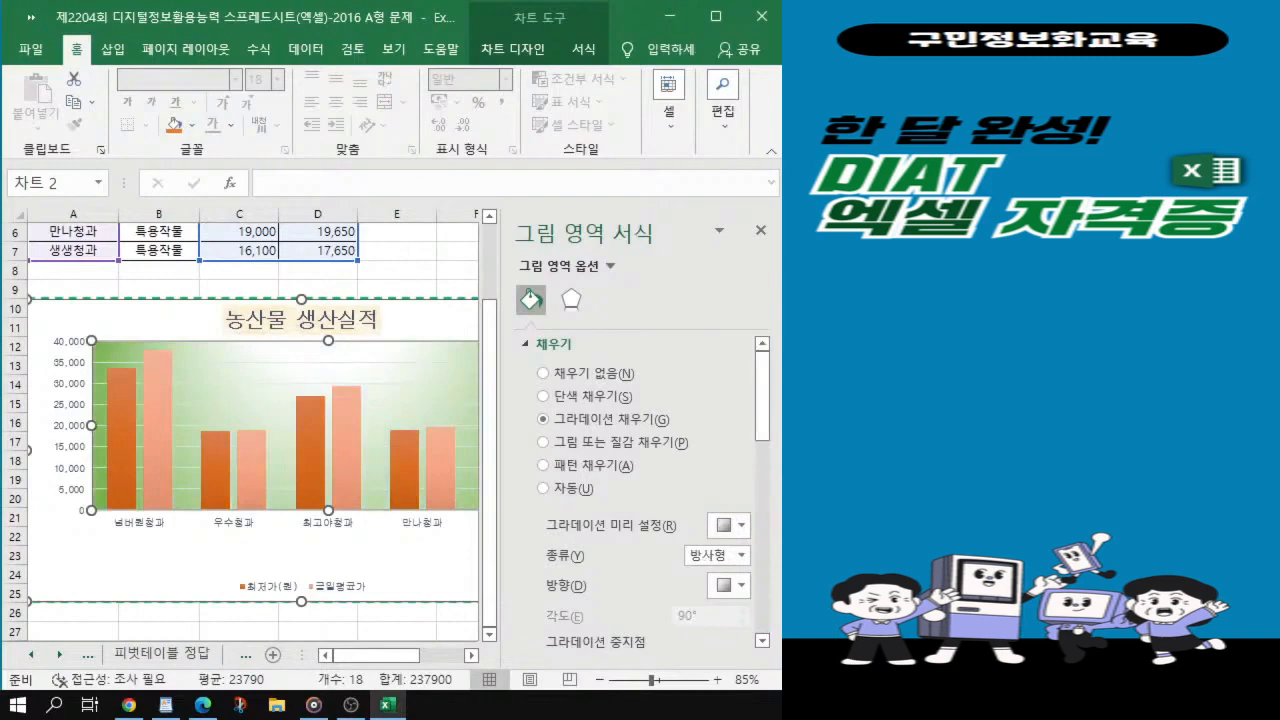
Step: Set the gradient type of the chart's plot area fill to rectangular (사각형)
{"action": "key", "text": "alt+Tab"}
{"action": "left_click", "coordinate": [728, 565]}
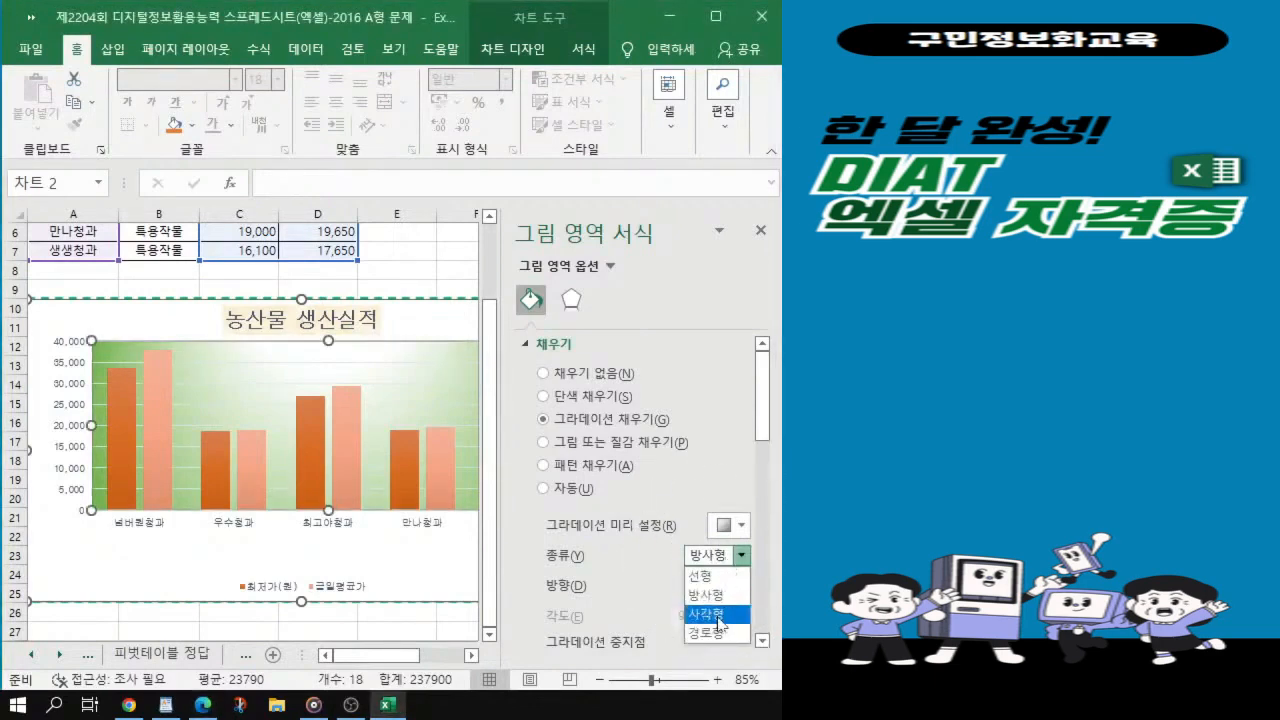
{"action": "key", "text": "ctrl+1"}
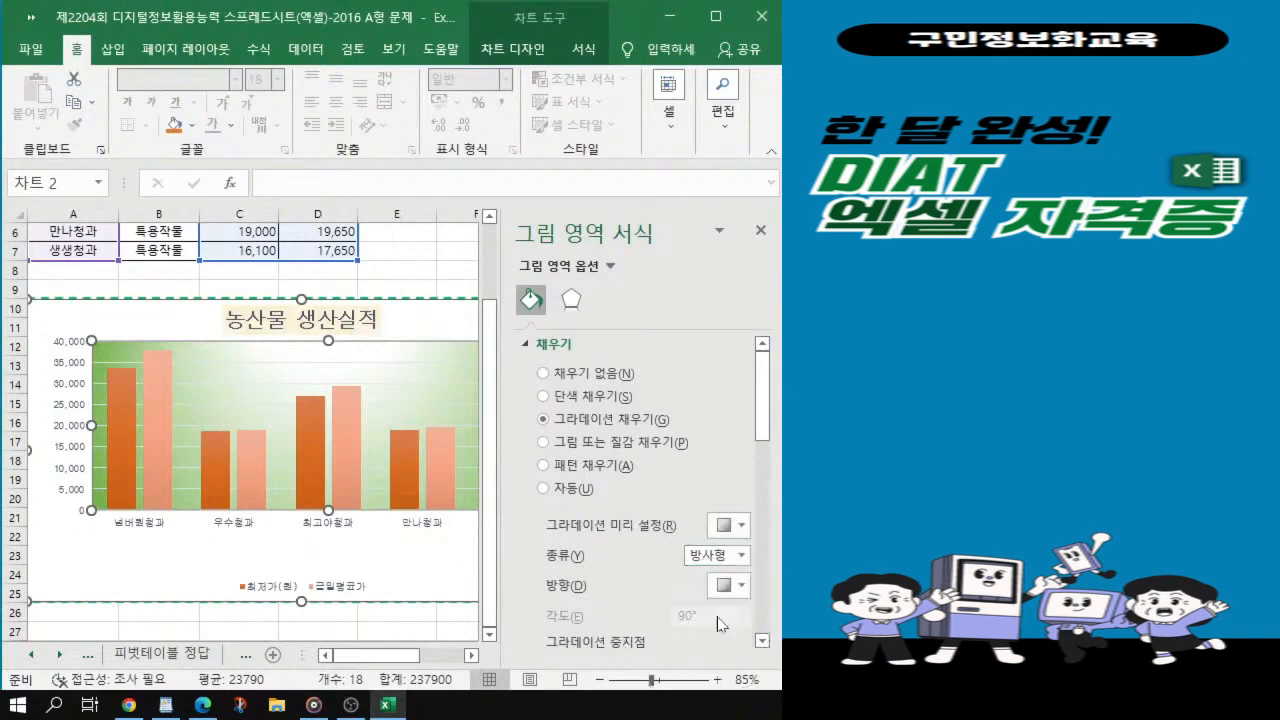
{"action": "left_click", "coordinate": [684, 540]}
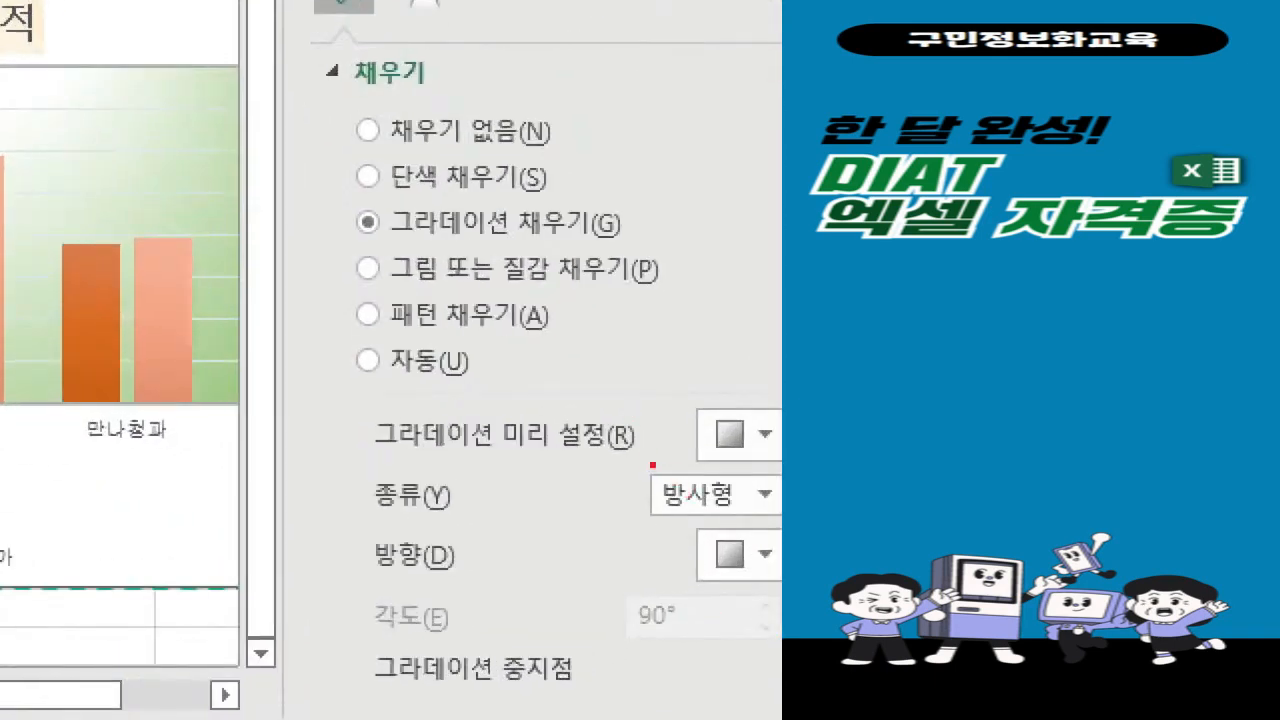
{"action": "mouse_move", "coordinate": [656, 483]}
{"action": "left_mouse_down"}
{"action": "mouse_move", "coordinate": [738, 540]}
{"action": "mouse_move", "coordinate": [796, 534]}
{"action": "left_mouse_up"}
{"action": "left_click_drag", "start_coordinate": [696, 485], "coordinate": [672, 501]}
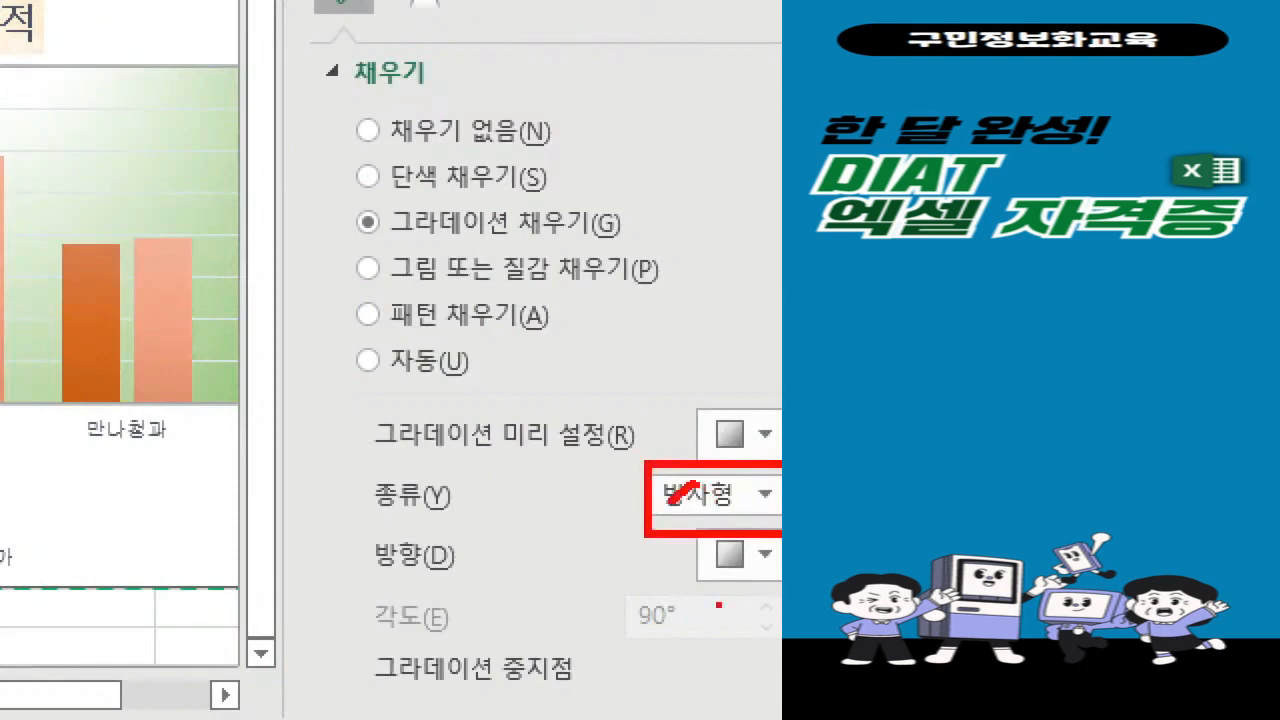
{"action": "key", "text": "Escape"}
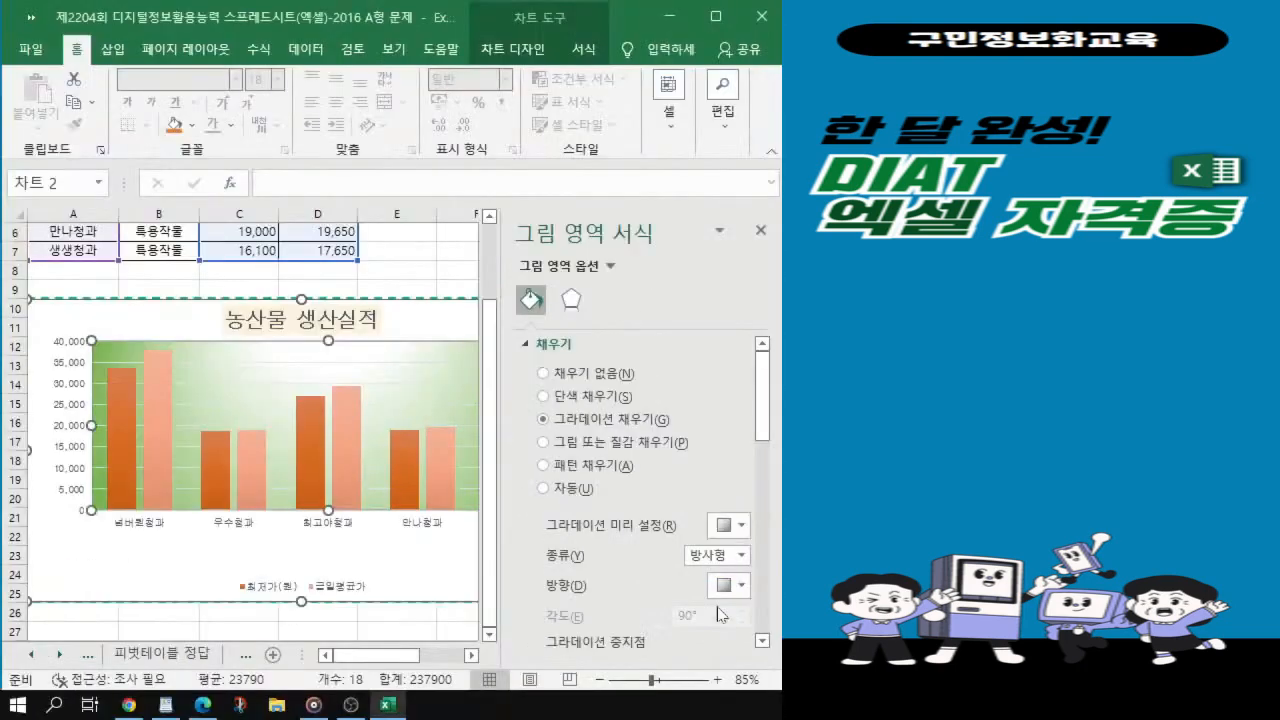
{"action": "left_click", "coordinate": [740, 555]}
{"action": "left_click", "coordinate": [728, 610]}
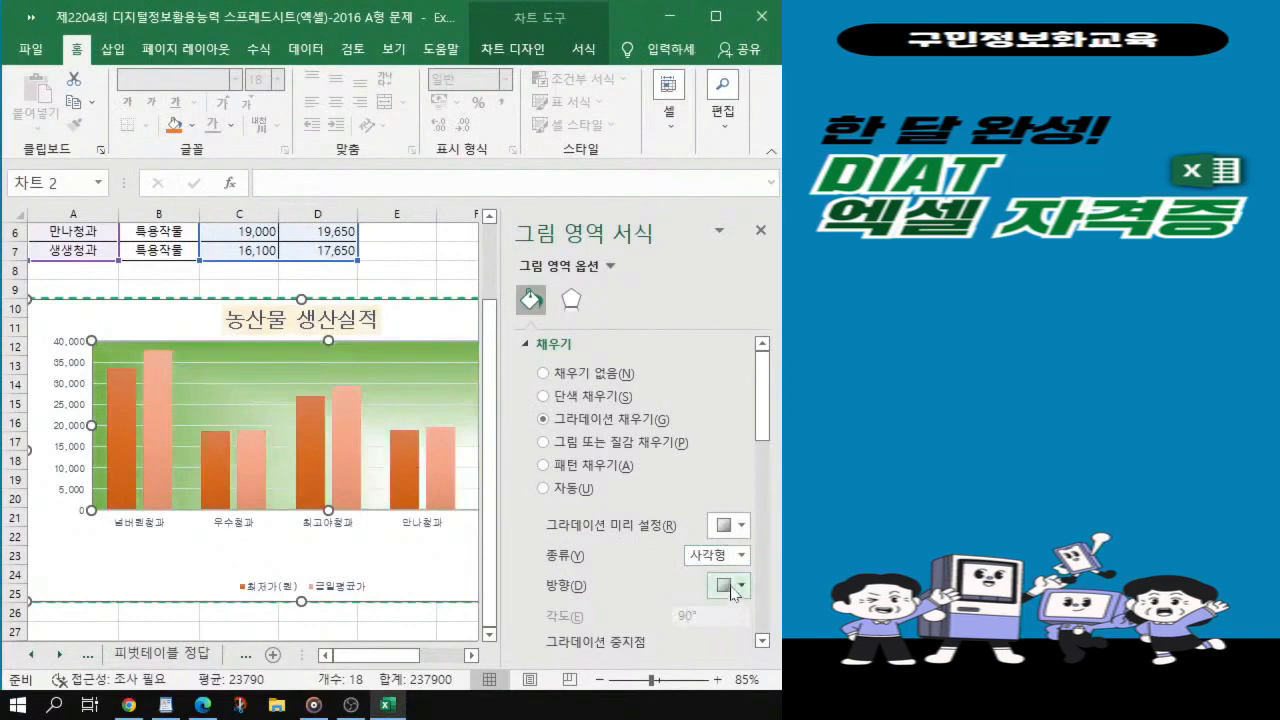
Step: Set the plot area's rectangular gradient to spread from the center and close the formatting pane
{"action": "left_click", "coordinate": [733, 588]}
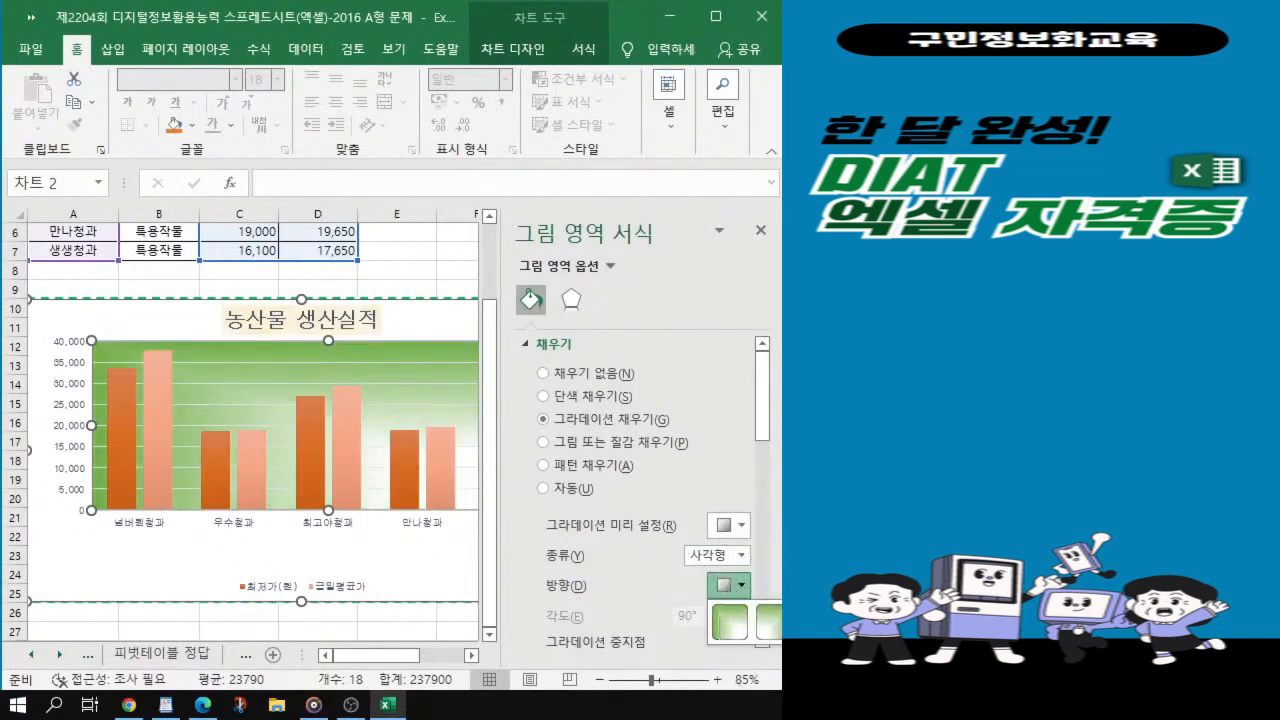
{"action": "left_click", "coordinate": [818, 622]}
{"action": "left_click", "coordinate": [730, 586]}
{"action": "left_click", "coordinate": [820, 622]}
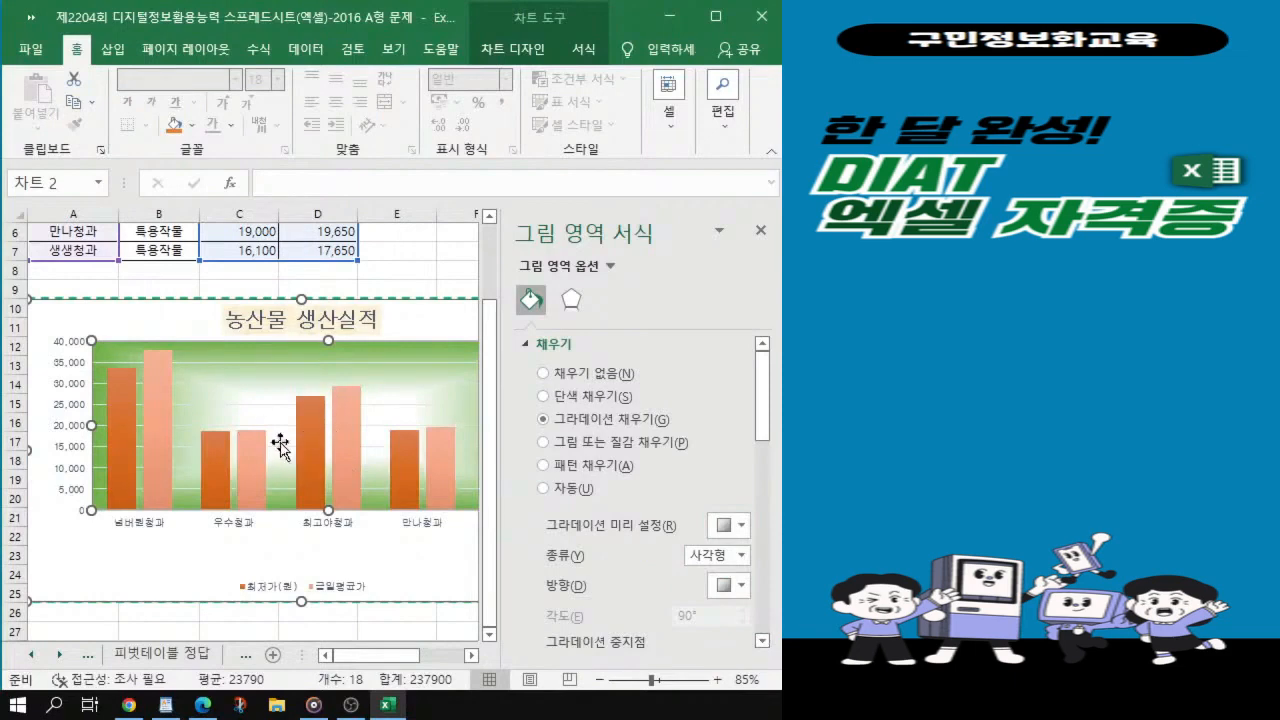
{"action": "left_click", "coordinate": [761, 233]}
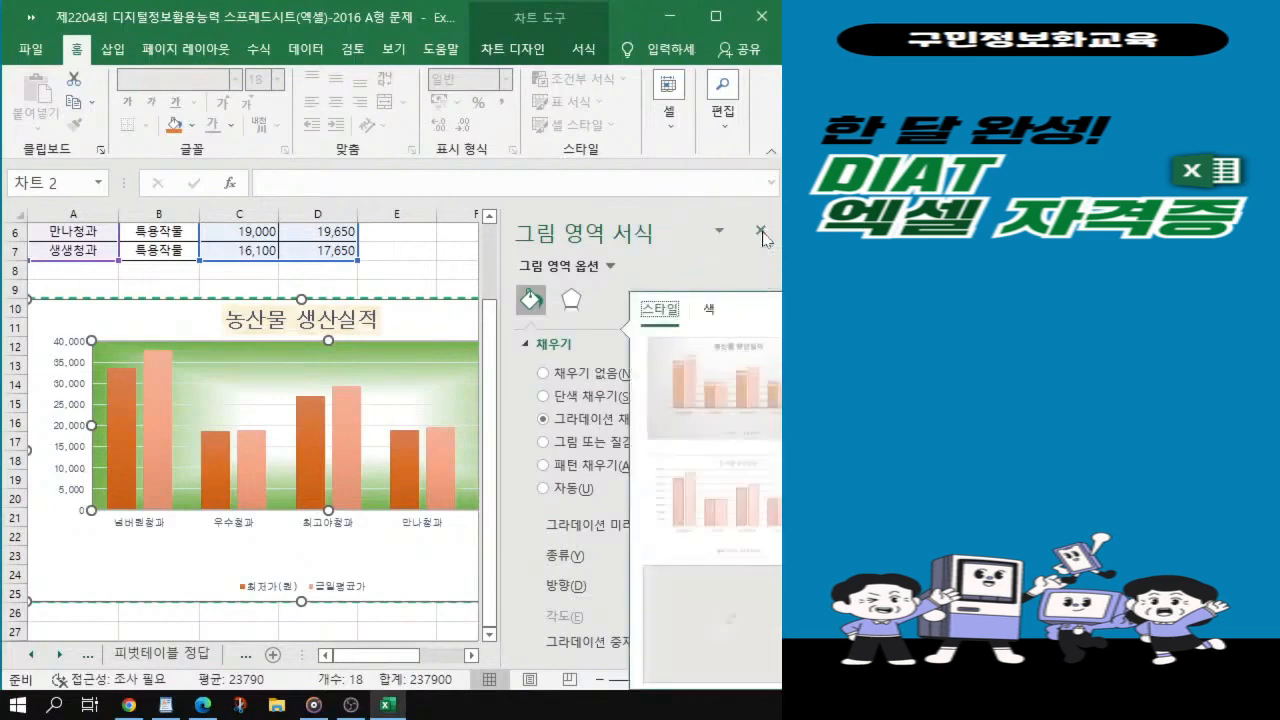
{"action": "left_click", "coordinate": [761, 233]}
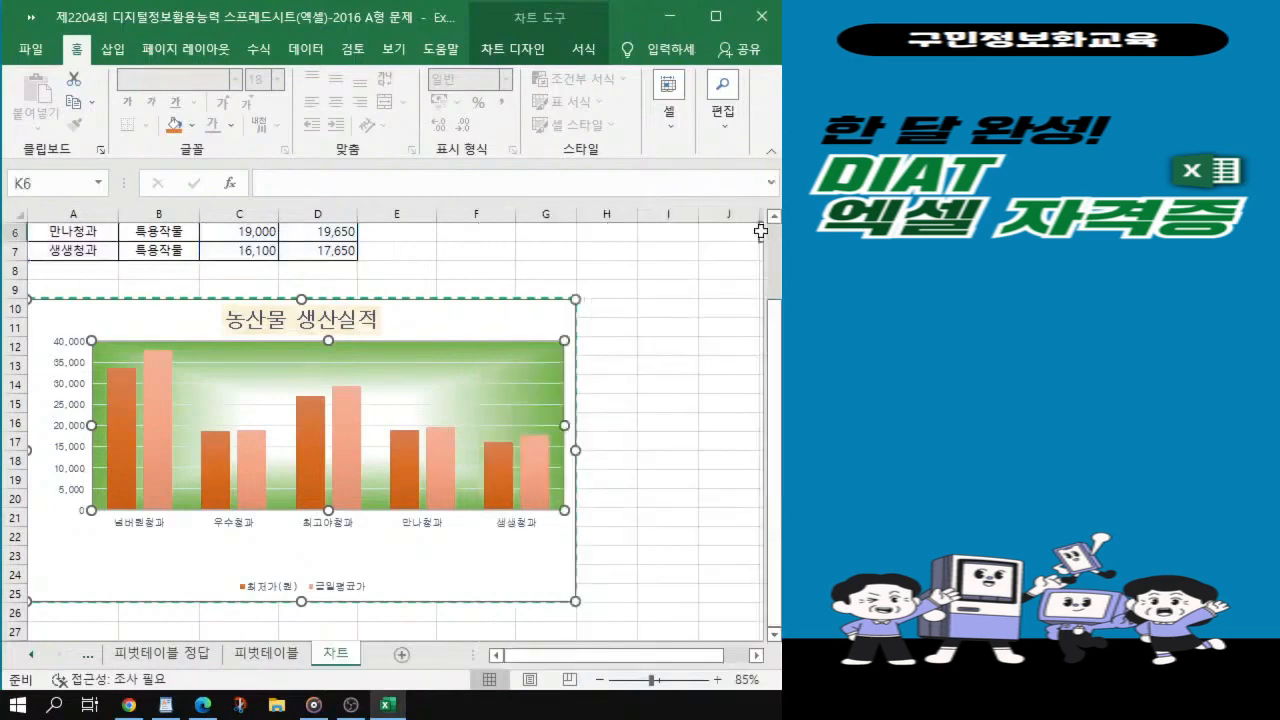
{"action": "left_click_drag", "start_coordinate": [730, 231], "coordinate": [713, 318]}
{"action": "left_click", "coordinate": [482, 306]}
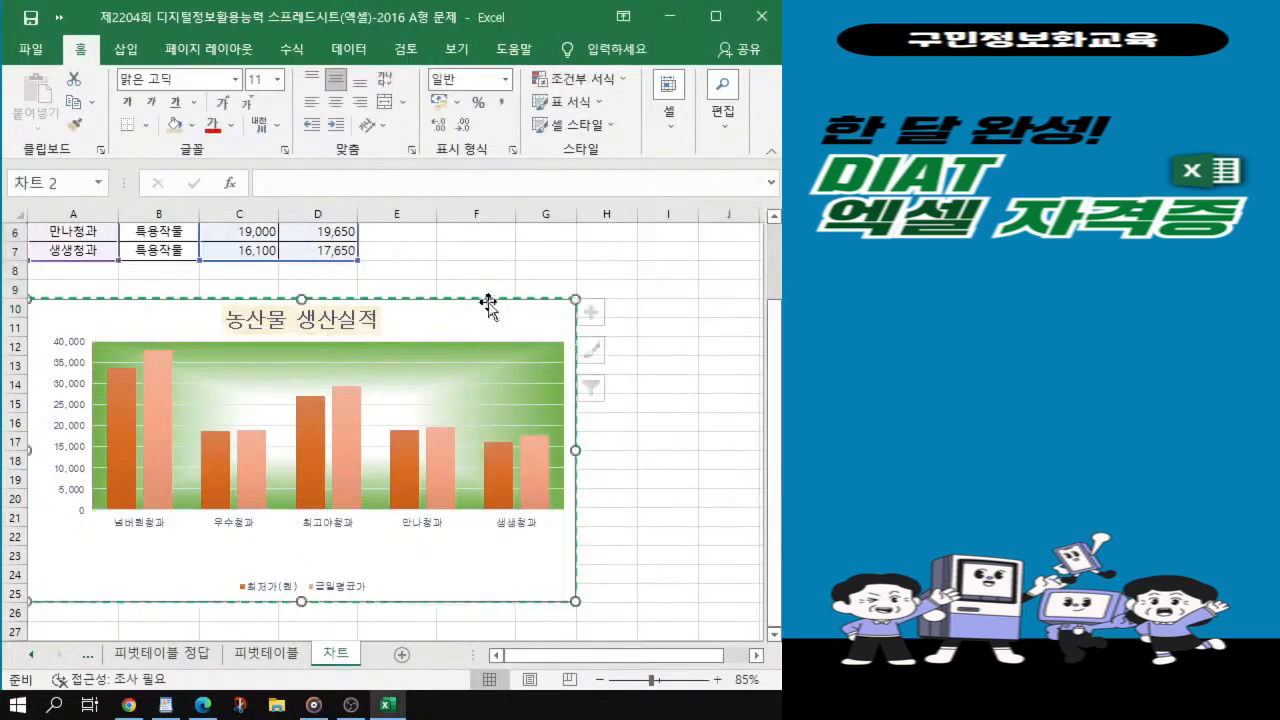
Step: Check the exam PDF and add data labels at the outside end (바깥쪽 끝에) to the whole 금일평균가 series
{"action": "key", "text": "alt+Tab"}
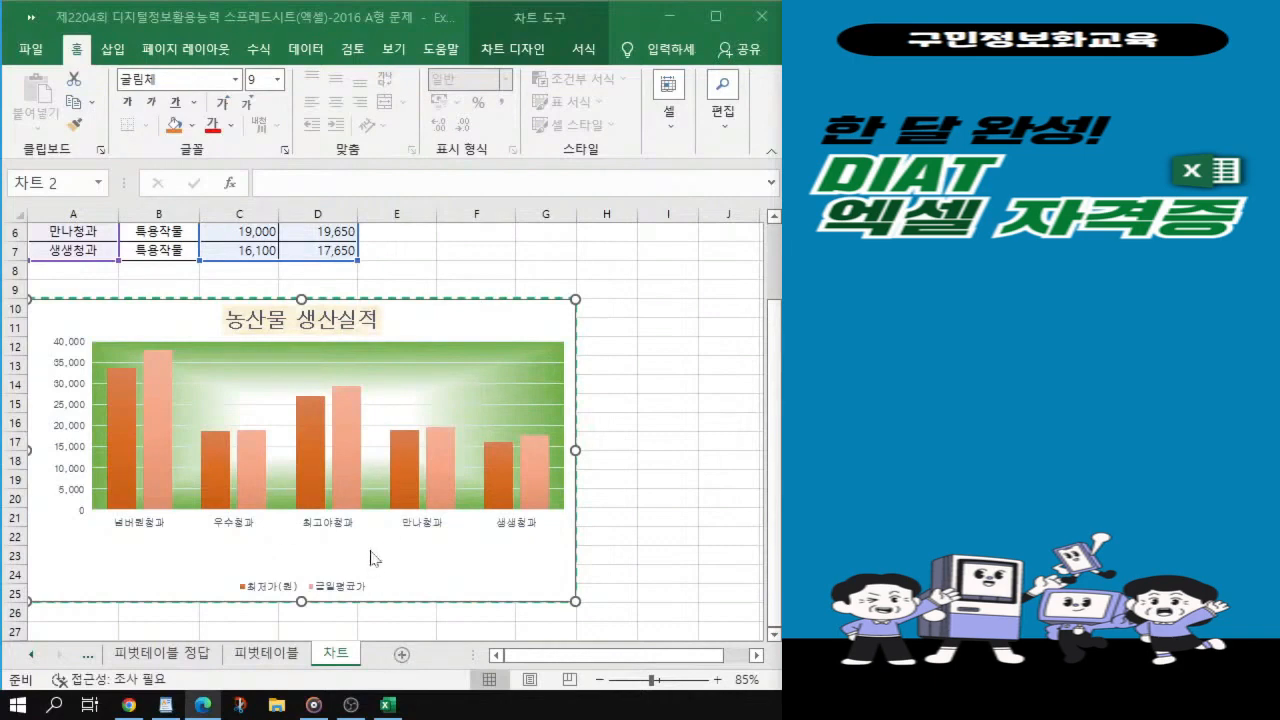
{"action": "left_click", "coordinate": [338, 496]}
{"action": "left_click", "coordinate": [340, 466]}
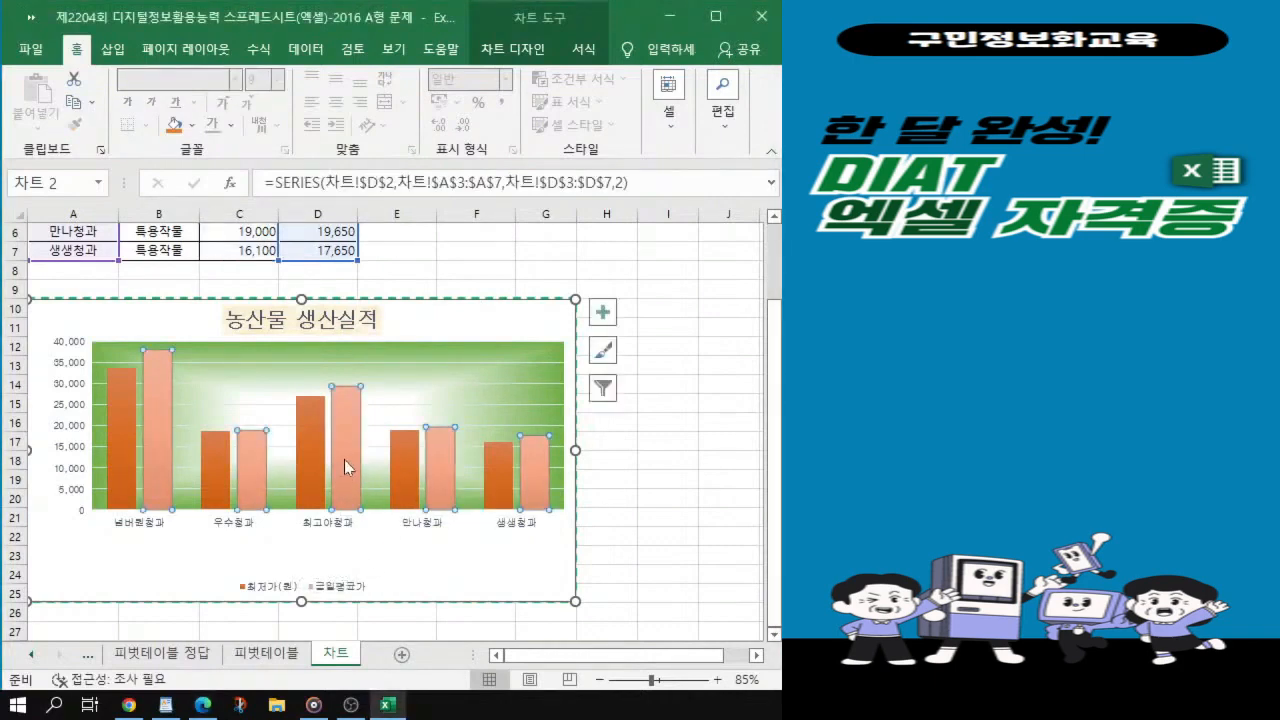
{"action": "scroll", "coordinate": [344, 459], "scroll_direction": "up", "scroll_amount": 1, "text": "ctrl"}
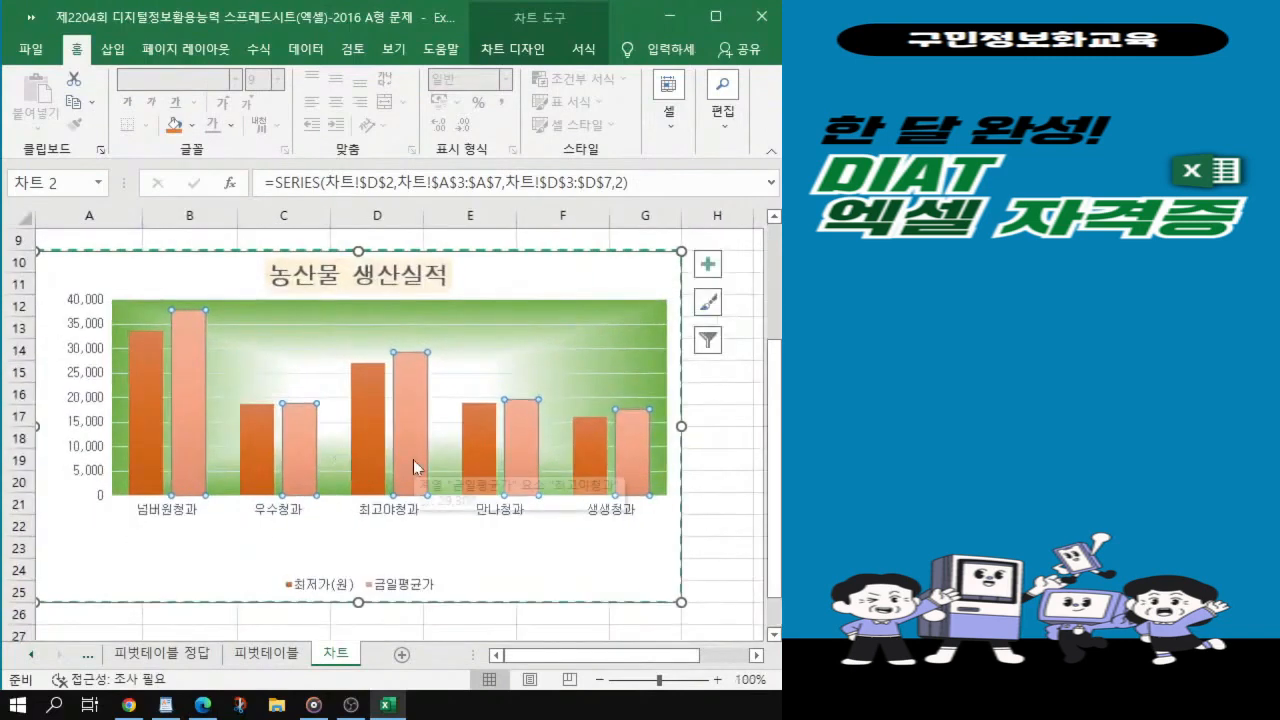
{"action": "left_click", "coordinate": [413, 459]}
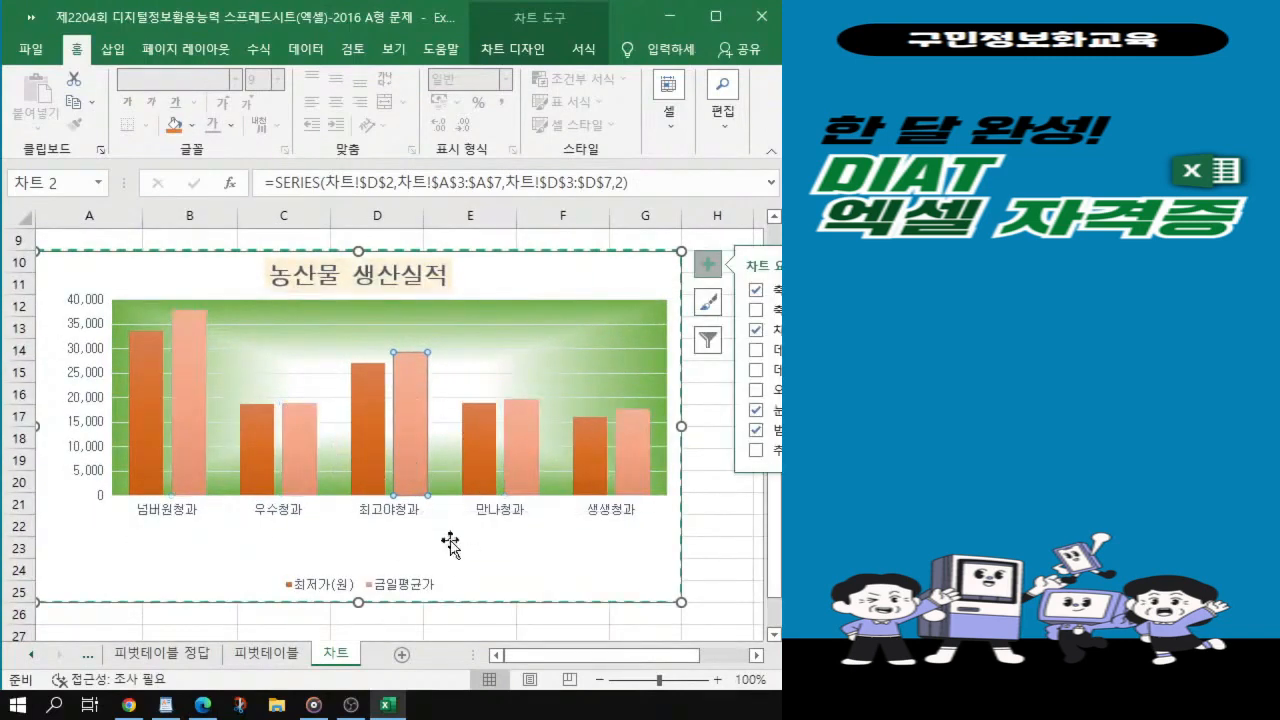
{"action": "left_click", "coordinate": [450, 543]}
{"action": "left_click", "coordinate": [405, 463]}
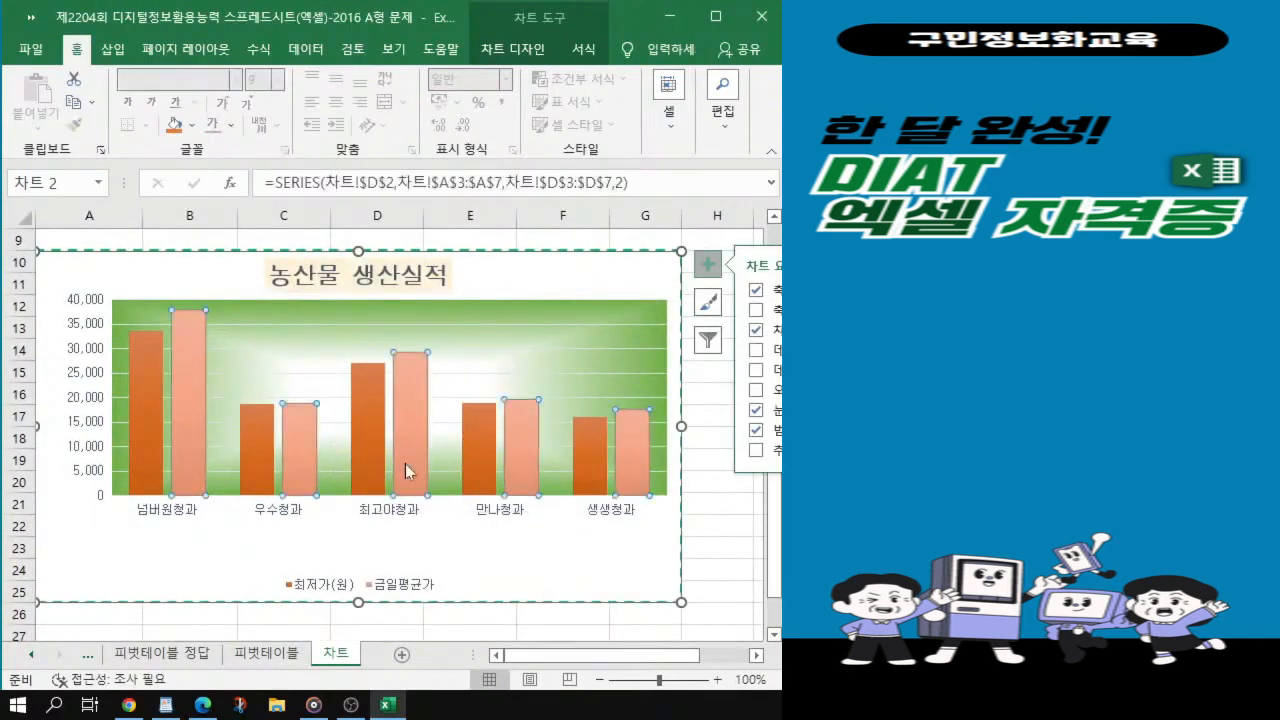
{"action": "left_click", "coordinate": [707, 264]}
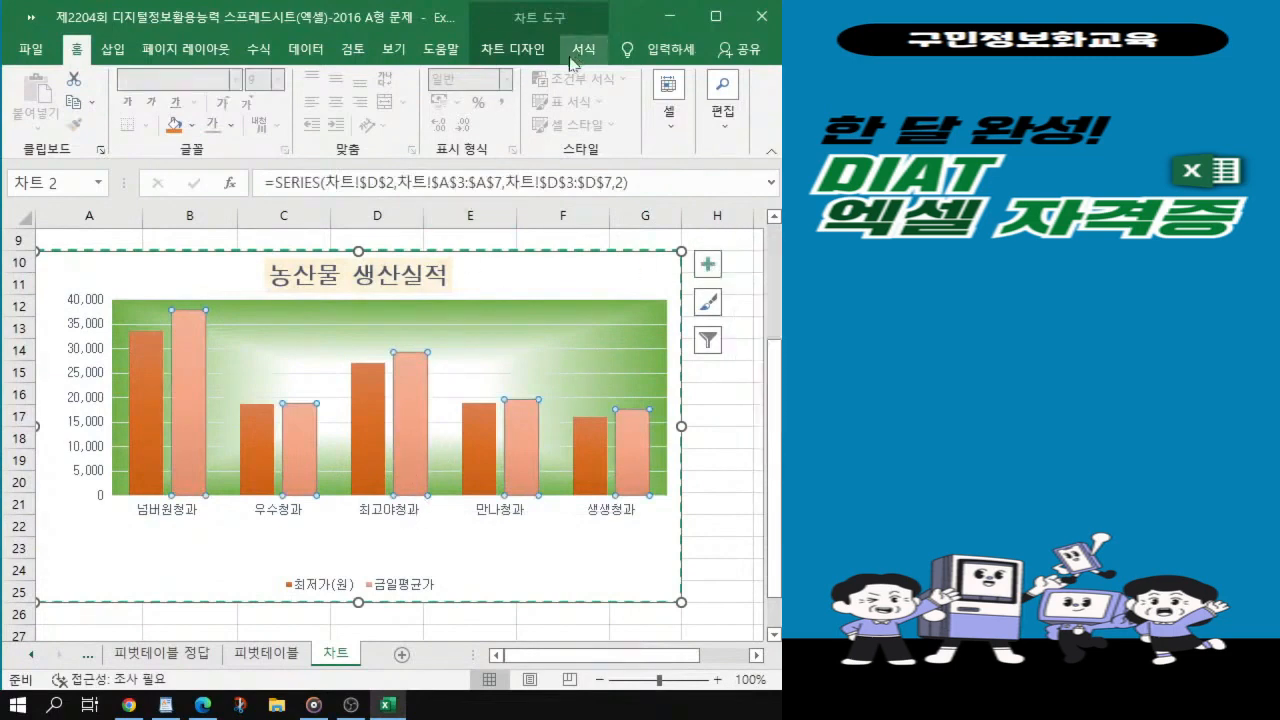
{"action": "left_click", "coordinate": [538, 56]}
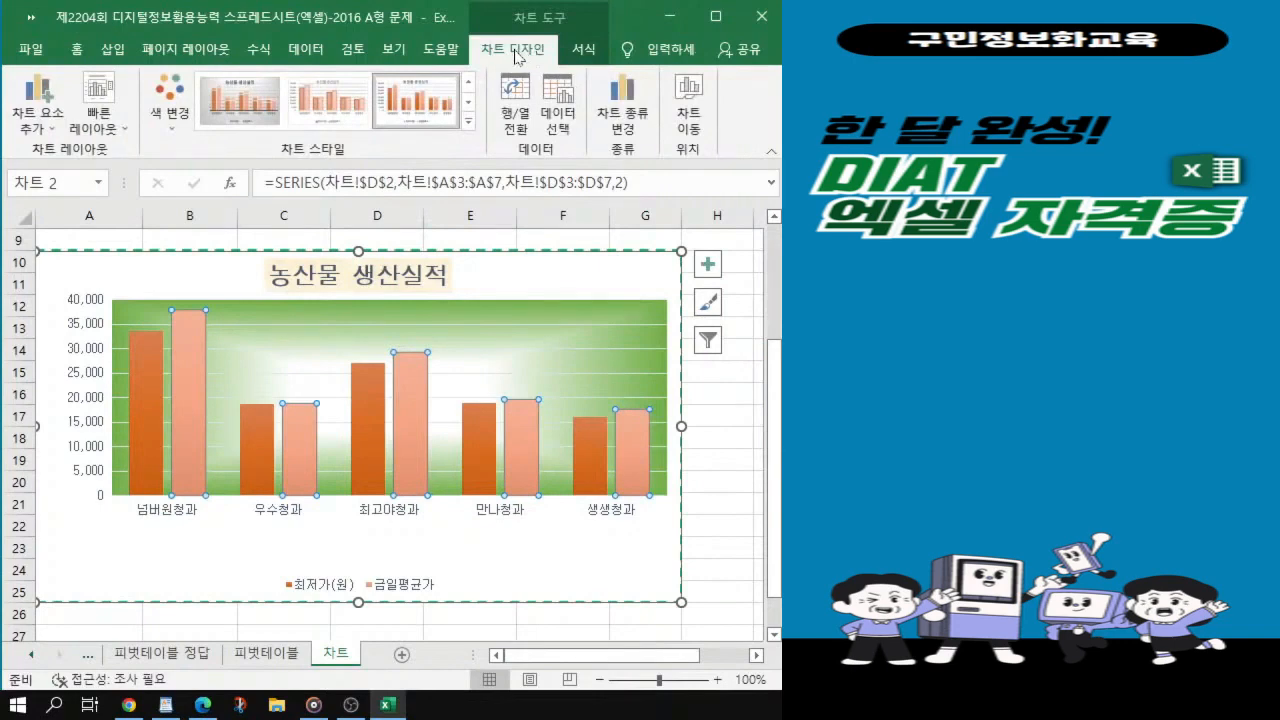
{"action": "left_click", "coordinate": [40, 130]}
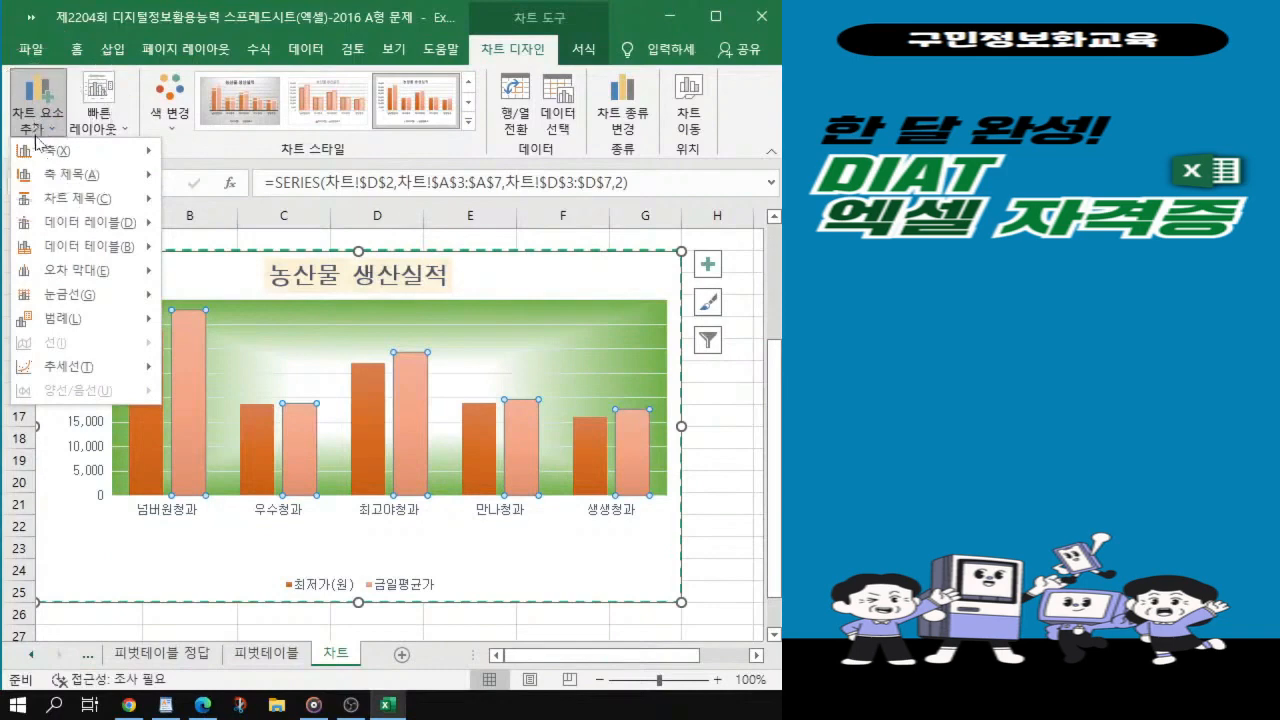
{"action": "mouse_move", "coordinate": [68, 232]}
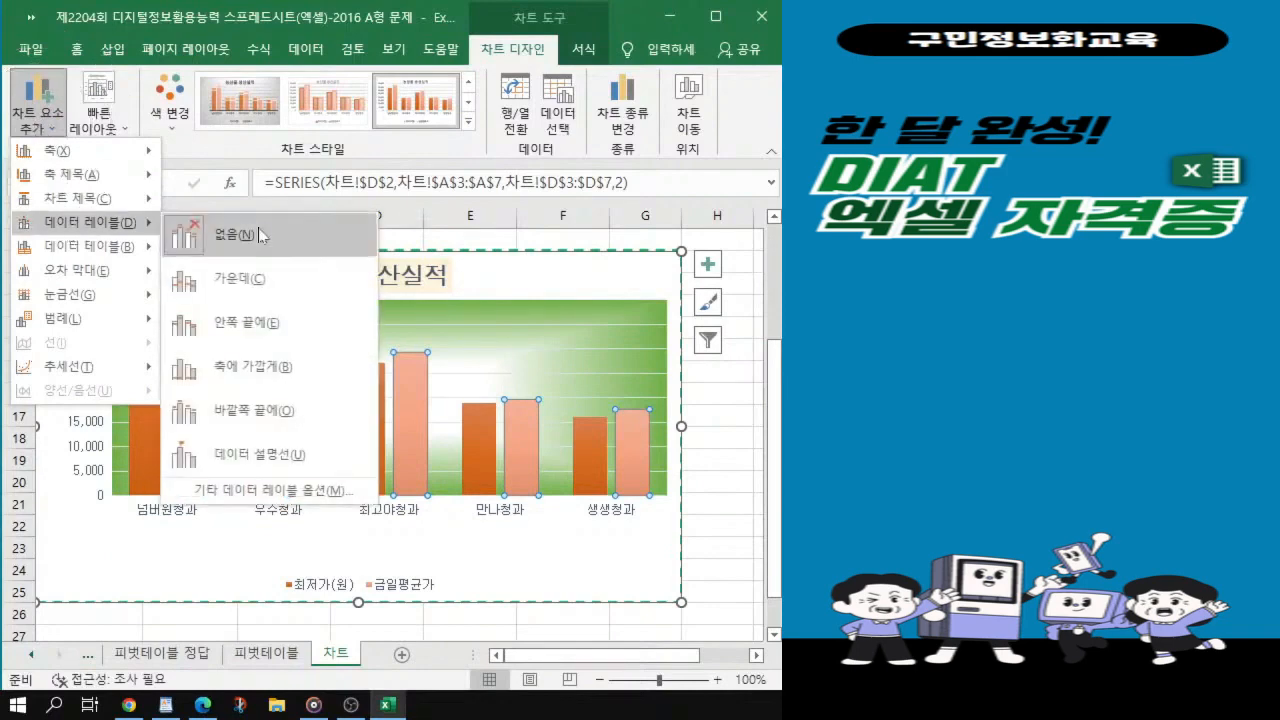
{"action": "left_click", "coordinate": [263, 411]}
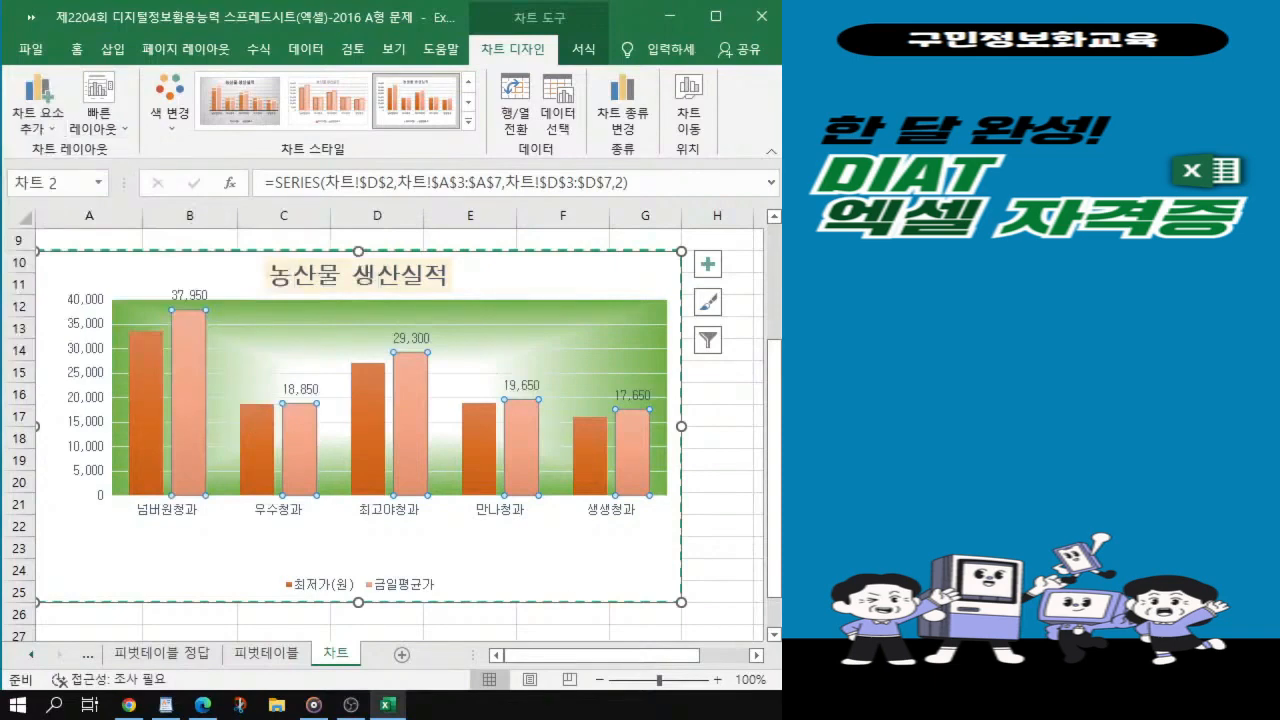
Step: Compare the chart's labels, legend and plot area with the sample chart on page 7 of the exam PDF
{"action": "key", "text": "alt+Tab"}
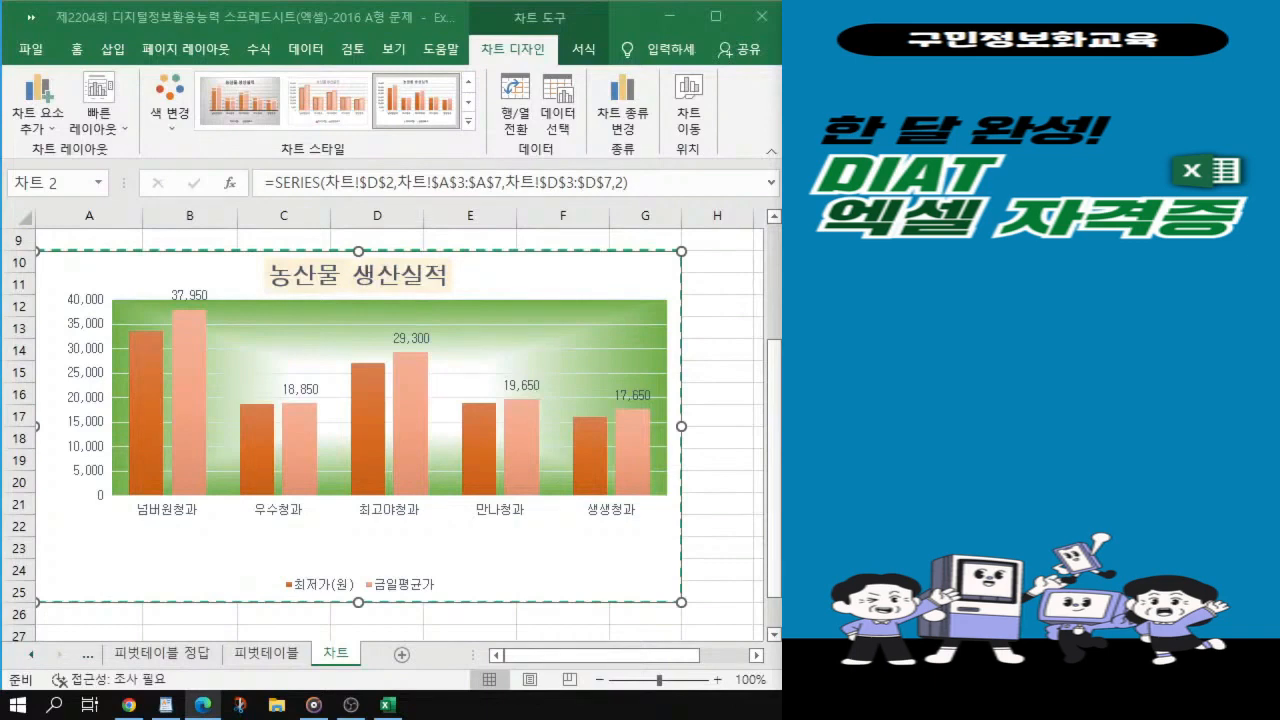
{"action": "key", "text": "alt+Tab"}
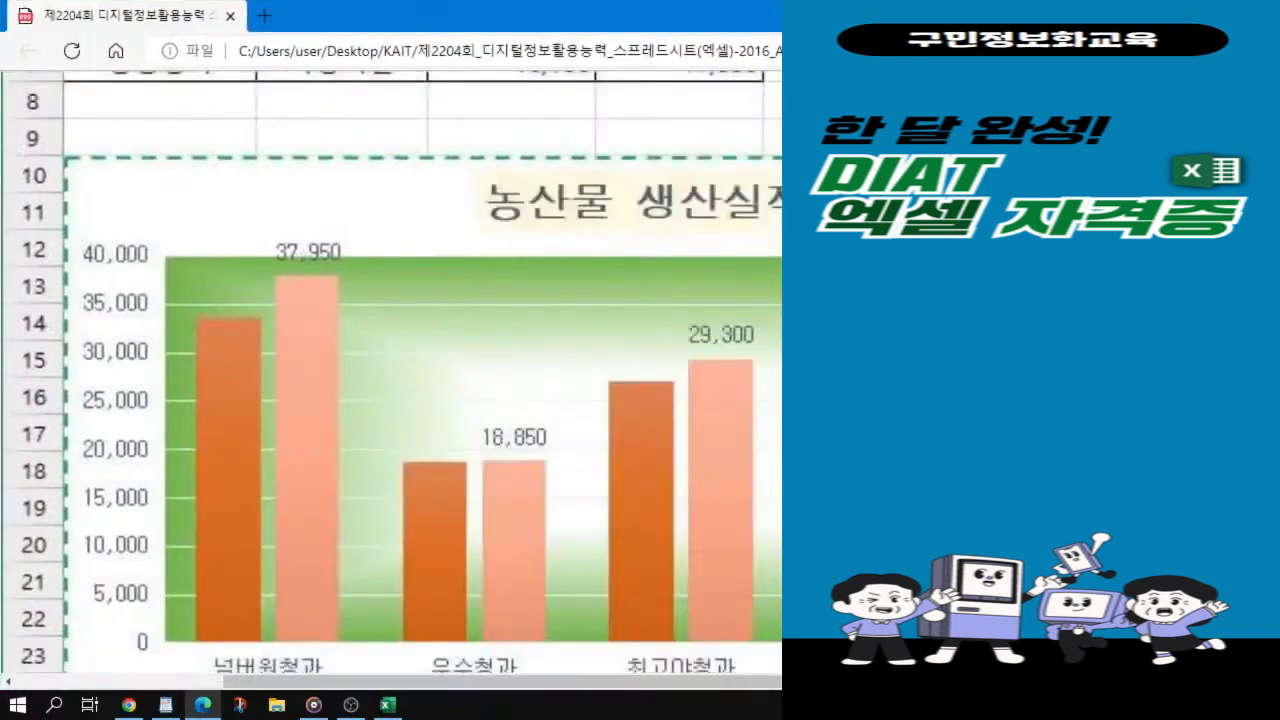
{"action": "scroll", "coordinate": [390, 380], "scroll_direction": "down", "scroll_amount": 2}
{"action": "scroll", "coordinate": [711, 418], "scroll_direction": "down", "scroll_amount": 1}
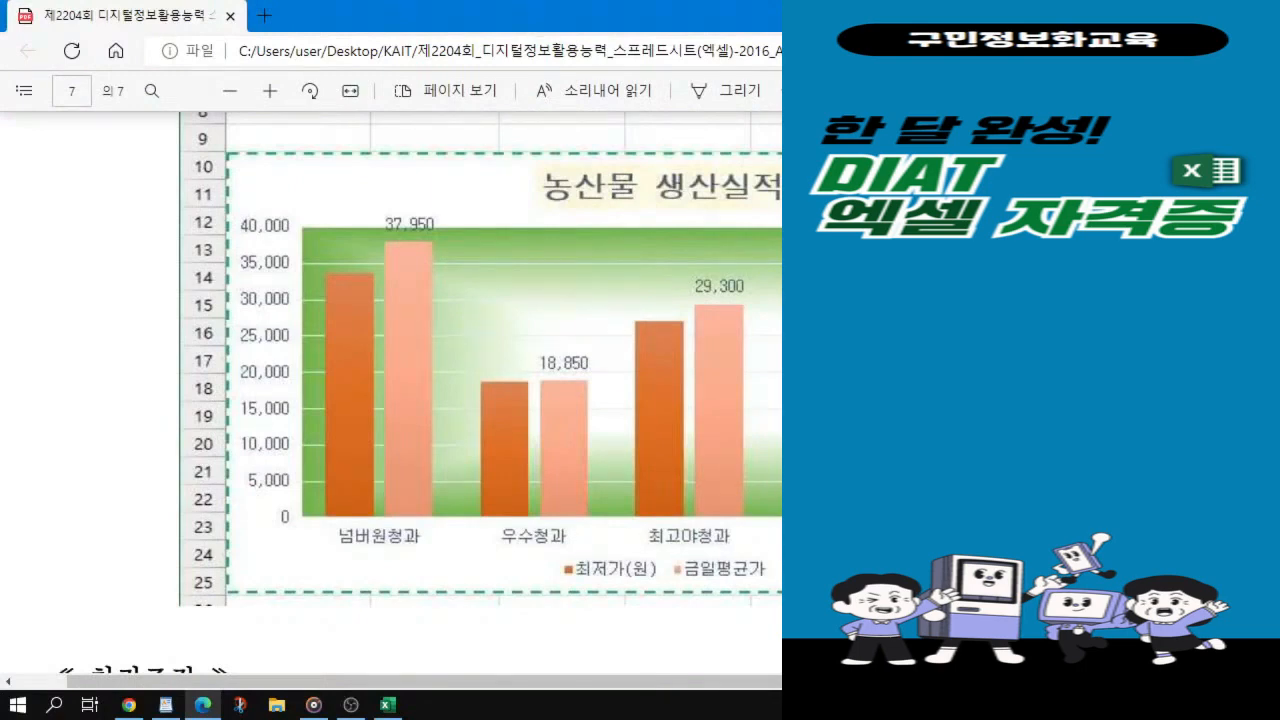
{"action": "key", "text": "alt+Tab"}
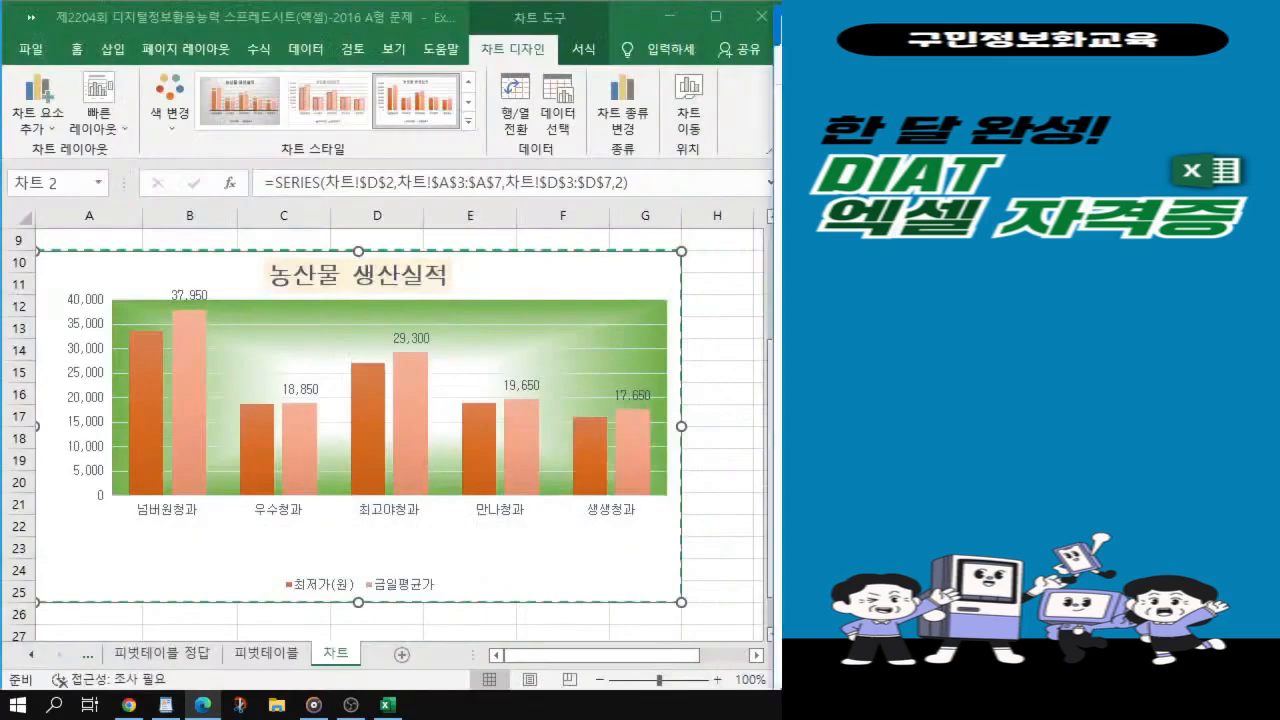